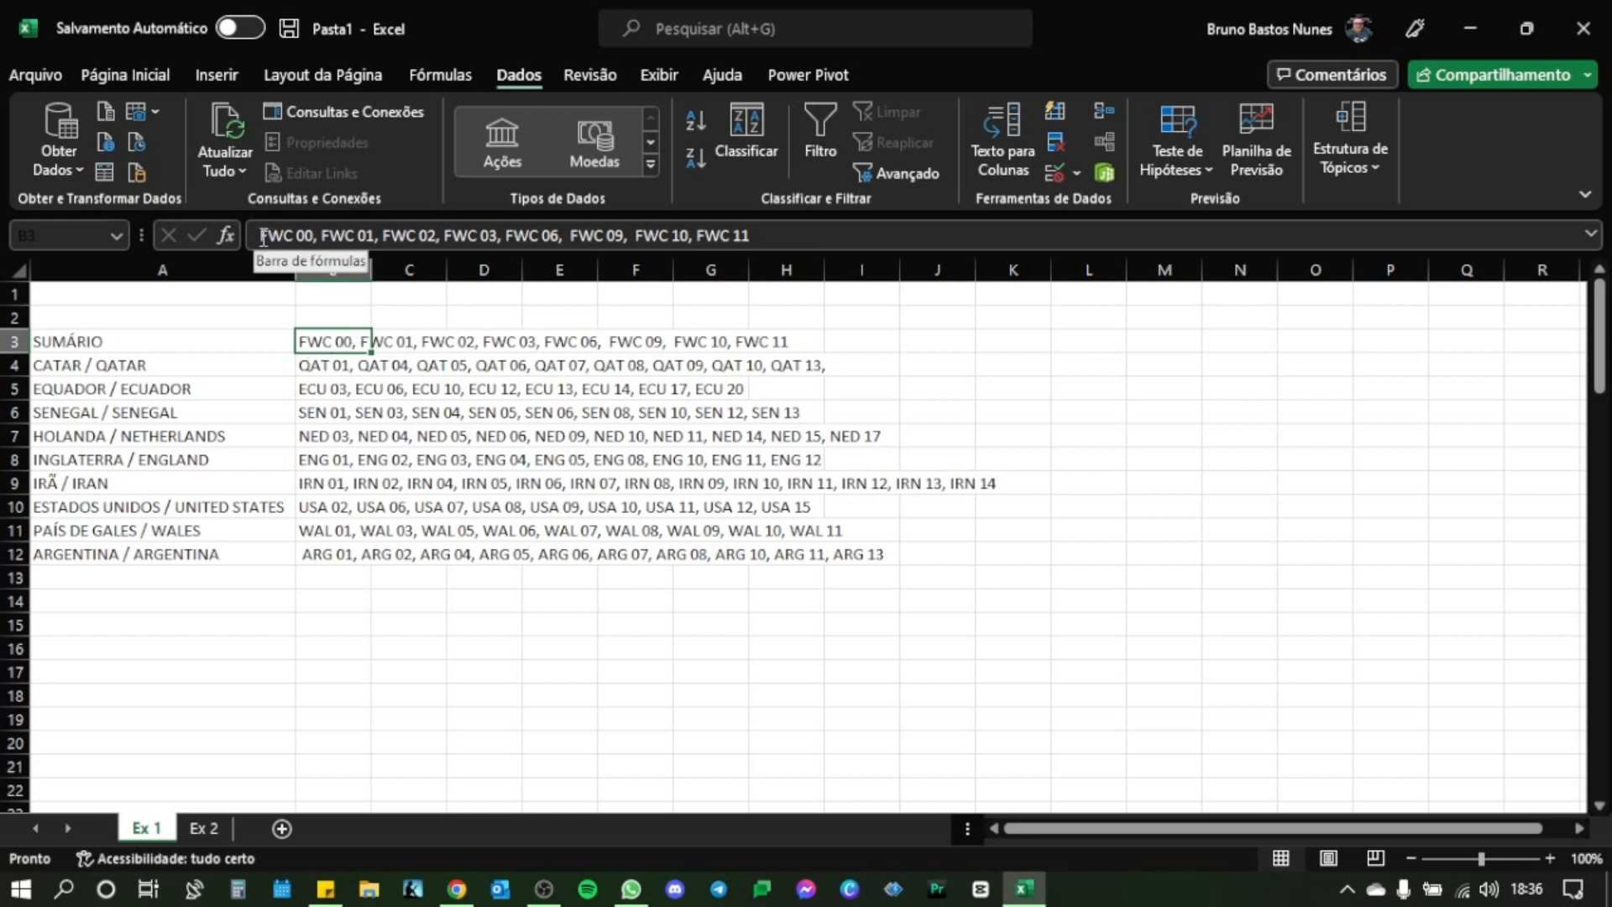
# Examine the comma-separated codes in cell B3 and widen column B to fit its contents
pyautogui.moveTo(261, 236); pyautogui.dragTo(455, 235)
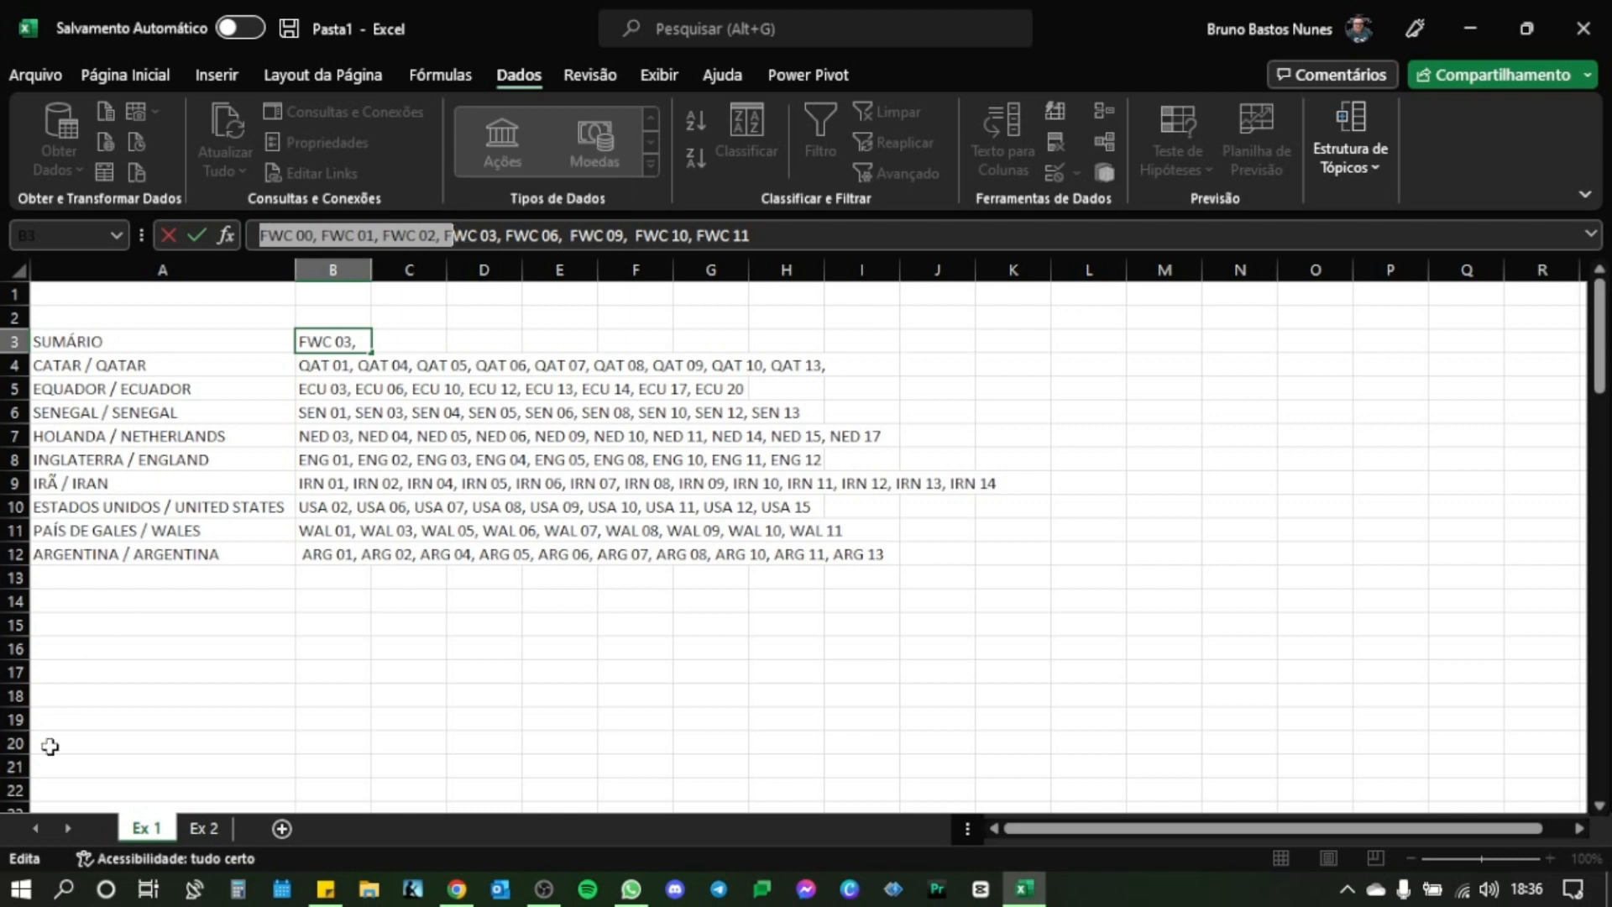
pyautogui.press('Escape')
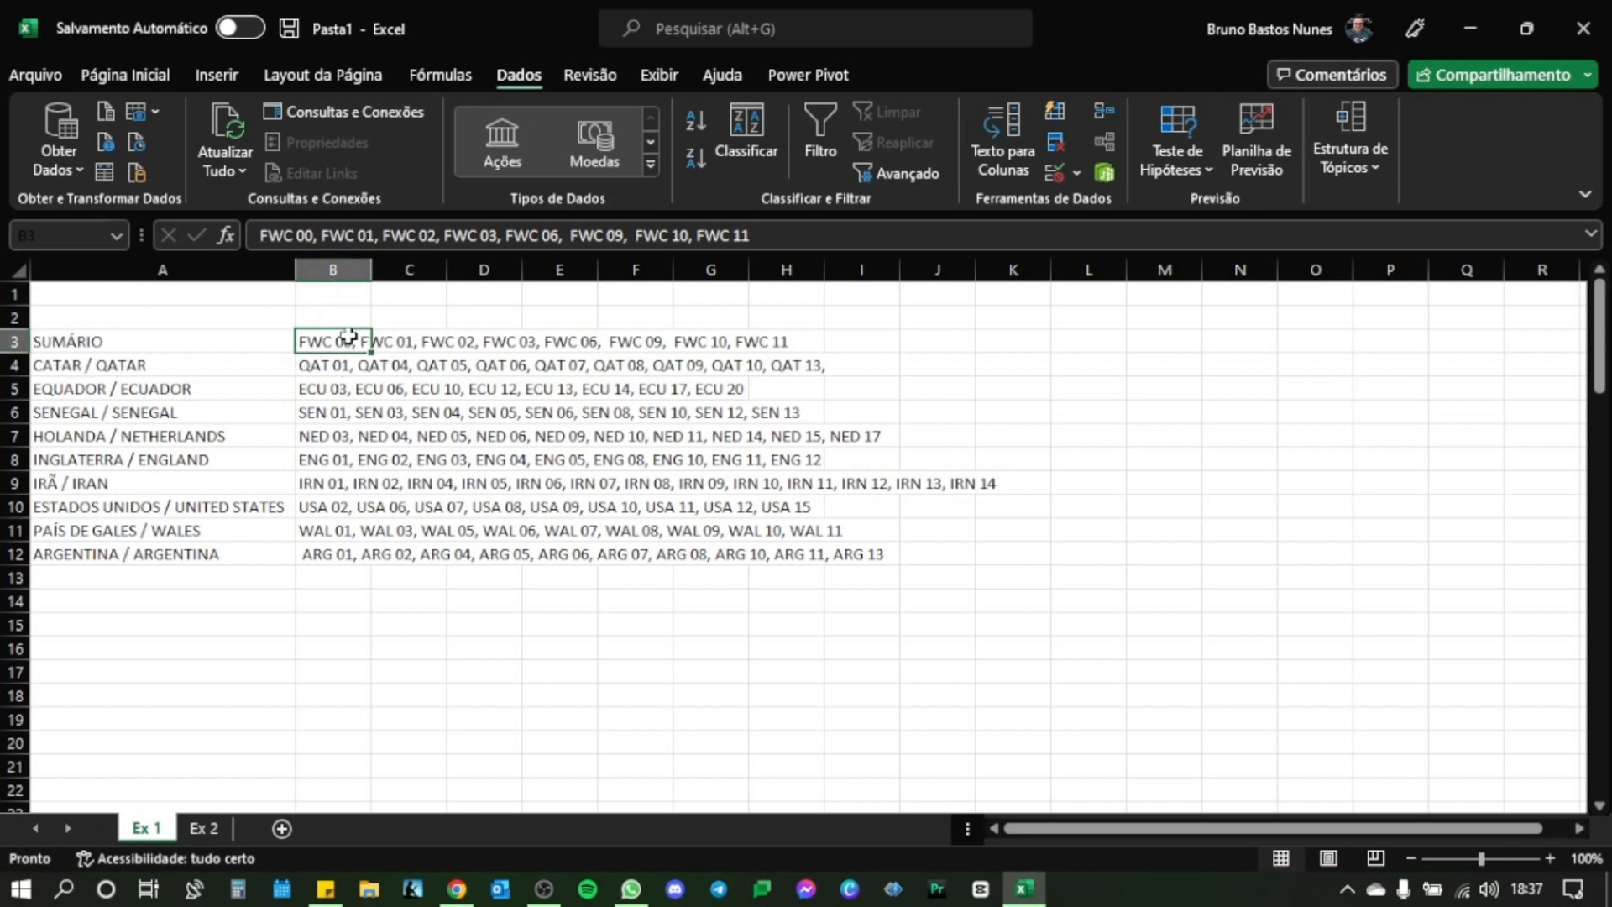
pyautogui.moveTo(262, 235); pyautogui.dragTo(816, 243)
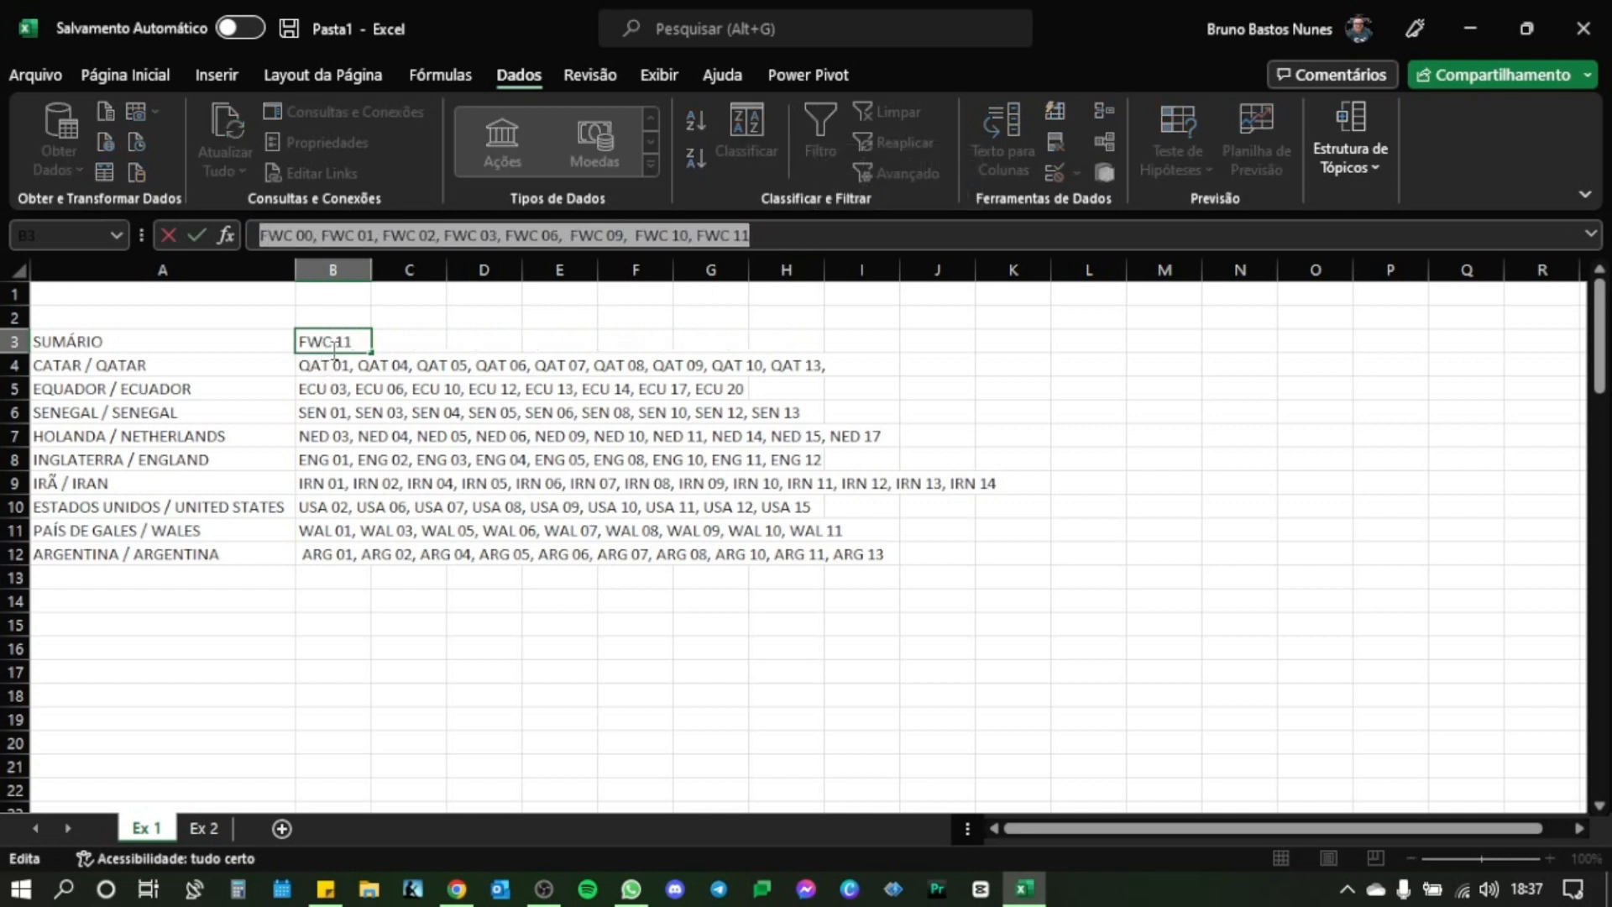
pyautogui.press('Escape')
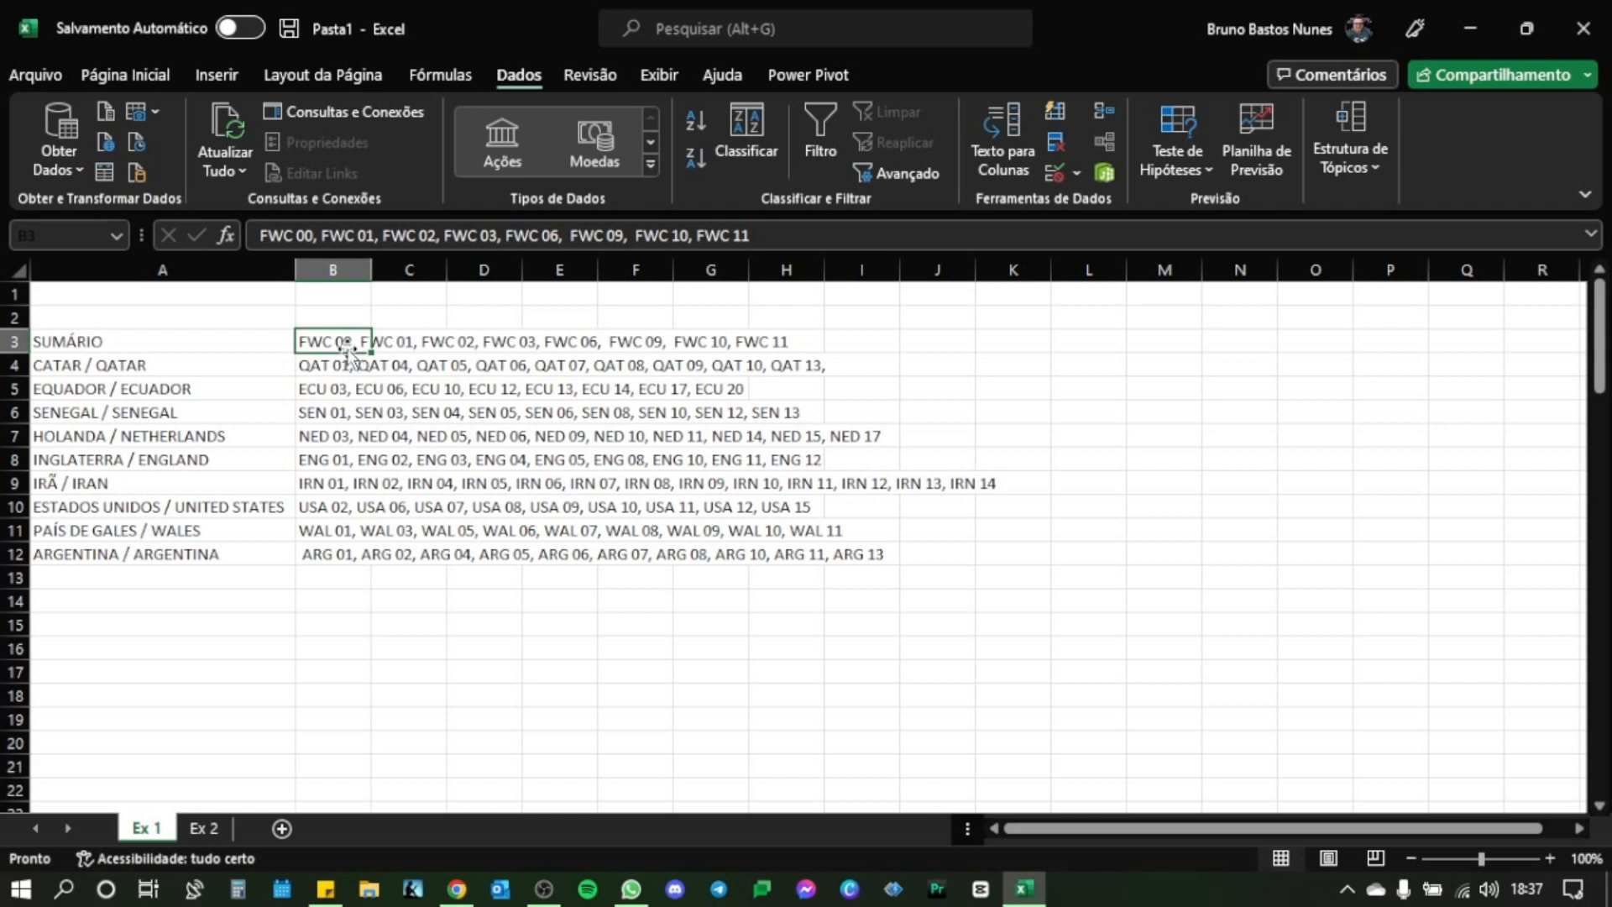
pyautogui.doubleClick(371, 269)
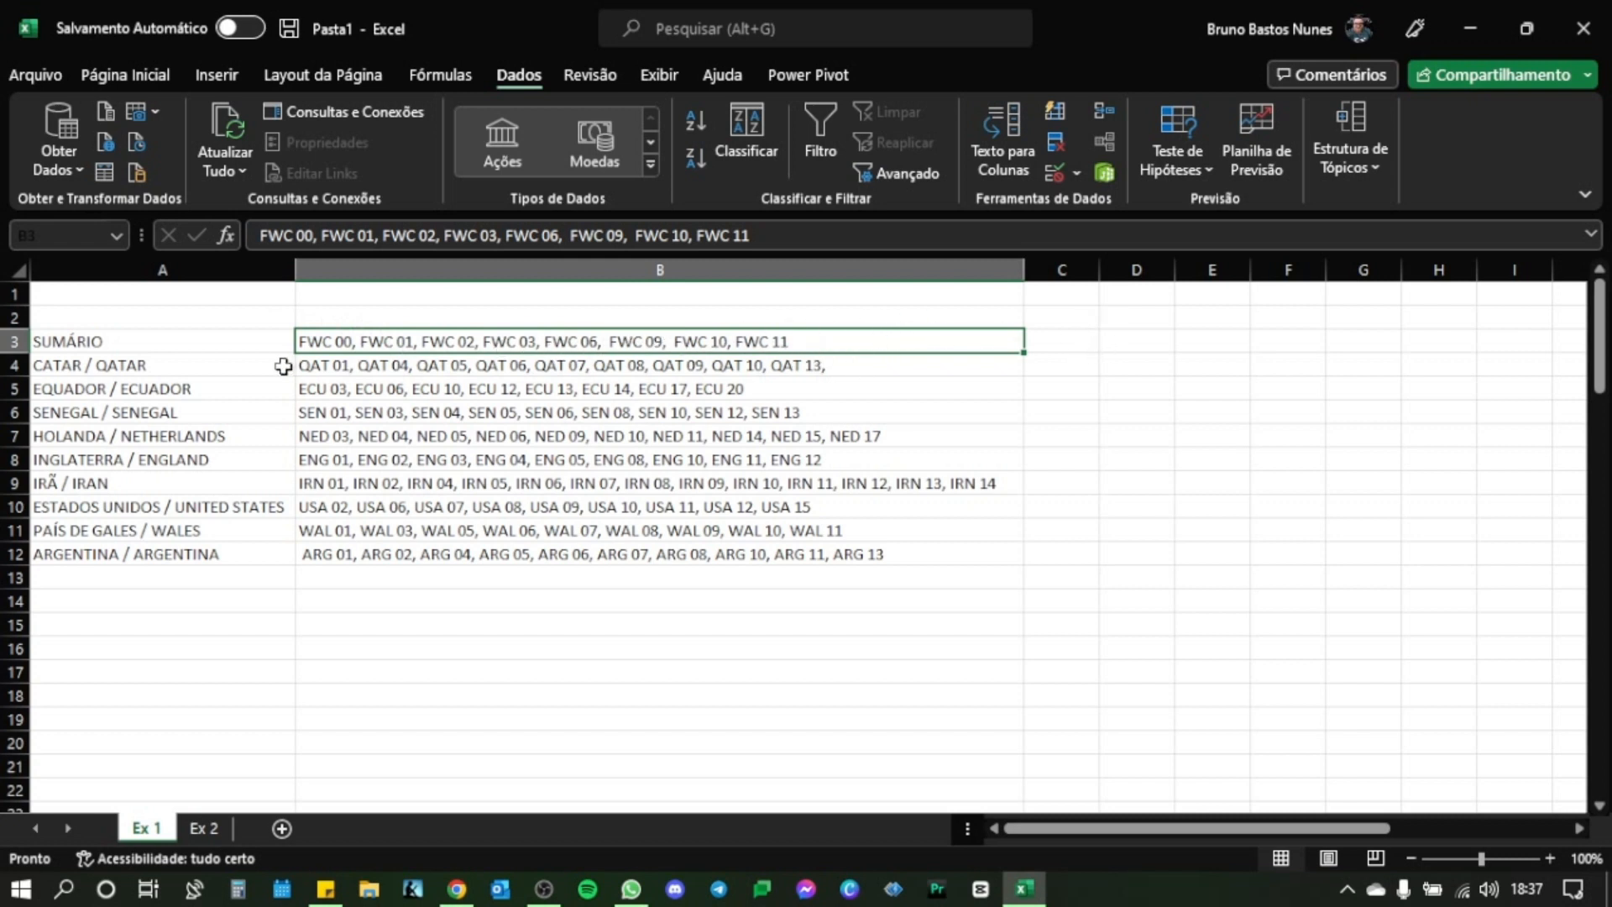
pyautogui.doubleClick(346, 346)
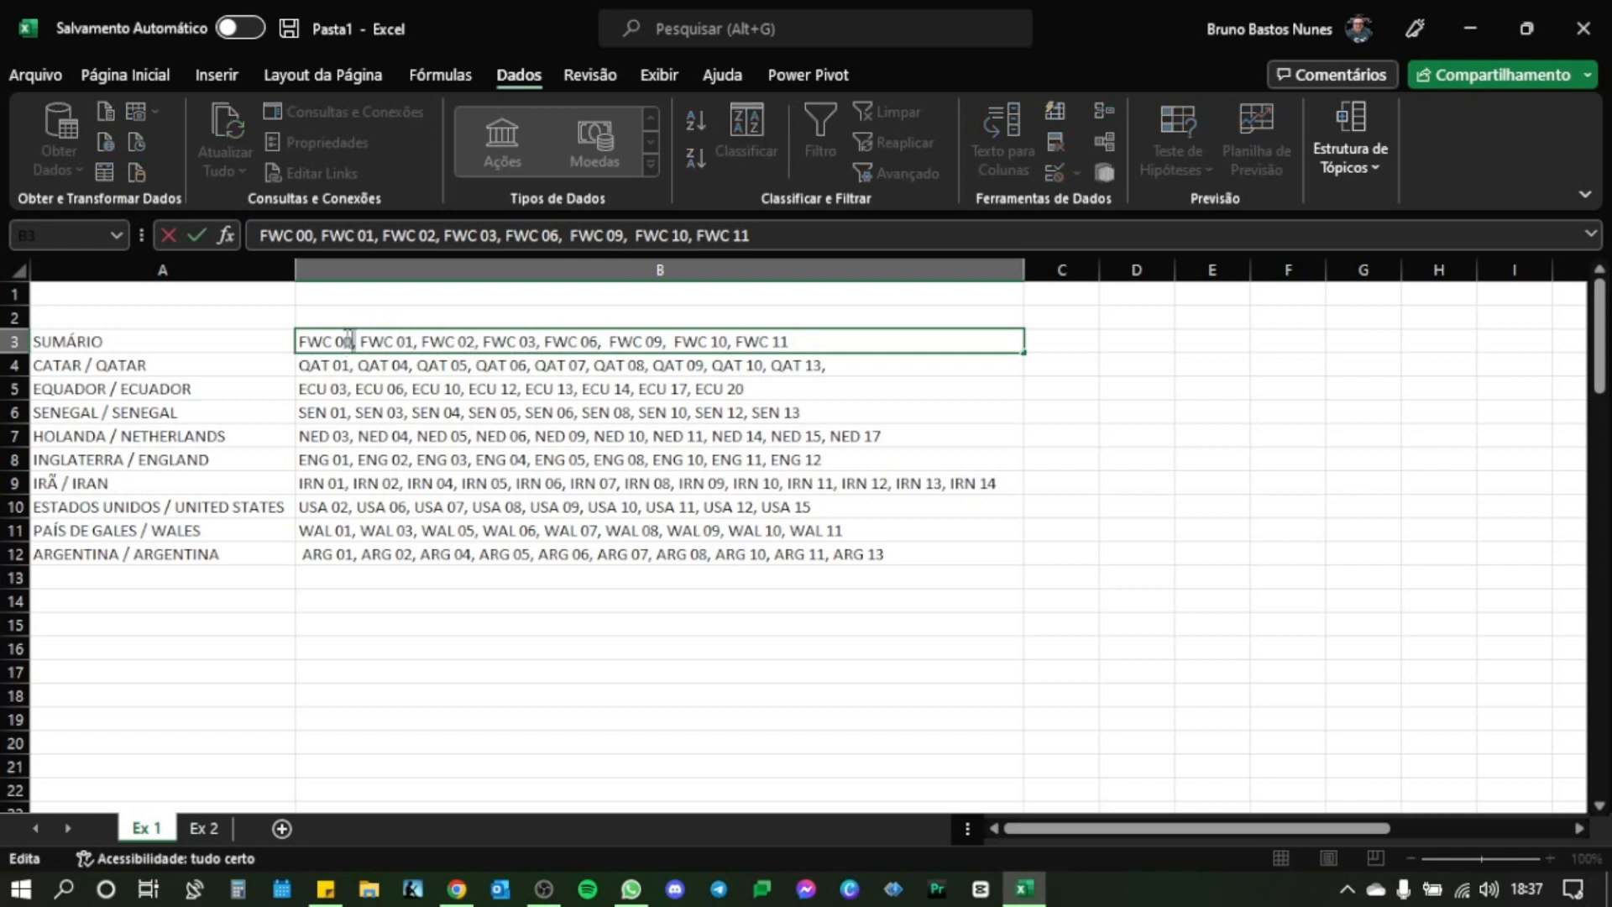
pyautogui.moveTo(356, 343); pyautogui.dragTo(426, 330)
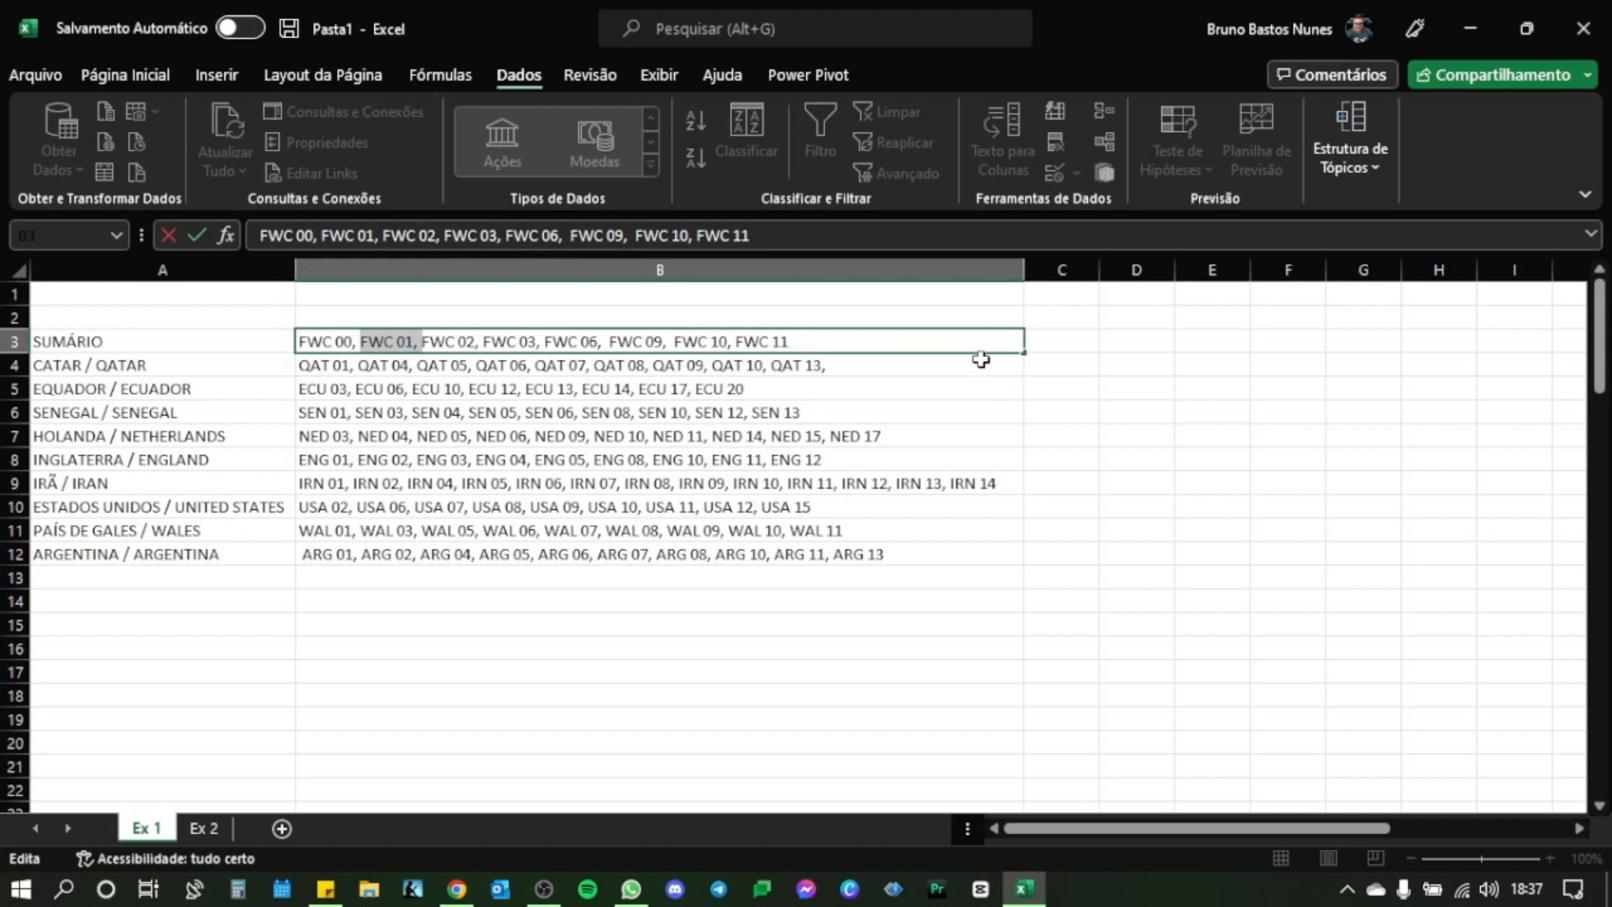
pyautogui.click(1053, 337)
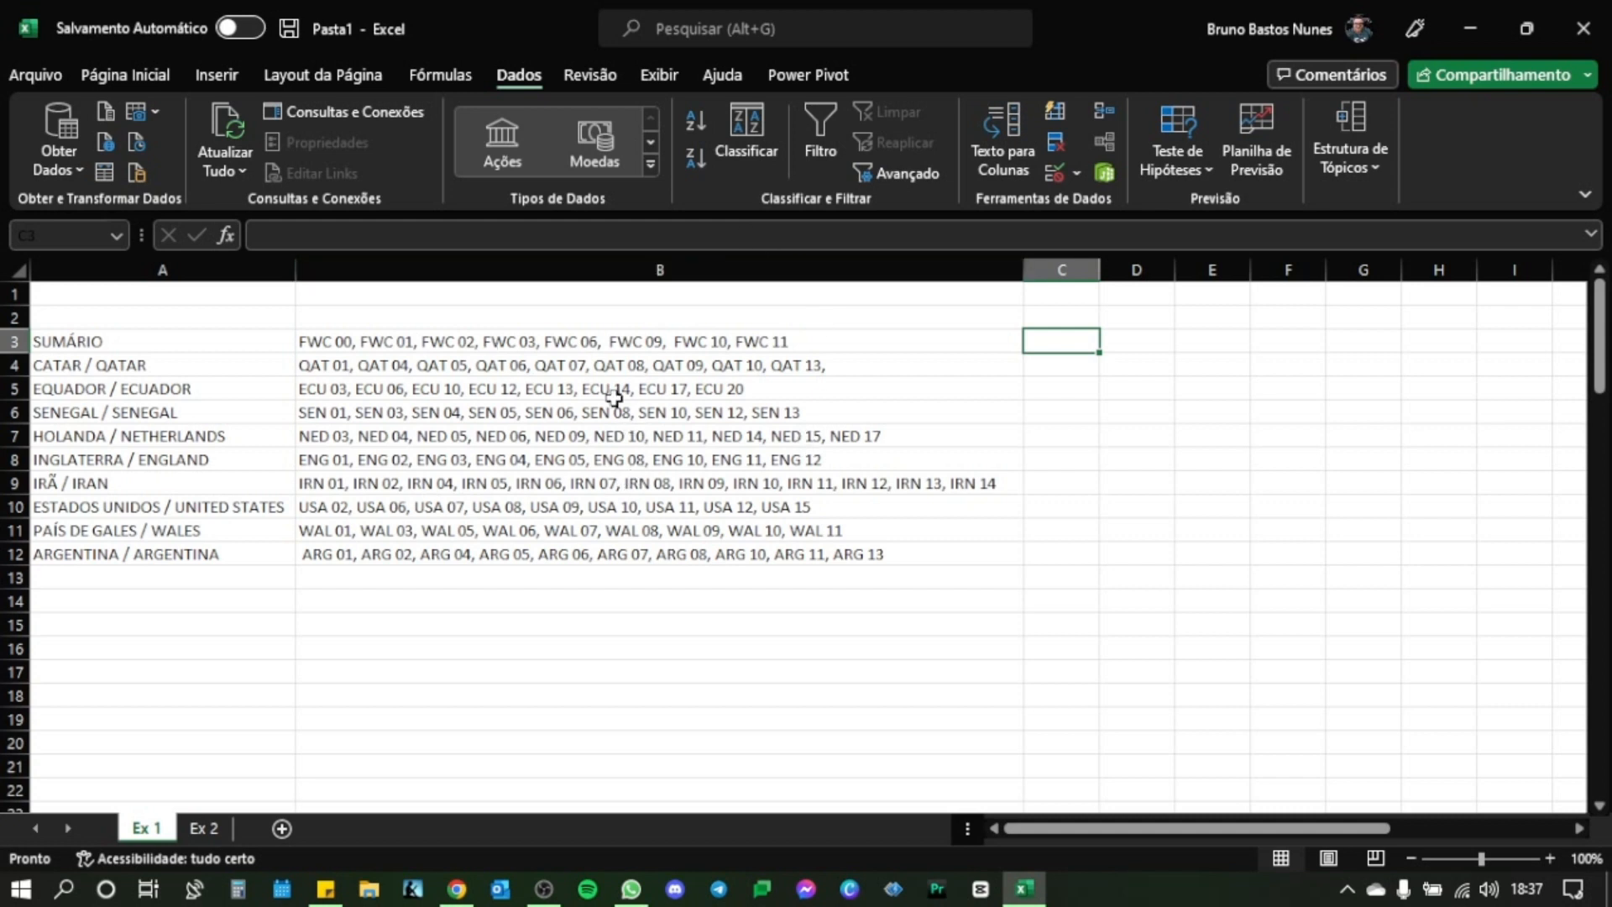
# Start a Text to Columns conversion of cell B3 with the original data type set to Delimited
pyautogui.click(344, 340)
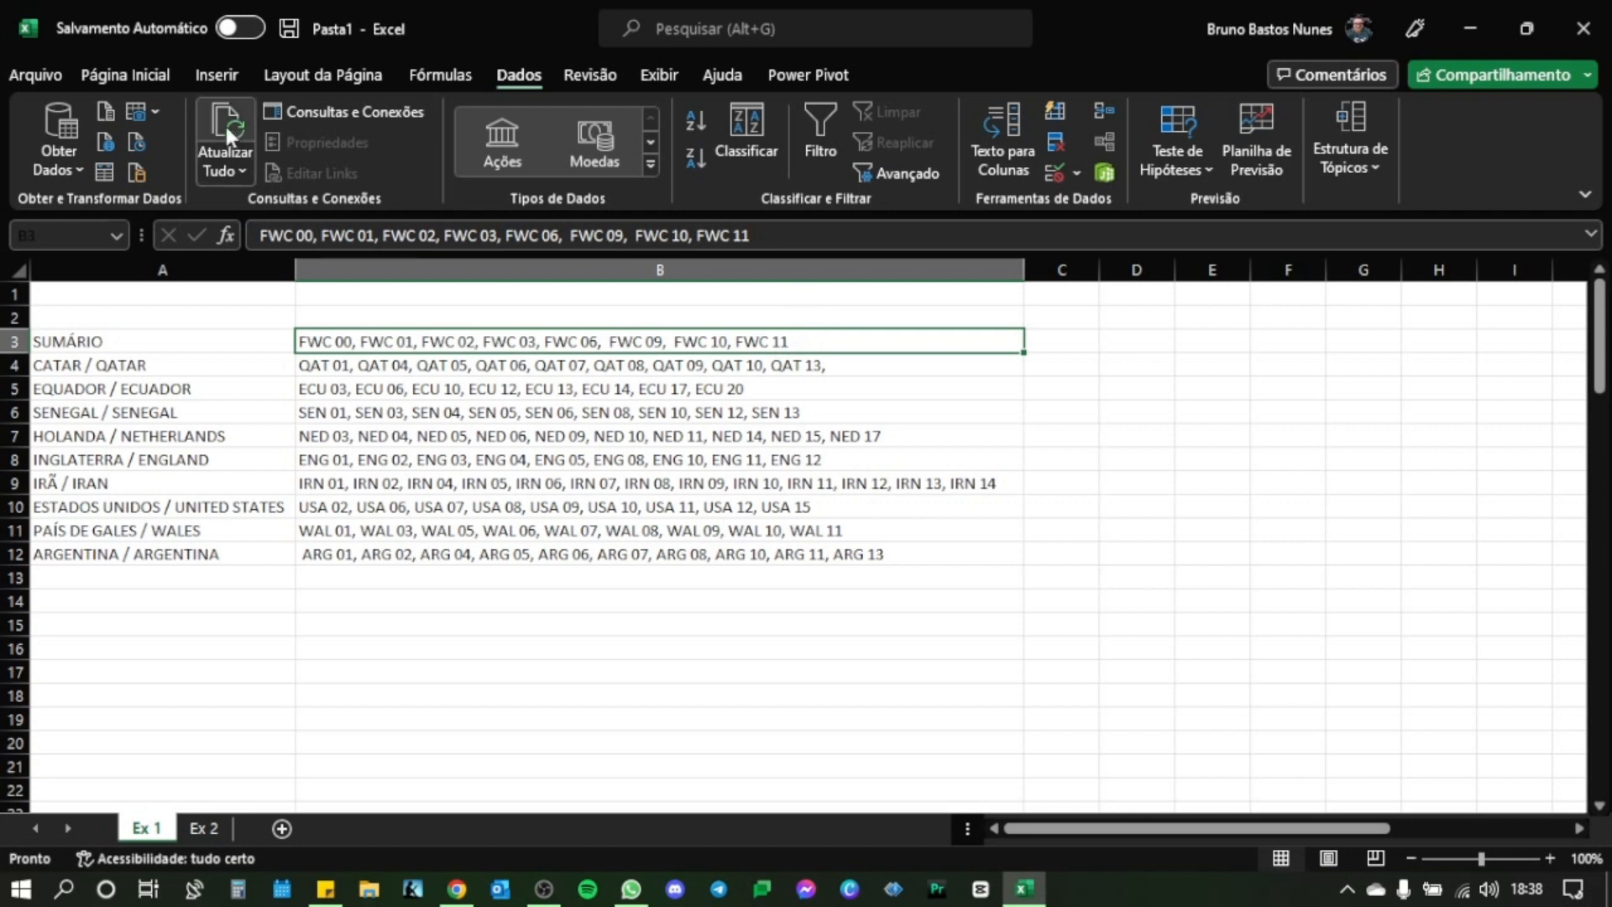
pyautogui.click(156, 77)
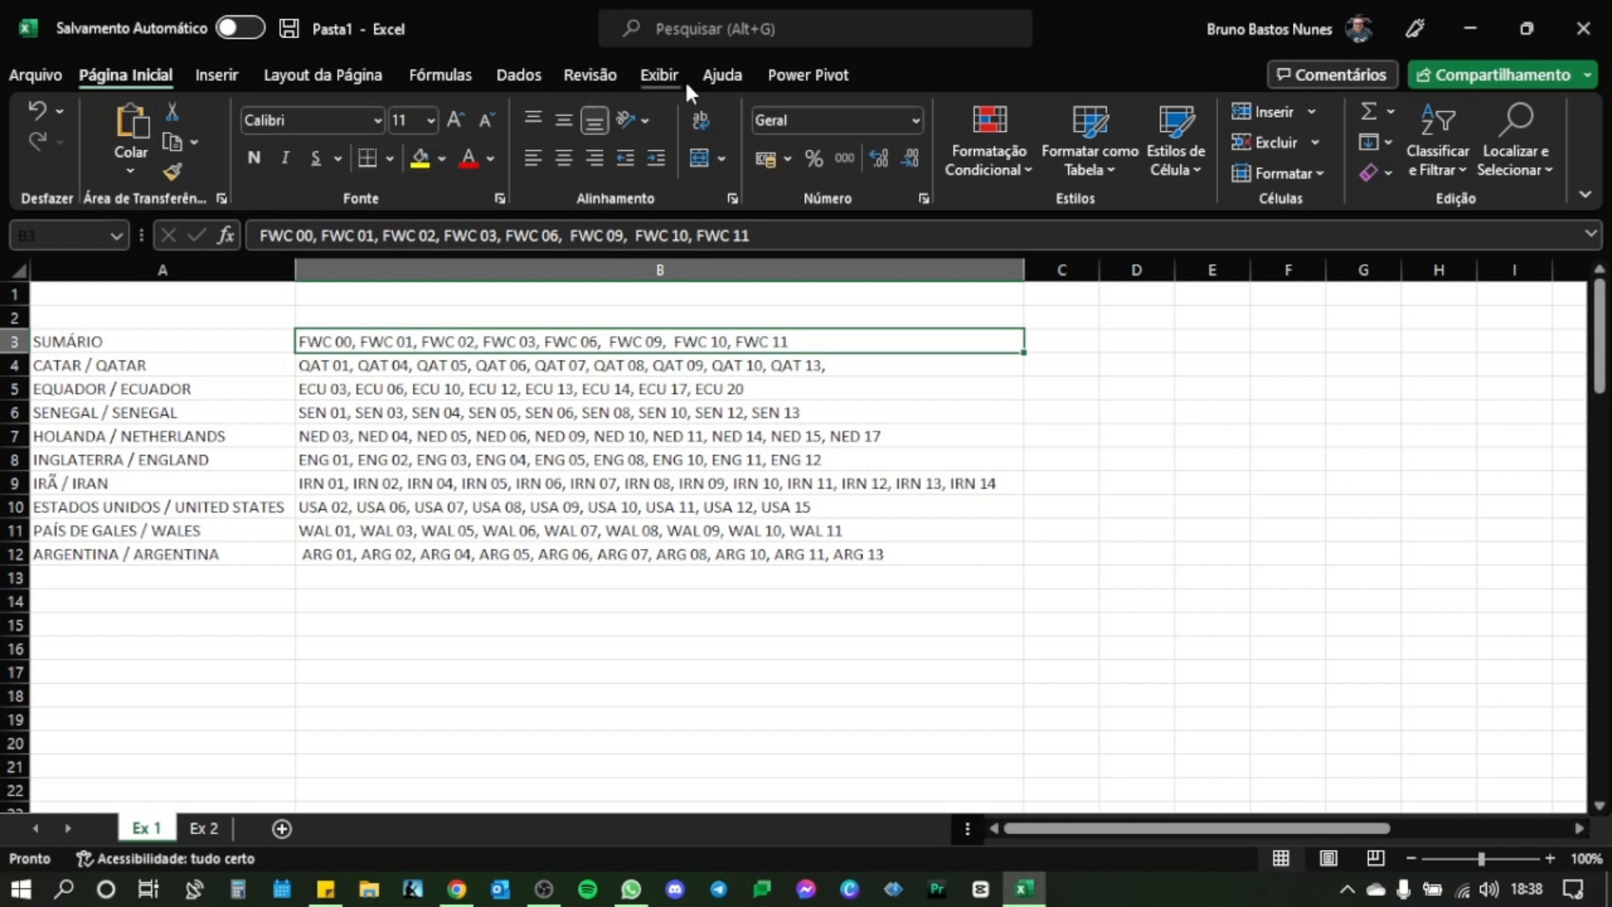
pyautogui.click(517, 79)
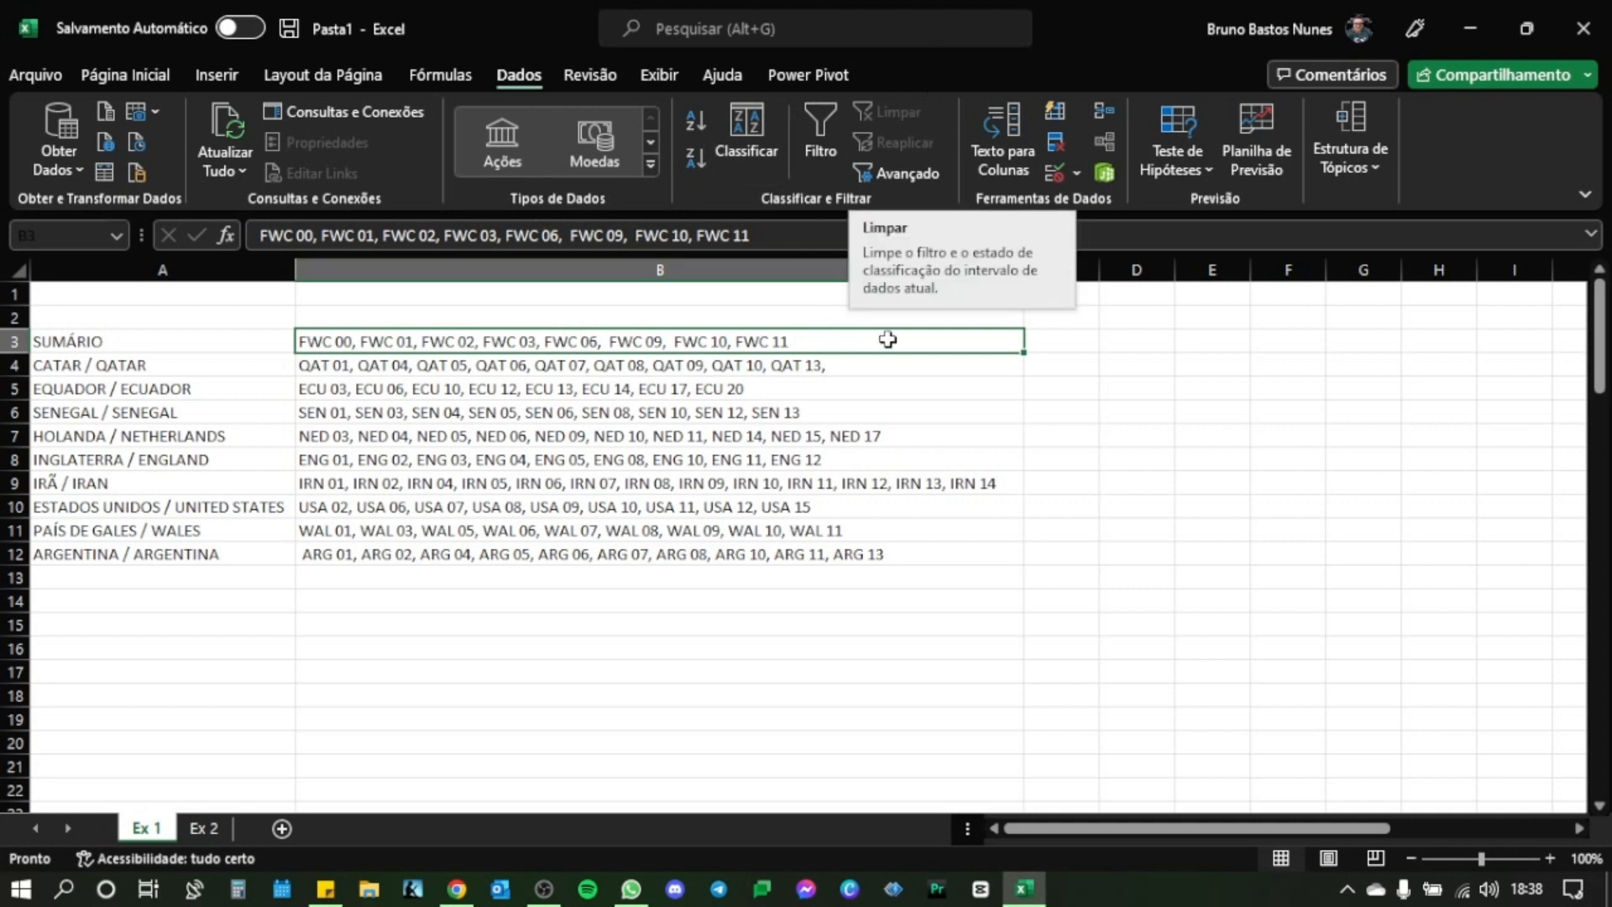
pyautogui.click(1004, 148)
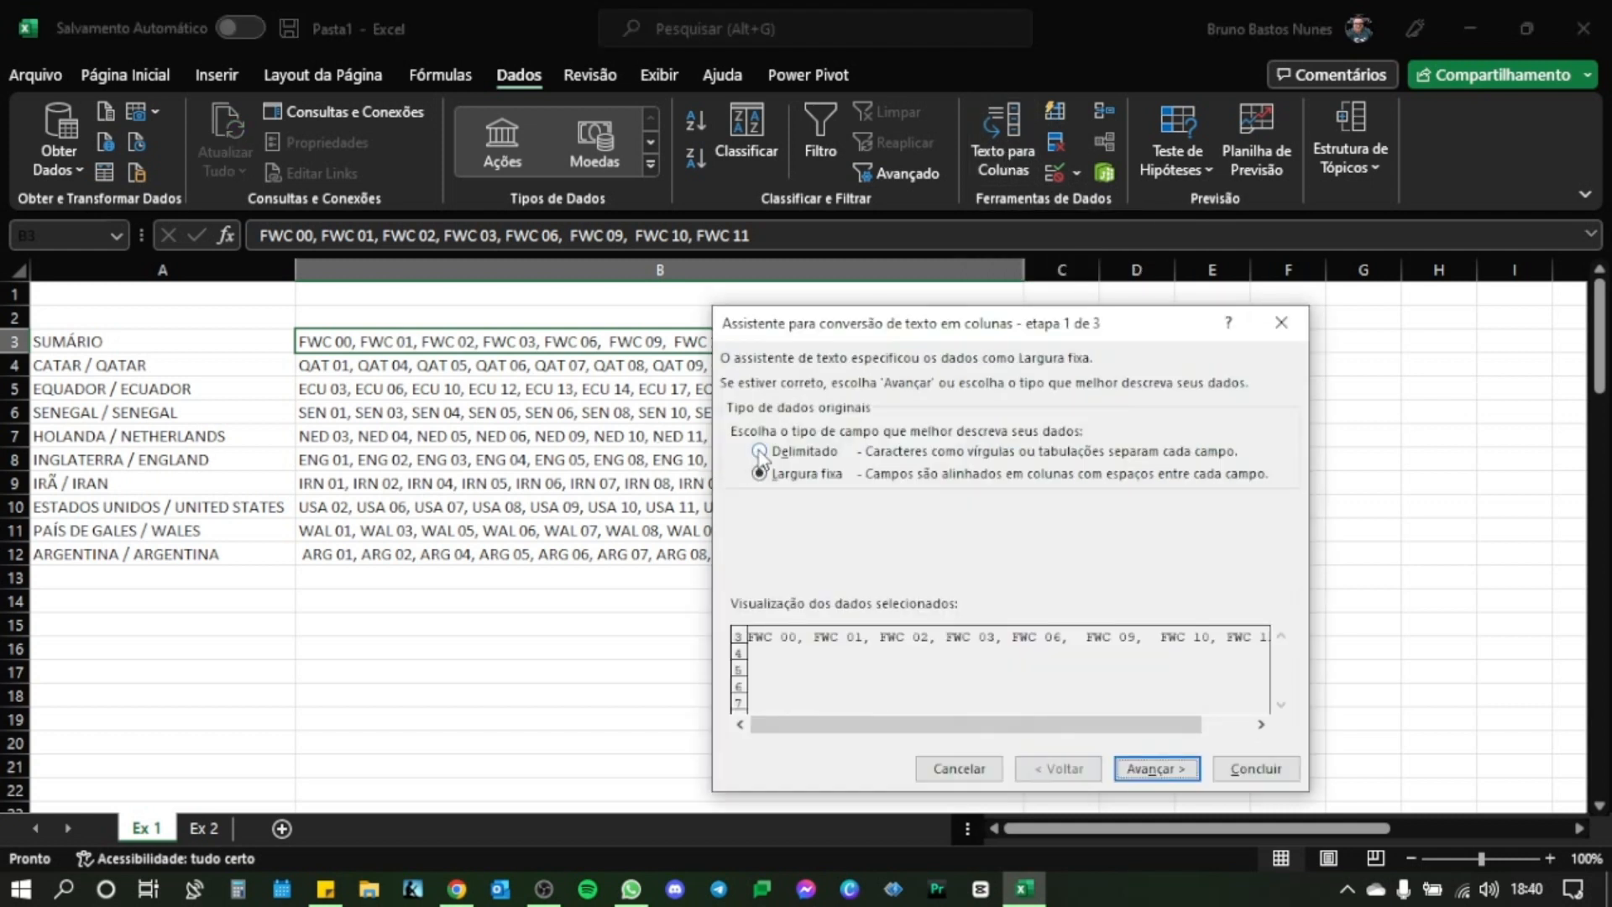
pyautogui.click(760, 452)
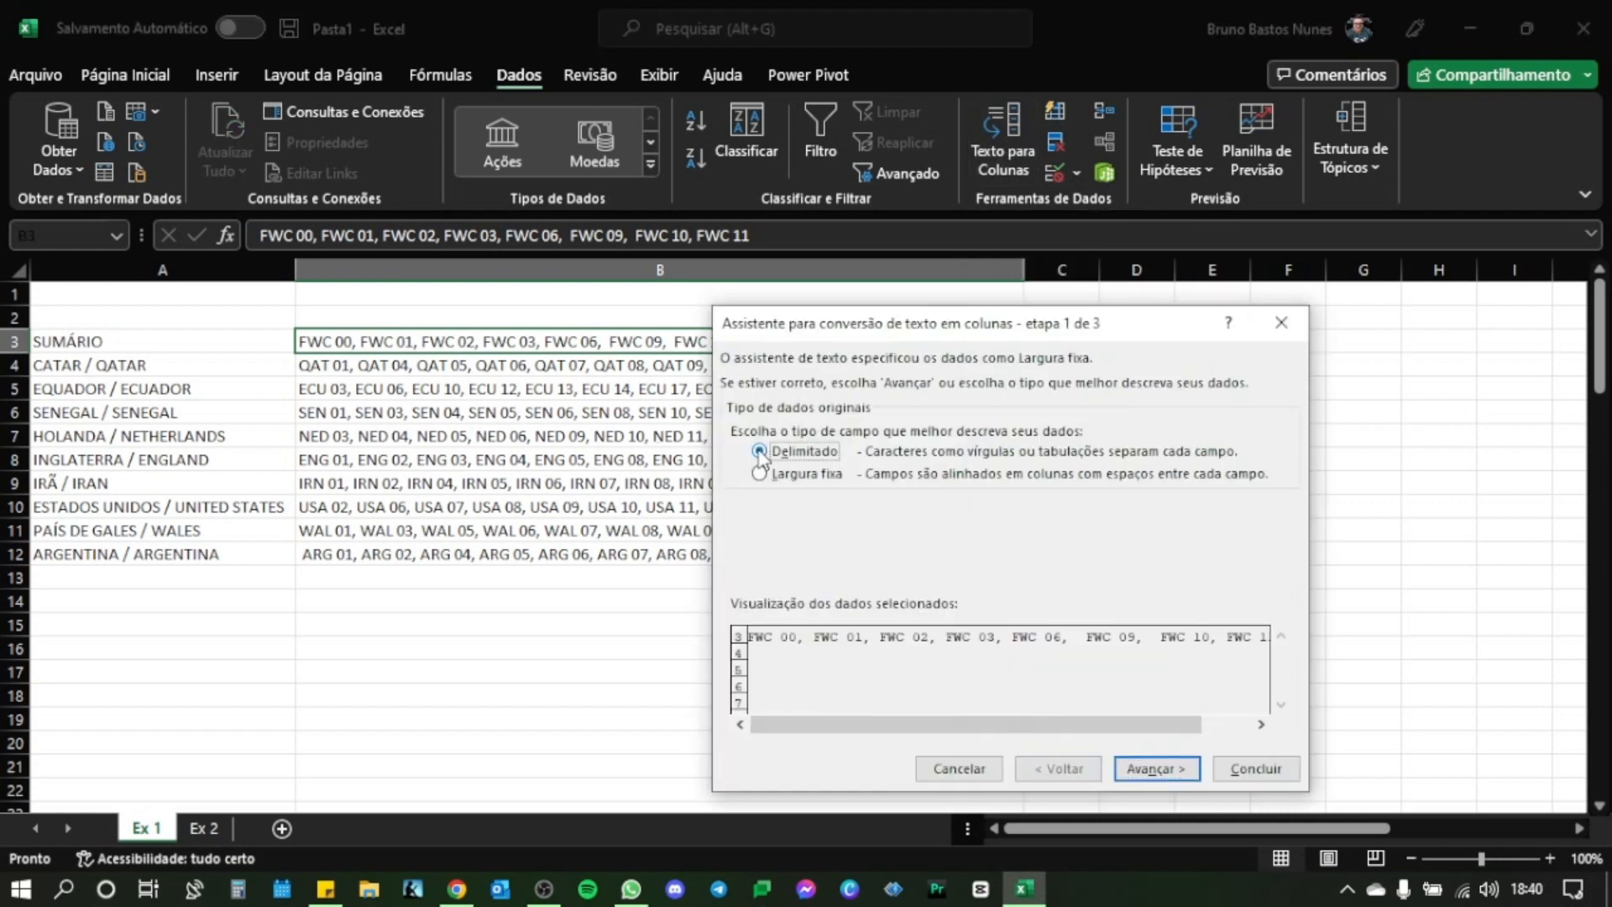
pyautogui.click(1157, 770)
# Split cell B3 using only the comma delimiter, keeping the General format and destination $B$3
pyautogui.click(737, 469)
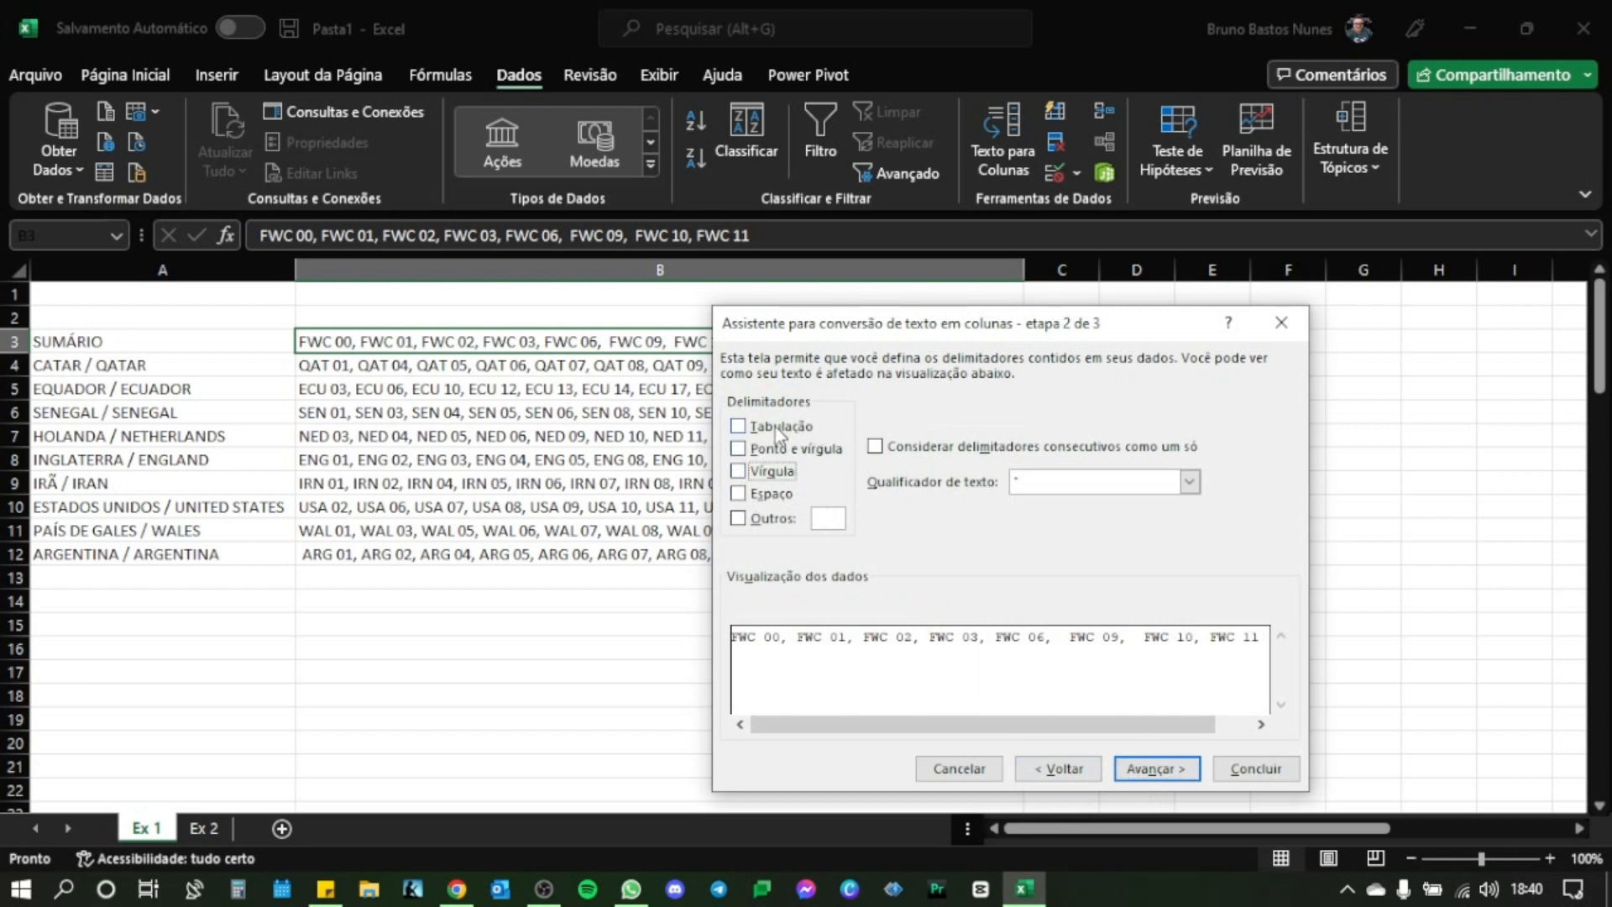
pyautogui.click(738, 426)
pyautogui.click(738, 426)
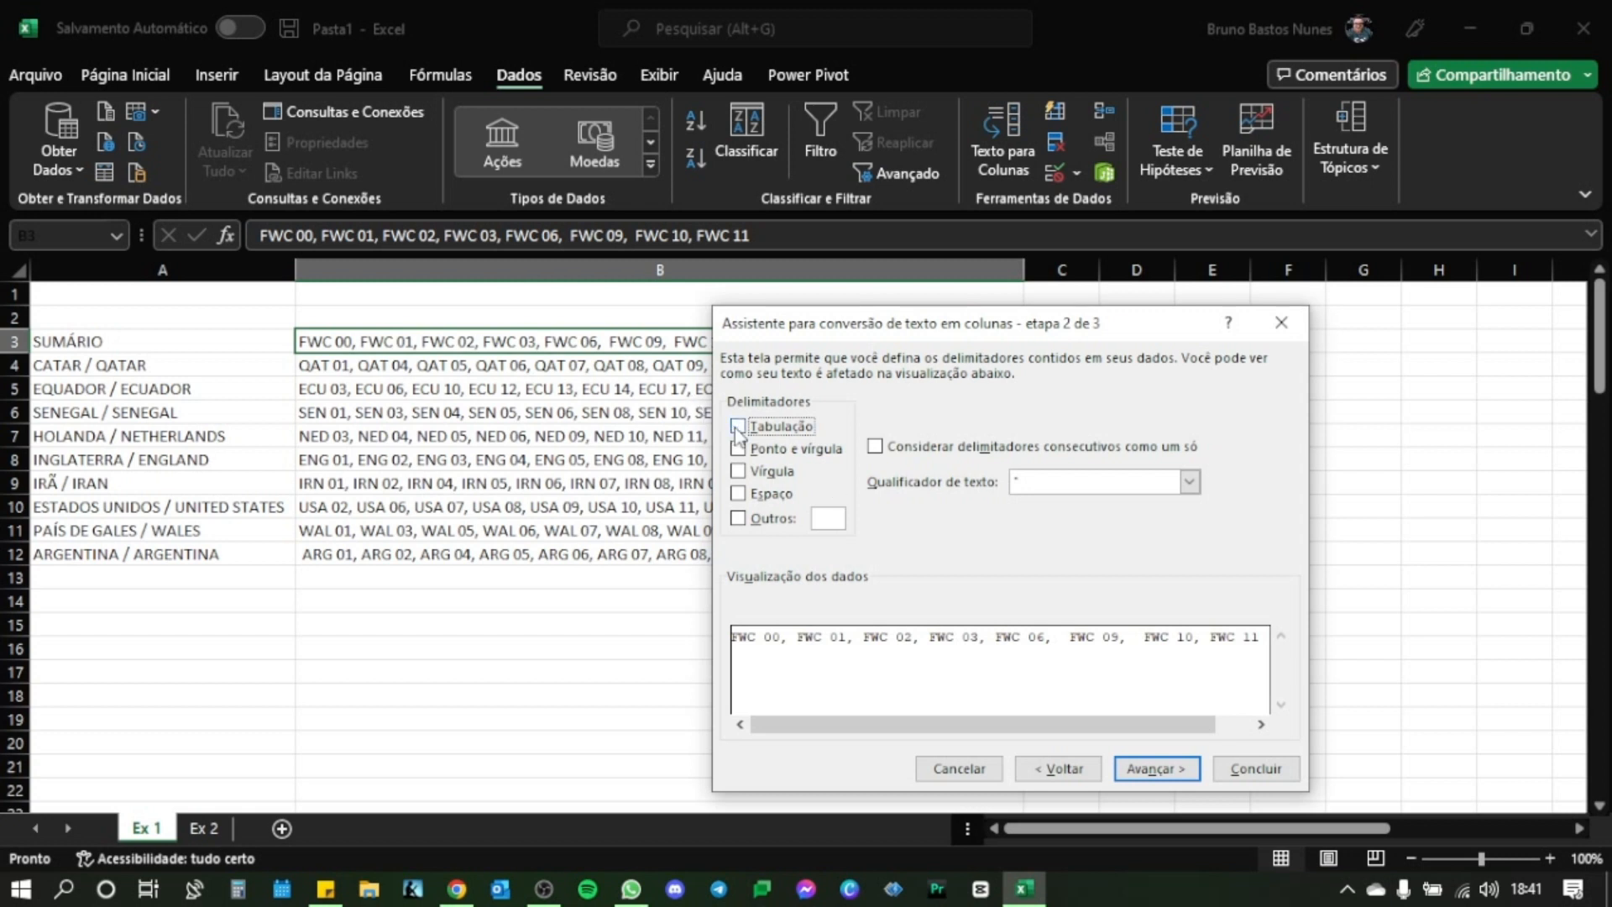
pyautogui.click(738, 471)
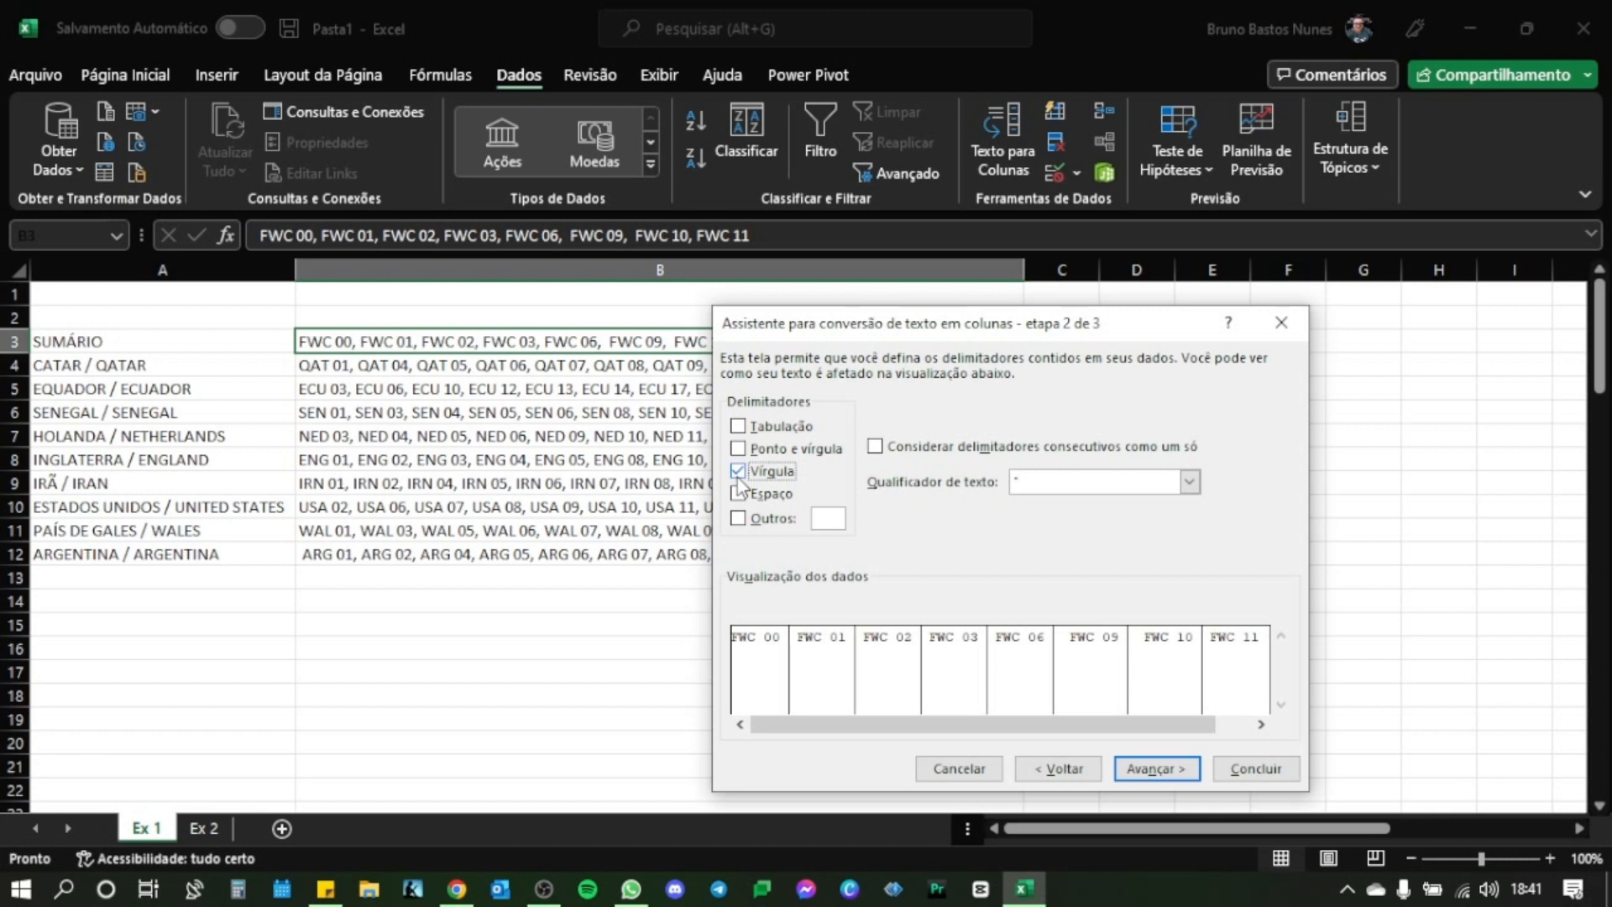
pyautogui.click(1161, 768)
pyautogui.moveTo(932, 323); pyautogui.dragTo(957, 382)
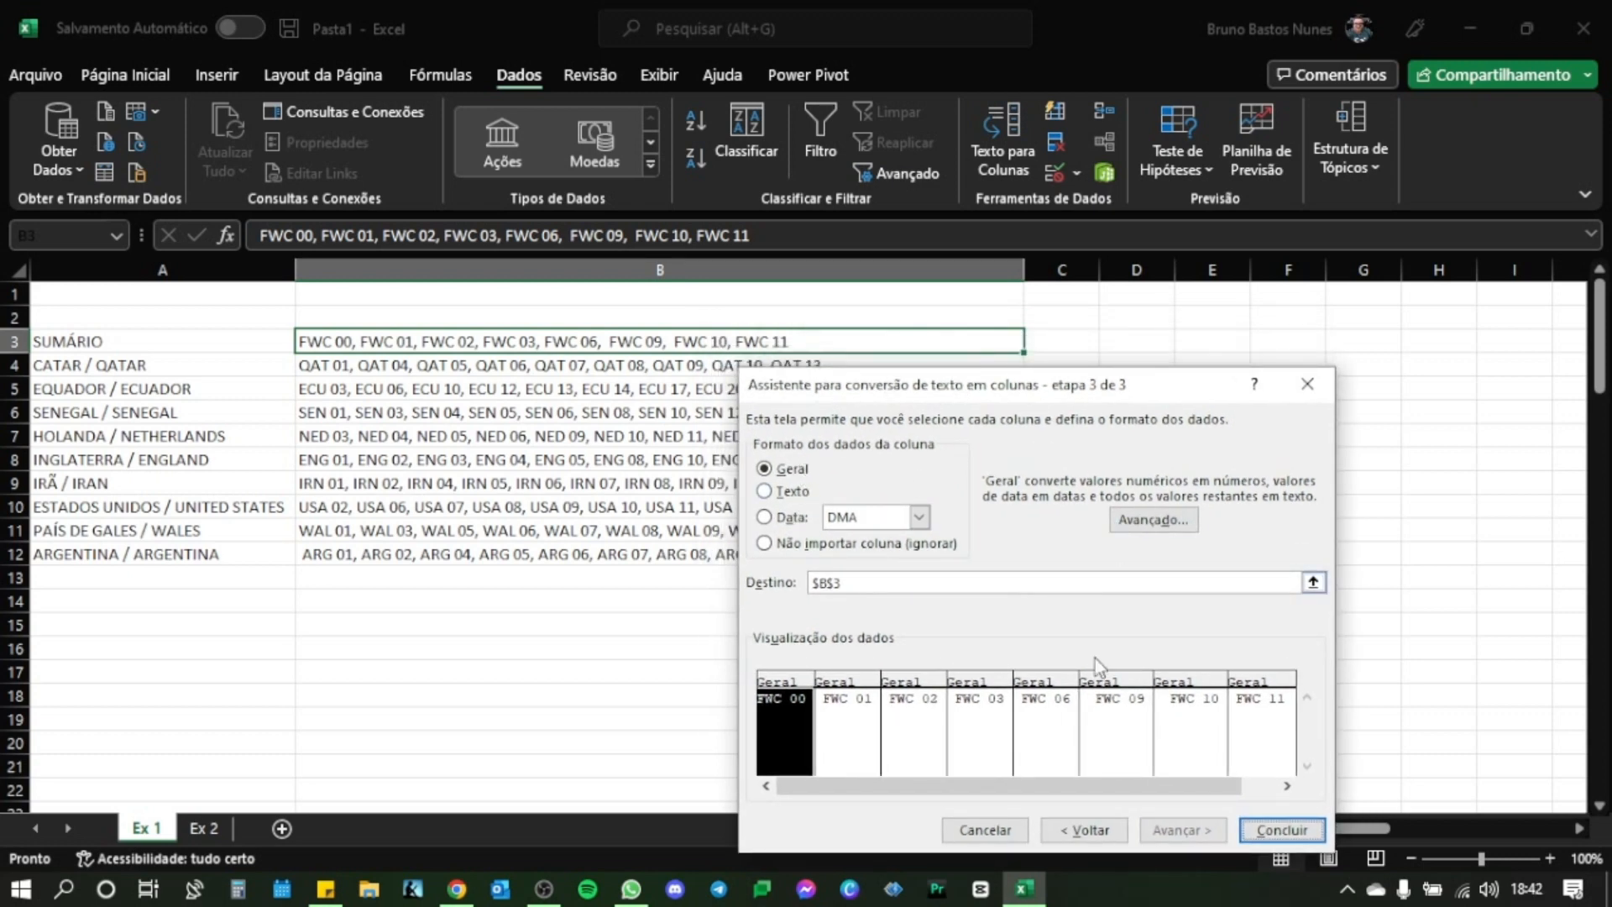
pyautogui.click(1291, 832)
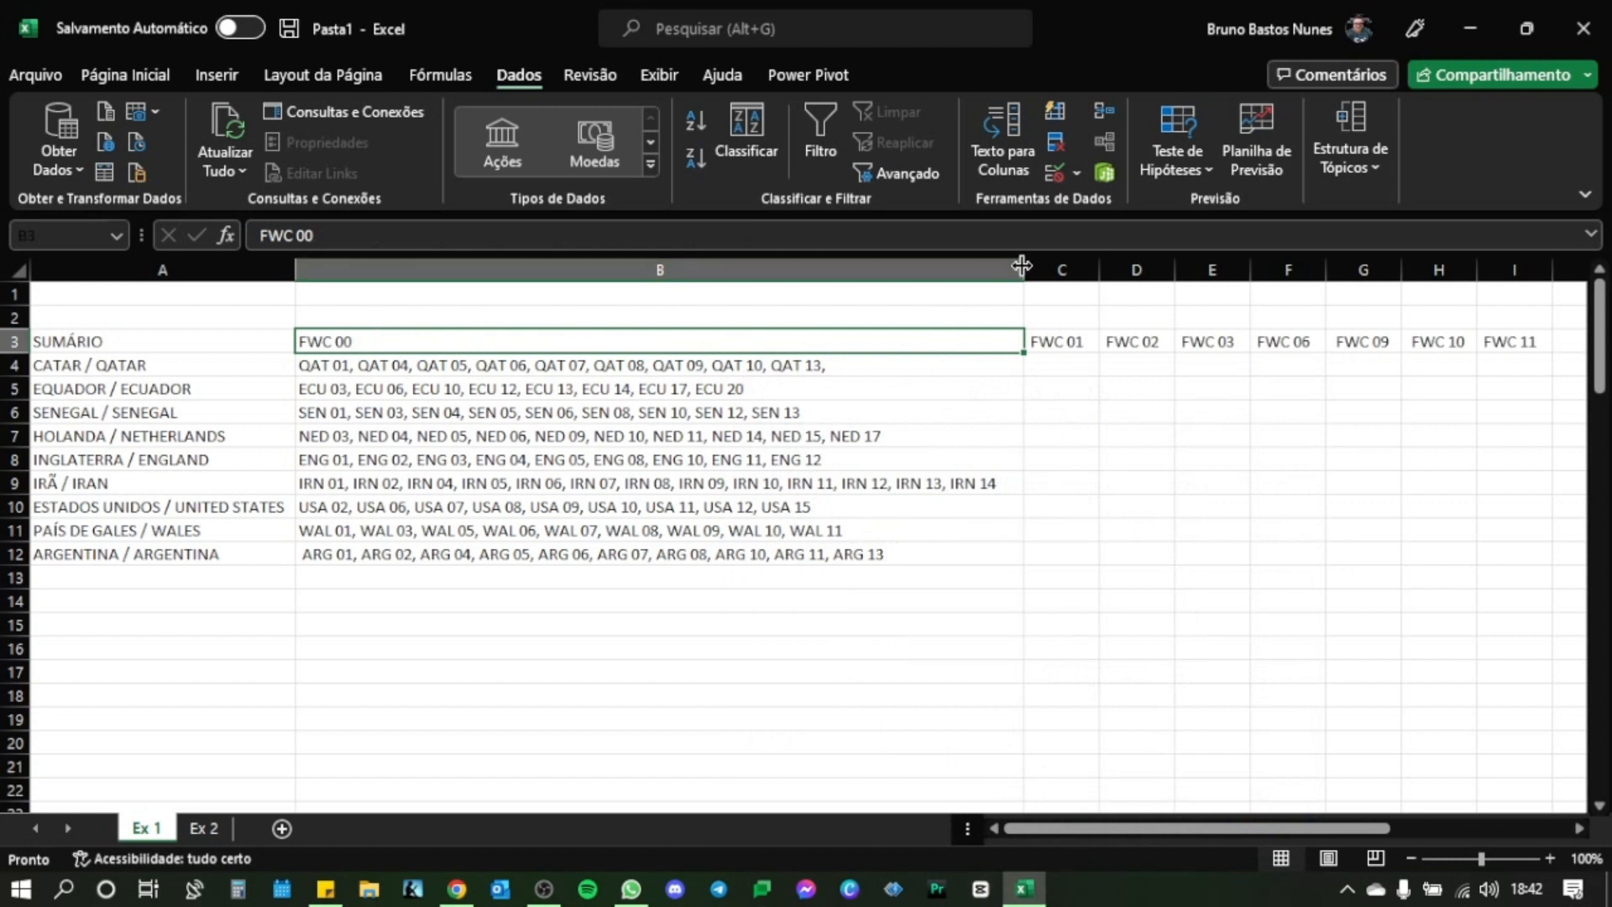
# Narrow column B to the width of its neighbours and check the separated codes across B3 to I3
pyautogui.moveTo(1025, 270); pyautogui.dragTo(368, 329)
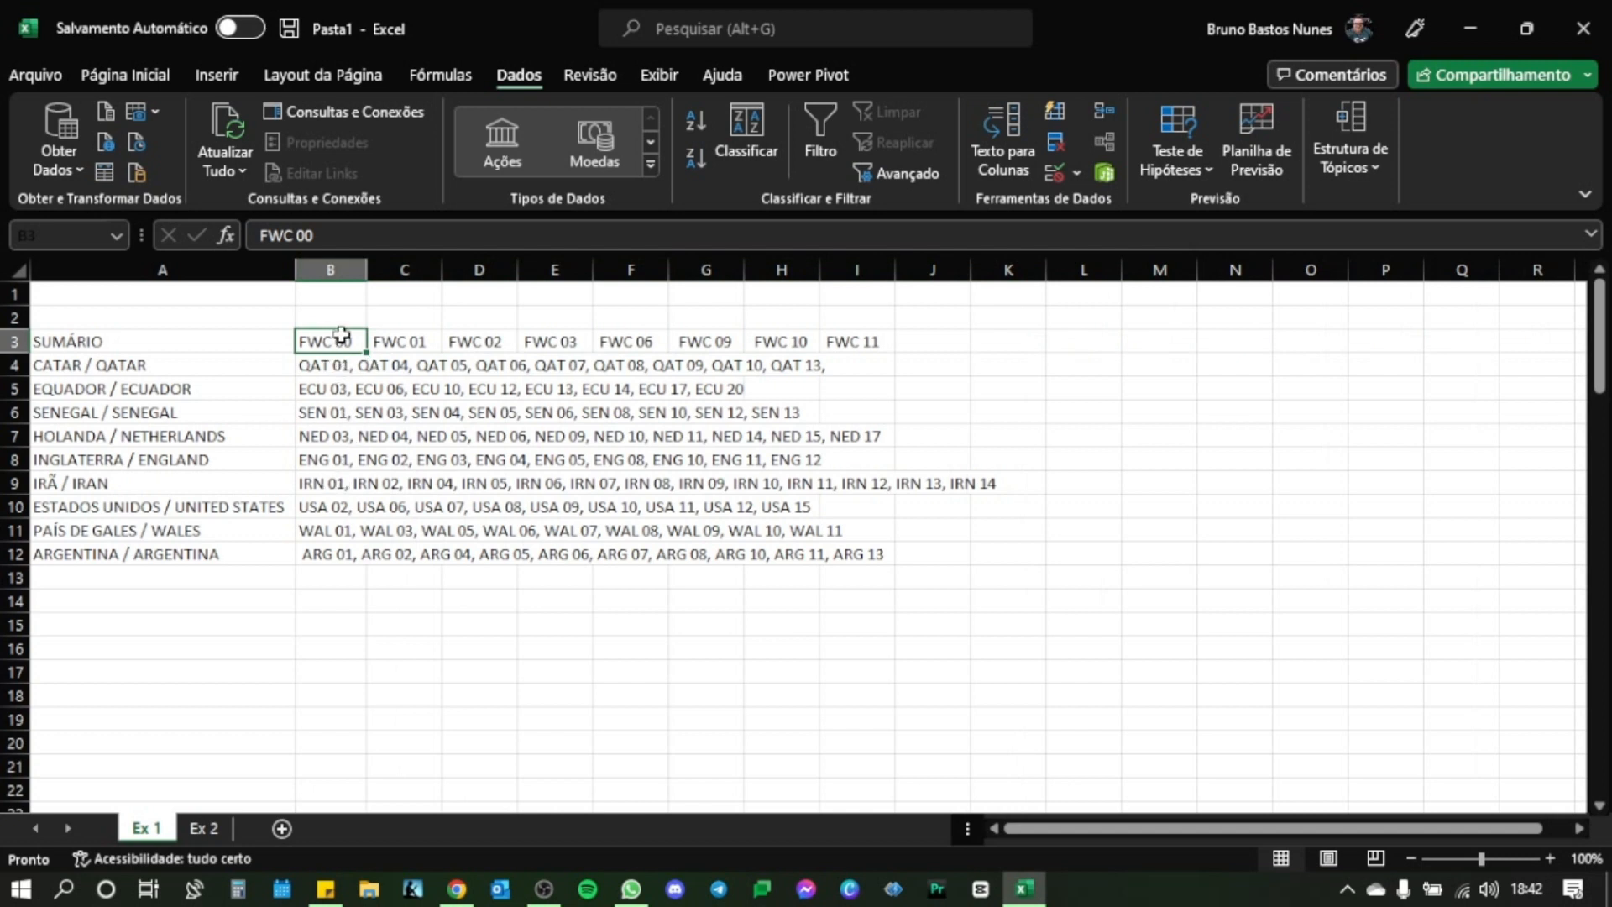
pyautogui.click(407, 340)
pyautogui.click(500, 344)
pyautogui.click(571, 343)
pyautogui.click(642, 344)
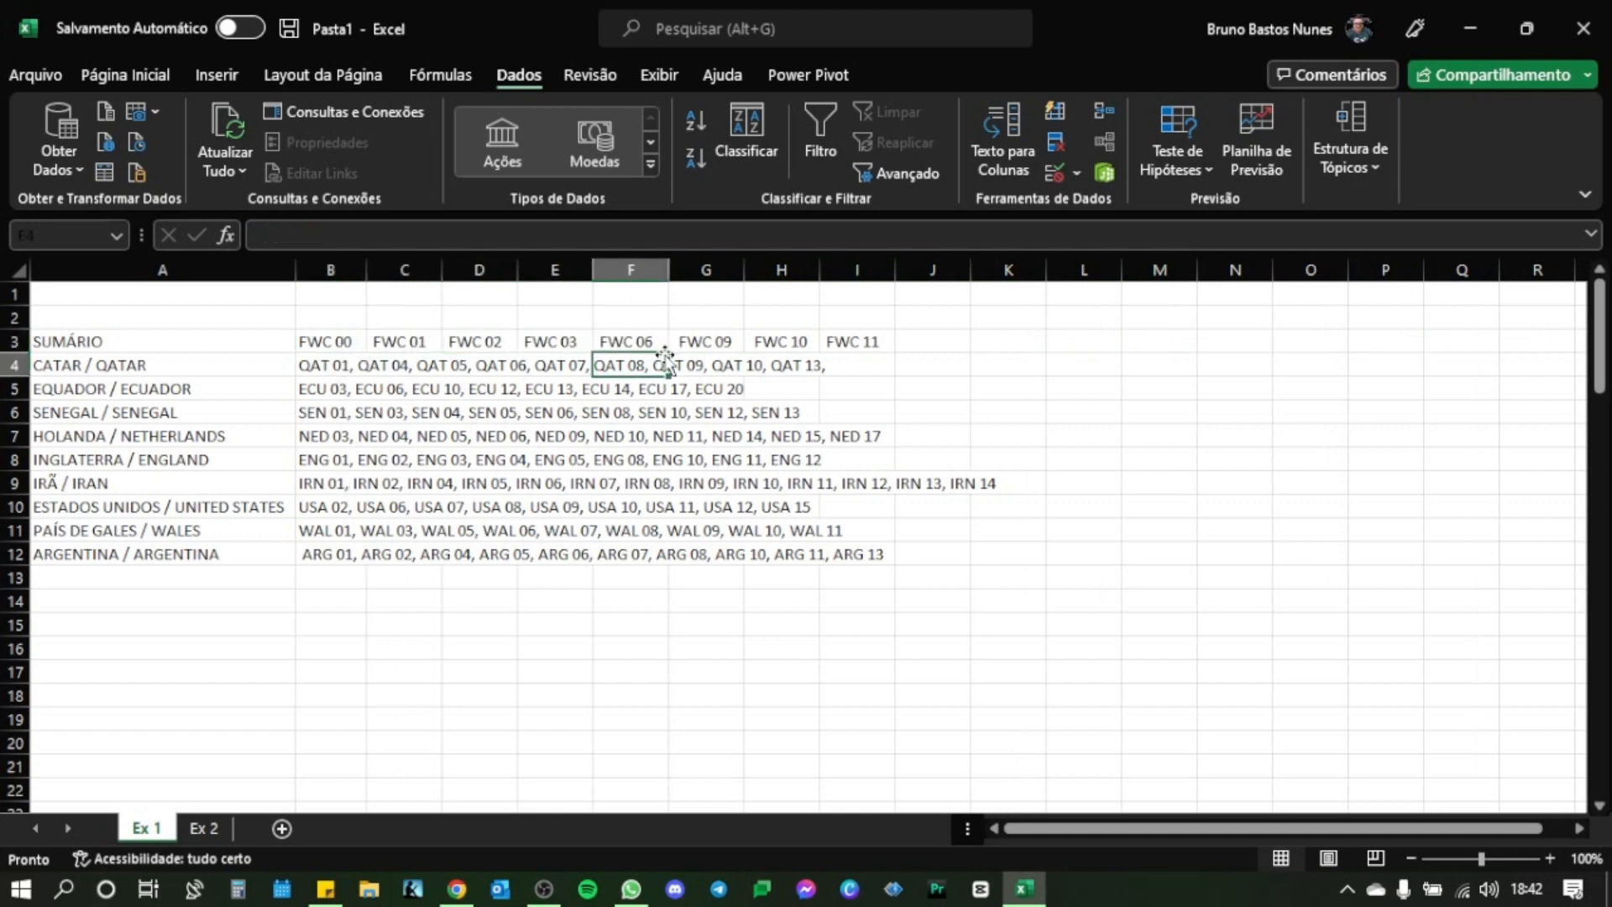
pyautogui.click(718, 343)
pyautogui.click(796, 342)
pyautogui.click(854, 341)
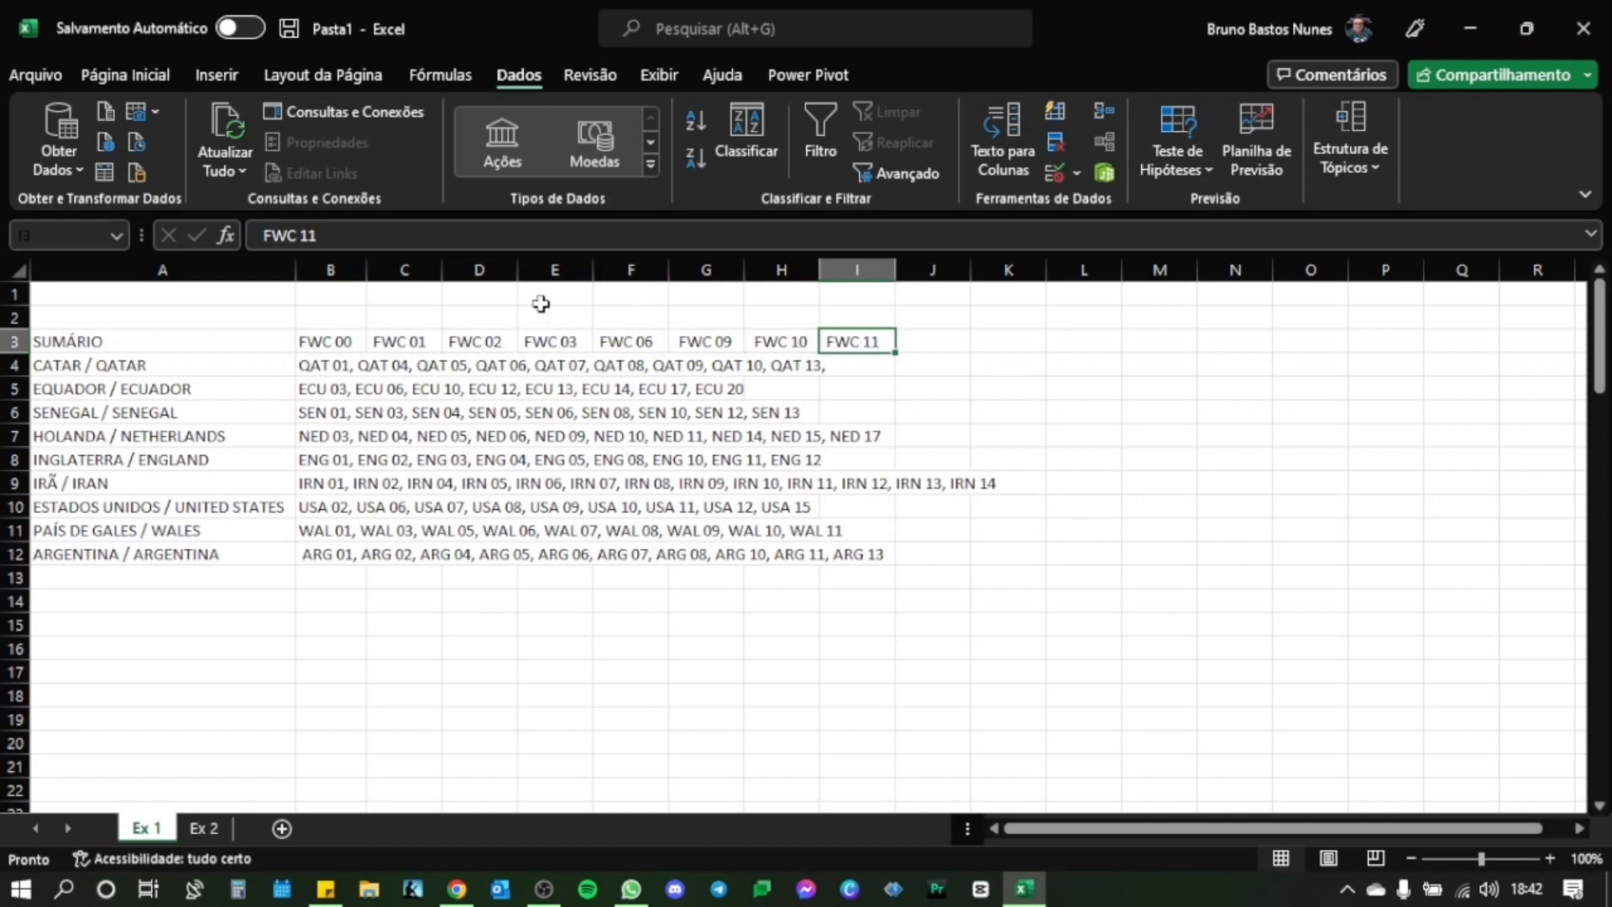
# Undo the narrowing of column B and the text split of cell B3
pyautogui.click(347, 343)
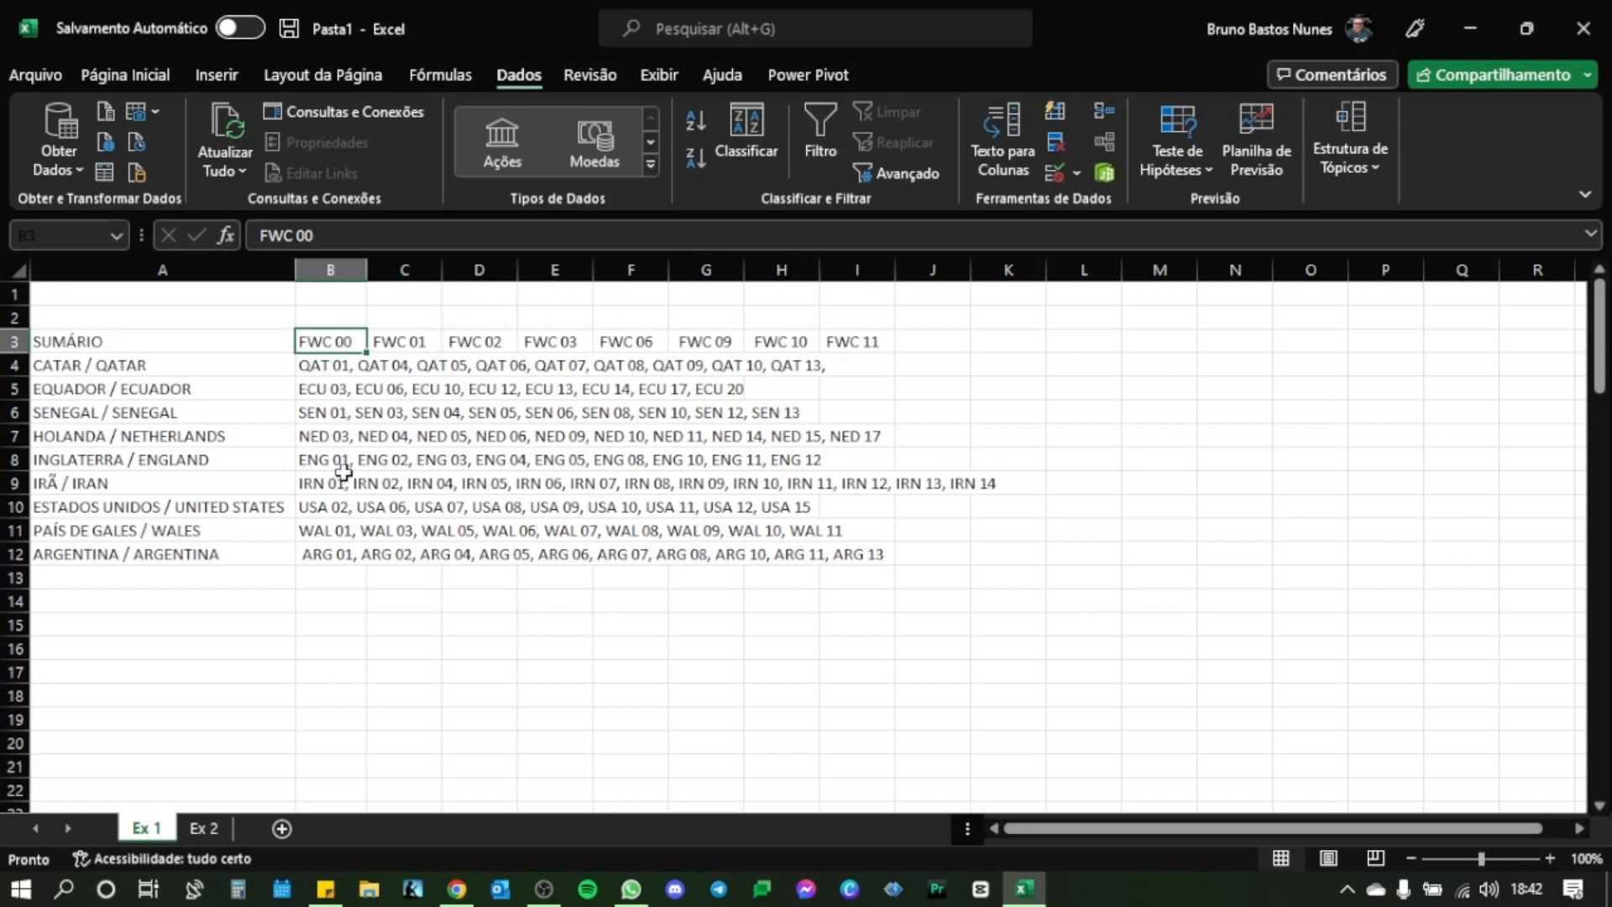
pyautogui.hotkey('ctrl', 'z')
pyautogui.hotkey('ctrl', 'z')
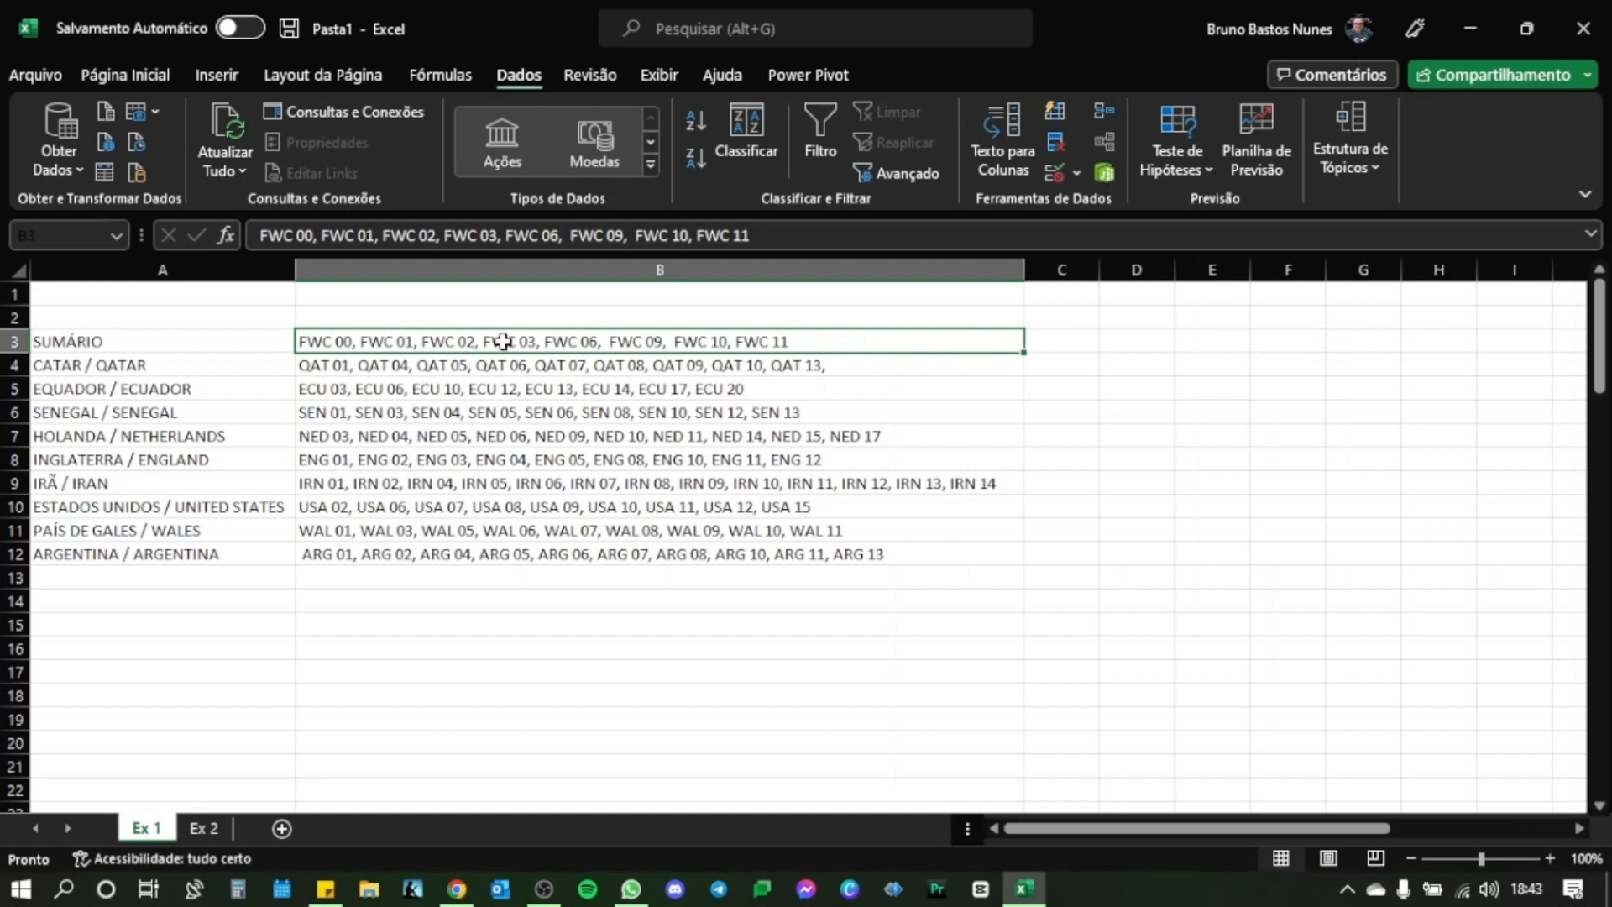
# Start a Text to Columns conversion of the range B3:B12 with the data type set to Delimited
pyautogui.moveTo(501, 342); pyautogui.dragTo(540, 556)
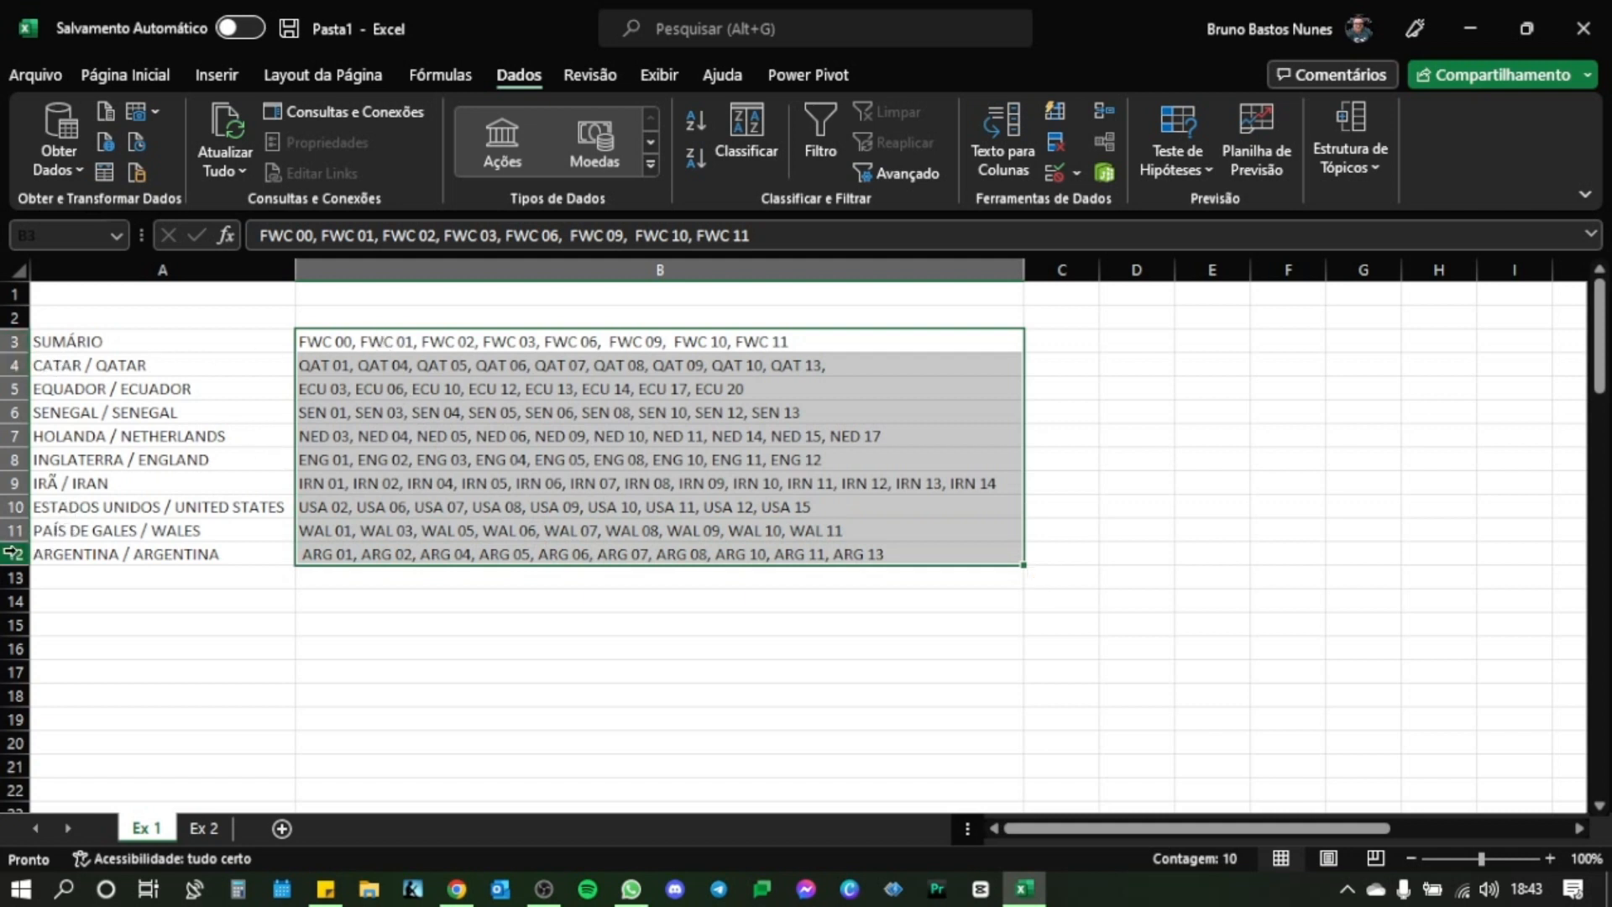
pyautogui.click(1001, 139)
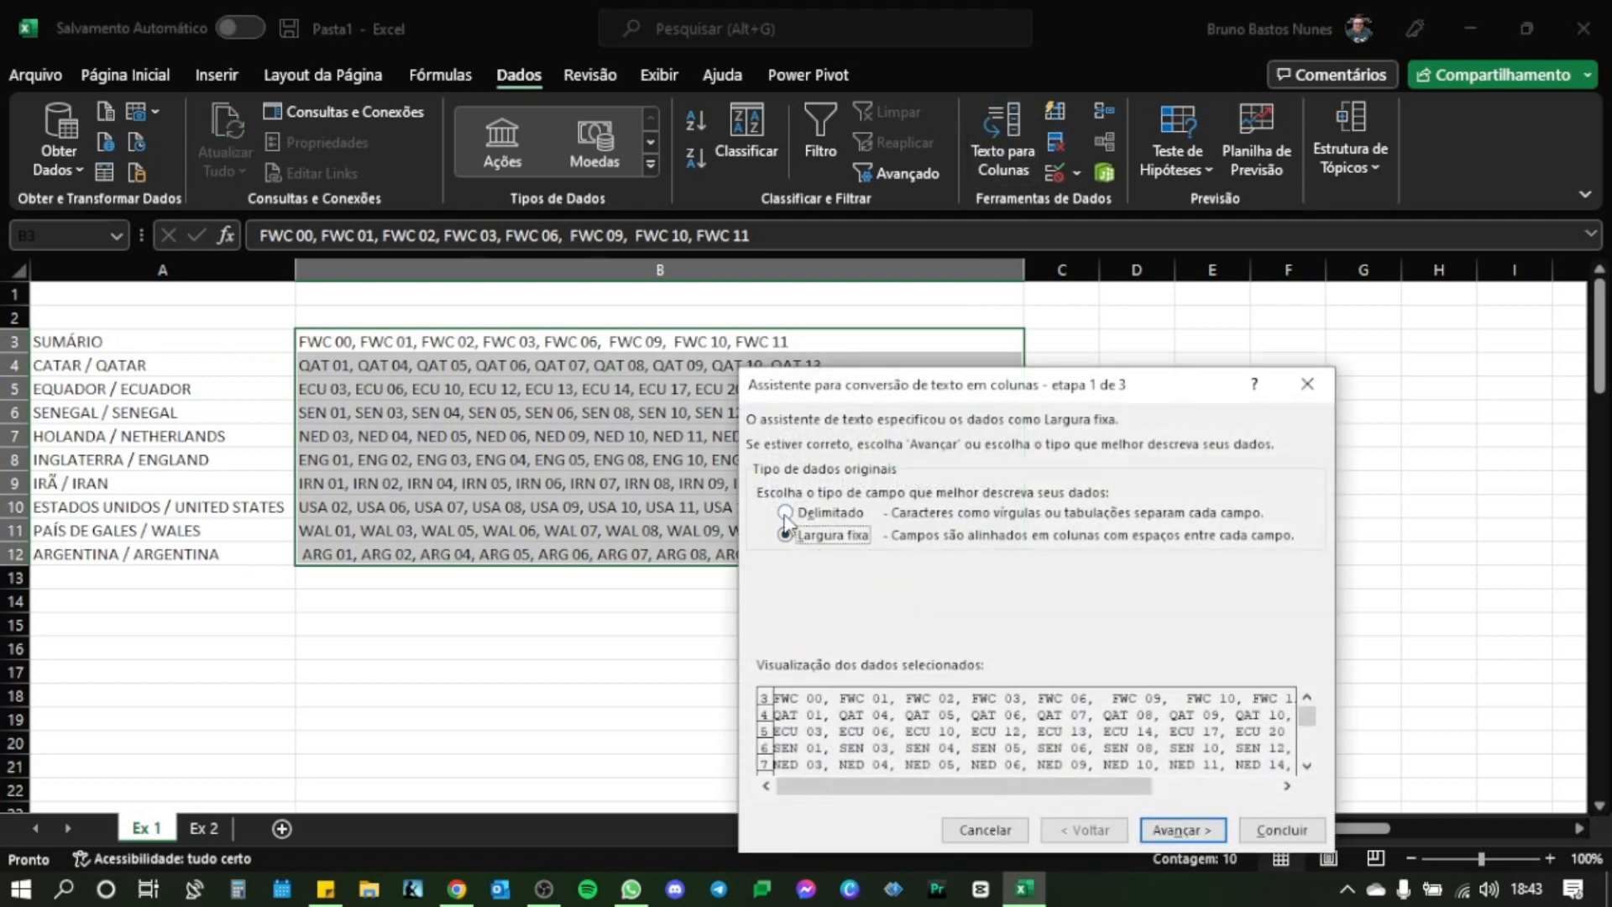
pyautogui.click(785, 512)
pyautogui.moveTo(862, 391); pyautogui.dragTo(770, 259)
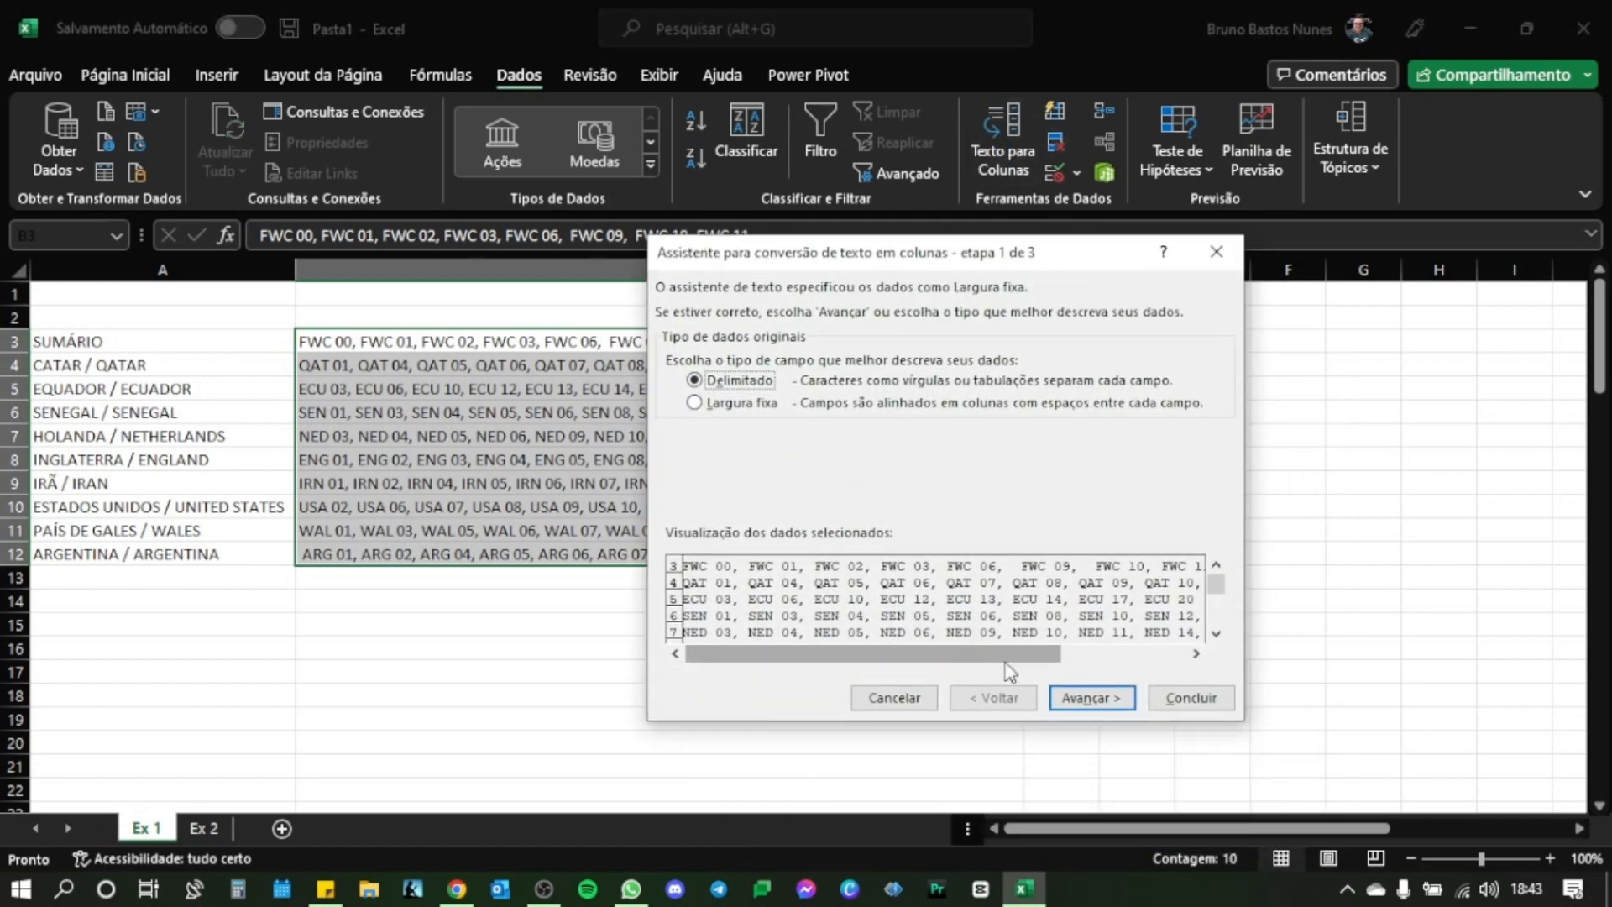
pyautogui.click(1087, 696)
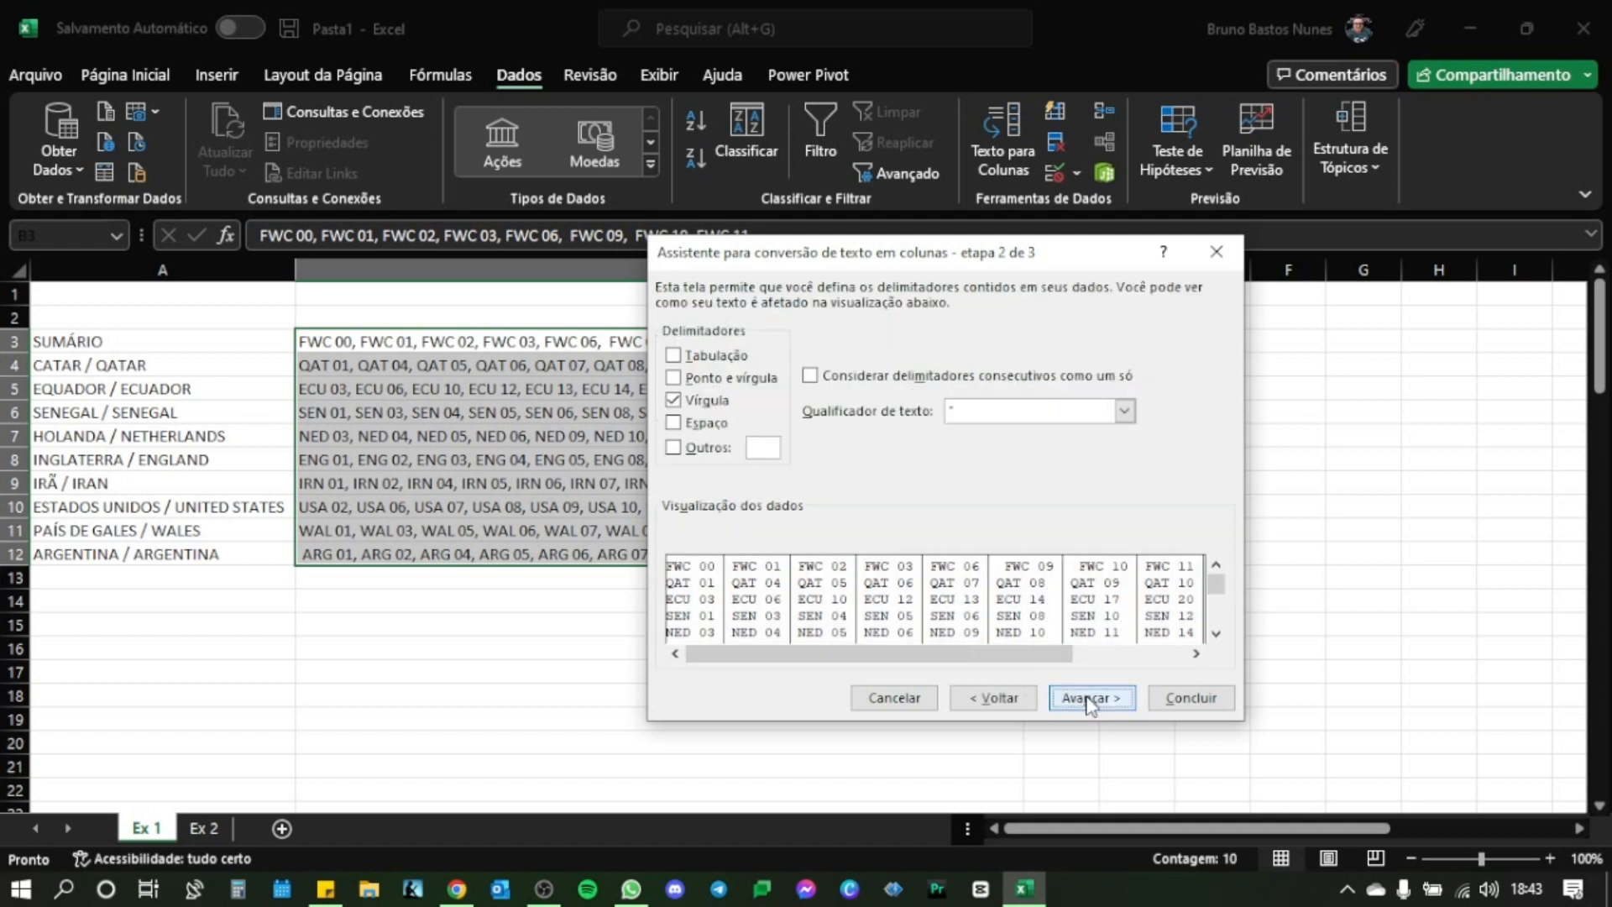
# Split B3:B12 at the commas, keeping the General format and destination $B$3
pyautogui.click(674, 401)
pyautogui.click(675, 401)
pyautogui.click(1083, 702)
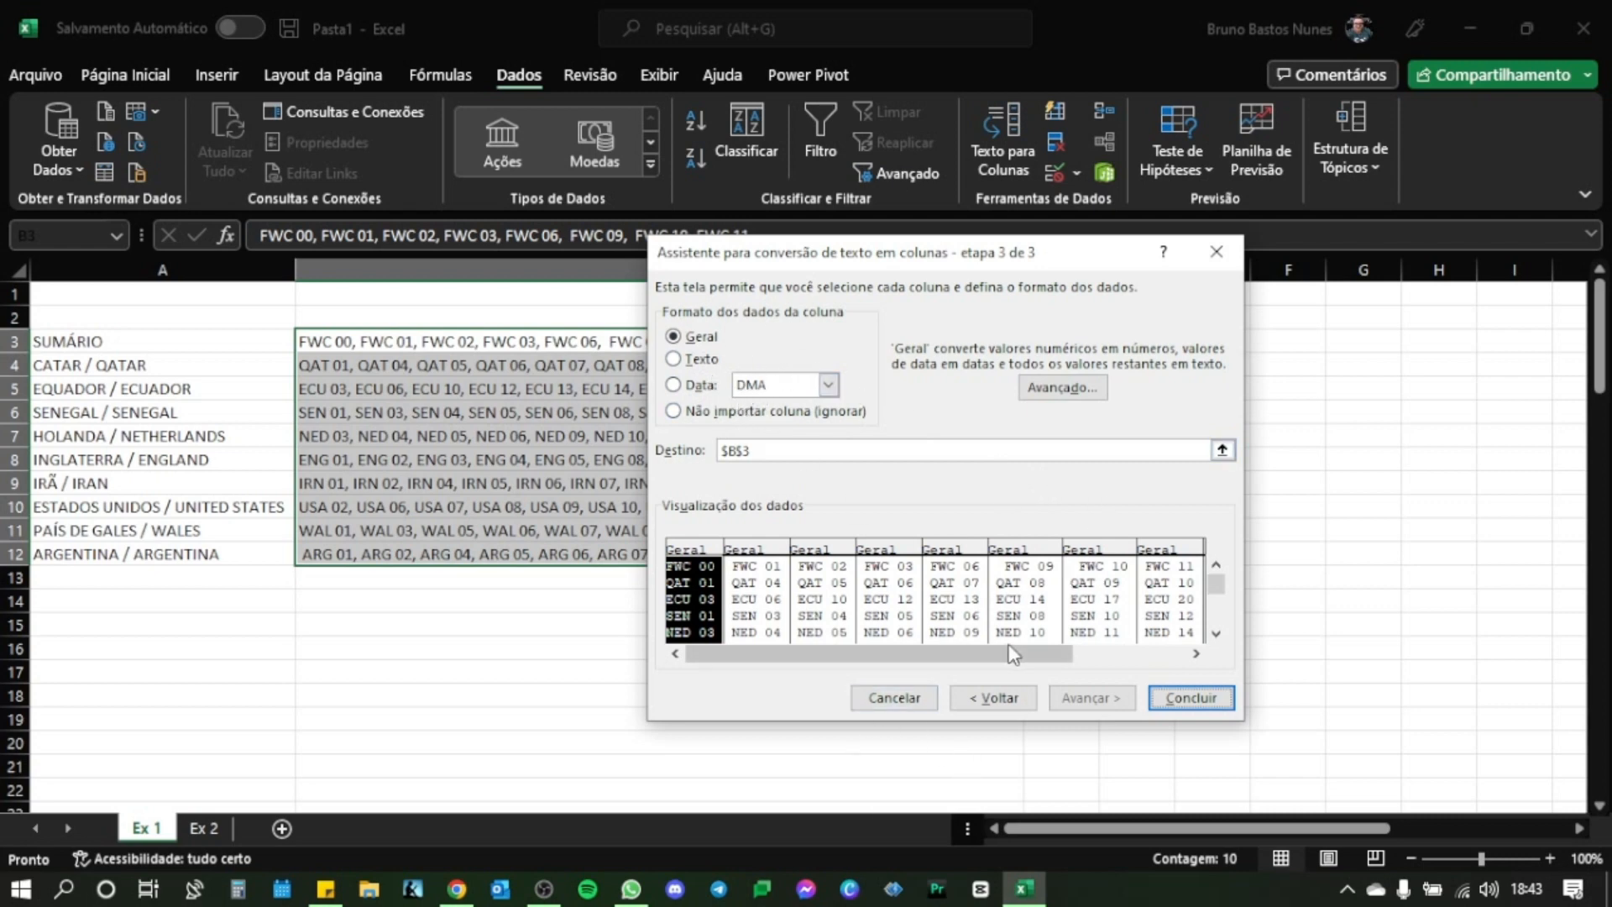
pyautogui.click(1189, 698)
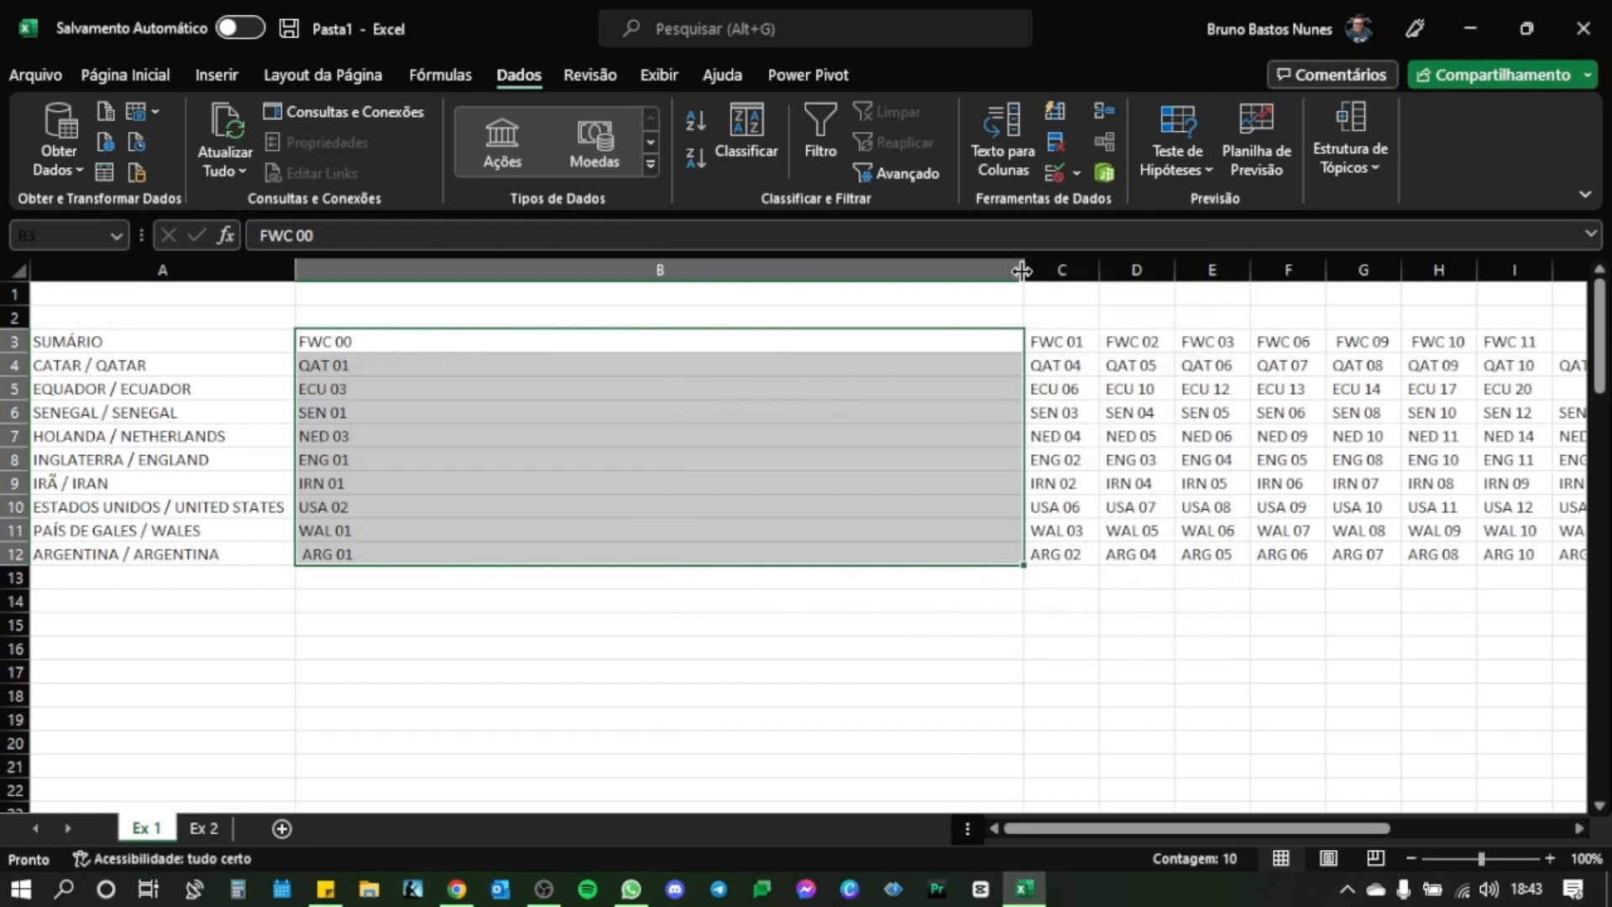
# Narrow column B to about the width of the other code columns and review the split codes beside the country names
pyautogui.moveTo(1022, 269); pyautogui.dragTo(377, 269)
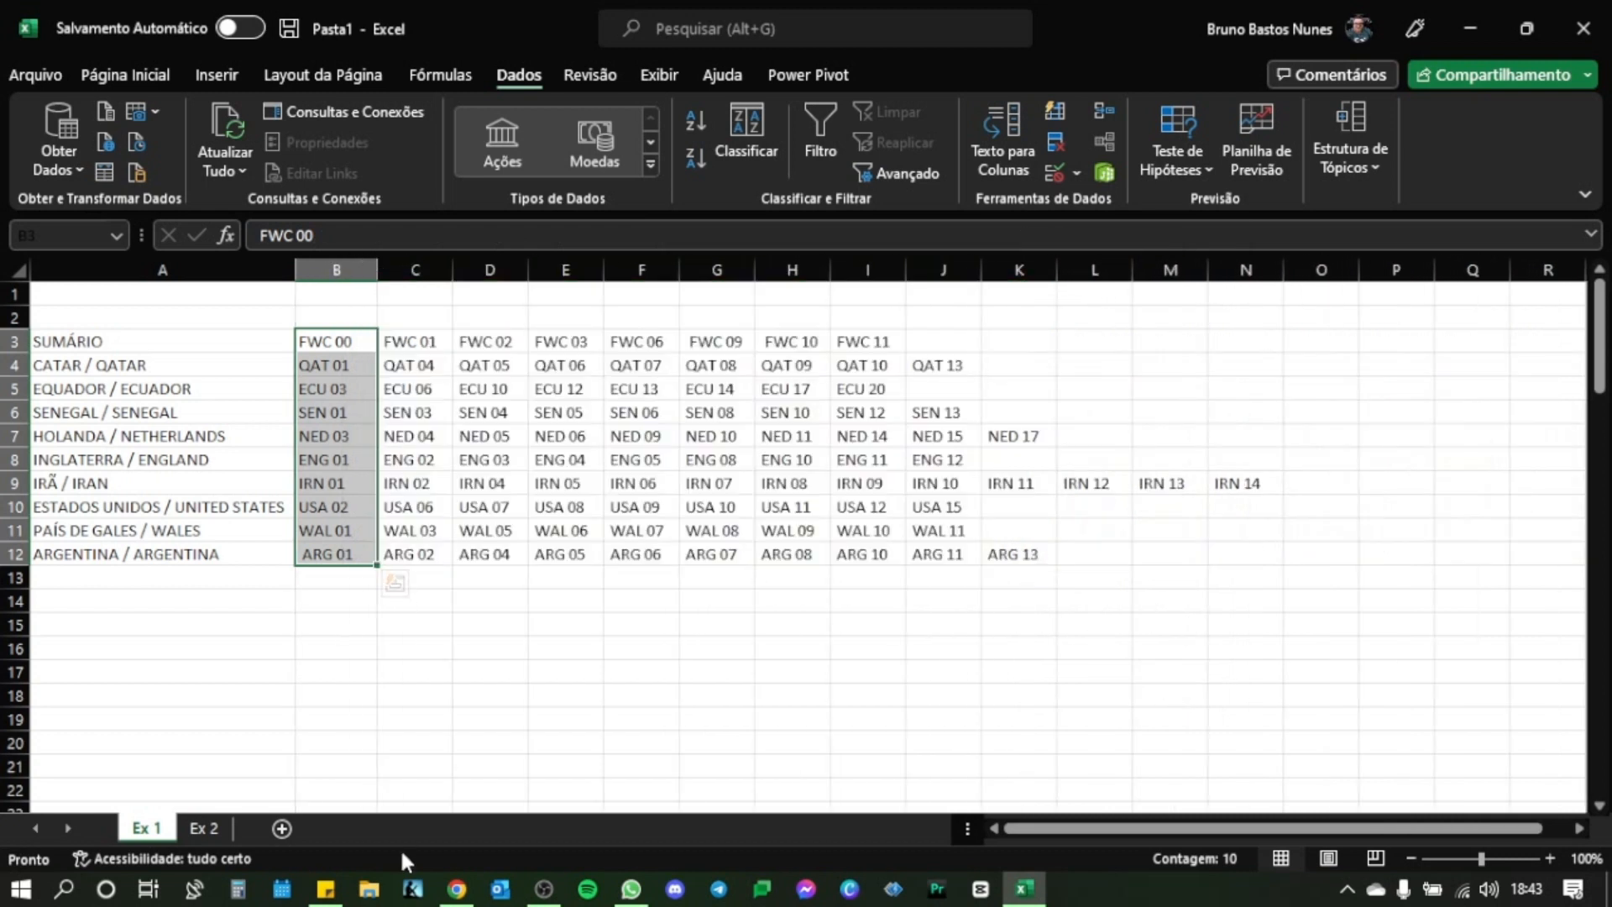
pyautogui.click(339, 343)
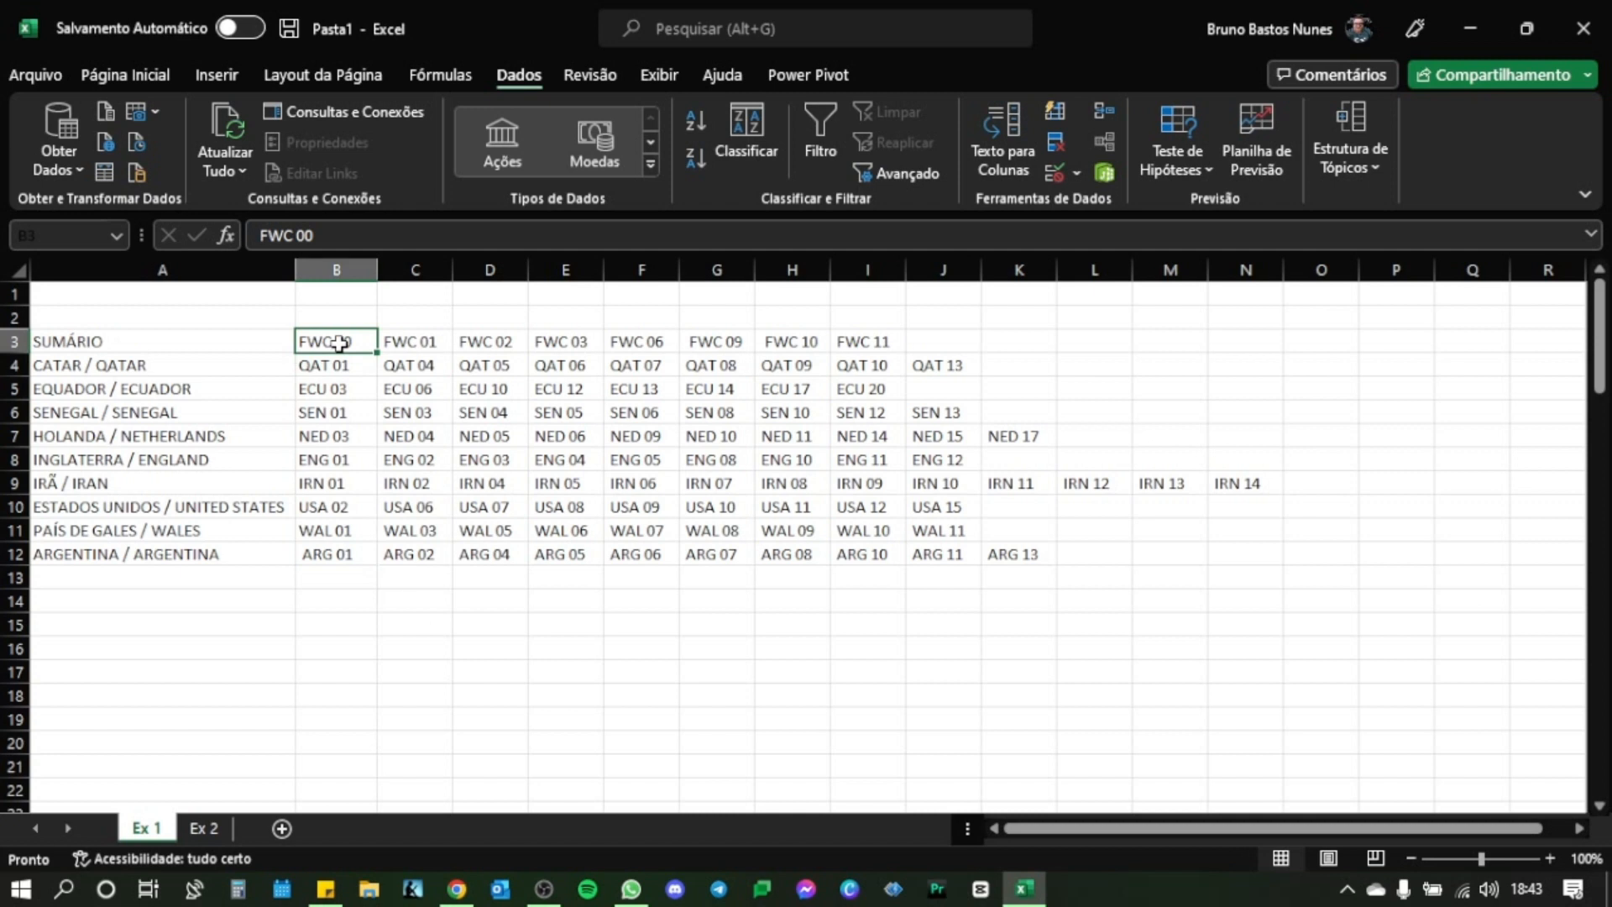
pyautogui.moveTo(338, 343); pyautogui.dragTo(1026, 559)
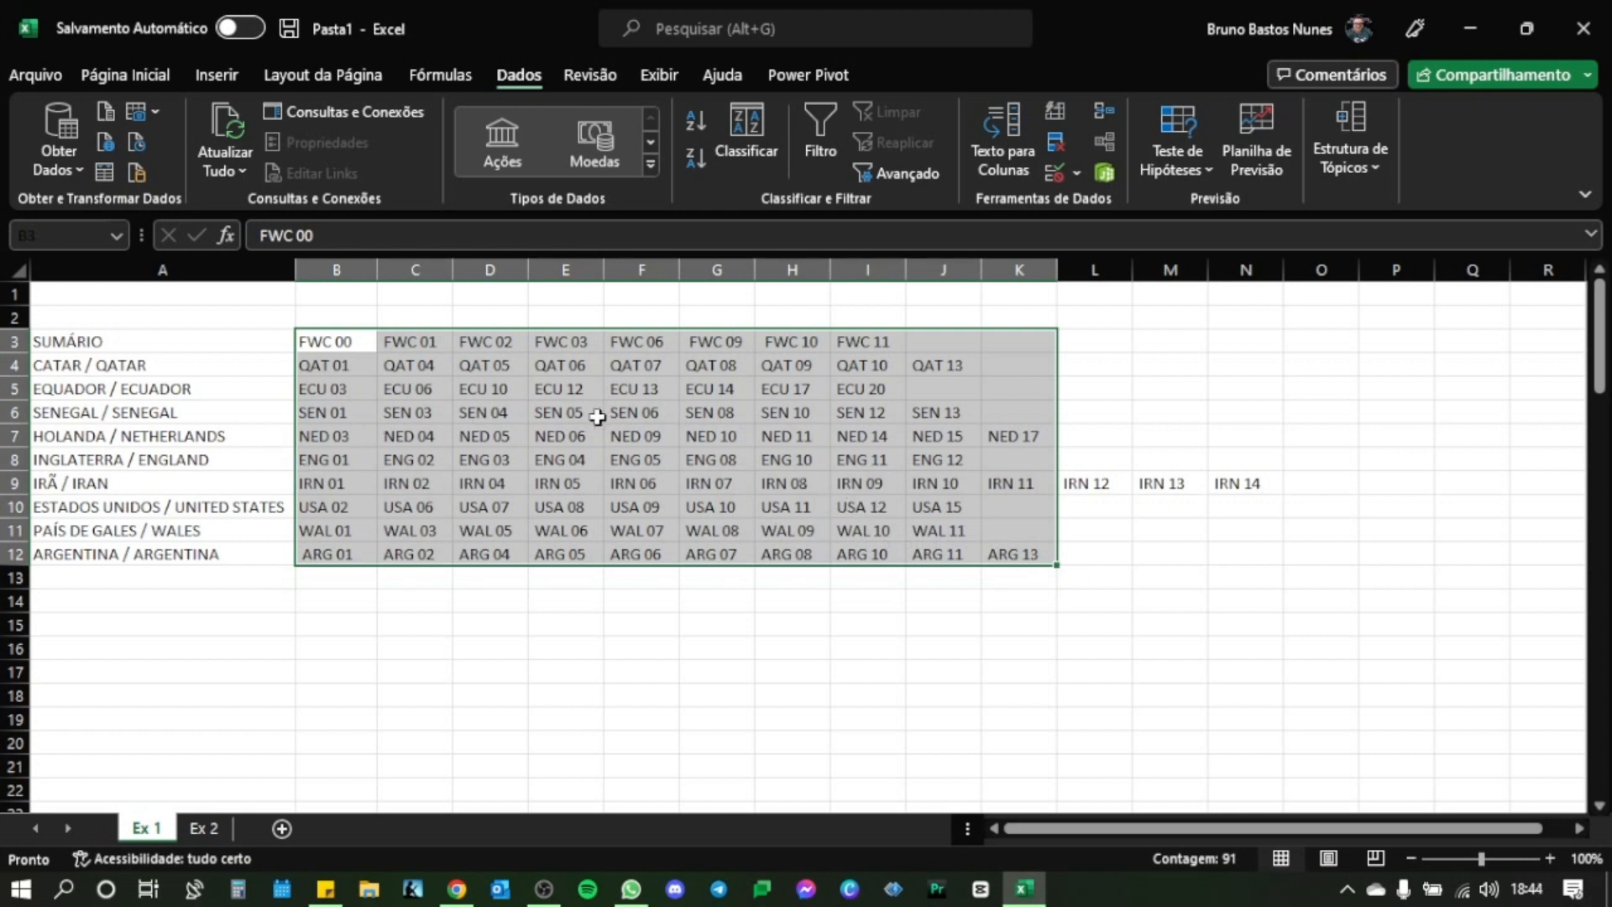
pyautogui.moveTo(360, 352); pyautogui.dragTo(294, 369)
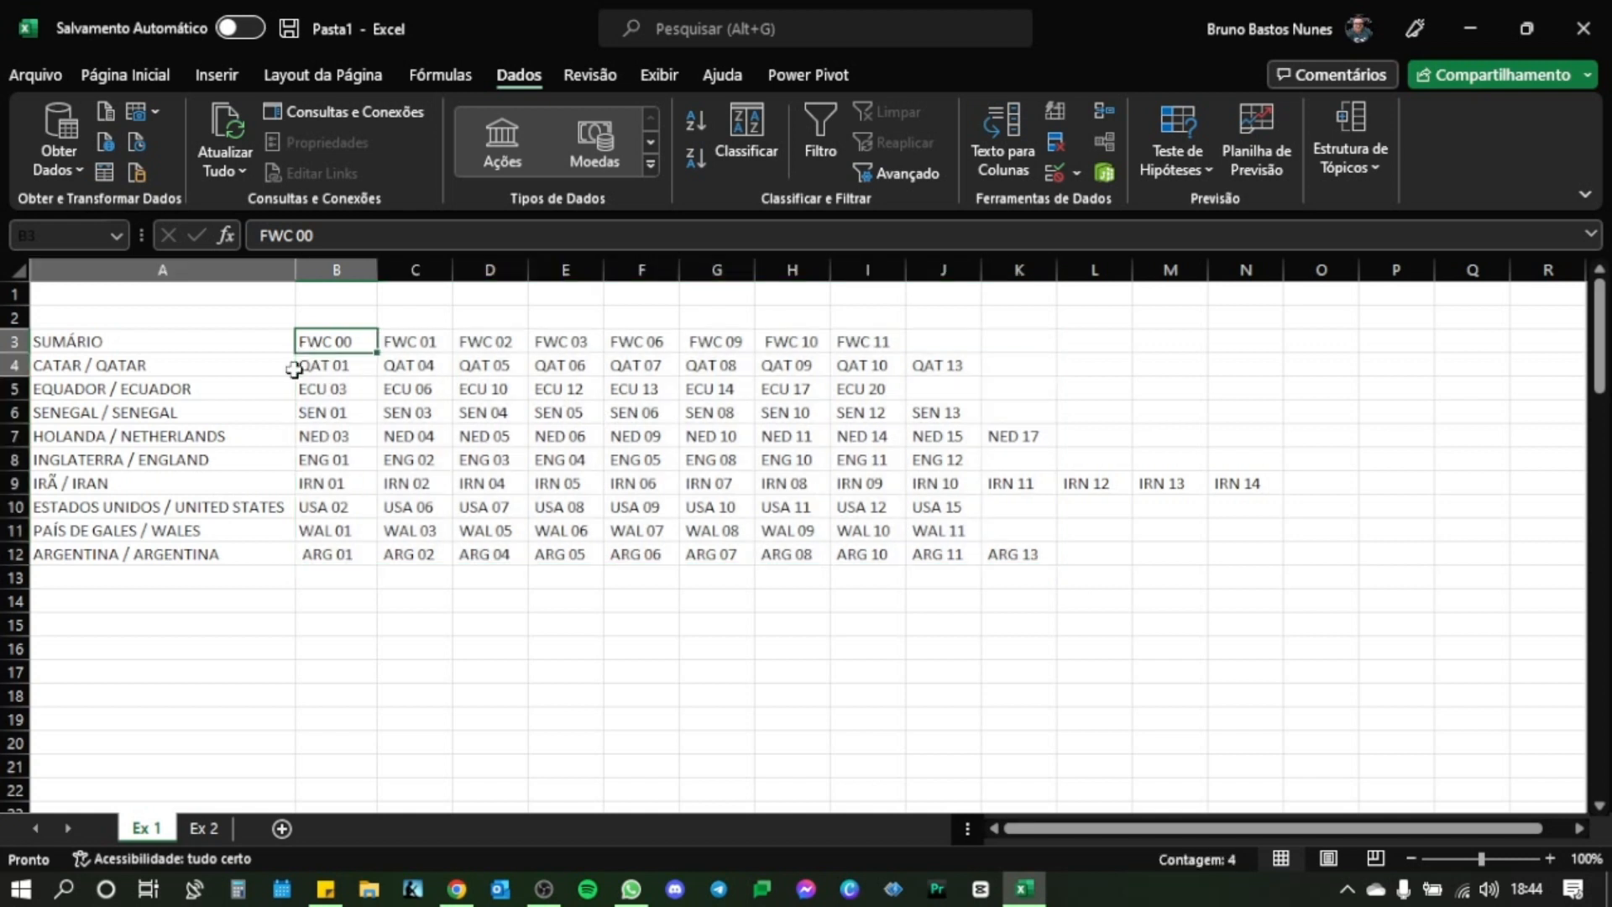
pyautogui.click(336, 340)
pyautogui.click(183, 341)
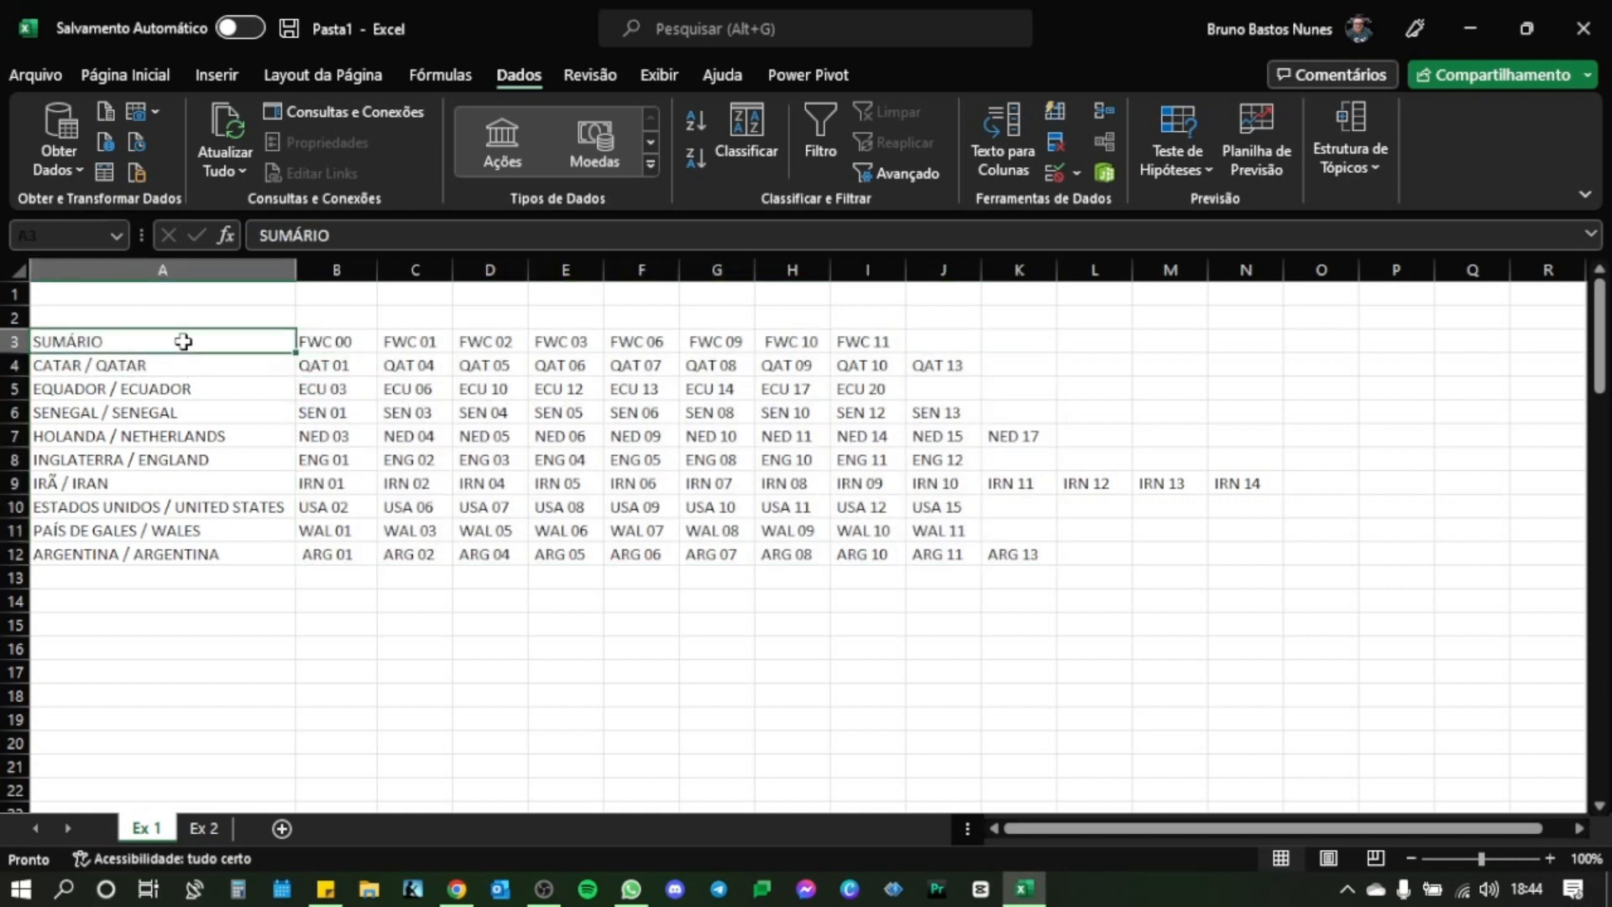
pyautogui.moveTo(193, 340); pyautogui.dragTo(242, 542)
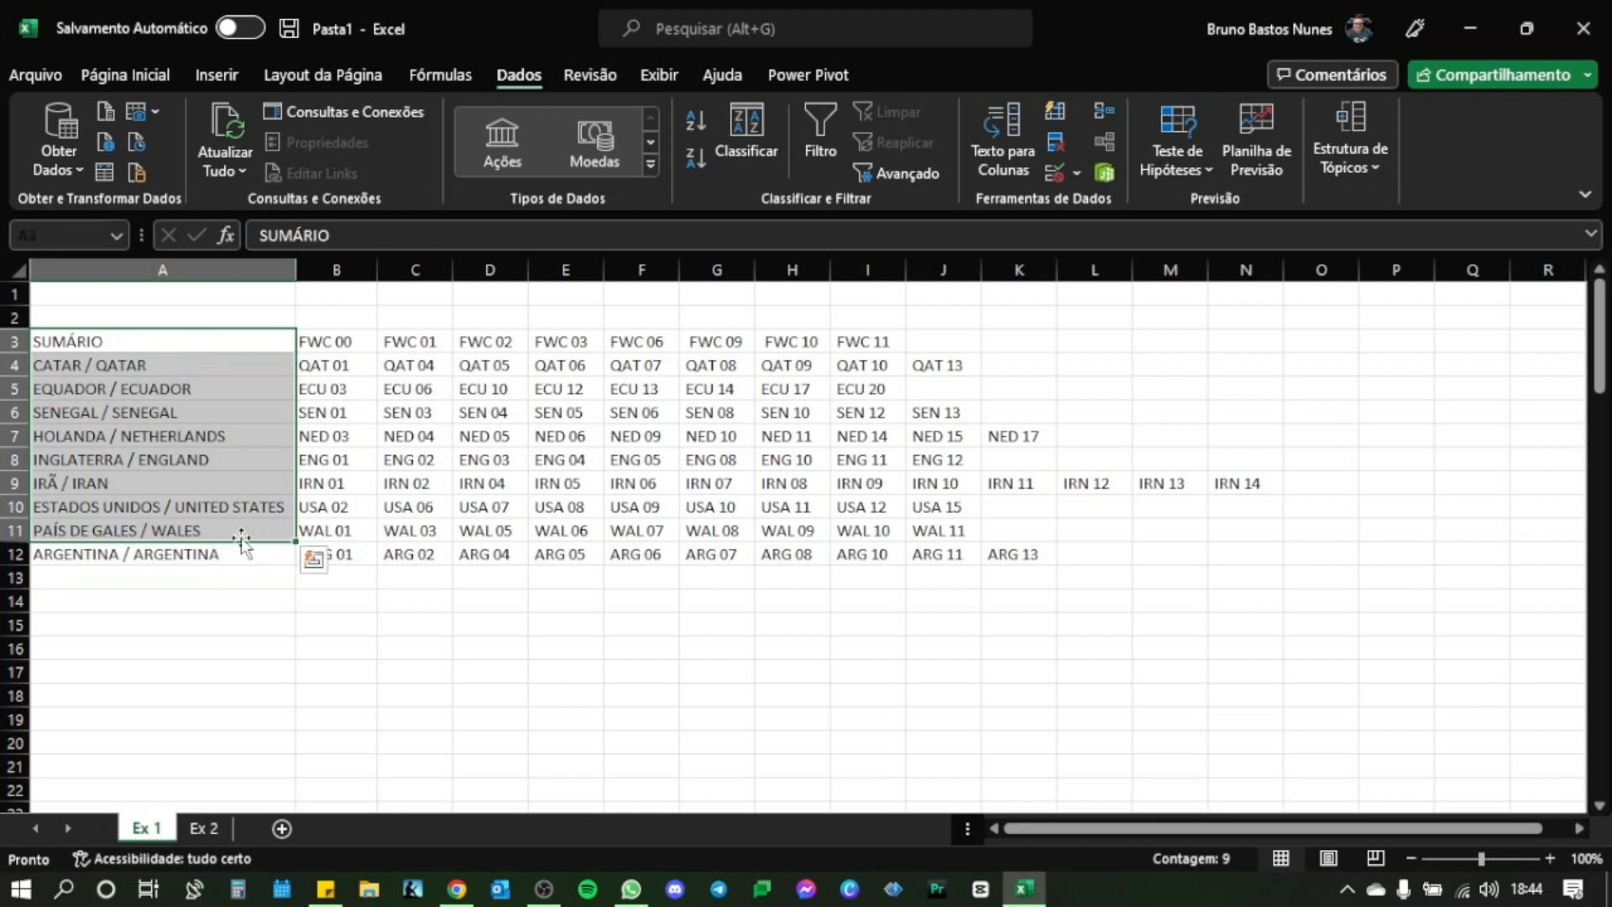
# Review the separated SUMÁRIO codes across row 3 and compare them with the unsplit data on sheet Ex 2
pyautogui.click(212, 342)
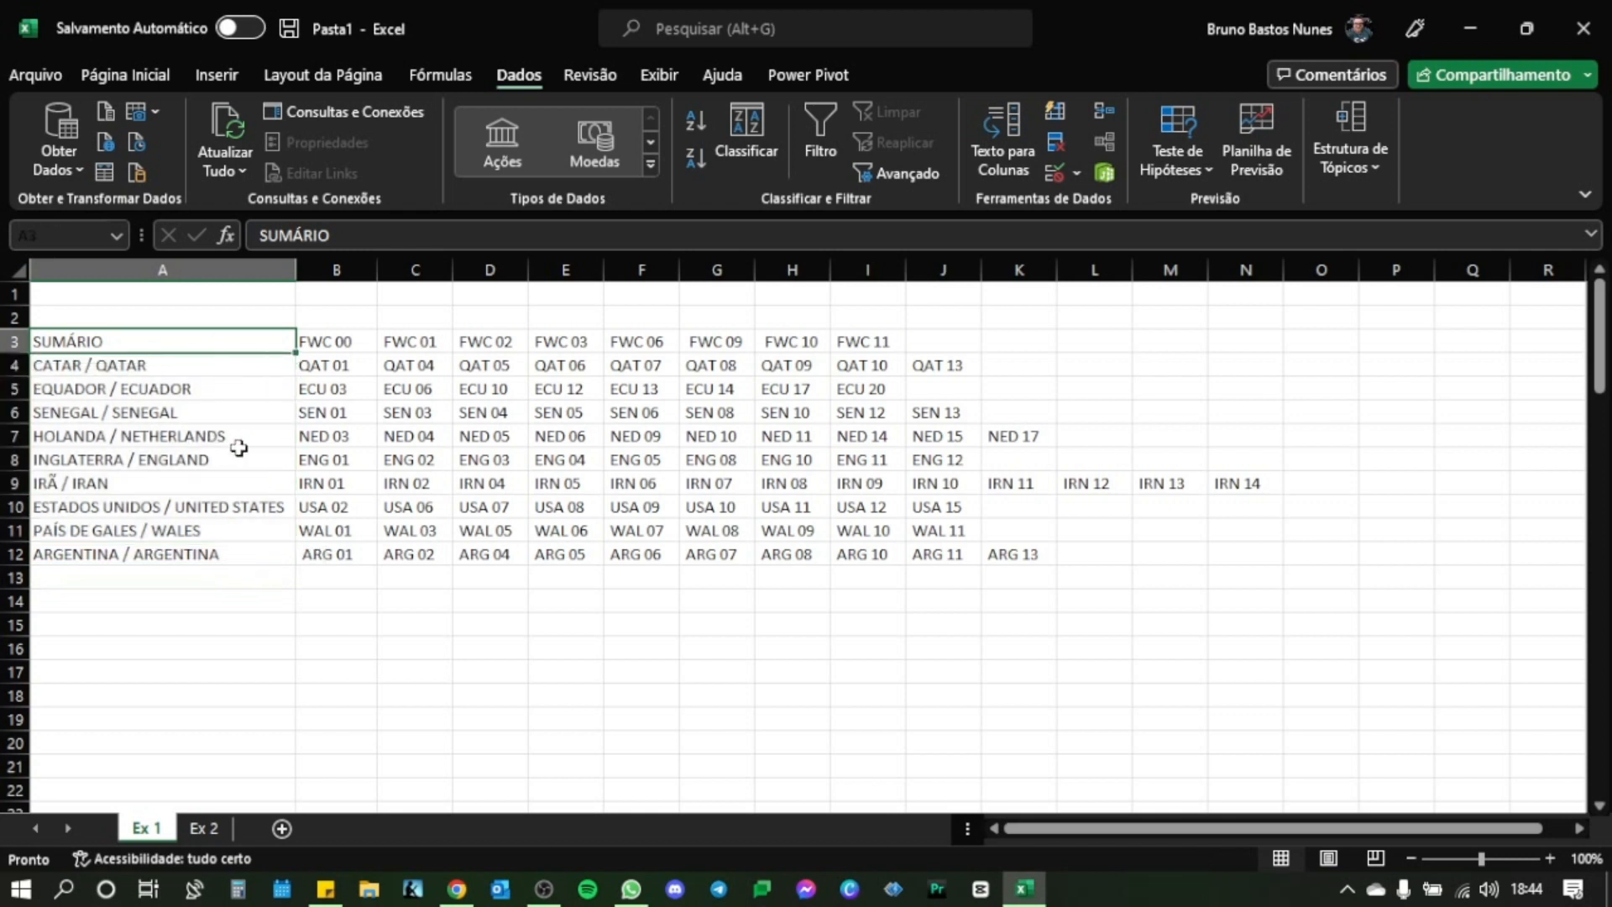
pyautogui.click(336, 342)
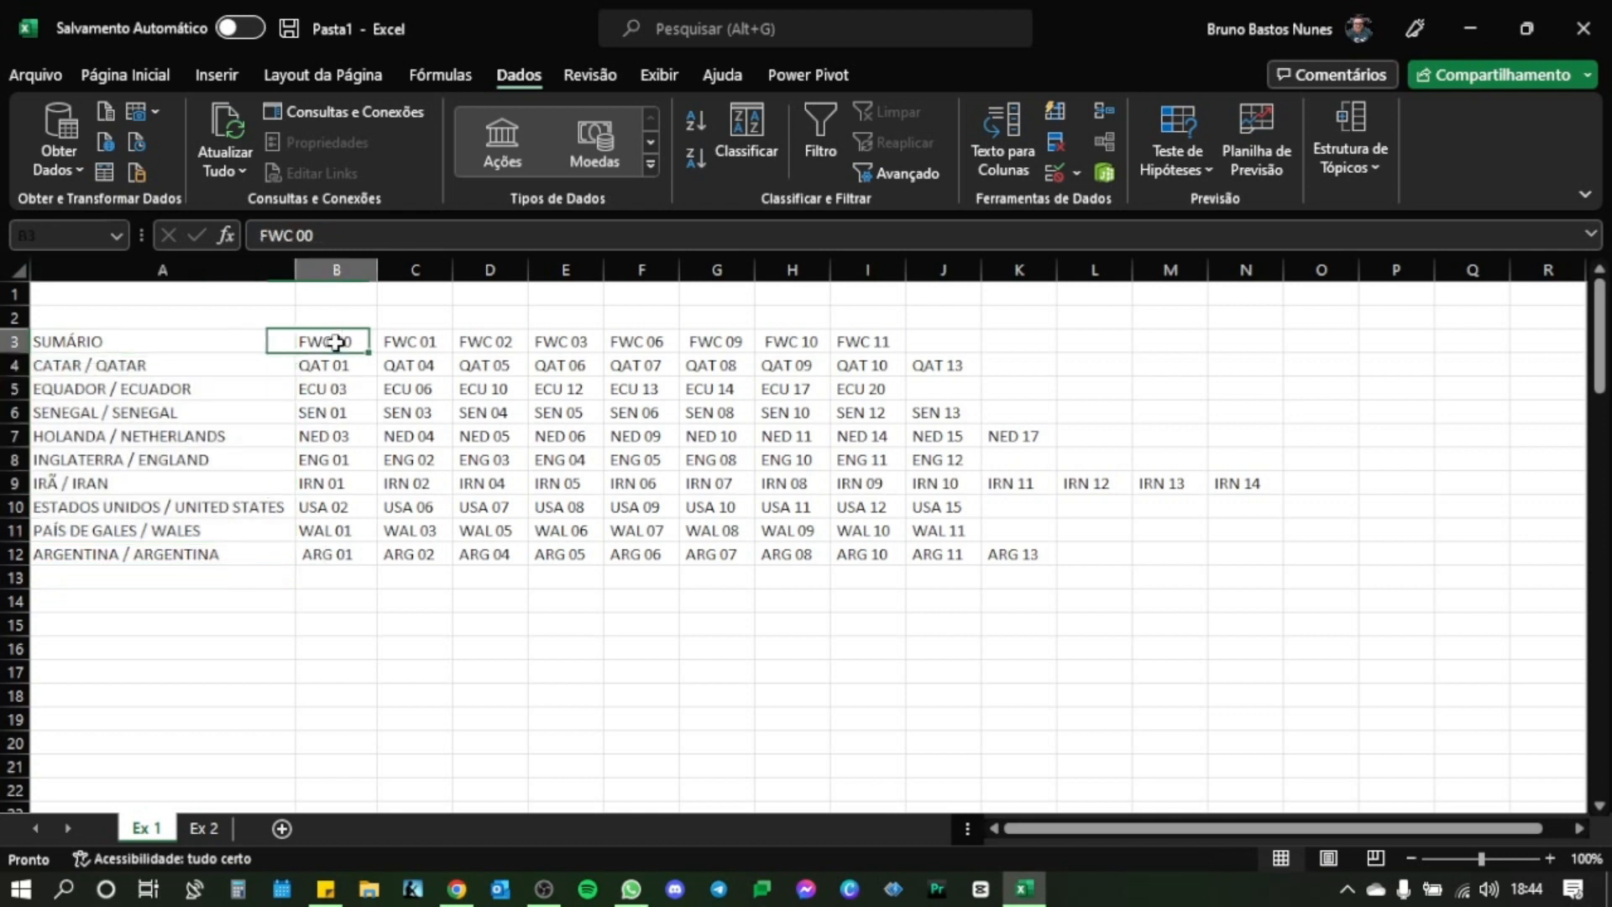
pyautogui.click(424, 344)
pyautogui.click(497, 344)
pyautogui.click(575, 345)
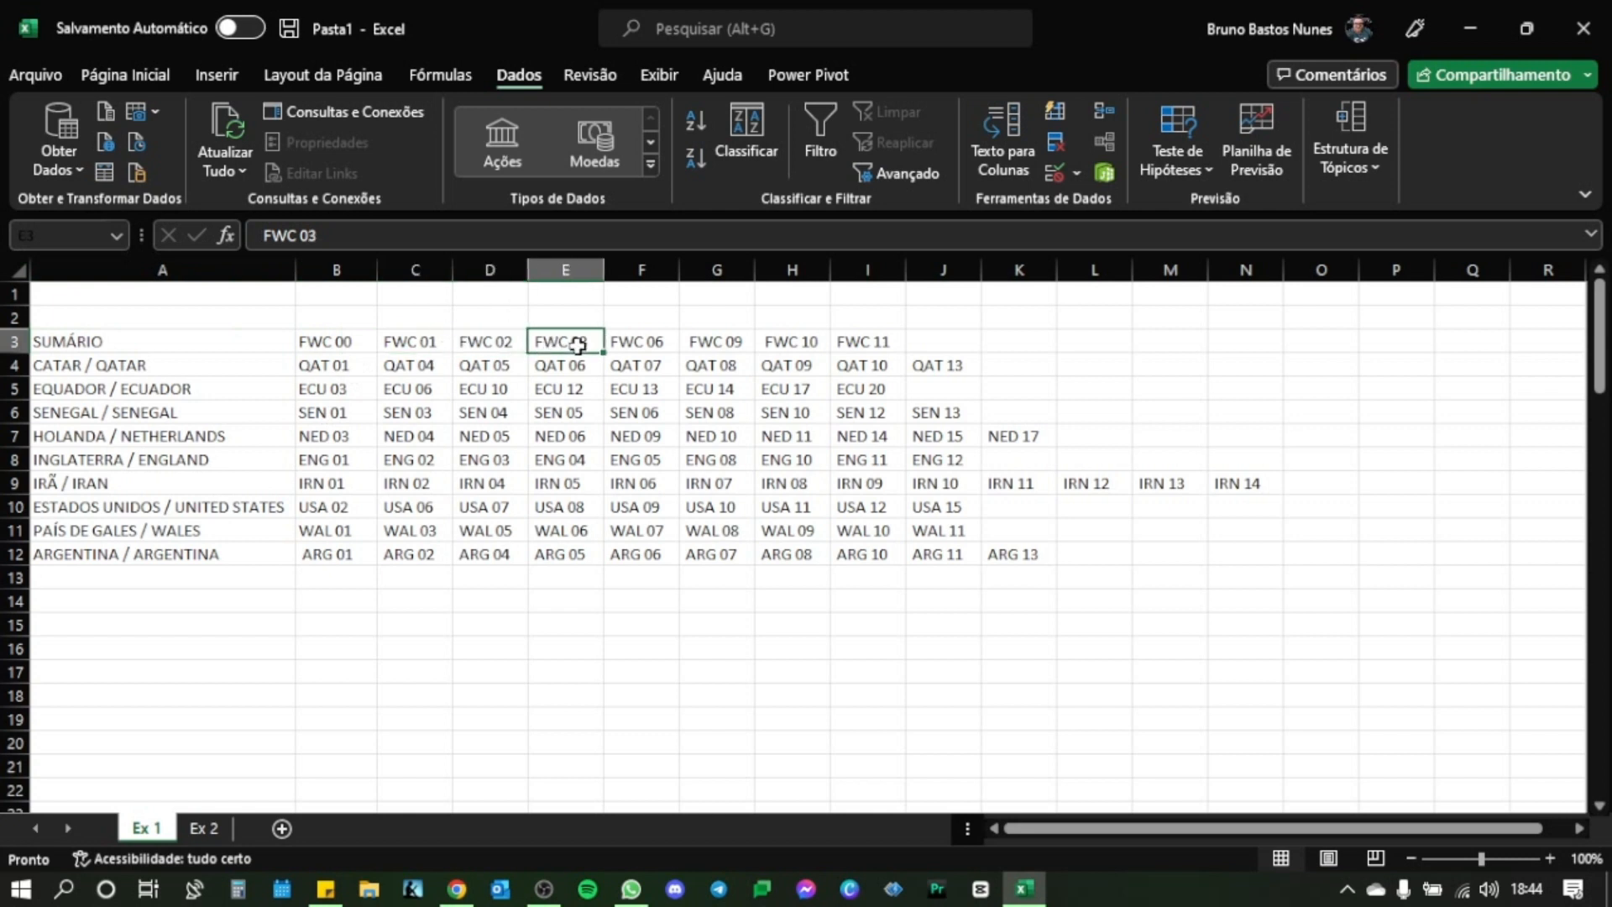
pyautogui.click(642, 344)
pyautogui.click(718, 344)
pyautogui.click(793, 344)
pyautogui.click(865, 344)
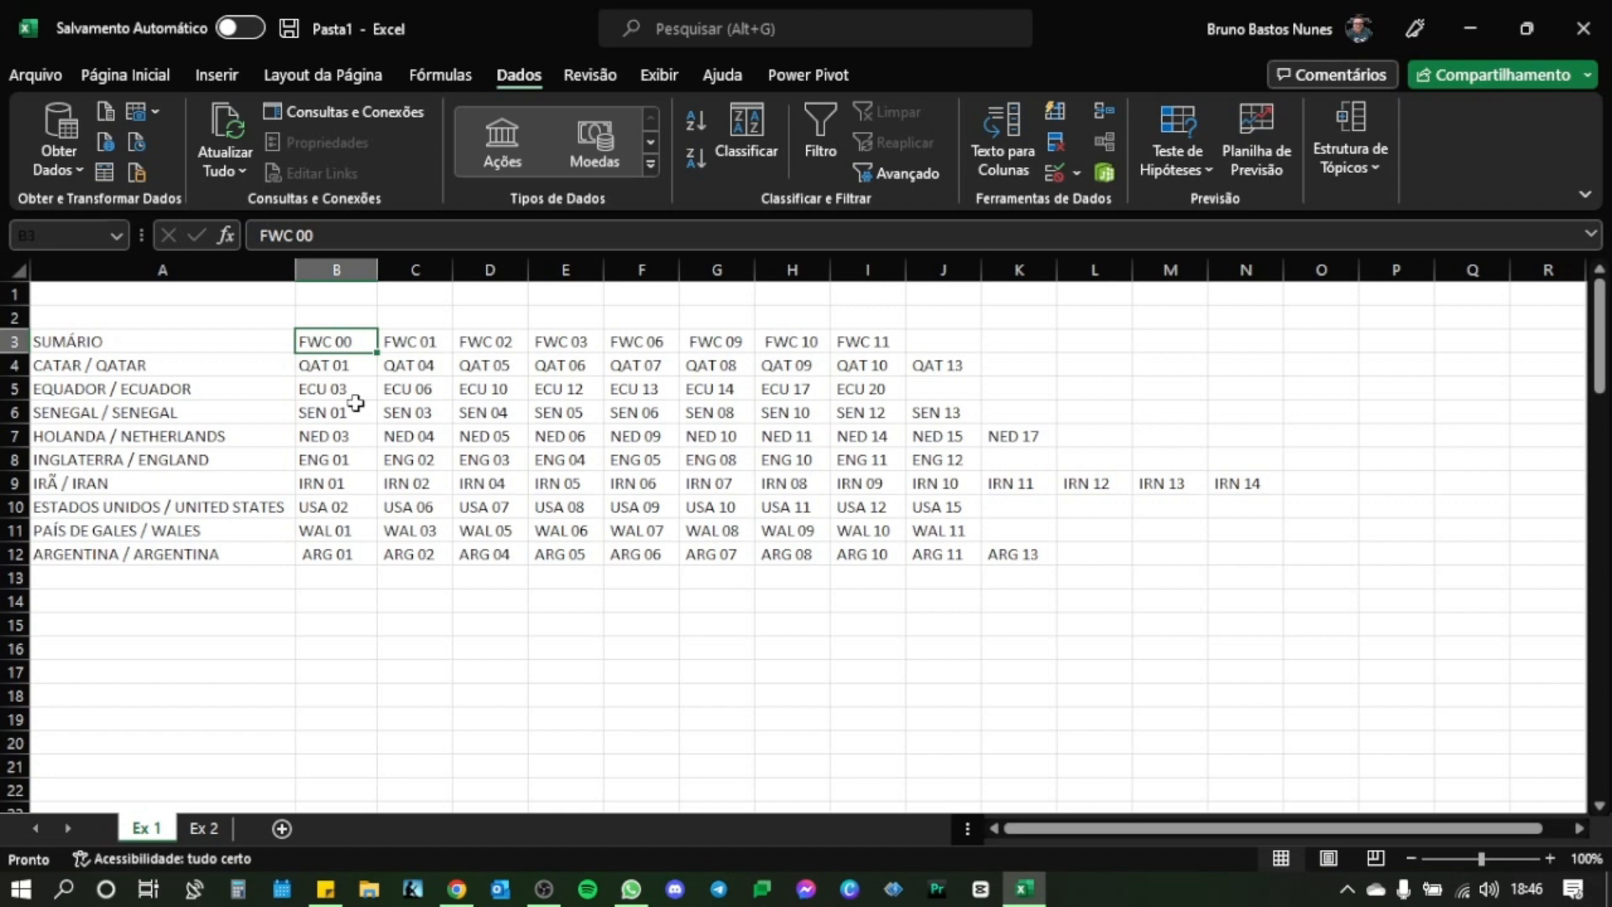
pyautogui.click(202, 827)
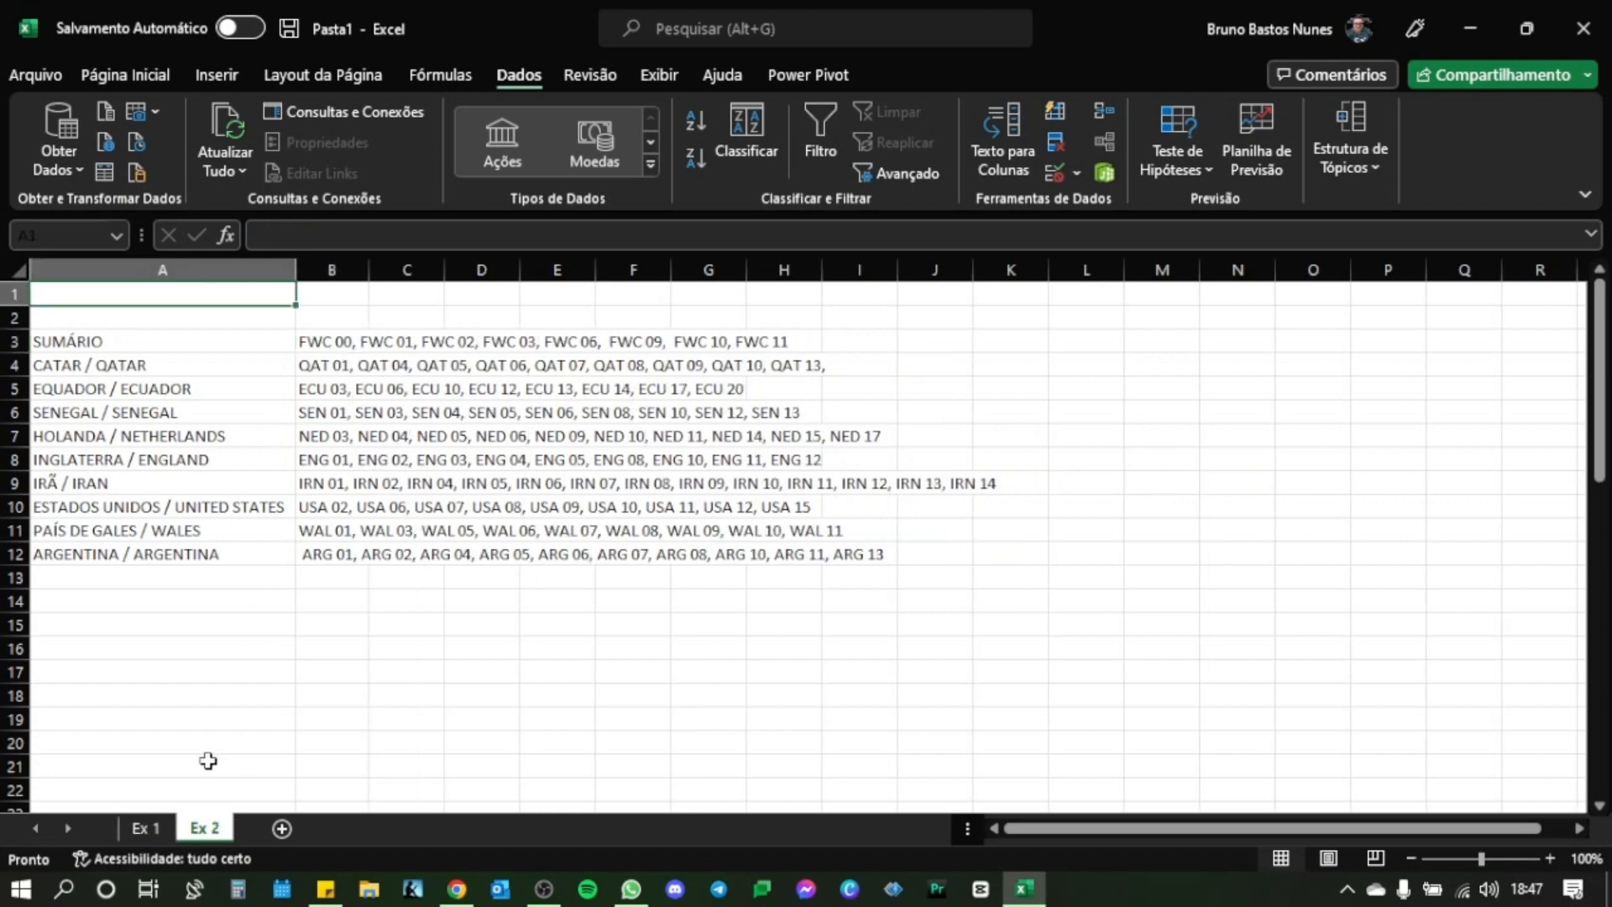
pyautogui.click(146, 828)
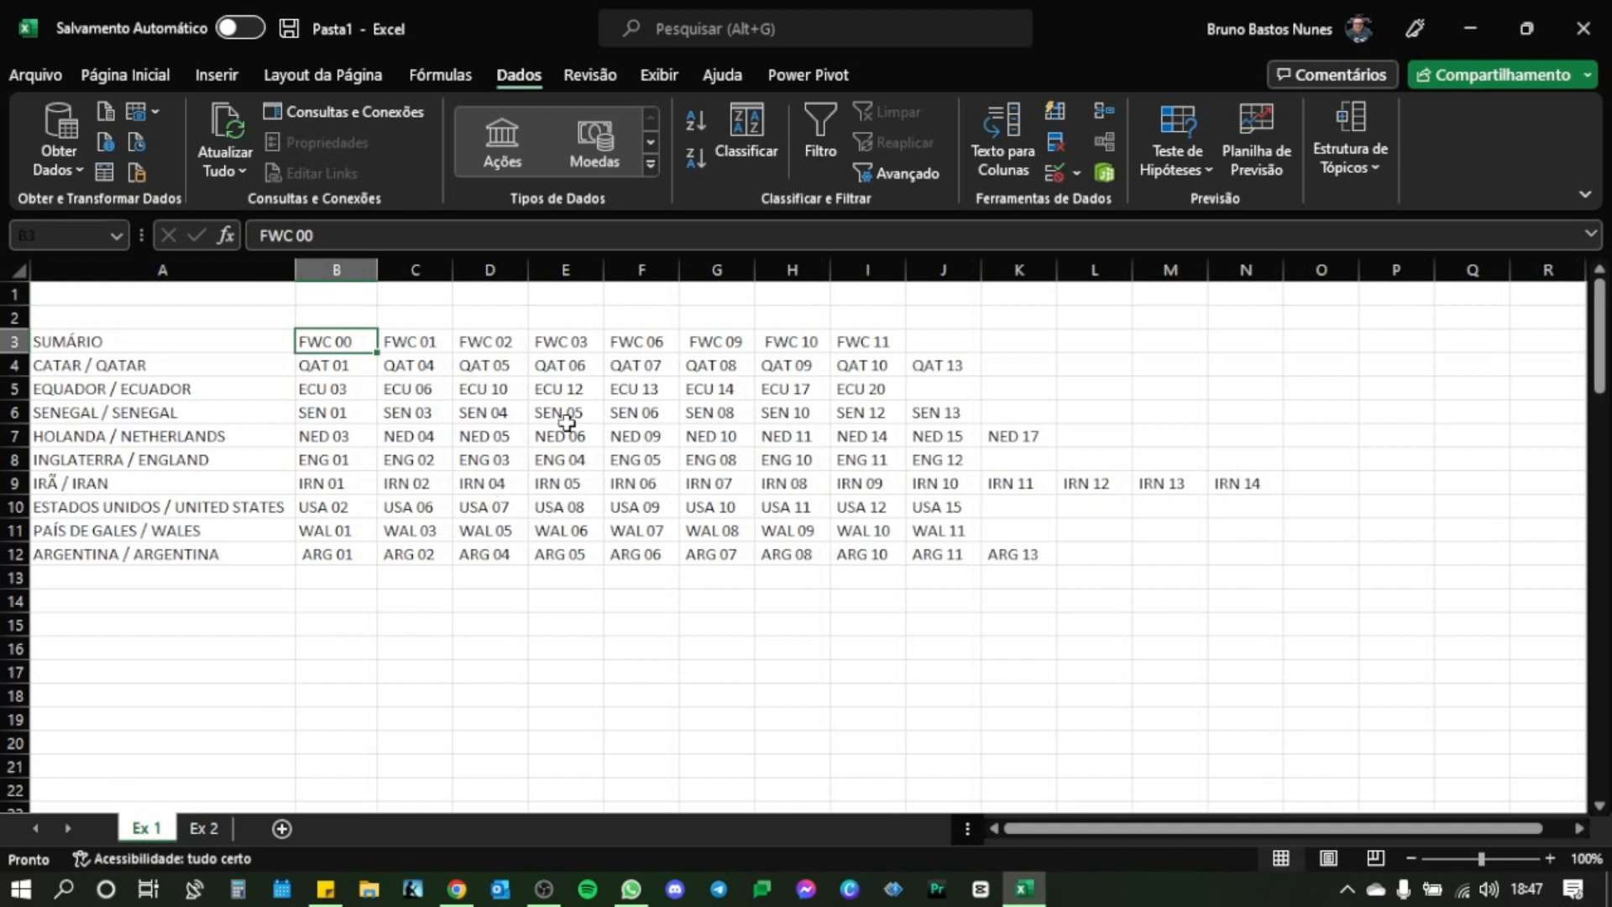
# Inspect the content of cell B12 for a leading space and check the neighbouring Argentina codes in row 12
pyautogui.click(322, 556)
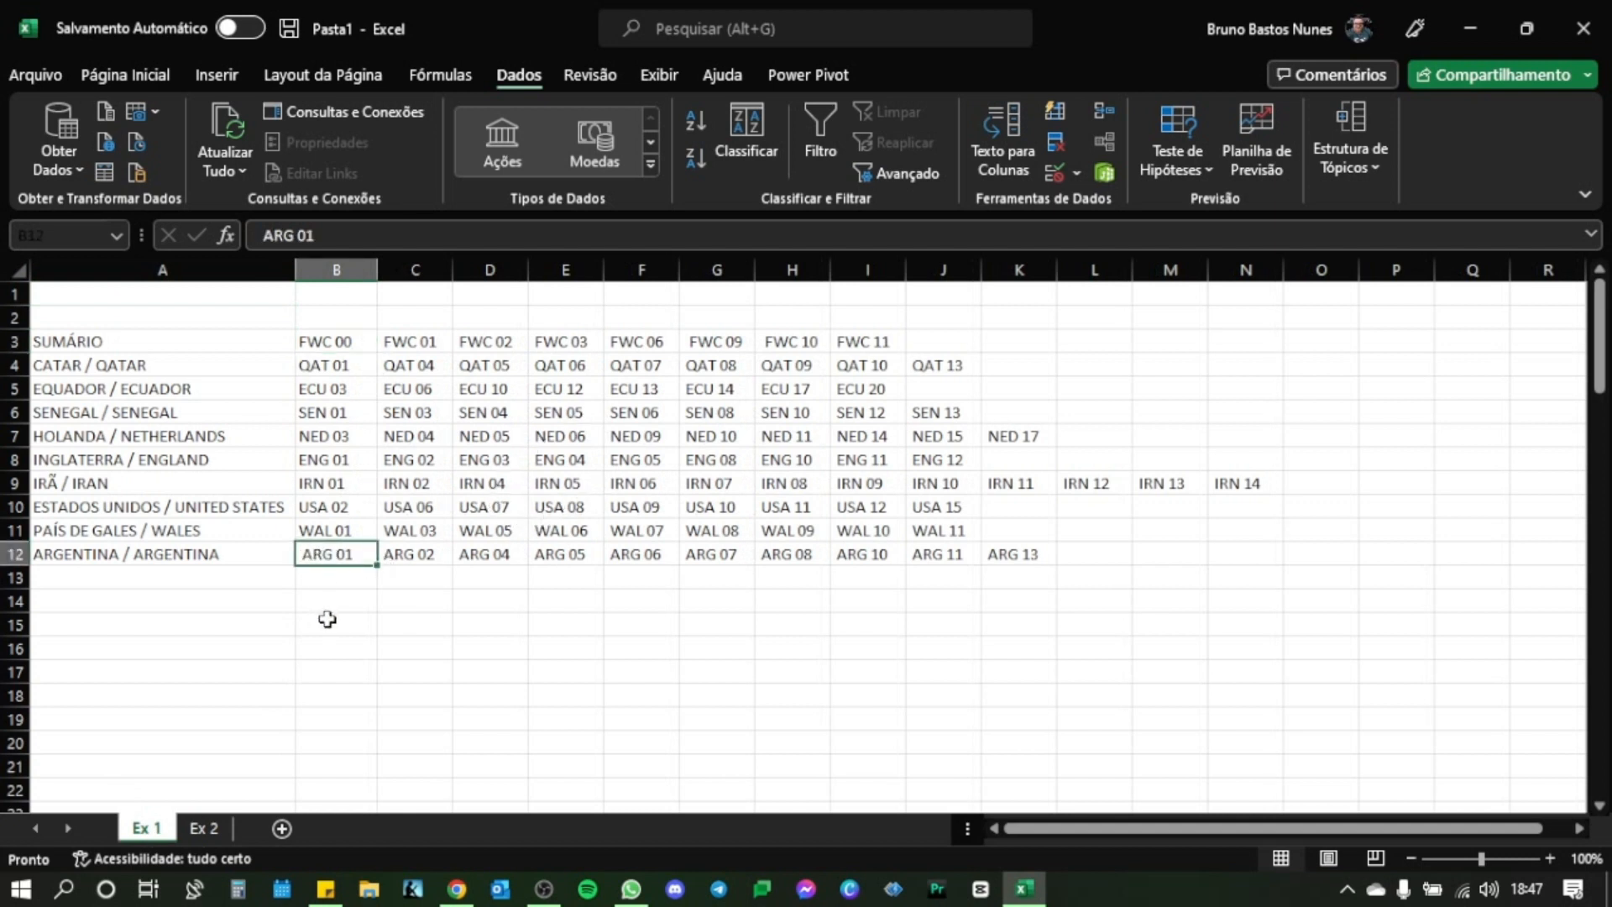
pyautogui.doubleClick(309, 554)
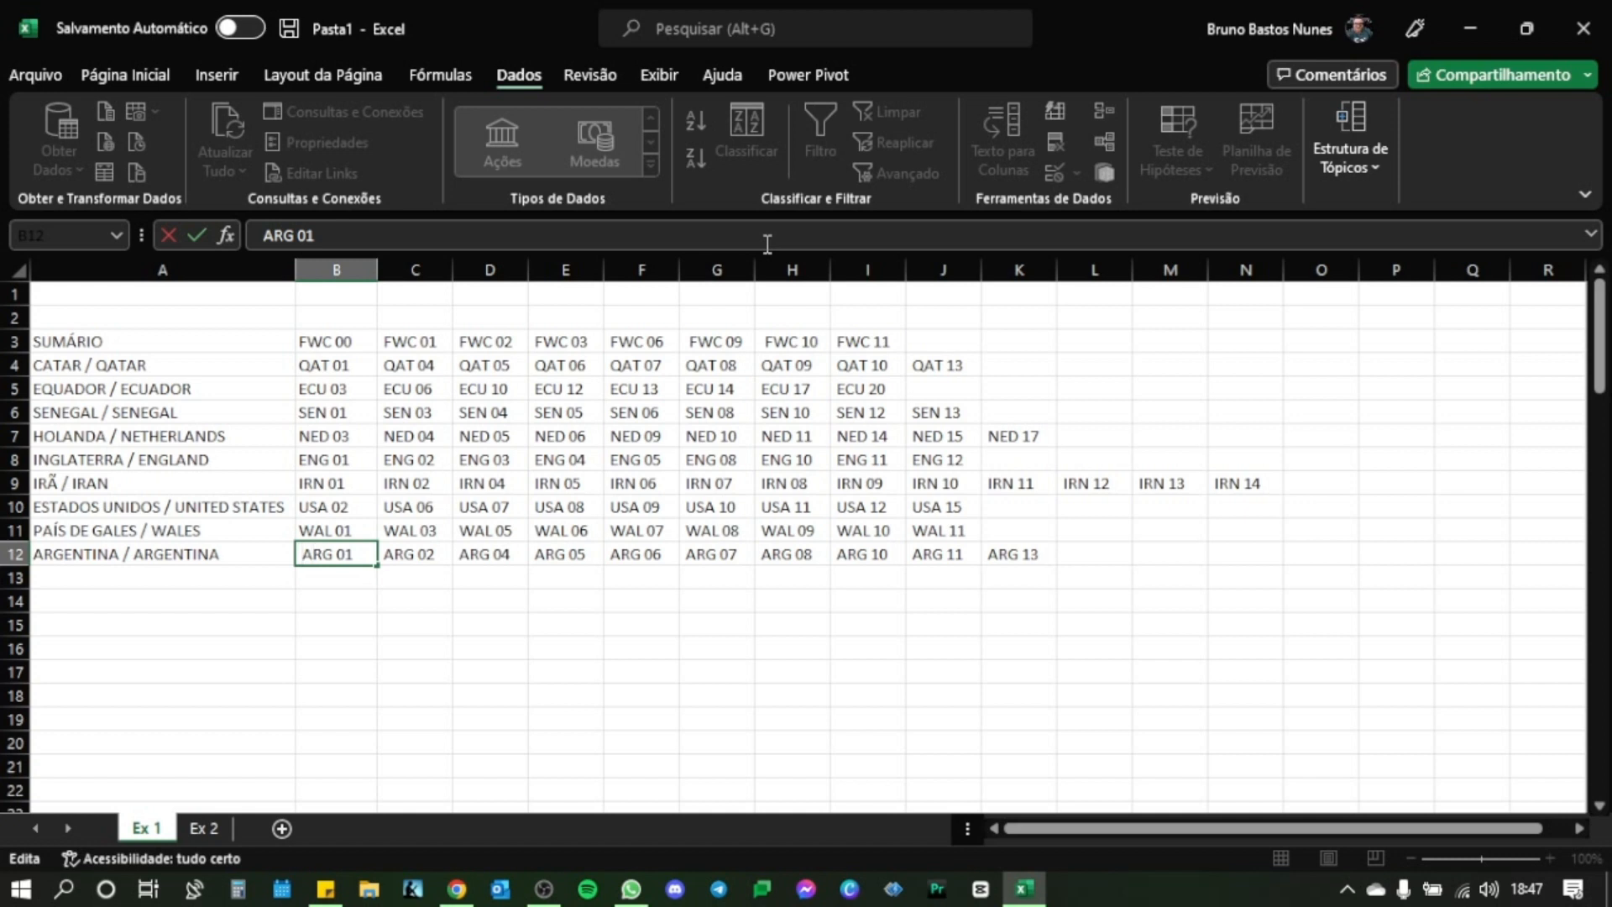
pyautogui.press('Return')
pyautogui.press('Up')
pyautogui.press('Right')
pyautogui.press('Right')
pyautogui.press('Right')
pyautogui.press('Right')
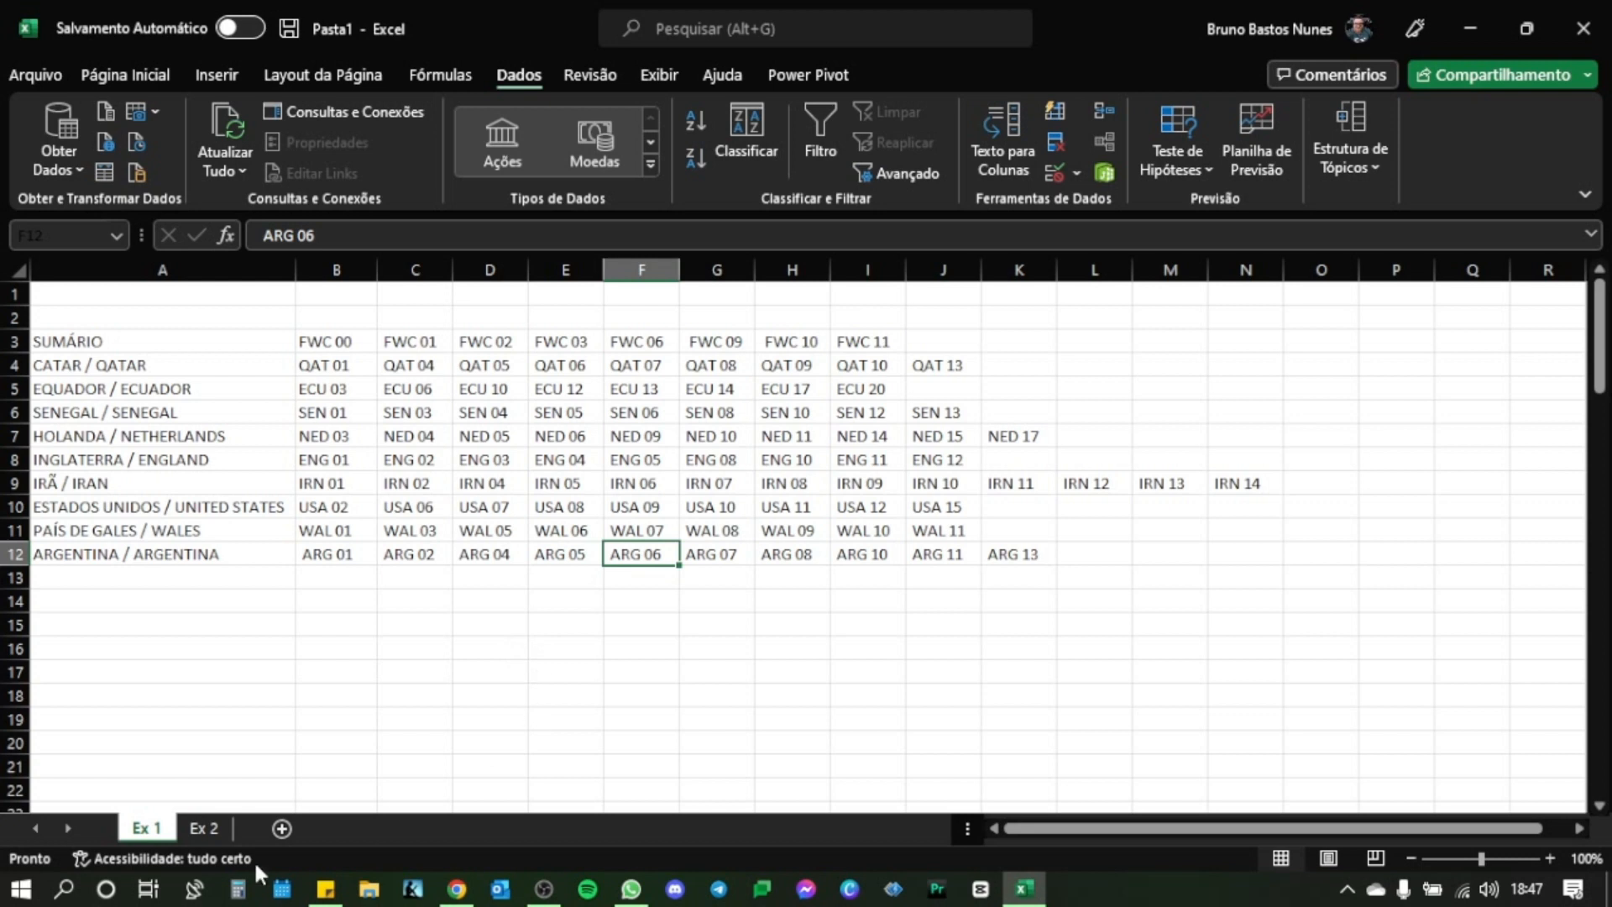
# Compare the original text in B3 and B12 of sheet Ex 2 with split cells such as J11 on sheet Ex 1 for extra spaces
pyautogui.click(189, 828)
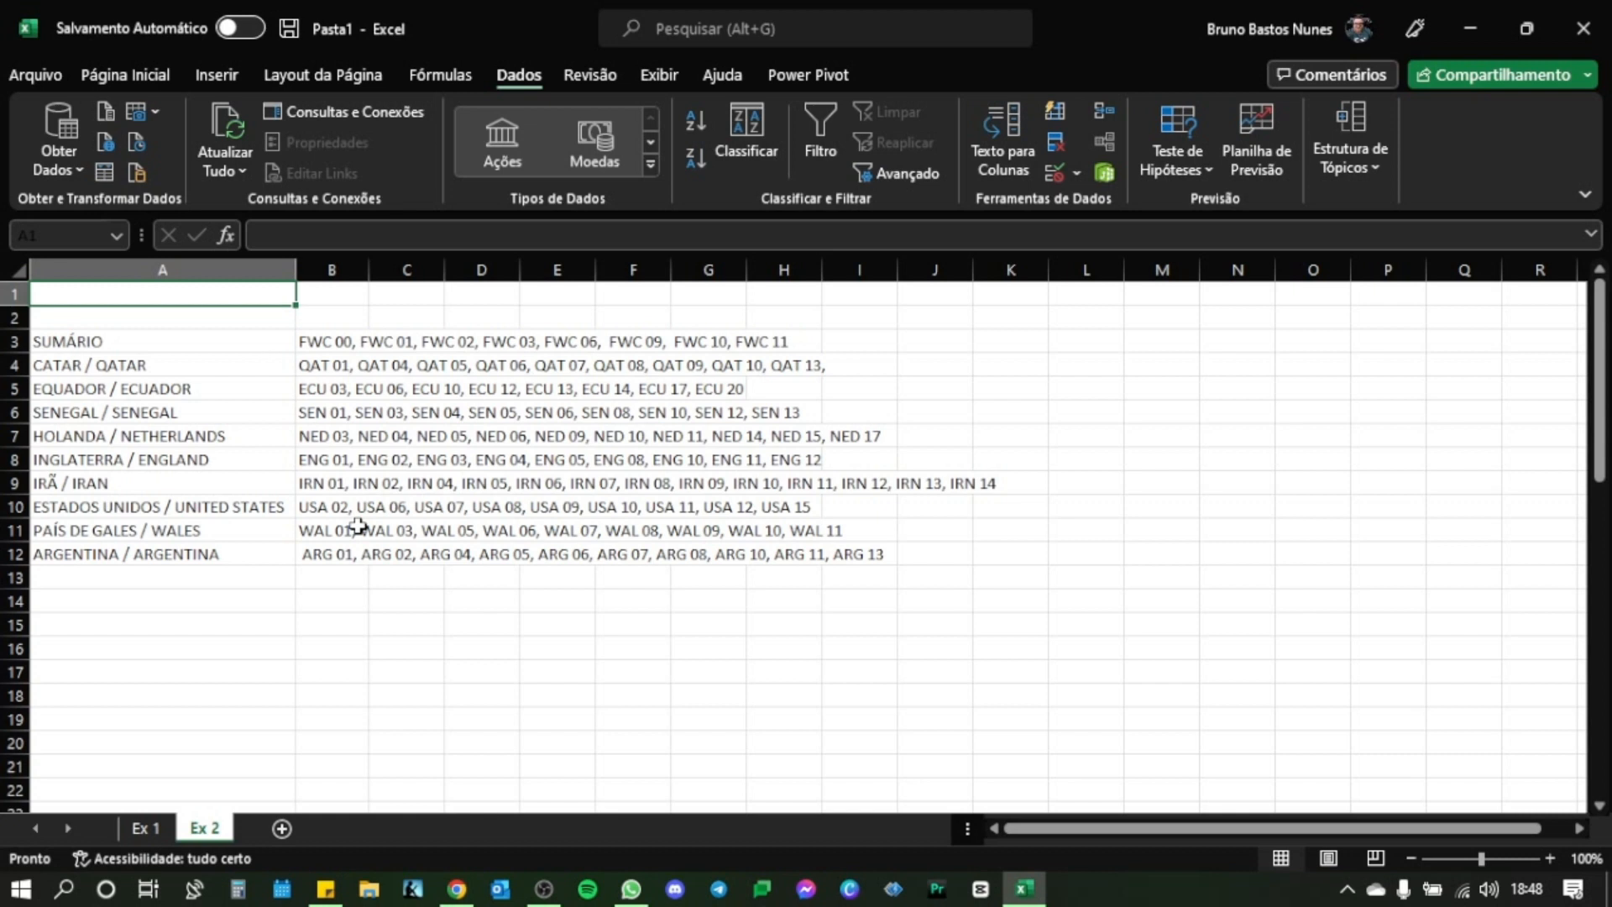
pyautogui.click(333, 340)
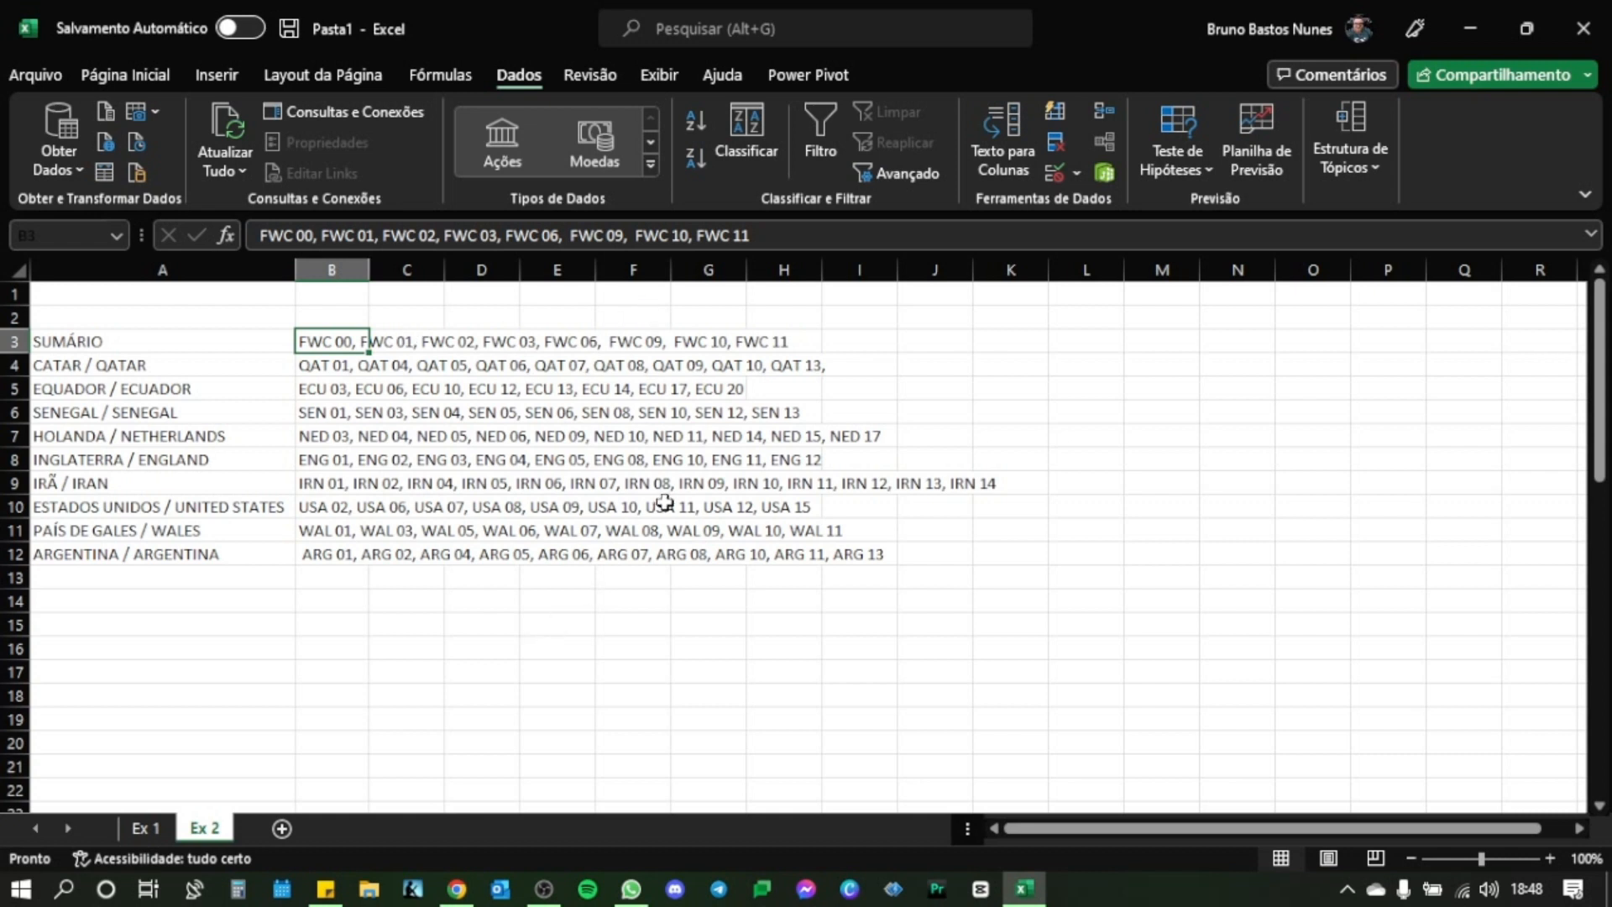
pyautogui.click(321, 547)
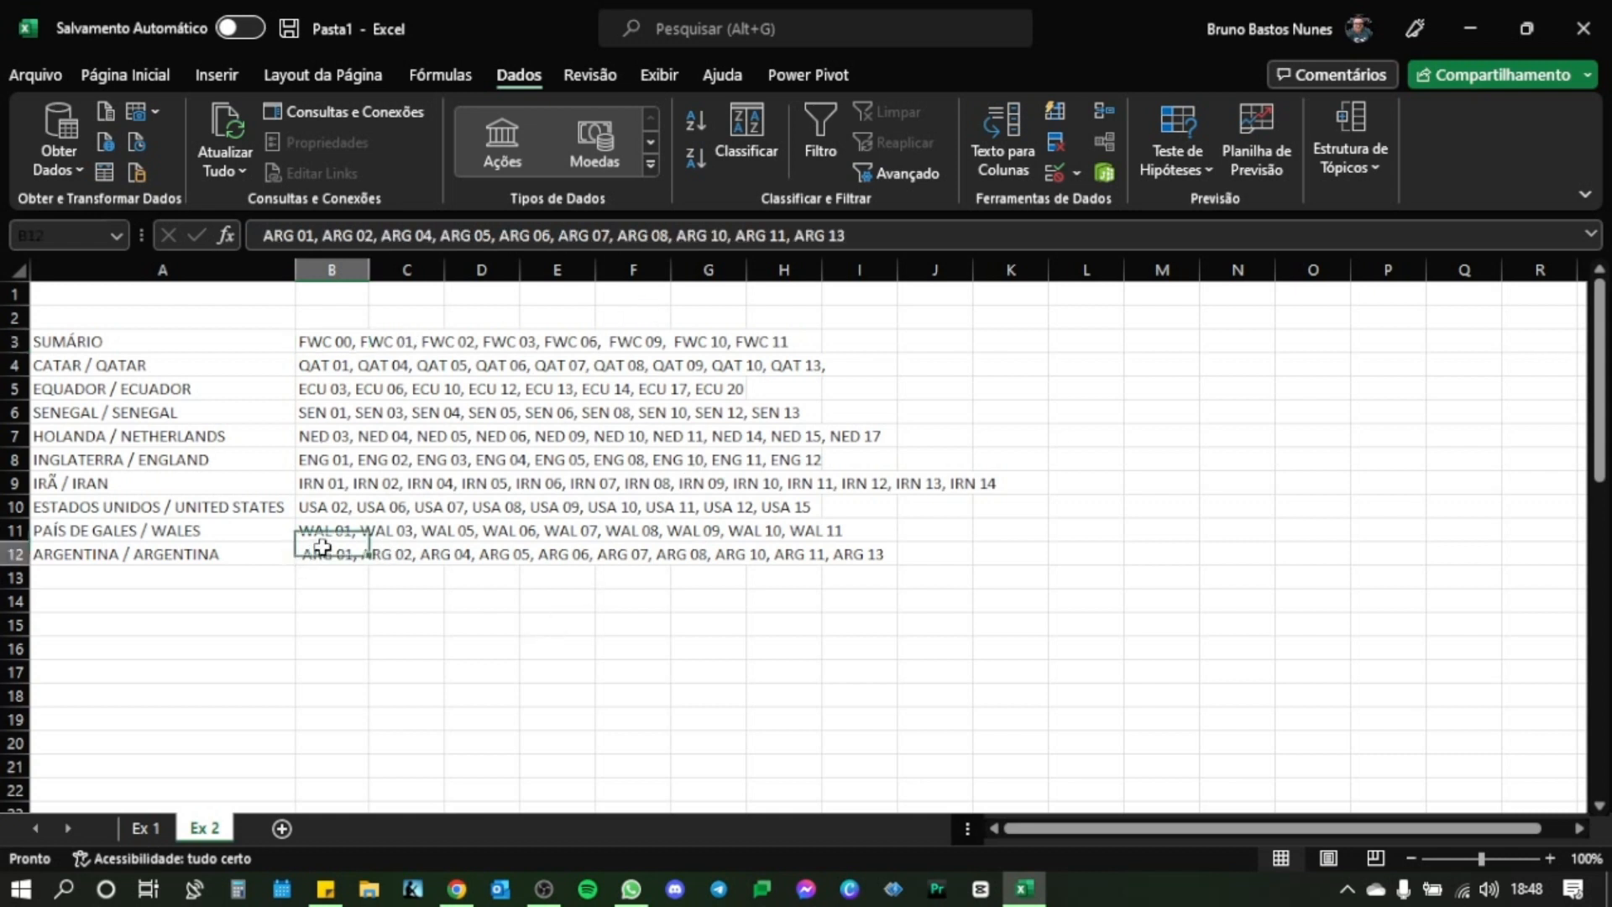
pyautogui.doubleClick(322, 547)
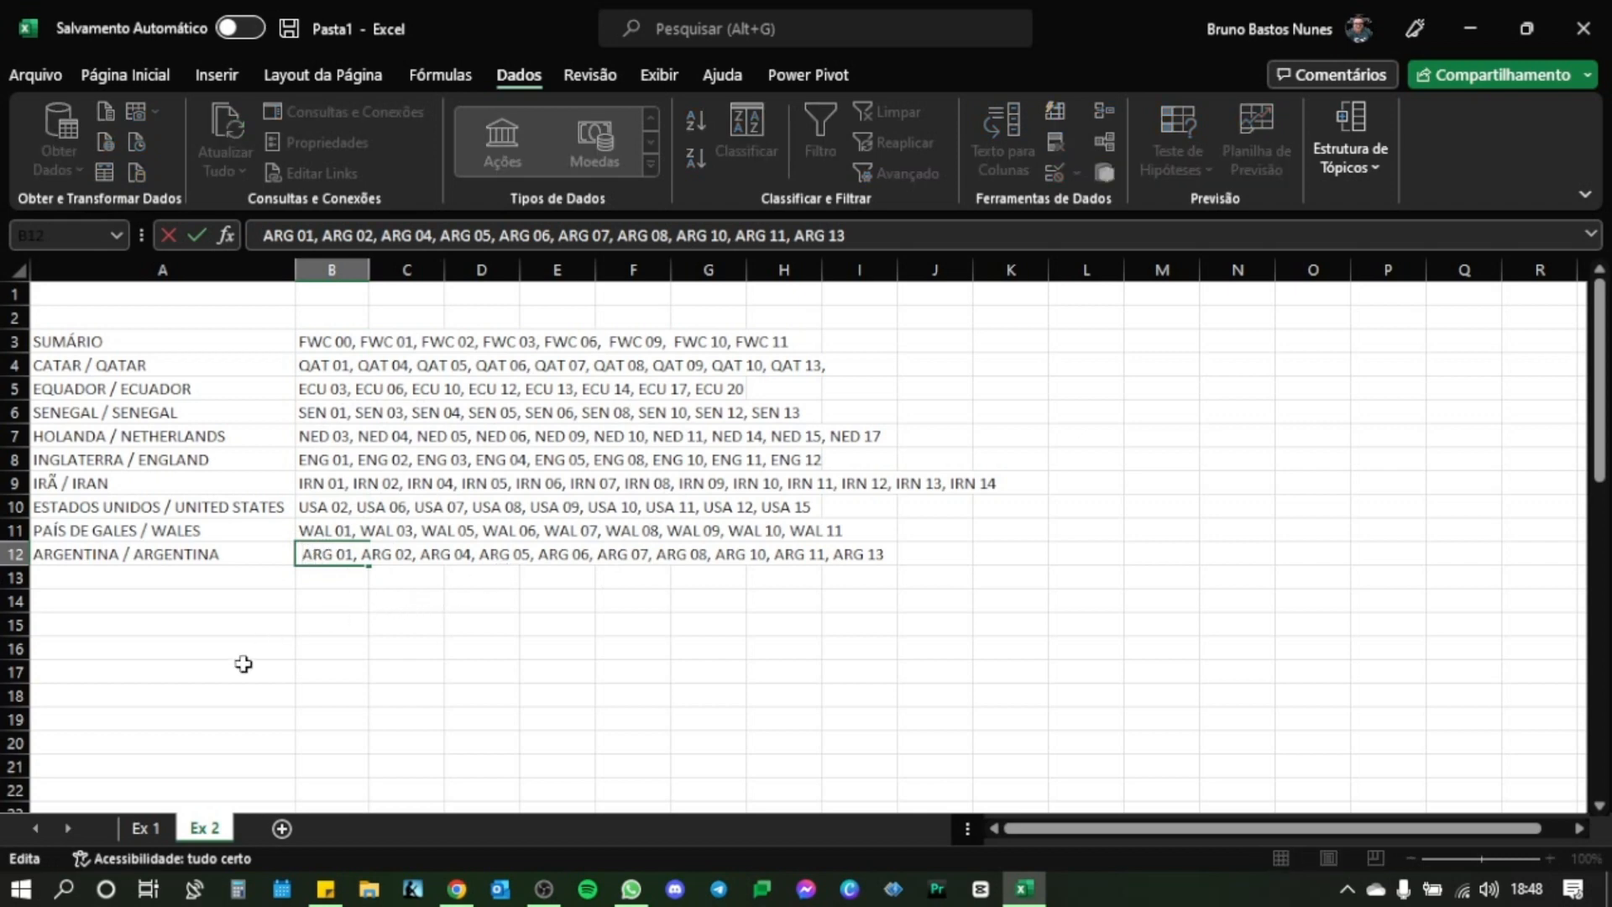
pyautogui.click(141, 829)
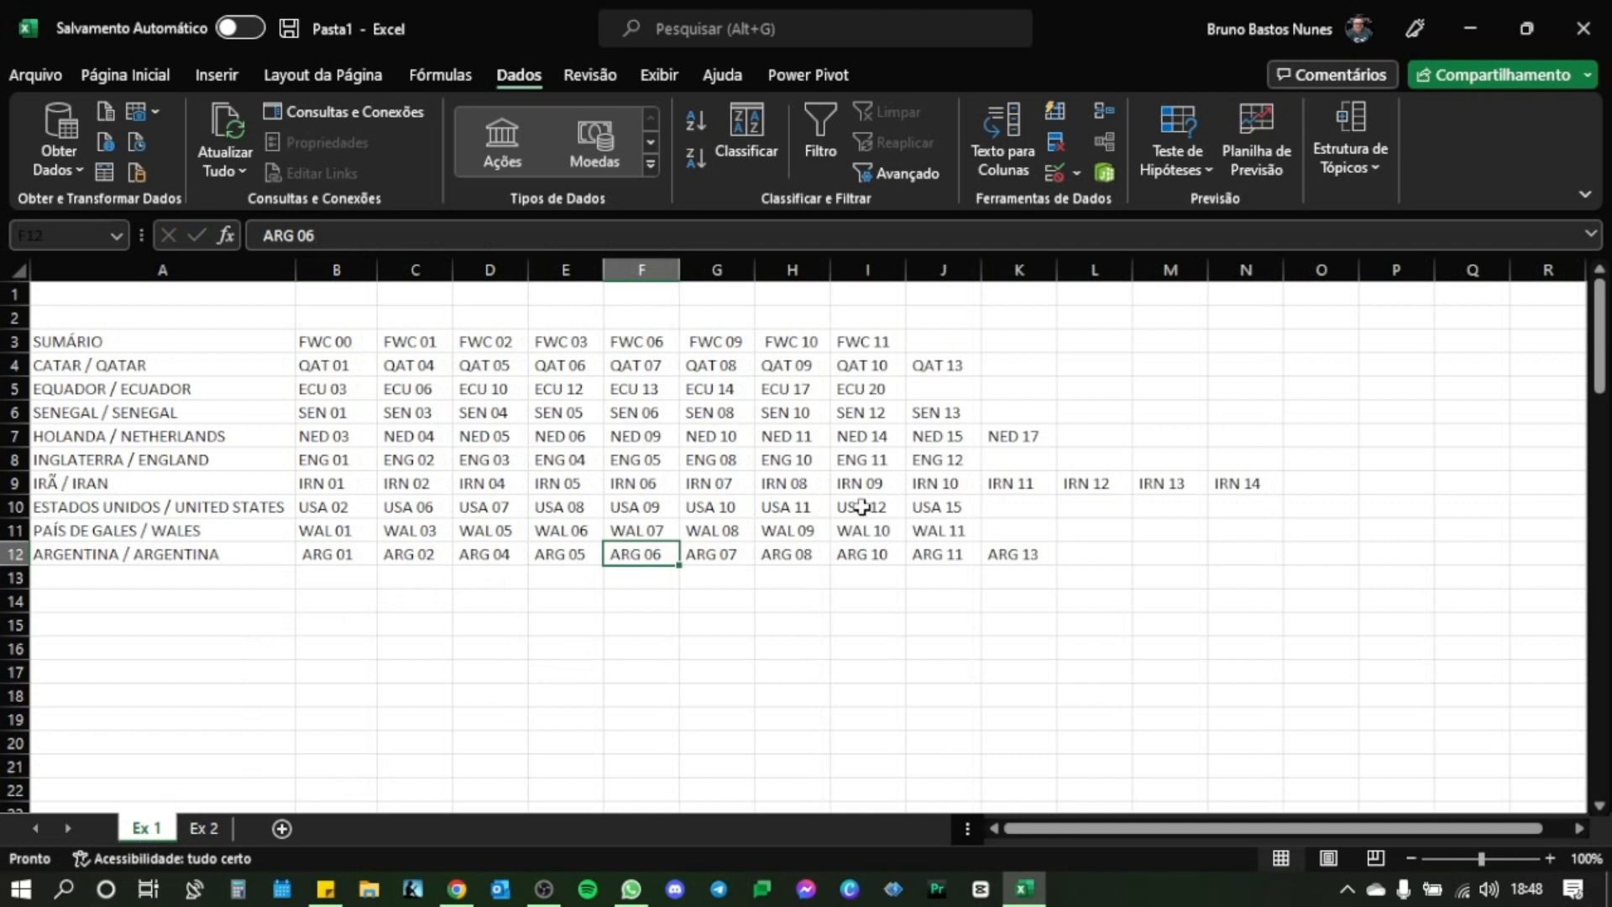
pyautogui.click(890, 485)
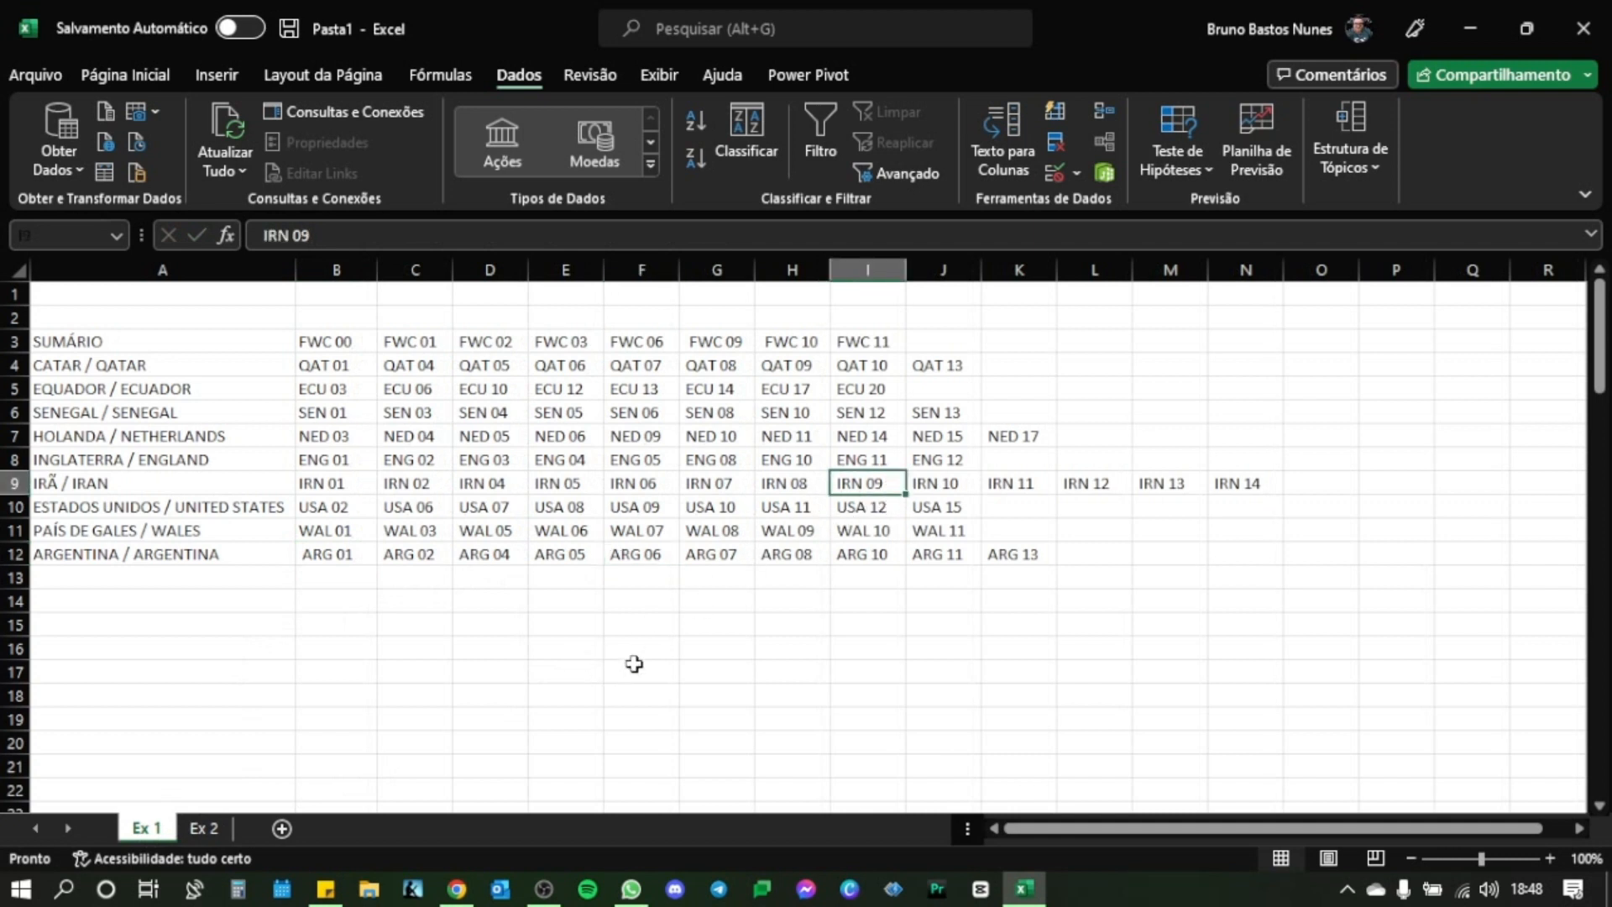
pyautogui.doubleClick(914, 530)
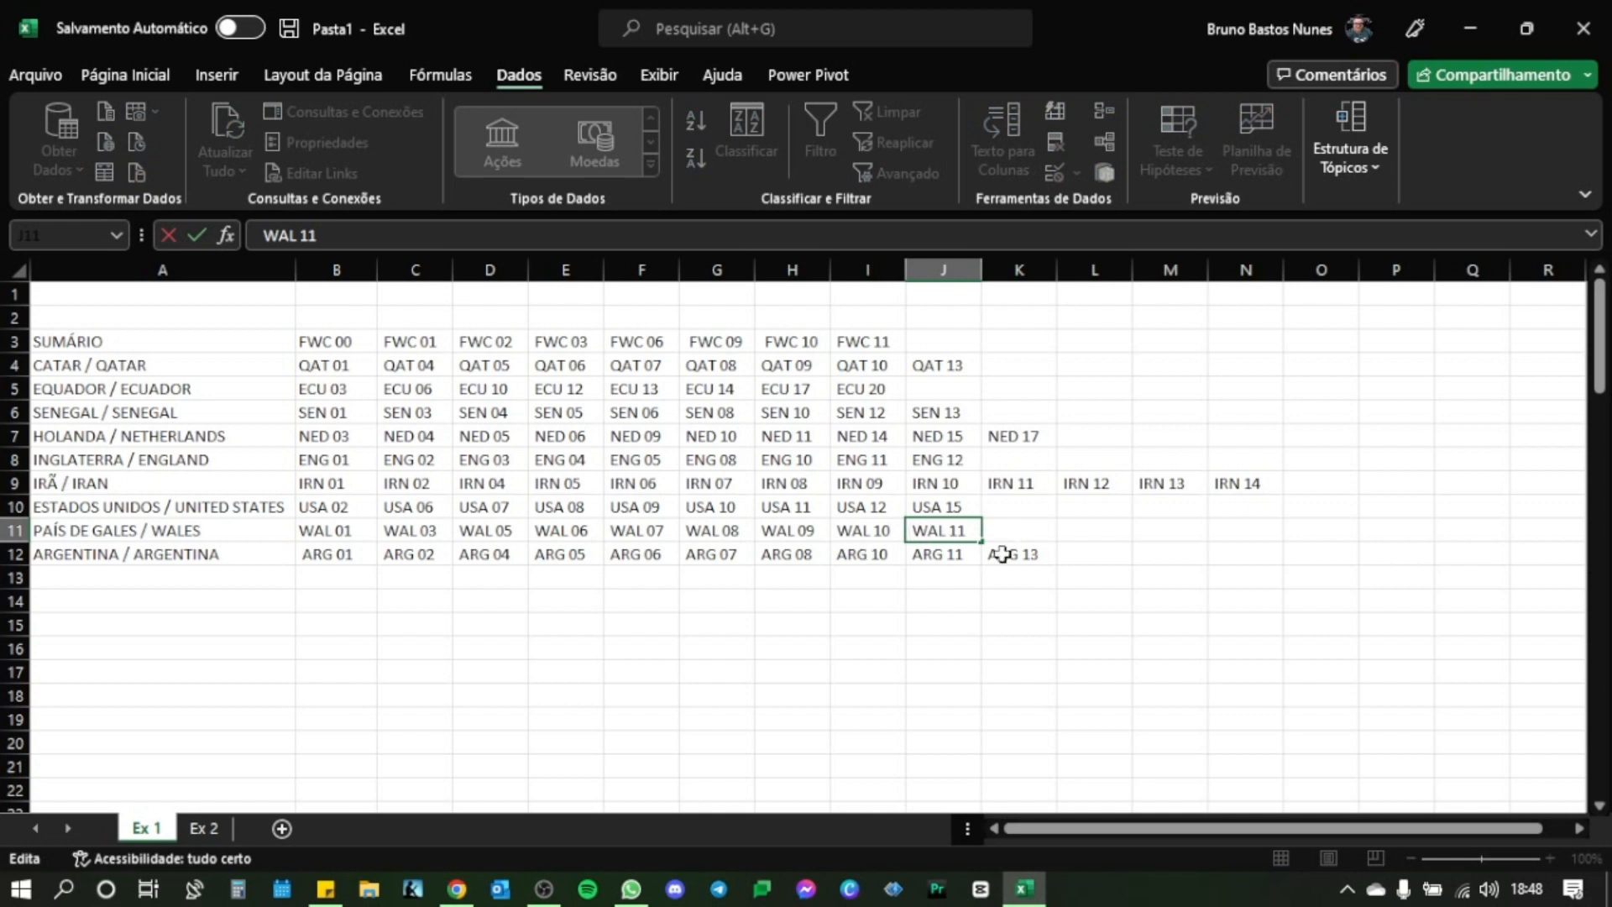
pyautogui.click(1025, 536)
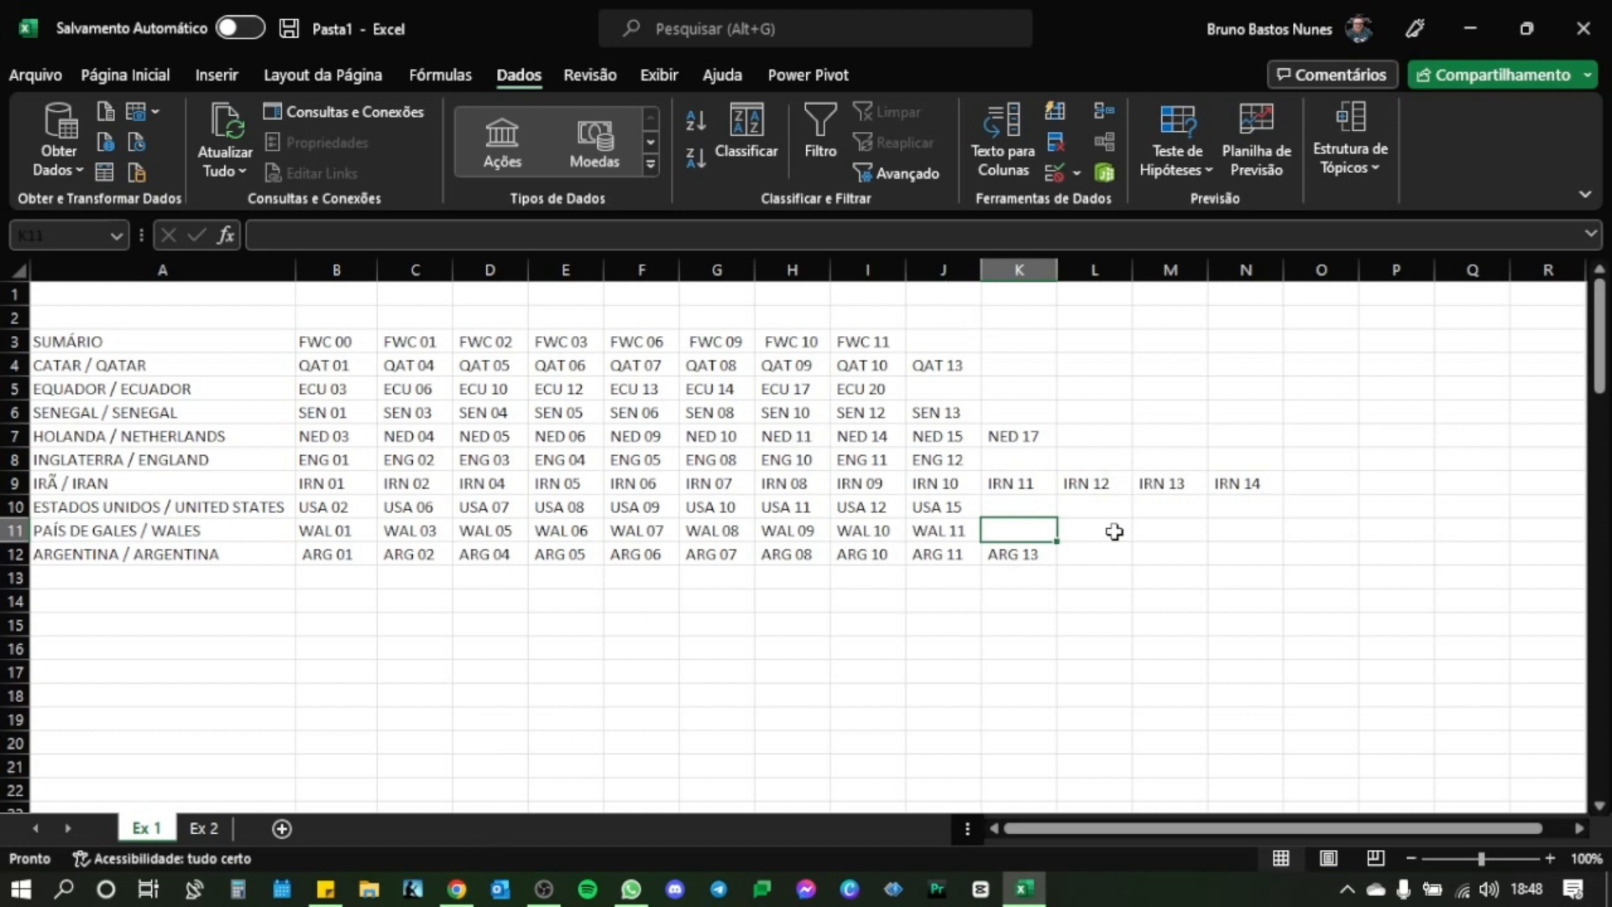
# Remove the leading spaces from the Argentina codes in cells K12 and B12 of sheet Ex 1
pyautogui.doubleClick(992, 555)
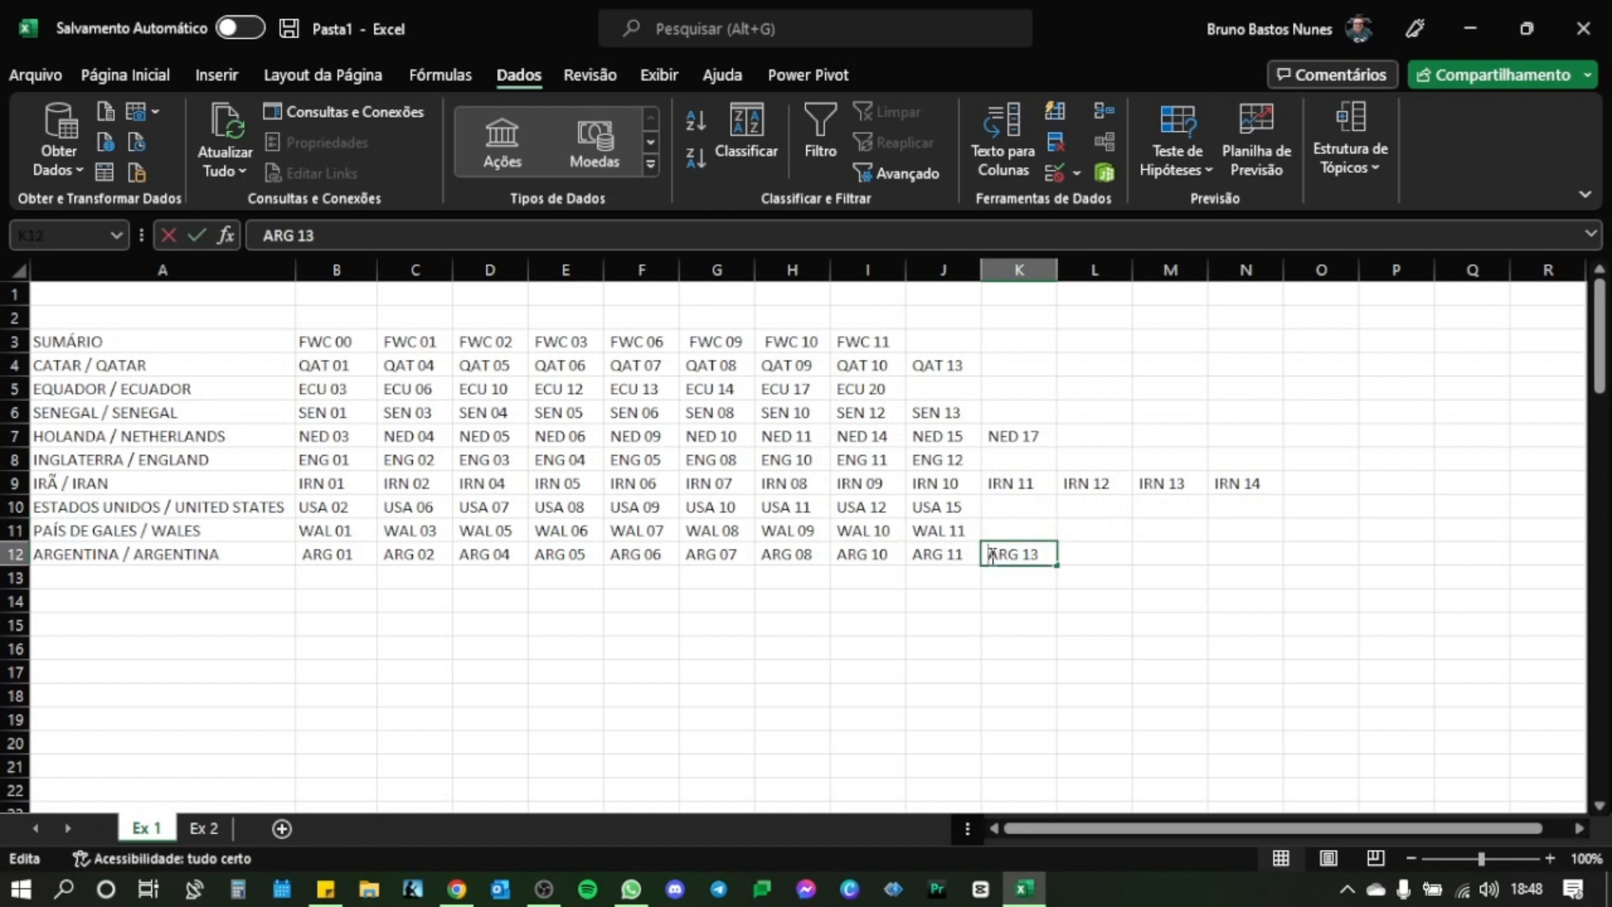
pyautogui.press('BackSpace')
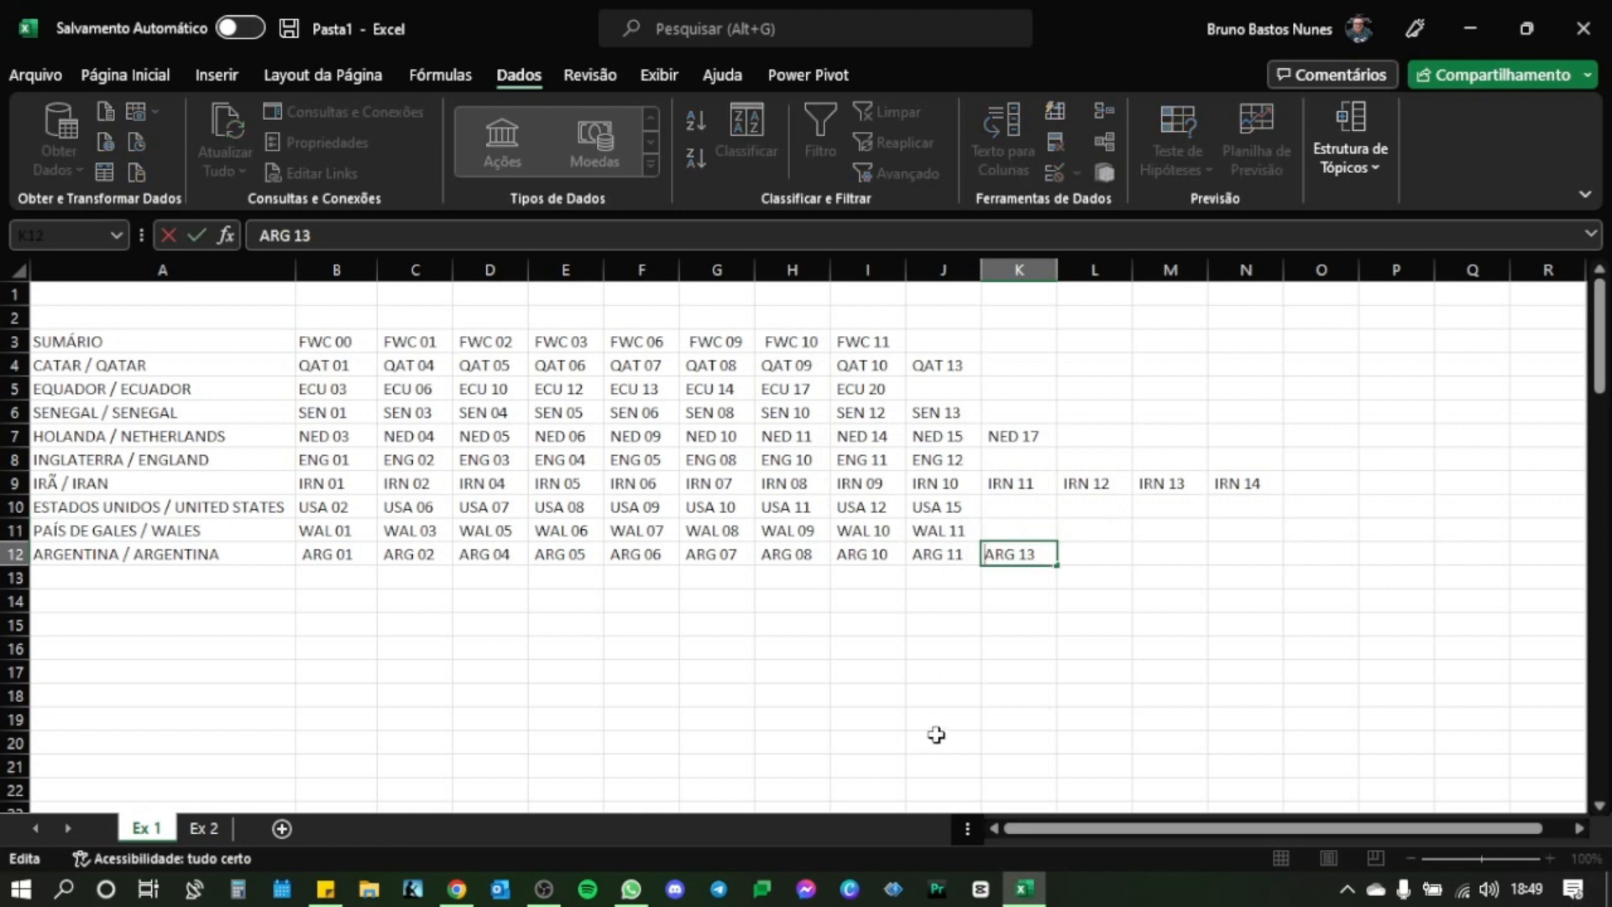
pyautogui.press('Return')
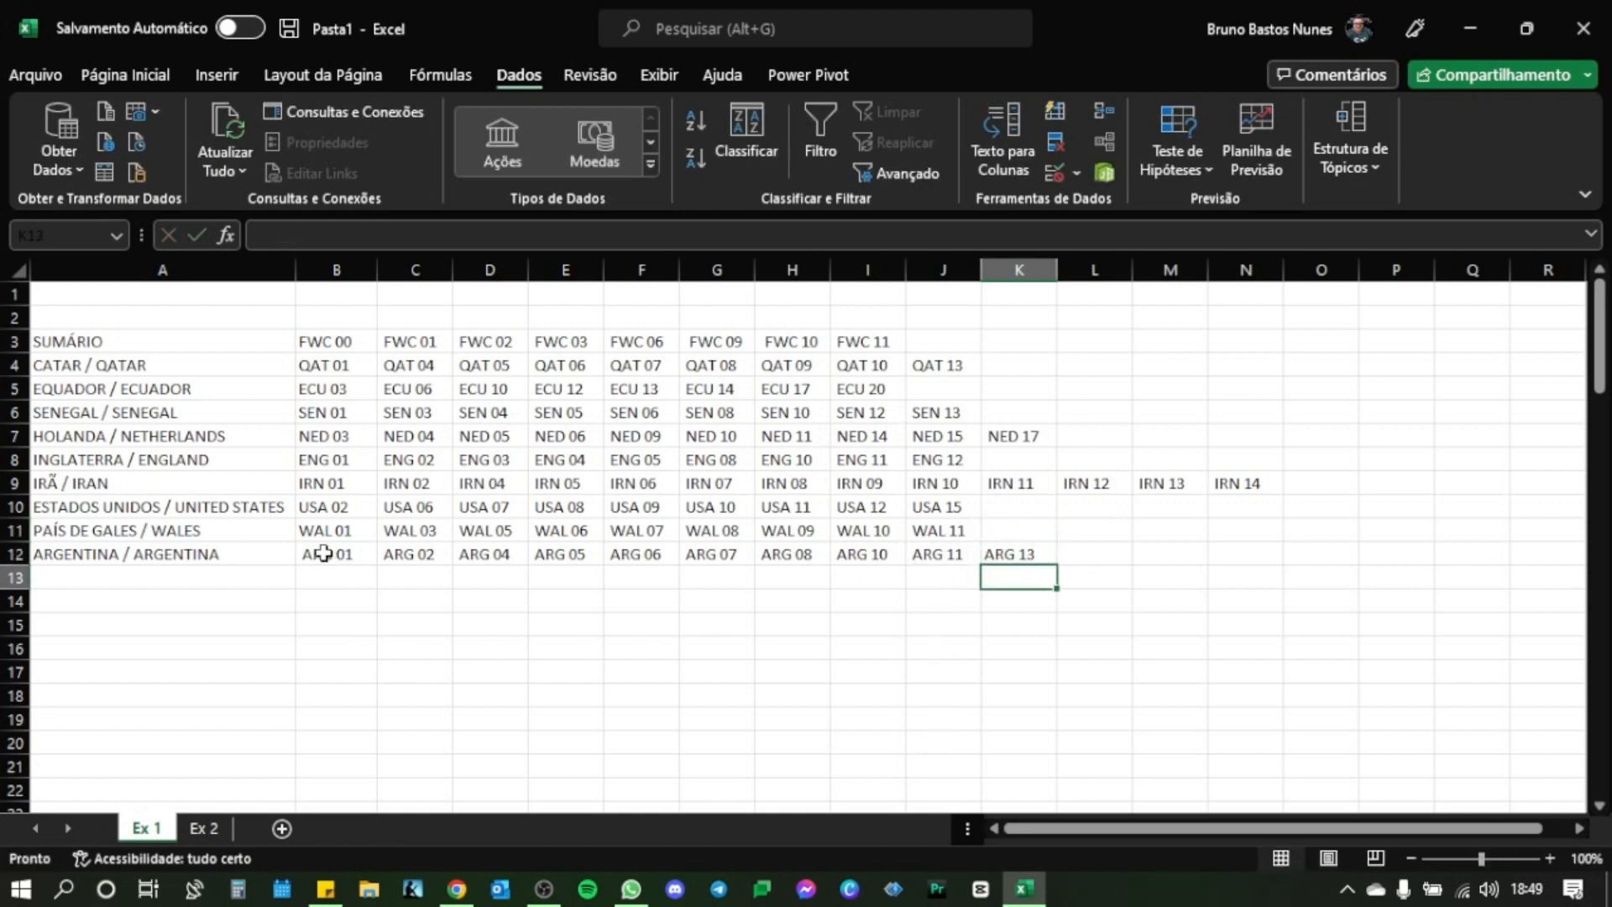
pyautogui.doubleClick(323, 554)
pyautogui.press('Left')
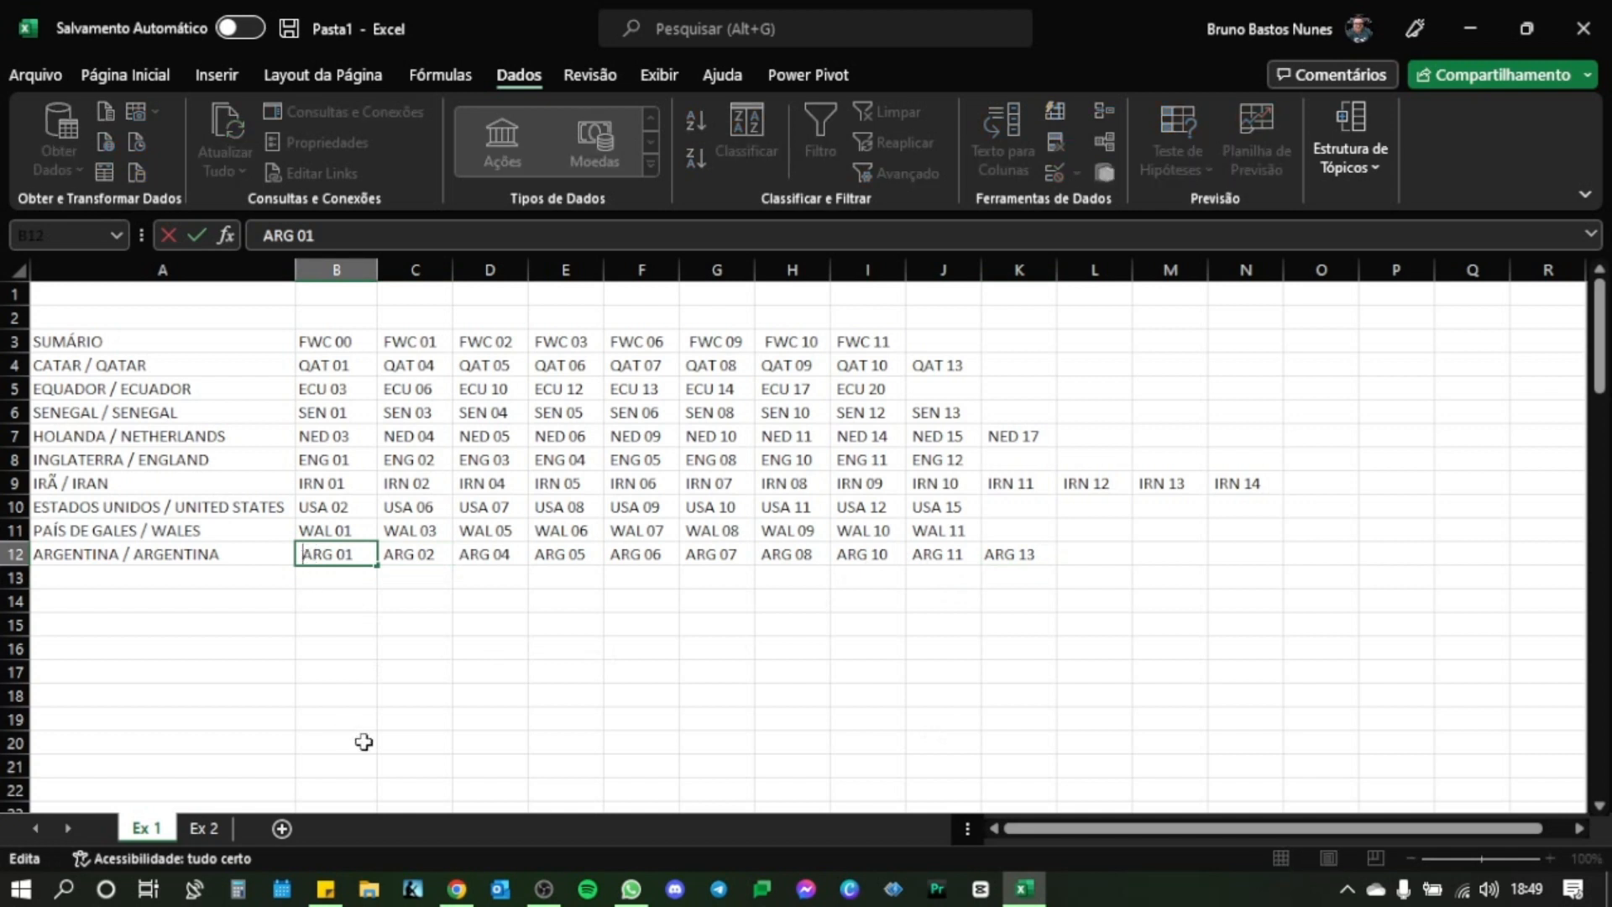
pyautogui.press('BackSpace')
pyautogui.click(446, 556)
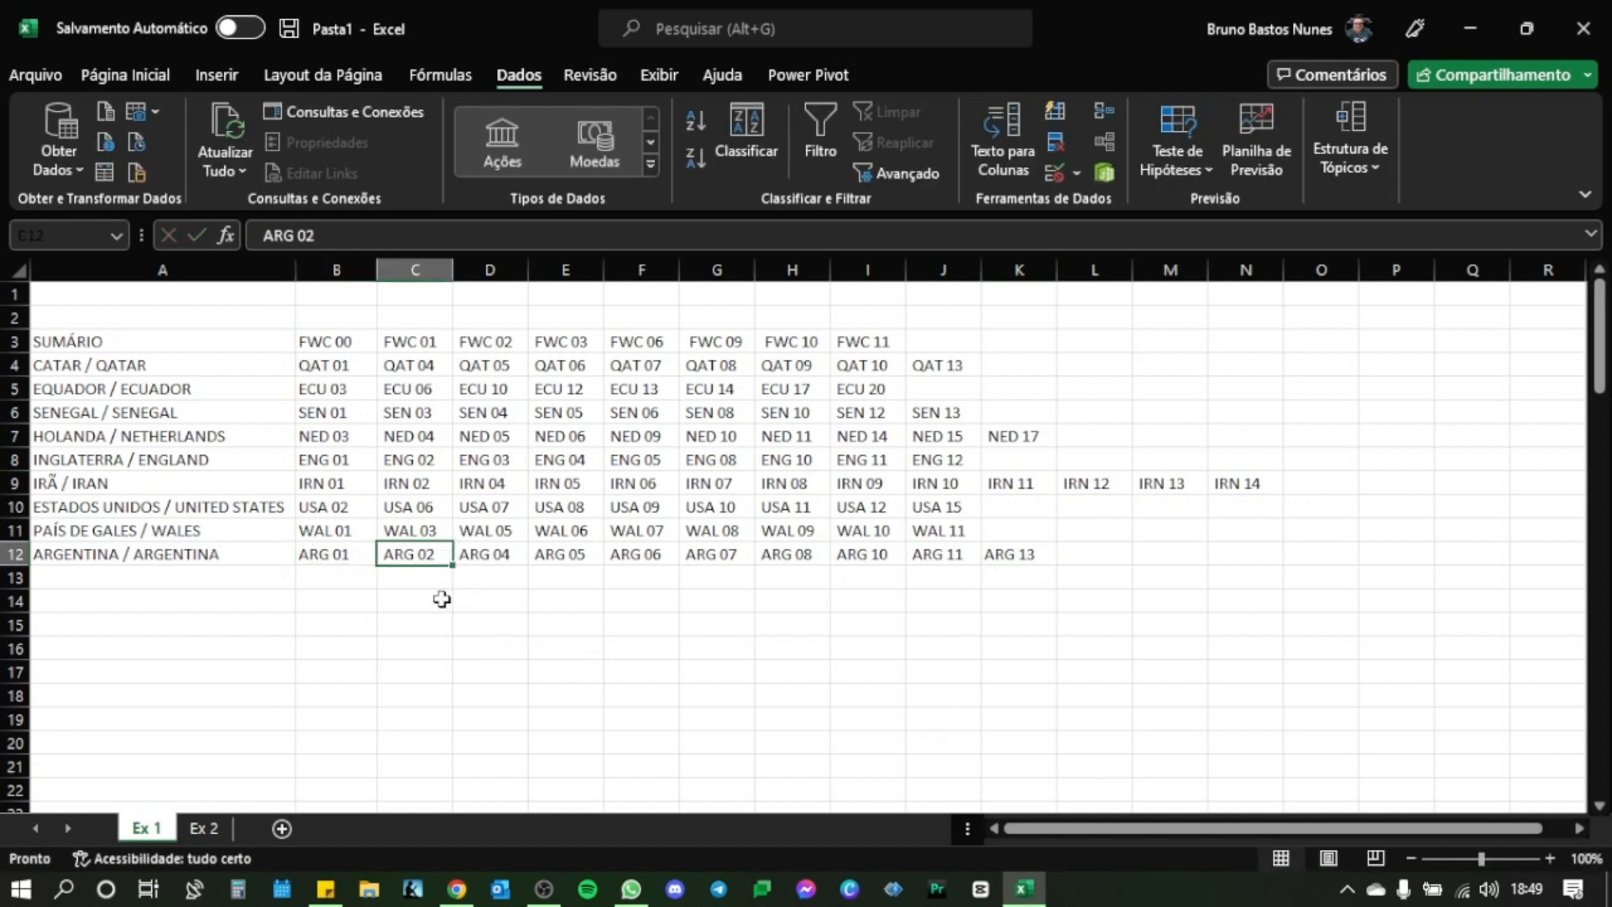
# Start a Text to Columns conversion of the range B3:B12 on sheet Ex 2 with the data type set to Delimited
pyautogui.click(204, 828)
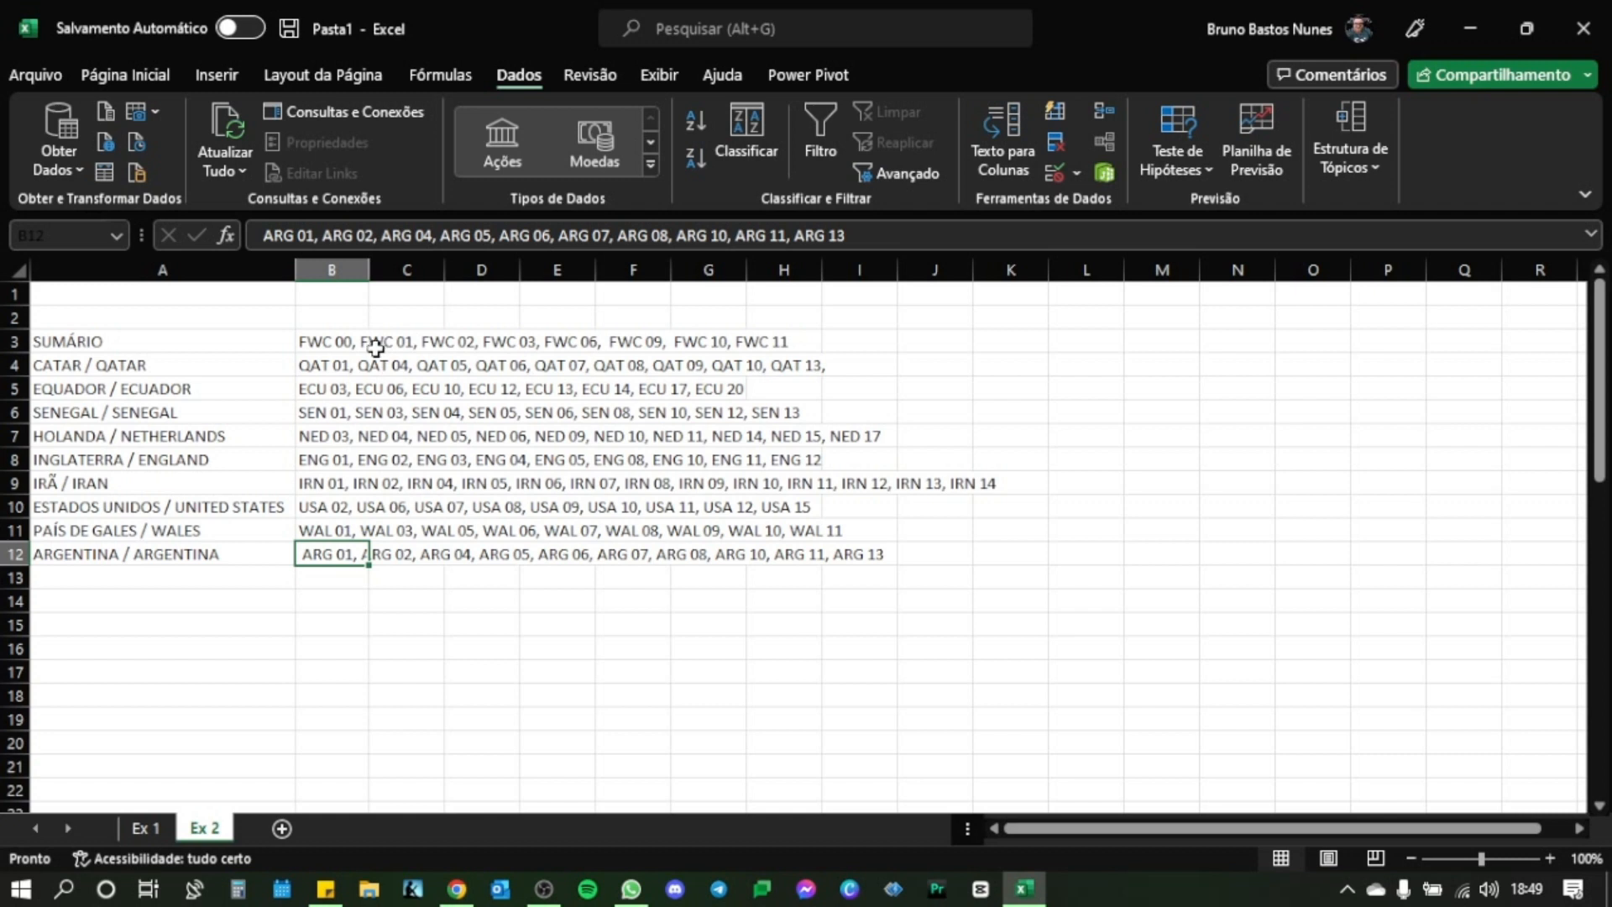
pyautogui.moveTo(325, 345); pyautogui.dragTo(349, 550)
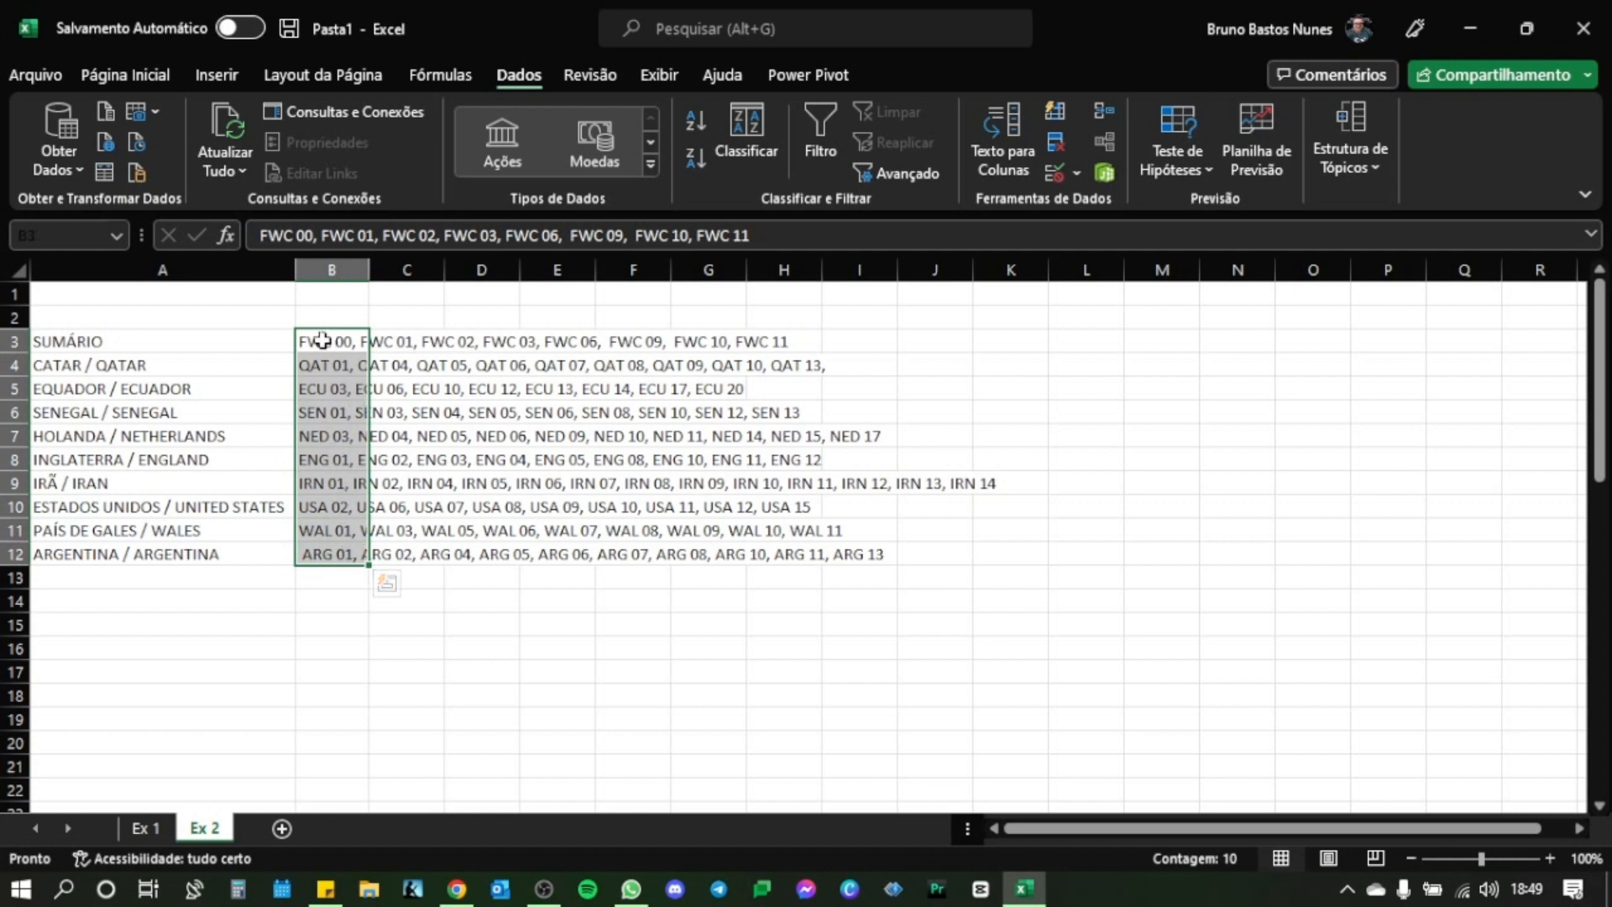
pyautogui.moveTo(322, 338); pyautogui.dragTo(309, 556)
pyautogui.click(1000, 153)
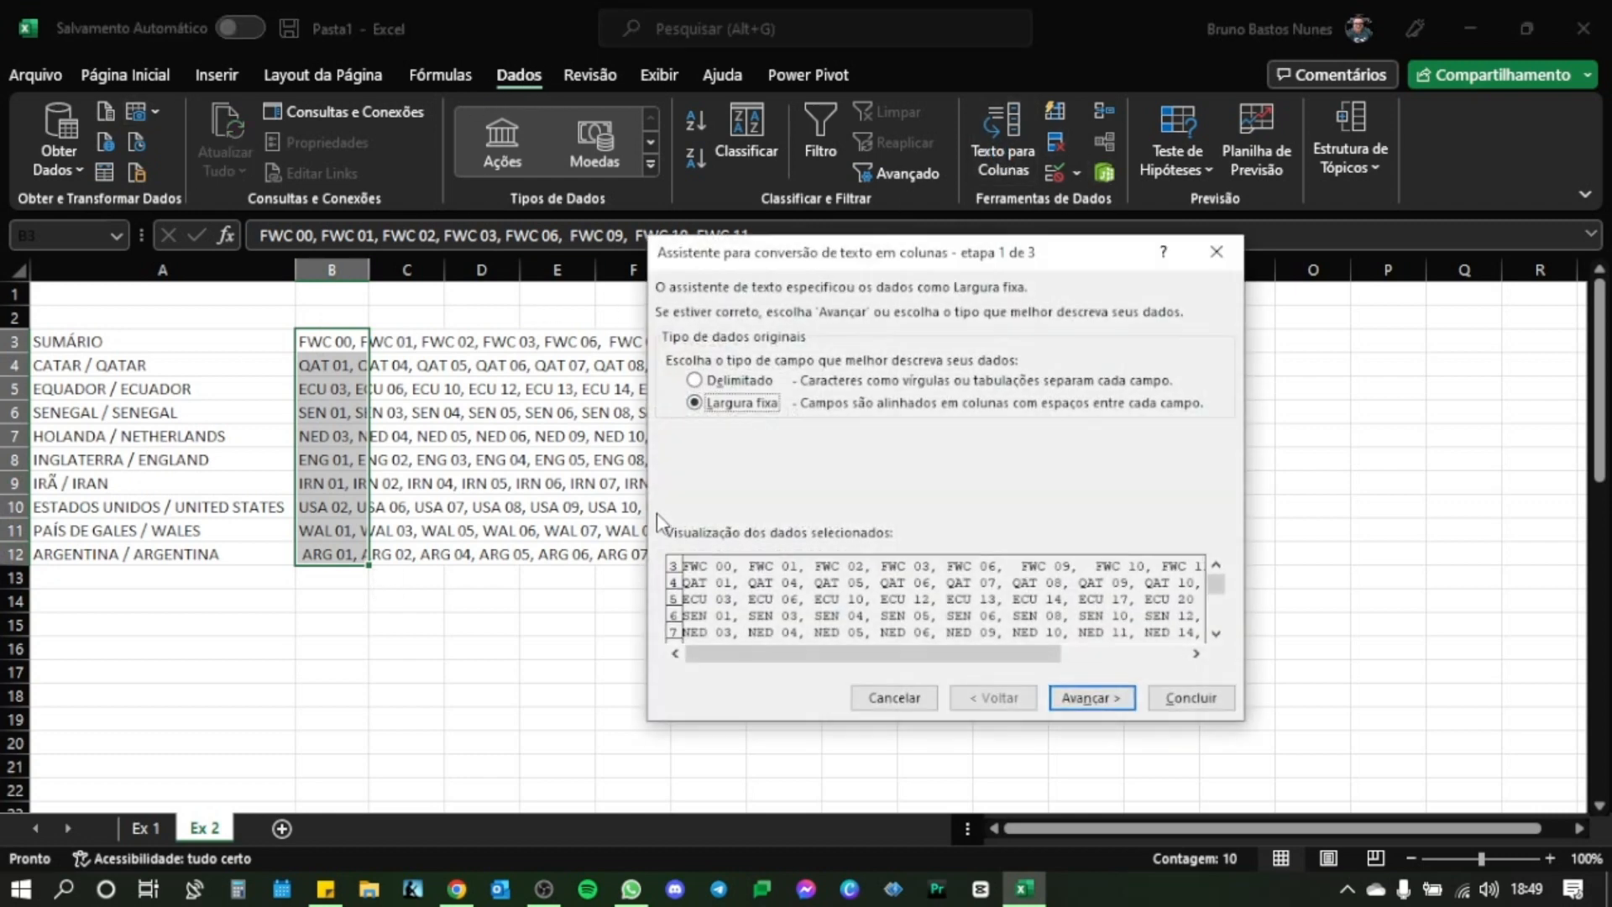
pyautogui.click(737, 380)
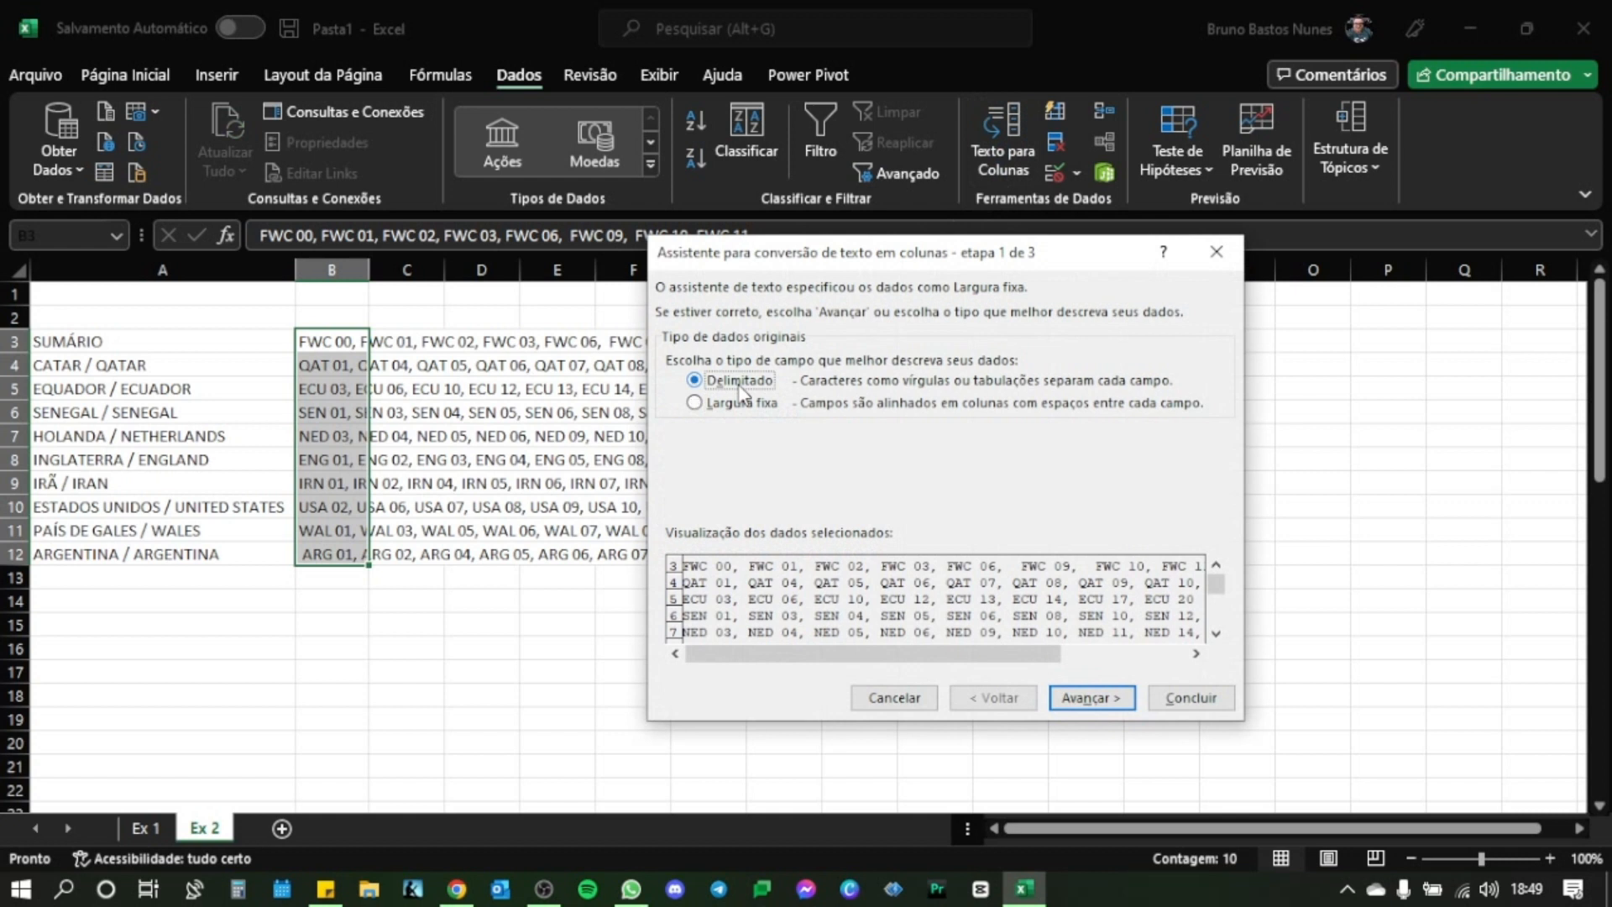
pyautogui.click(1090, 697)
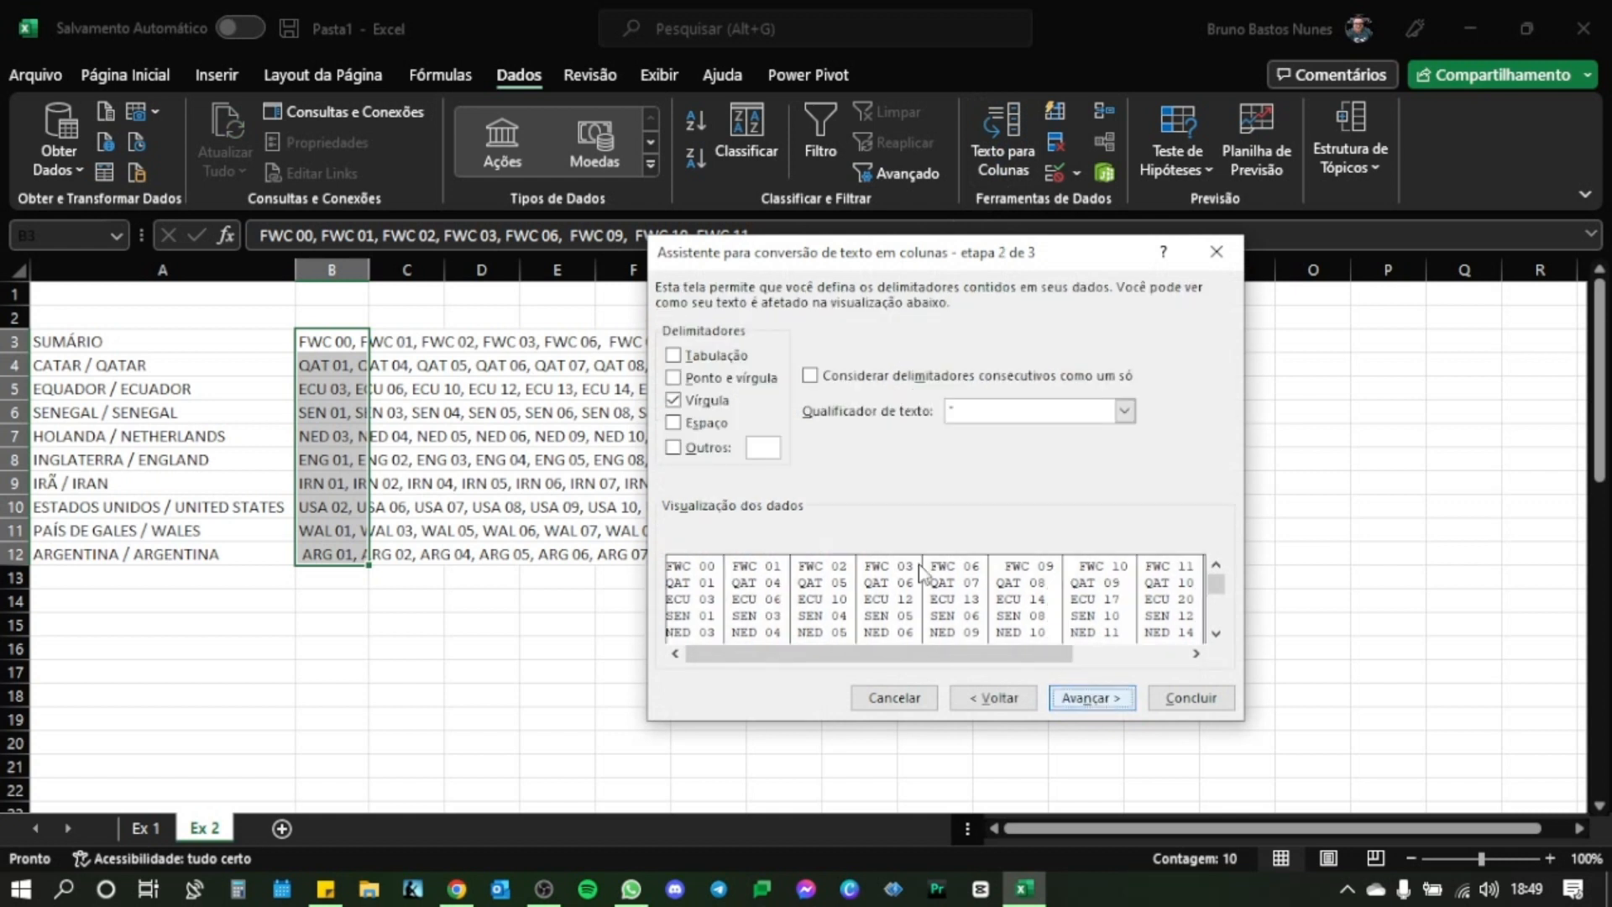
# Split the codes on sheet Ex 2 at the commas, keeping the General format and destination $B$3
pyautogui.click(673, 403)
pyautogui.click(673, 403)
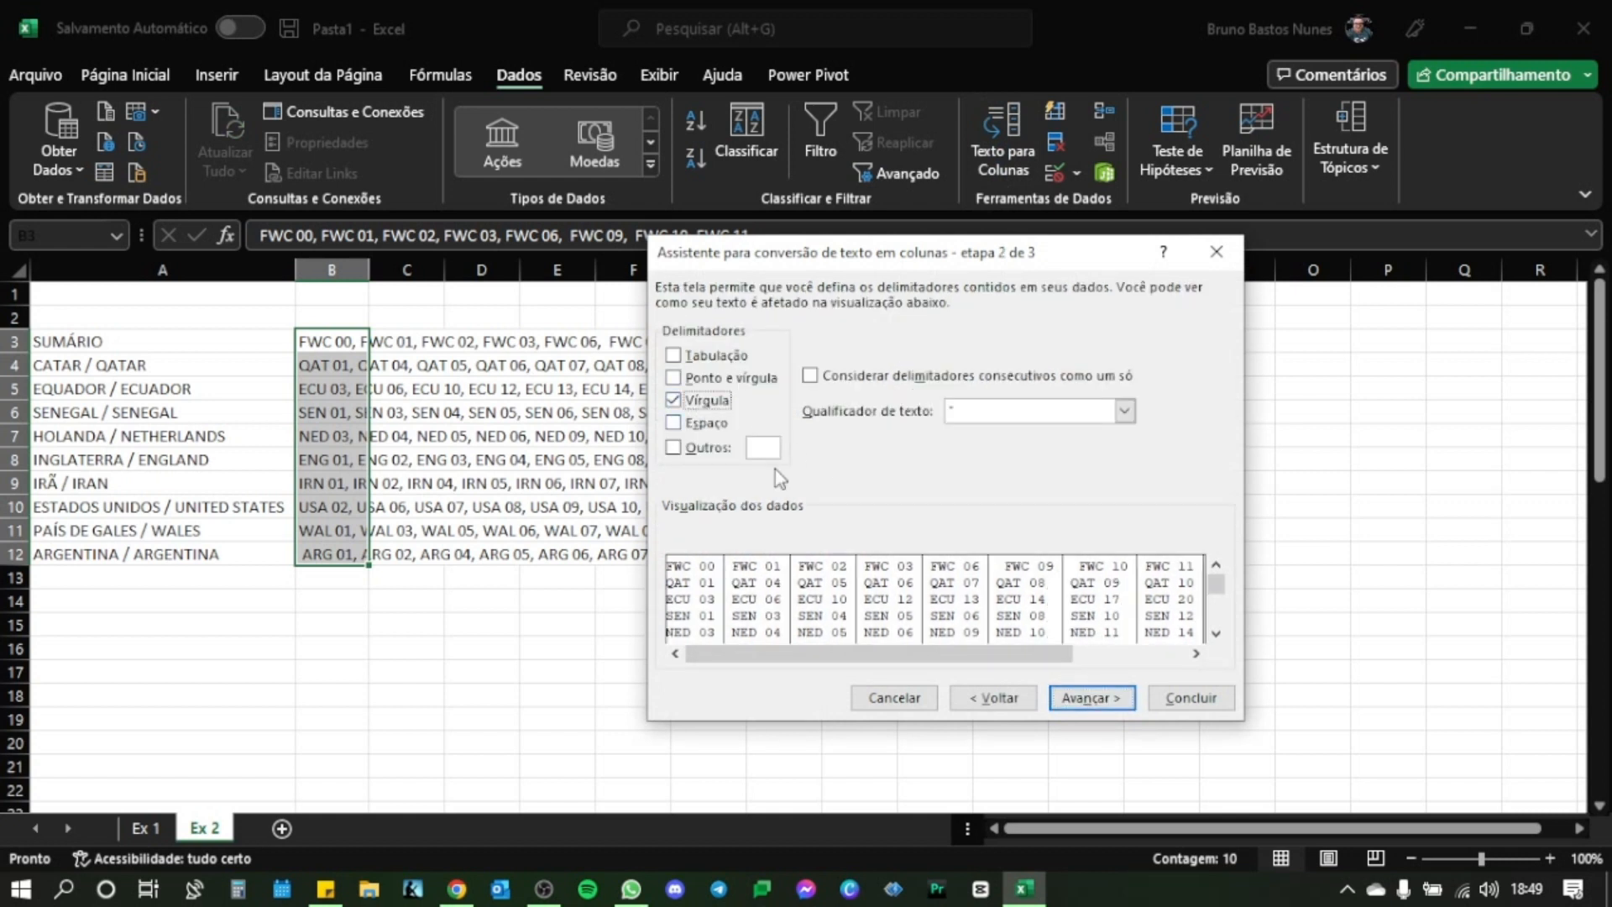
pyautogui.click(1092, 697)
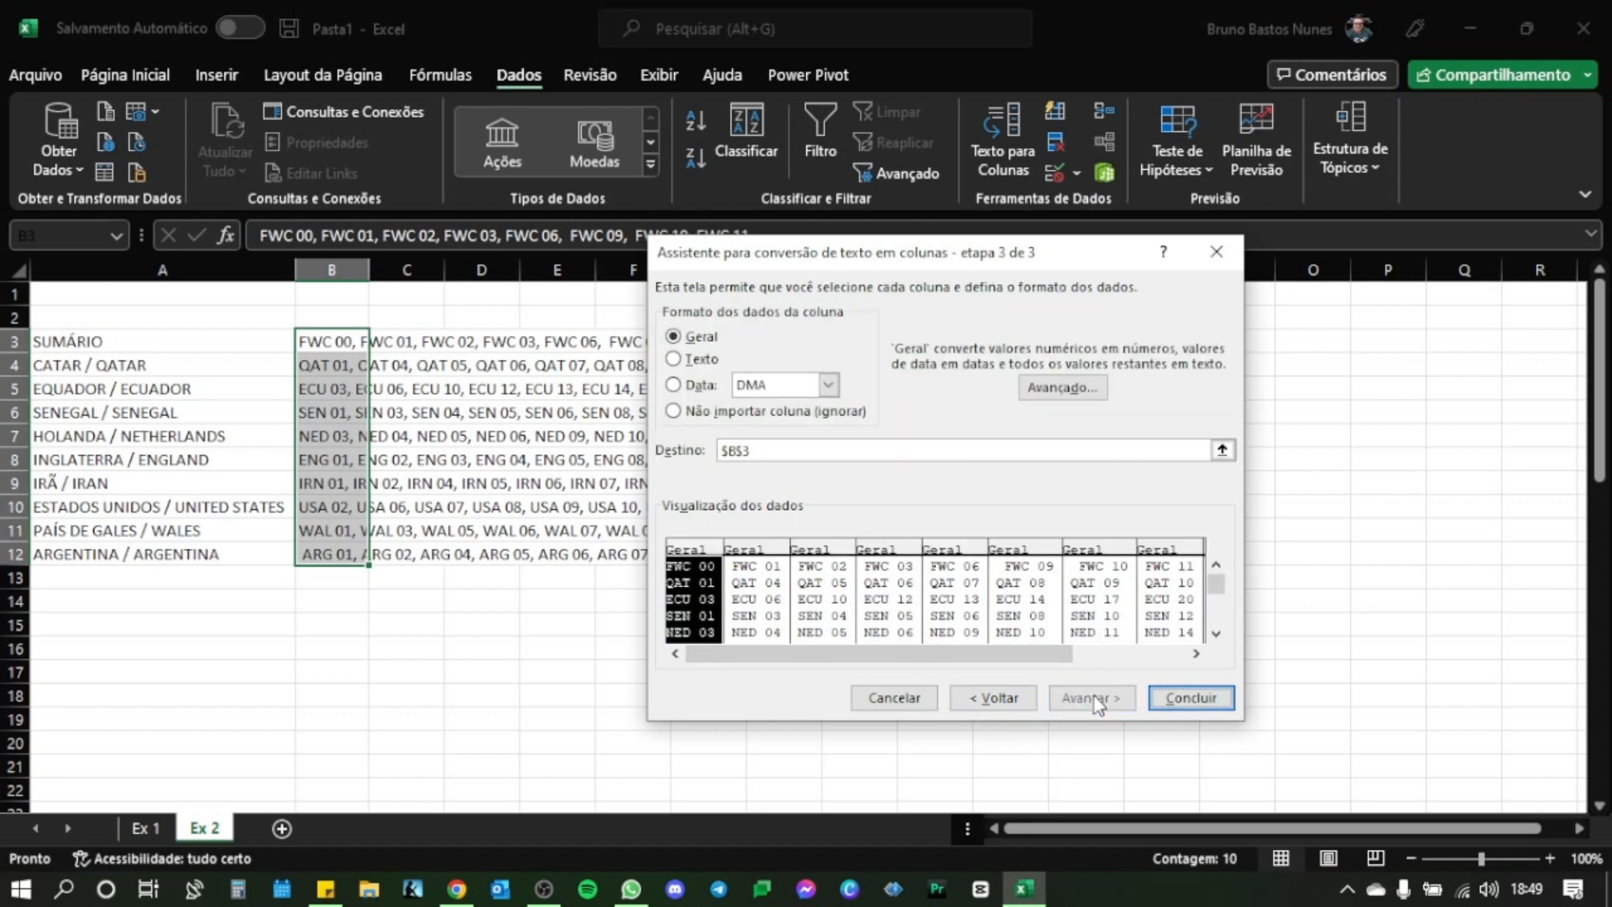
pyautogui.click(1188, 698)
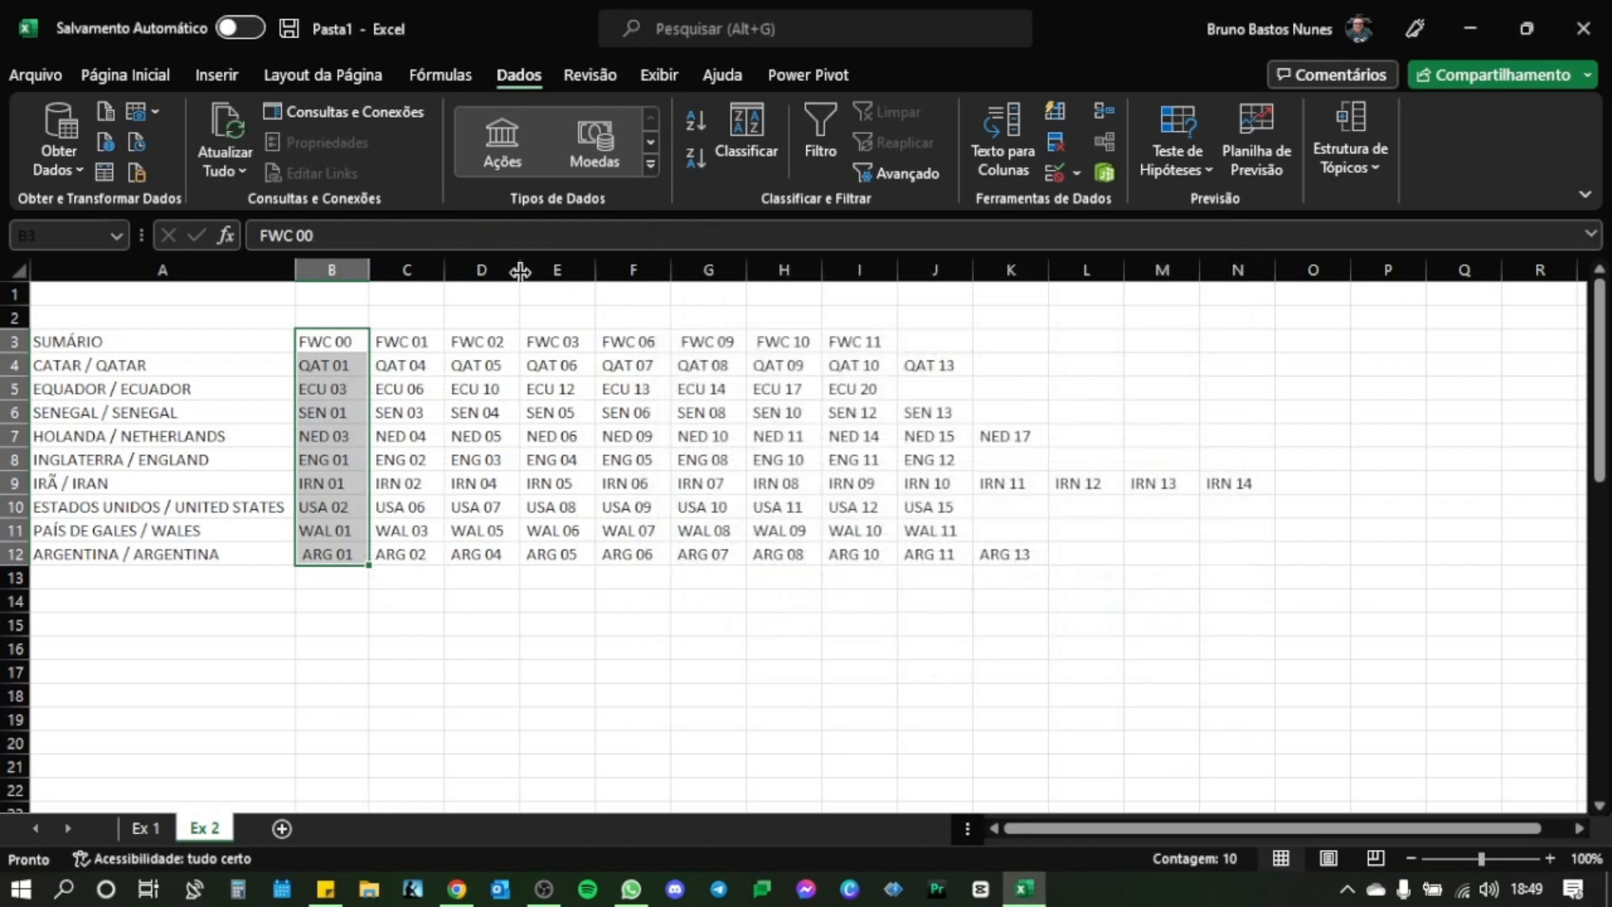
# Examine the split codes in rows 3 to 12 of sheet Ex 2, including the Argentina code in B12
pyautogui.moveTo(323, 343); pyautogui.dragTo(856, 341)
pyautogui.click(537, 391)
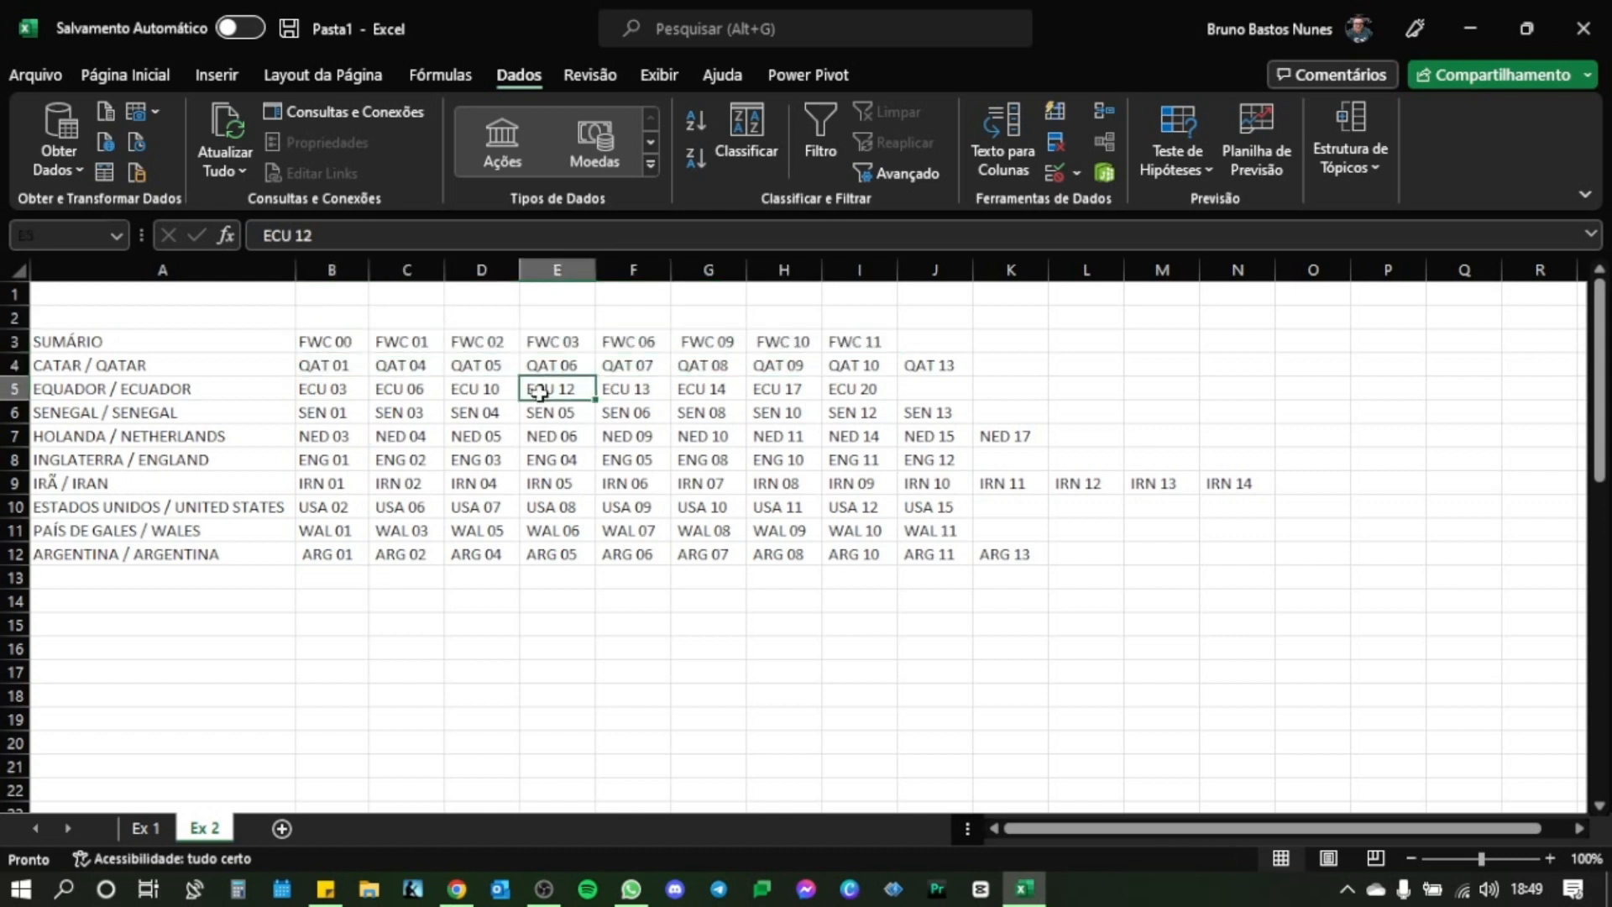
pyautogui.moveTo(334, 340); pyautogui.dragTo(1201, 559)
pyautogui.click(556, 482)
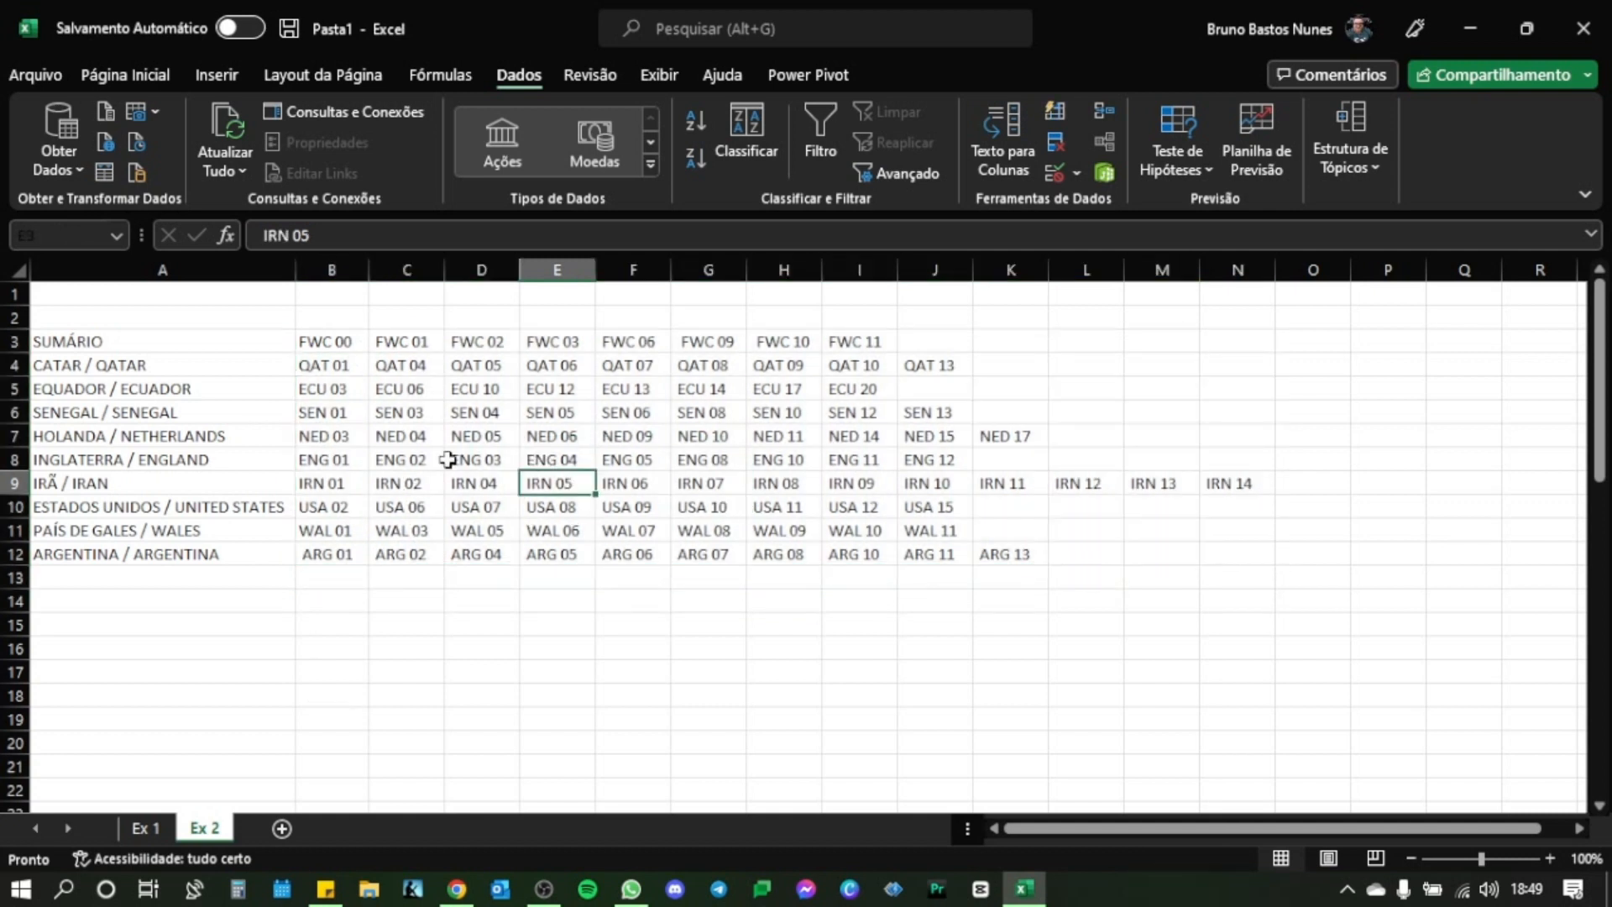
pyautogui.scroll(-1, 212, 543)
pyautogui.scroll(1, 324, 582)
pyautogui.click(312, 554)
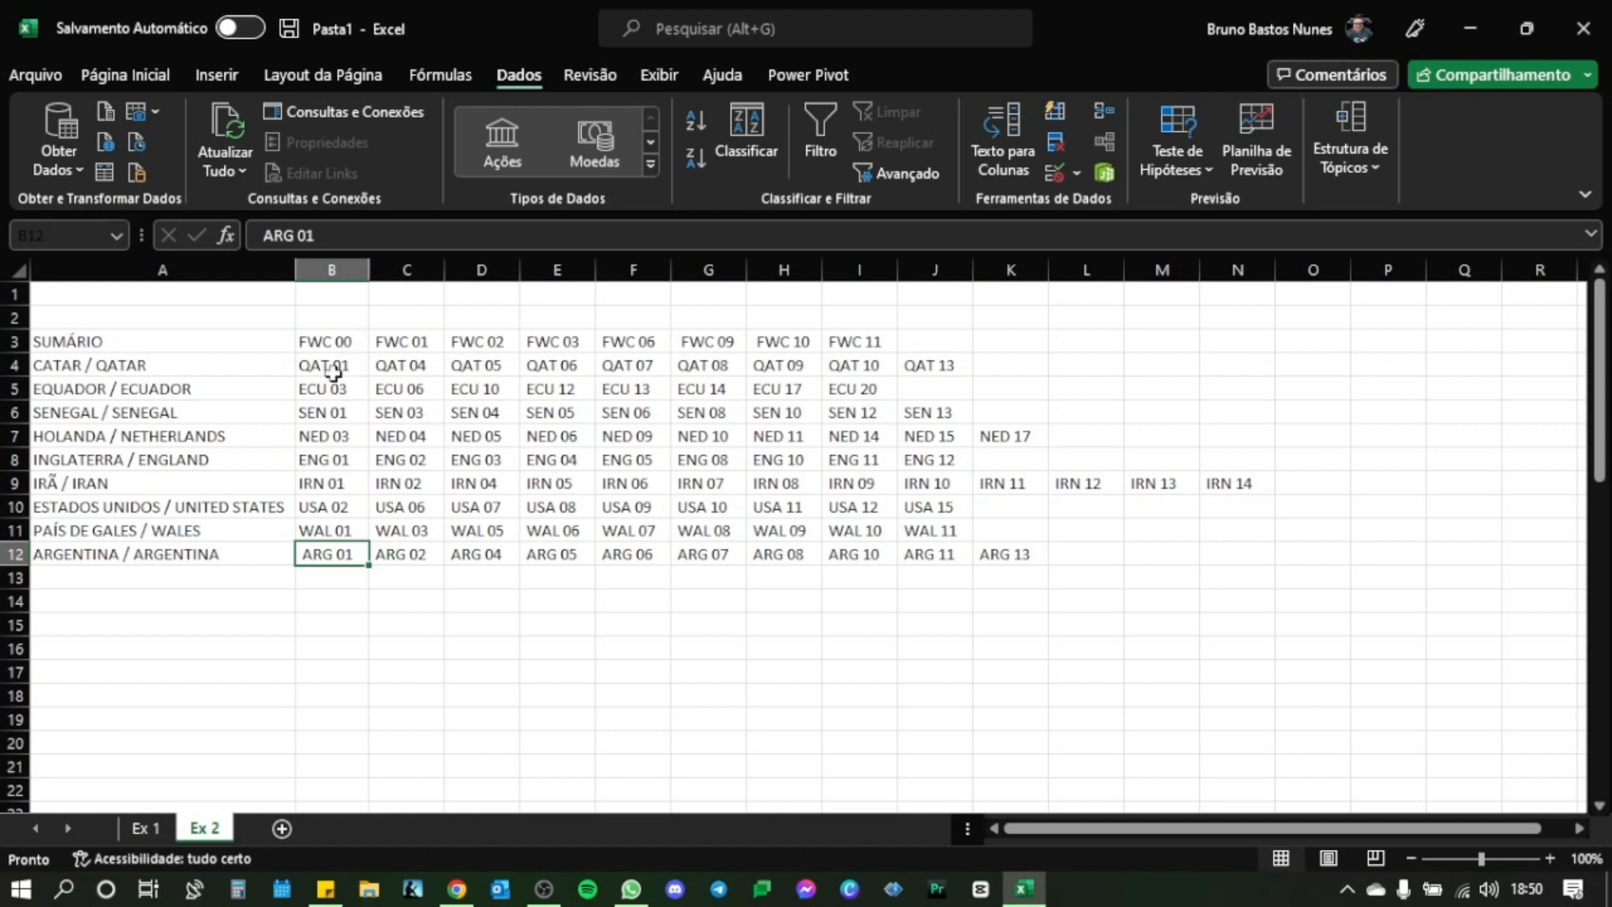
# Copy the country names in A3:A12 and paste them below the table starting at cell A14
pyautogui.moveTo(136, 336); pyautogui.dragTo(186, 544)
pyautogui.hotkey('ctrl', 'c')
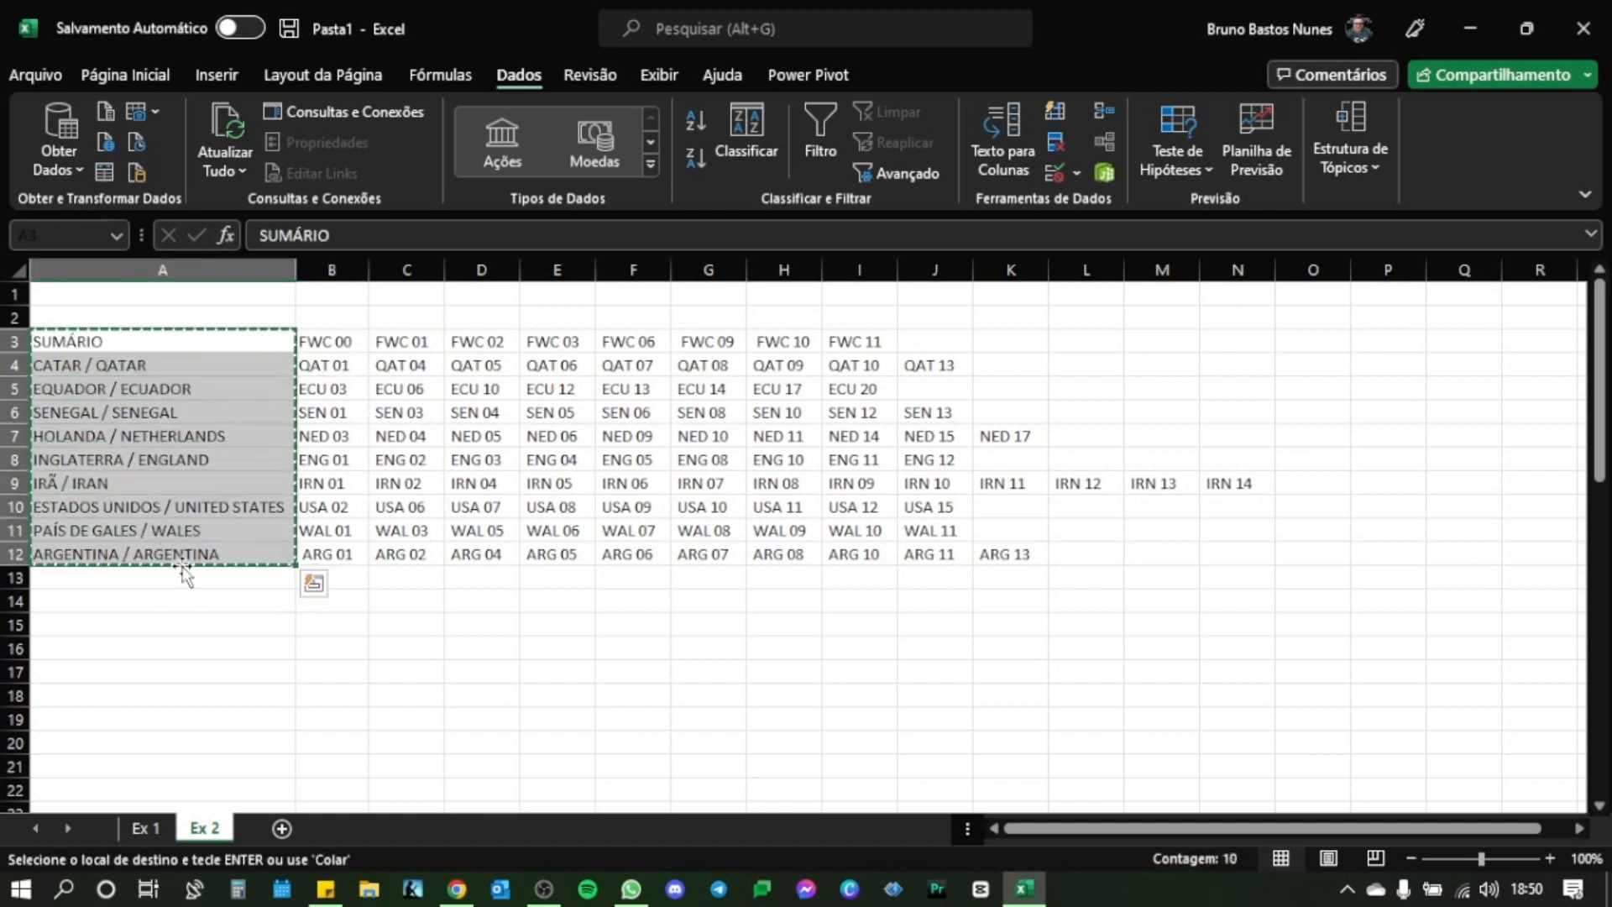
pyautogui.click(172, 603)
pyautogui.hotkey('ctrl', 'v')
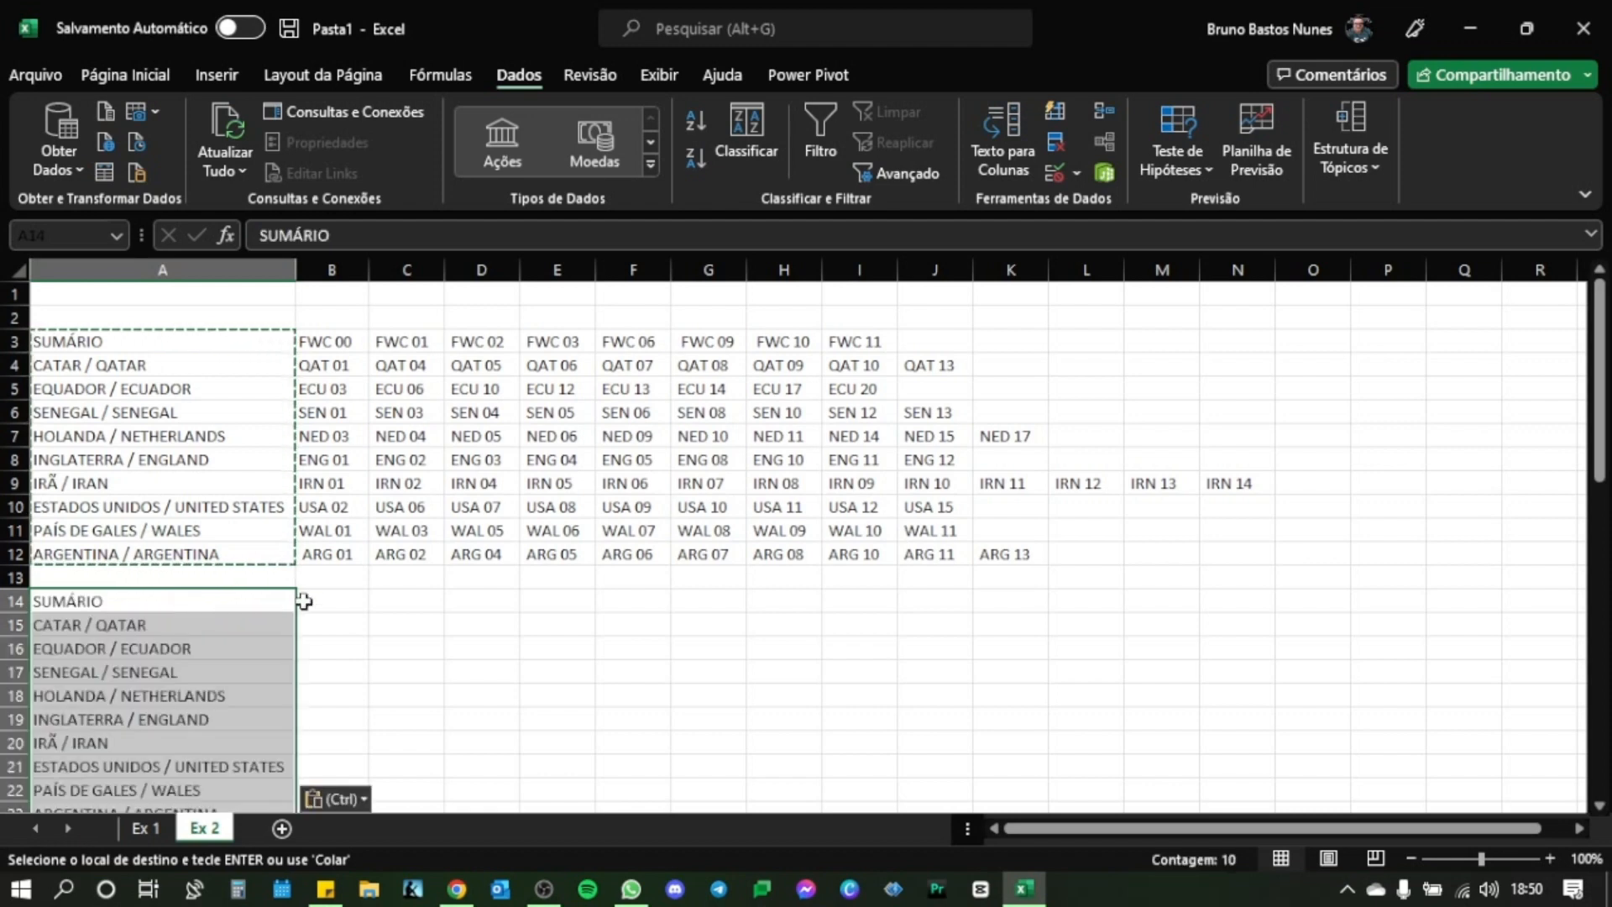
# Select cell B14, beside SUMÁRIO in the pasted list of country names
pyautogui.scroll(-1, 585, 524)
pyautogui.scroll(1, 585, 528)
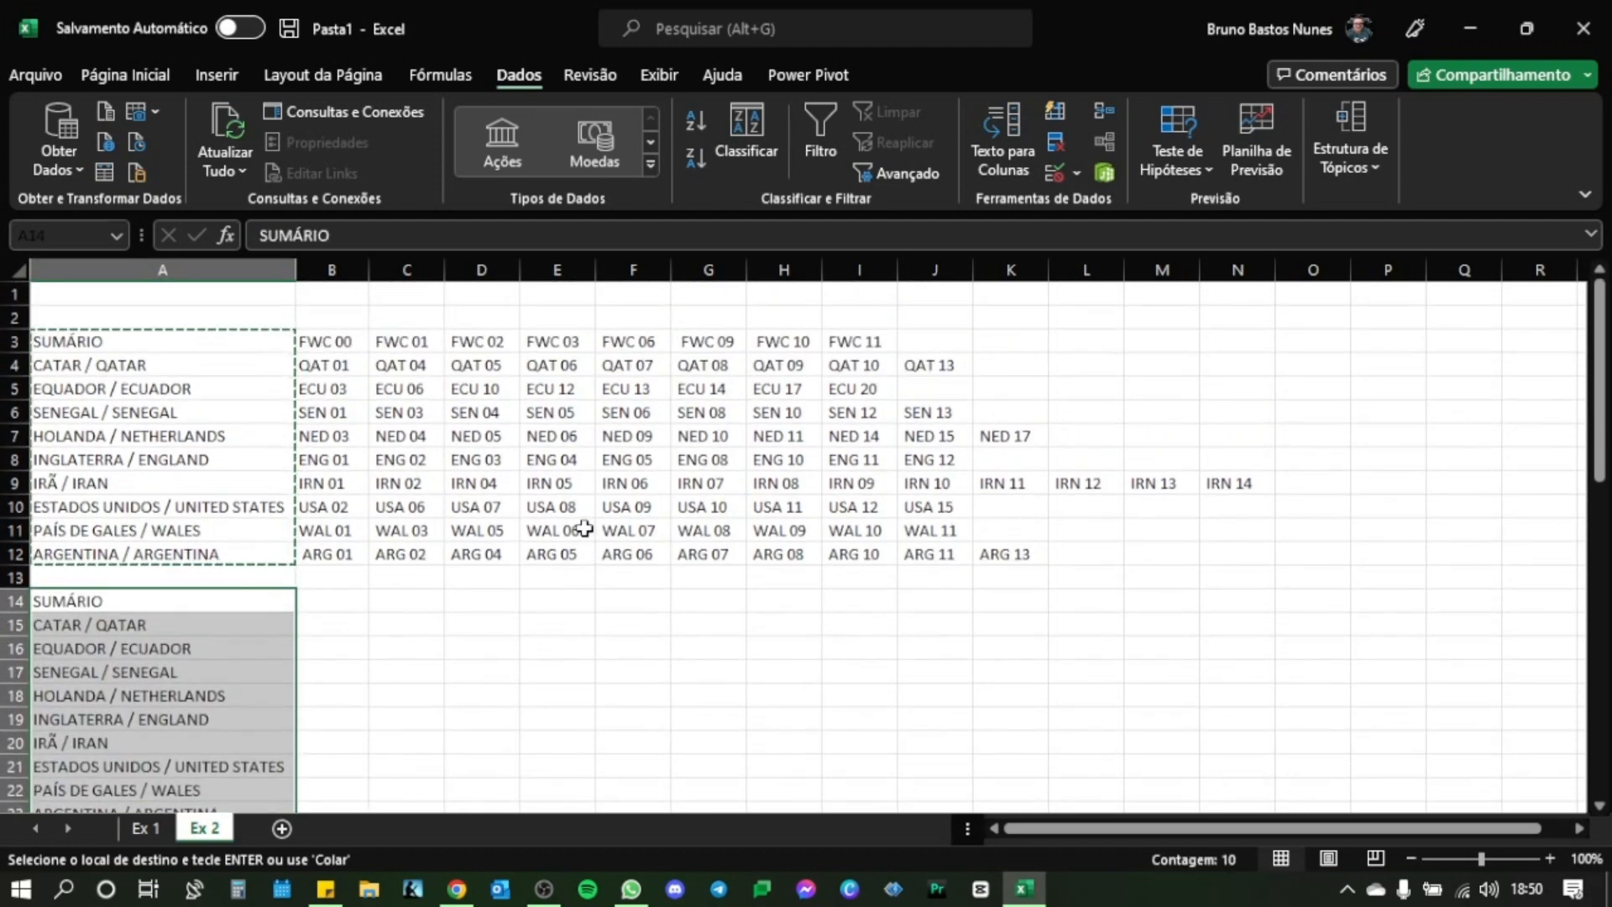
pyautogui.scroll(-1, 584, 528)
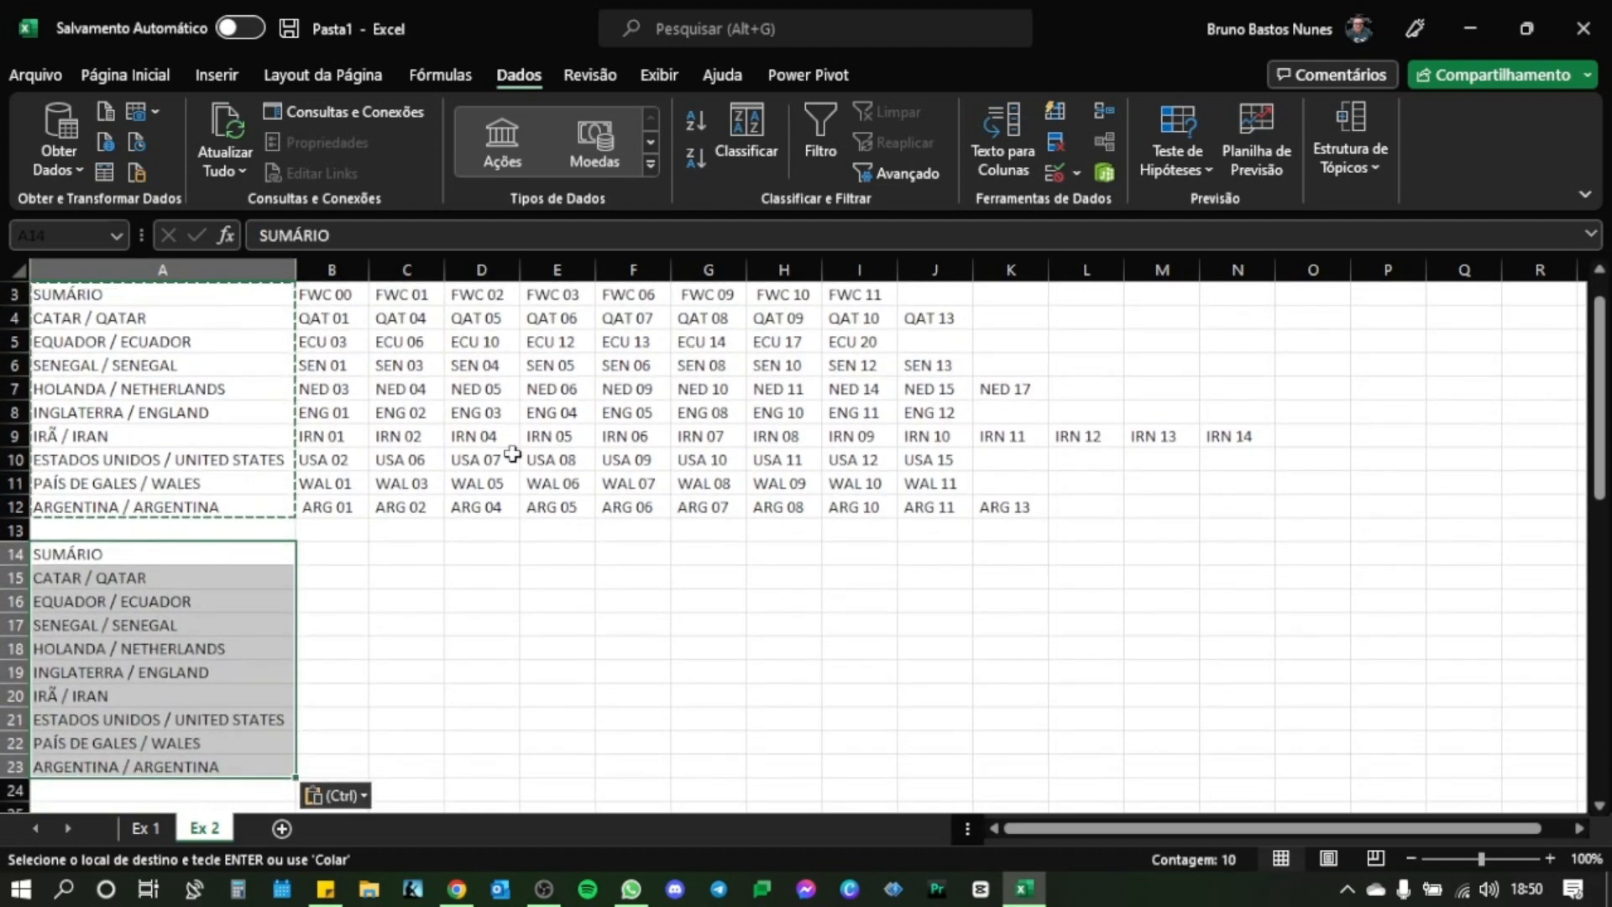
pyautogui.click(346, 551)
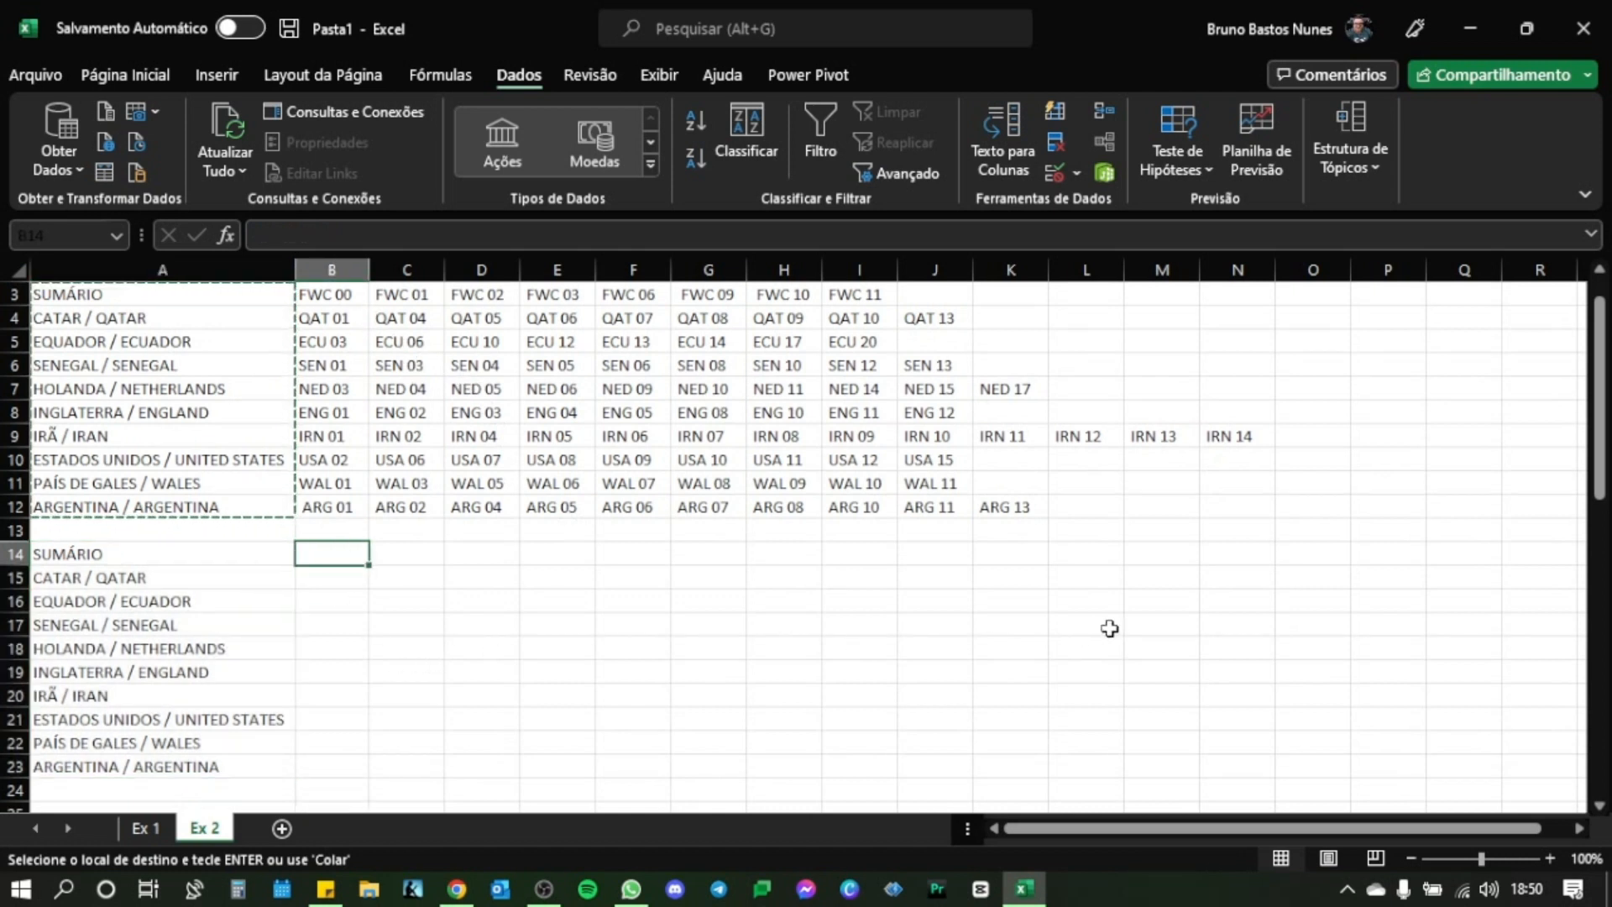
pyautogui.write('=subis')
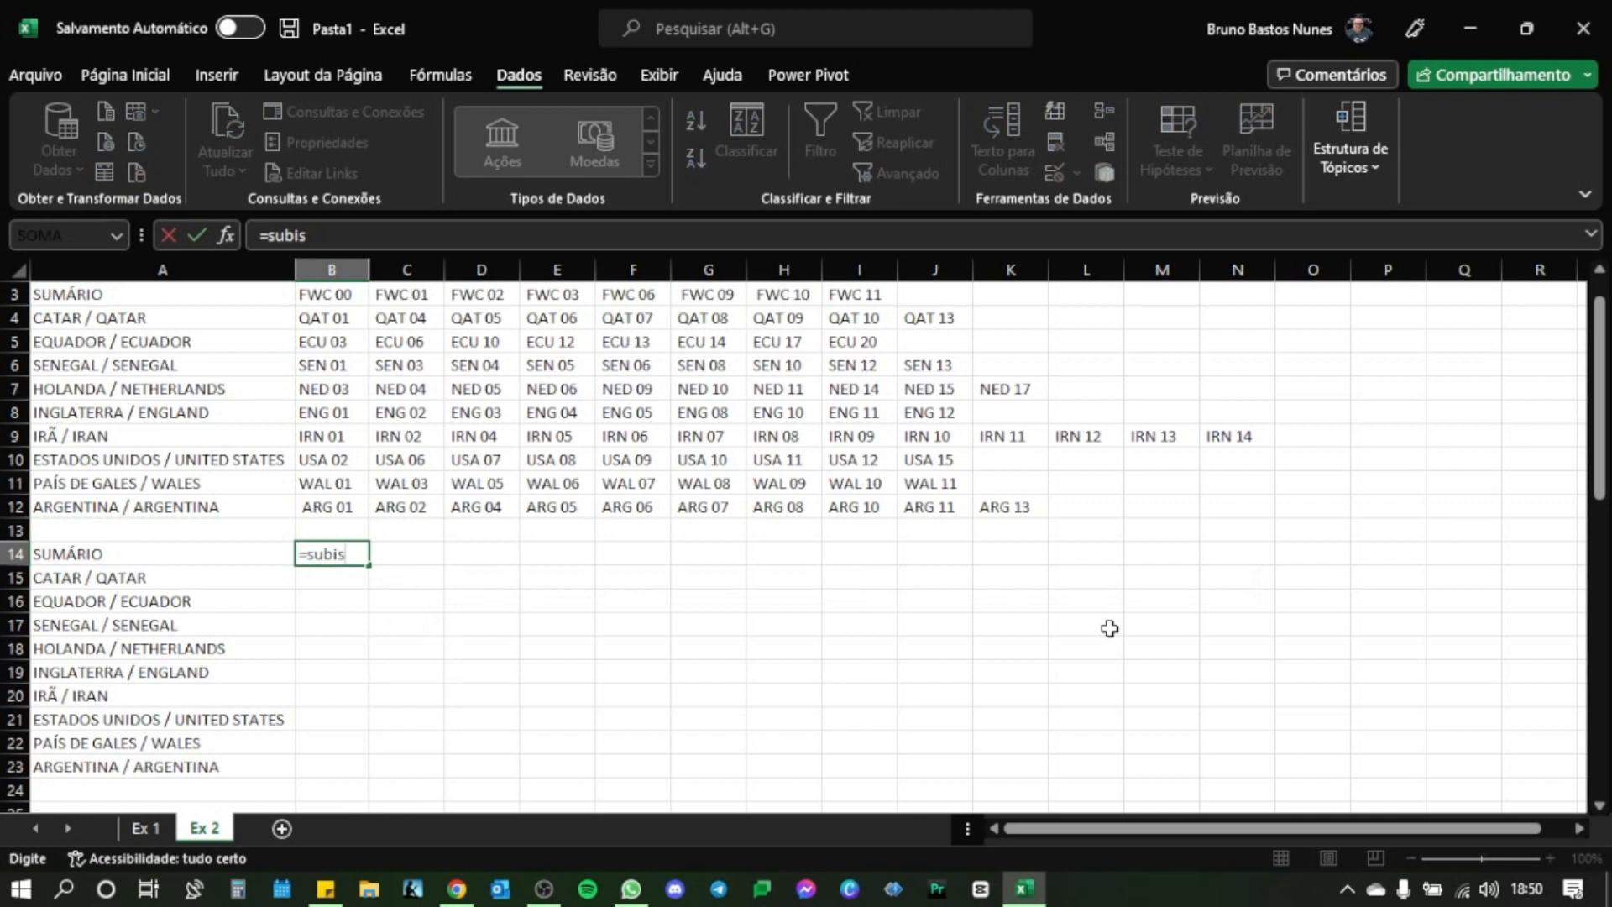
pyautogui.press('BackSpace')
pyautogui.press('BackSpace')
pyautogui.press('BackSpace')
pyautogui.press('BackSpace')
pyautogui.write('SUBISTITUIR(')
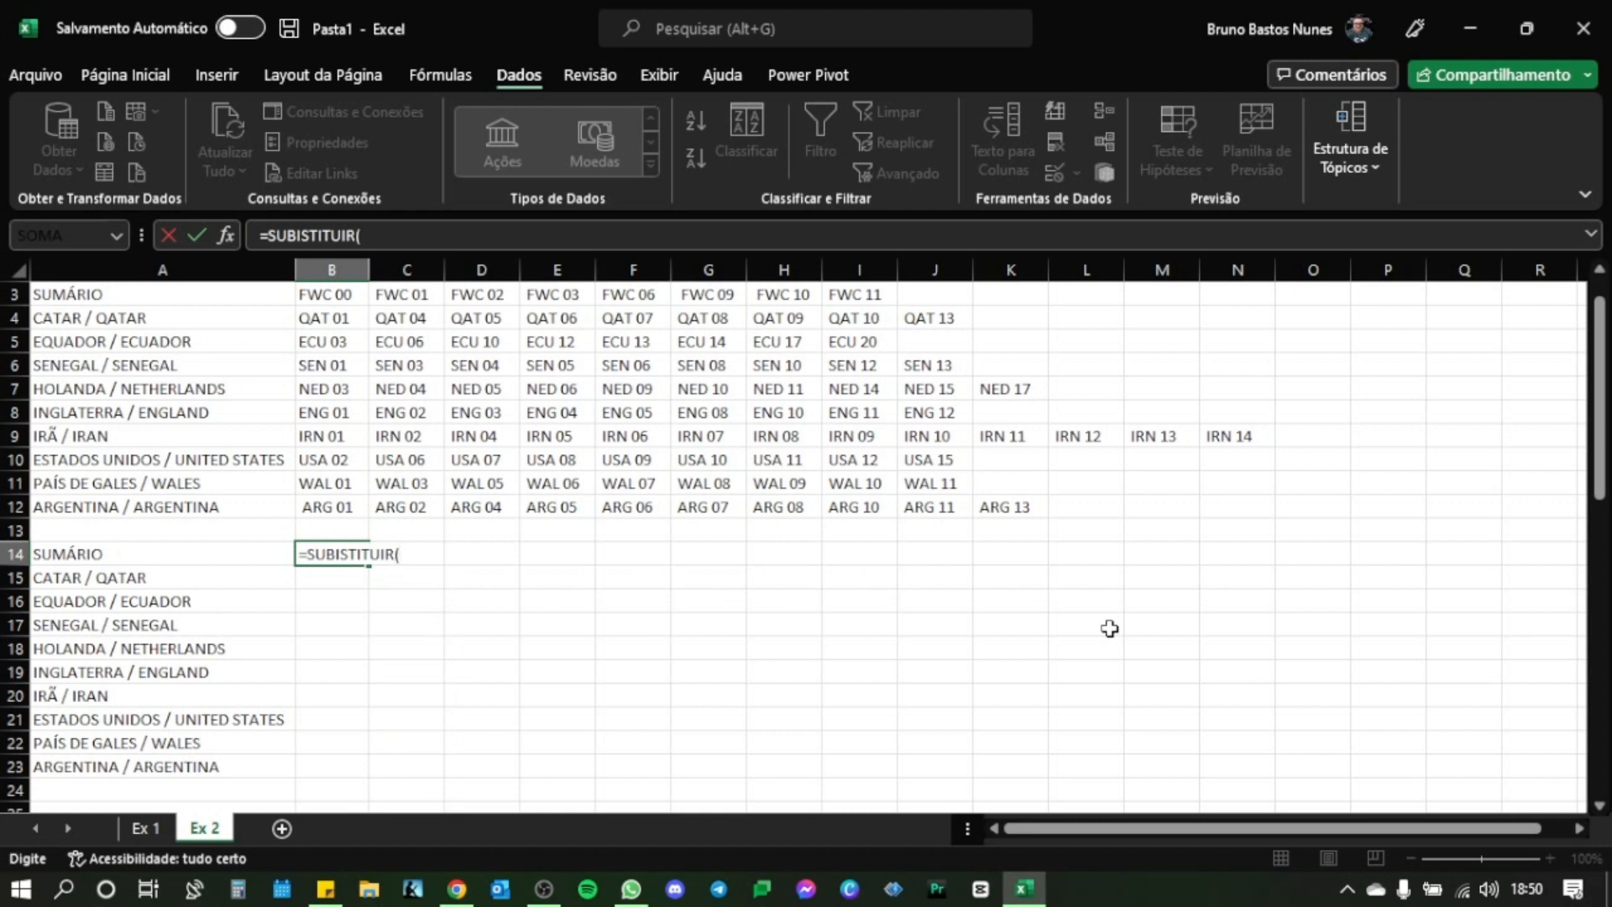
pyautogui.scroll(1, 924, 588)
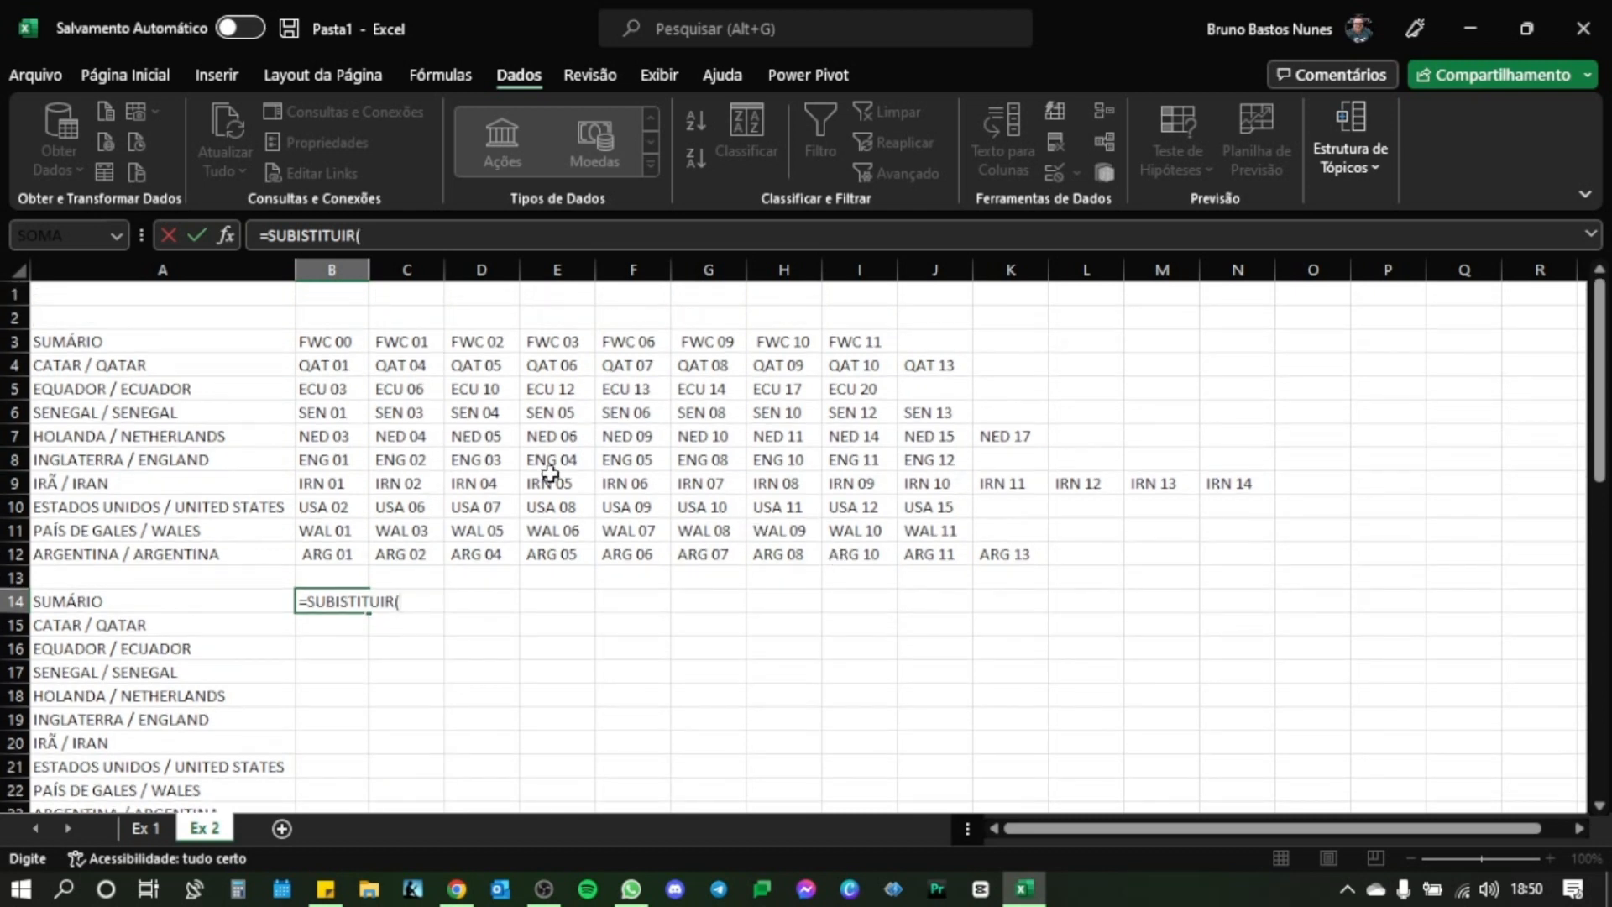
pyautogui.click(333, 344)
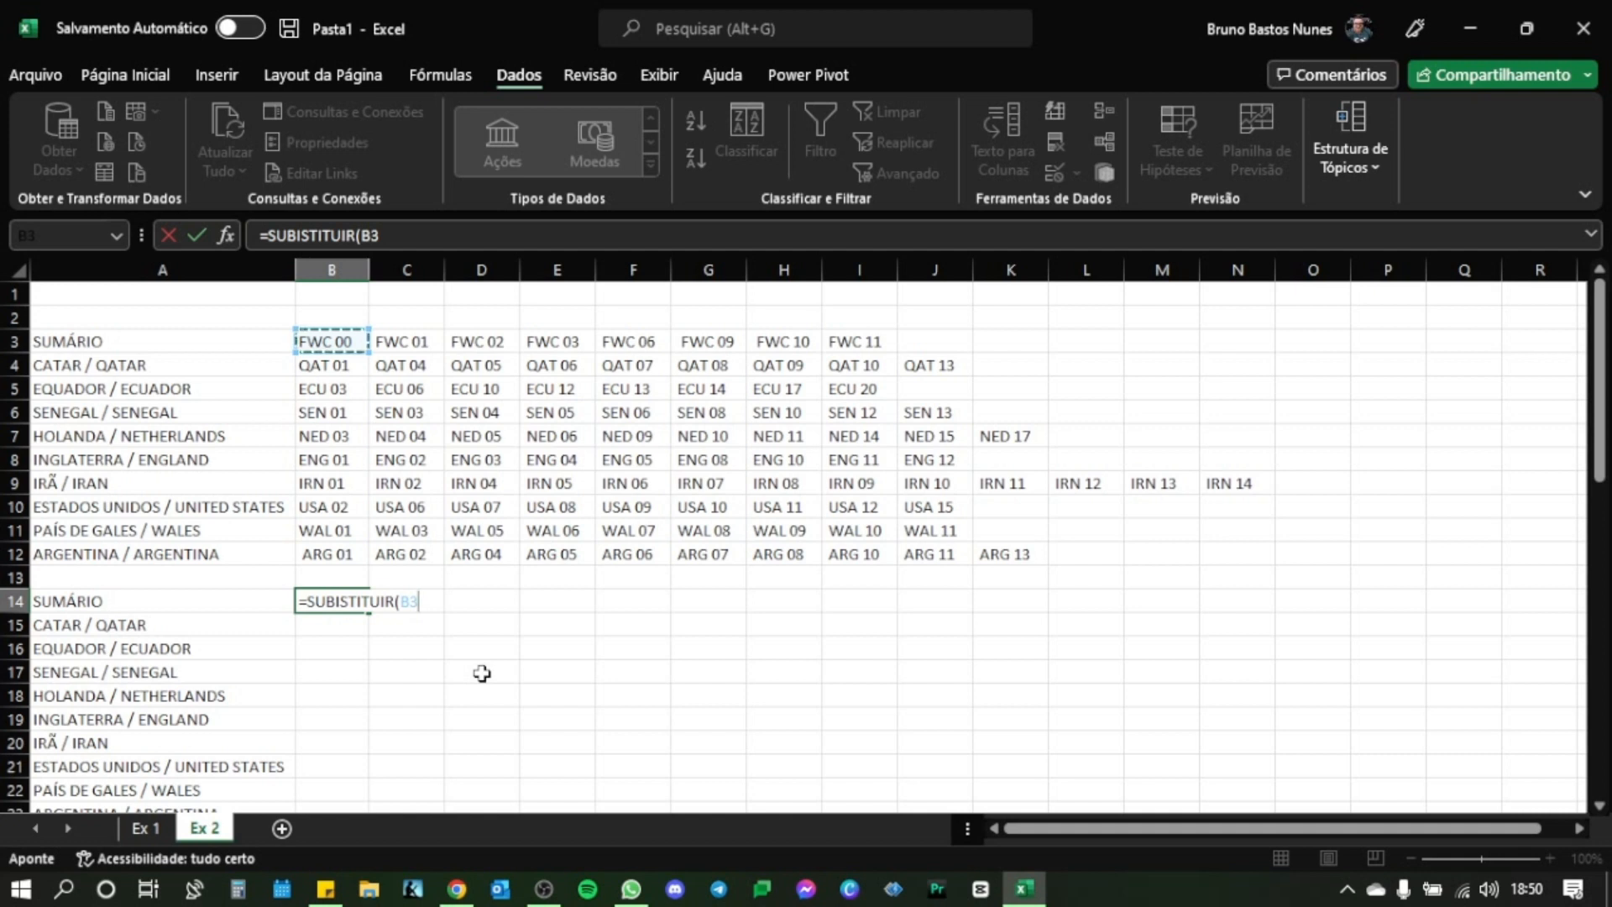
pyautogui.write(';')
pyautogui.press('BackSpace')
pyautogui.press('BackSpace')
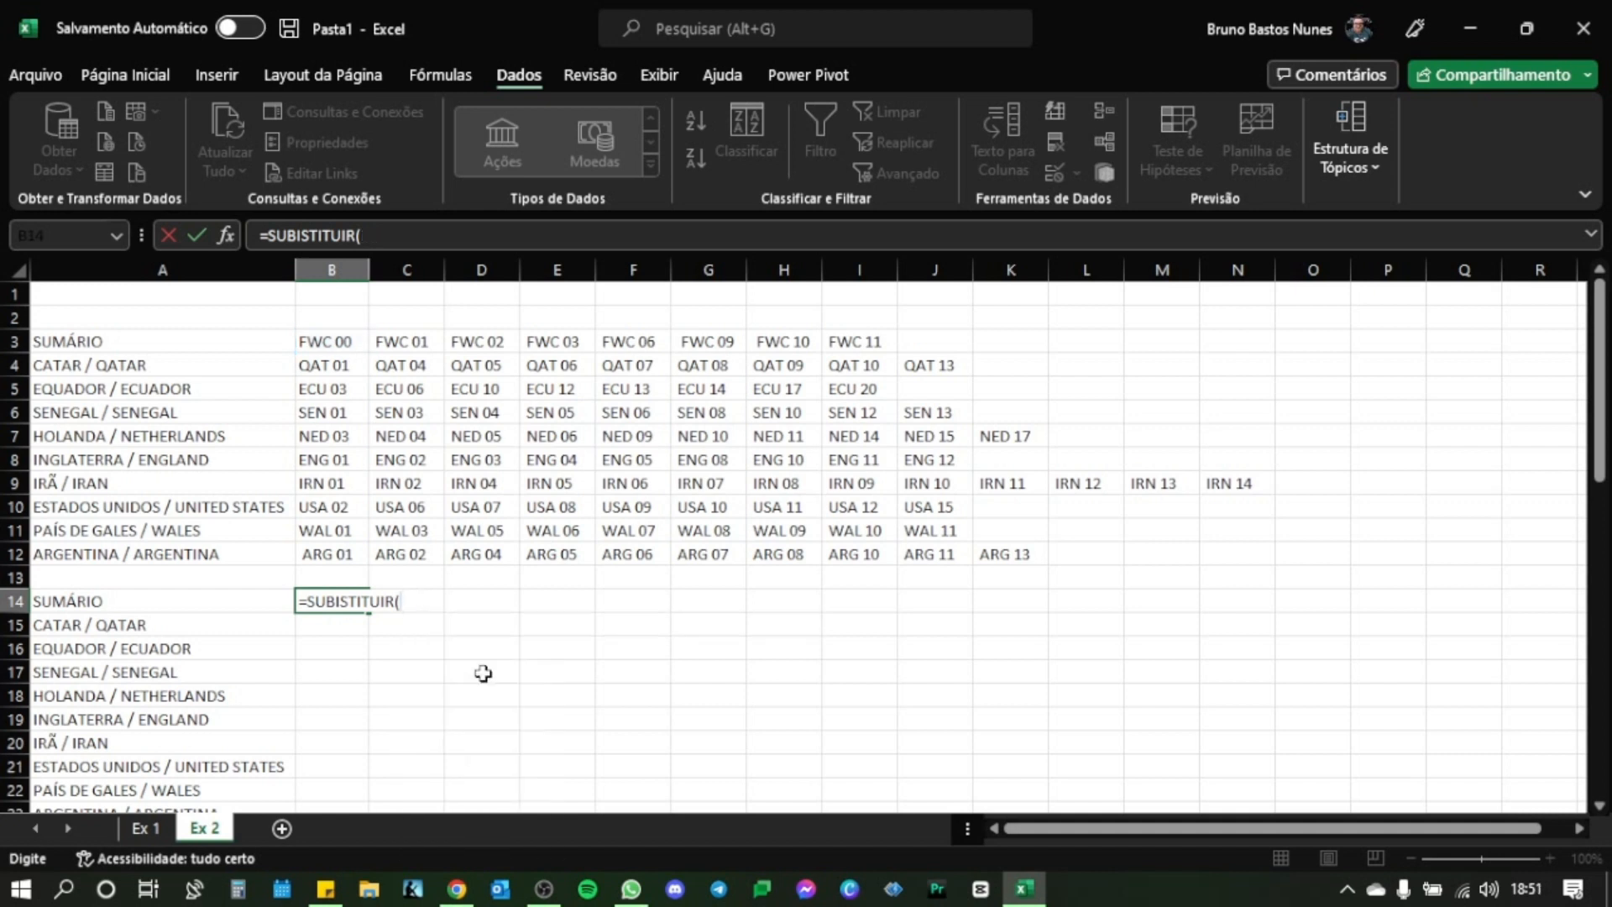
pyautogui.press('BackSpace')
pyautogui.press('BackSpace')
pyautogui.press('BackSpace')
pyautogui.press('BackSpace')
pyautogui.press('BackSpace')
pyautogui.press('BackSpace')
pyautogui.press('BackSpace')
pyautogui.press('BackSpace')
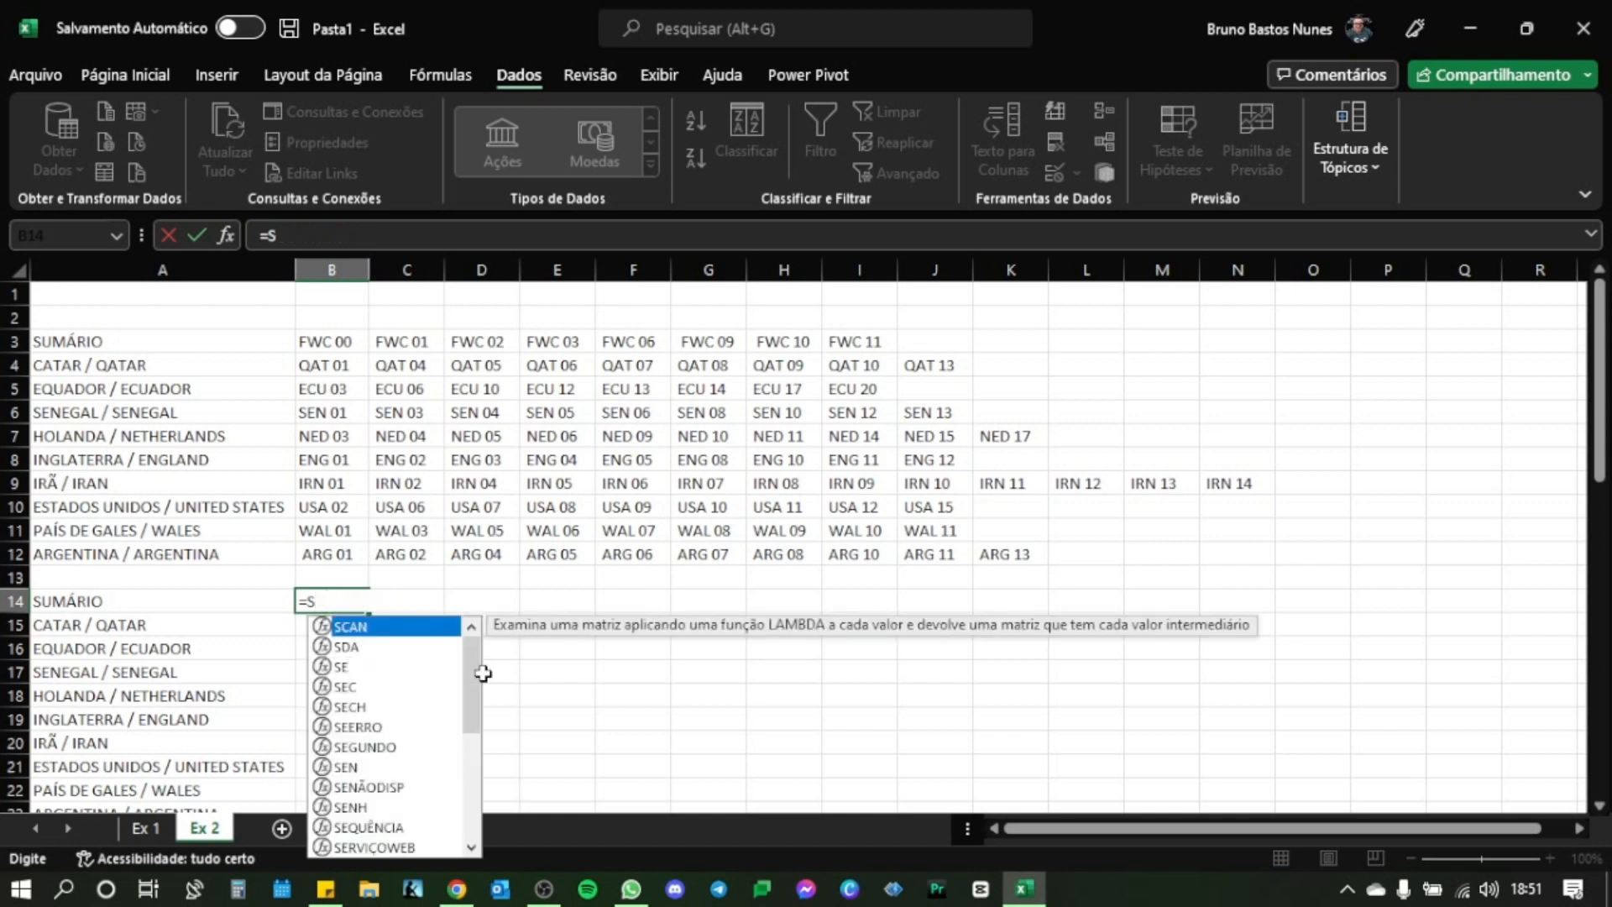
# Enter the formula =SUBSTITUIR(B3;" ";"") in cell B14 to remove the spaces from the code in B3
pyautogui.write('UB')
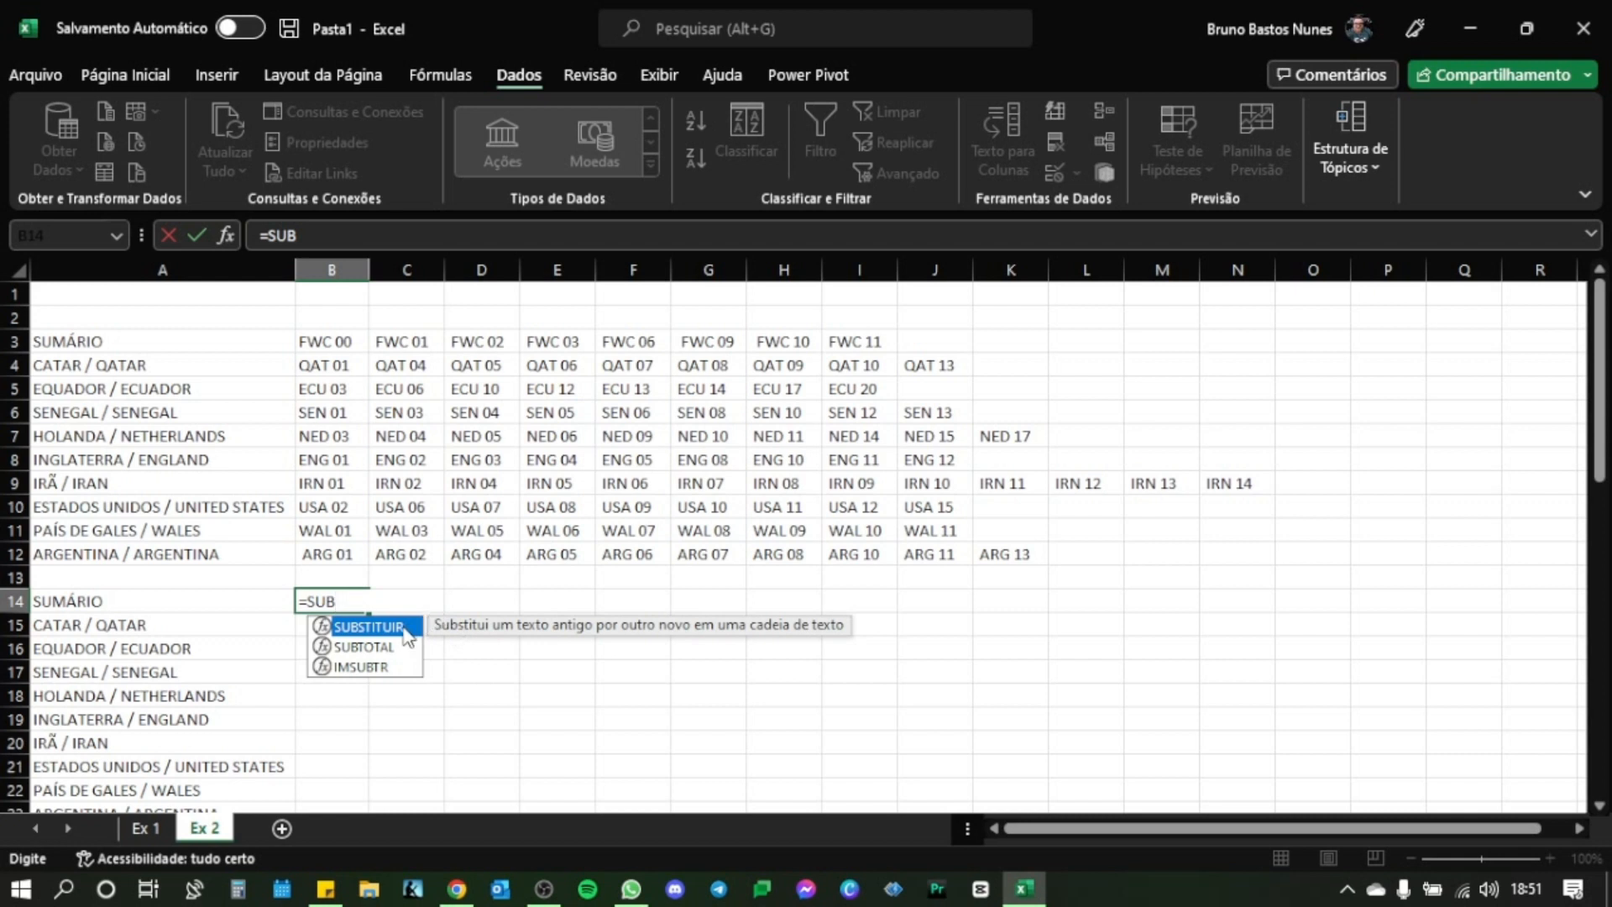
pyautogui.press('Tab')
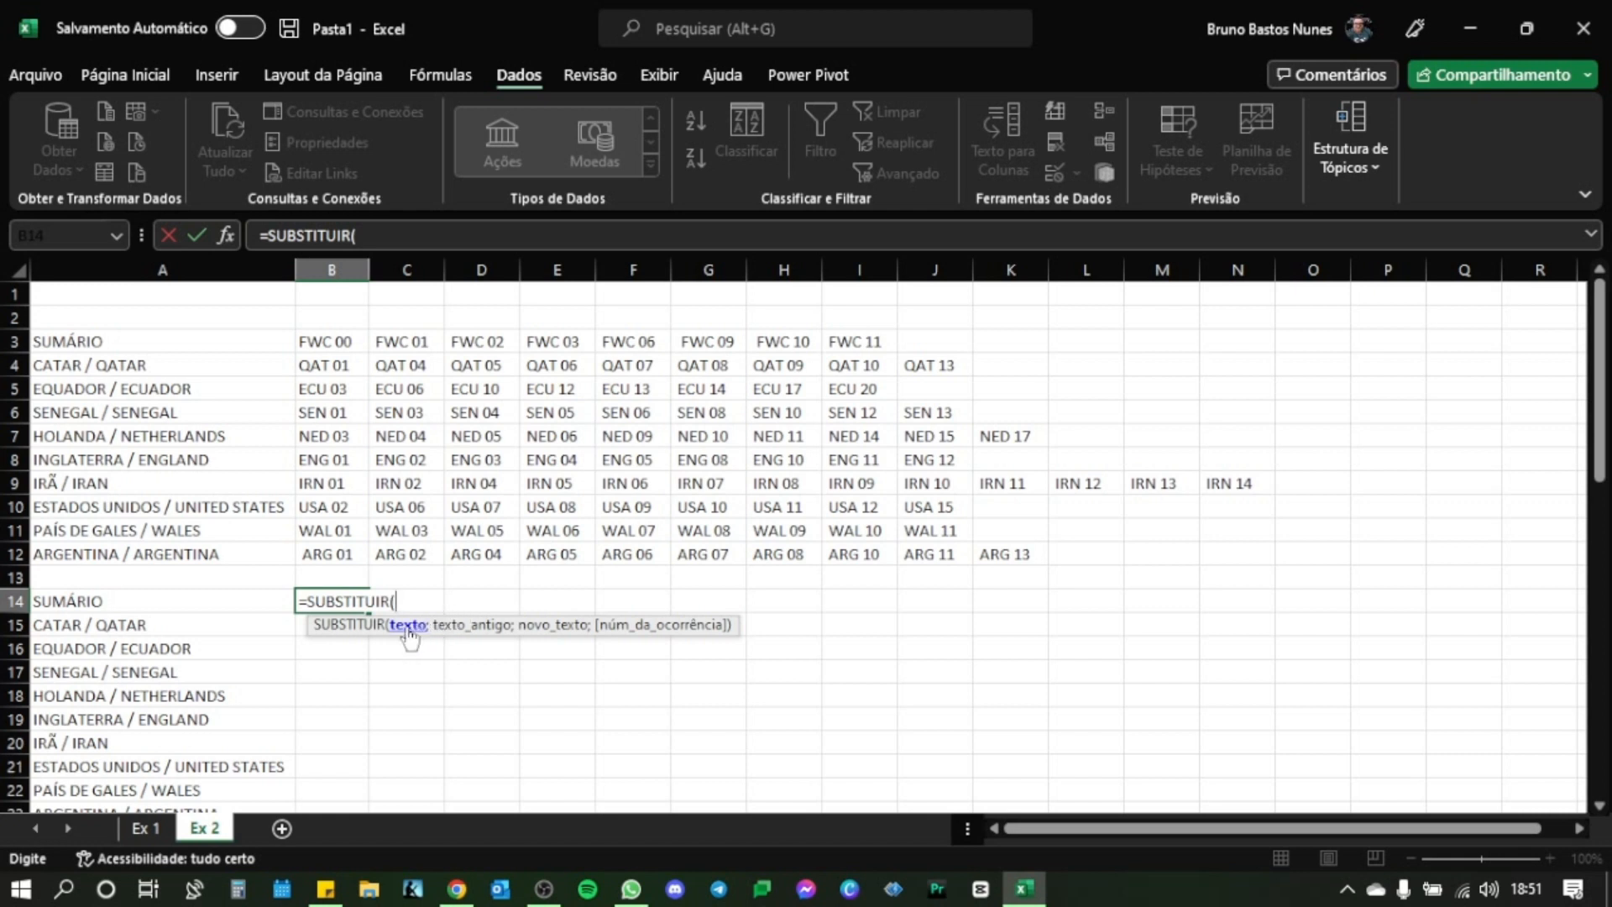
pyautogui.click(327, 344)
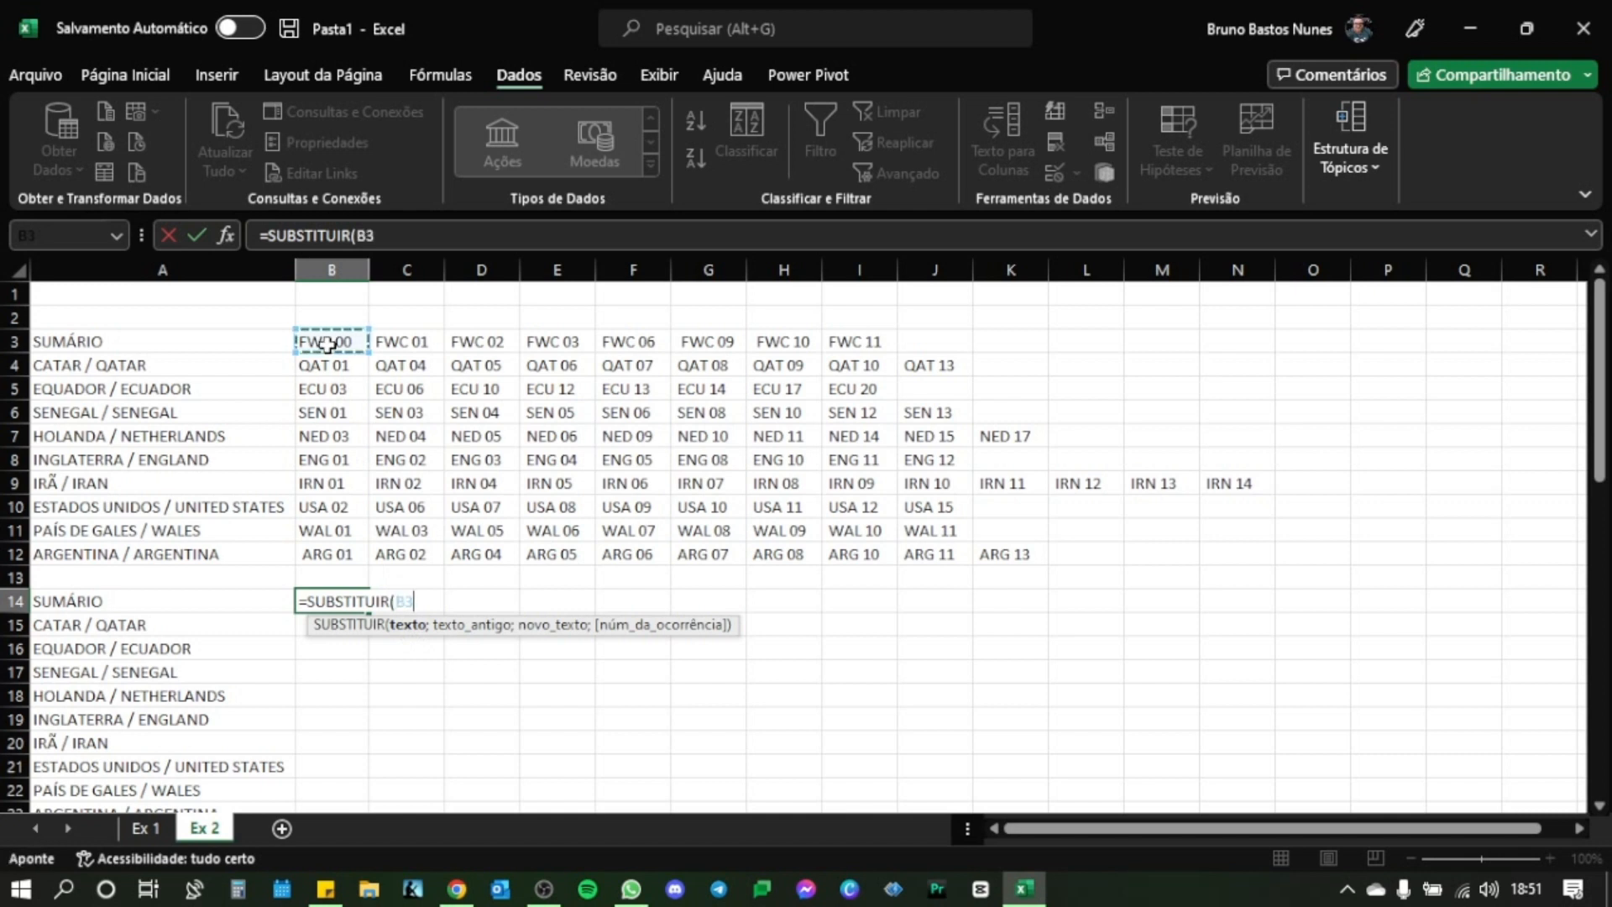
pyautogui.write(';')
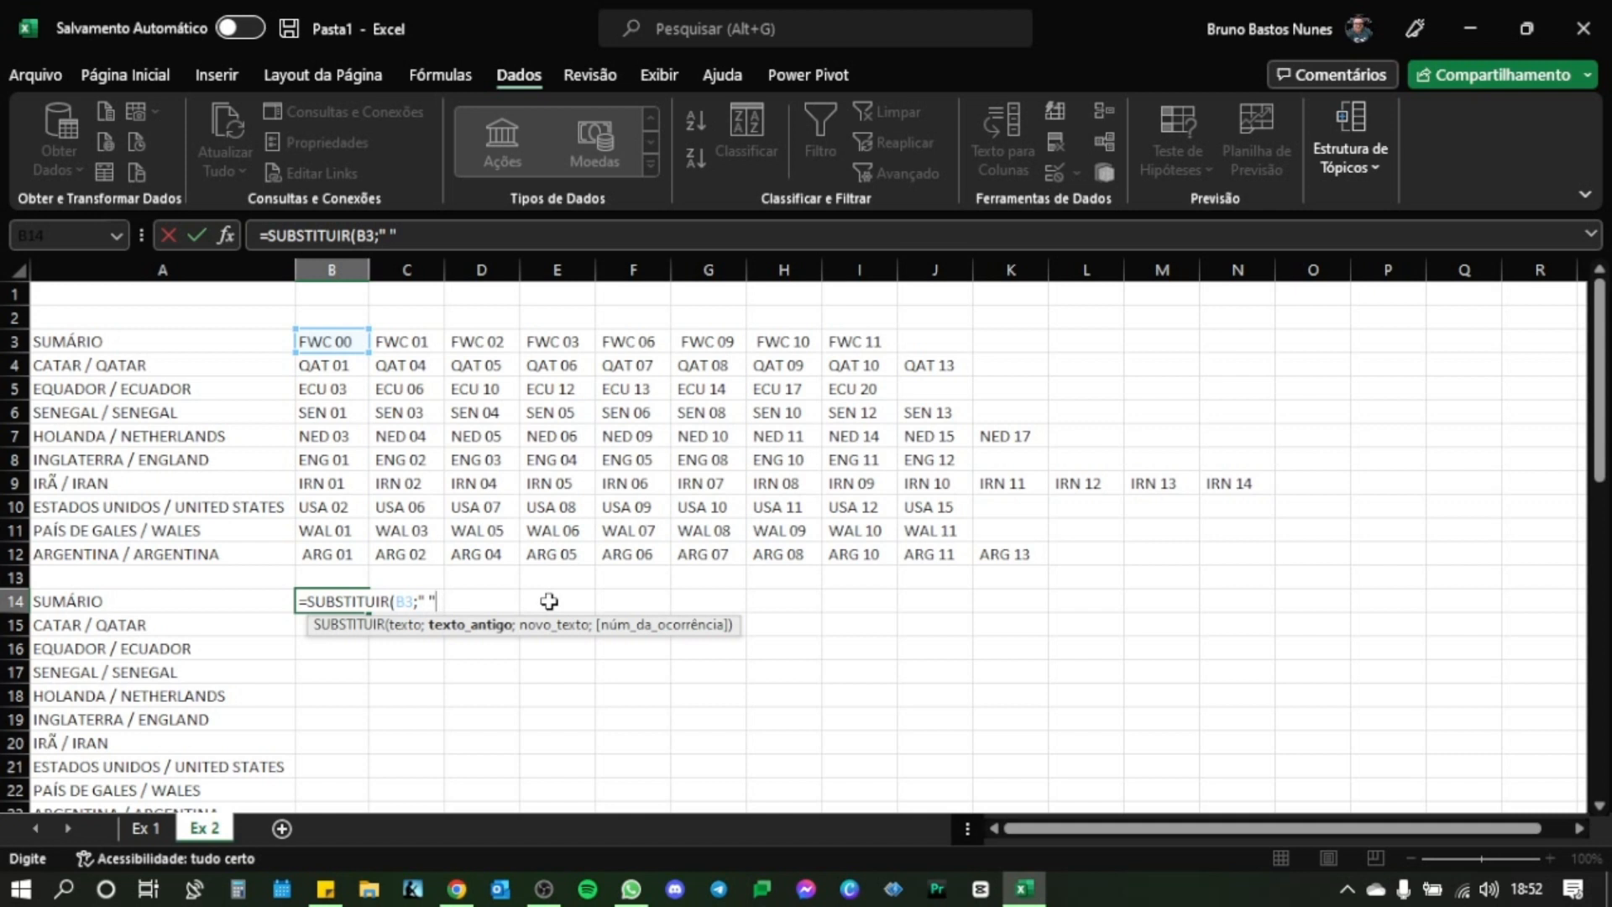
pyautogui.write(';')
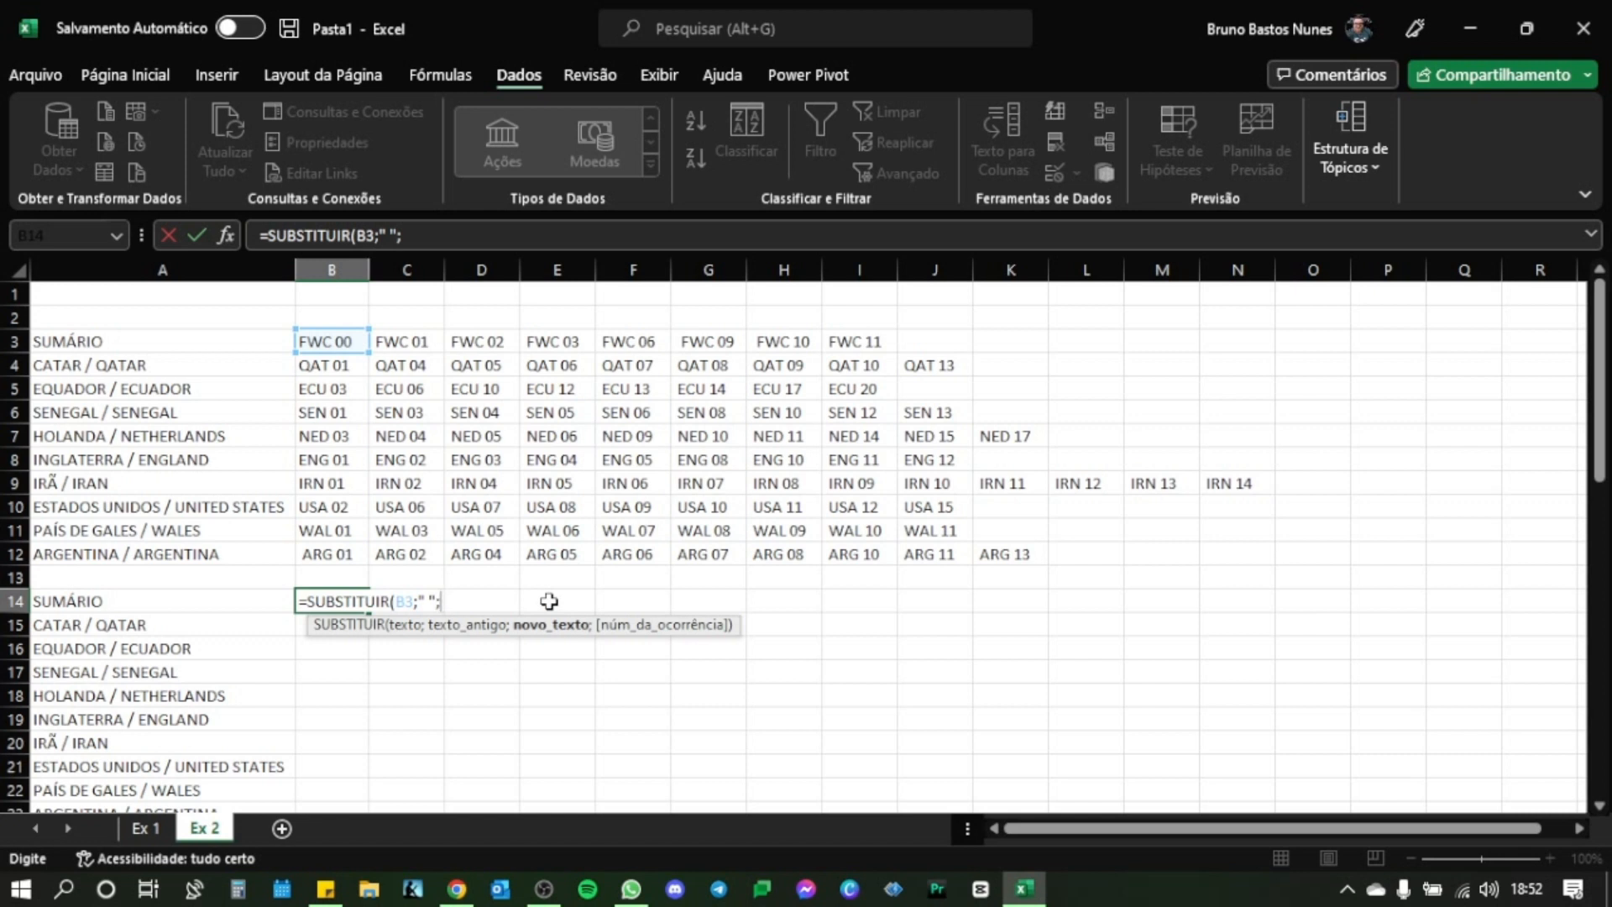
pyautogui.write('""')
pyautogui.write(')')
pyautogui.press('Left')
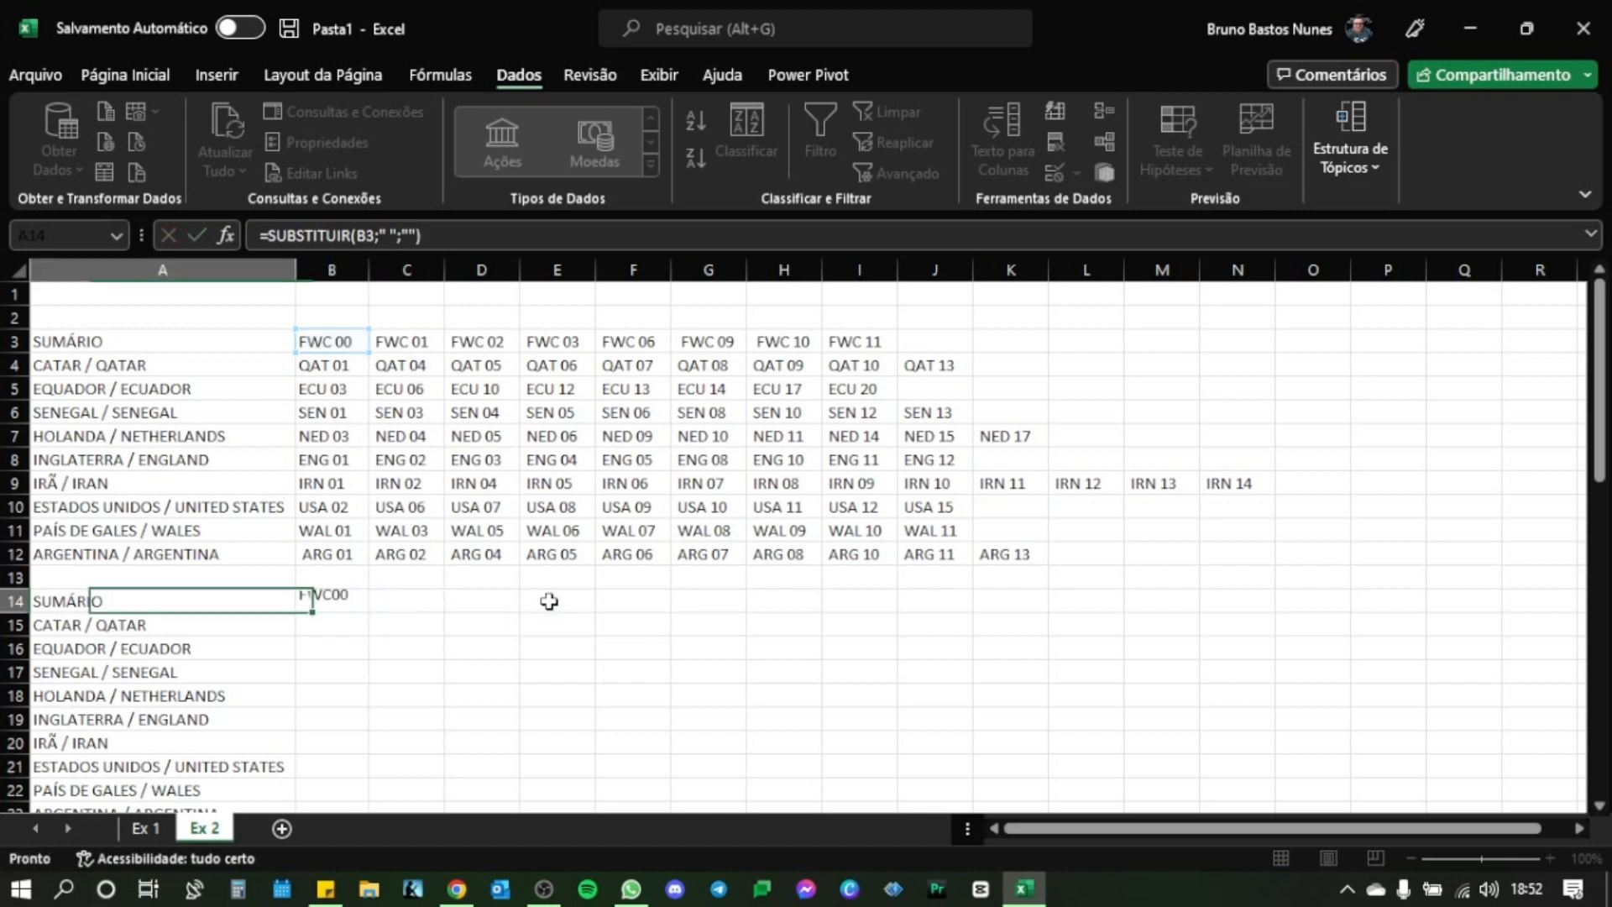
pyautogui.press('Right')
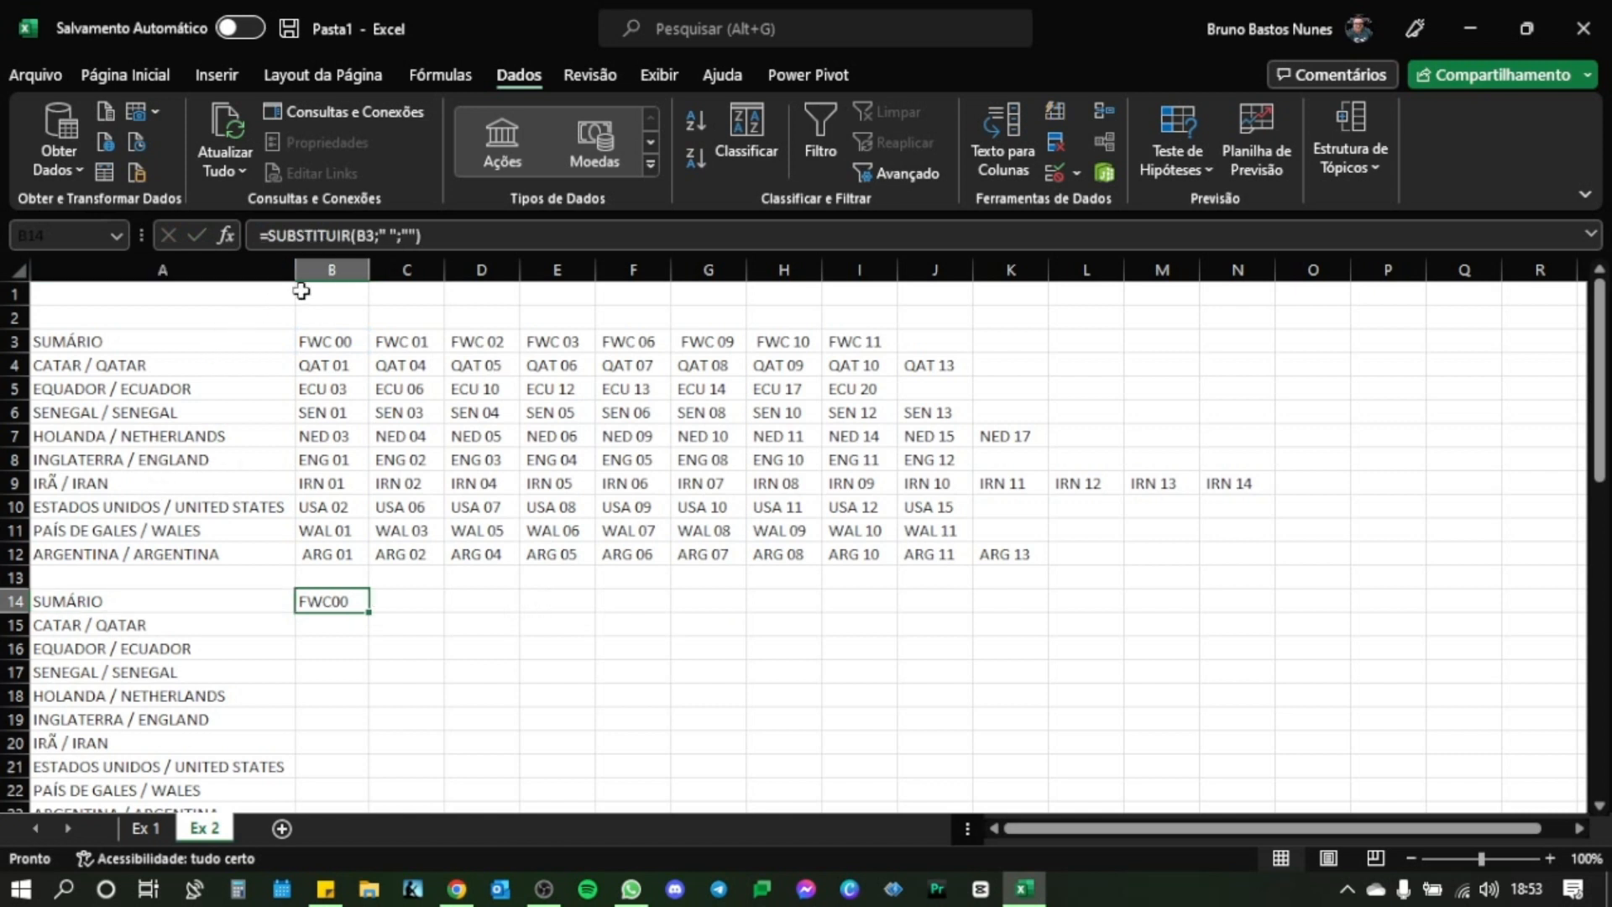
# Examine the arguments of the SUBSTITUIR formula in B14 and compare its result with the source code in B3
pyautogui.click(381, 236)
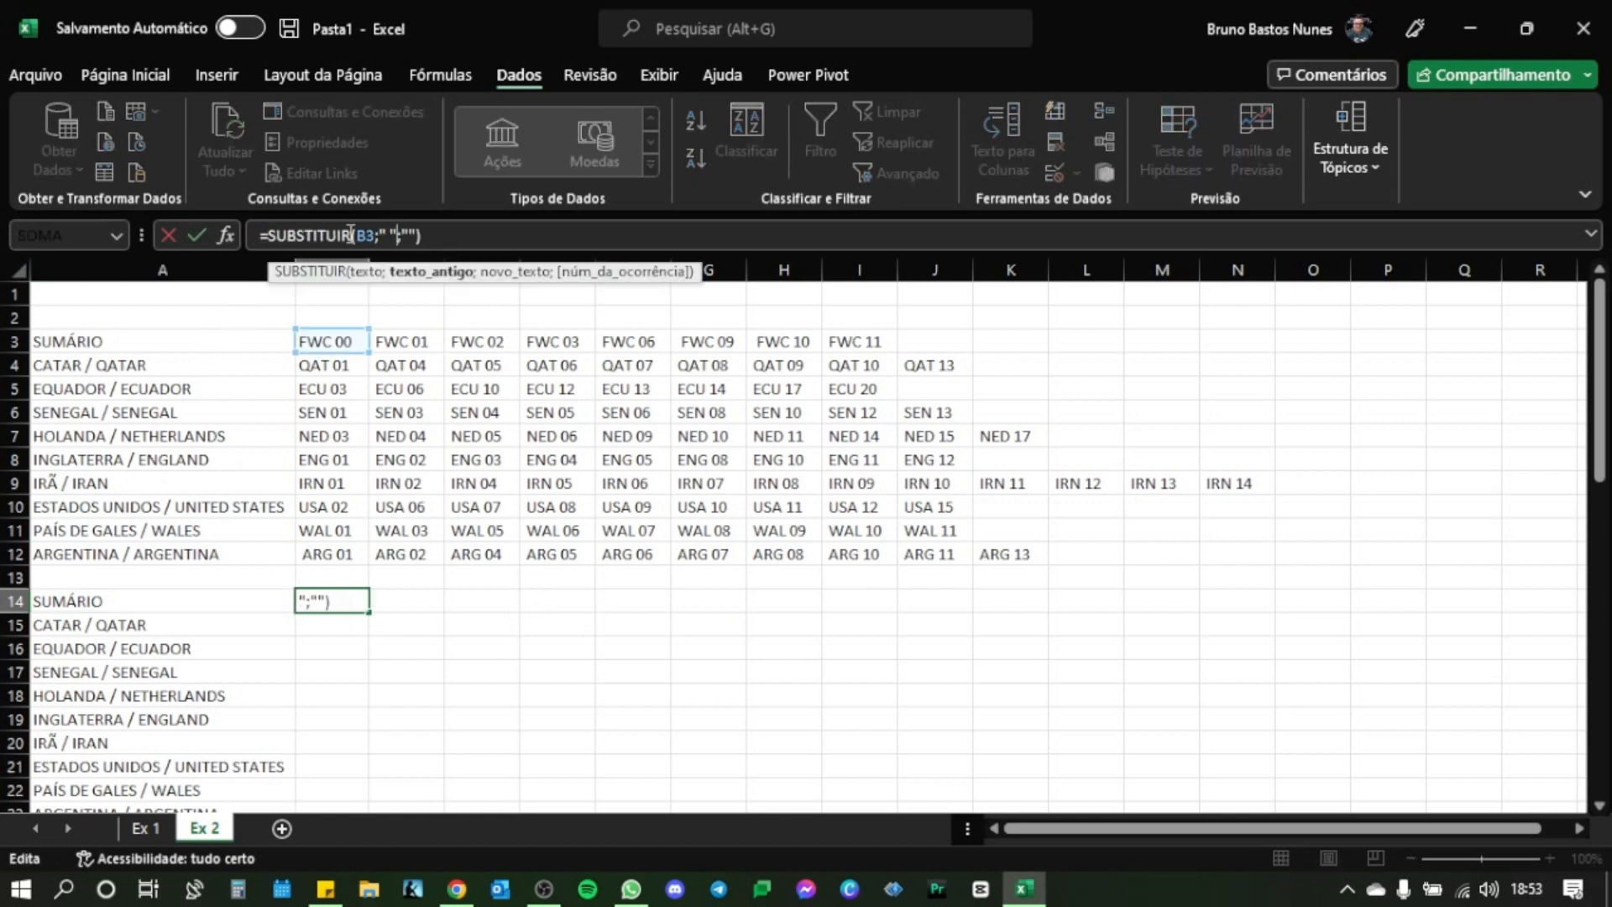
pyautogui.press('F2')
pyautogui.press('BackSpace')
pyautogui.write('-')
pyautogui.moveTo(390, 235); pyautogui.dragTo(382, 235)
pyautogui.click(408, 235)
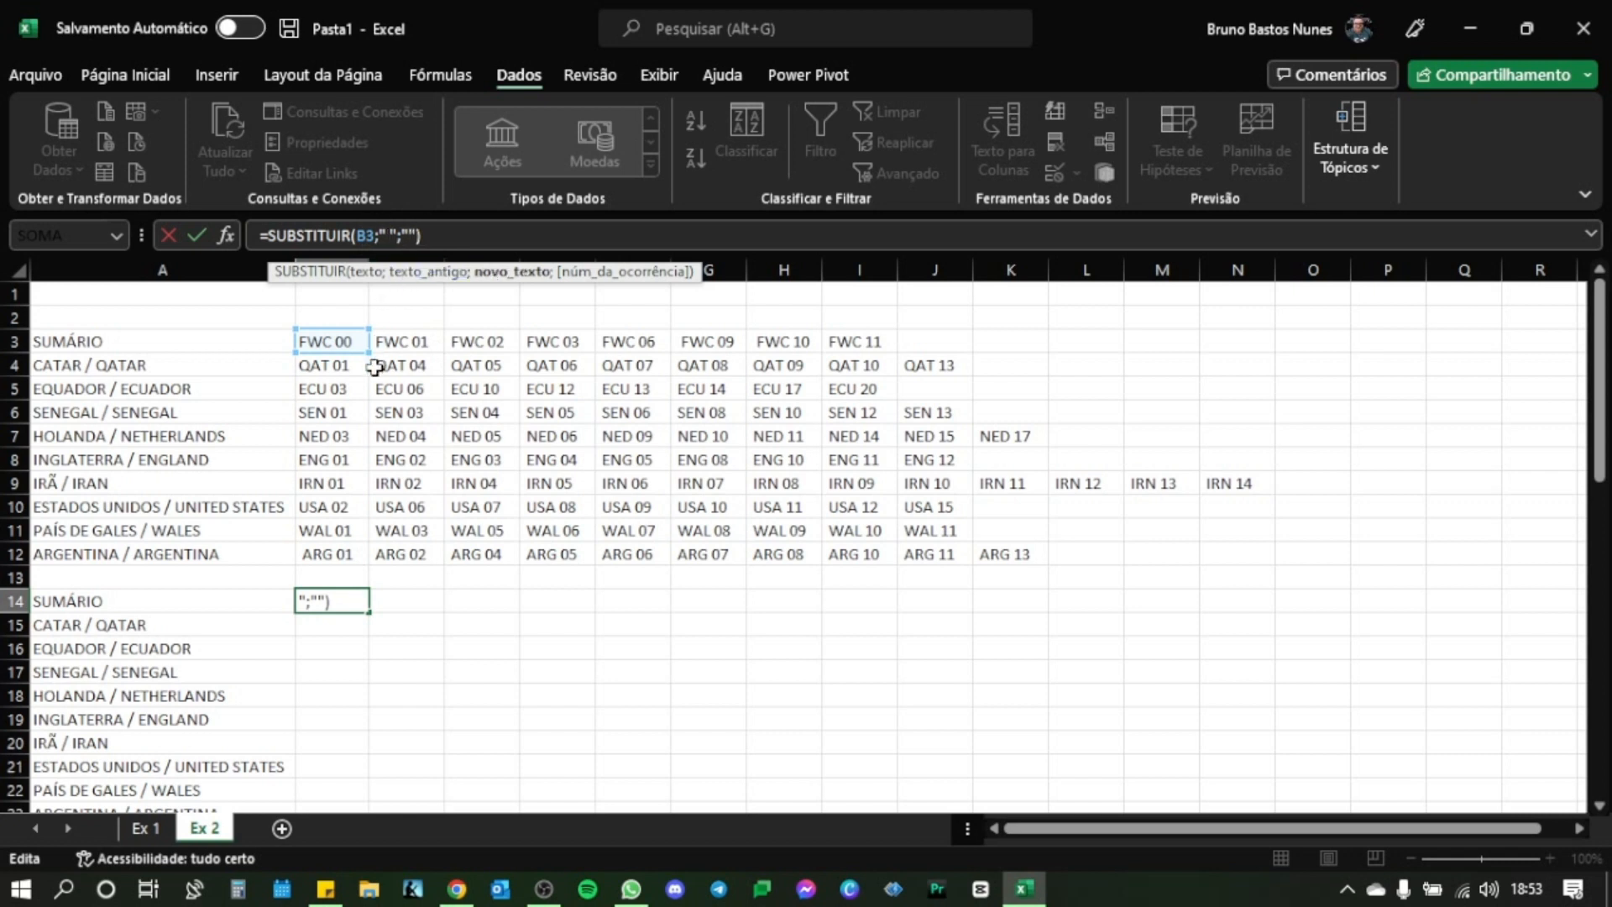
pyautogui.click(447, 229)
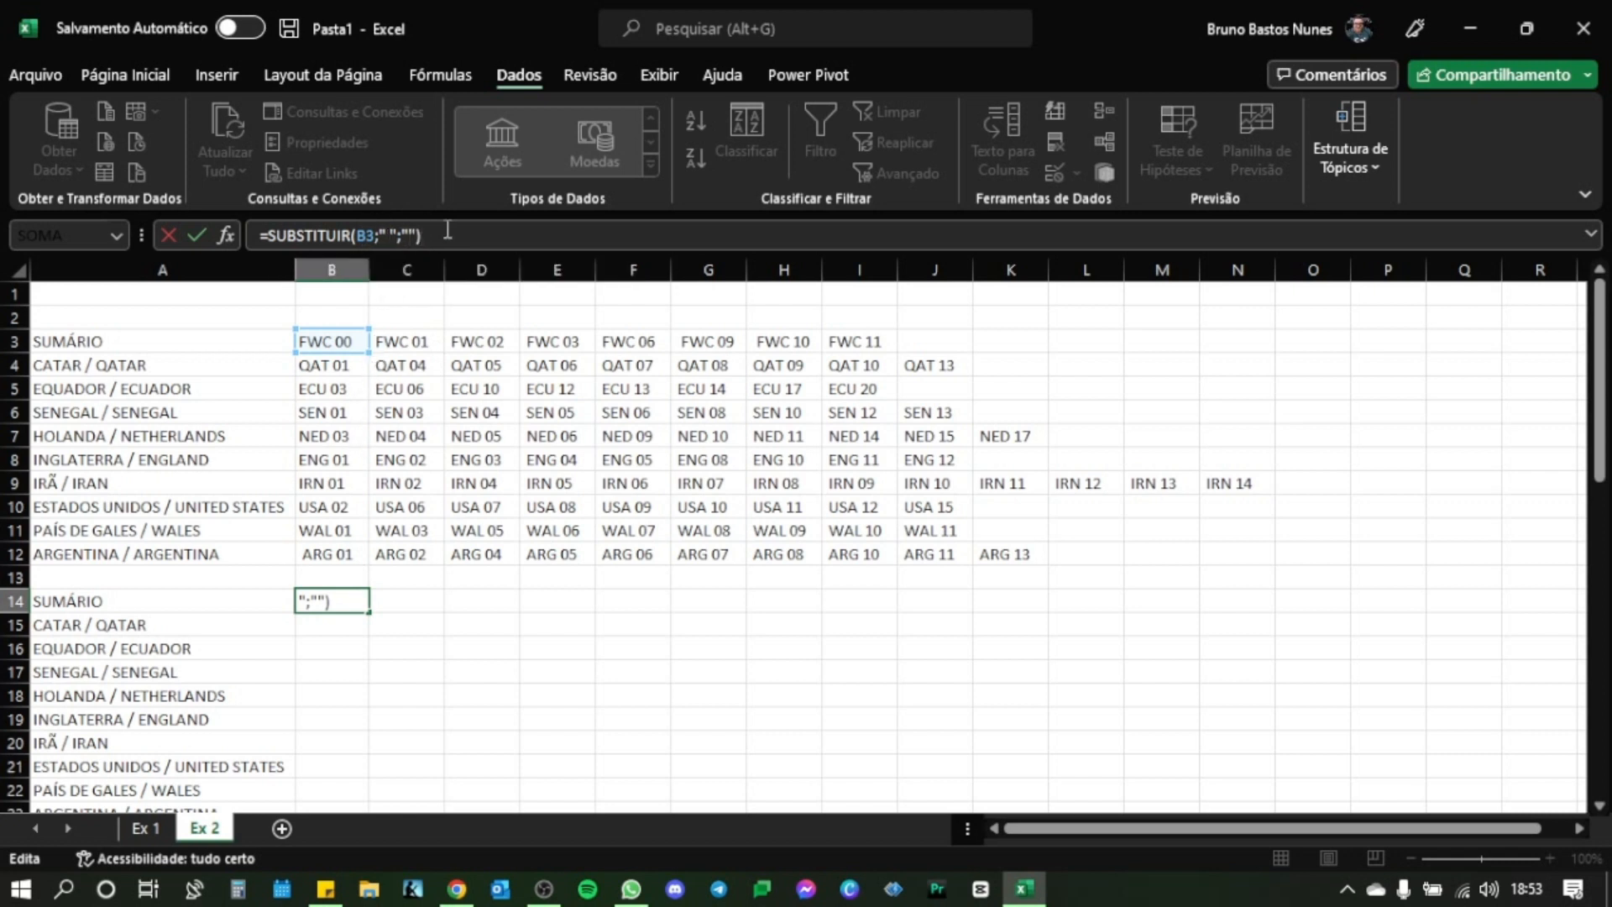
pyautogui.hotkey('ctrl', 'Return')
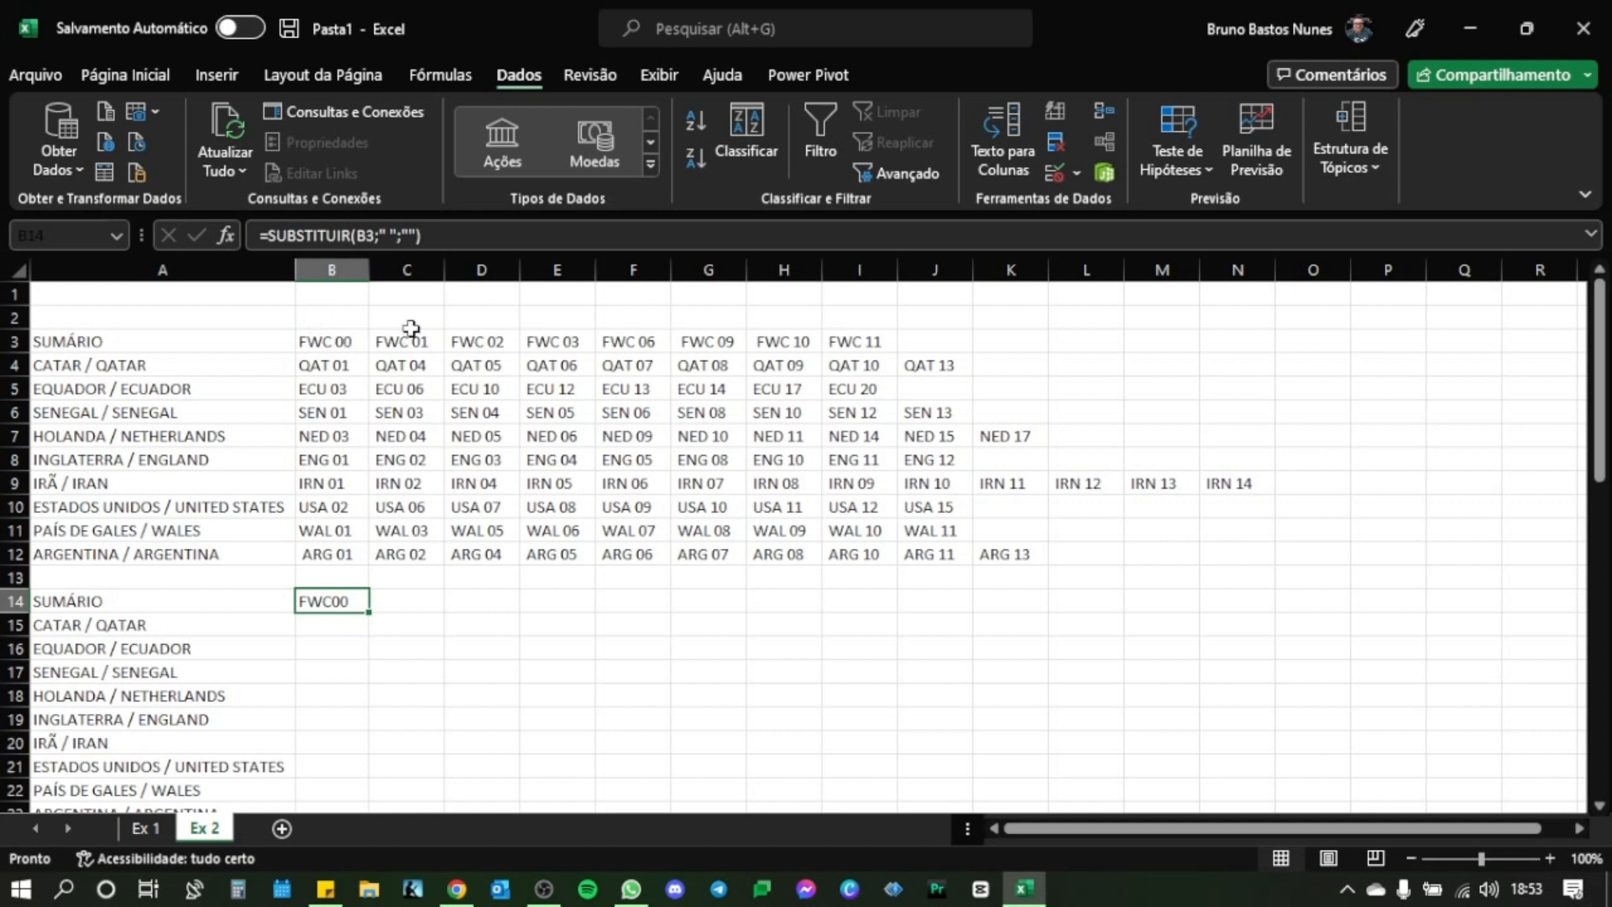
pyautogui.click(344, 356)
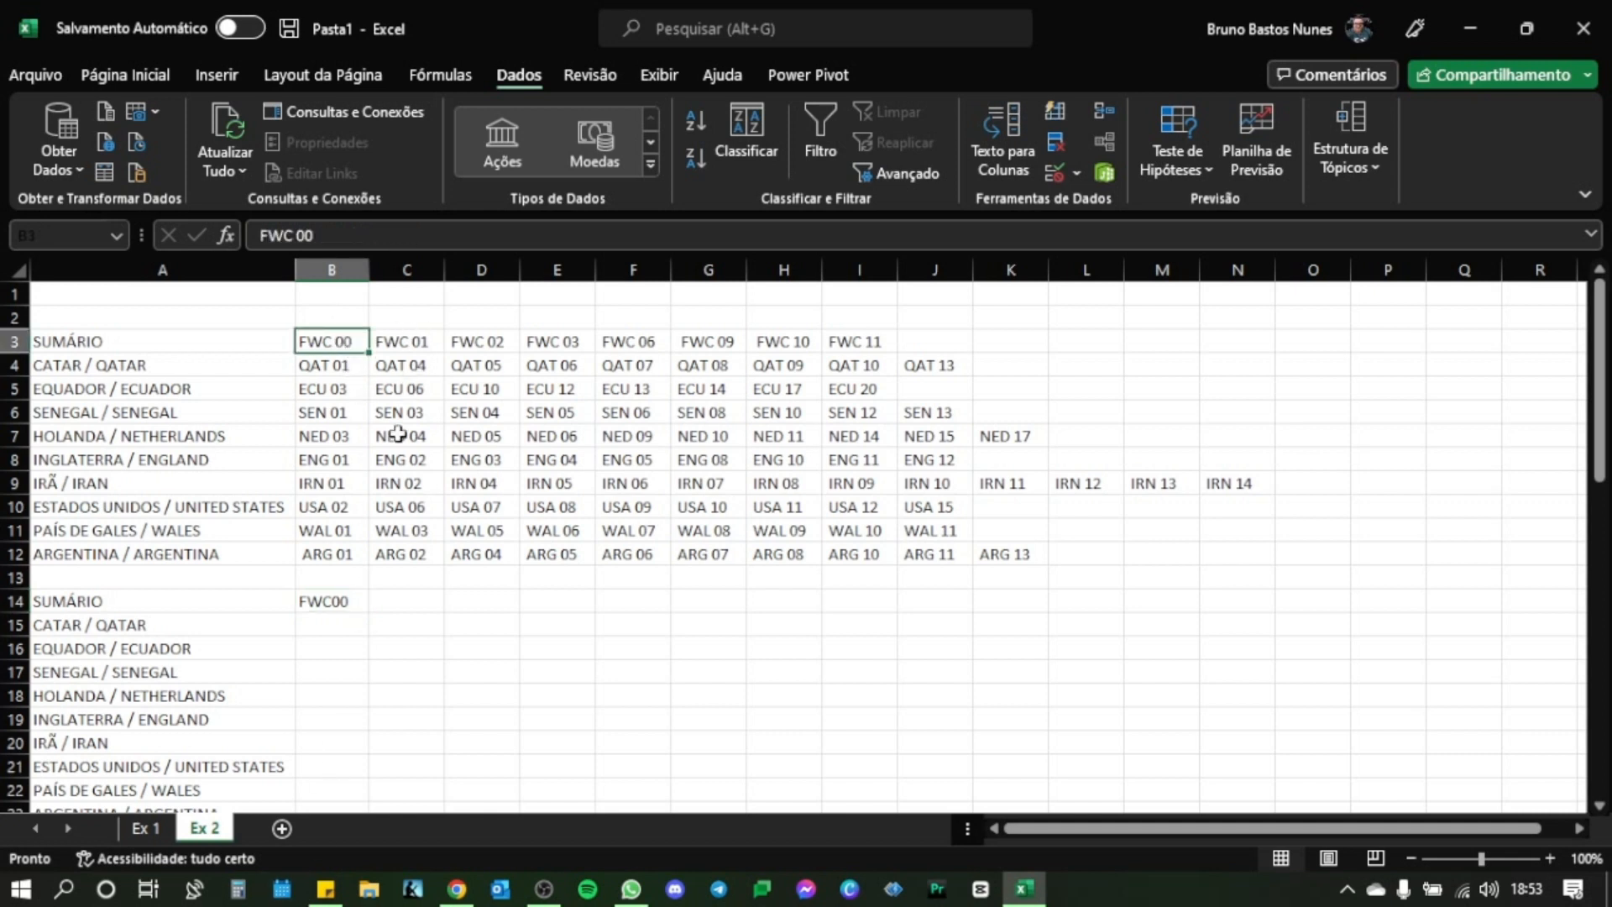
pyautogui.click(361, 602)
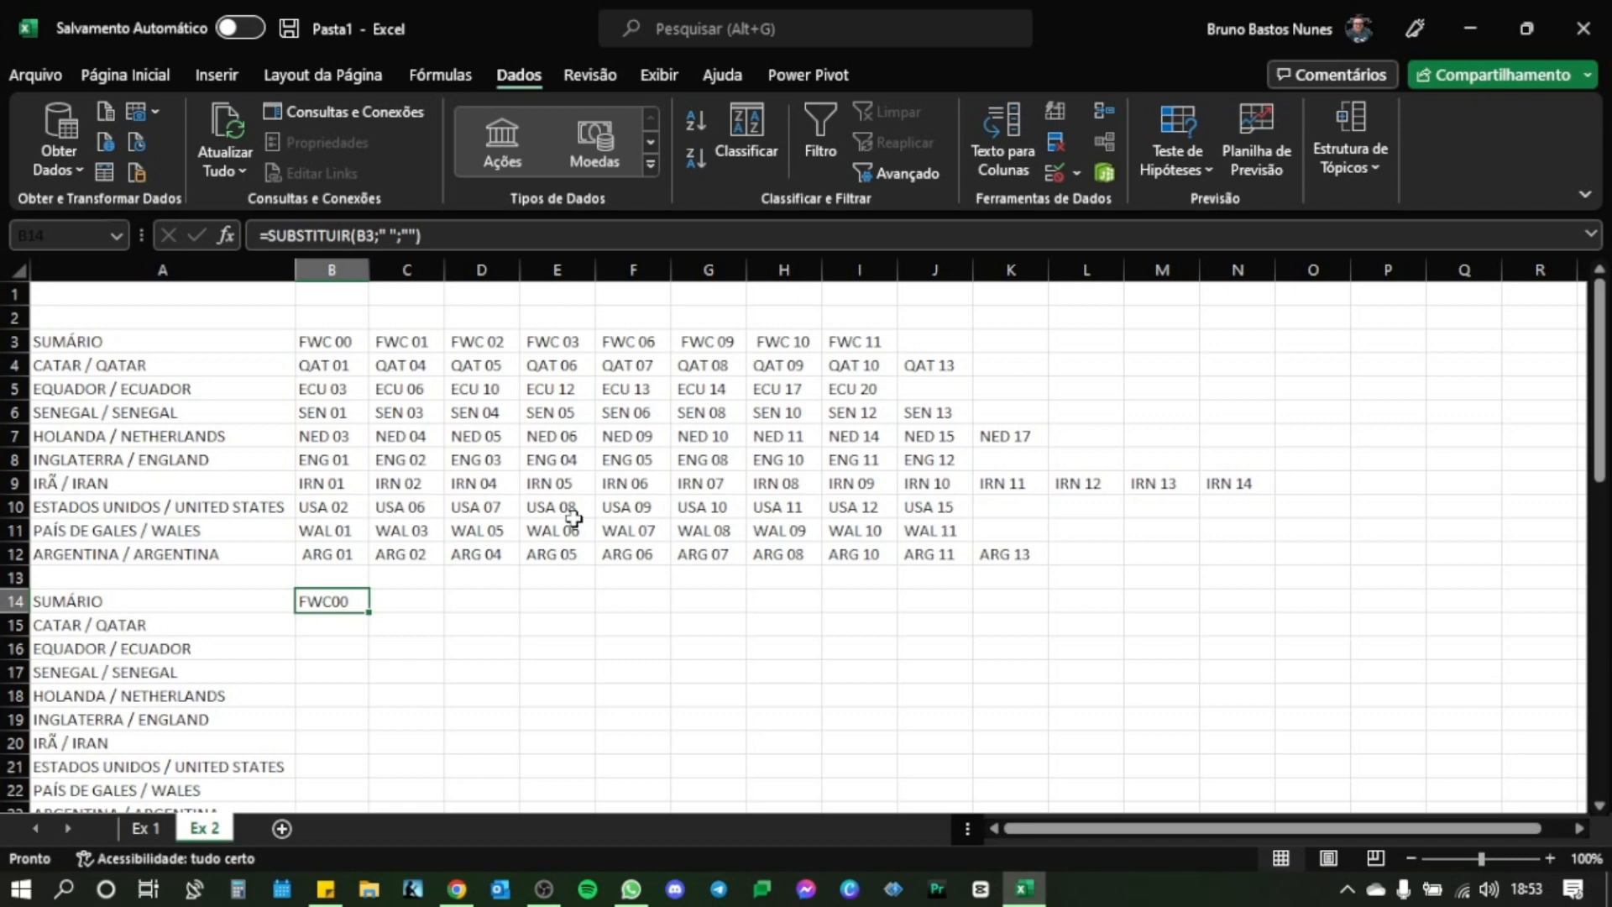
# Fill the SUBSTITUIR formula from B14 down to row 23 and across to column N
pyautogui.scroll(-3, 573, 519)
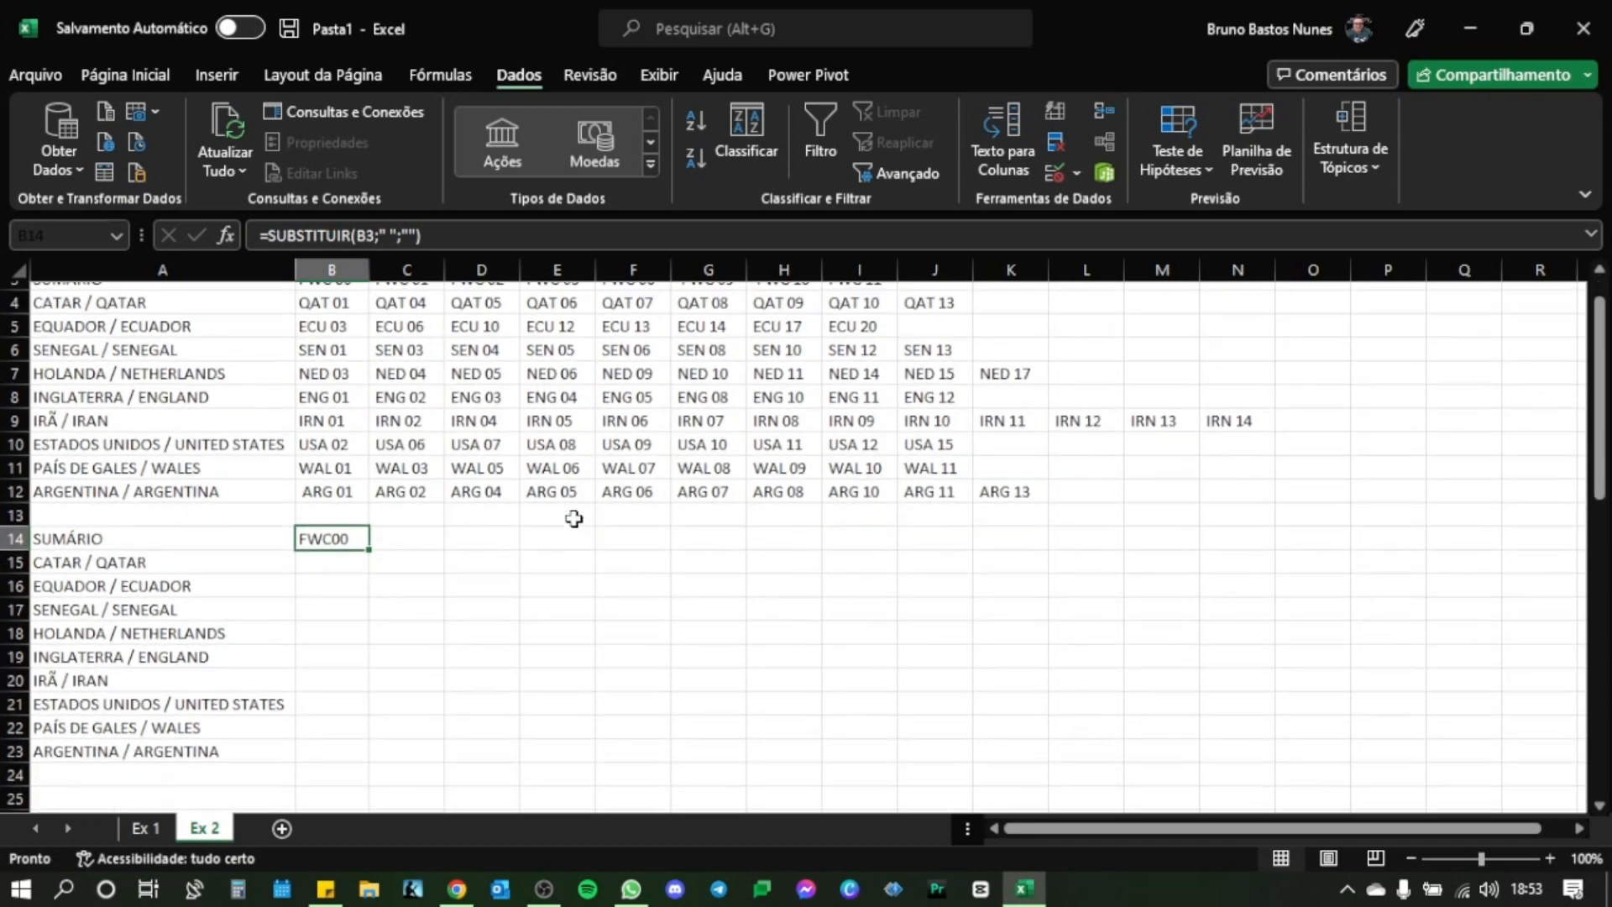
pyautogui.scroll(1, 573, 518)
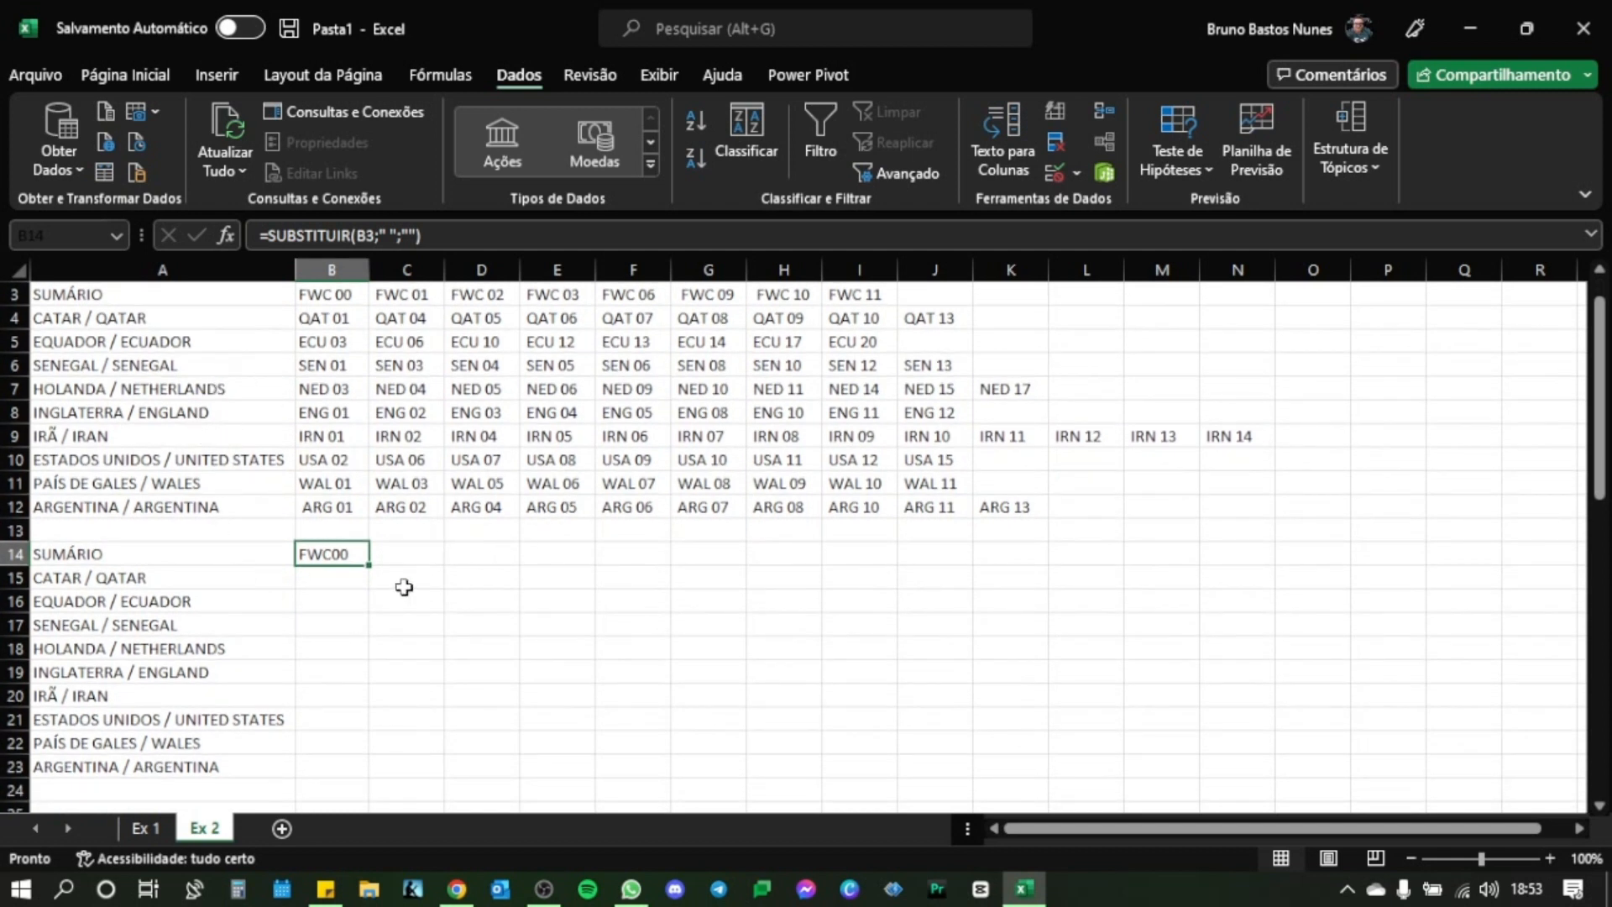
pyautogui.click(412, 555)
pyautogui.click(344, 554)
pyautogui.moveTo(368, 566); pyautogui.dragTo(371, 776)
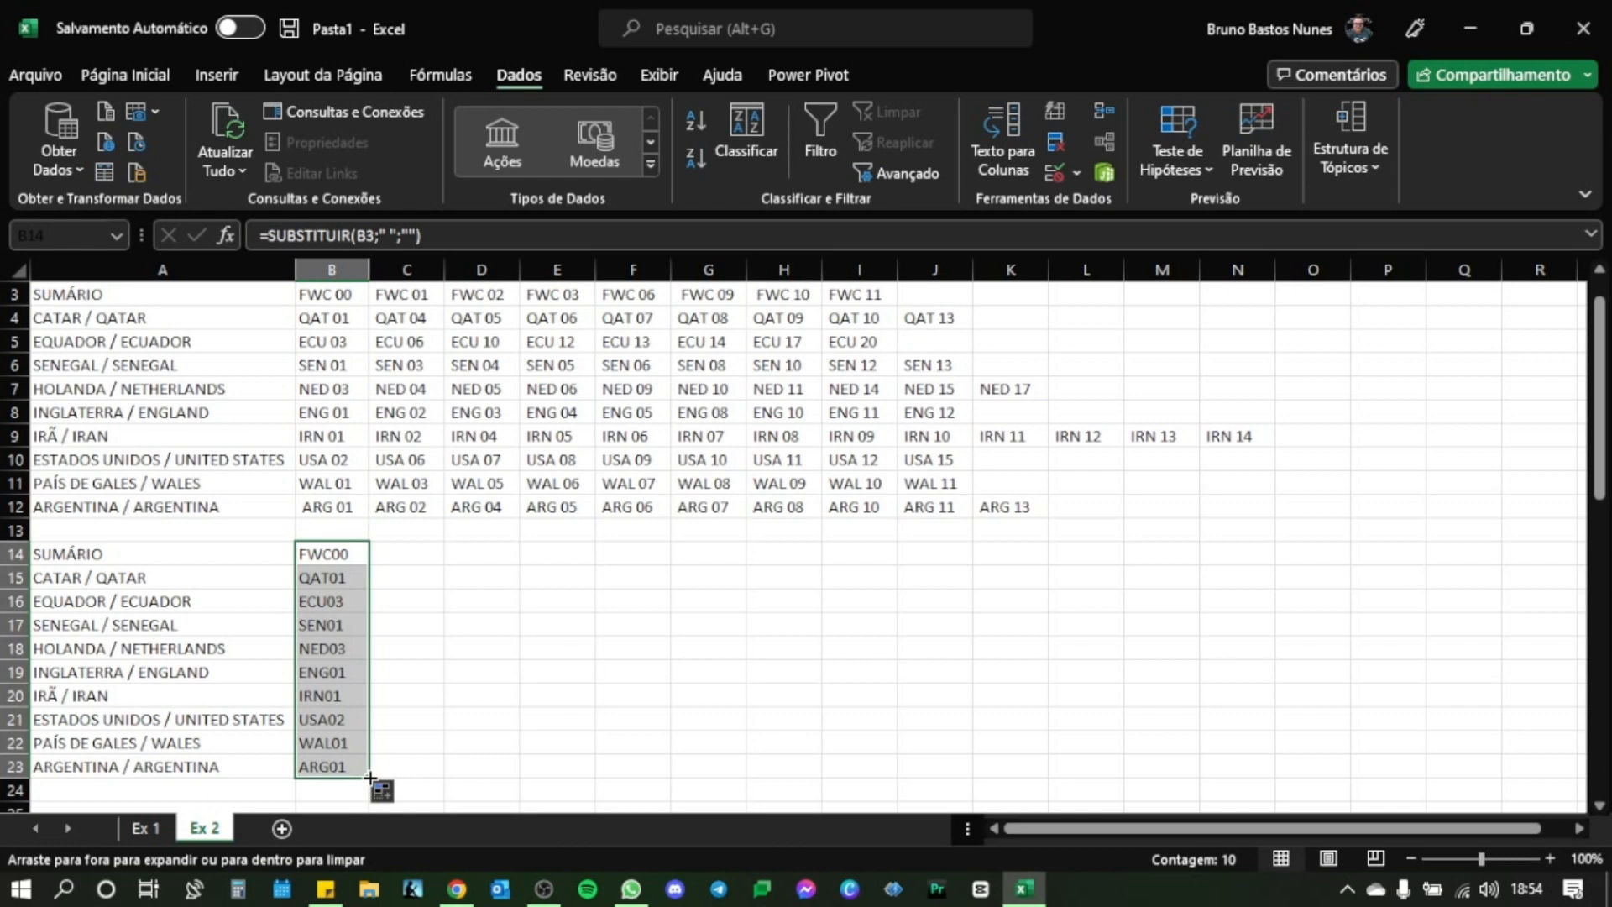
pyautogui.moveTo(370, 778); pyautogui.dragTo(1264, 767)
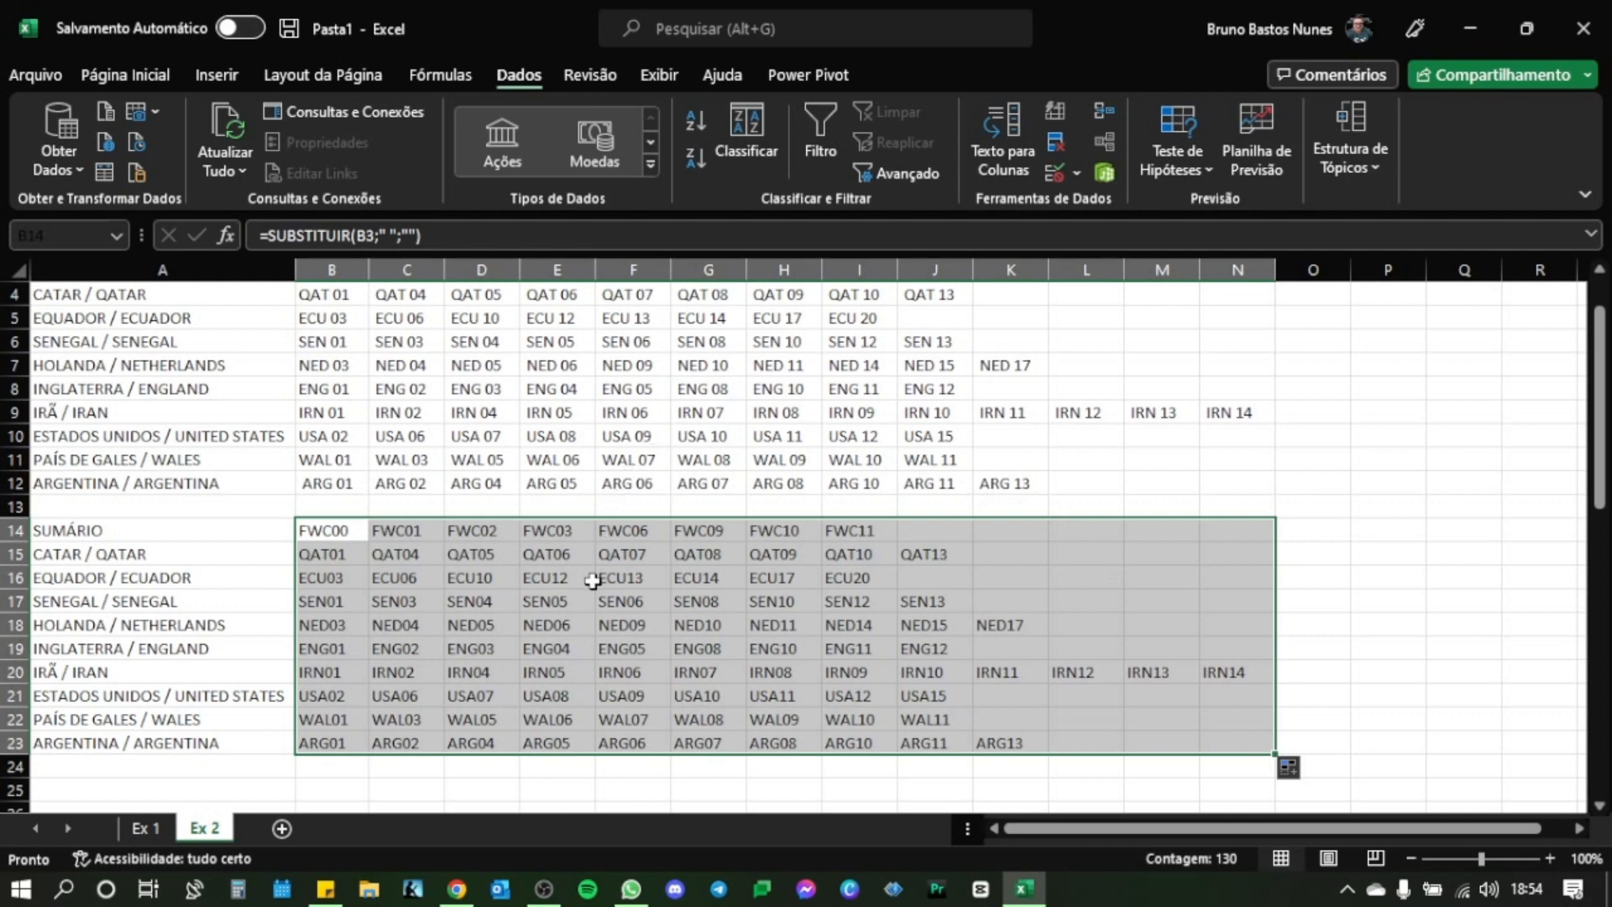
pyautogui.scroll(-2, 593, 581)
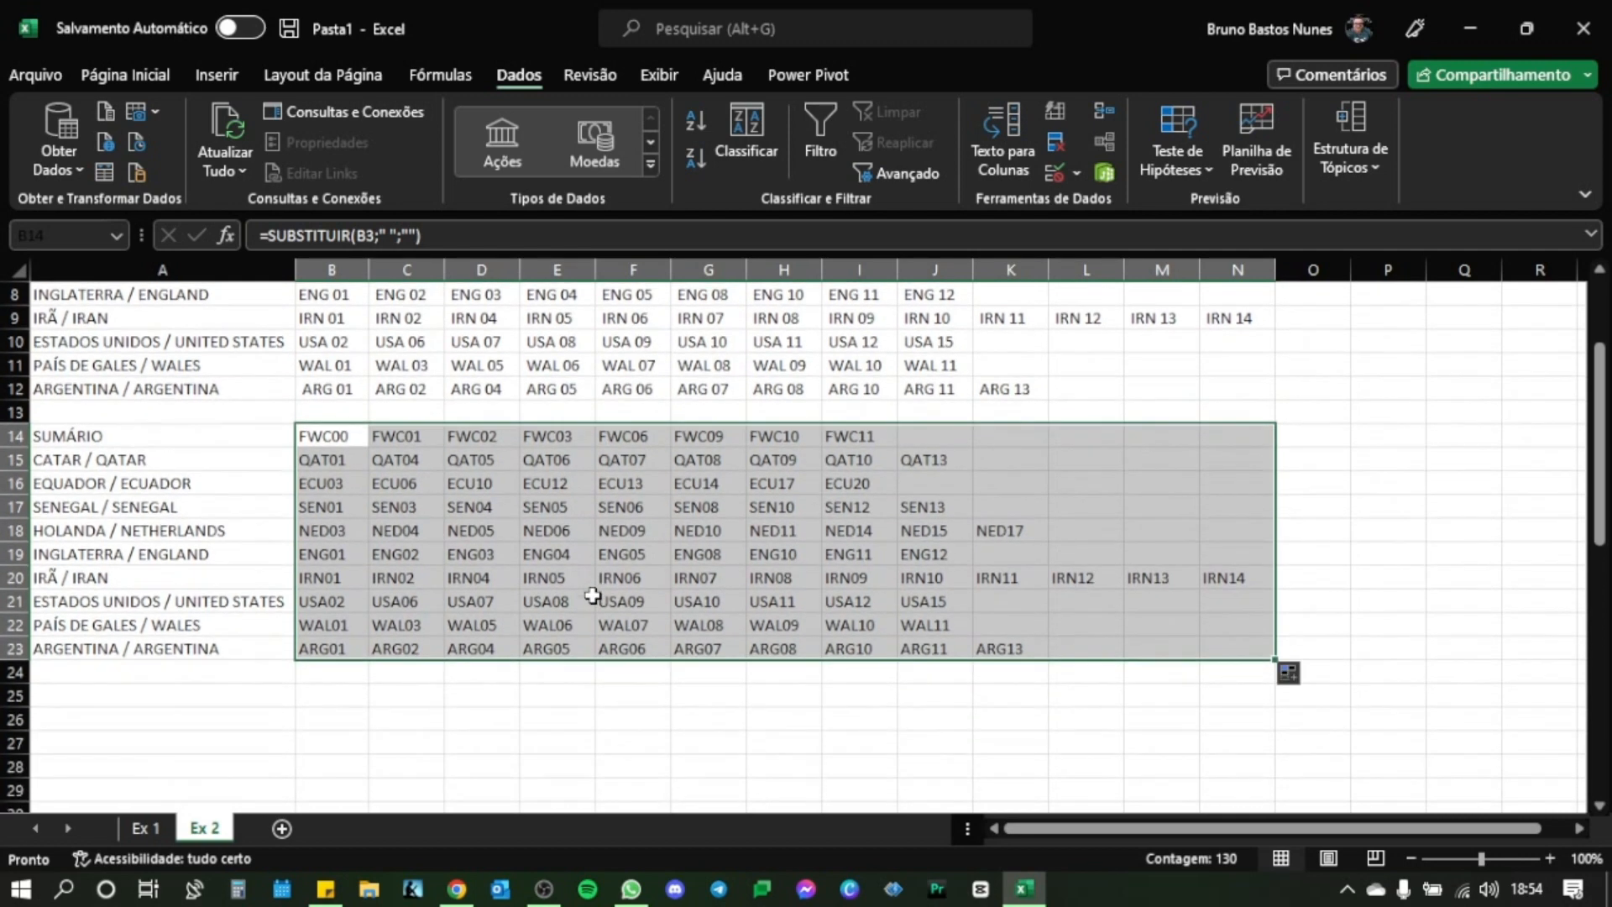
pyautogui.scroll(2, 593, 595)
pyautogui.scroll(-1, 593, 596)
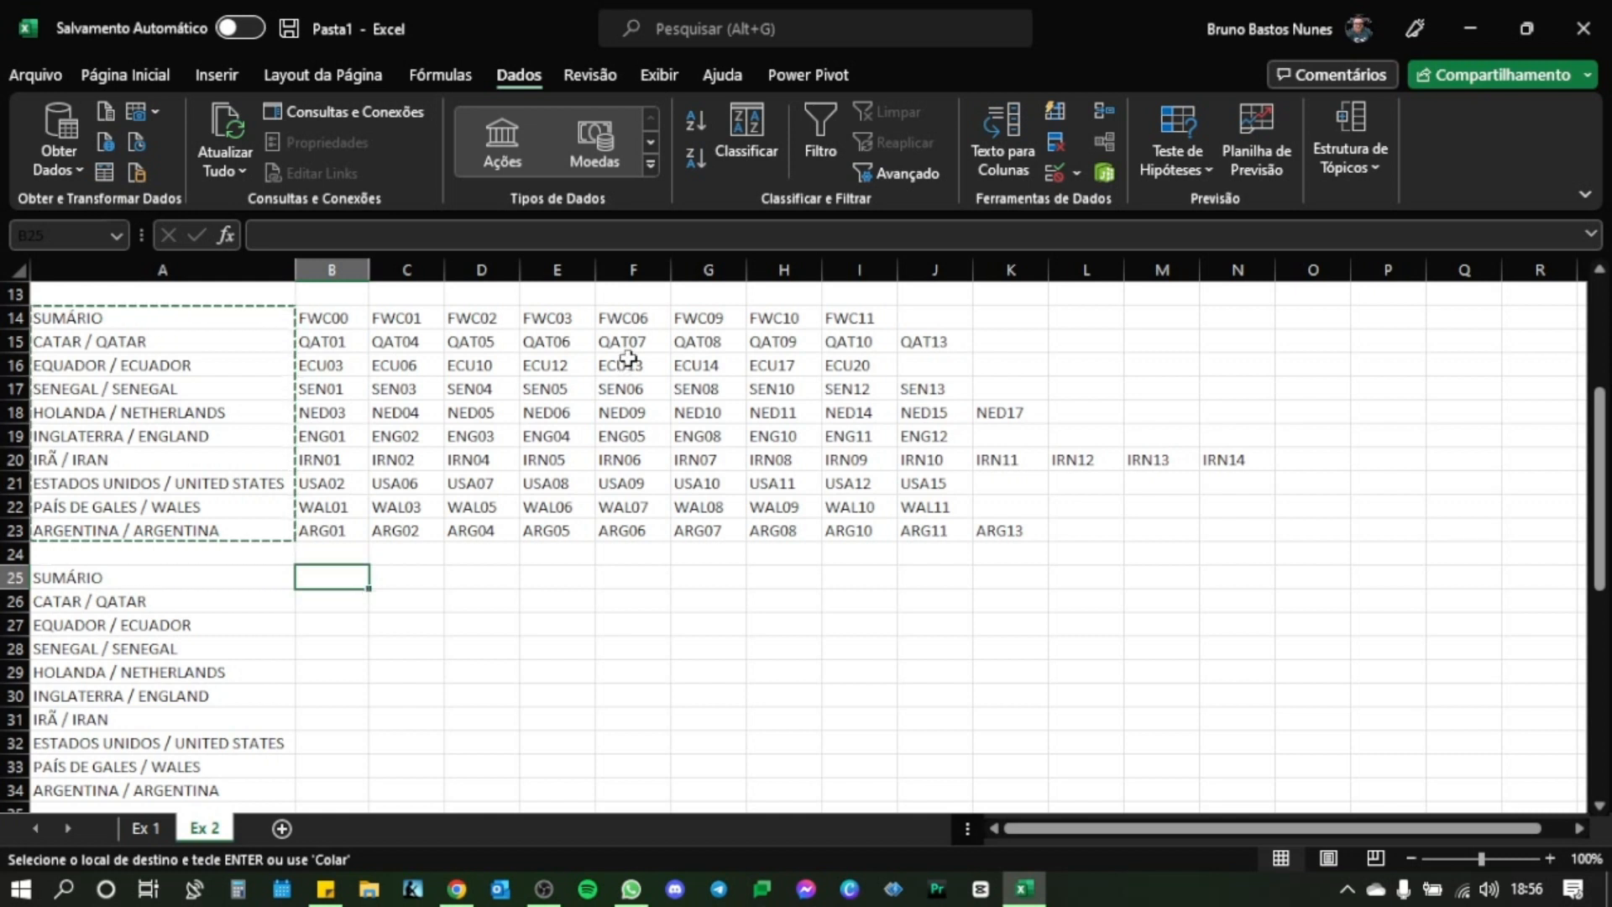
# Enter the formula =ESQUERDA(B14;3) in cell B25 to extract the first three characters of the code in B14
pyautogui.click(352, 323)
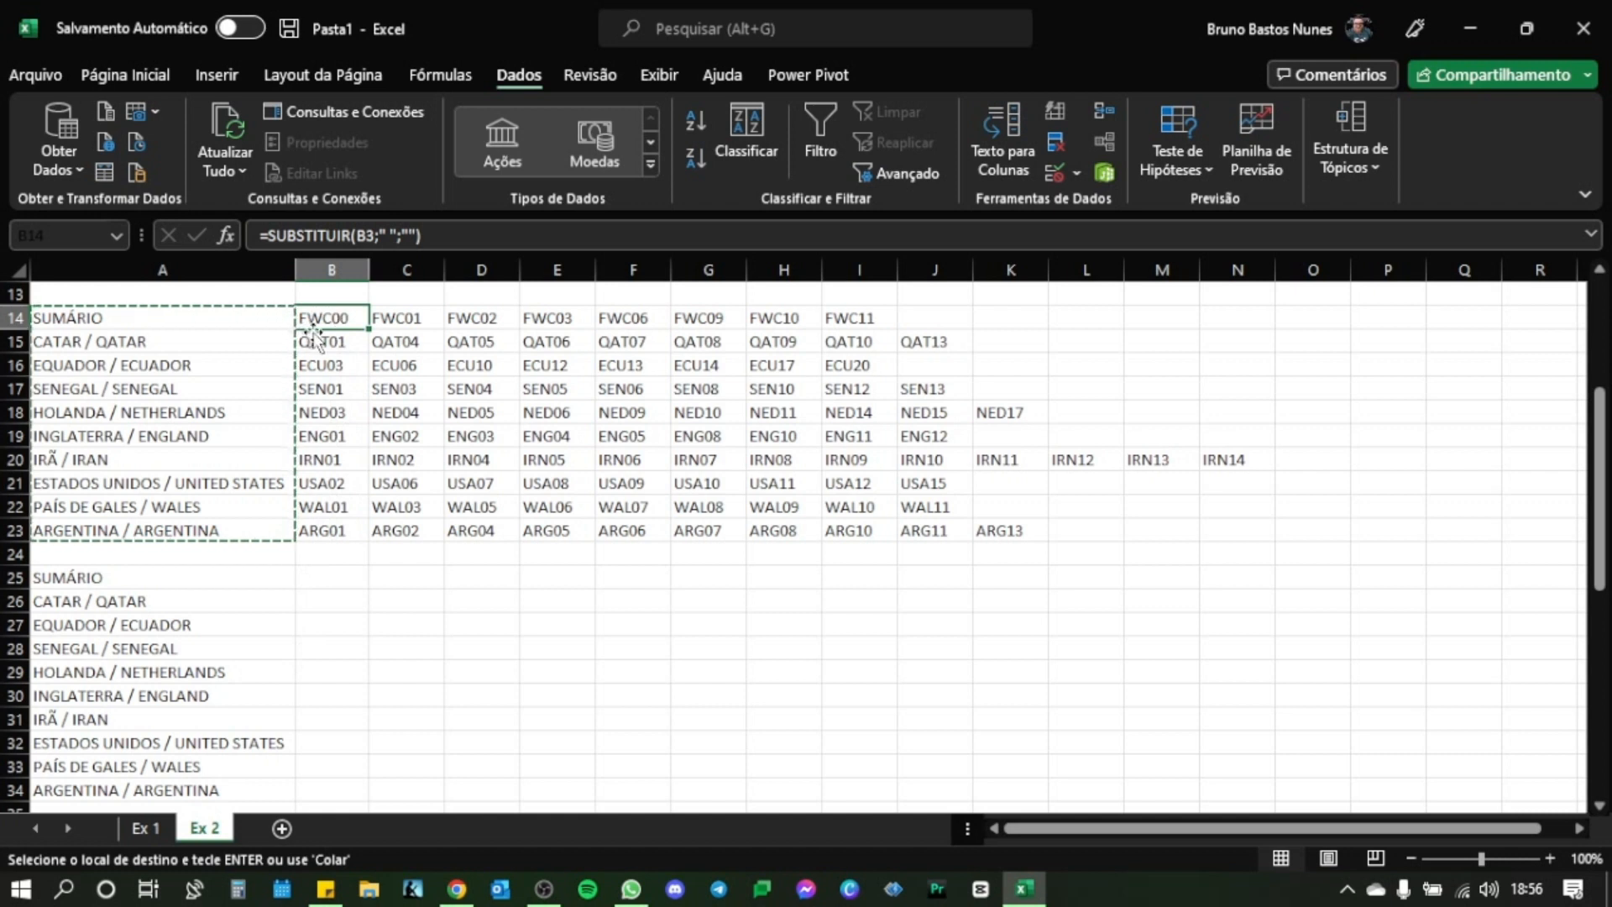
pyautogui.click(329, 576)
pyautogui.press('Escape')
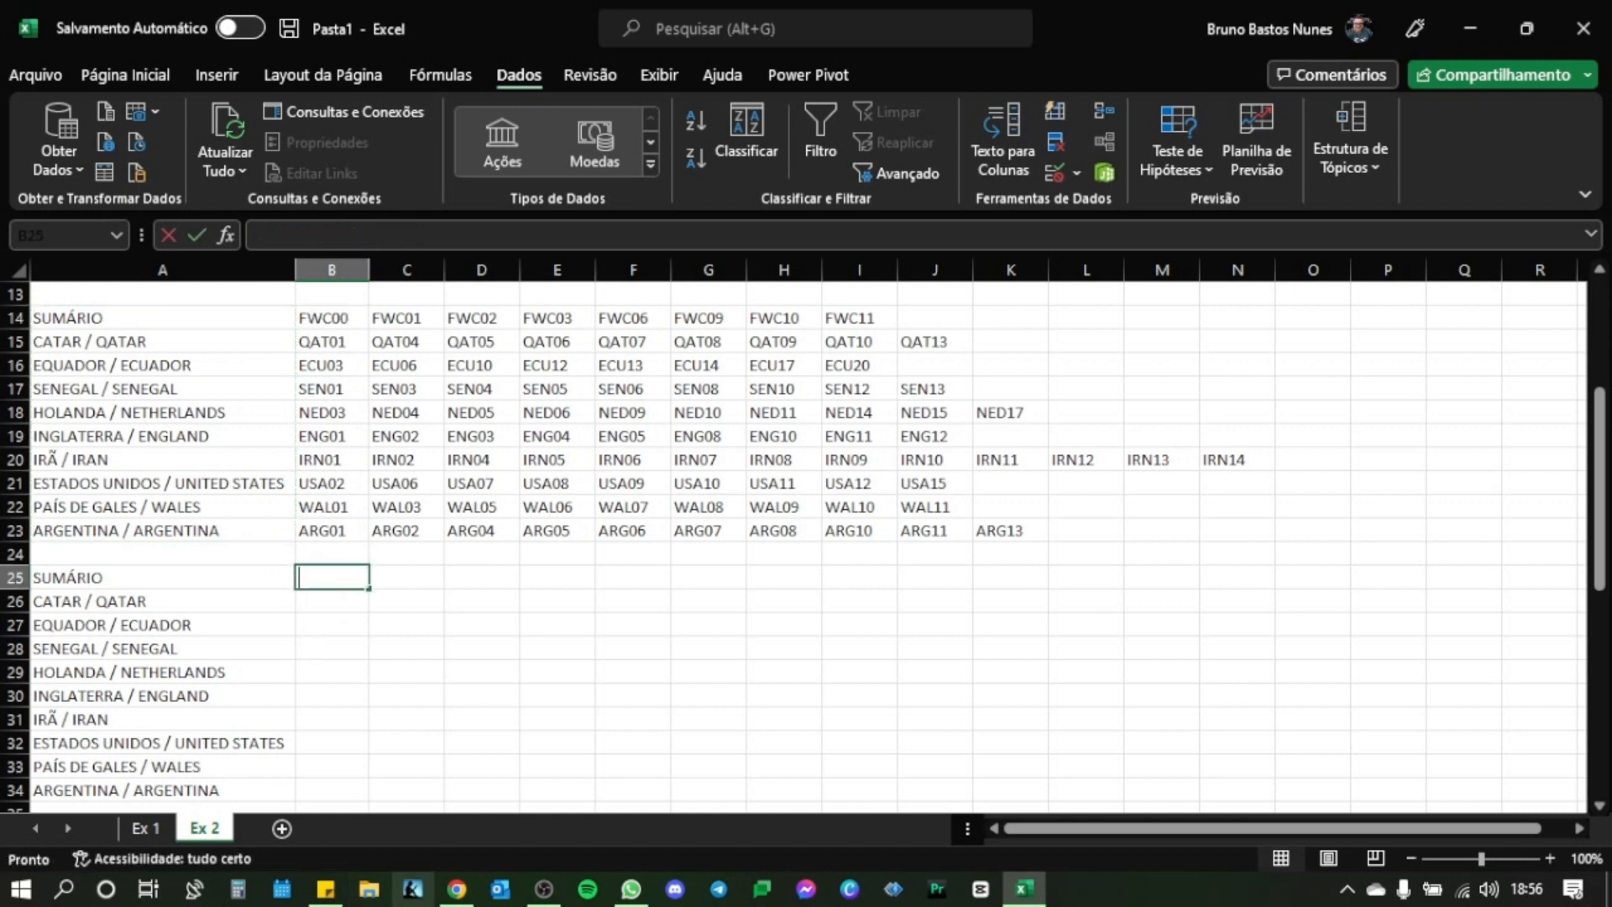
pyautogui.write('=ESQUERDA')
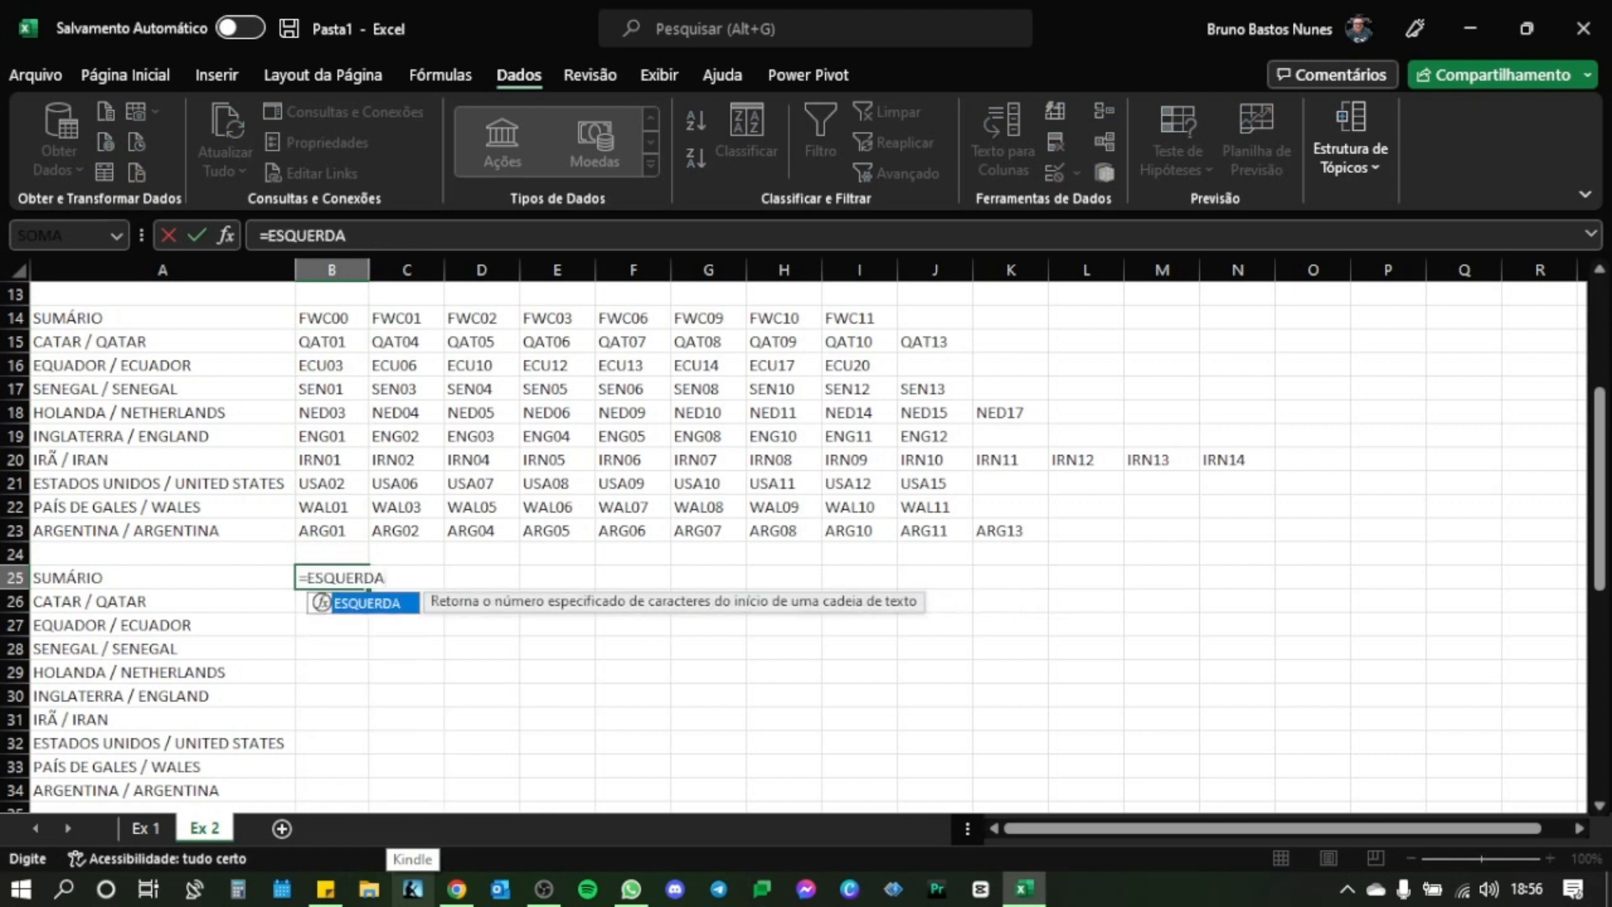
pyautogui.doubleClick(395, 609)
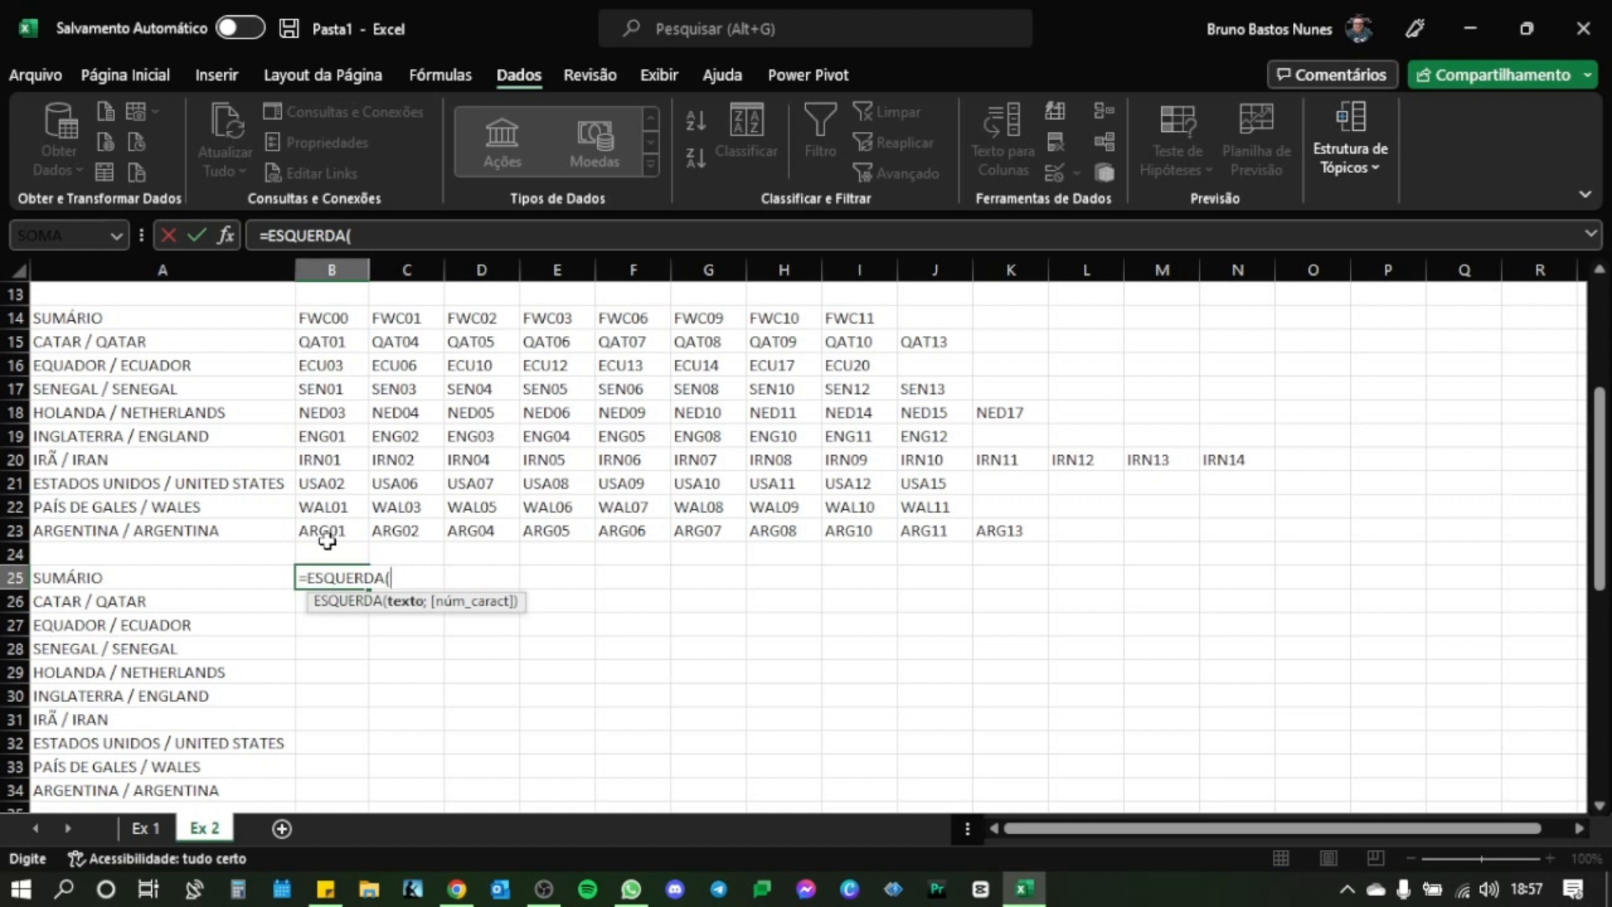
pyautogui.click(339, 318)
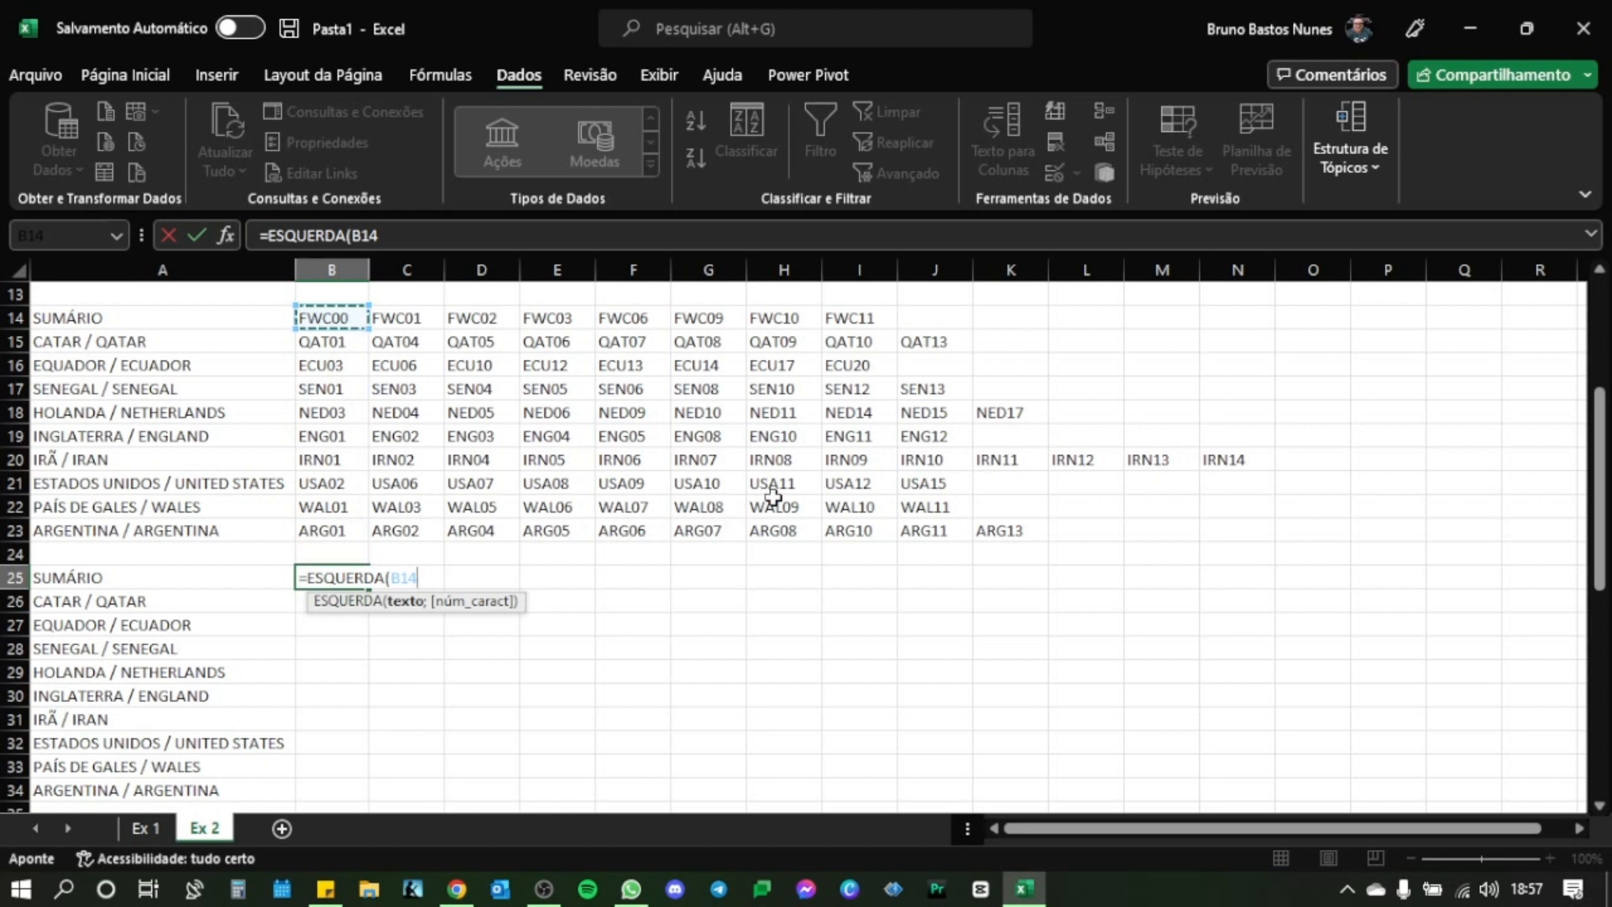
pyautogui.write(';3')
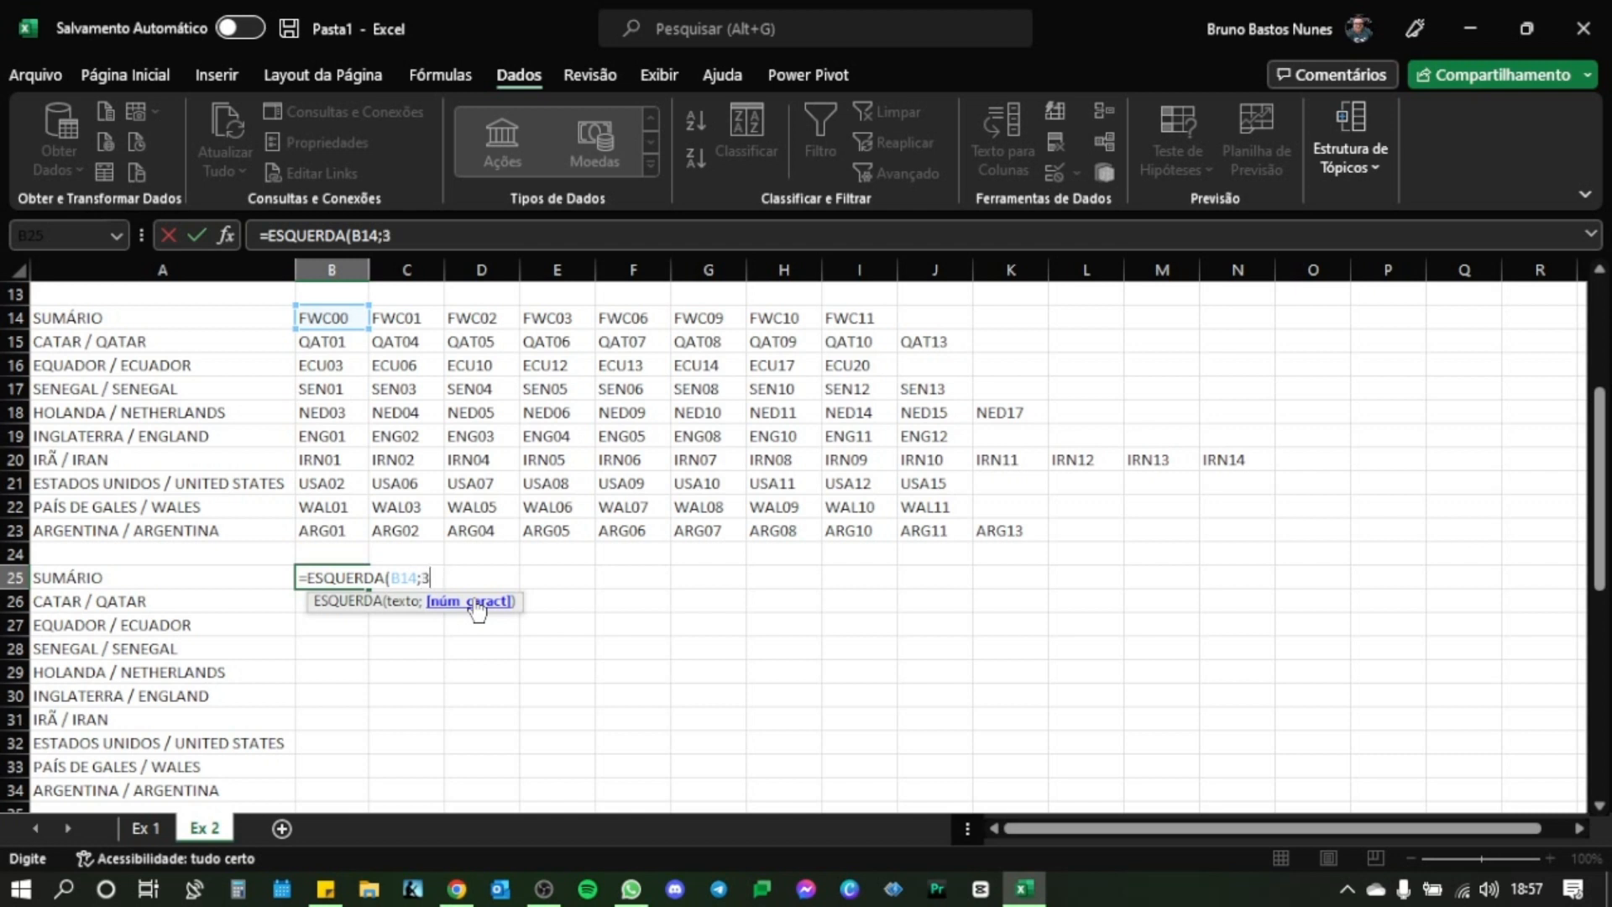
pyautogui.press('Return')
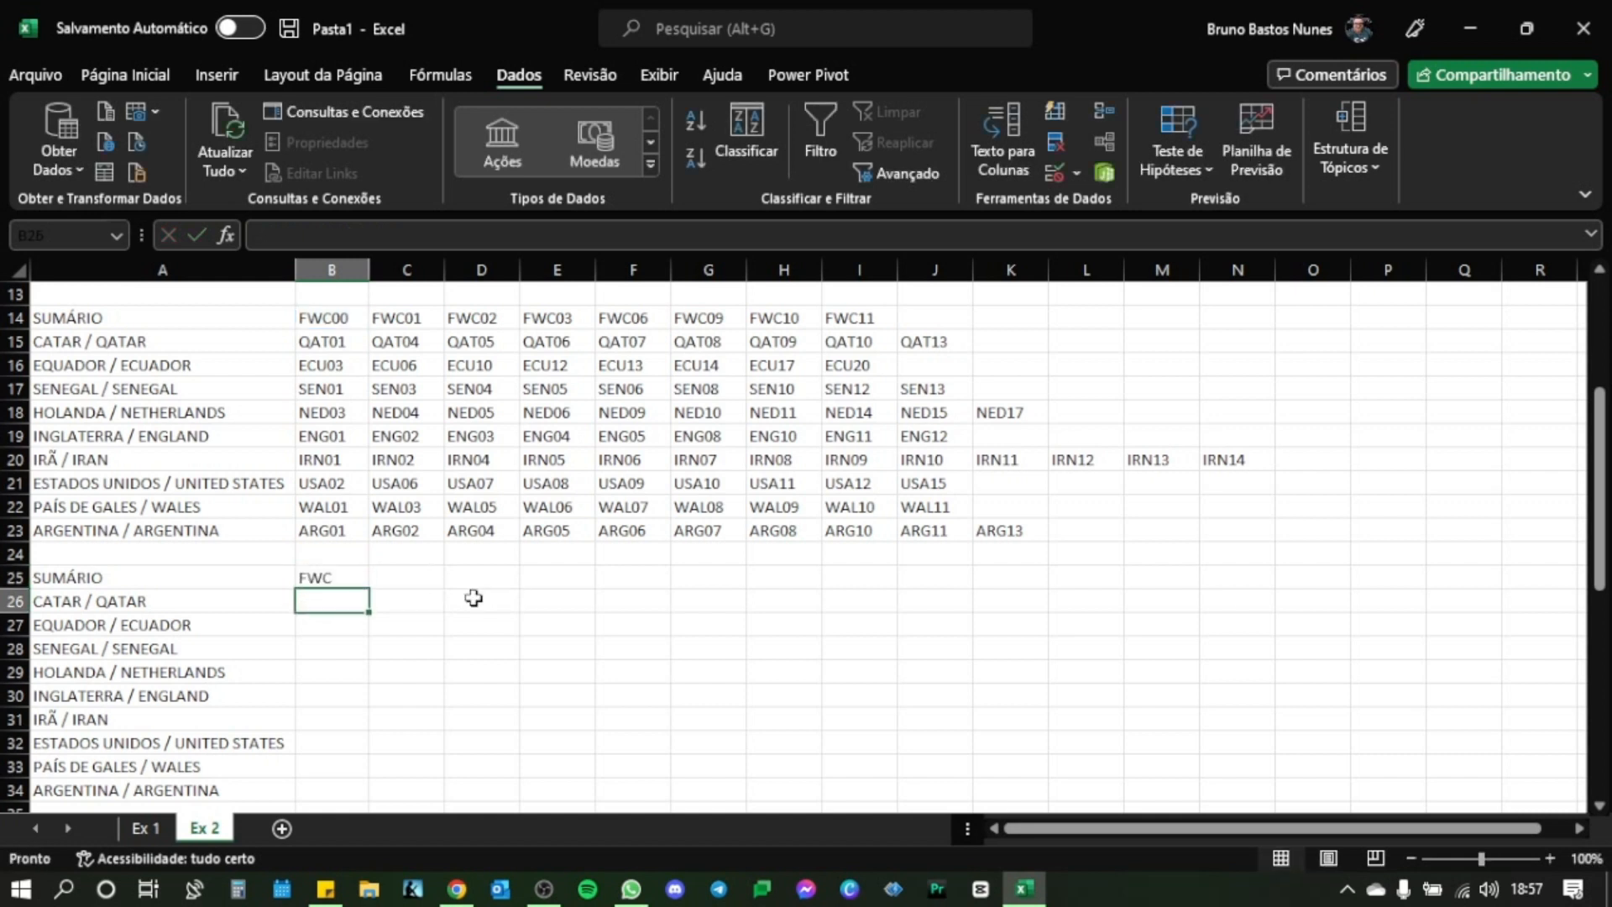
# Fill the ESQUERDA formula from B25 down to row 34 and across to column N
pyautogui.click(355, 319)
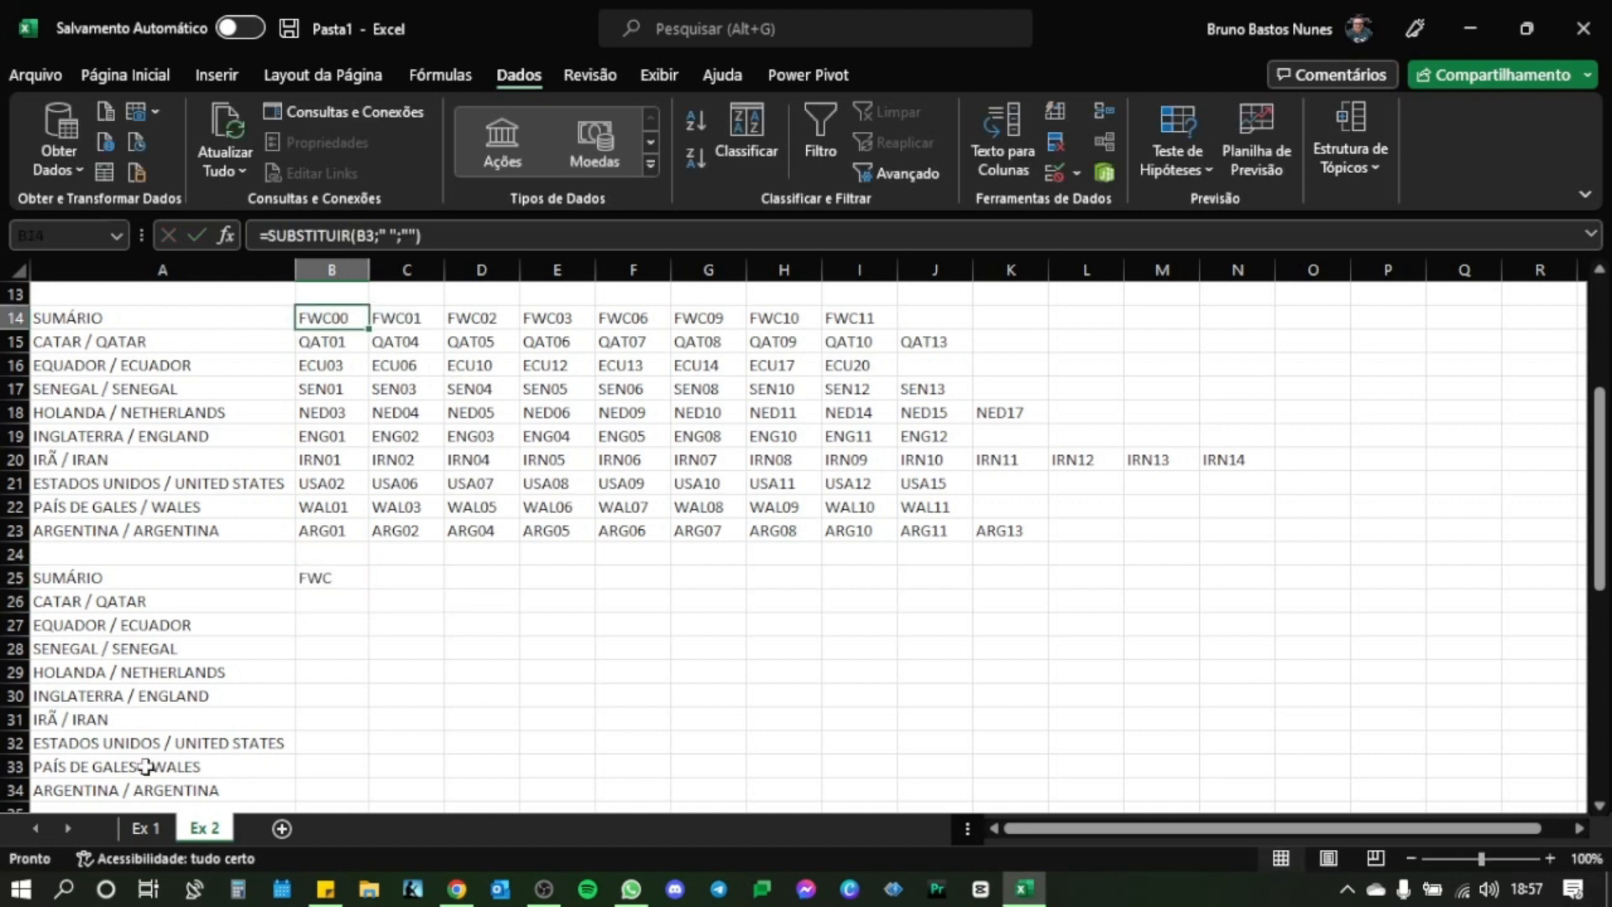
pyautogui.click(326, 578)
pyautogui.scroll(-1, 361, 638)
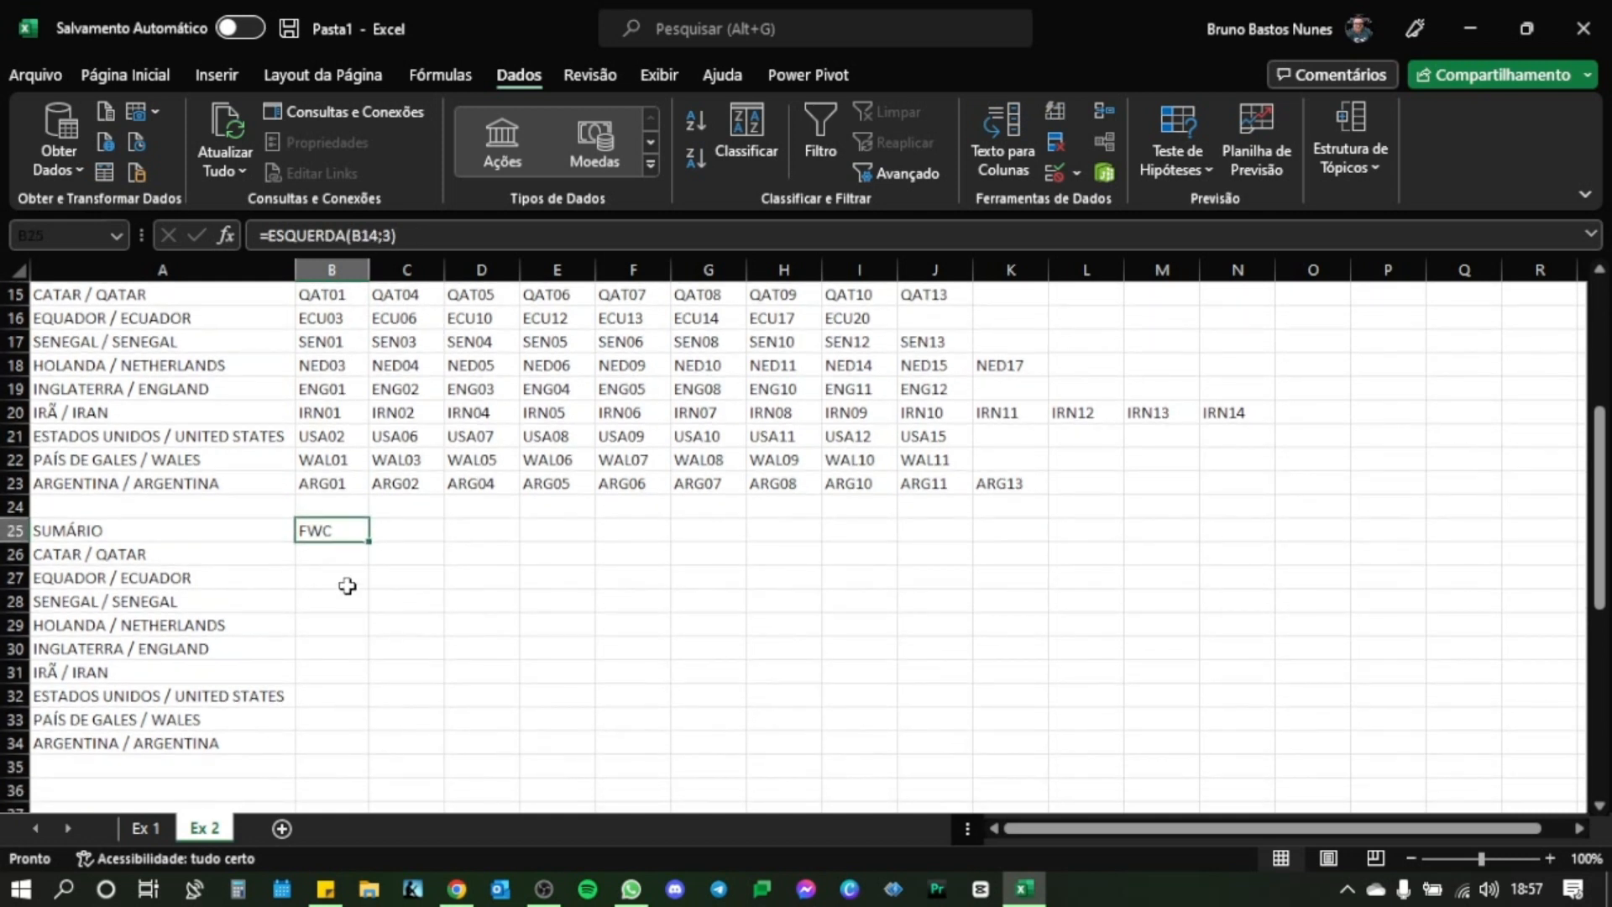
pyautogui.moveTo(366, 544); pyautogui.dragTo(356, 754)
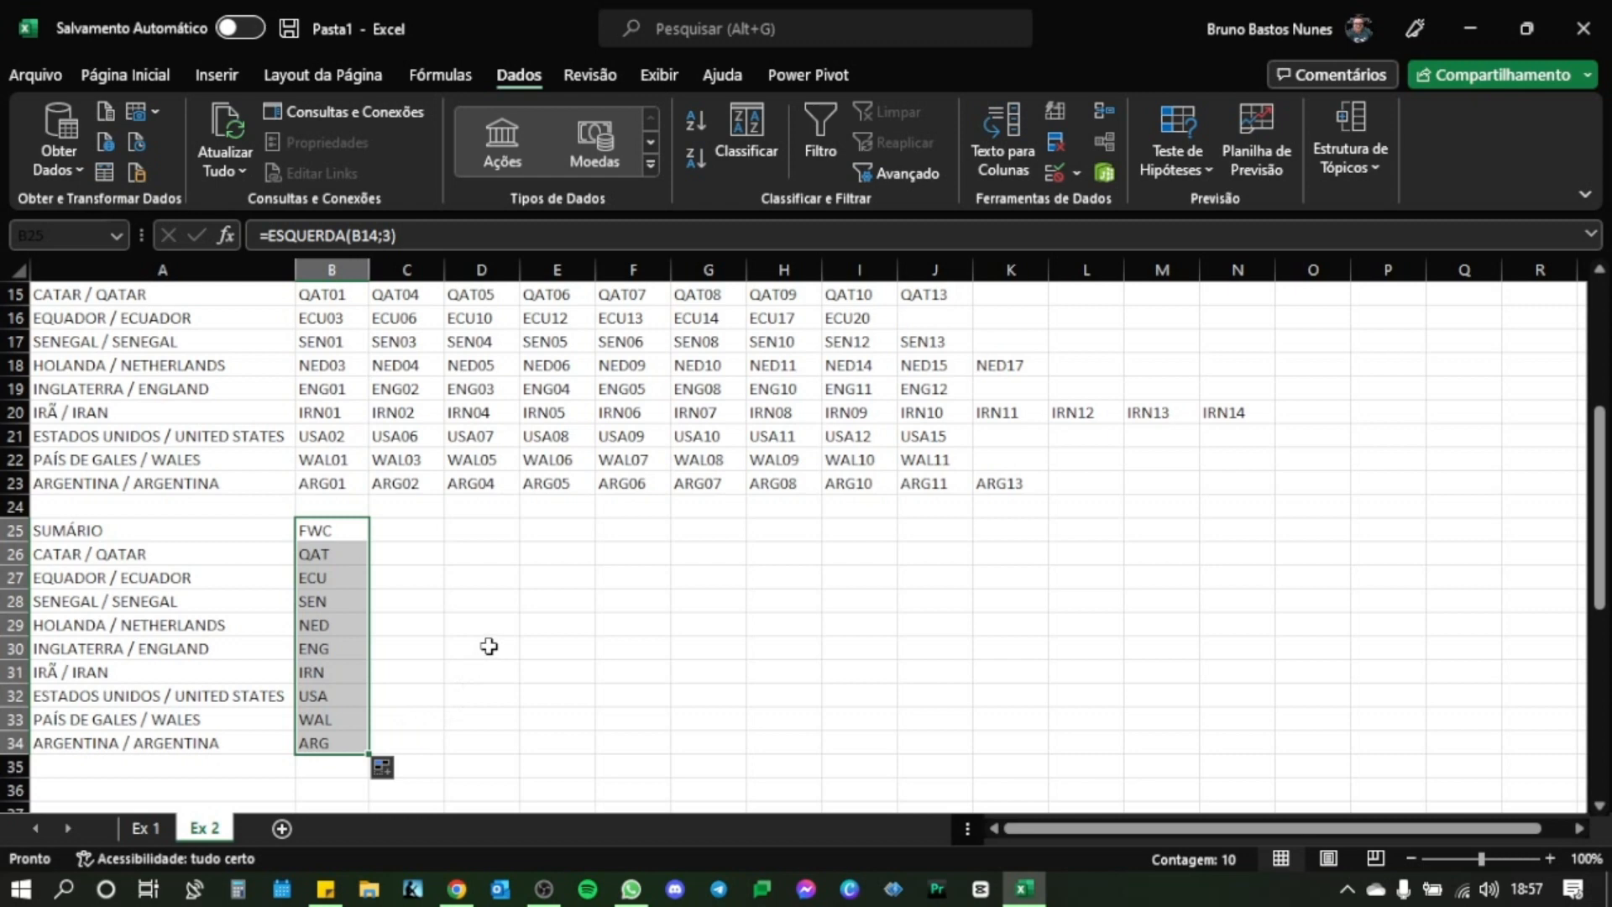
pyautogui.scroll(1, 487, 646)
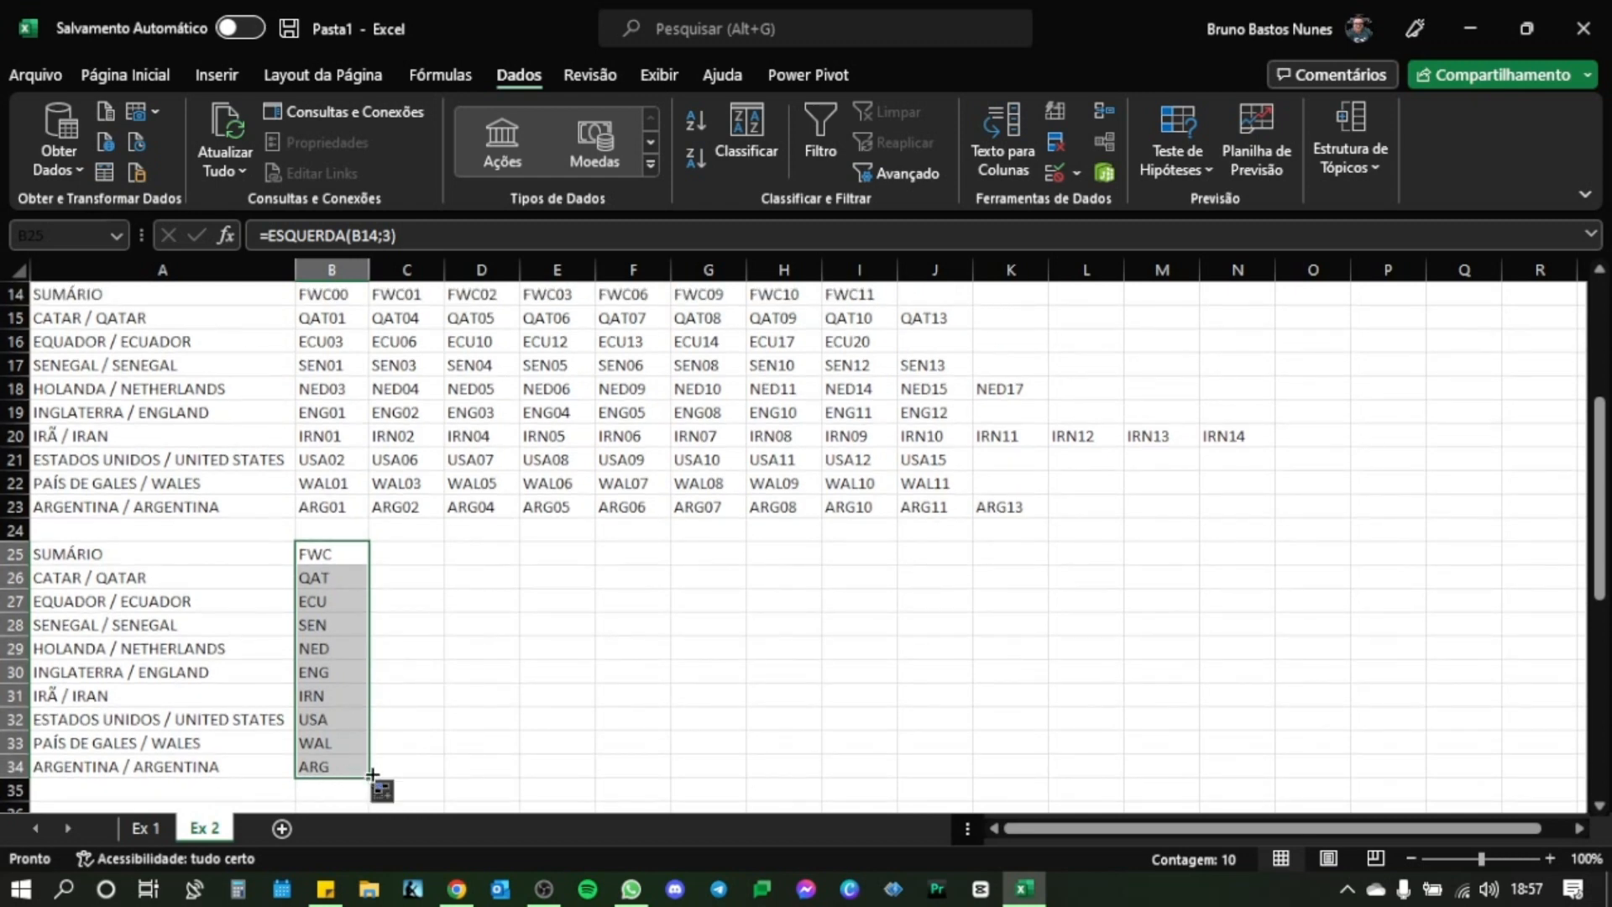
pyautogui.moveTo(367, 783); pyautogui.dragTo(1261, 788)
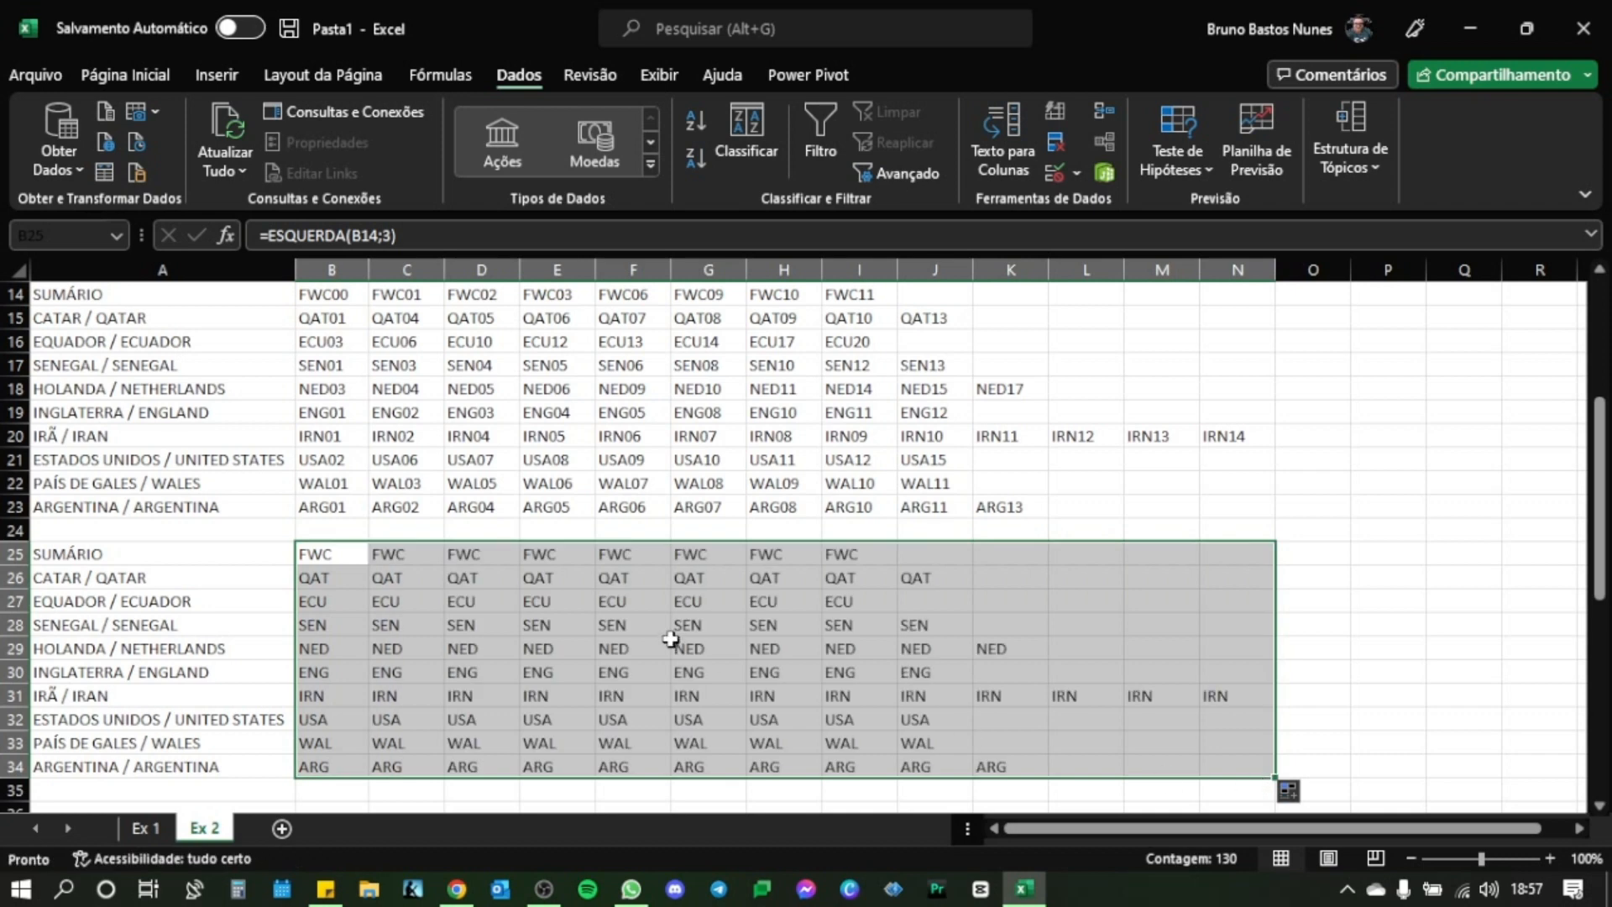
pyautogui.scroll(-1, 433, 410)
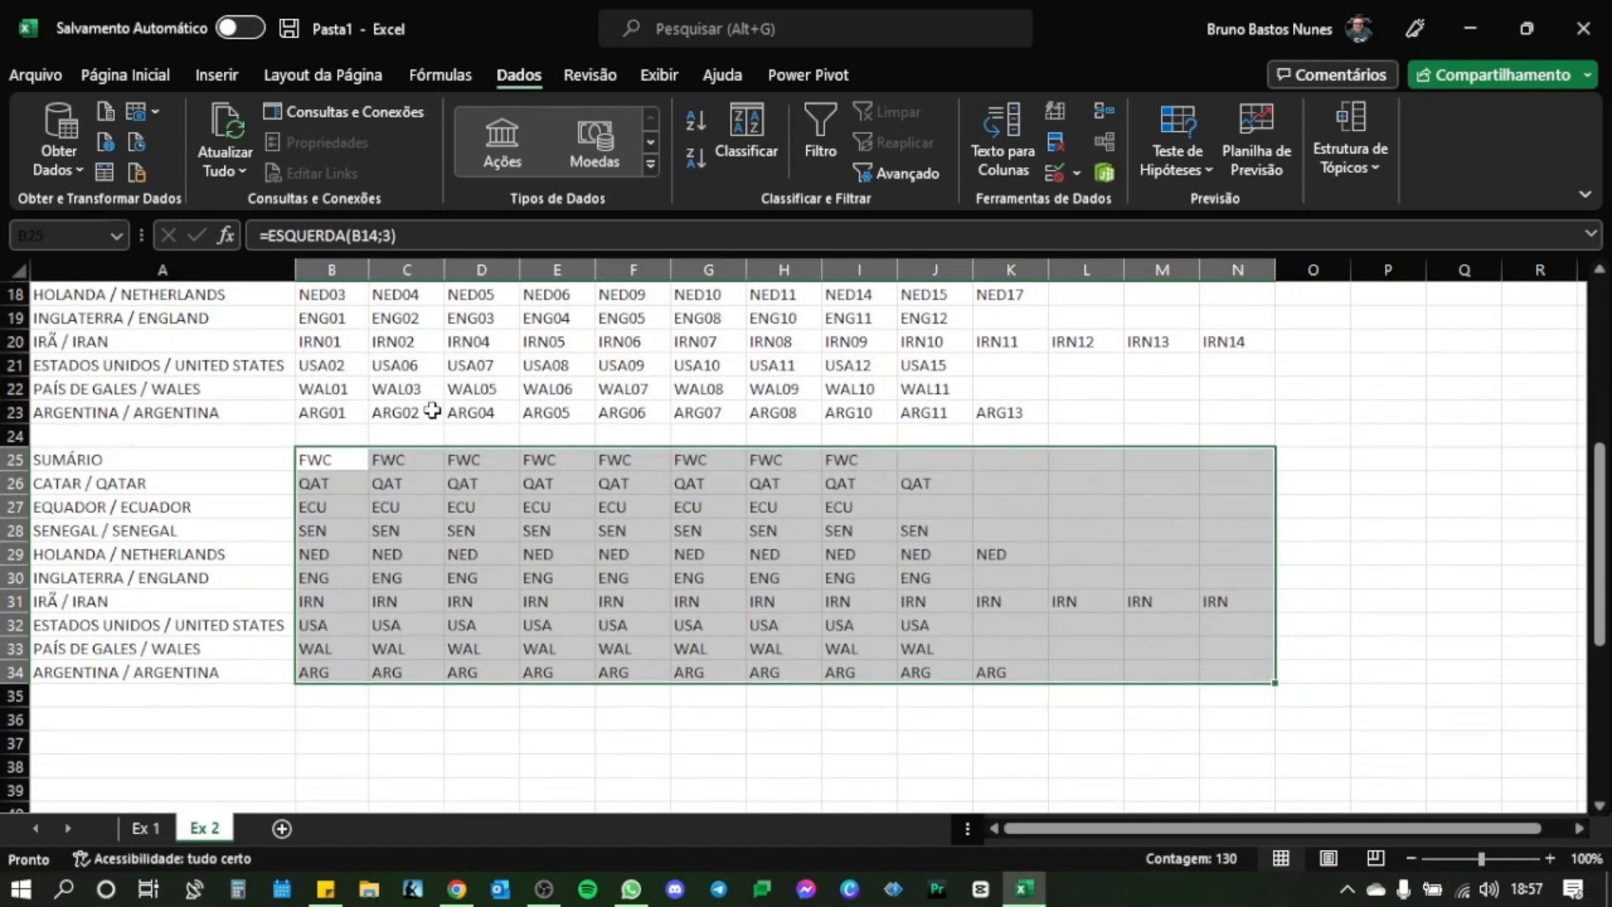
pyautogui.scroll(2, 433, 410)
pyautogui.scroll(-1, 432, 410)
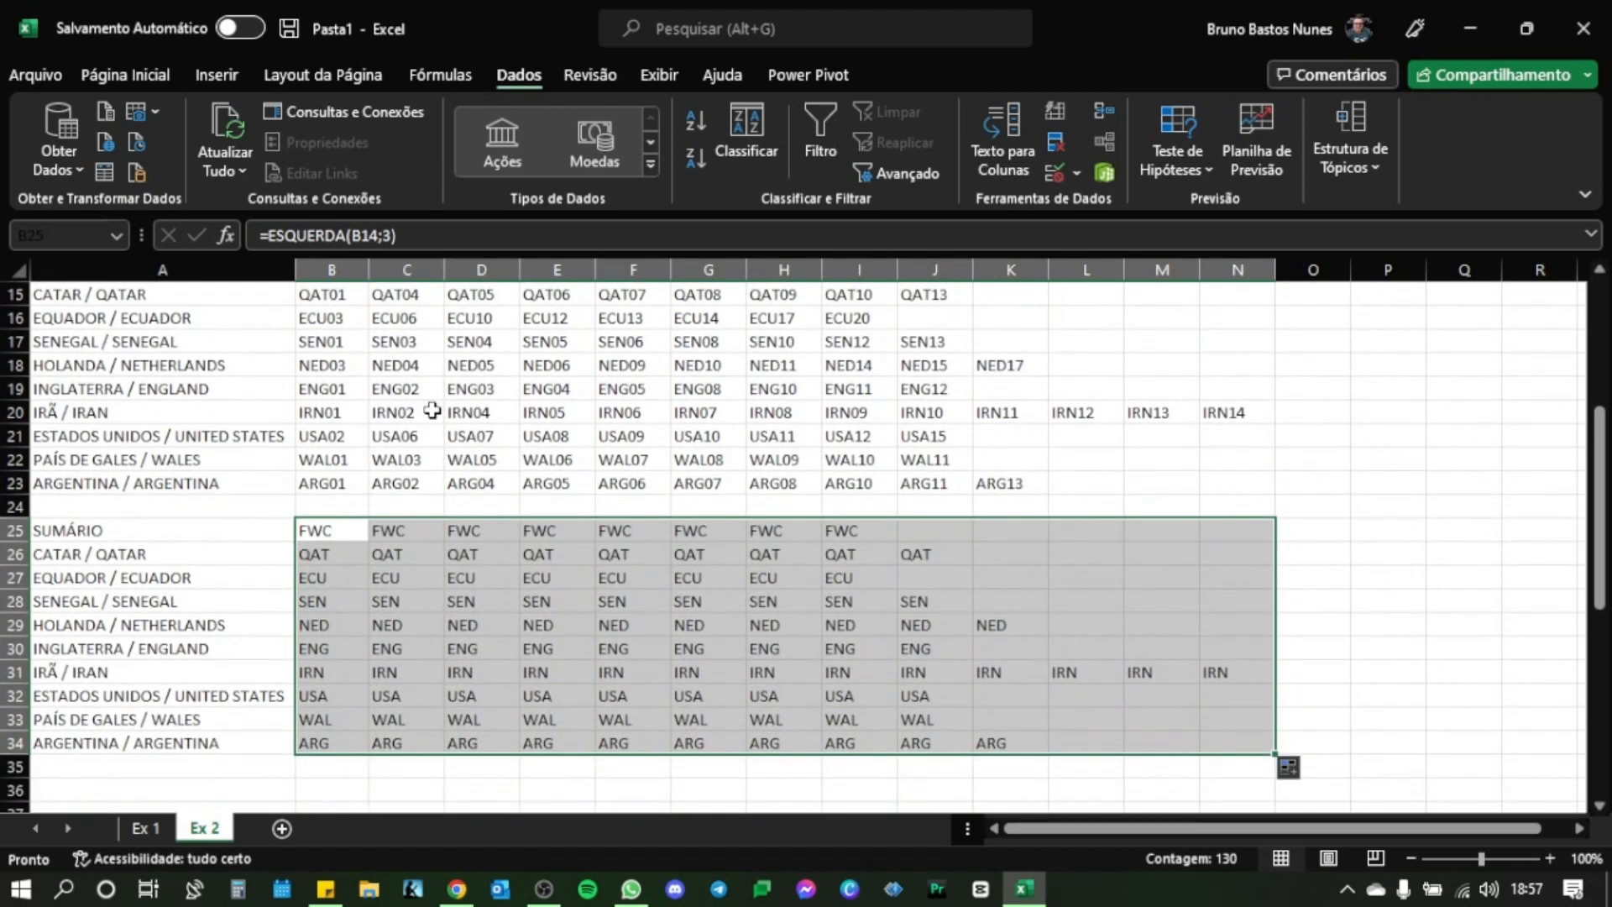
pyautogui.scroll(2, 432, 410)
pyautogui.scroll(-1, 433, 411)
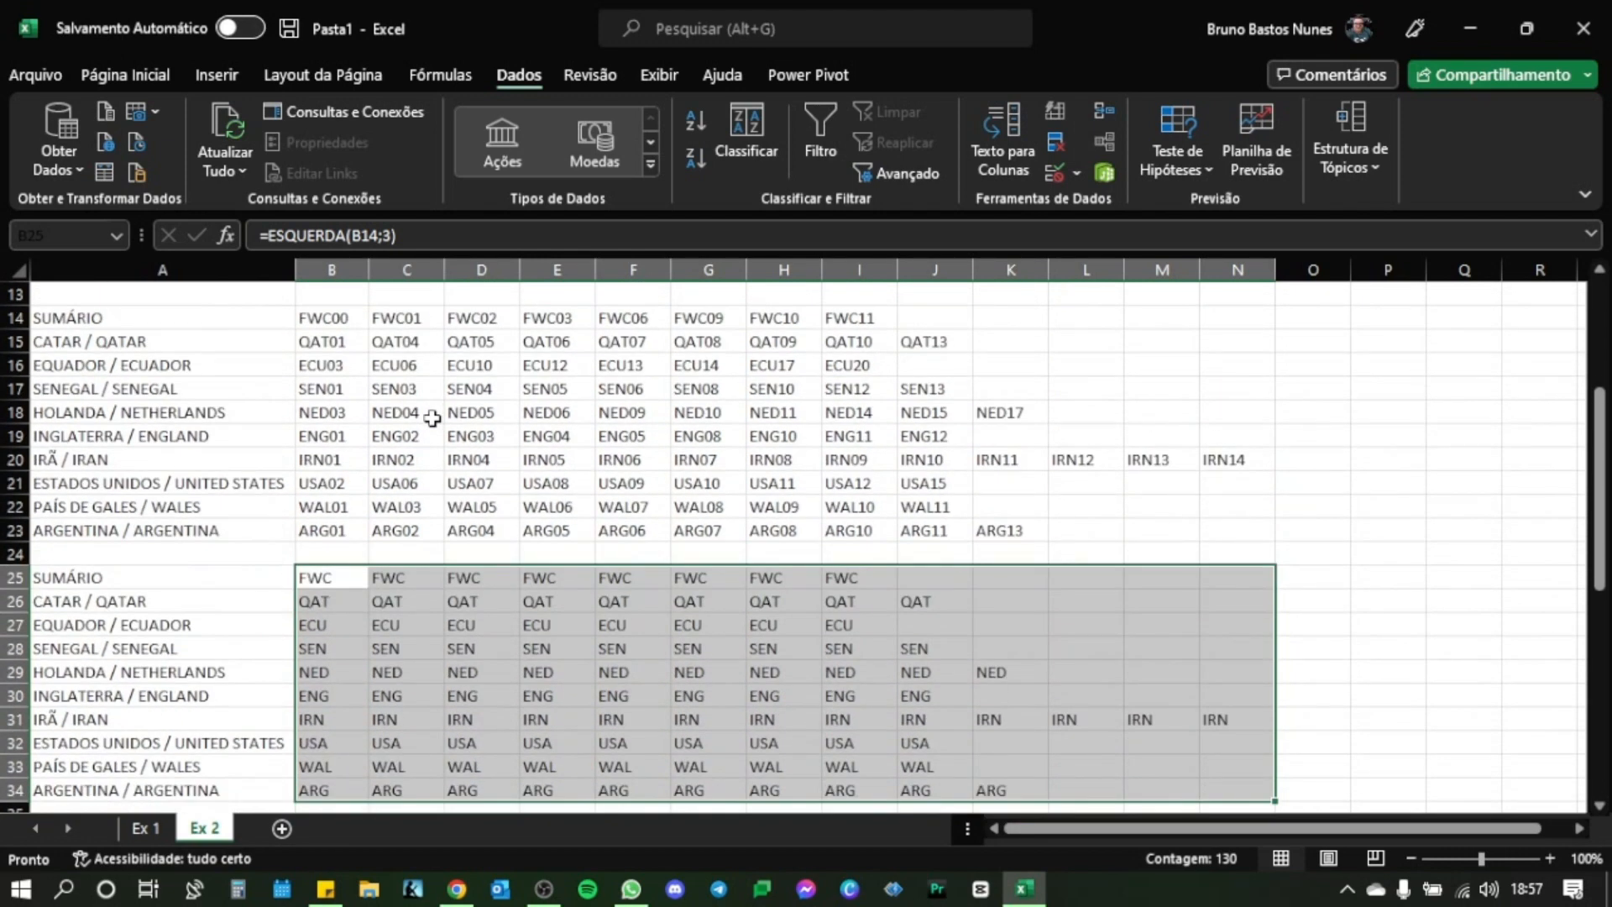
# Copy the row labels in A25:A34 and paste them starting at cell A36
pyautogui.scroll(-2, 433, 416)
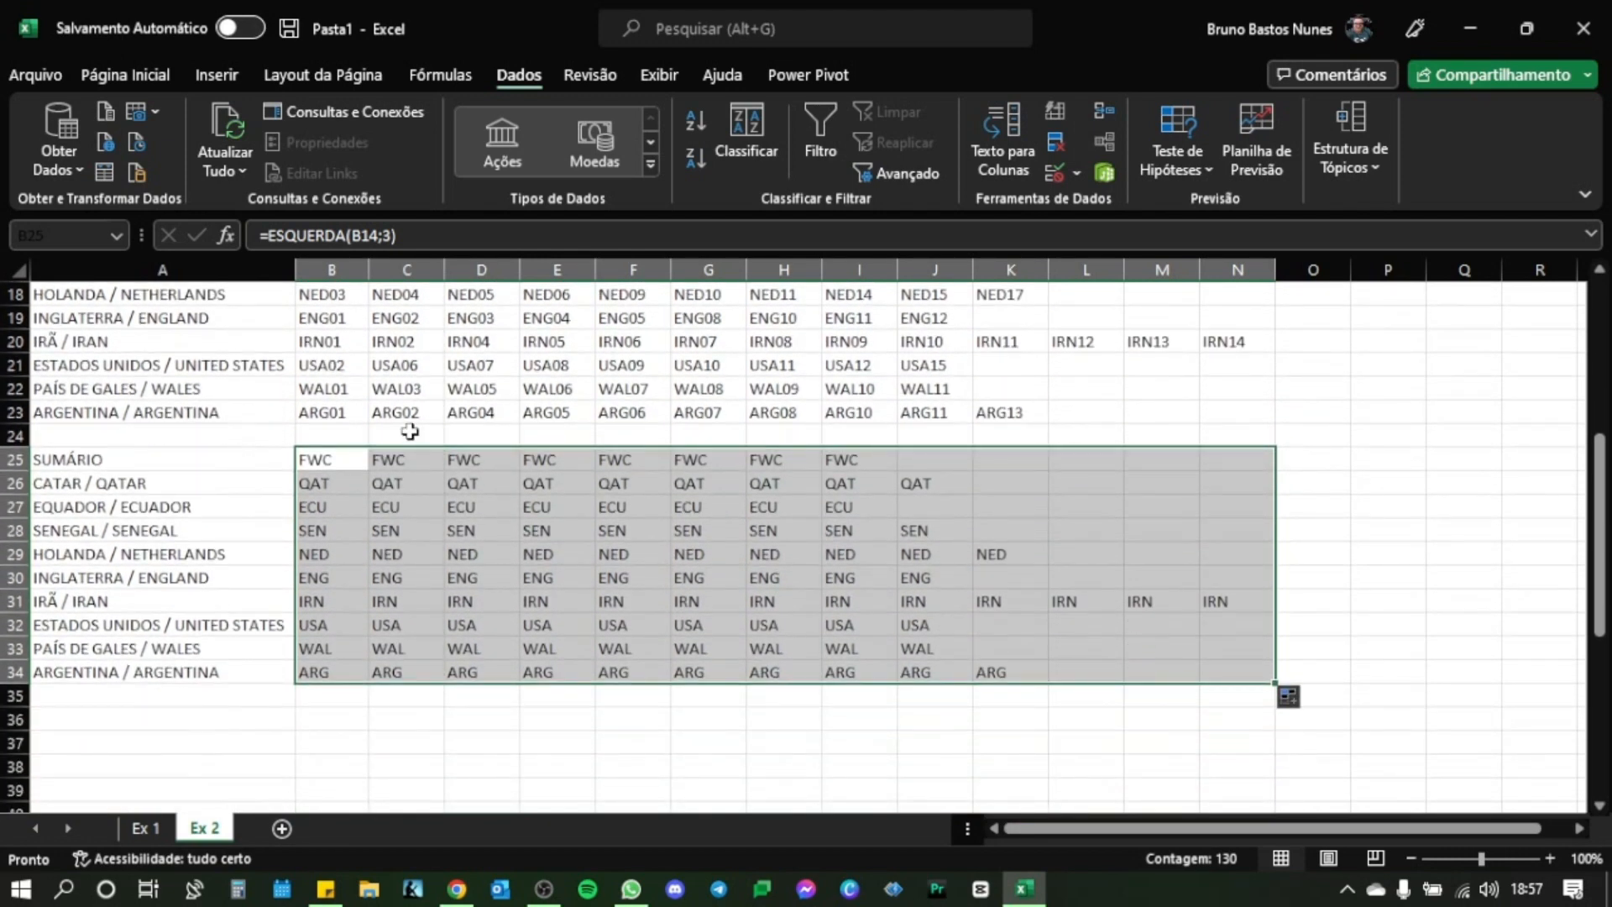
pyautogui.moveTo(177, 451); pyautogui.dragTo(191, 668)
pyautogui.hotkey('ctrl', 'c')
pyautogui.scroll(-2, 210, 697)
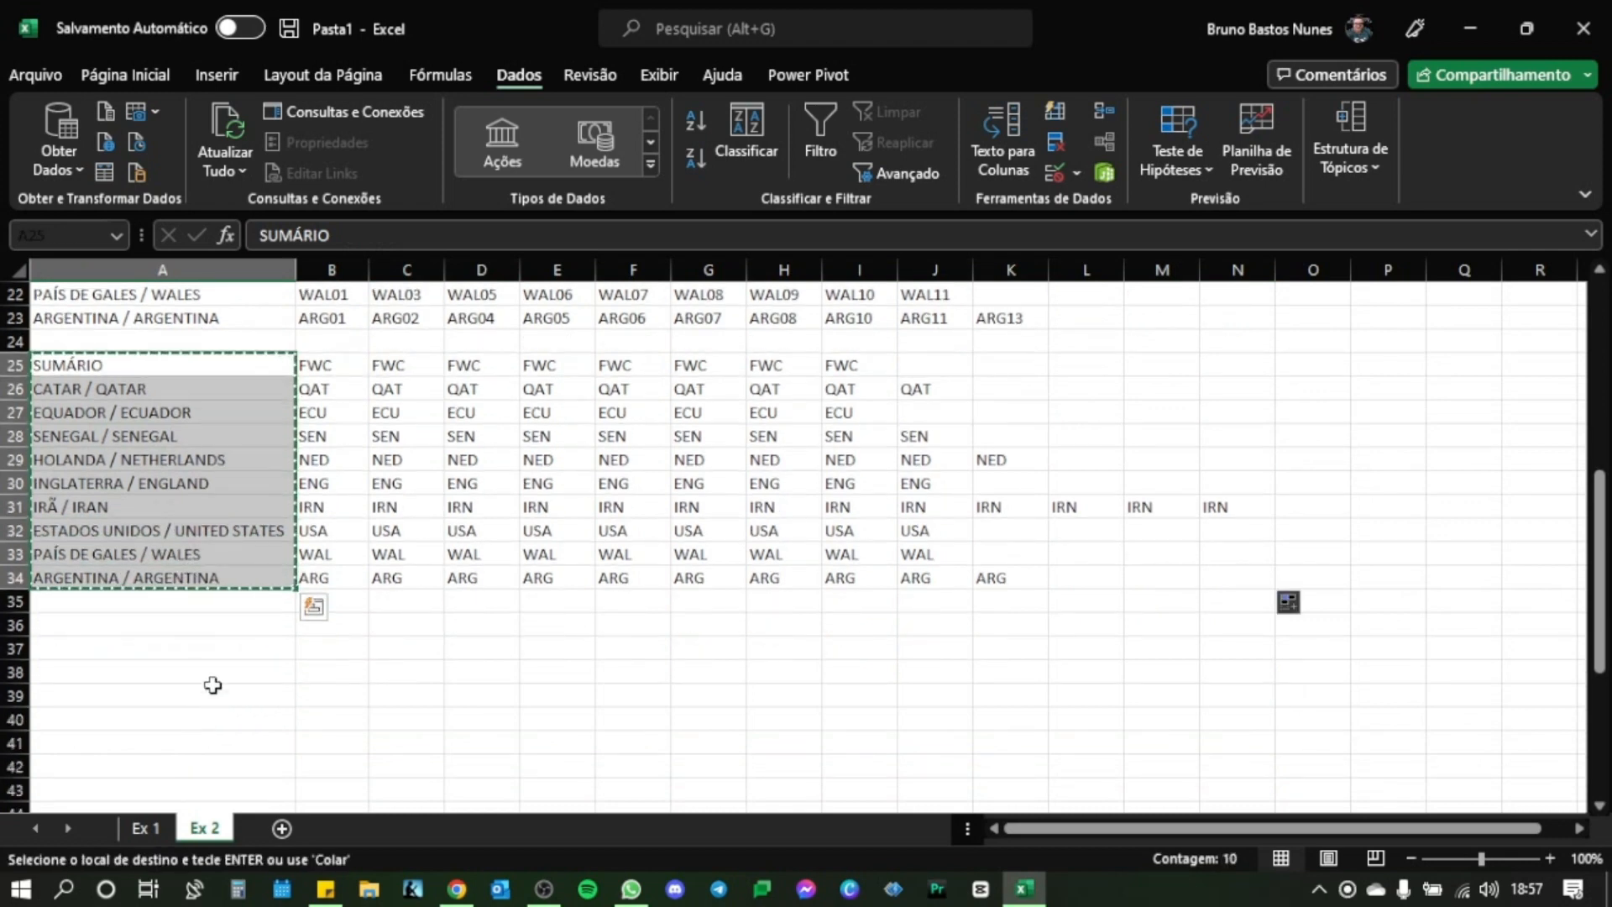
pyautogui.click(205, 625)
pyautogui.hotkey('ctrl', 'v')
pyautogui.scroll(2, 453, 626)
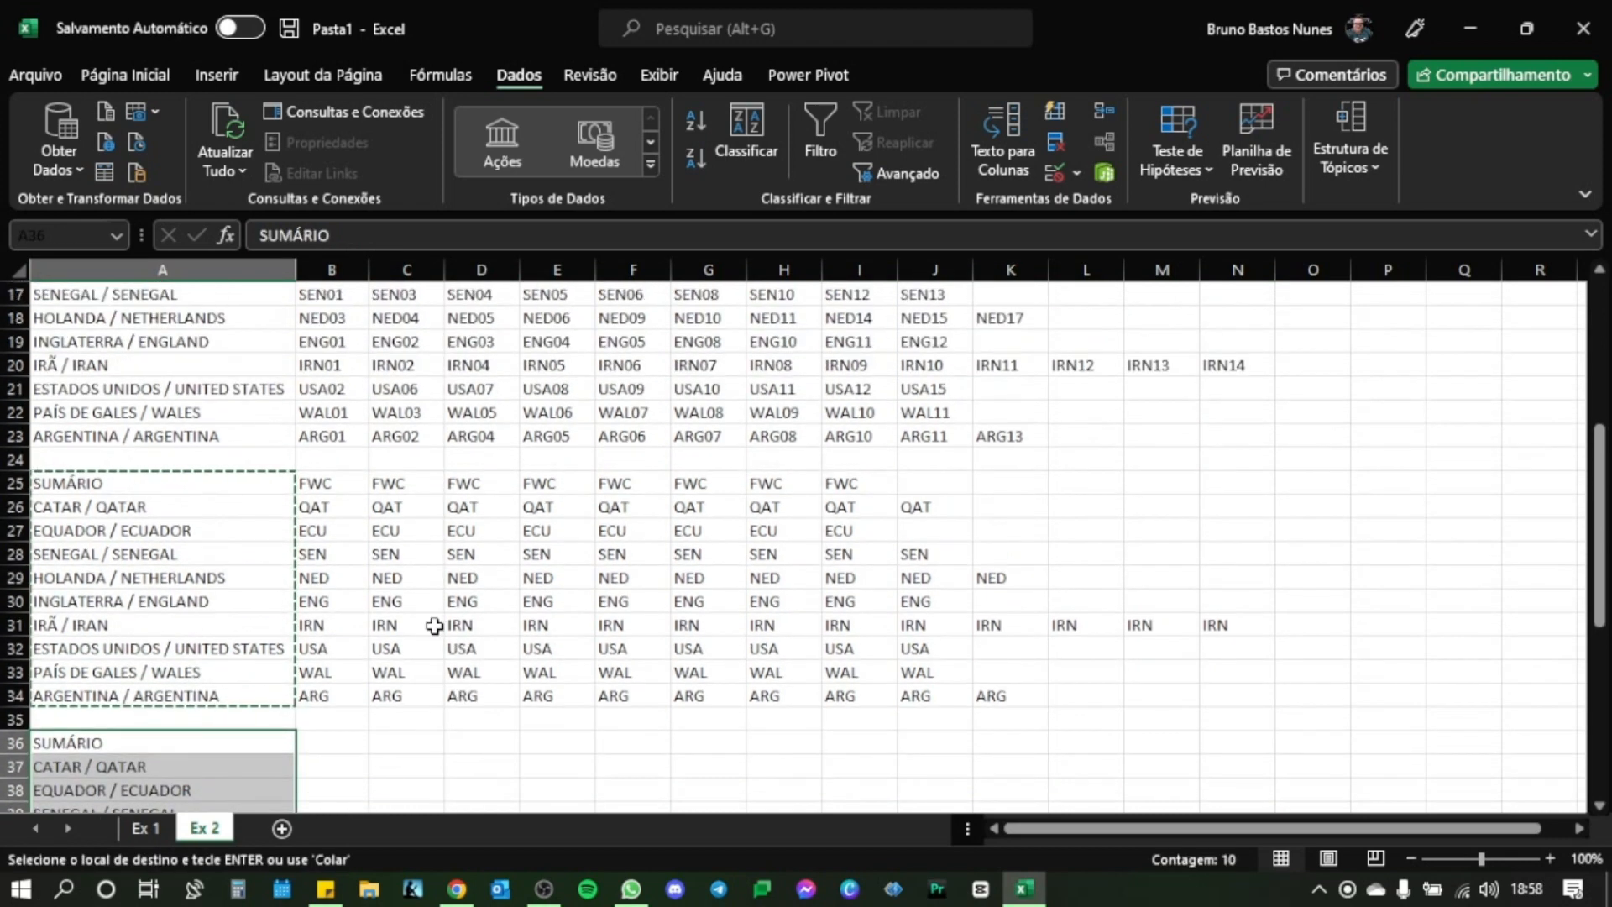
pyautogui.scroll(2, 456, 634)
pyautogui.scroll(-4, 456, 634)
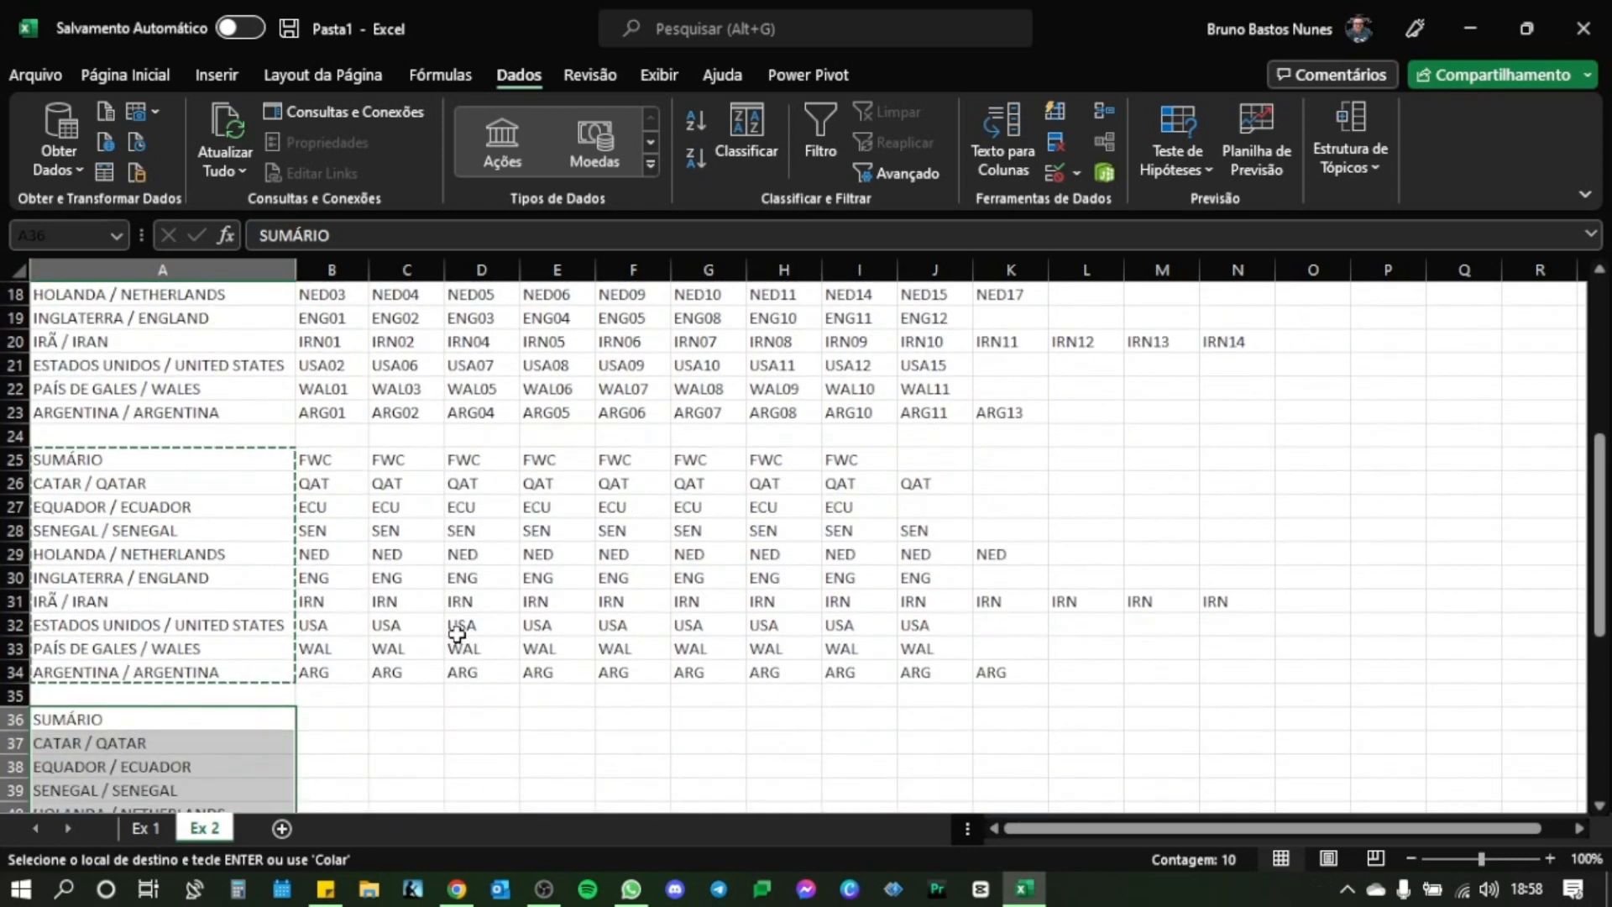
# Begin a DIREITA formula in cell B36 with the code in B14 as its text argument
pyautogui.click(329, 576)
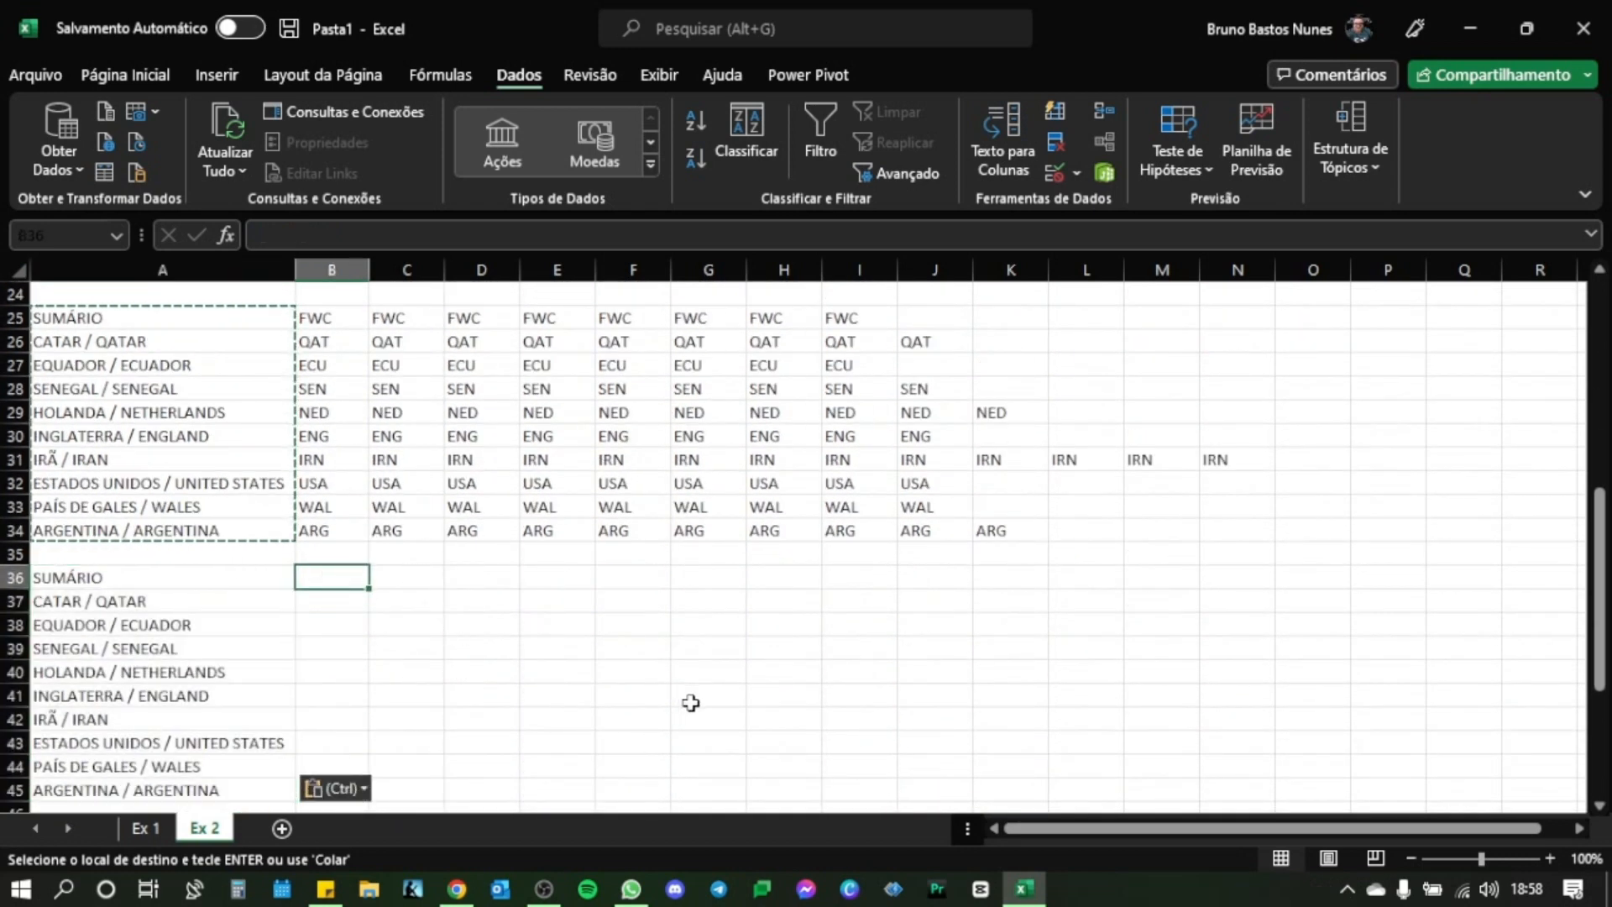
pyautogui.write('=')
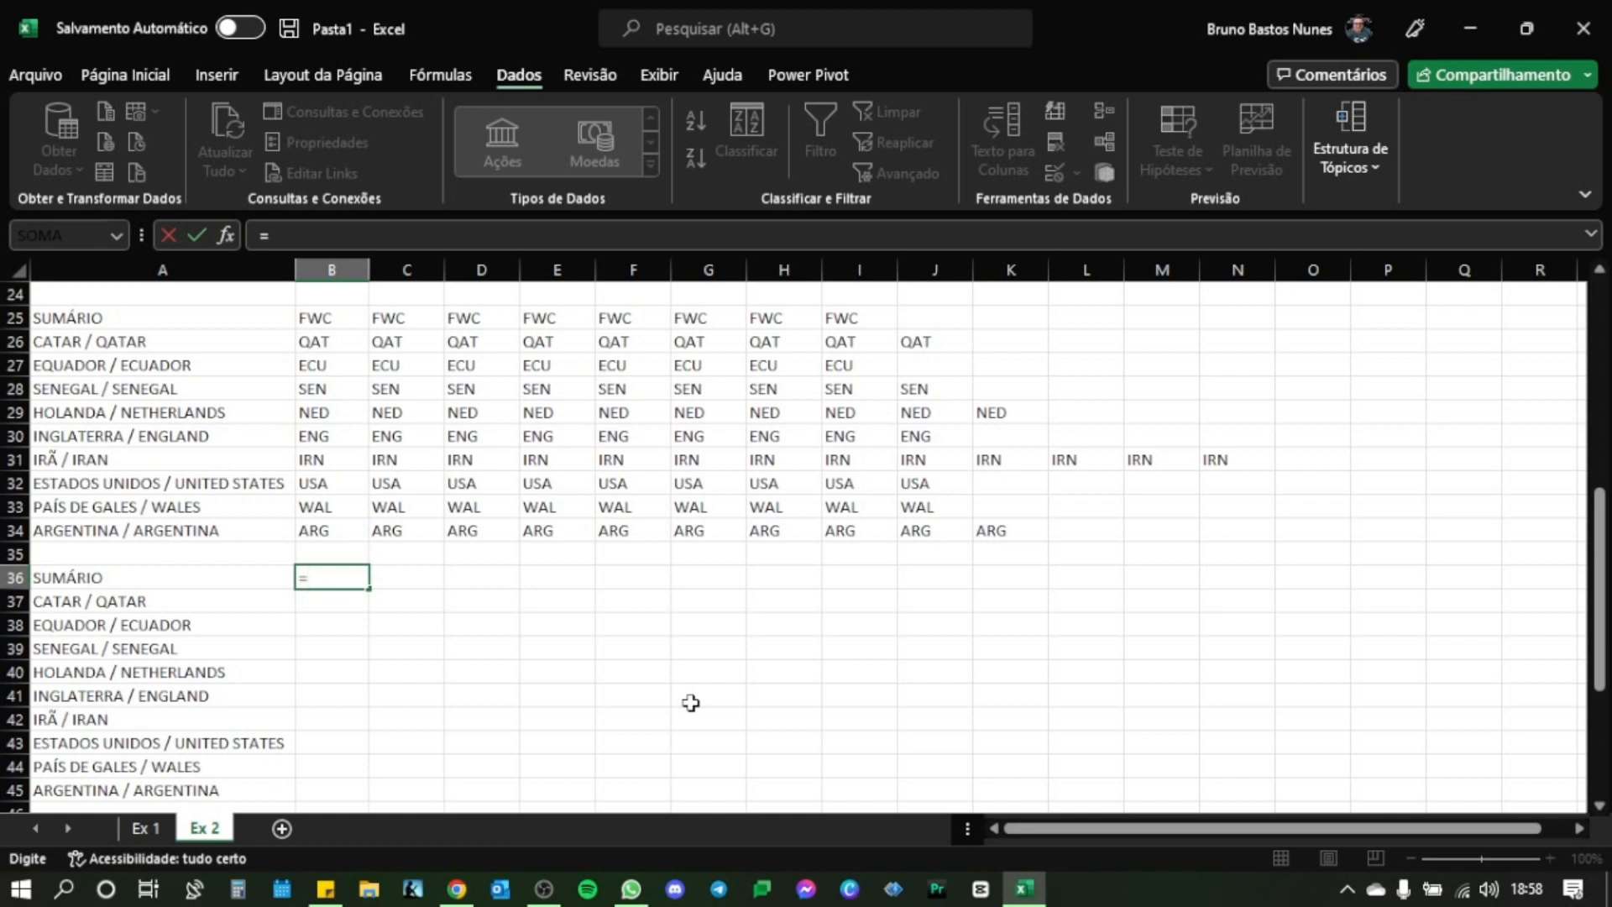
pyautogui.write('DIREITA')
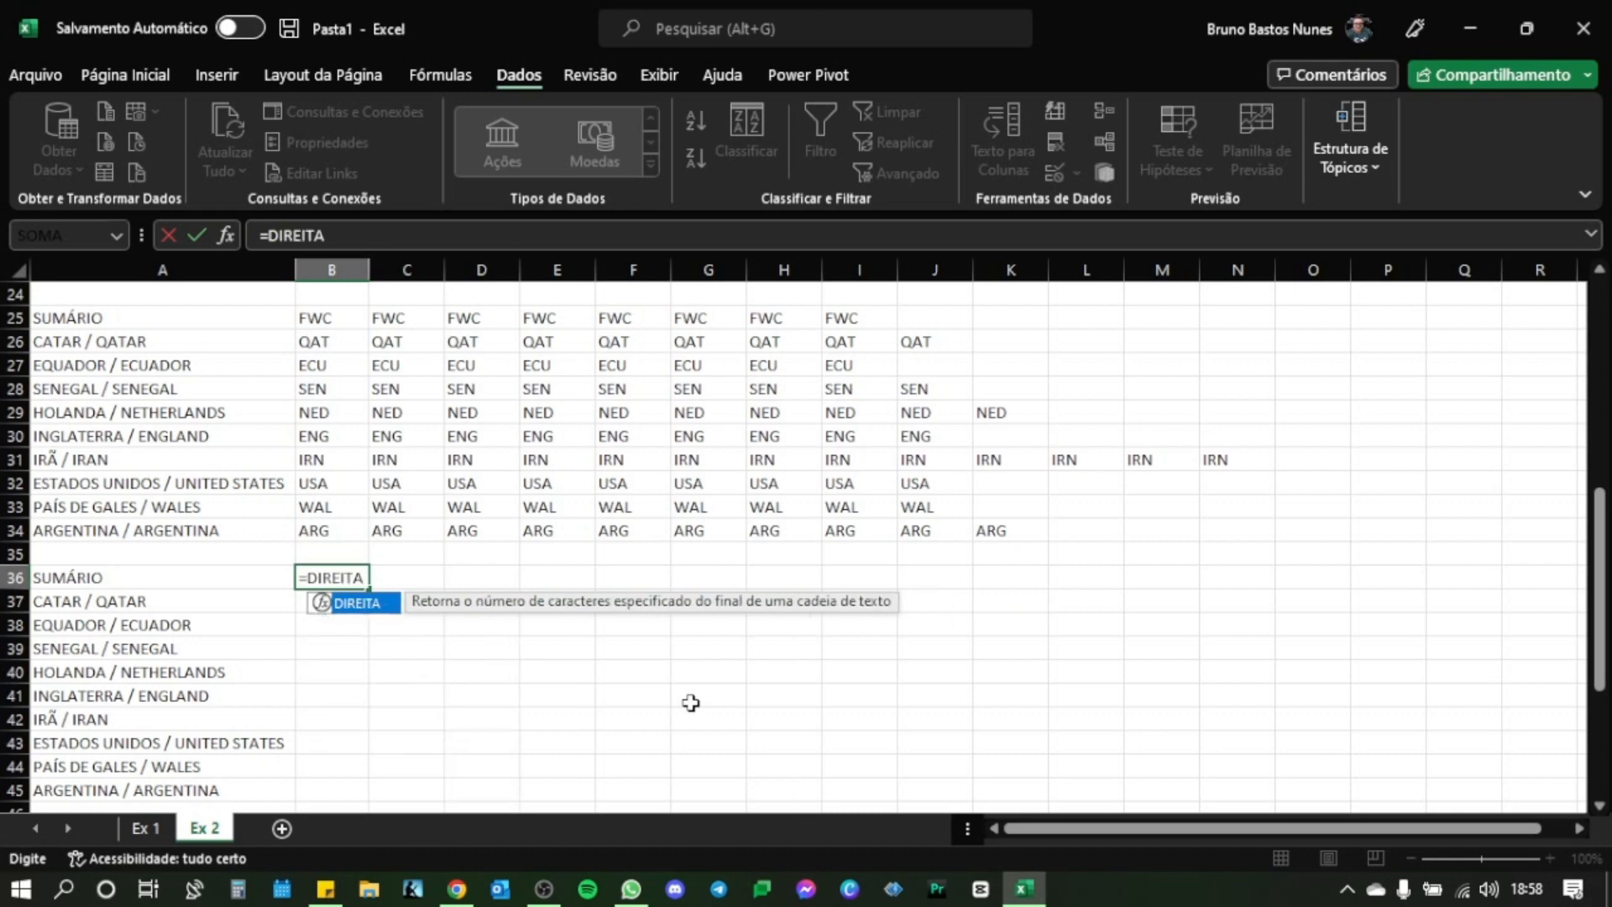
pyautogui.write('(')
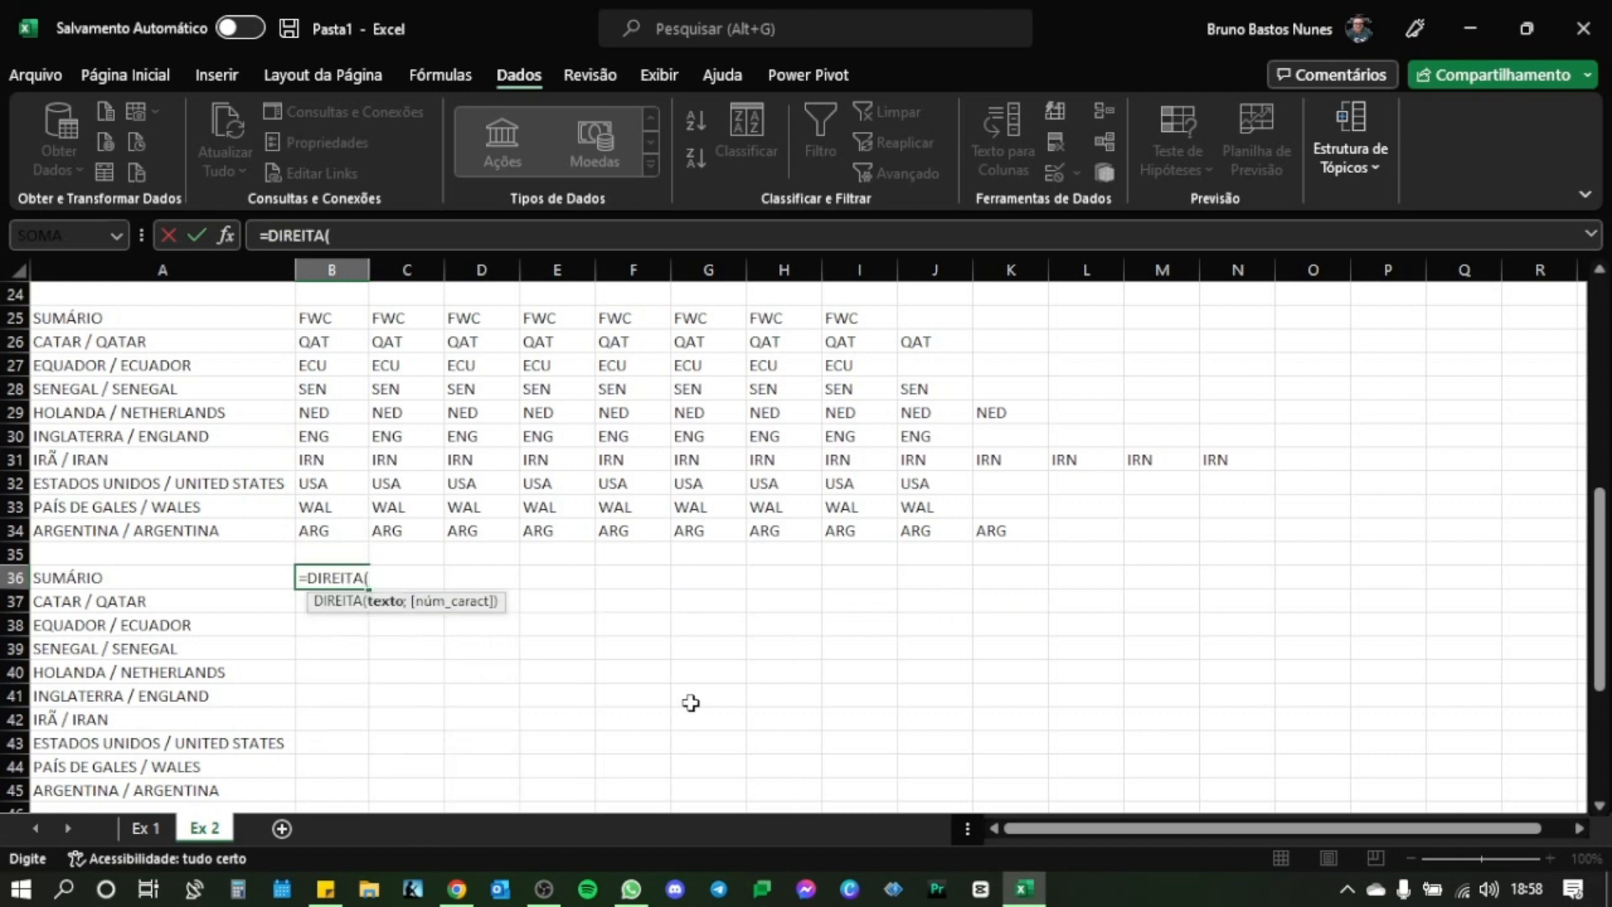
pyautogui.scroll(4, 690, 702)
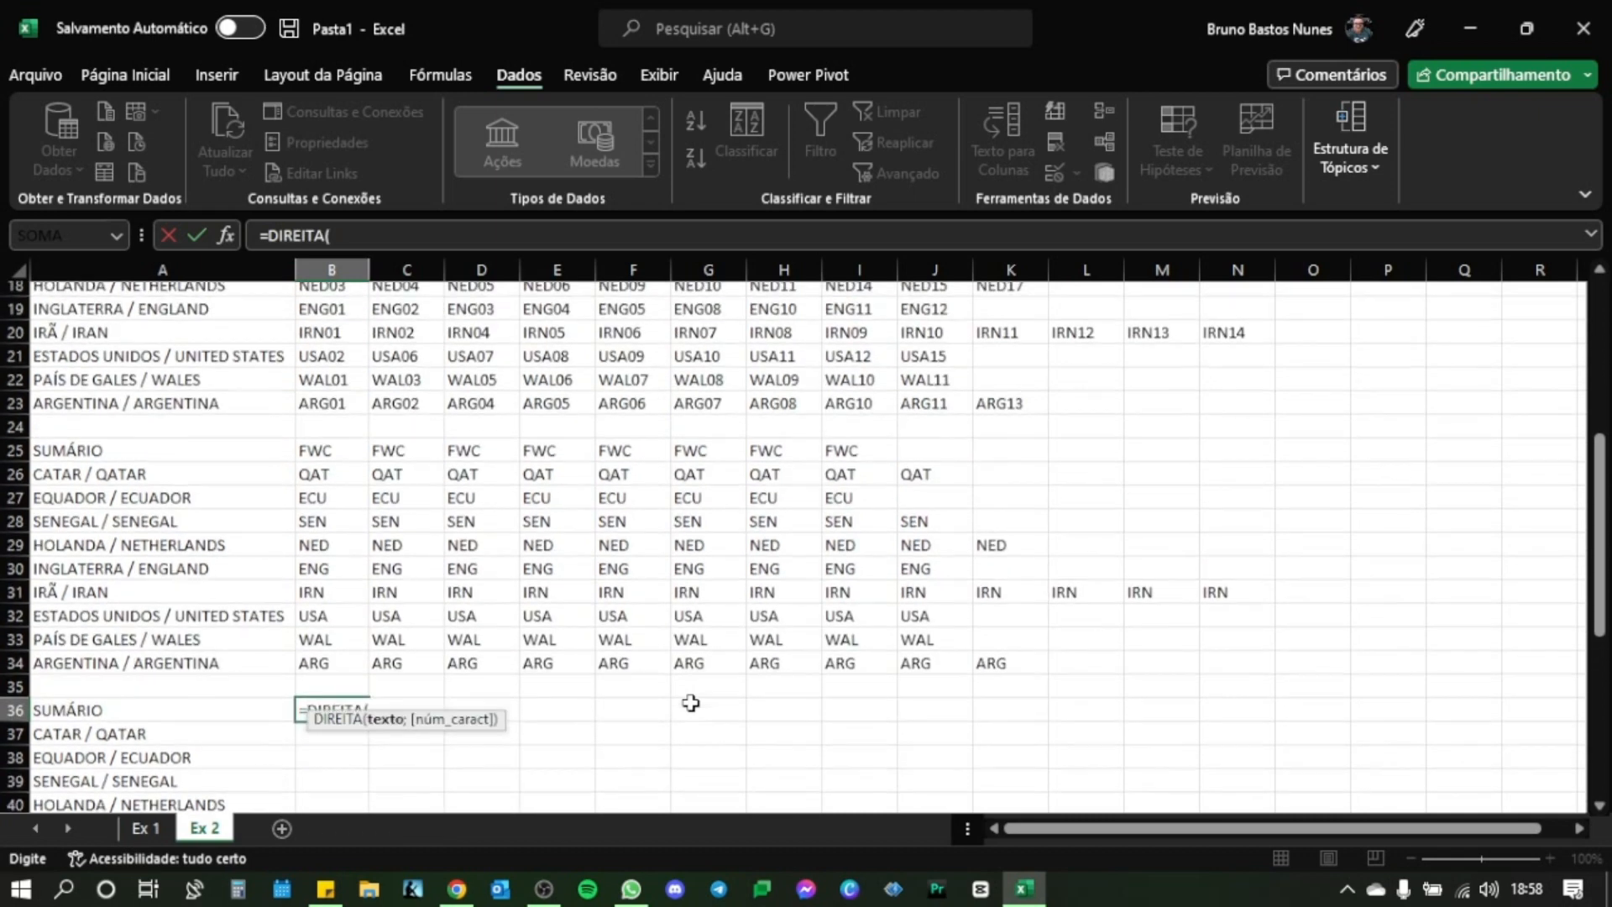
pyautogui.scroll(1, 690, 703)
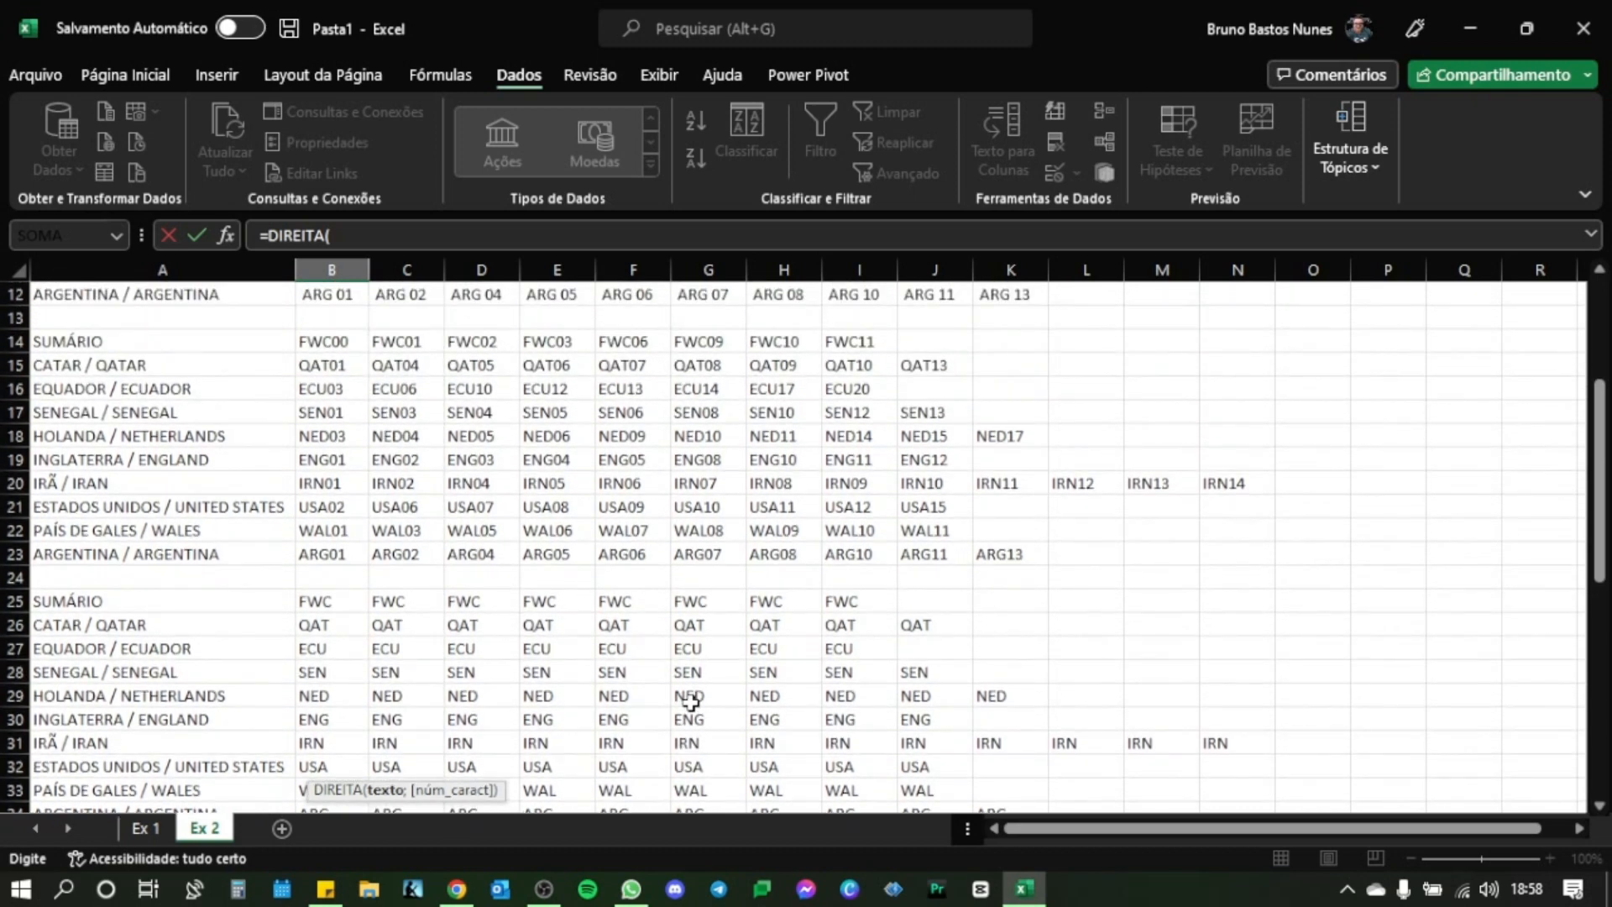
pyautogui.scroll(-2, 690, 703)
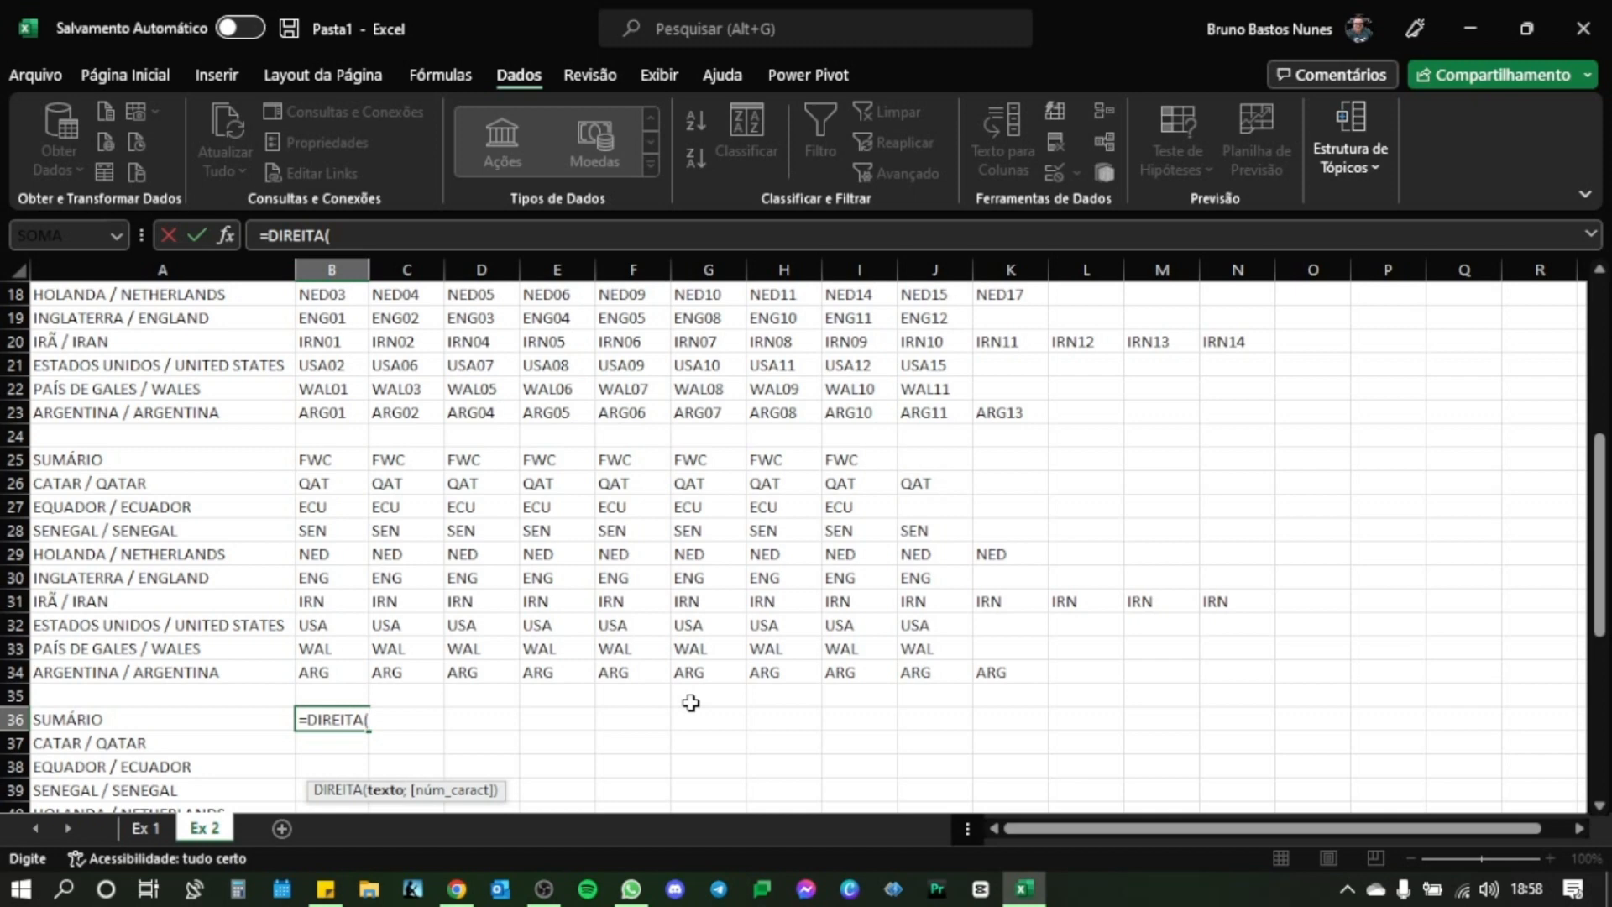
pyautogui.scroll(2, 691, 703)
pyautogui.scroll(-2, 704, 704)
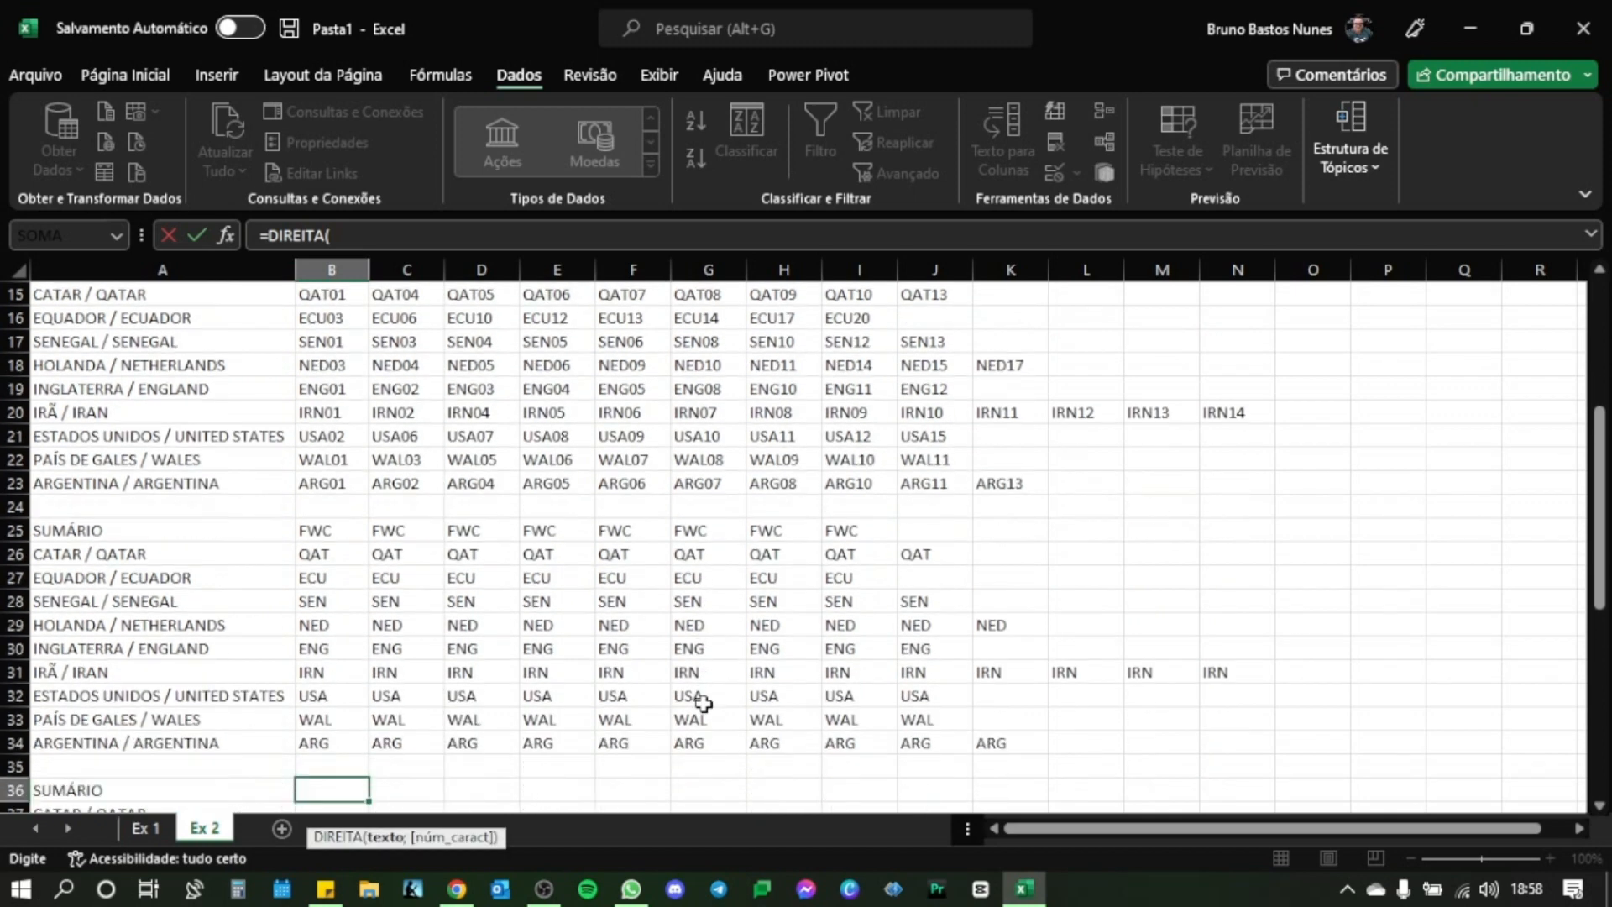
pyautogui.scroll(4, 703, 703)
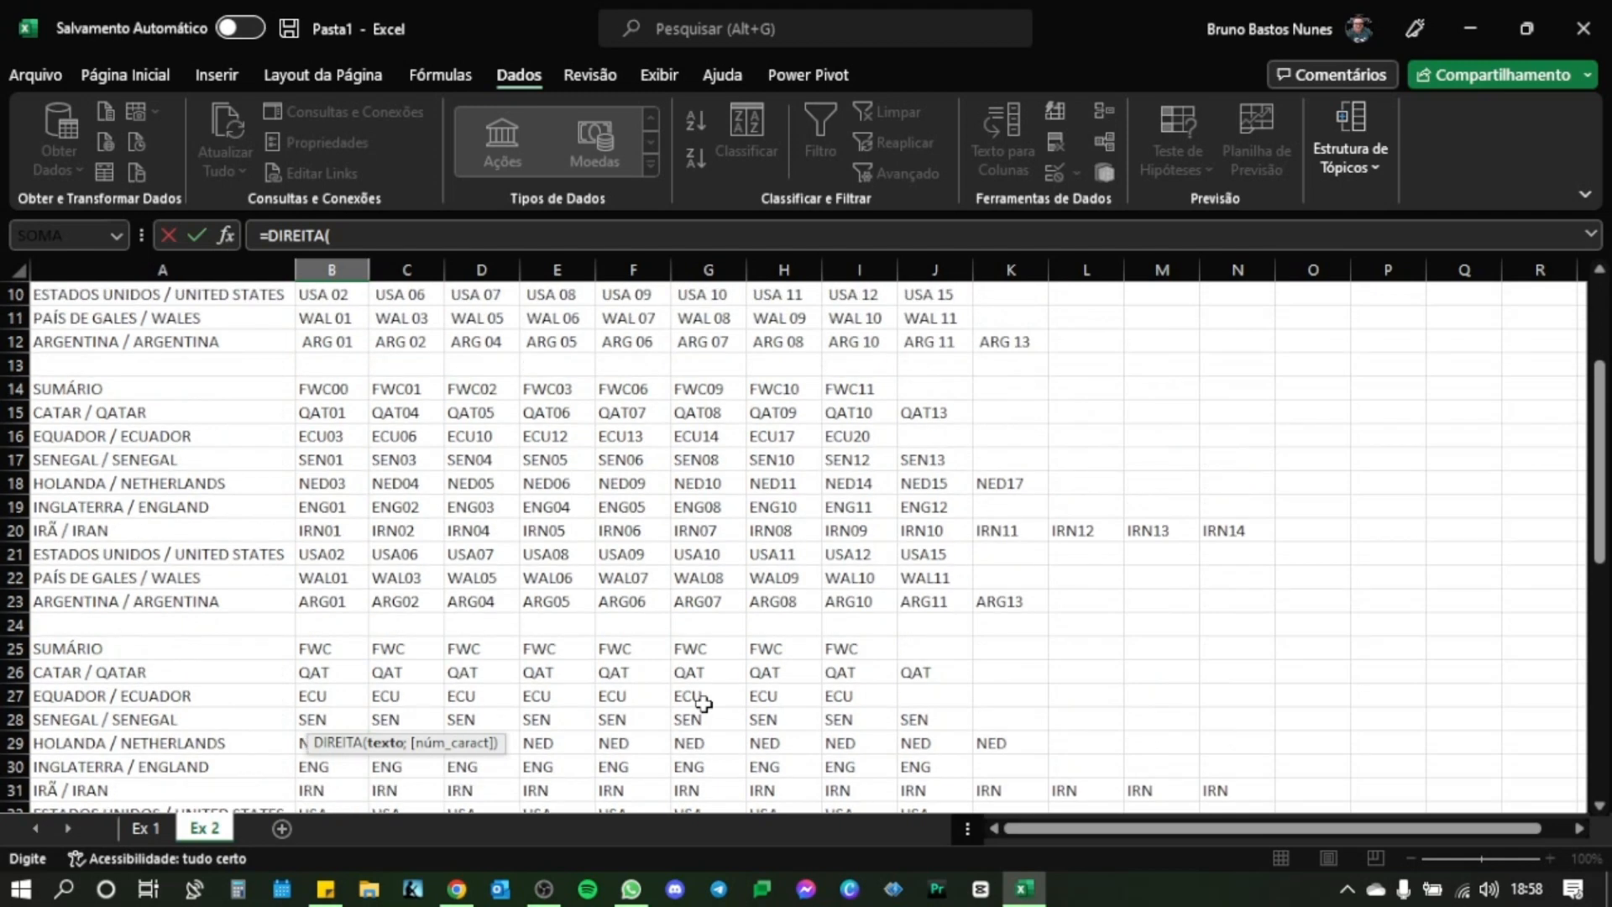
pyautogui.scroll(-3, 704, 704)
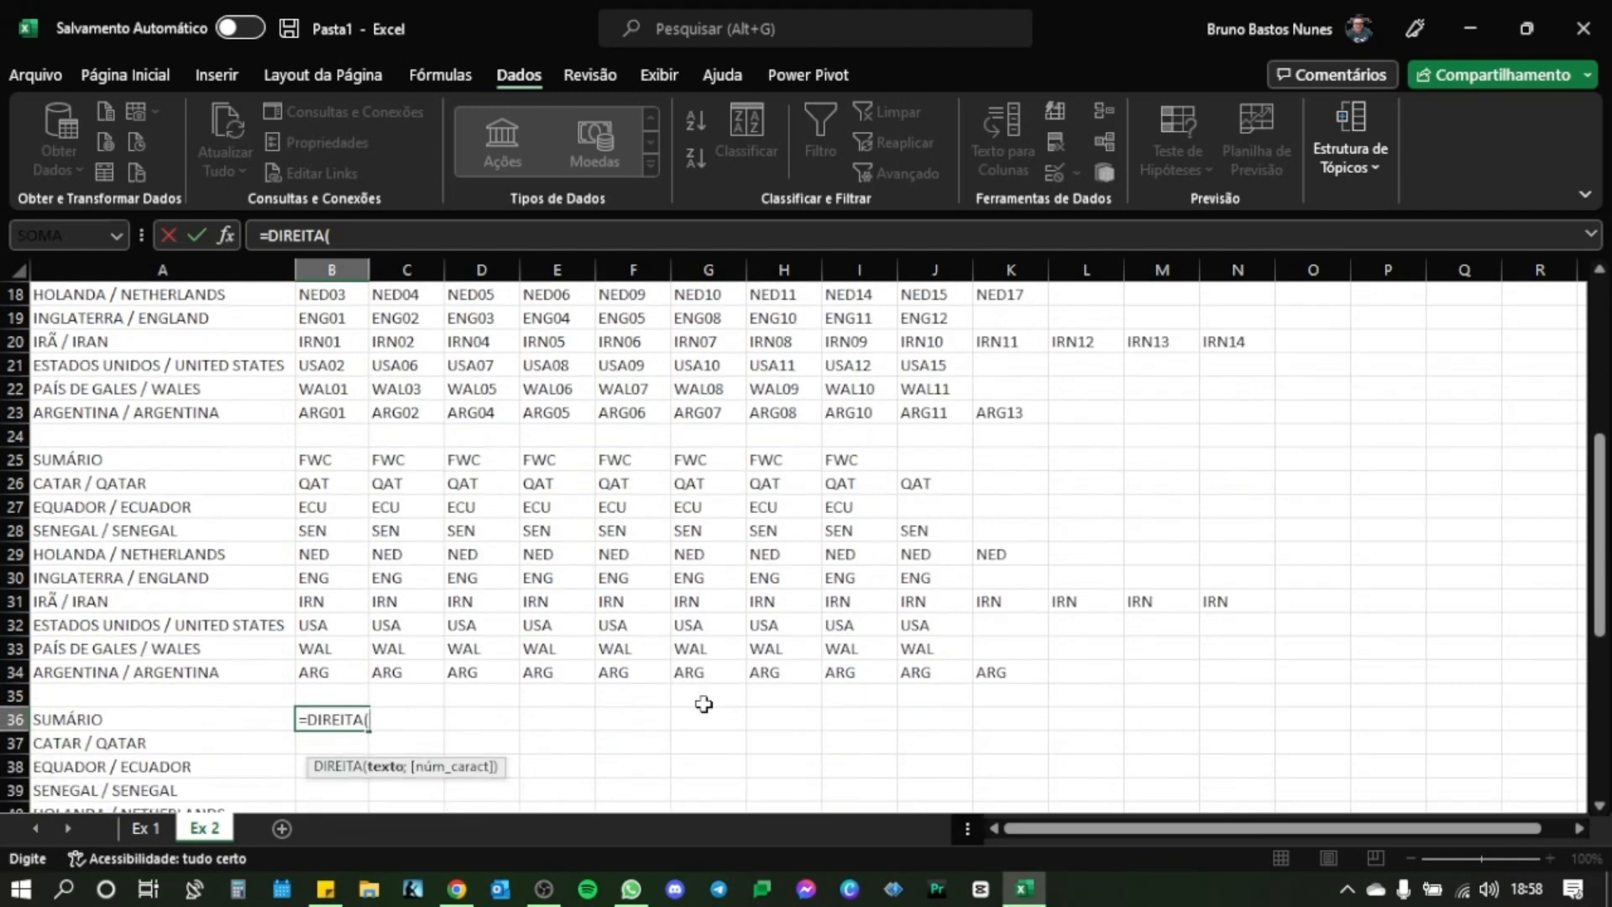
pyautogui.scroll(2, 704, 704)
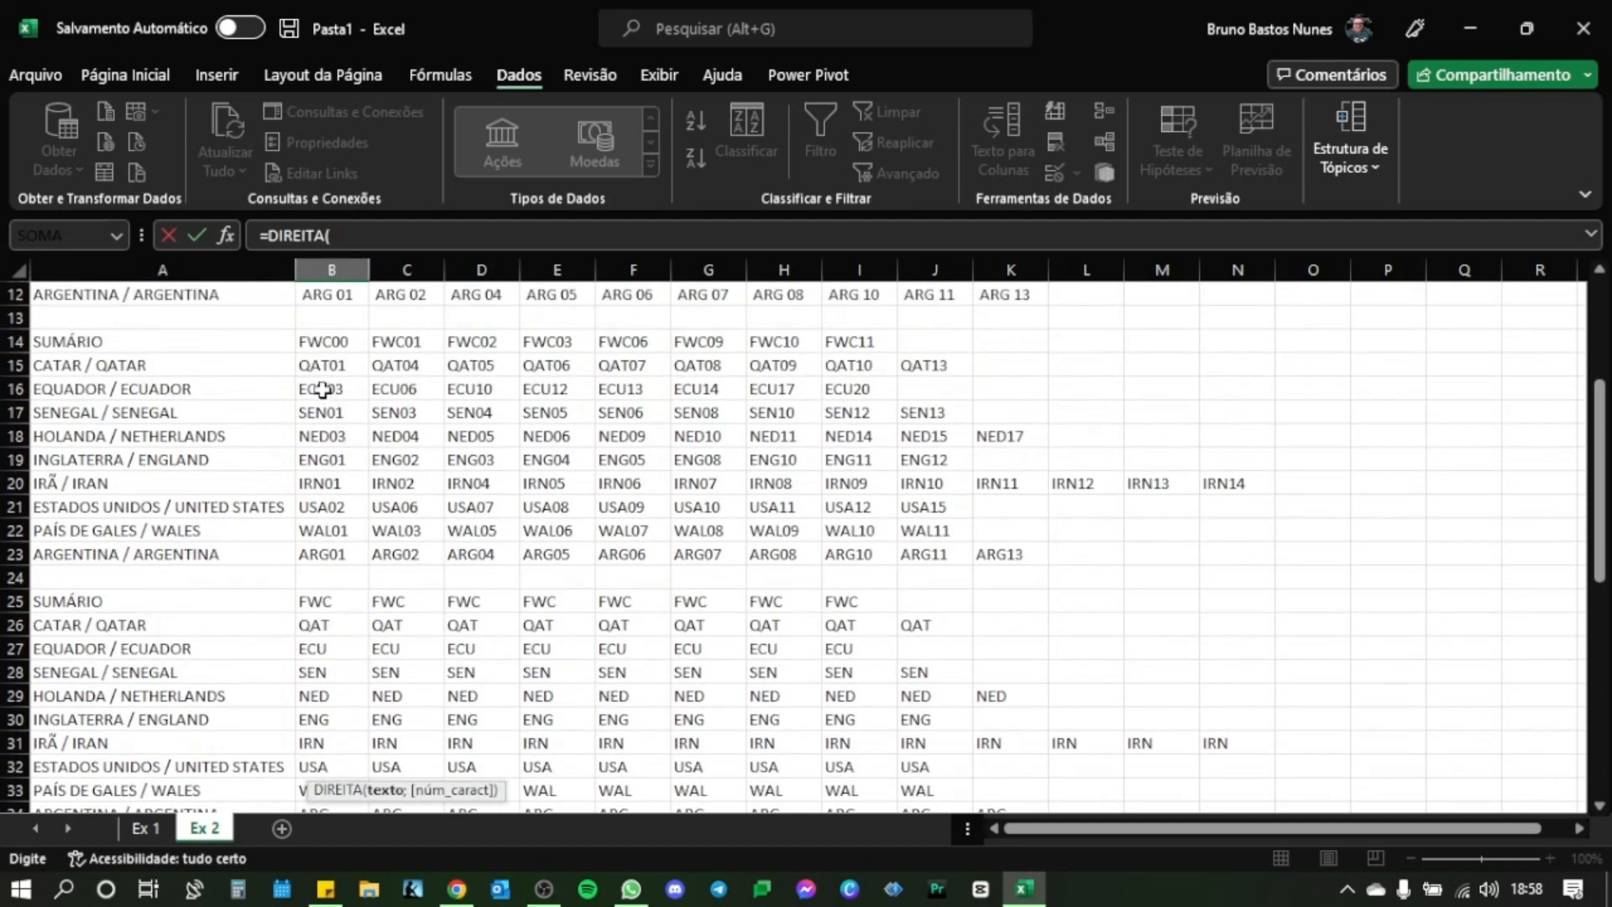
pyautogui.click(341, 338)
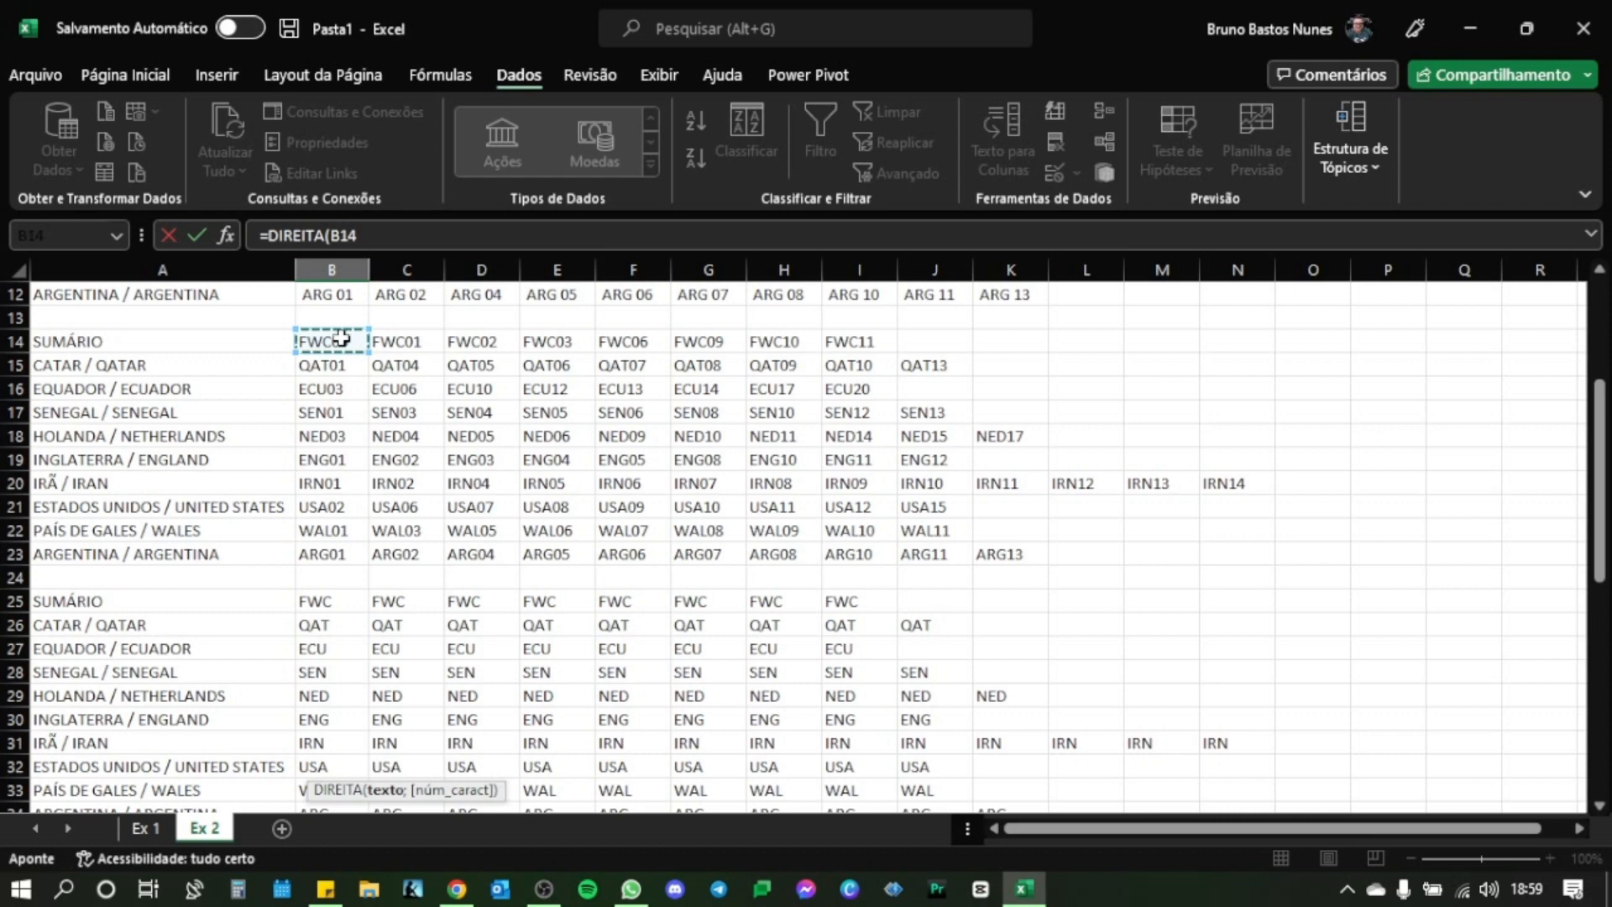
# Complete the B36 formula as =DIREITA(B14;2) to extract the last two characters of the code
pyautogui.scroll(4, 341, 340)
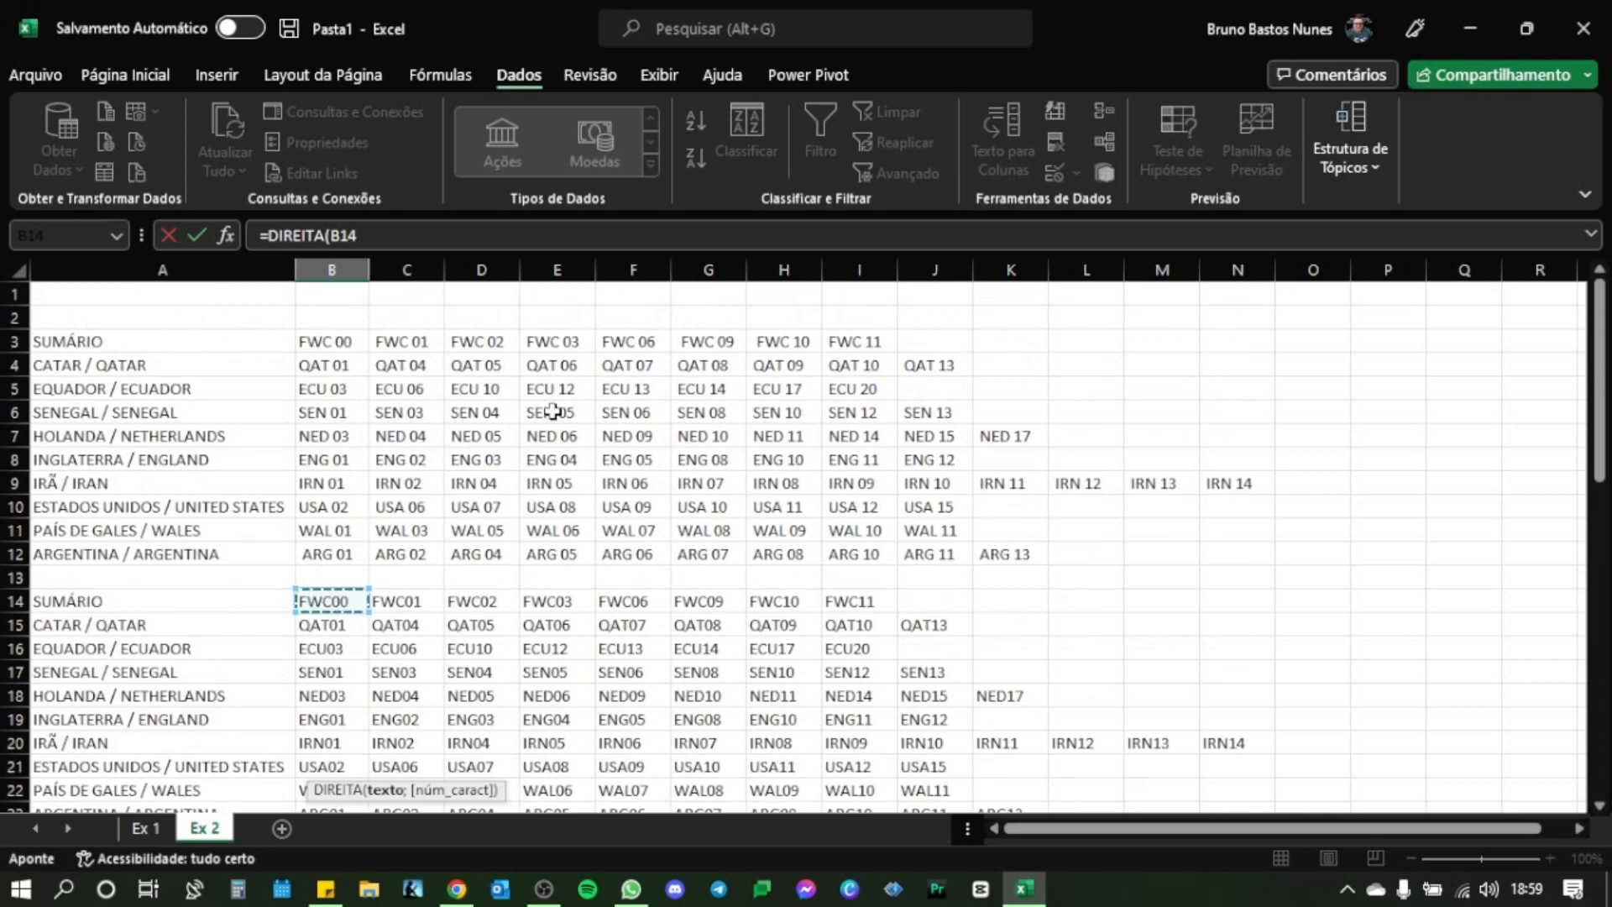
pyautogui.scroll(-2, 487, 491)
pyautogui.scroll(-2, 487, 499)
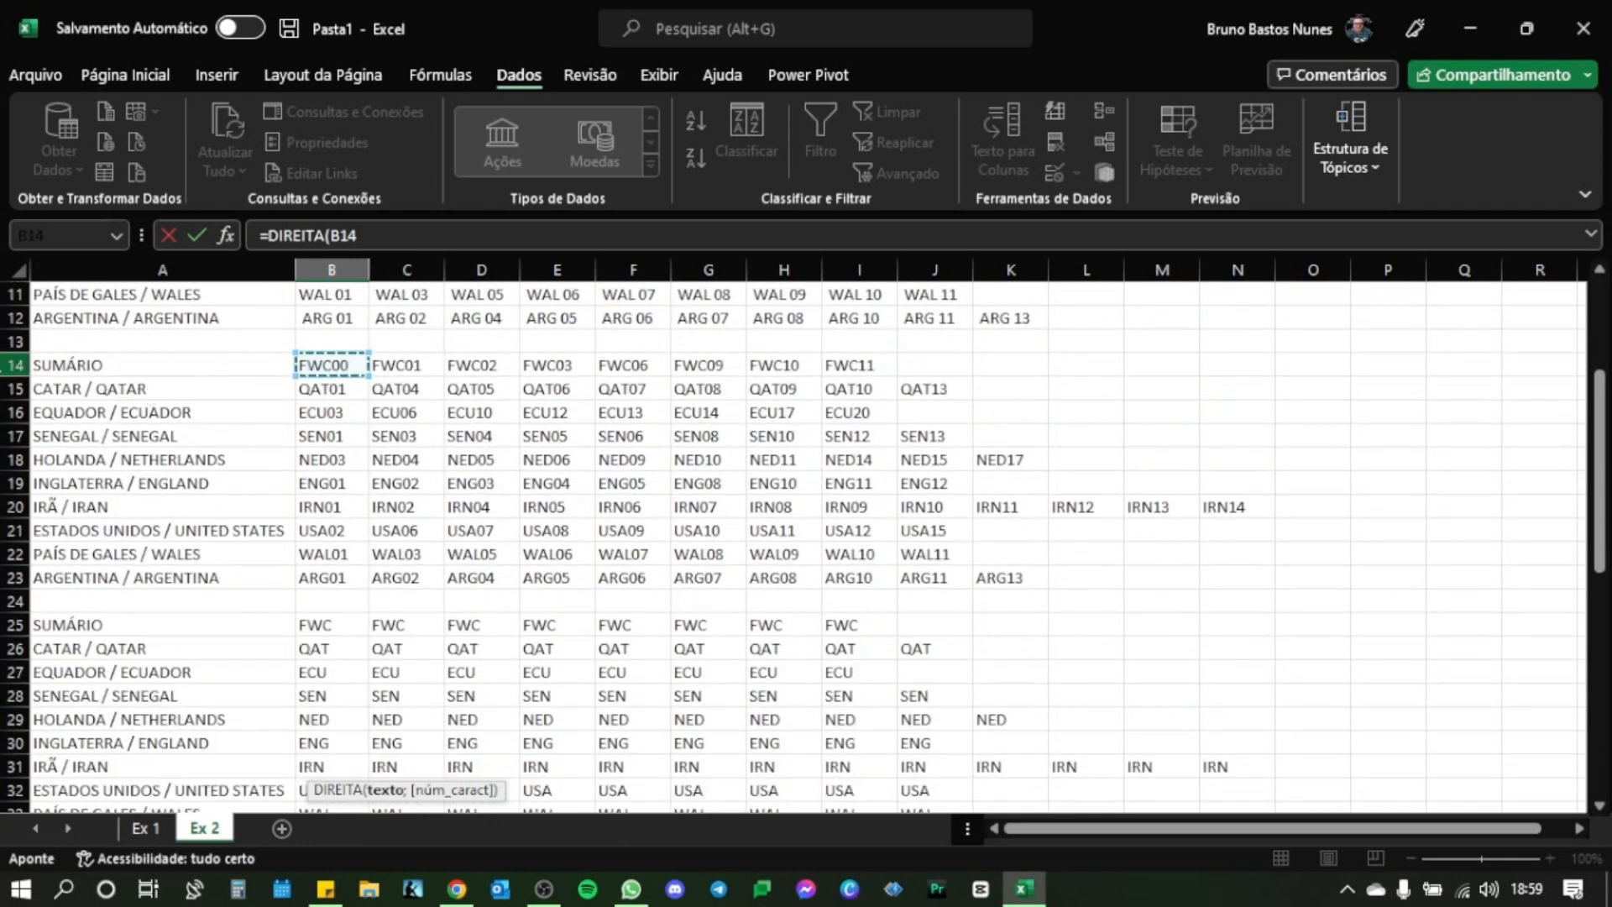
pyautogui.scroll(-1, 333, 558)
pyautogui.scroll(-1, 333, 558)
pyautogui.scroll(3, 331, 557)
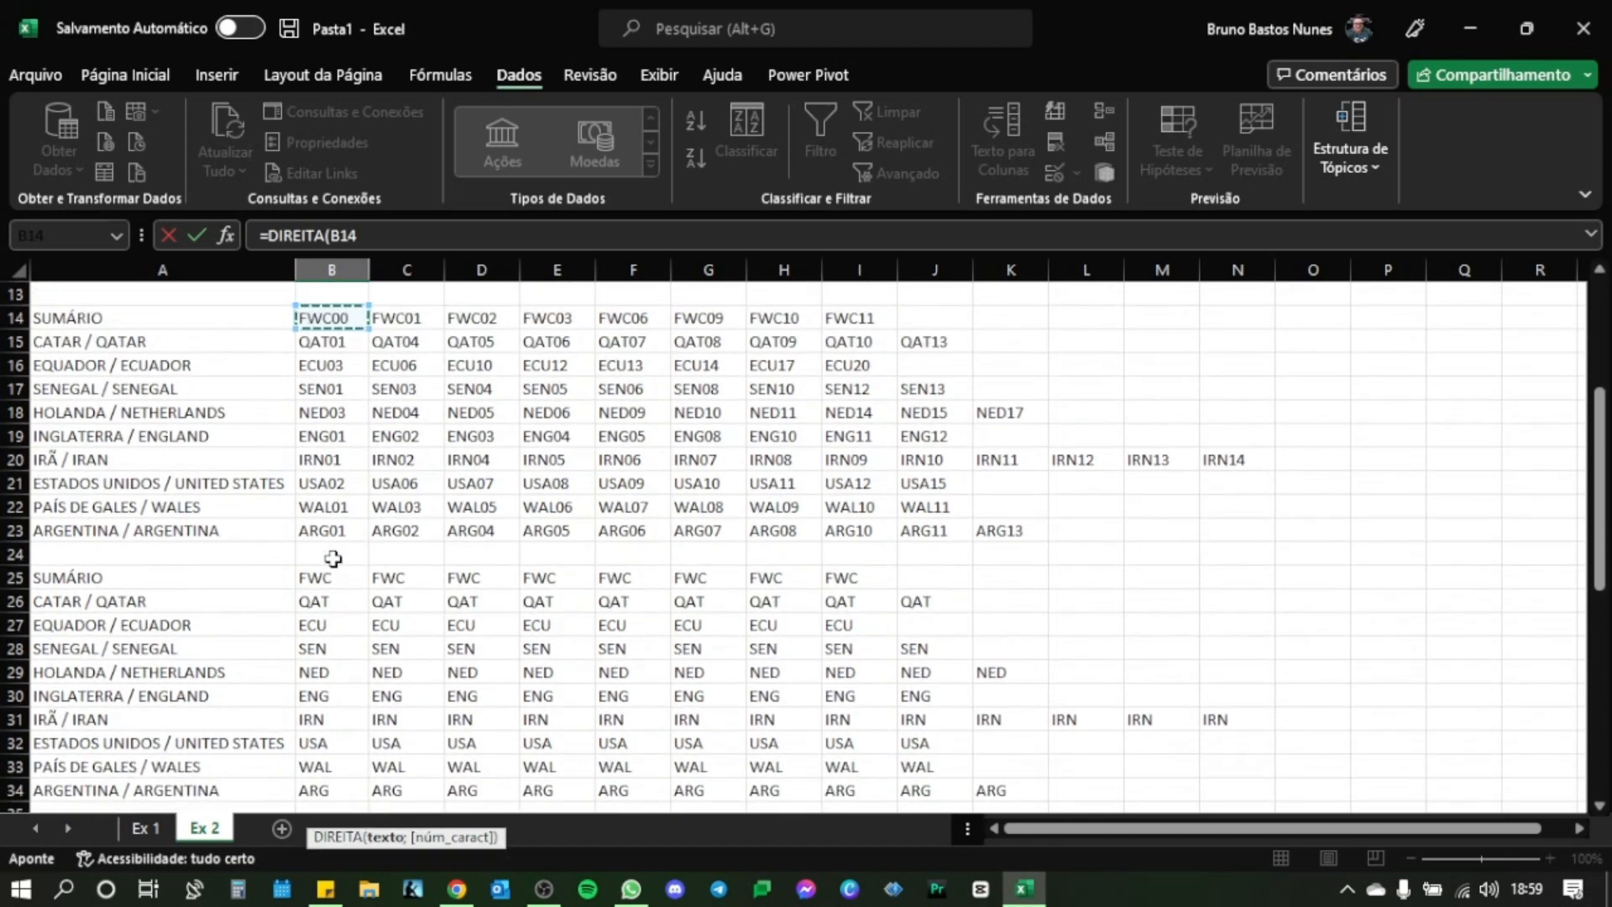
pyautogui.scroll(-2, 334, 361)
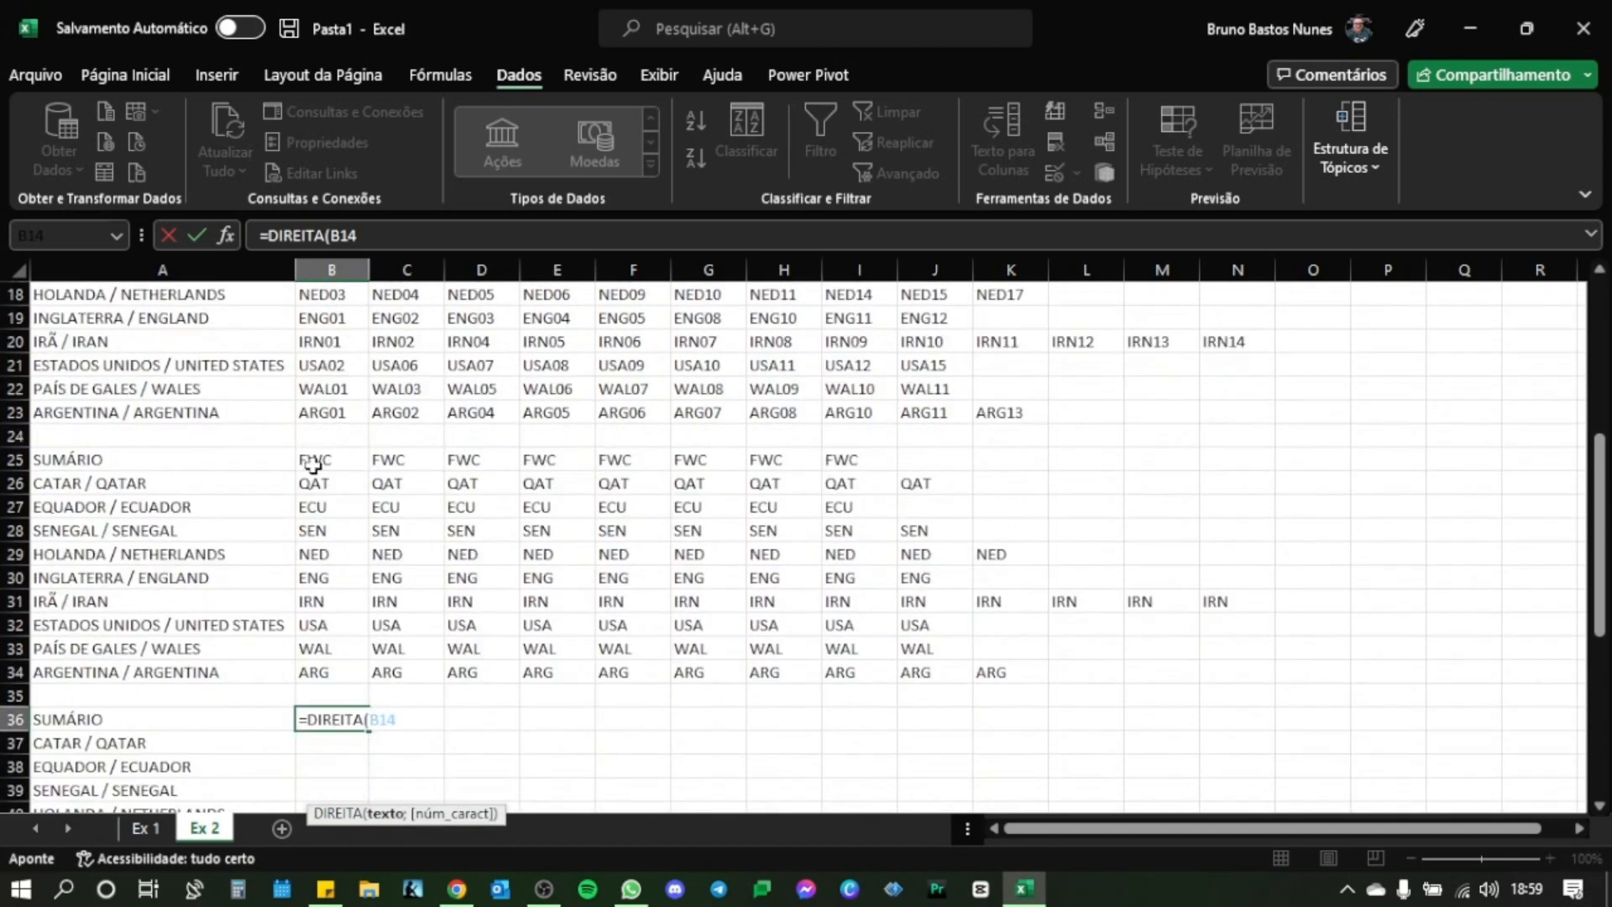
pyautogui.write(';')
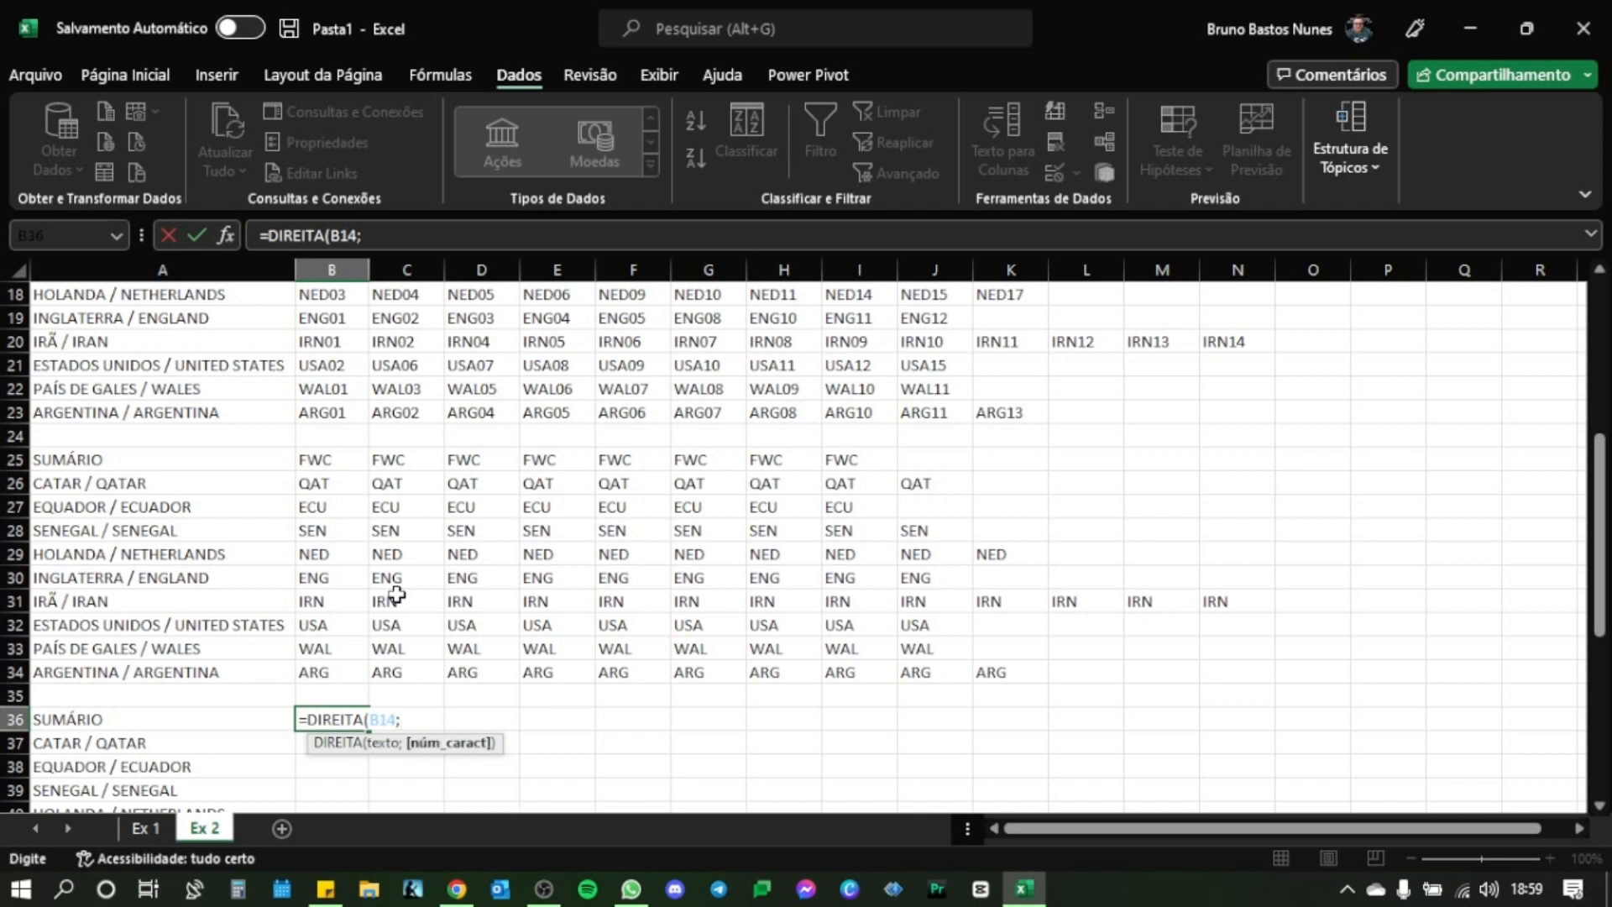
pyautogui.write('2')
pyautogui.press('Return')
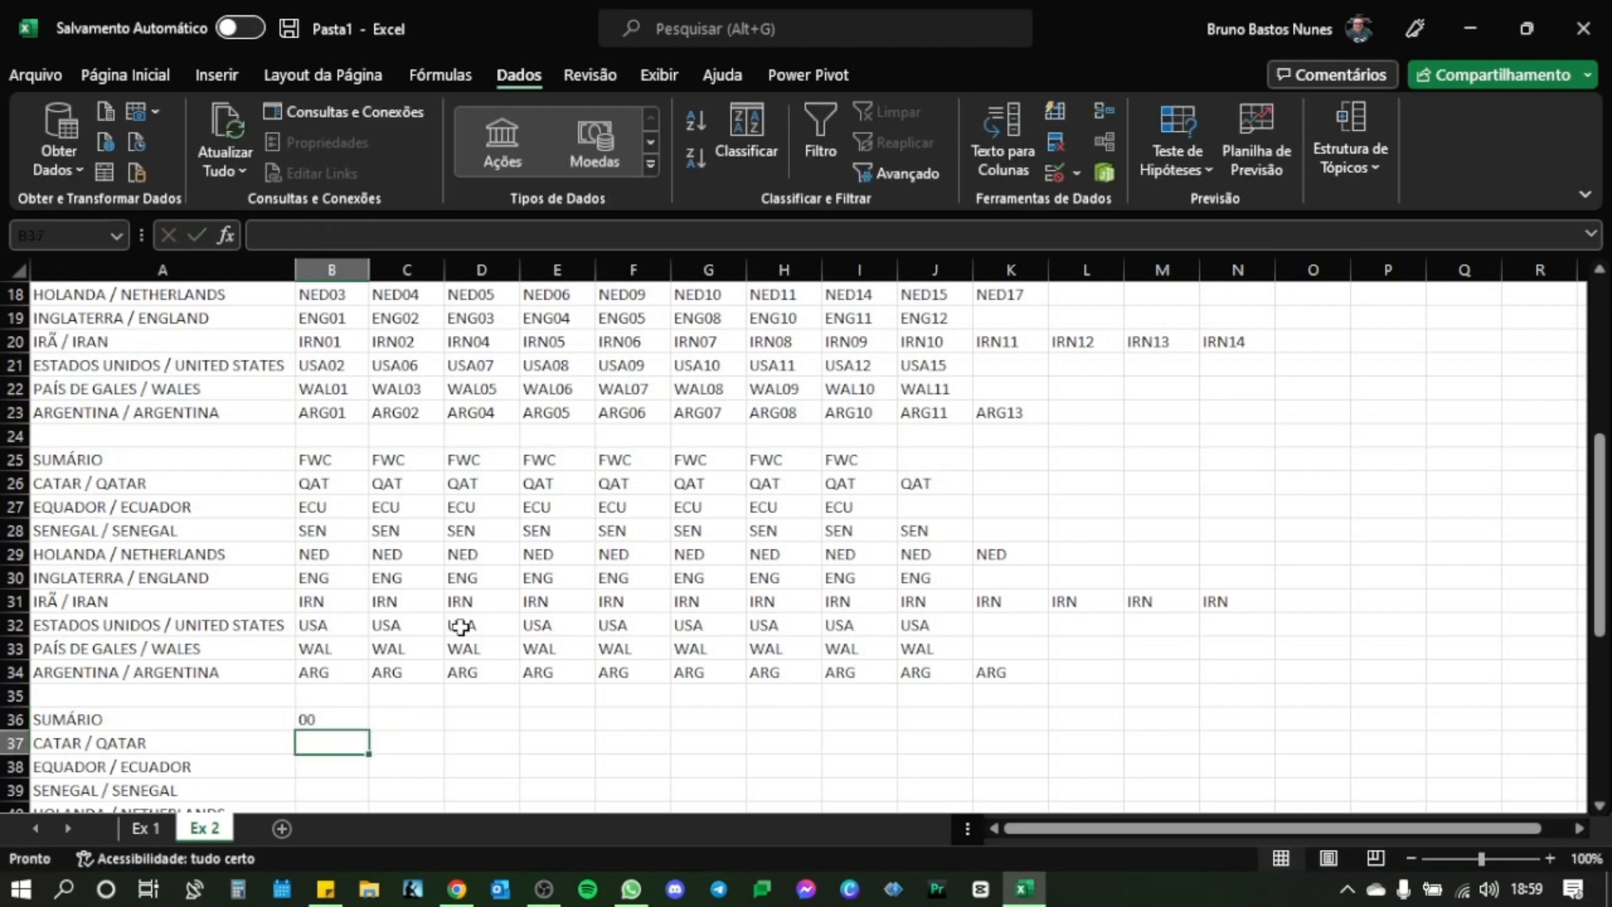
# Fill the DIREITA formula from B36 down to row 45 and across to column N
pyautogui.scroll(5, 460, 627)
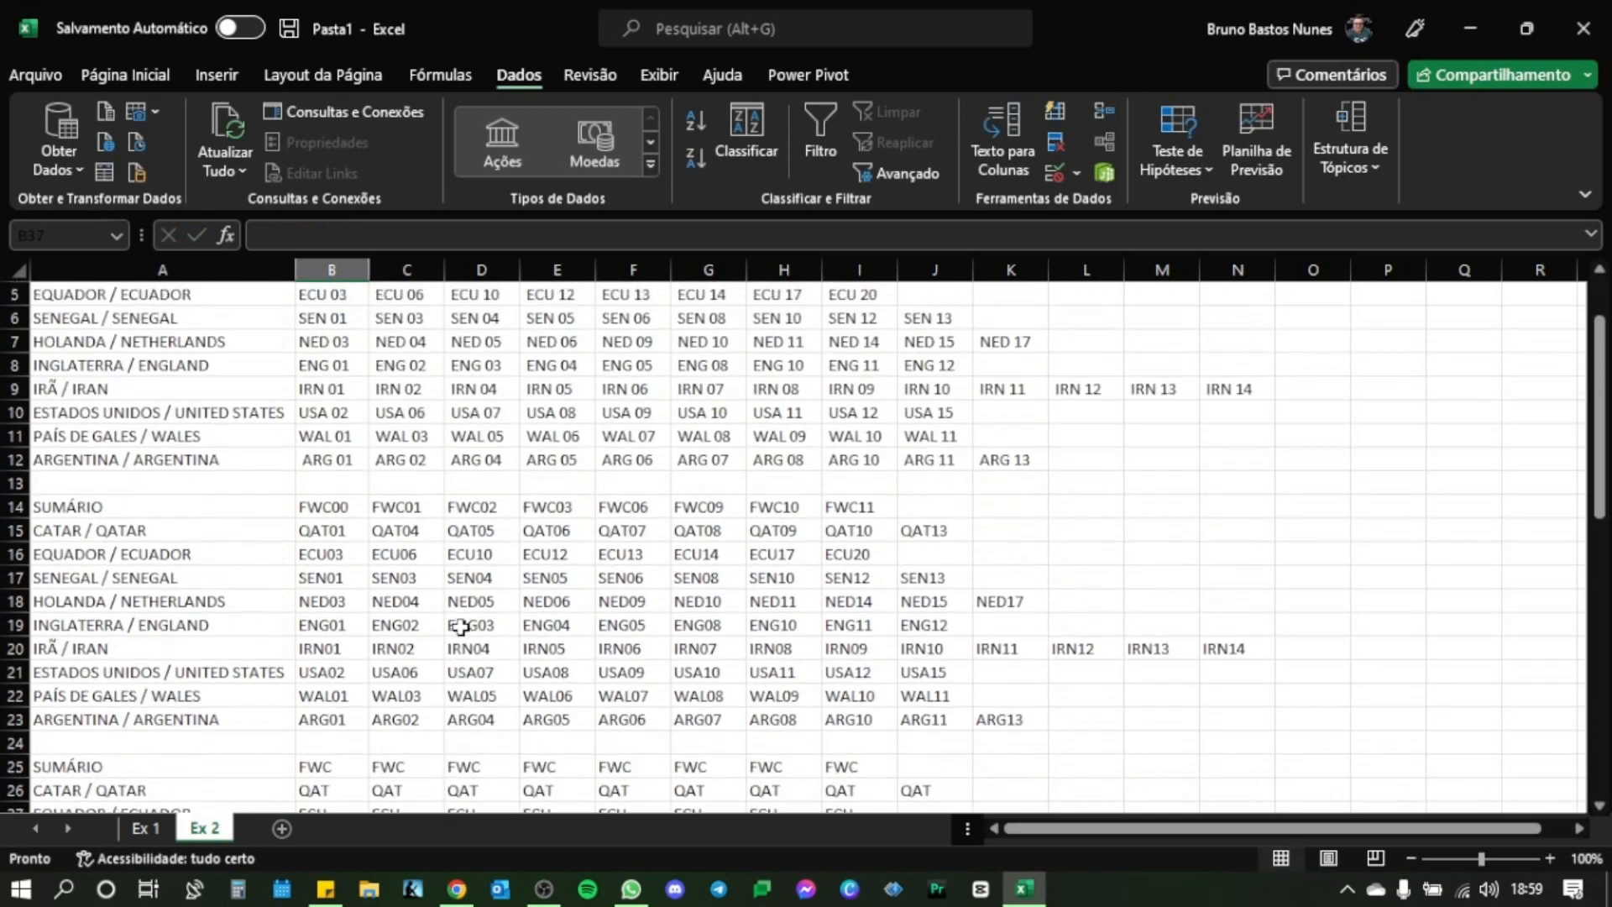
pyautogui.scroll(-5, 460, 627)
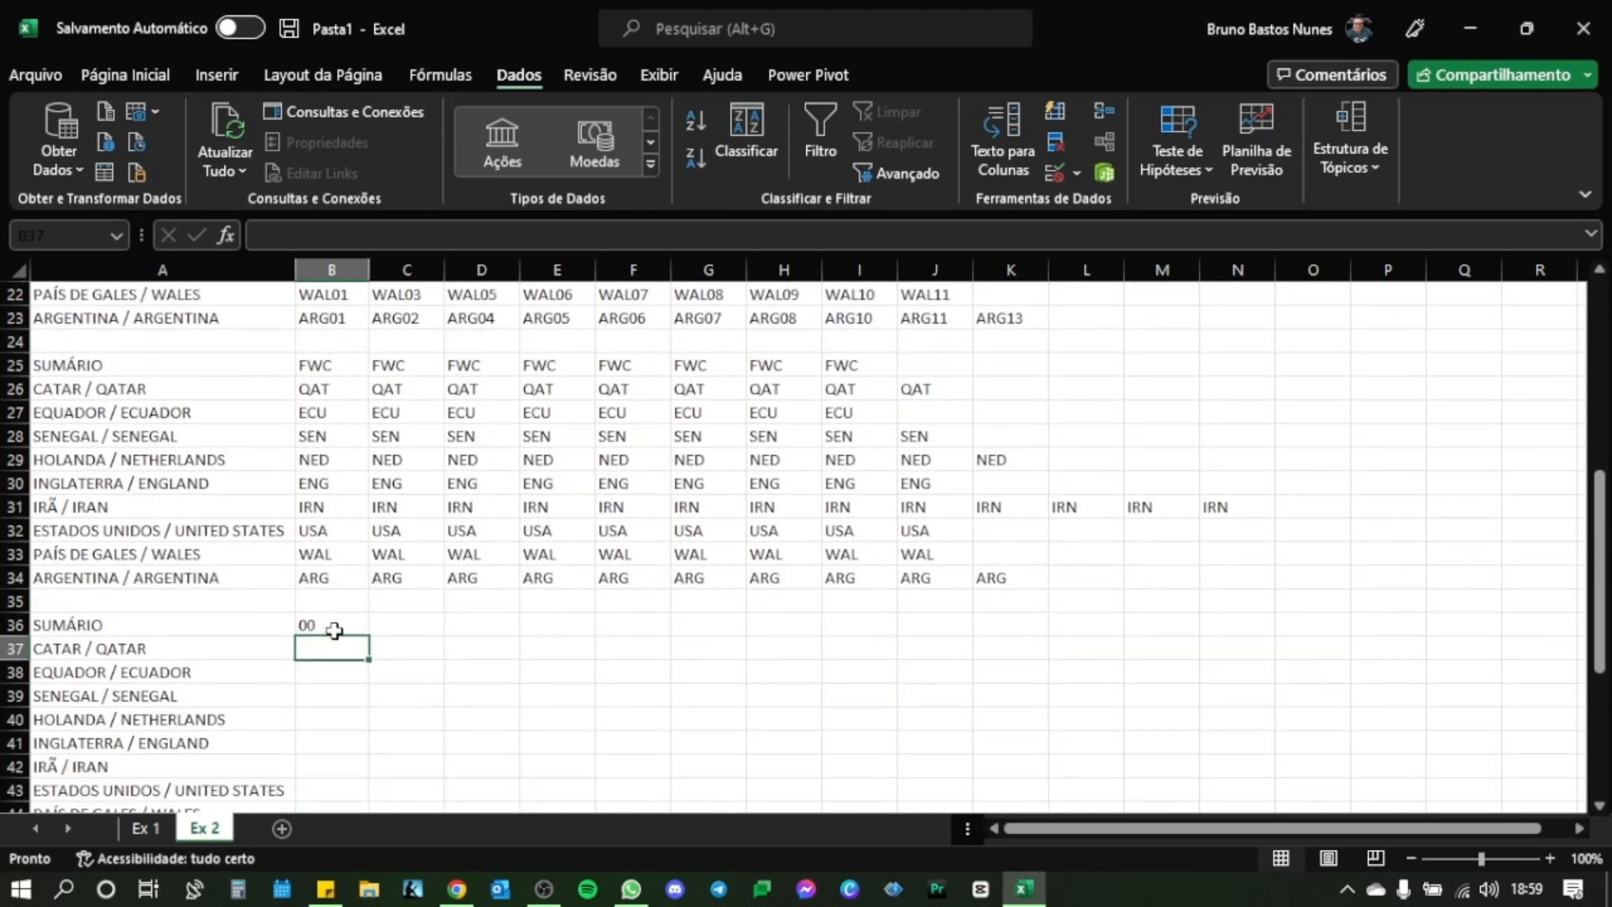
pyautogui.click(331, 630)
pyautogui.scroll(-2, 369, 561)
pyautogui.click(365, 551)
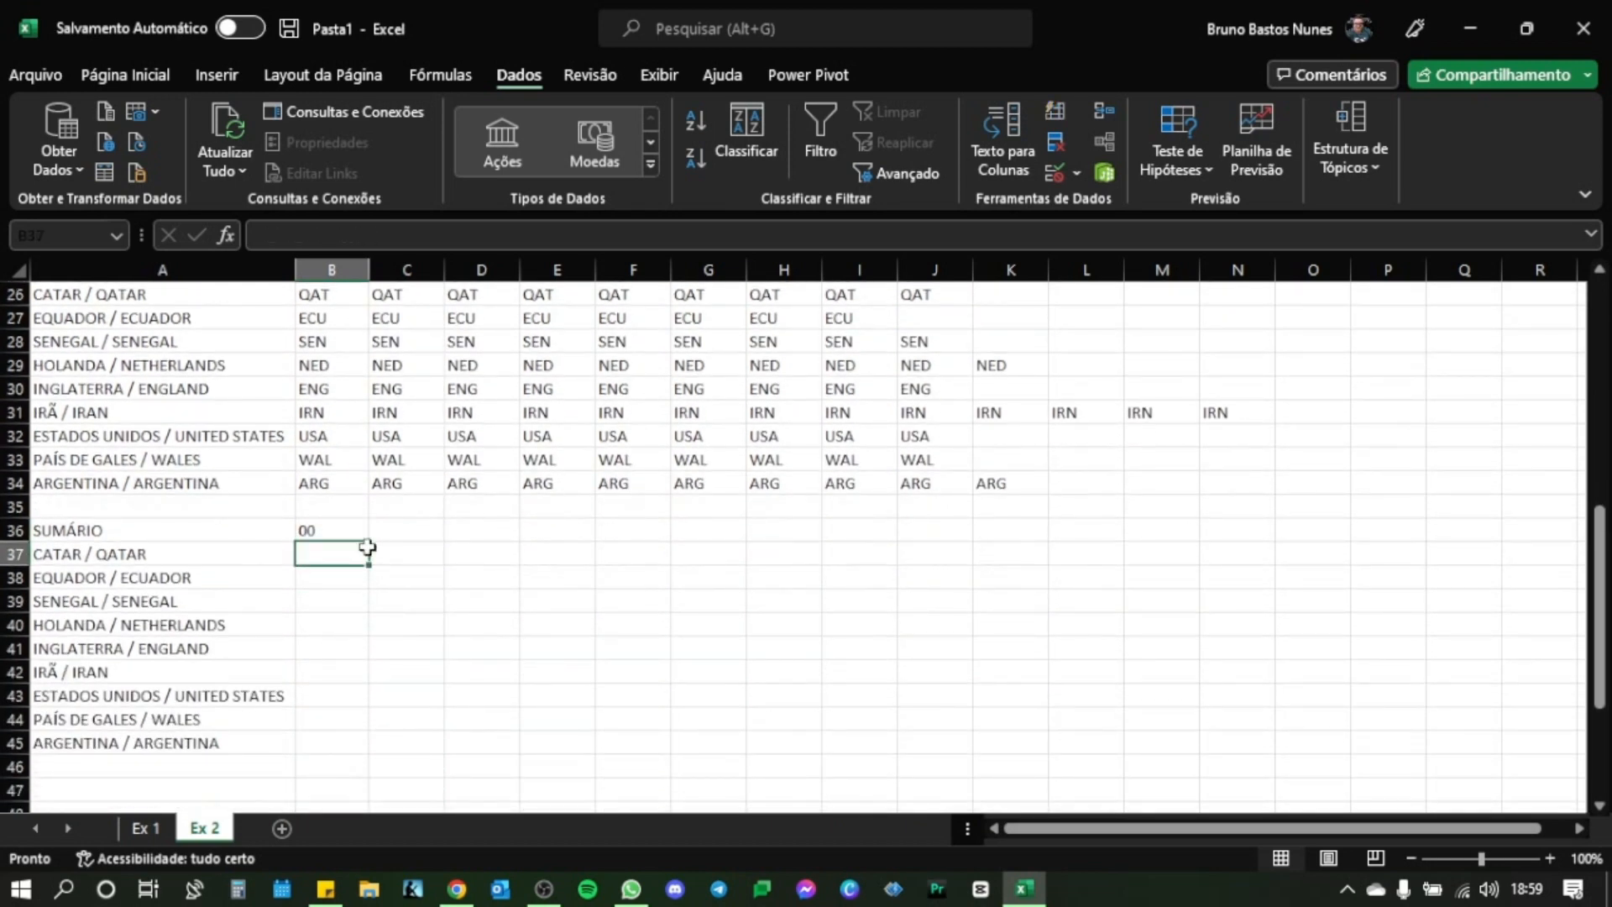
pyautogui.click(361, 527)
pyautogui.moveTo(369, 541); pyautogui.dragTo(1277, 762)
pyautogui.scroll(3, 563, 548)
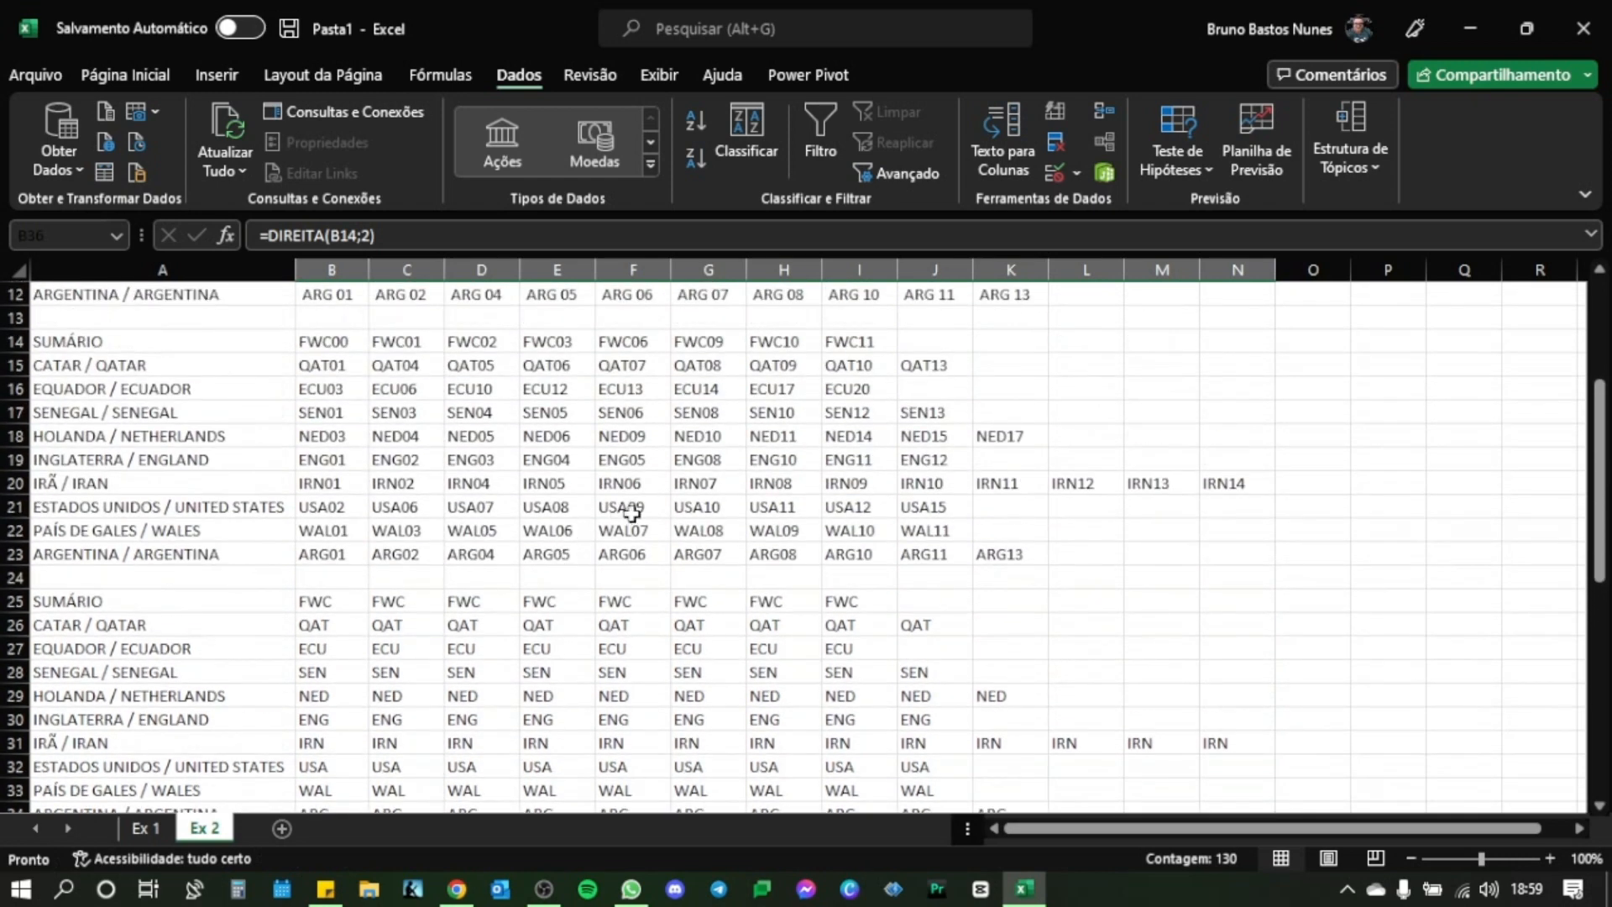
pyautogui.scroll(-2, 617, 463)
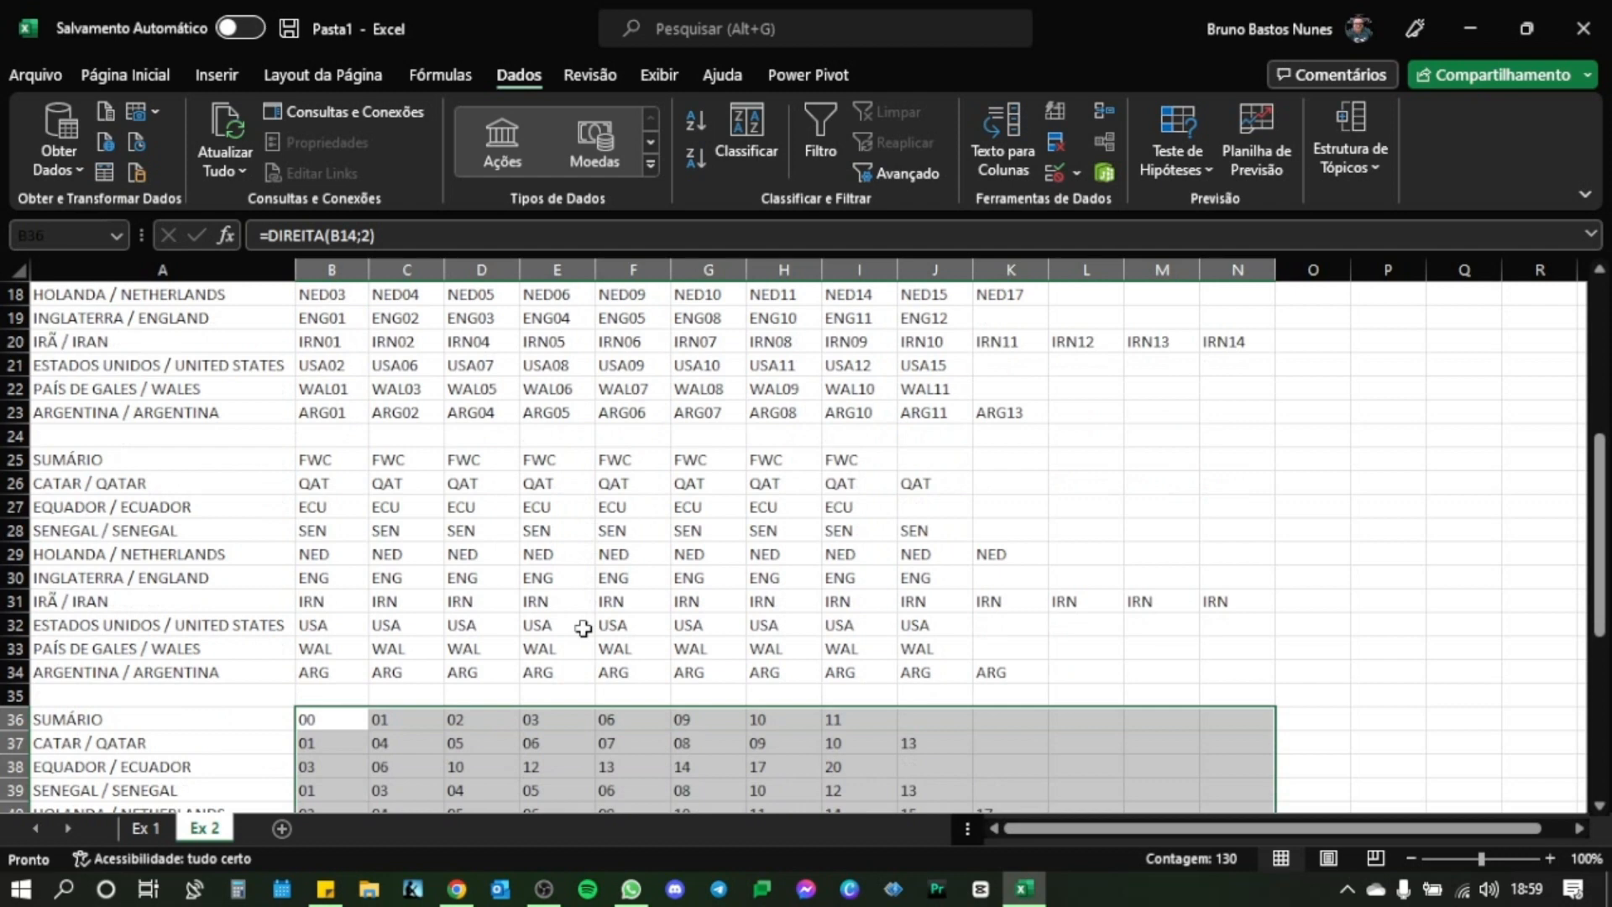
# Review the two-digit results in B36:N45 and compare the formulas in cells B25 and B36
pyautogui.scroll(-2, 582, 628)
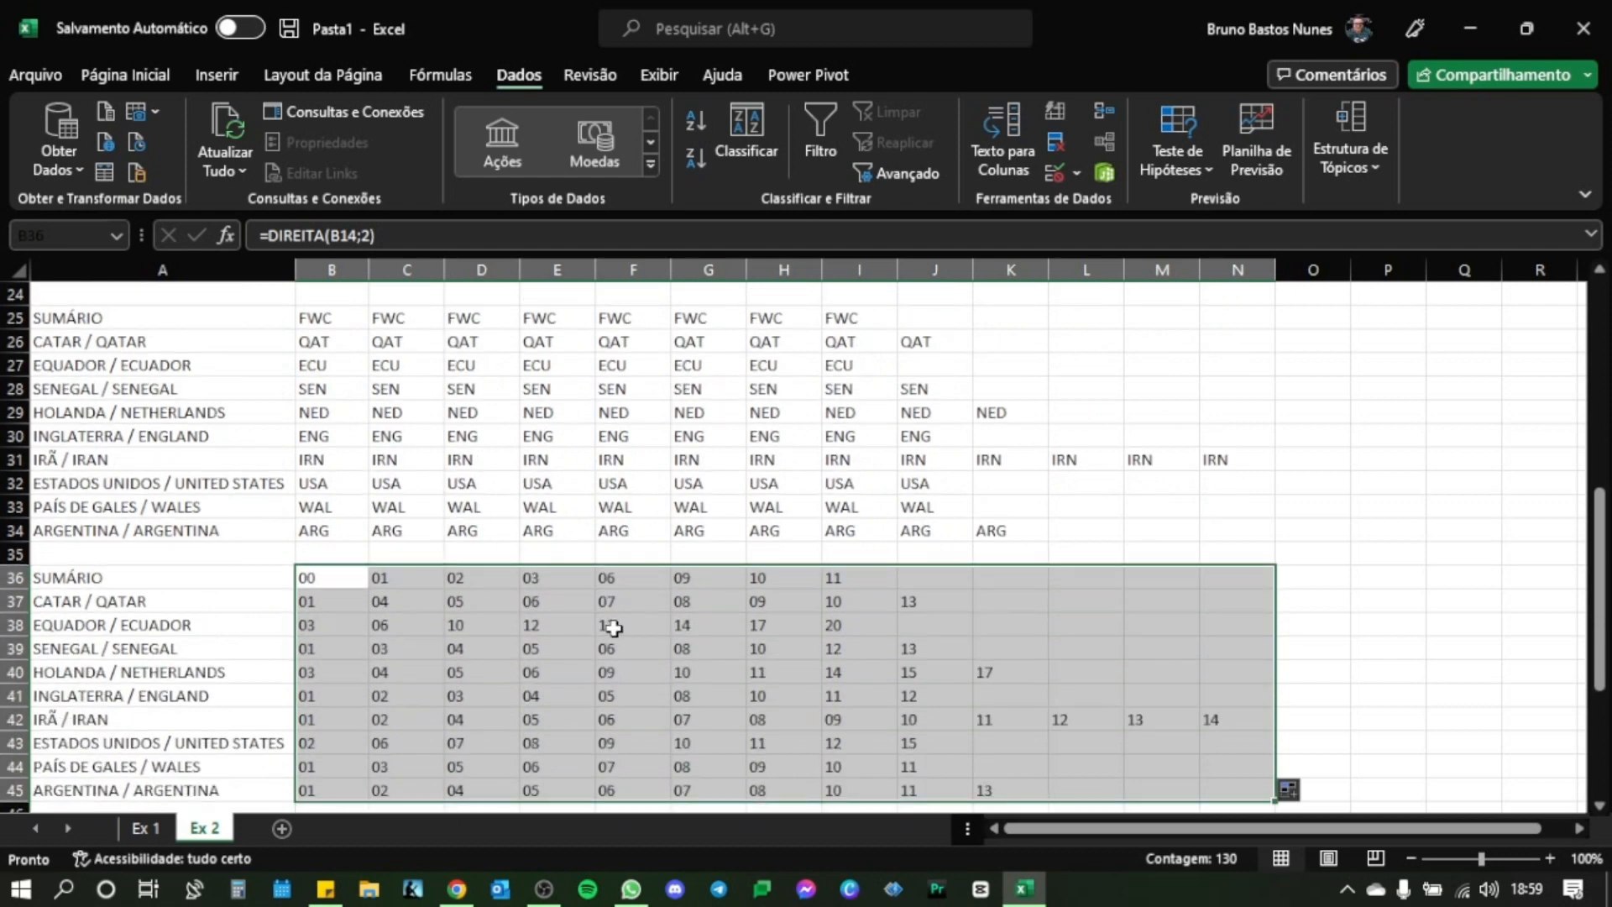
pyautogui.scroll(-1, 613, 628)
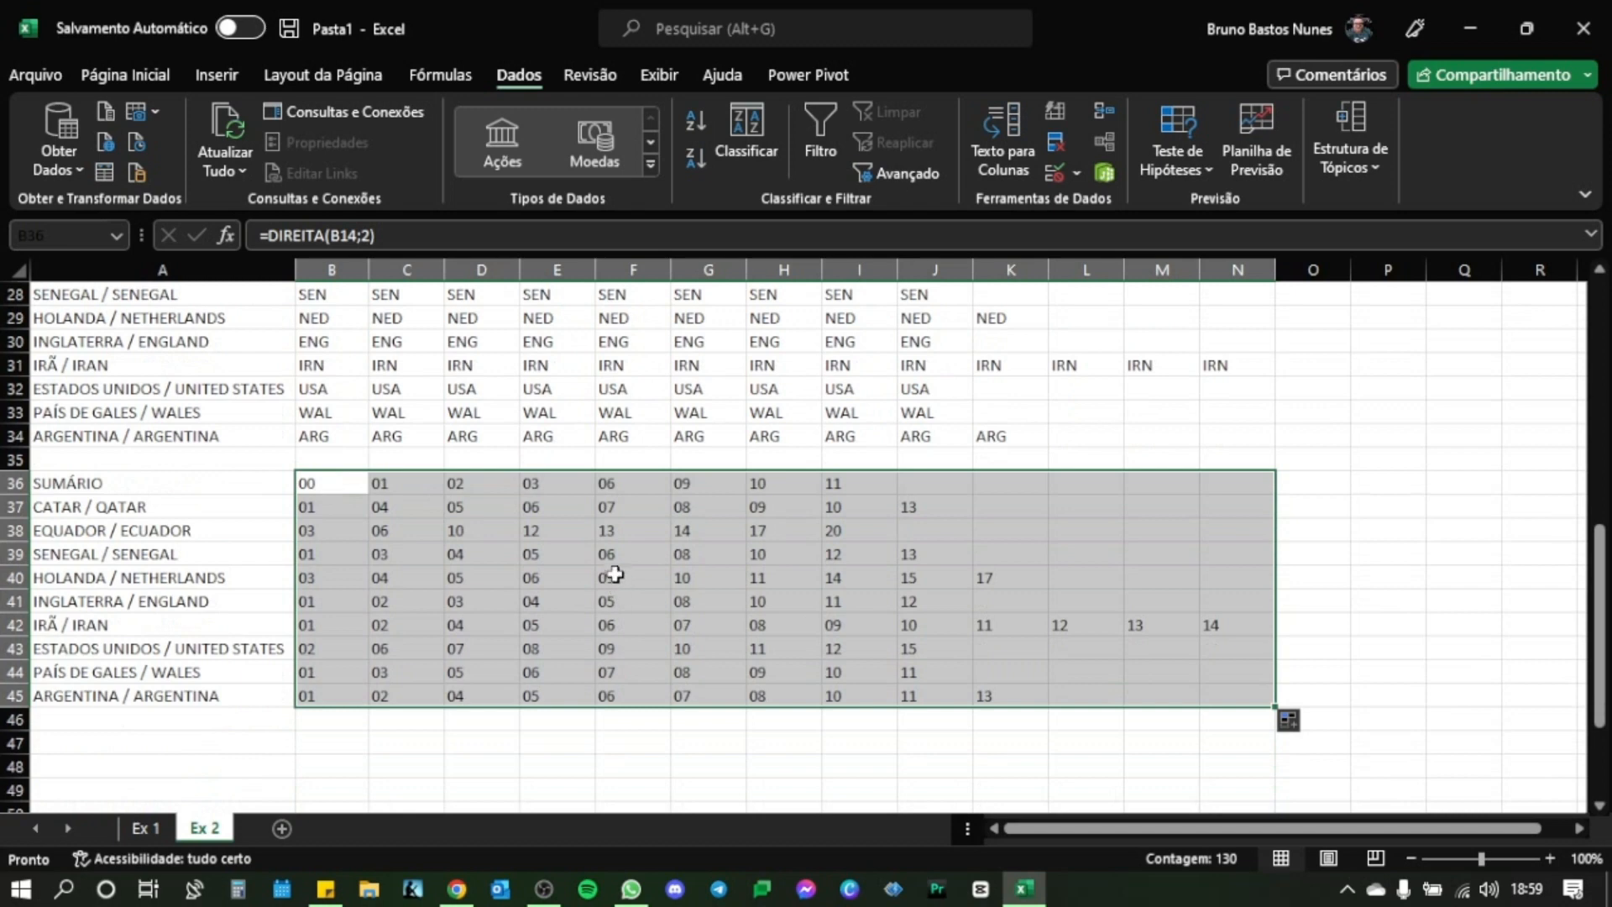
pyautogui.scroll(1, 612, 571)
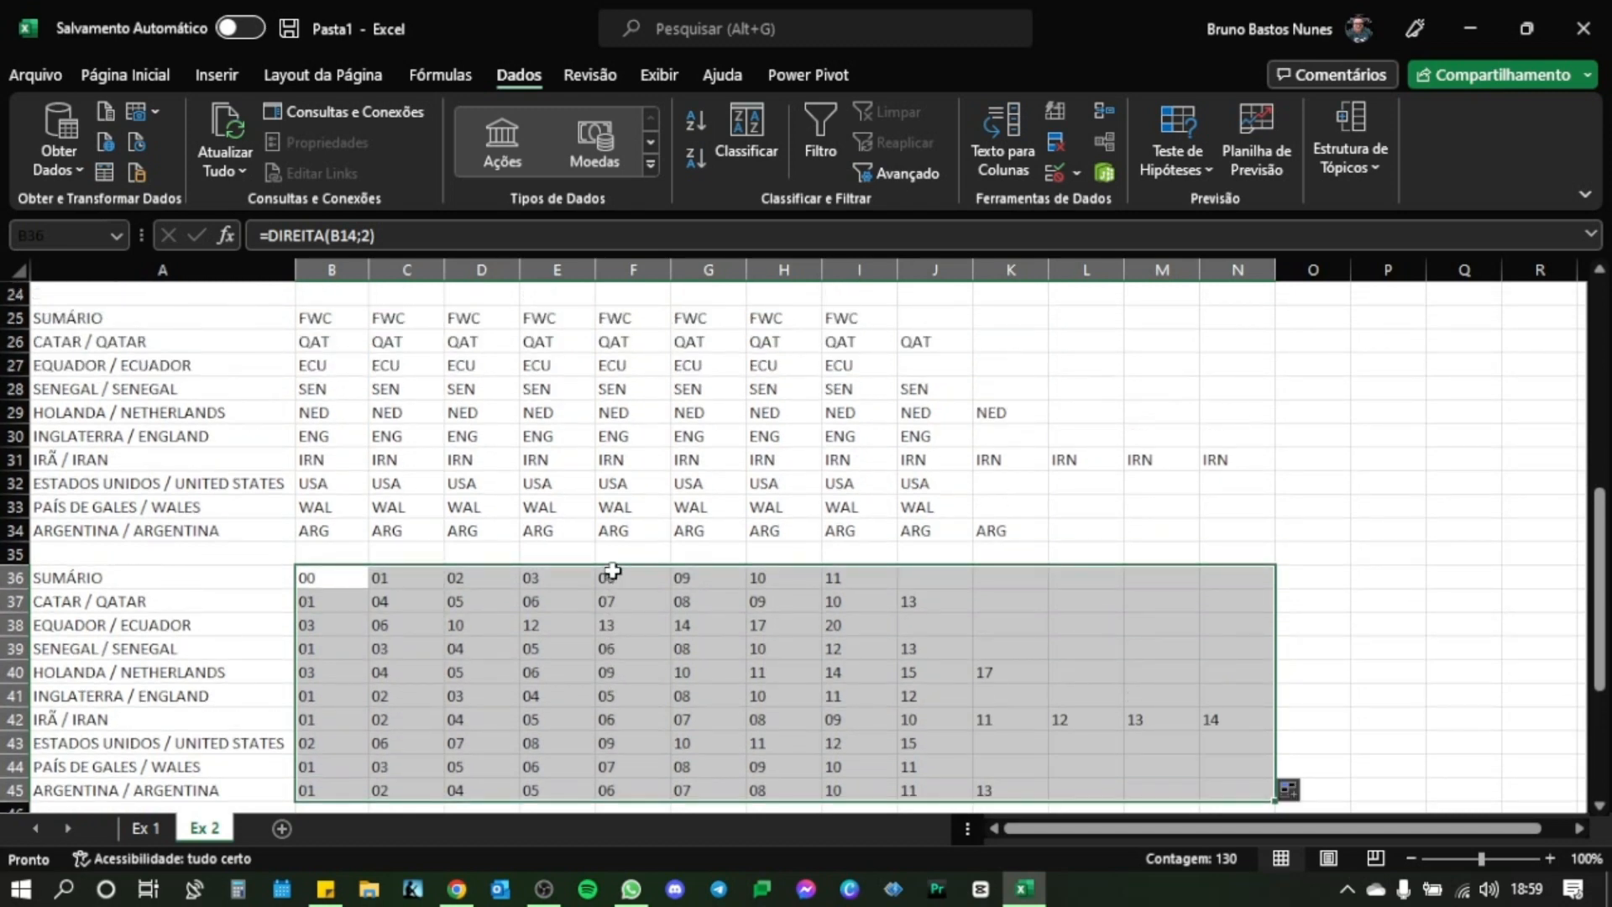
pyautogui.scroll(-1, 613, 571)
pyautogui.scroll(1, 613, 571)
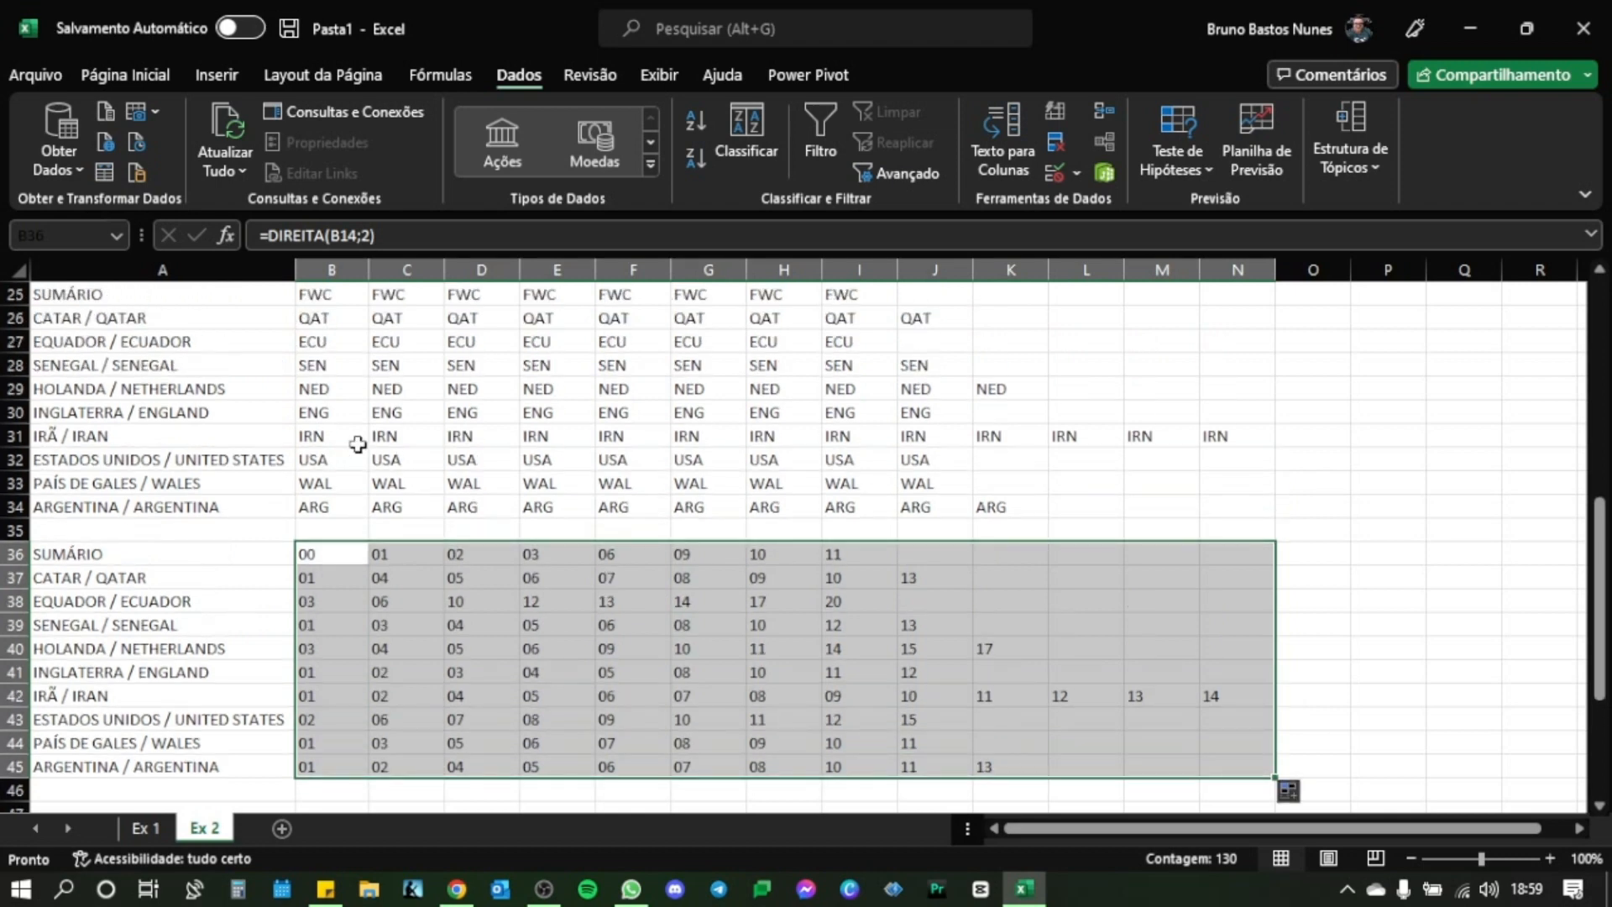
pyautogui.scroll(1, 319, 403)
pyautogui.click(316, 342)
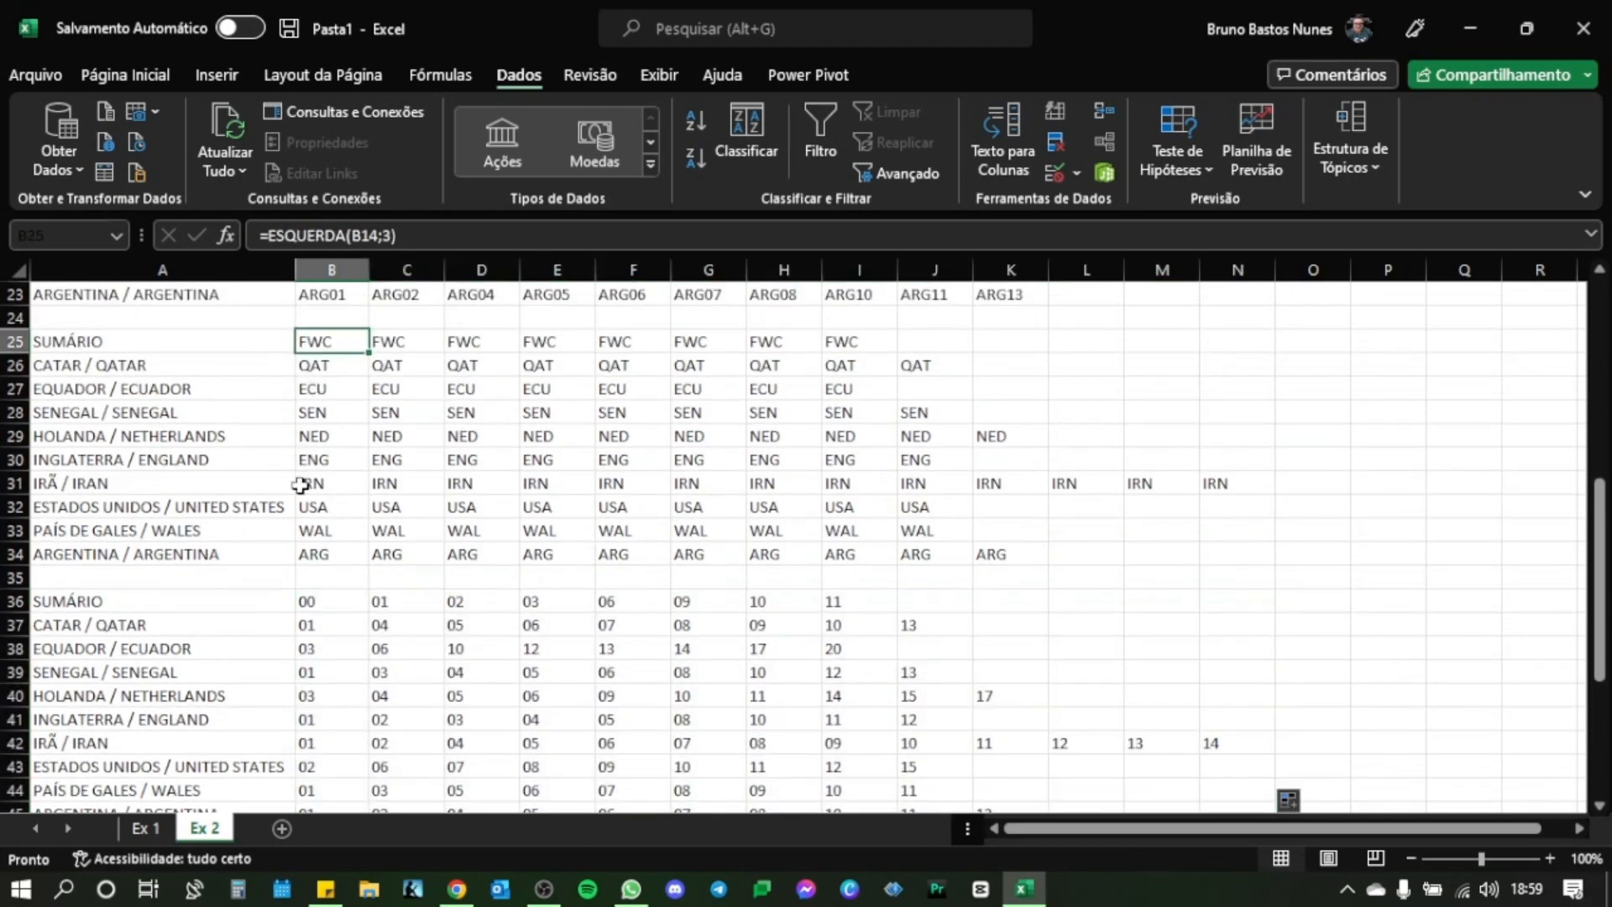
pyautogui.click(334, 603)
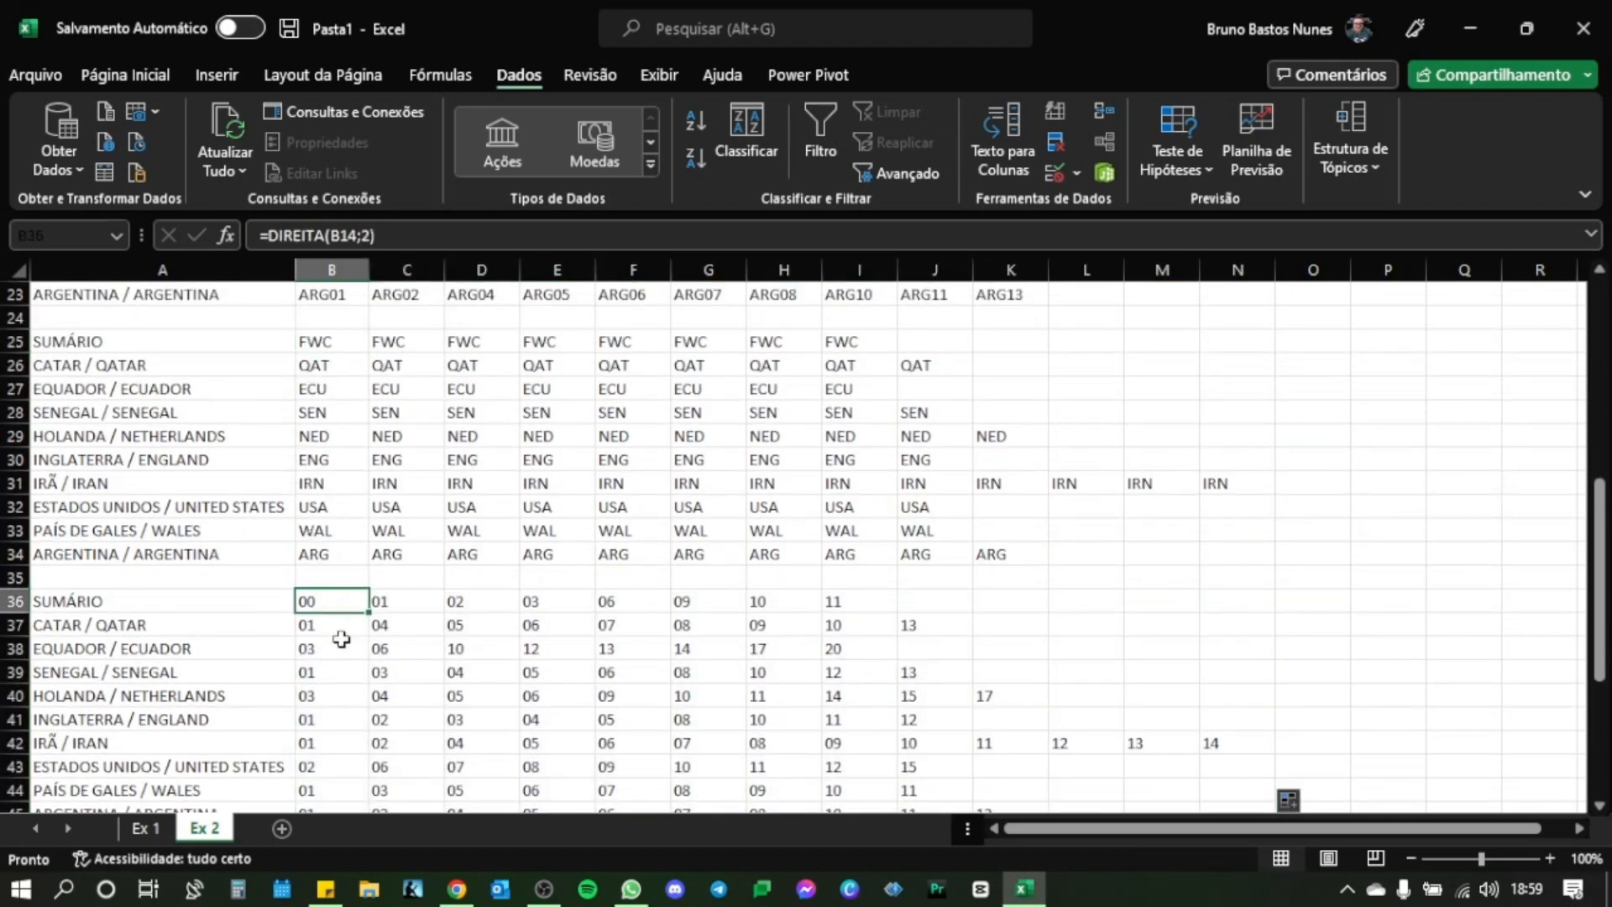
pyautogui.click(327, 344)
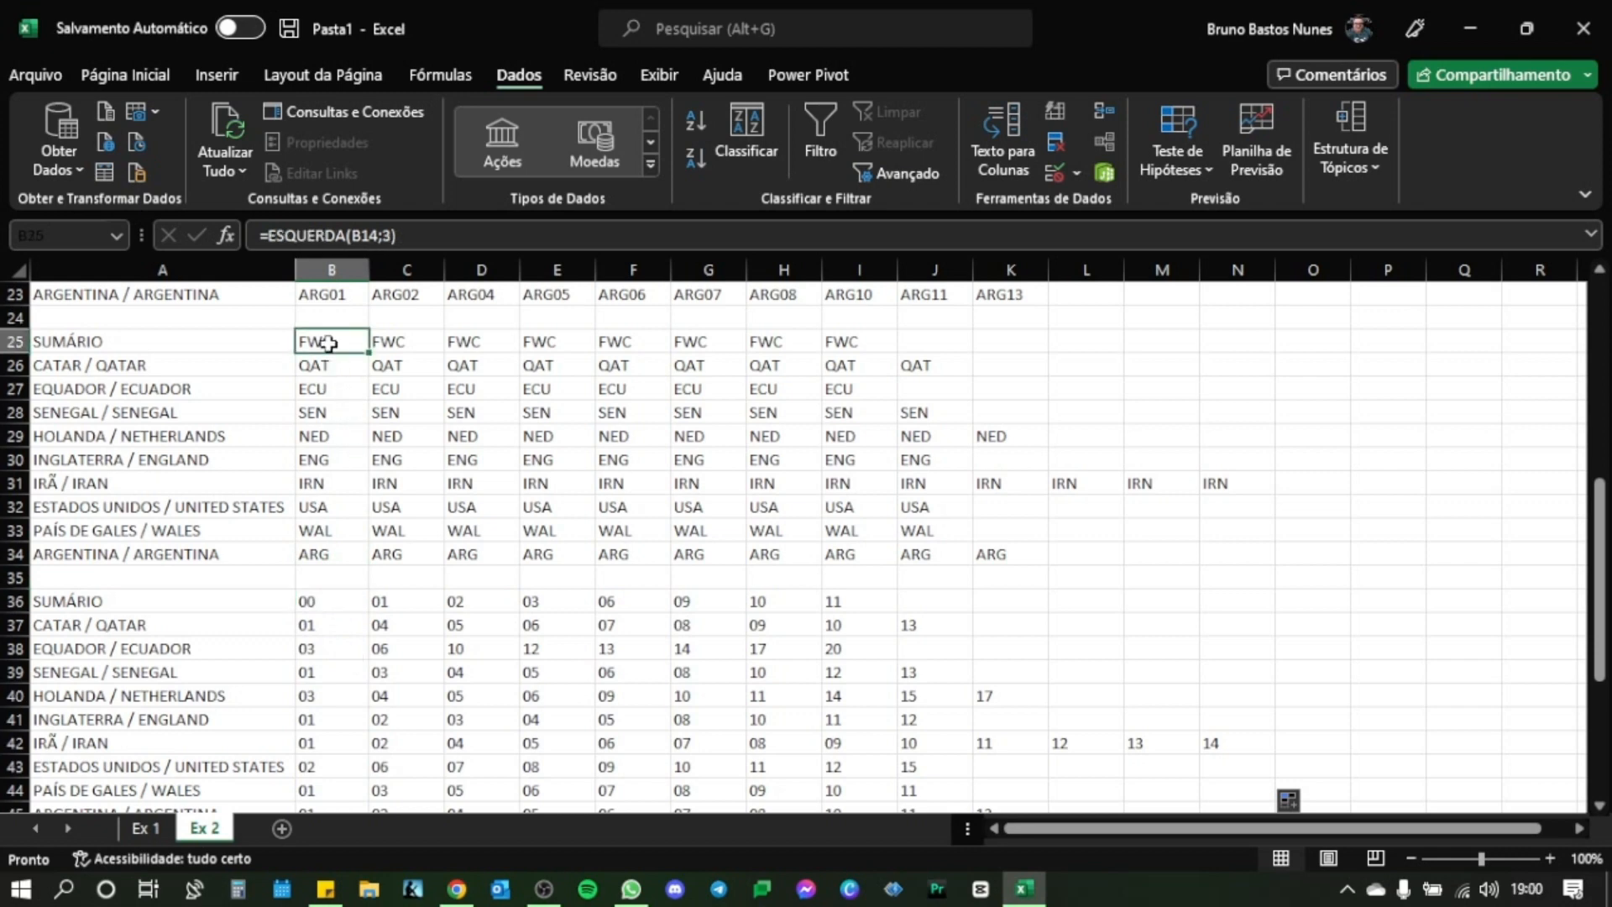
pyautogui.scroll(-1, 327, 345)
pyautogui.click(338, 529)
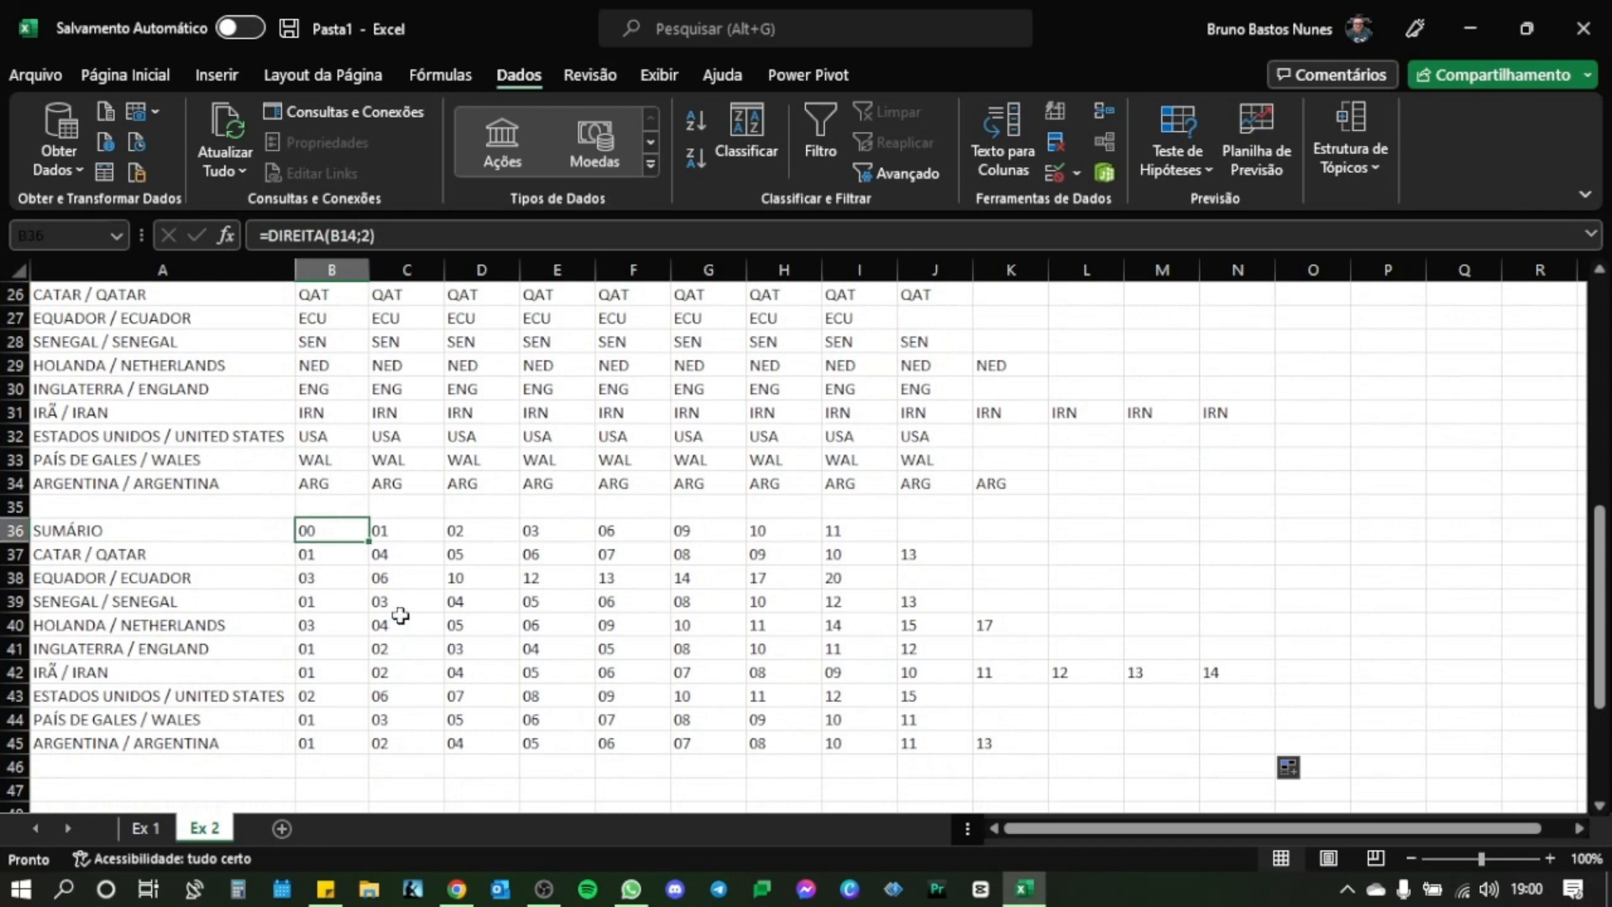
# Check the ESQUERDA block in rows 25 to 34 against the DIREITA block in rows 36 to 45
pyautogui.scroll(1, 400, 616)
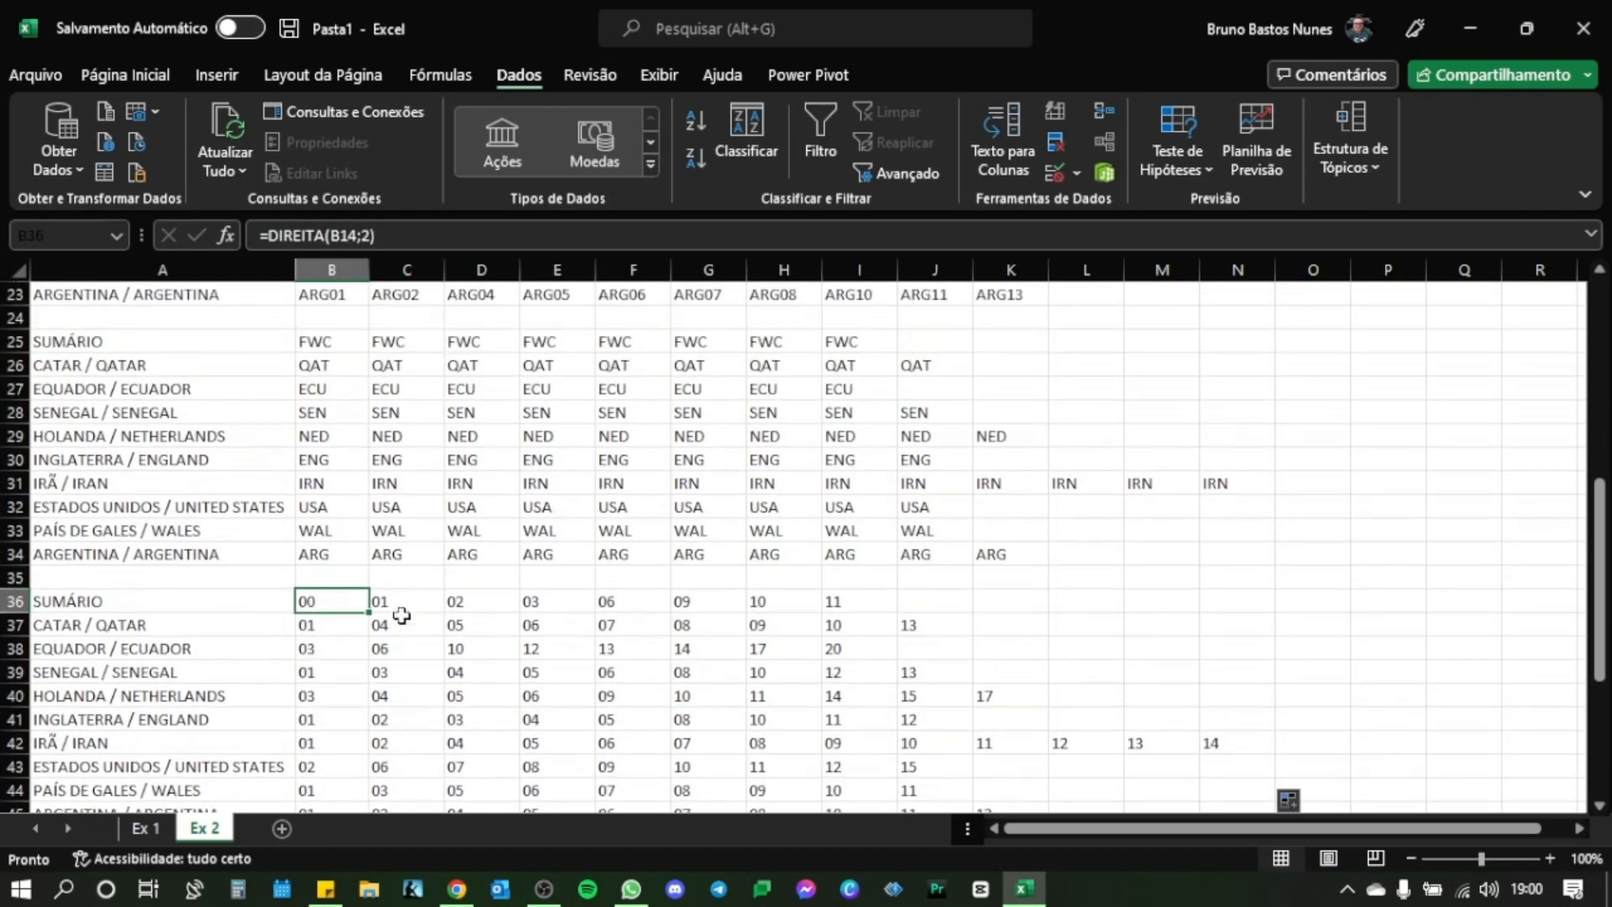
pyautogui.scroll(-1, 401, 615)
pyautogui.scroll(1, 402, 615)
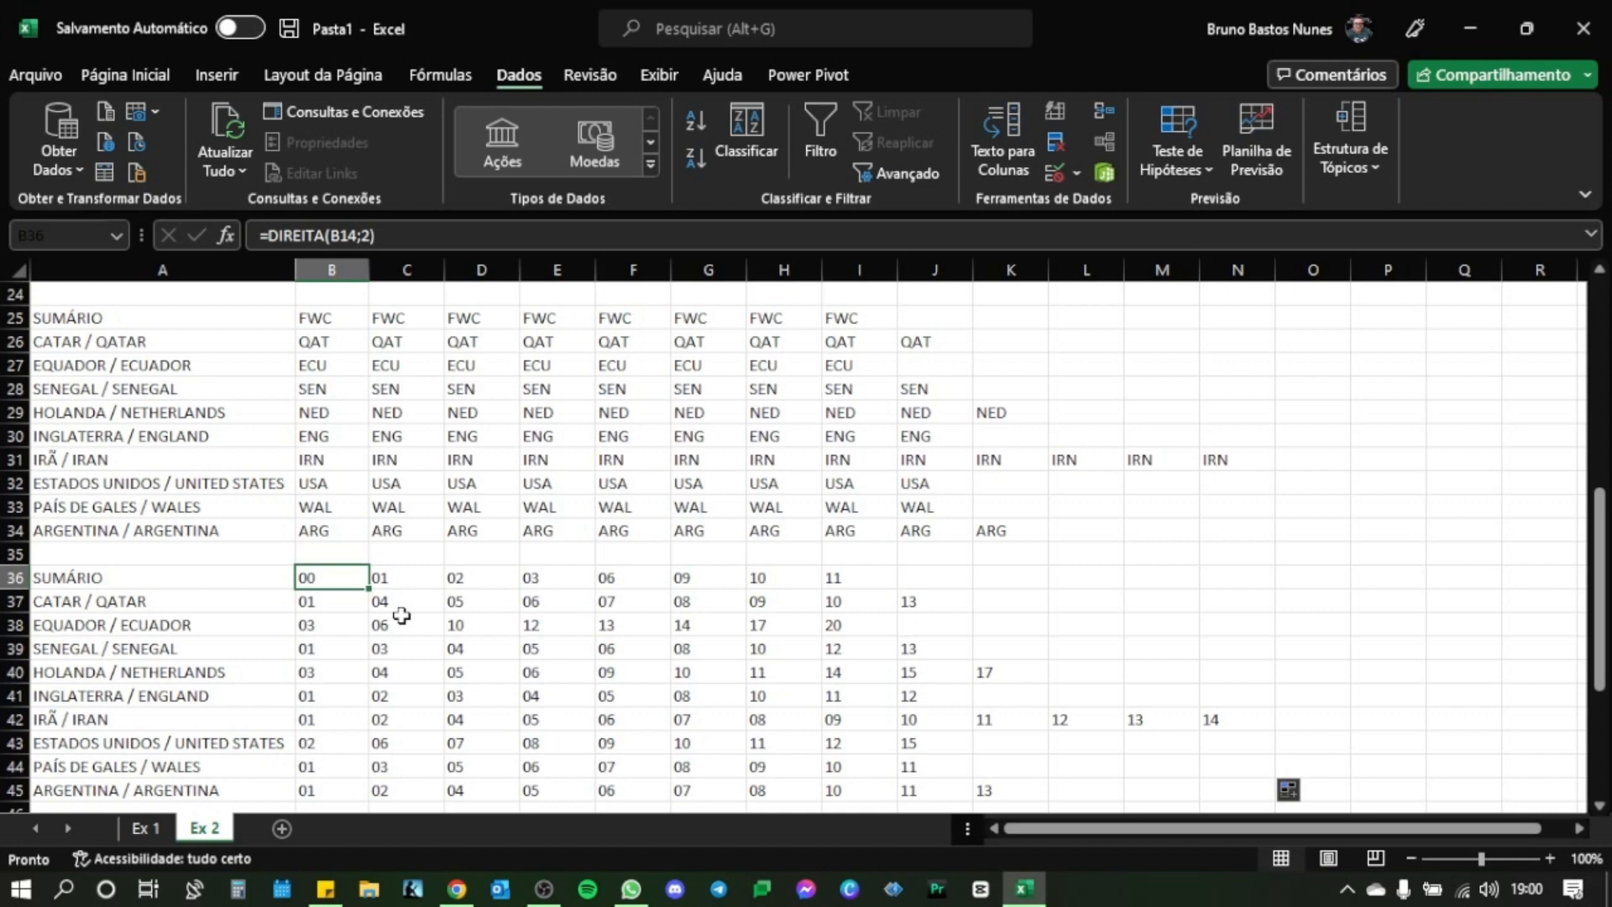
pyautogui.scroll(-2, 428, 461)
pyautogui.scroll(3, 421, 500)
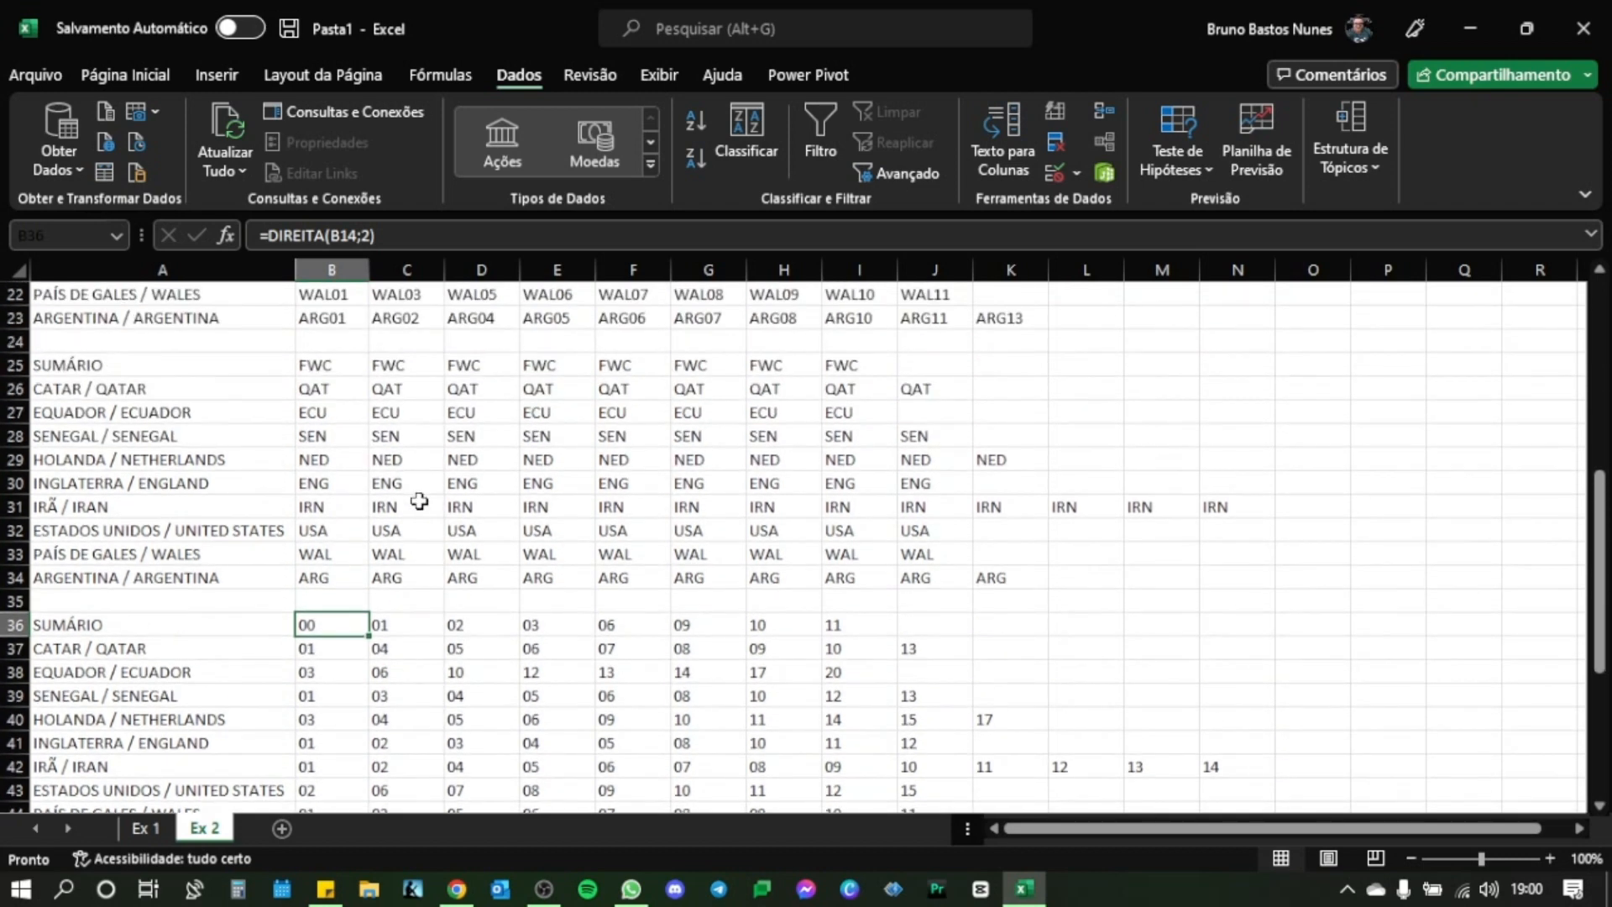
pyautogui.scroll(-2, 420, 502)
pyautogui.scroll(1, 412, 496)
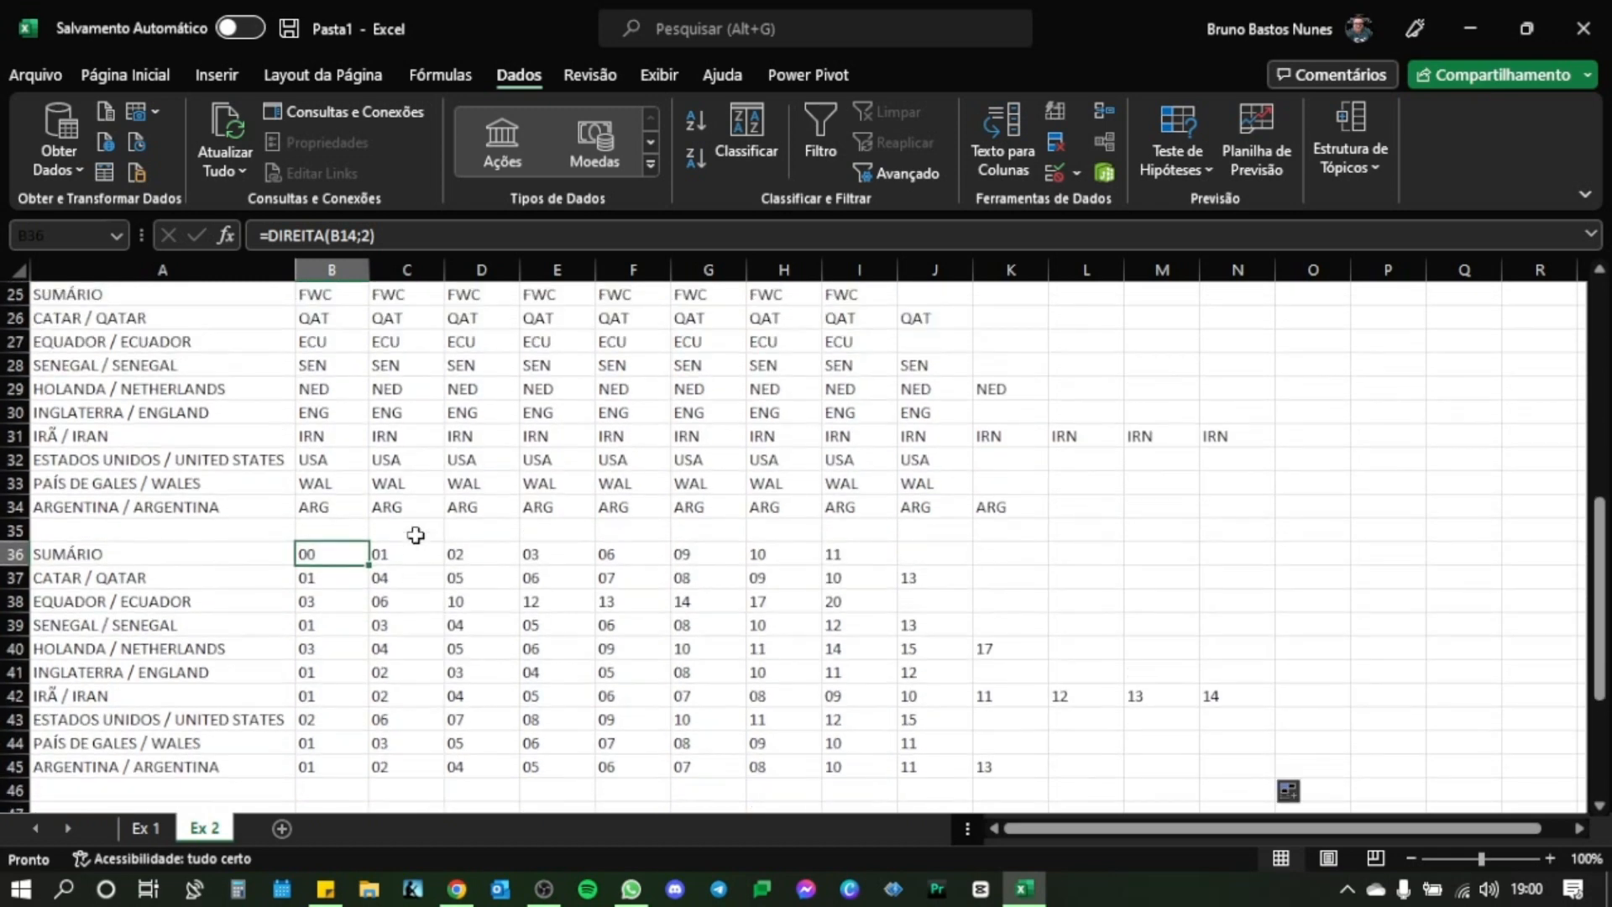
pyautogui.scroll(-1, 357, 504)
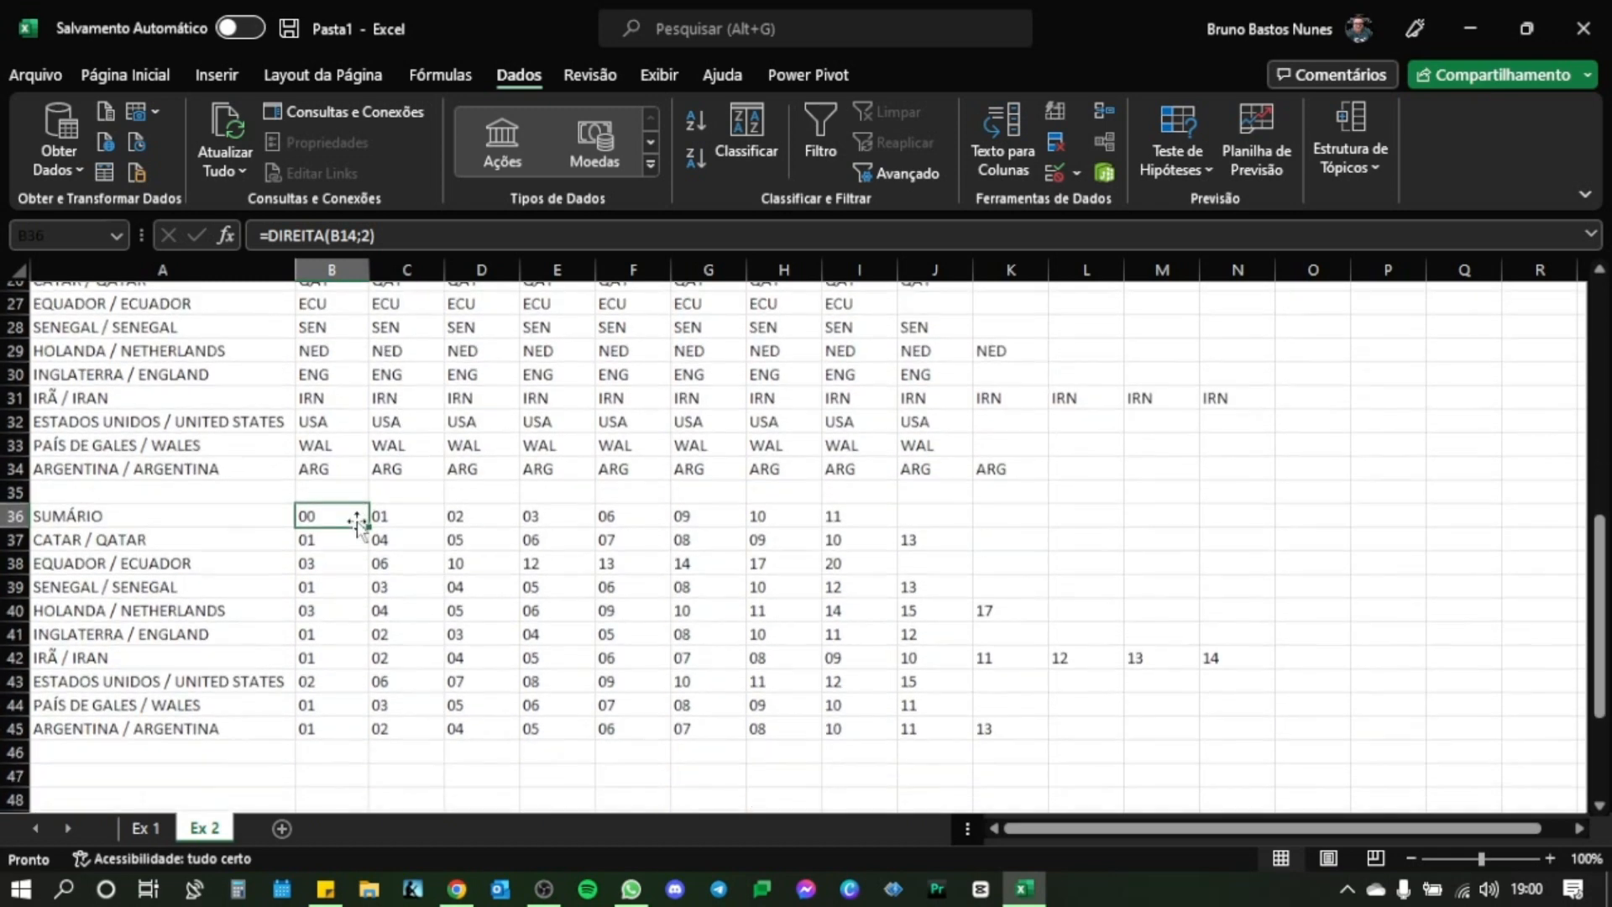
pyautogui.scroll(2, 357, 518)
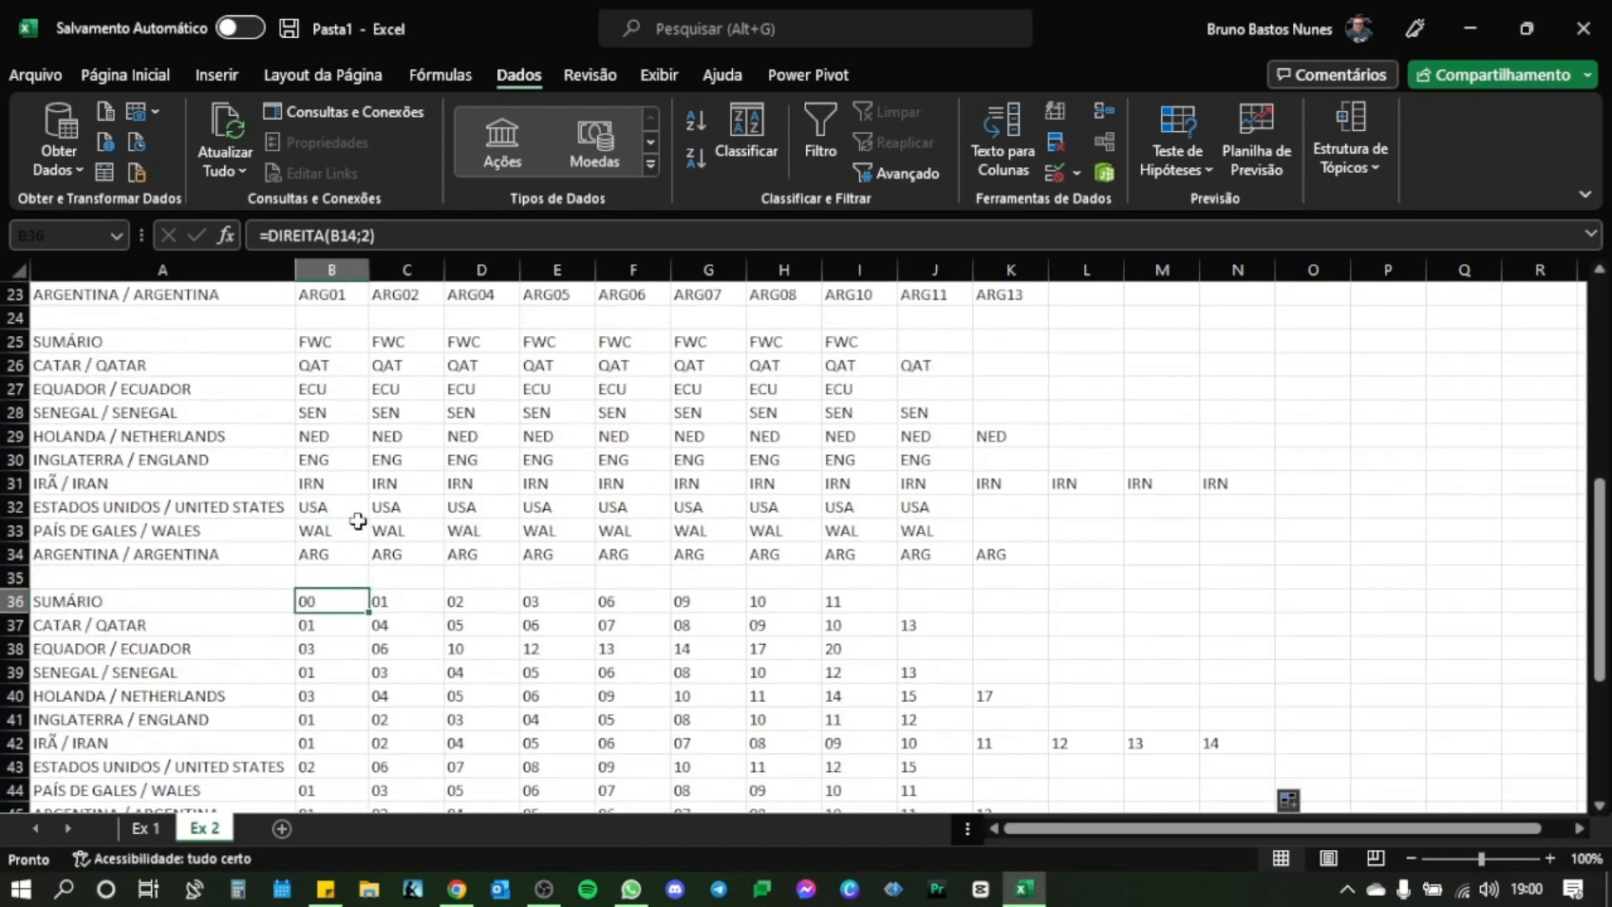
pyautogui.click(333, 343)
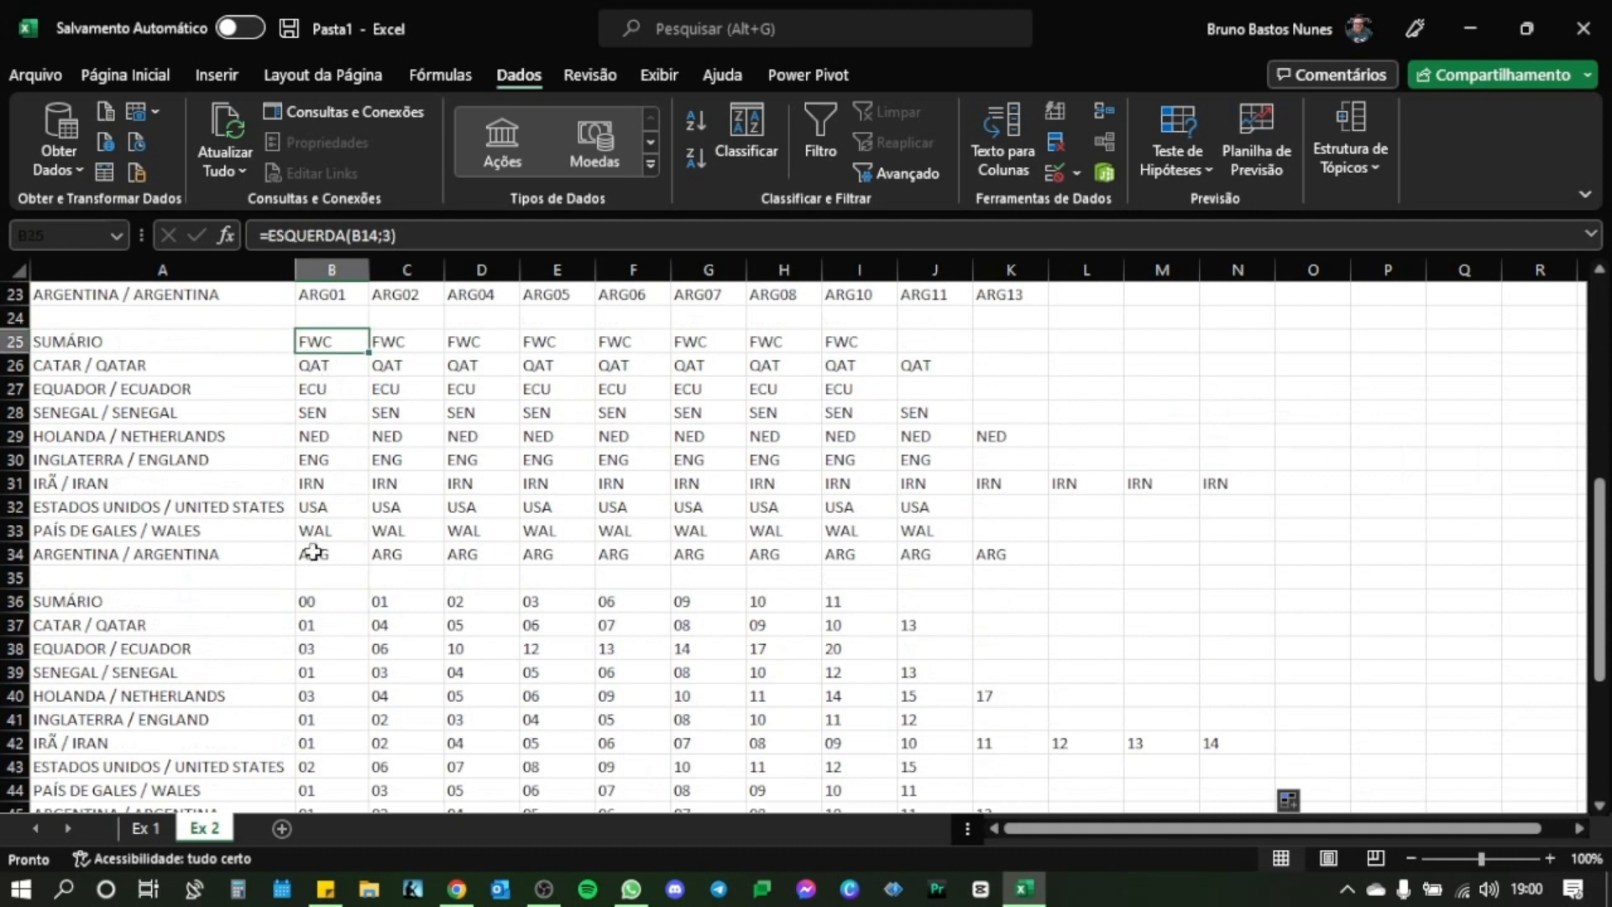
pyautogui.click(313, 603)
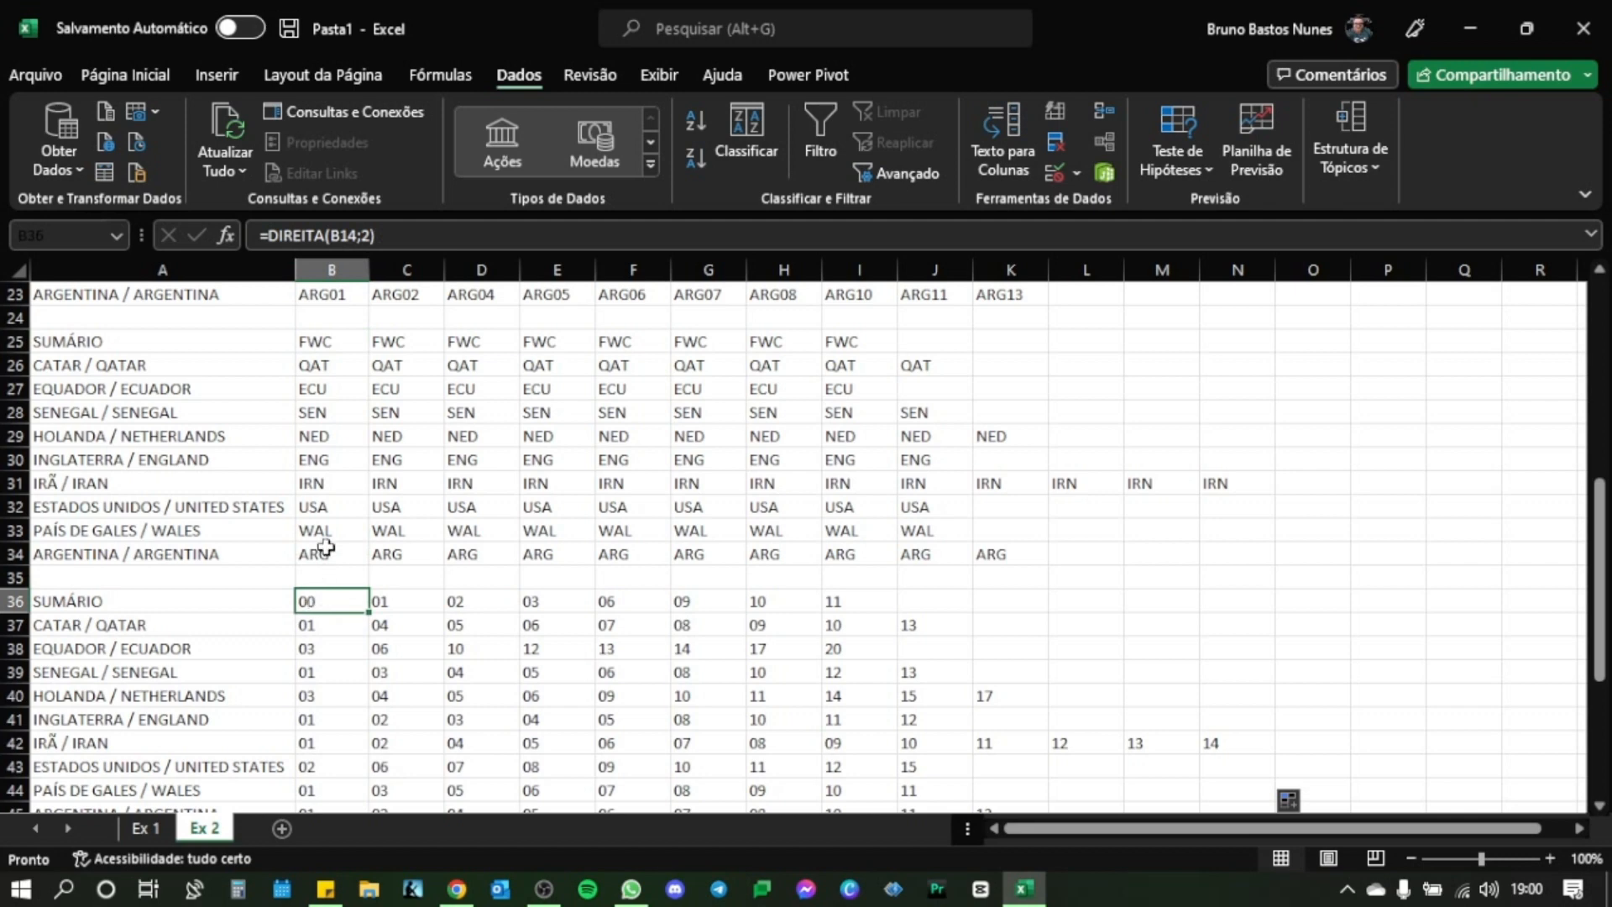
# Copy the row labels in A36:A45 and paste them starting at cell A47
pyautogui.scroll(-2, 275, 464)
pyautogui.scroll(-2, 273, 470)
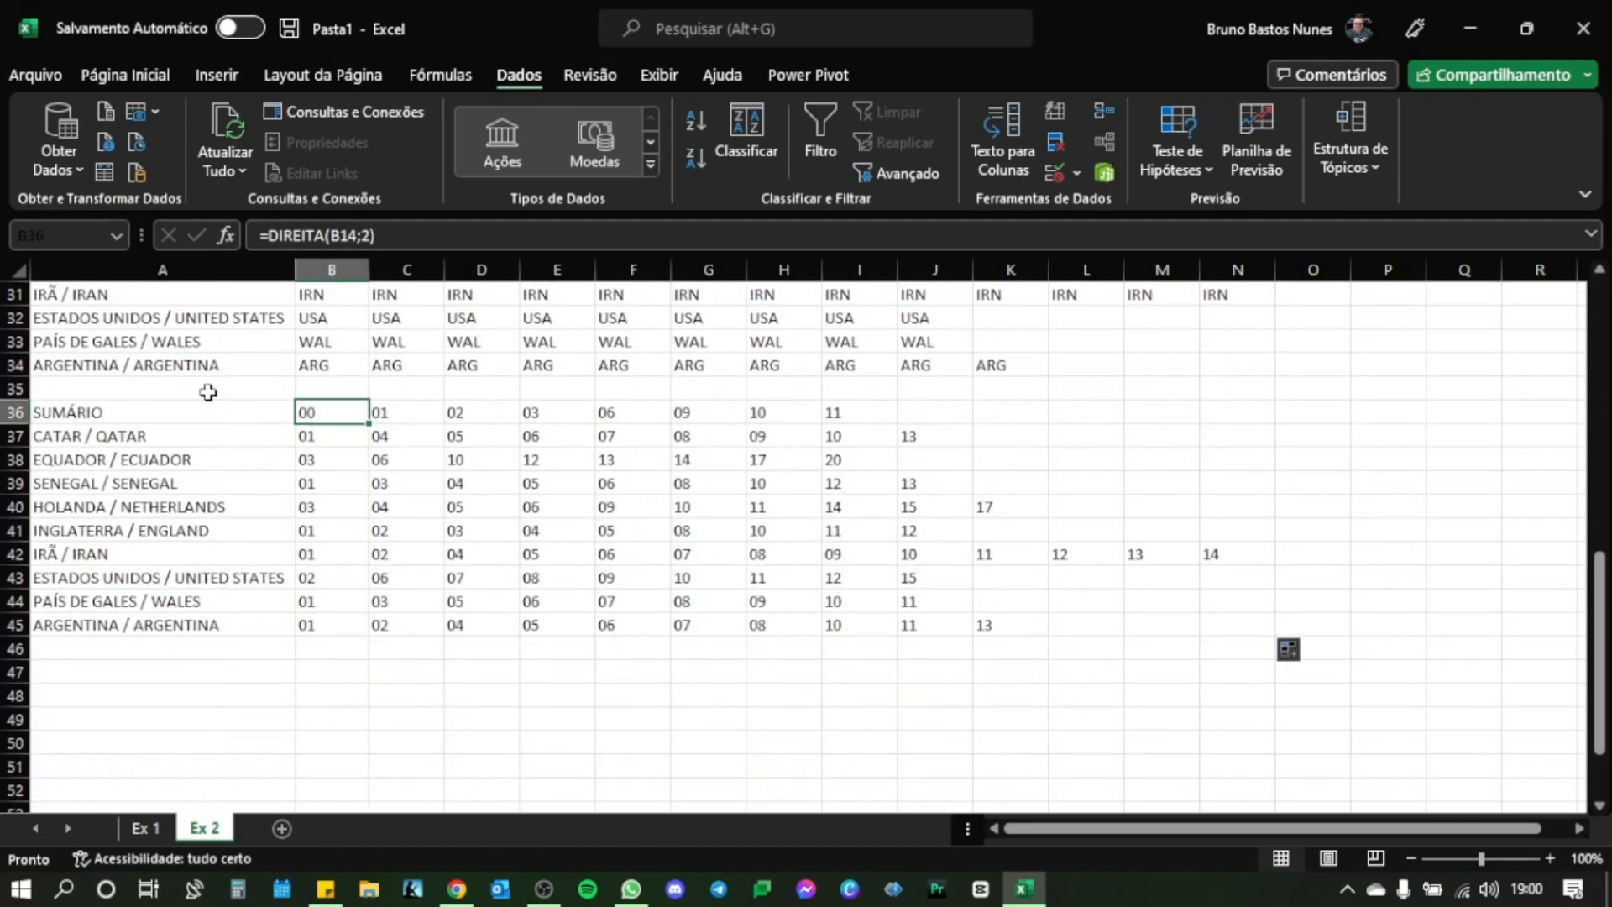
pyautogui.moveTo(188, 409); pyautogui.dragTo(173, 625)
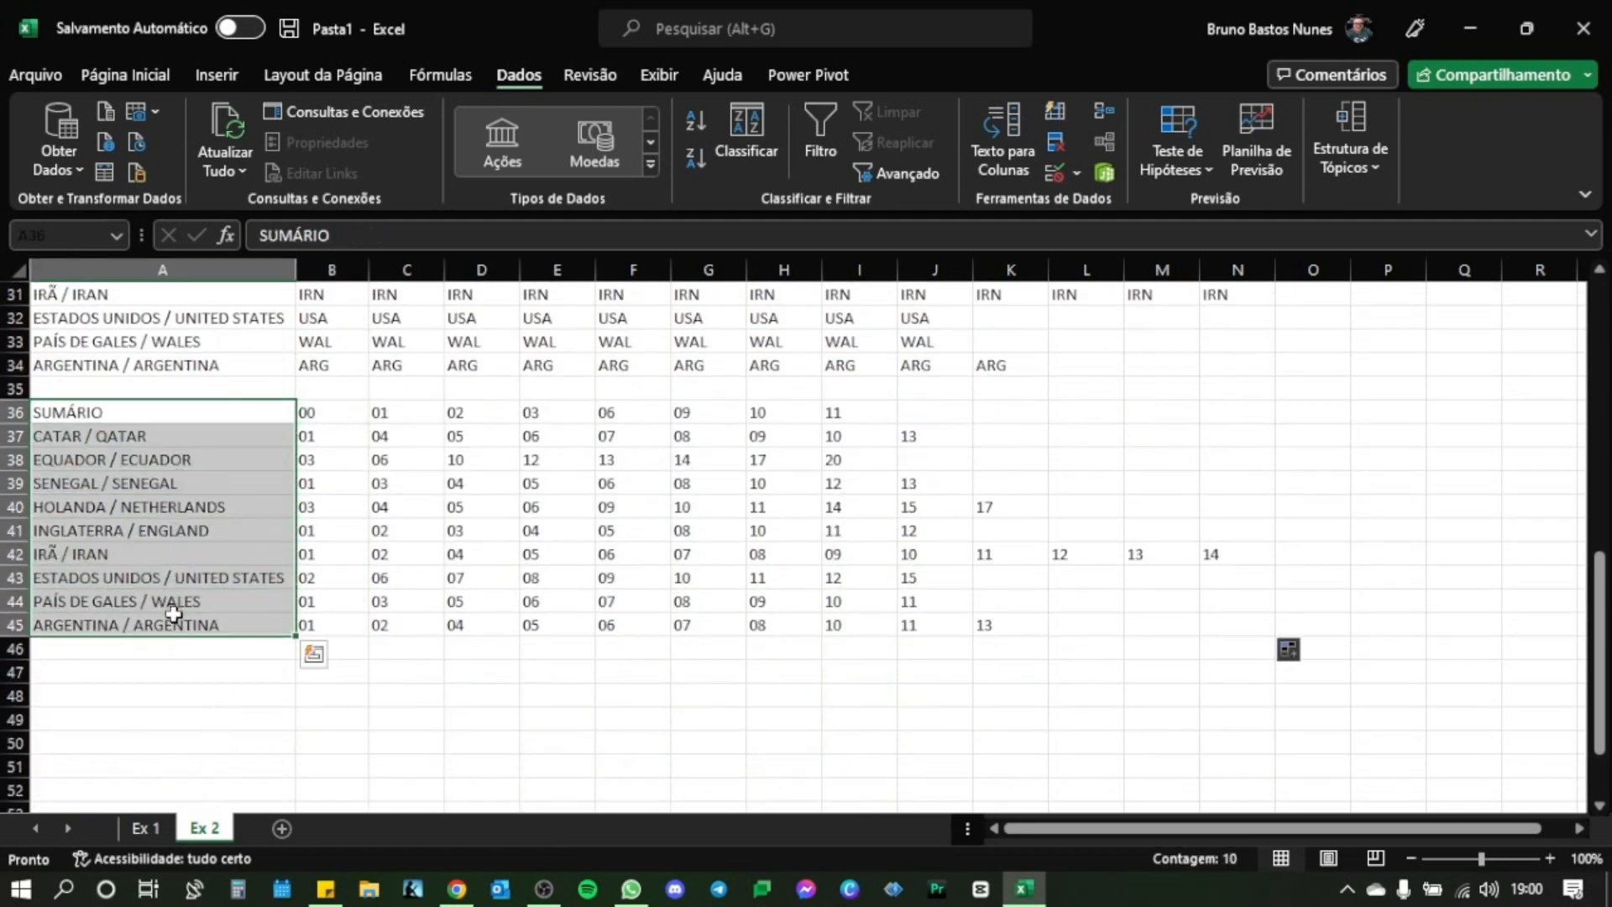
pyautogui.hotkey('ctrl', 'c')
pyautogui.click(221, 669)
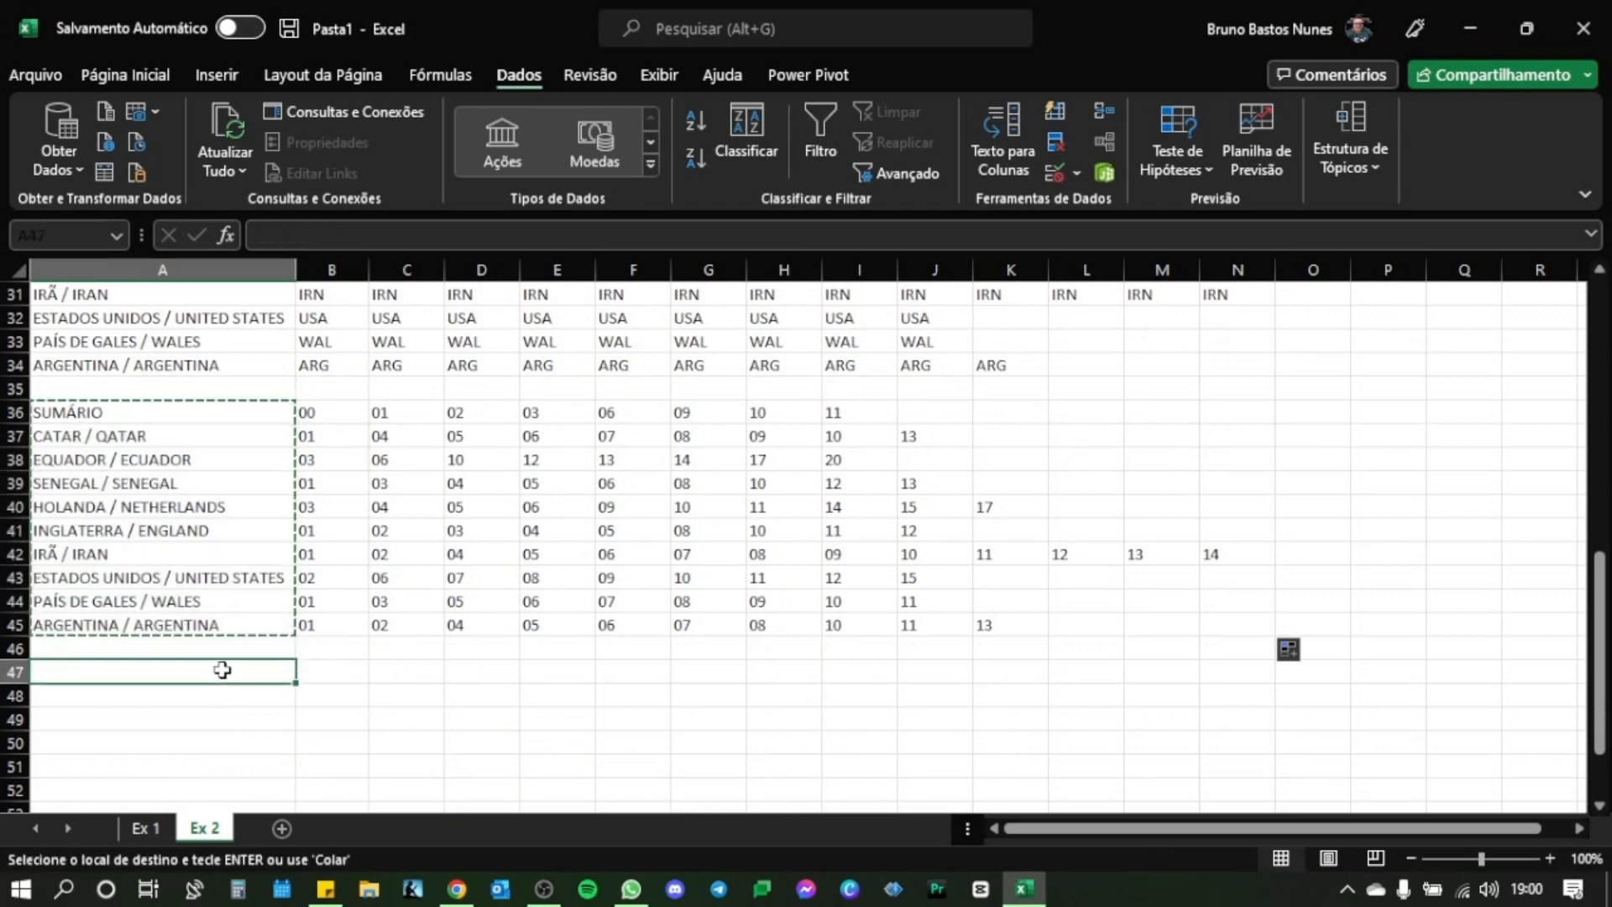
pyautogui.hotkey('ctrl', 'v')
pyautogui.scroll(-2, 349, 698)
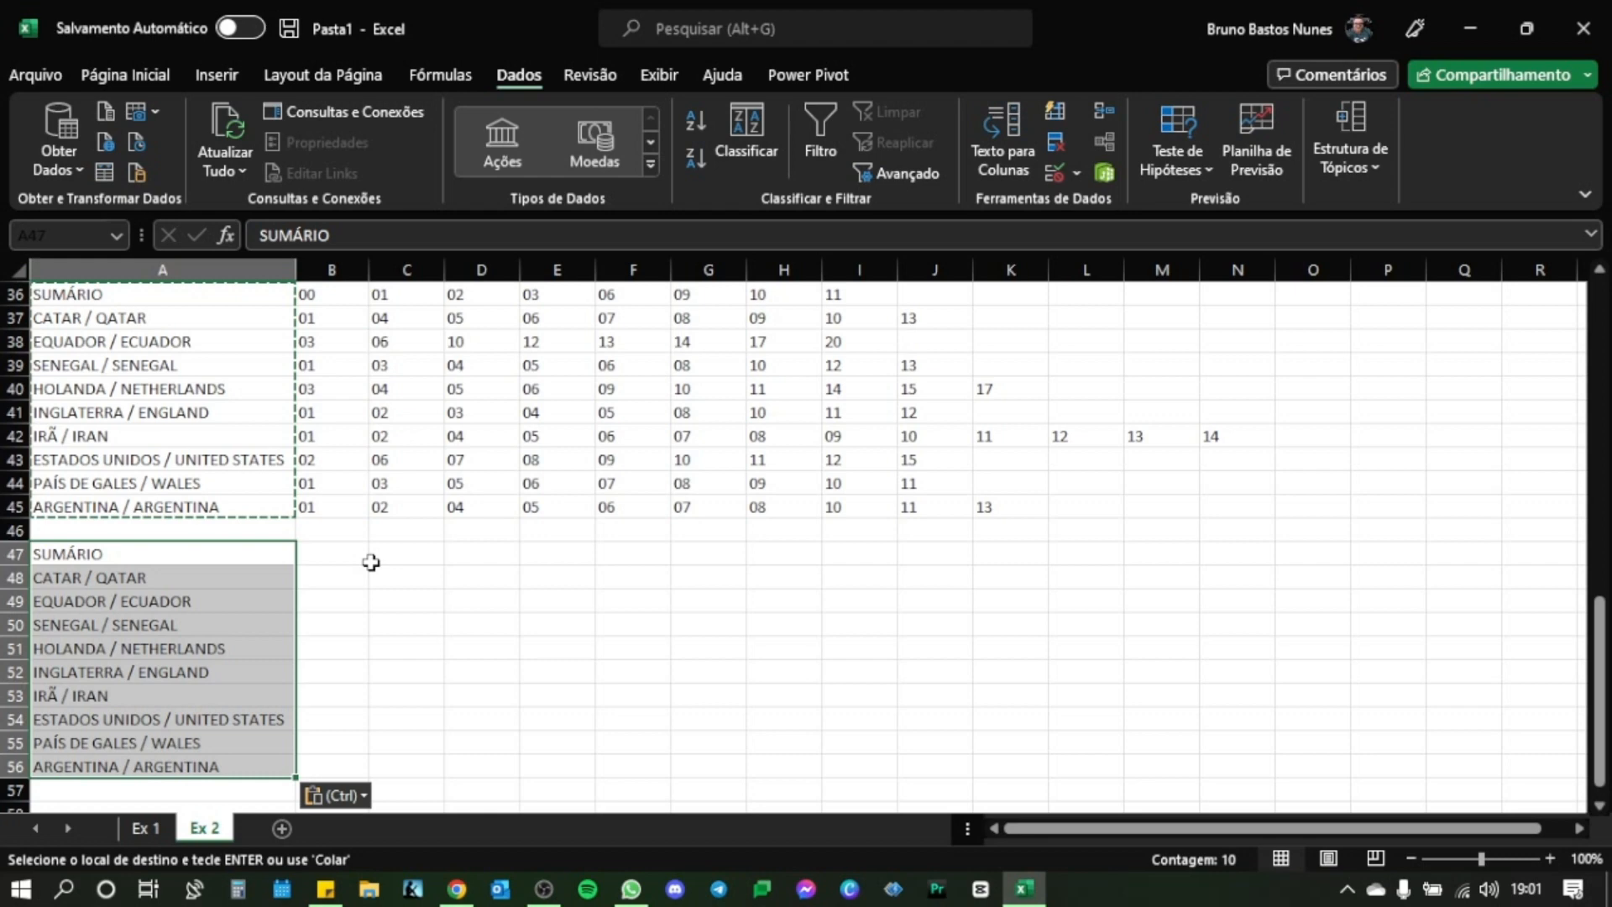
# Begin a CONCAT formula in cell B47
pyautogui.scroll(-2, 349, 529)
pyautogui.scroll(3, 344, 537)
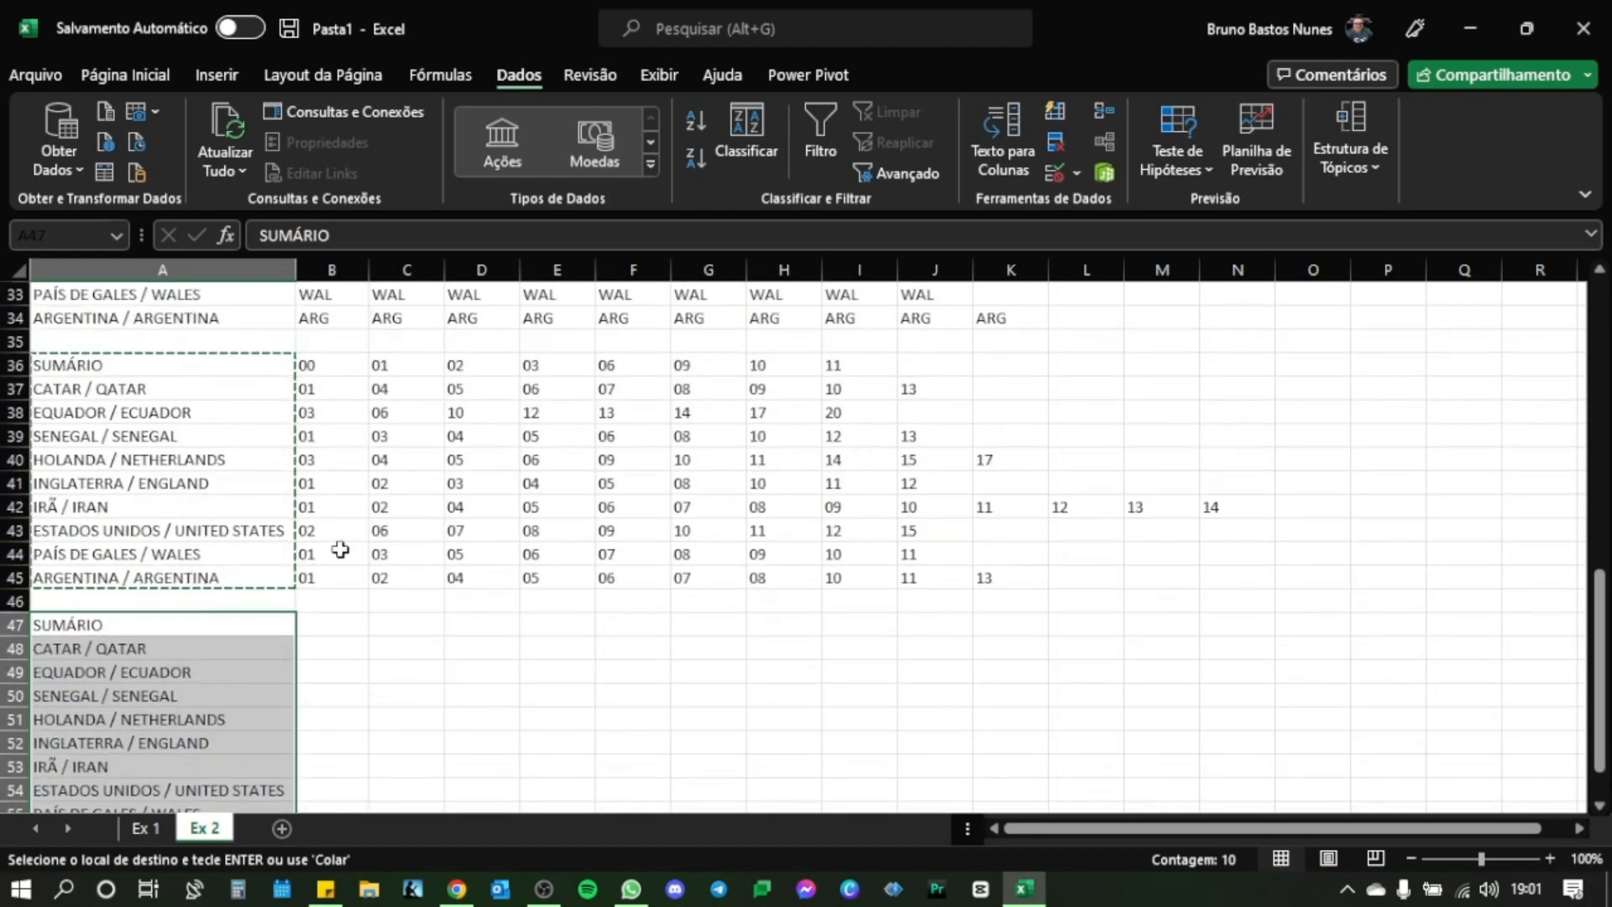
pyautogui.scroll(3, 340, 550)
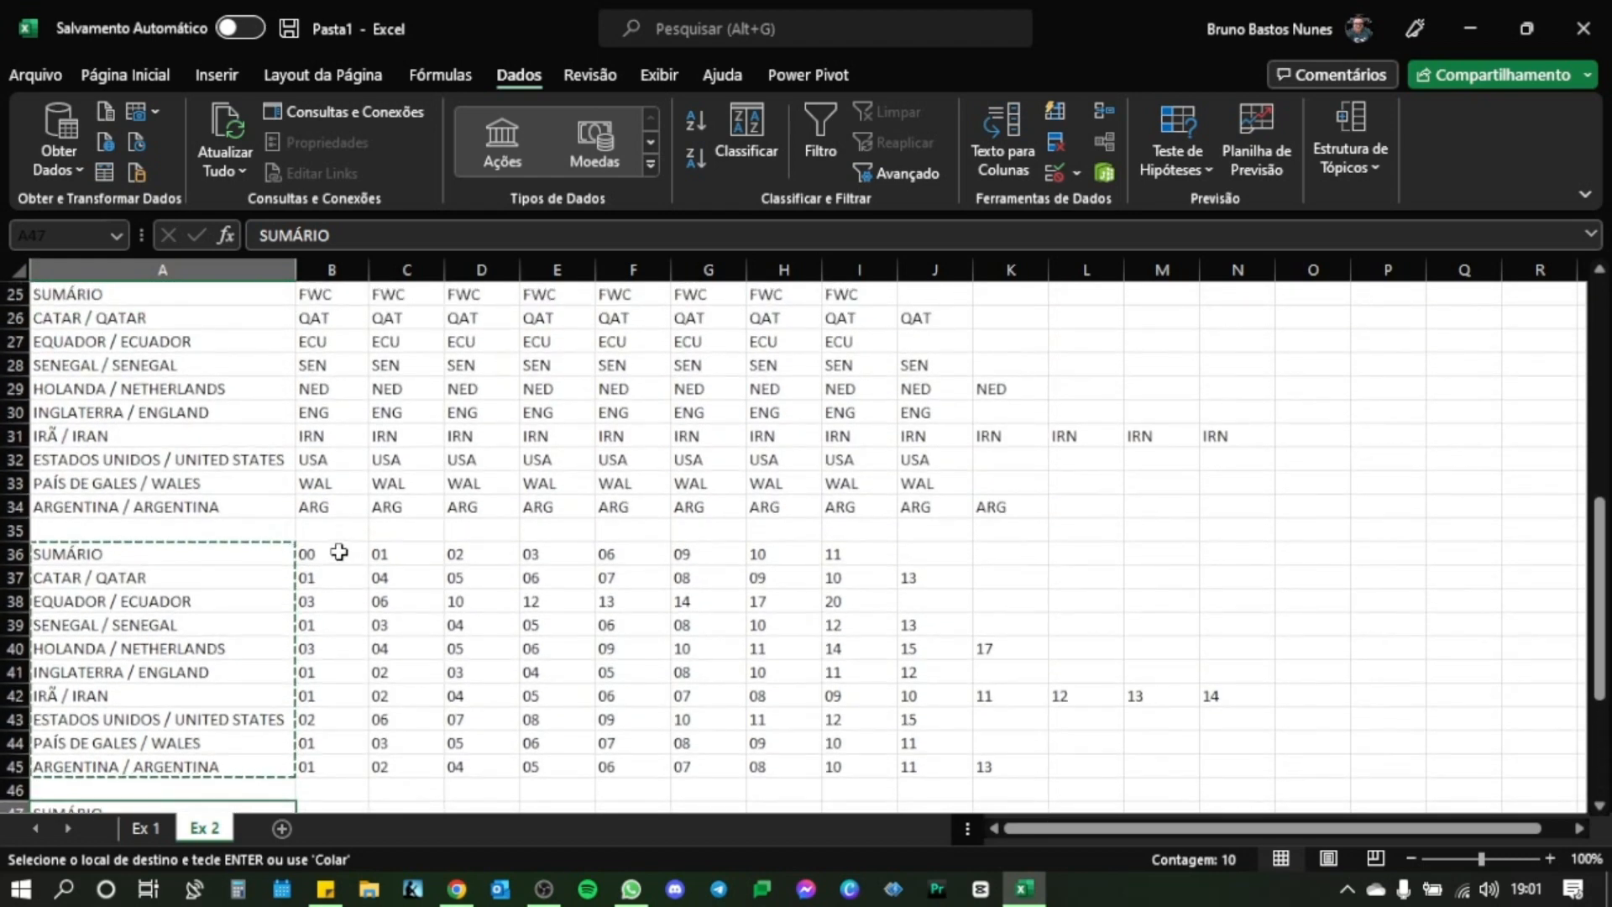
pyautogui.scroll(1, 339, 552)
pyautogui.scroll(-2, 338, 551)
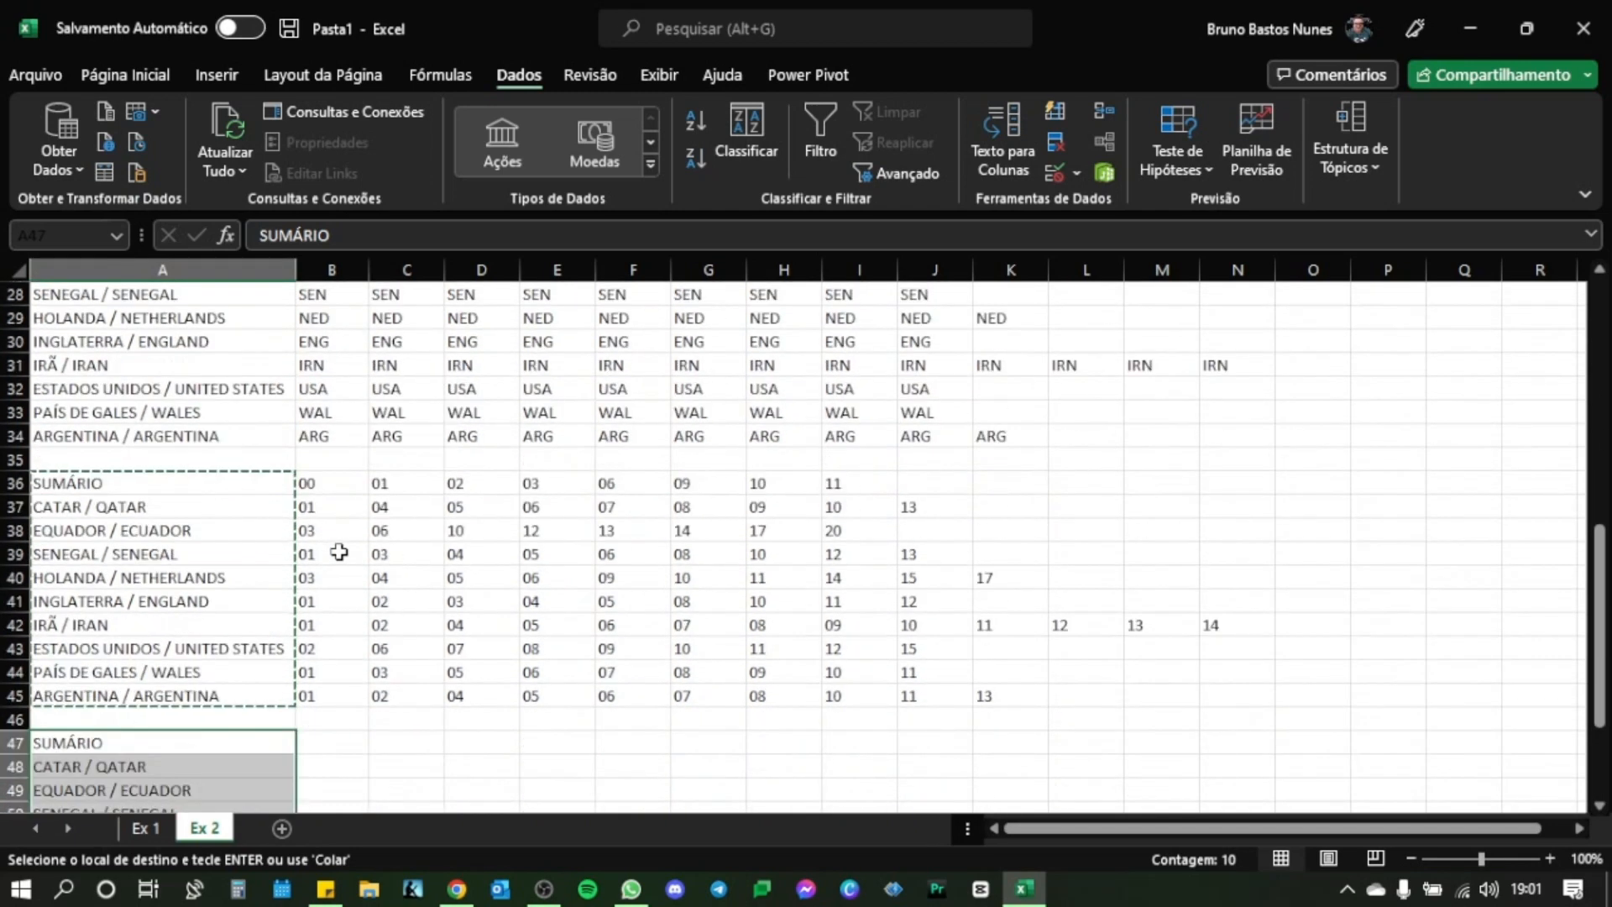
pyautogui.scroll(-3, 339, 551)
pyautogui.click(336, 555)
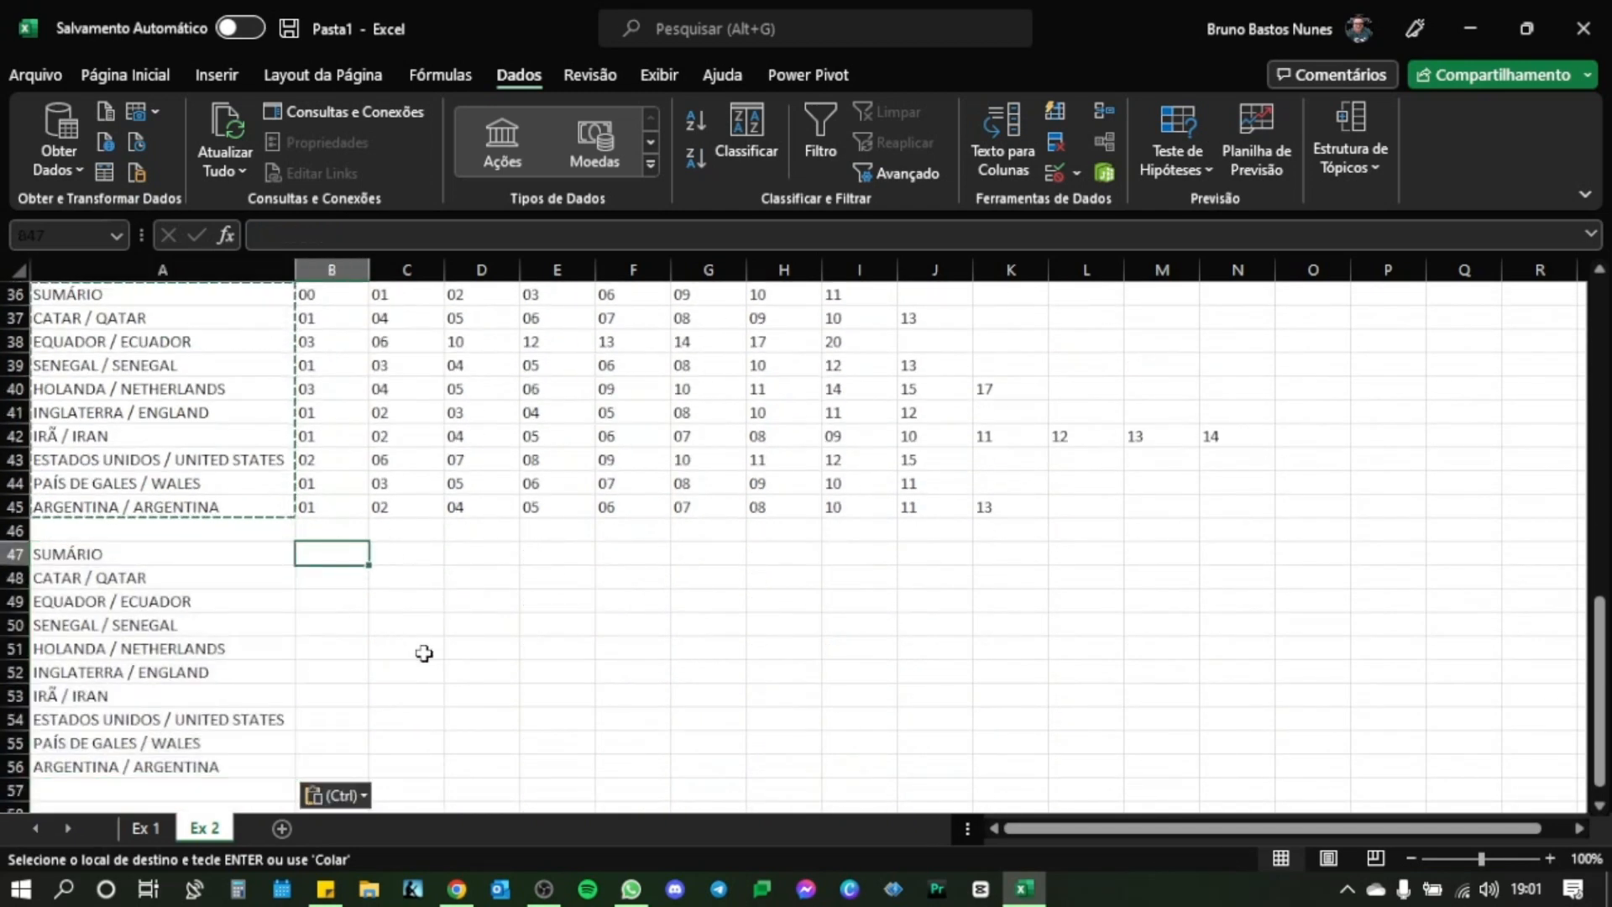
pyautogui.press('Escape')
pyautogui.write('=CONTA')
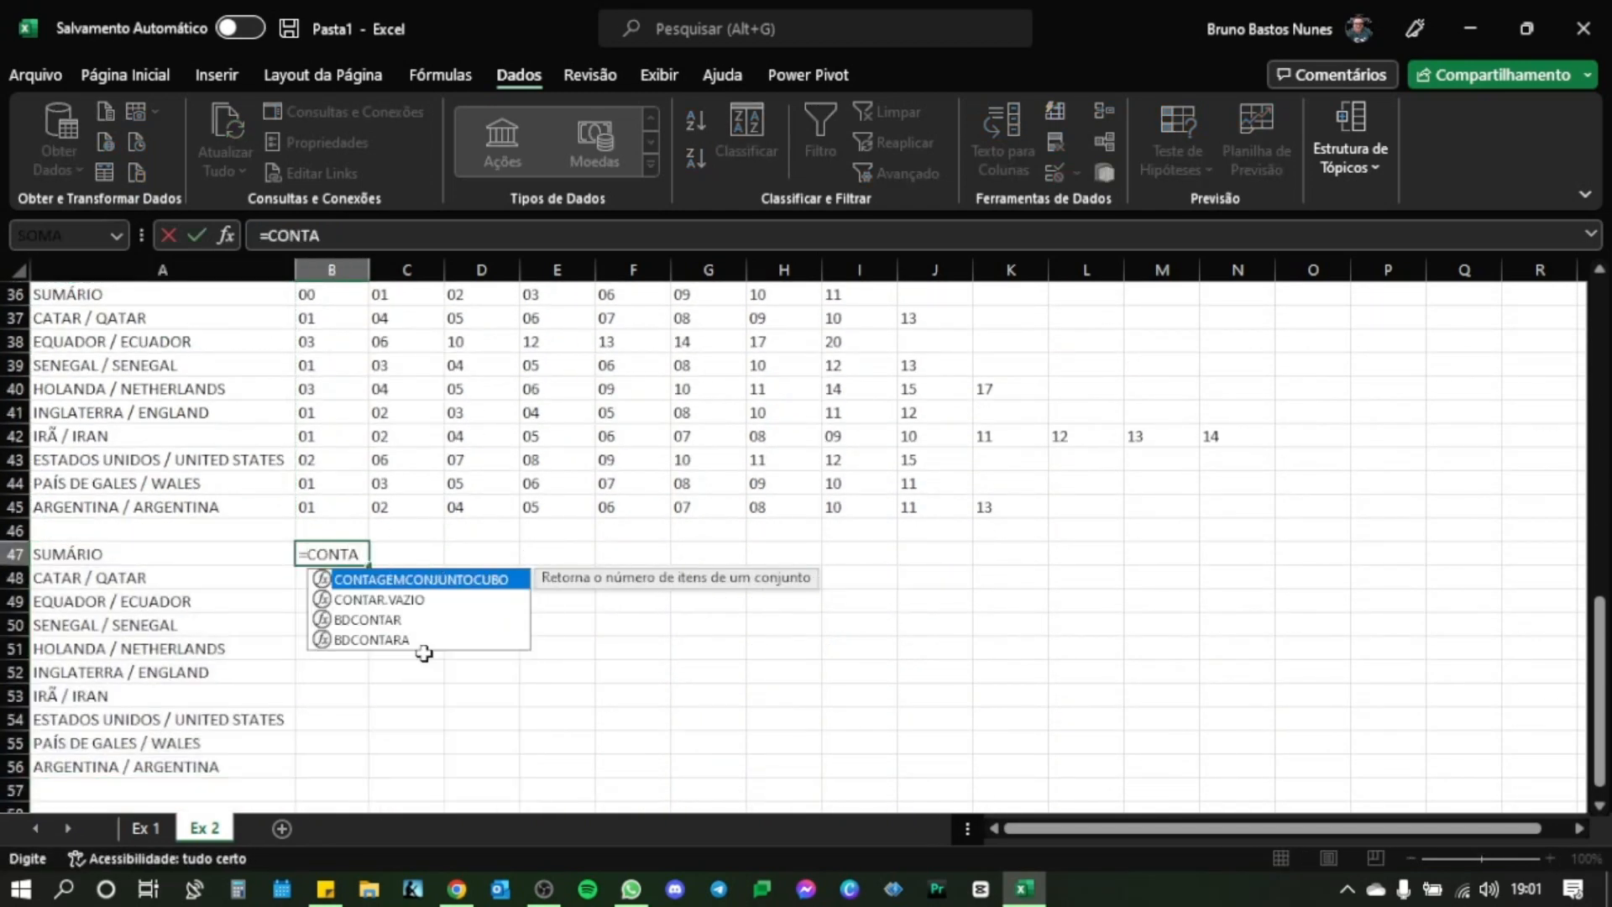
pyautogui.press('BackSpace')
pyautogui.press('BackSpace')
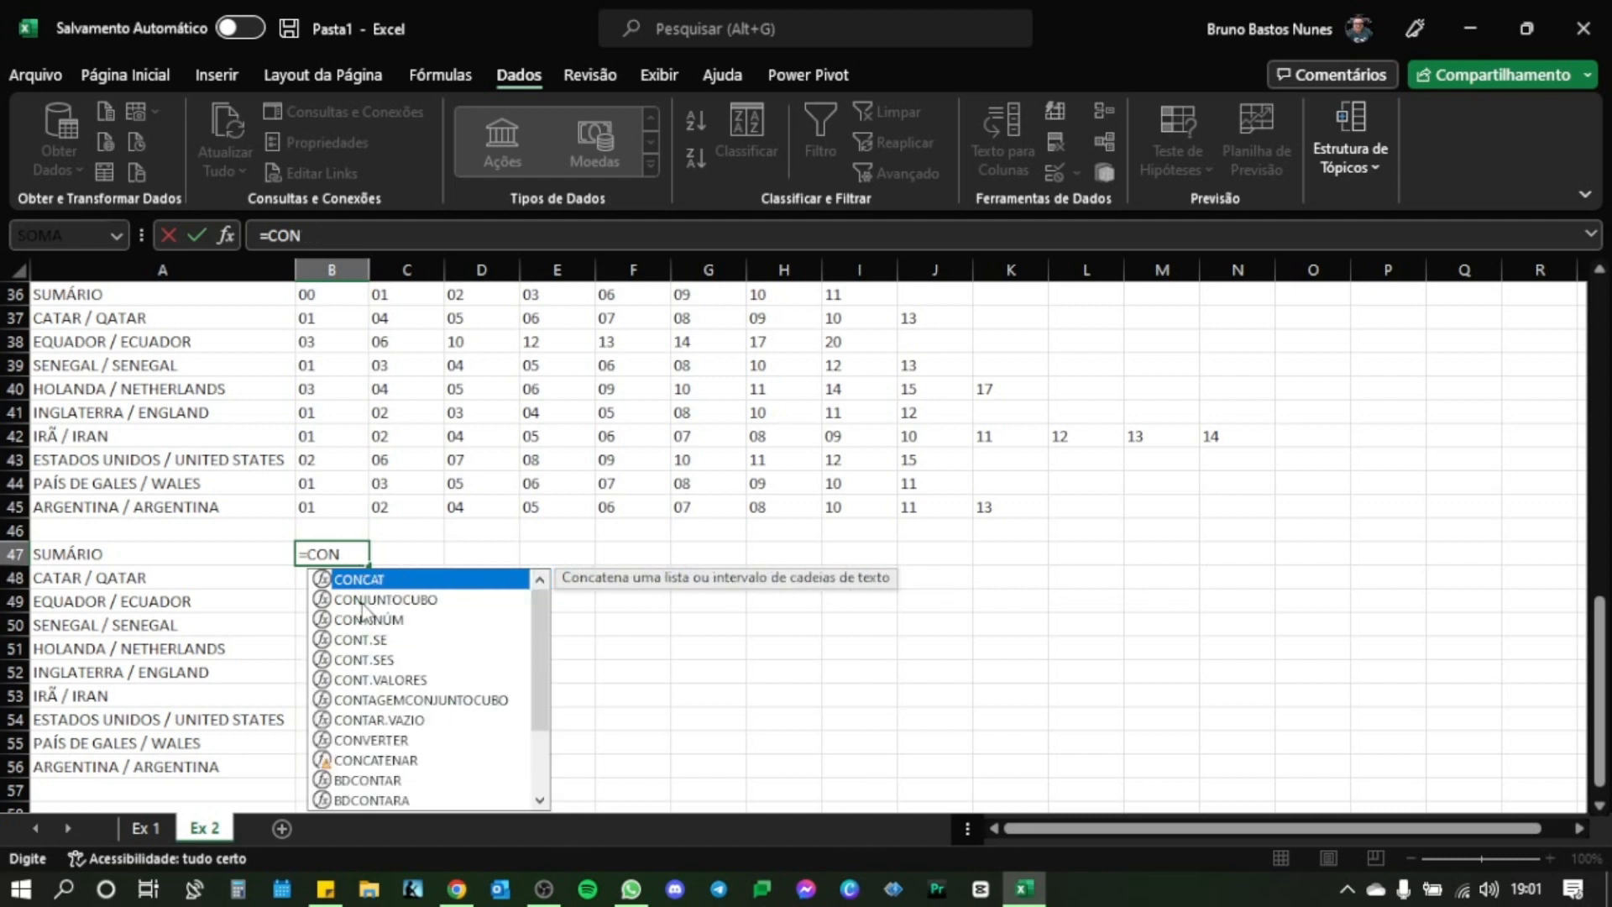
pyautogui.write('CA')
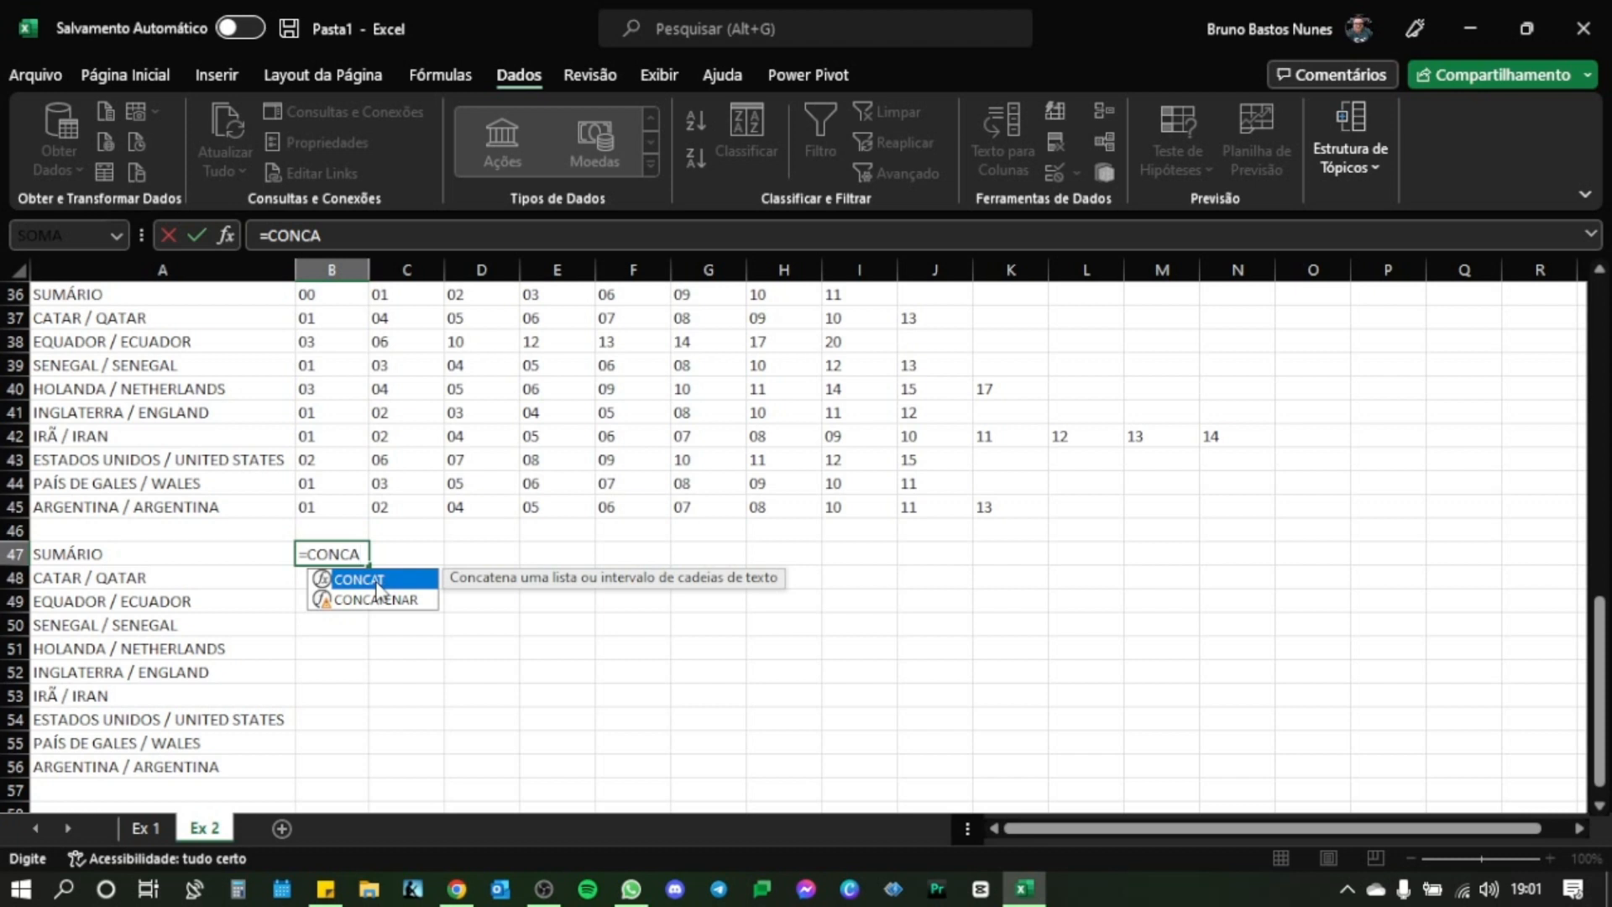
pyautogui.doubleClick(375, 586)
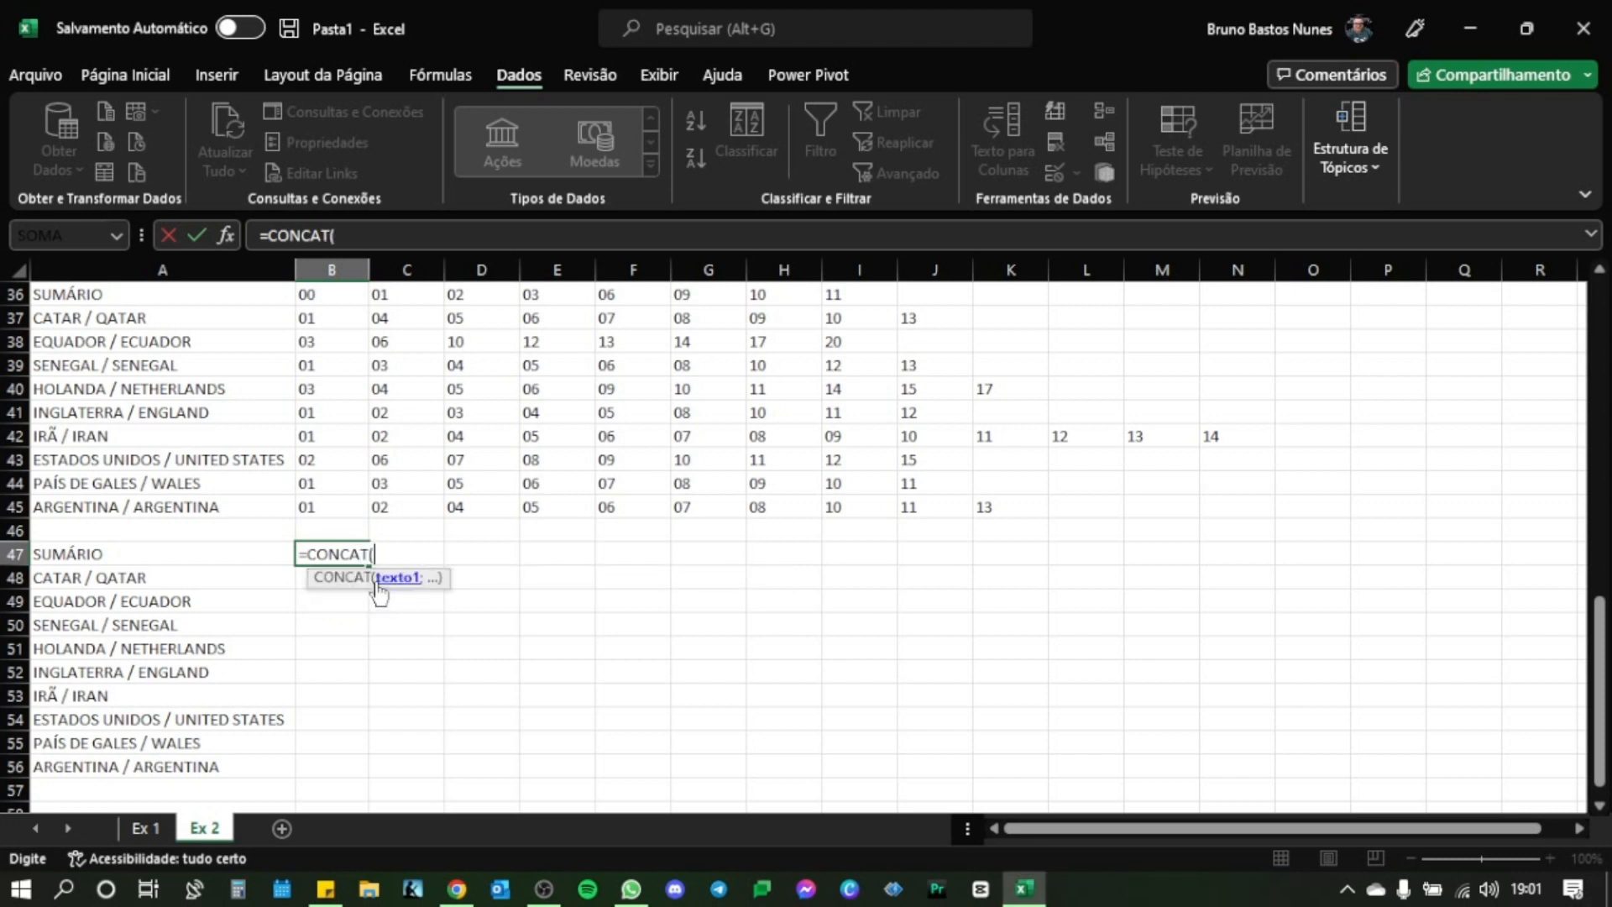
pyautogui.scroll(3, 385, 592)
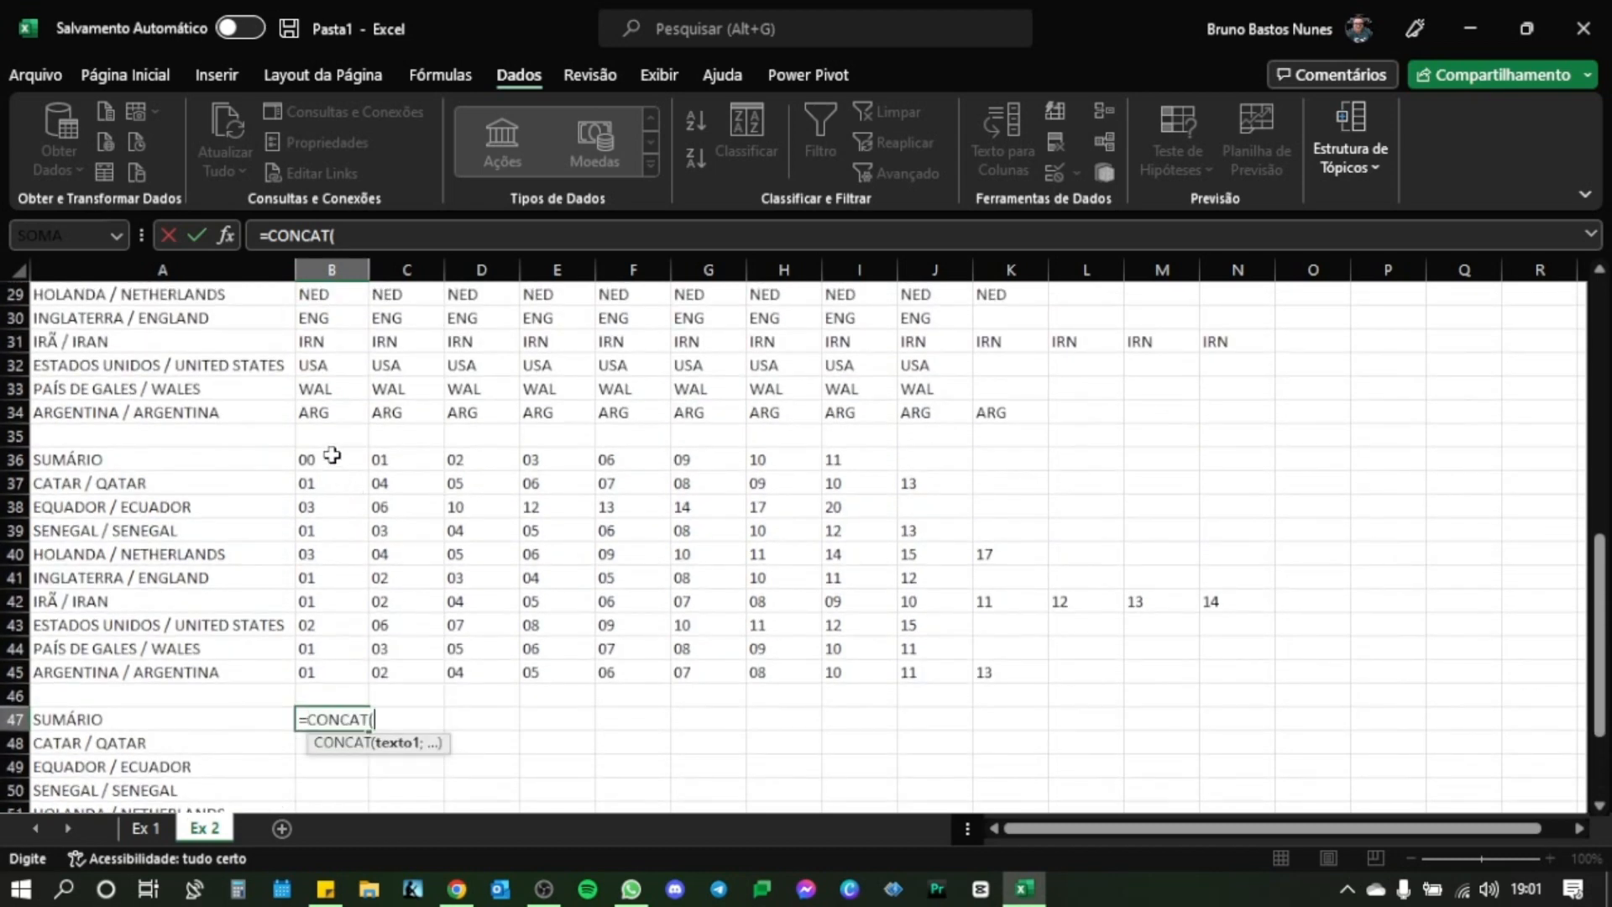
pyautogui.scroll(1, 324, 454)
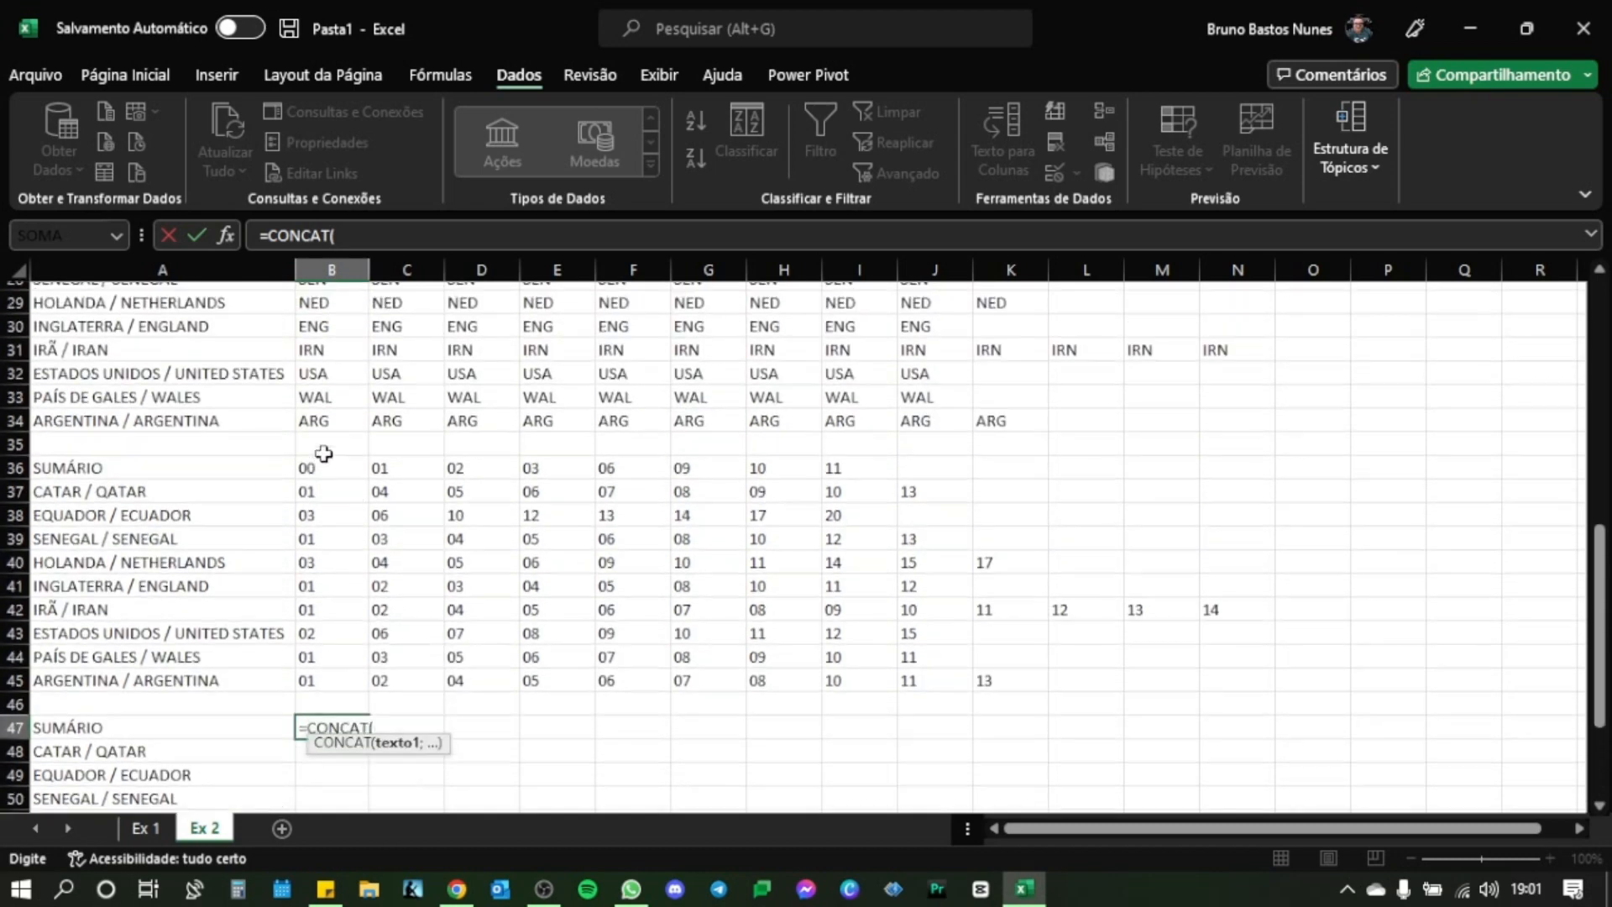
pyautogui.scroll(3, 324, 453)
pyautogui.click(348, 363)
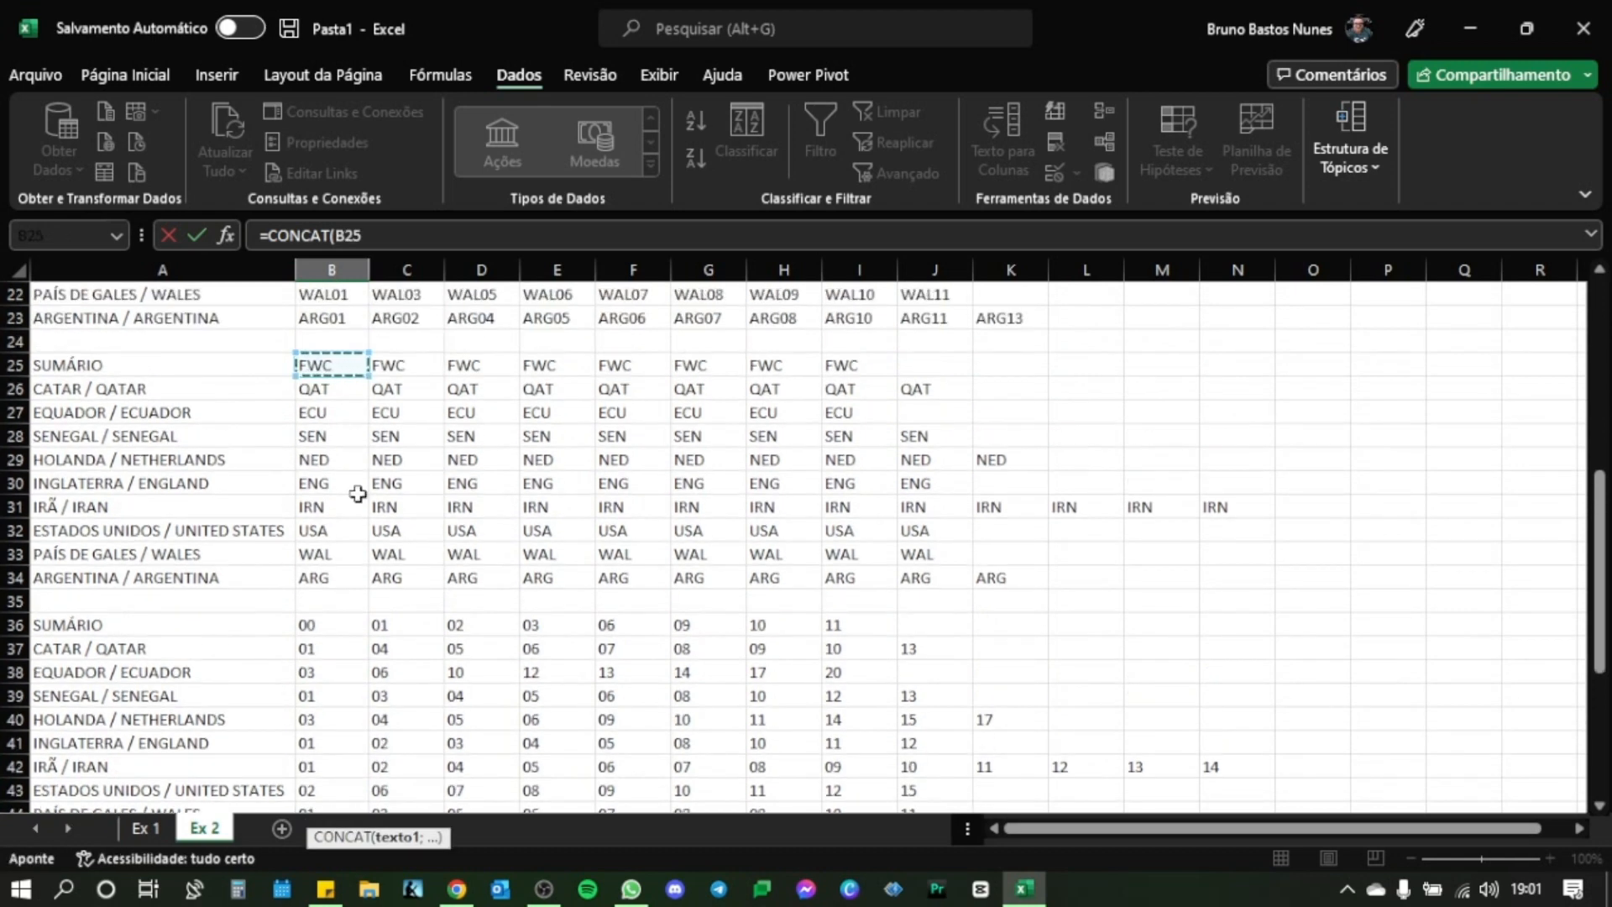
pyautogui.scroll(-3, 358, 495)
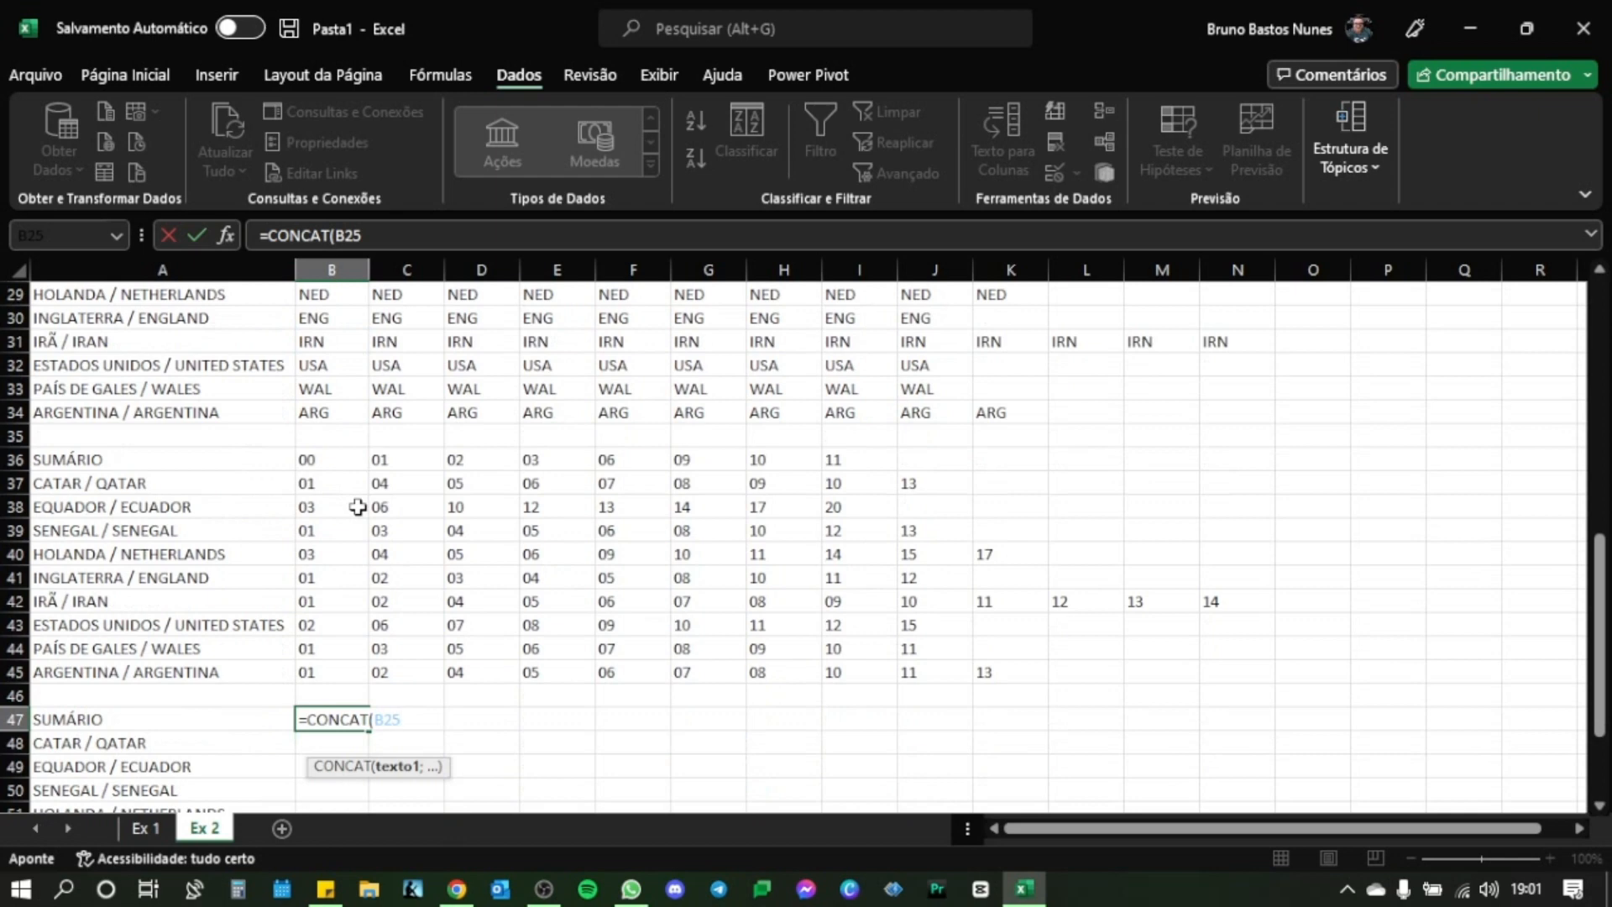
pyautogui.write(';')
pyautogui.scroll(1, 340, 512)
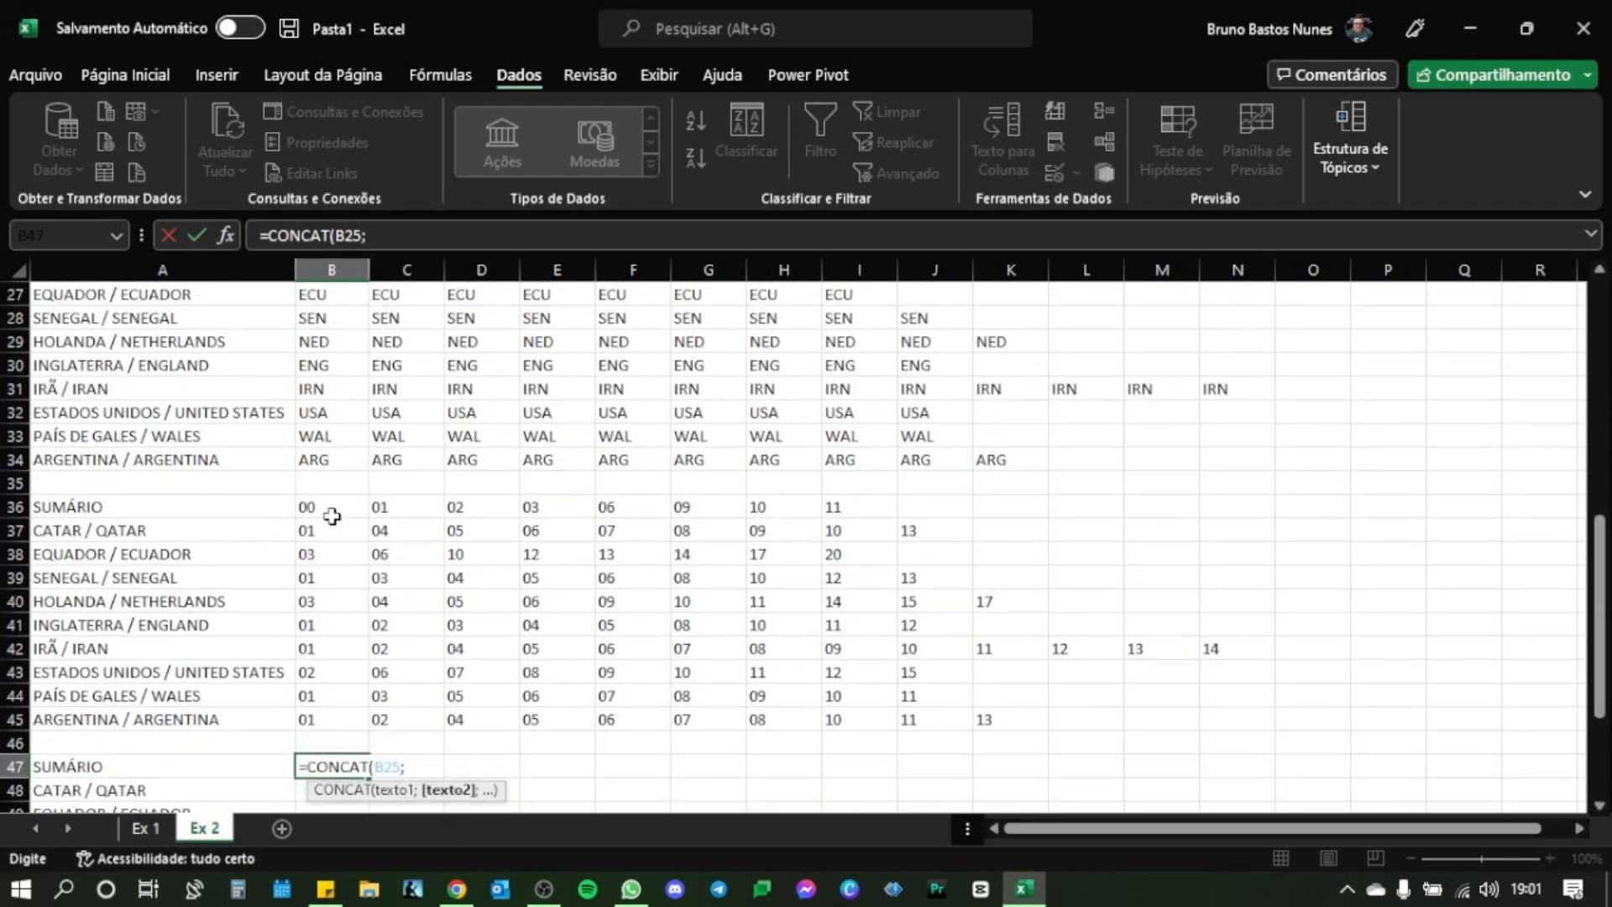
pyautogui.click(333, 515)
pyautogui.scroll(-2, 407, 612)
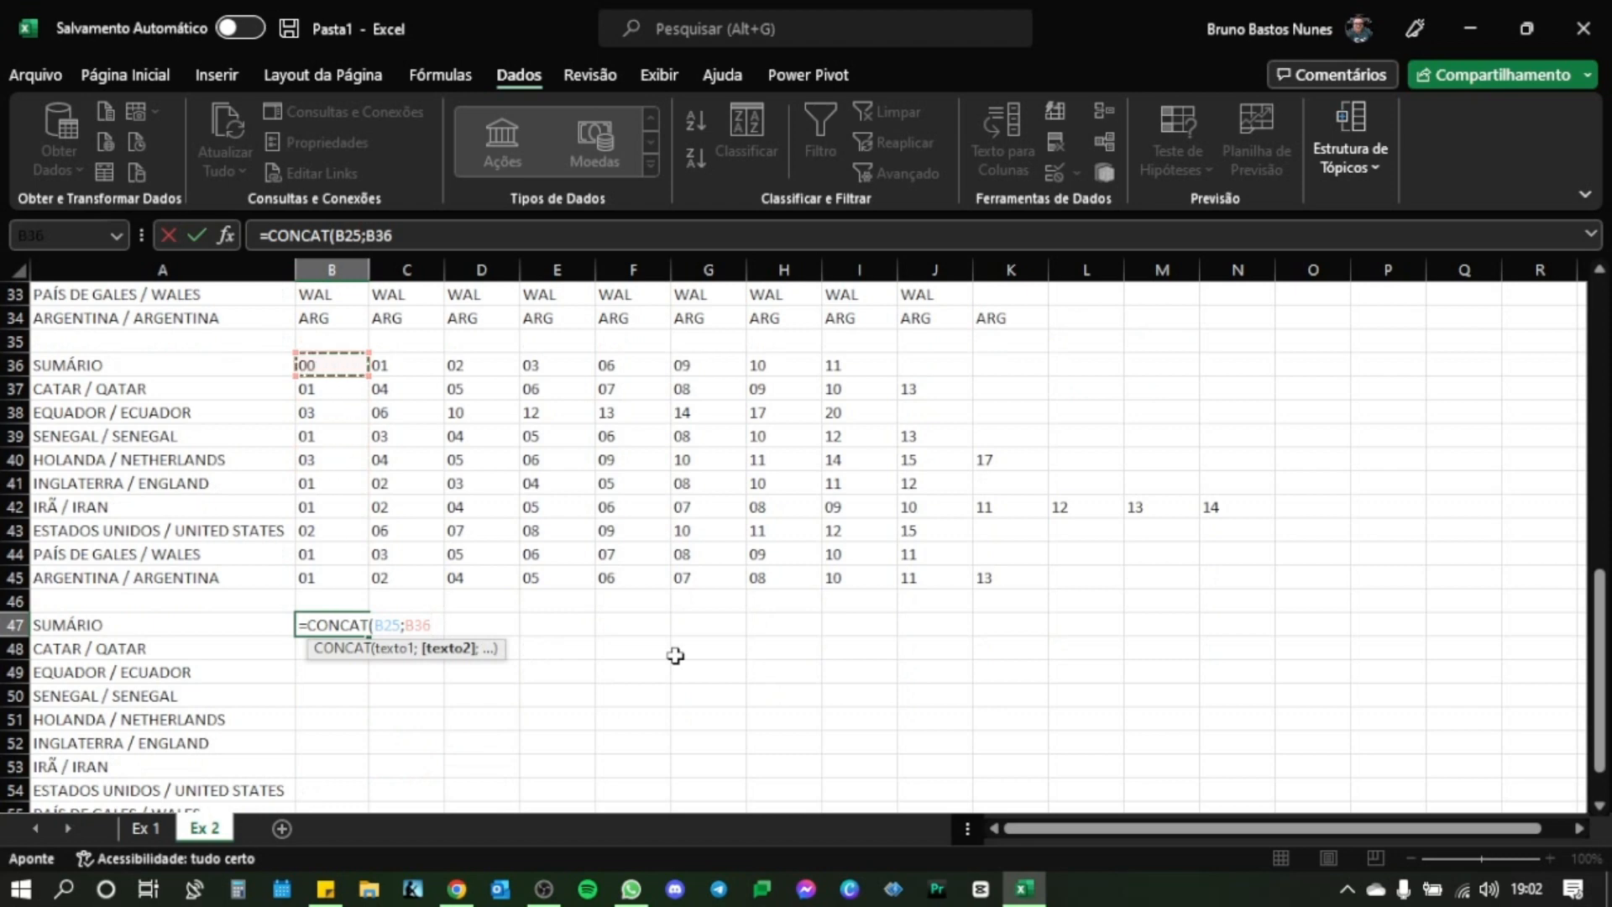
pyautogui.scroll(3, 676, 656)
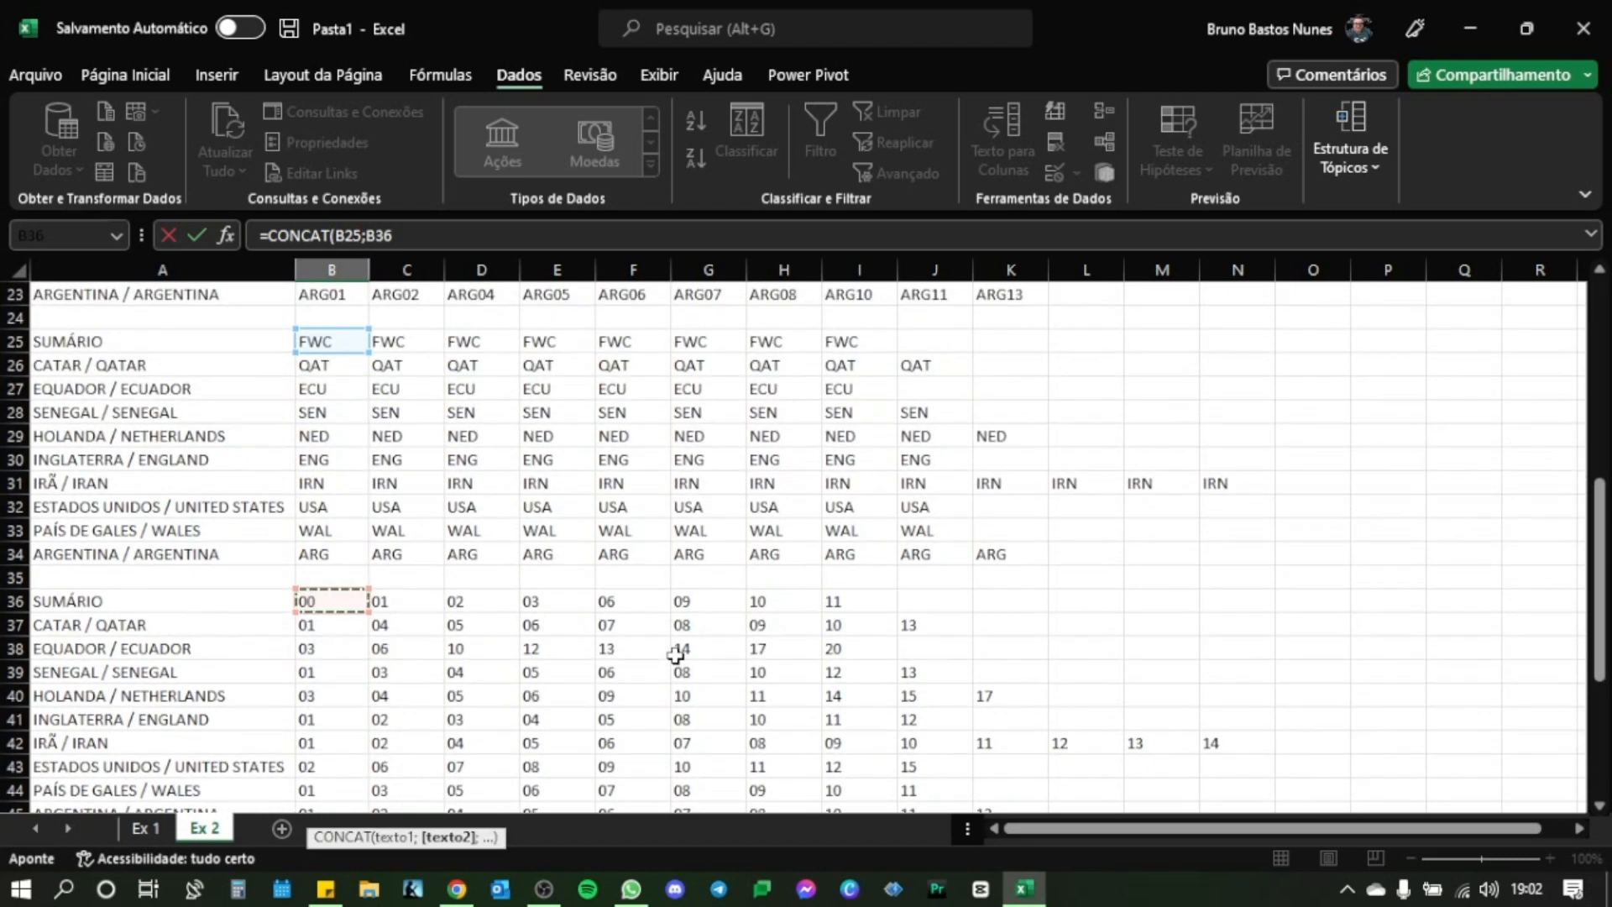
pyautogui.scroll(-2, 676, 656)
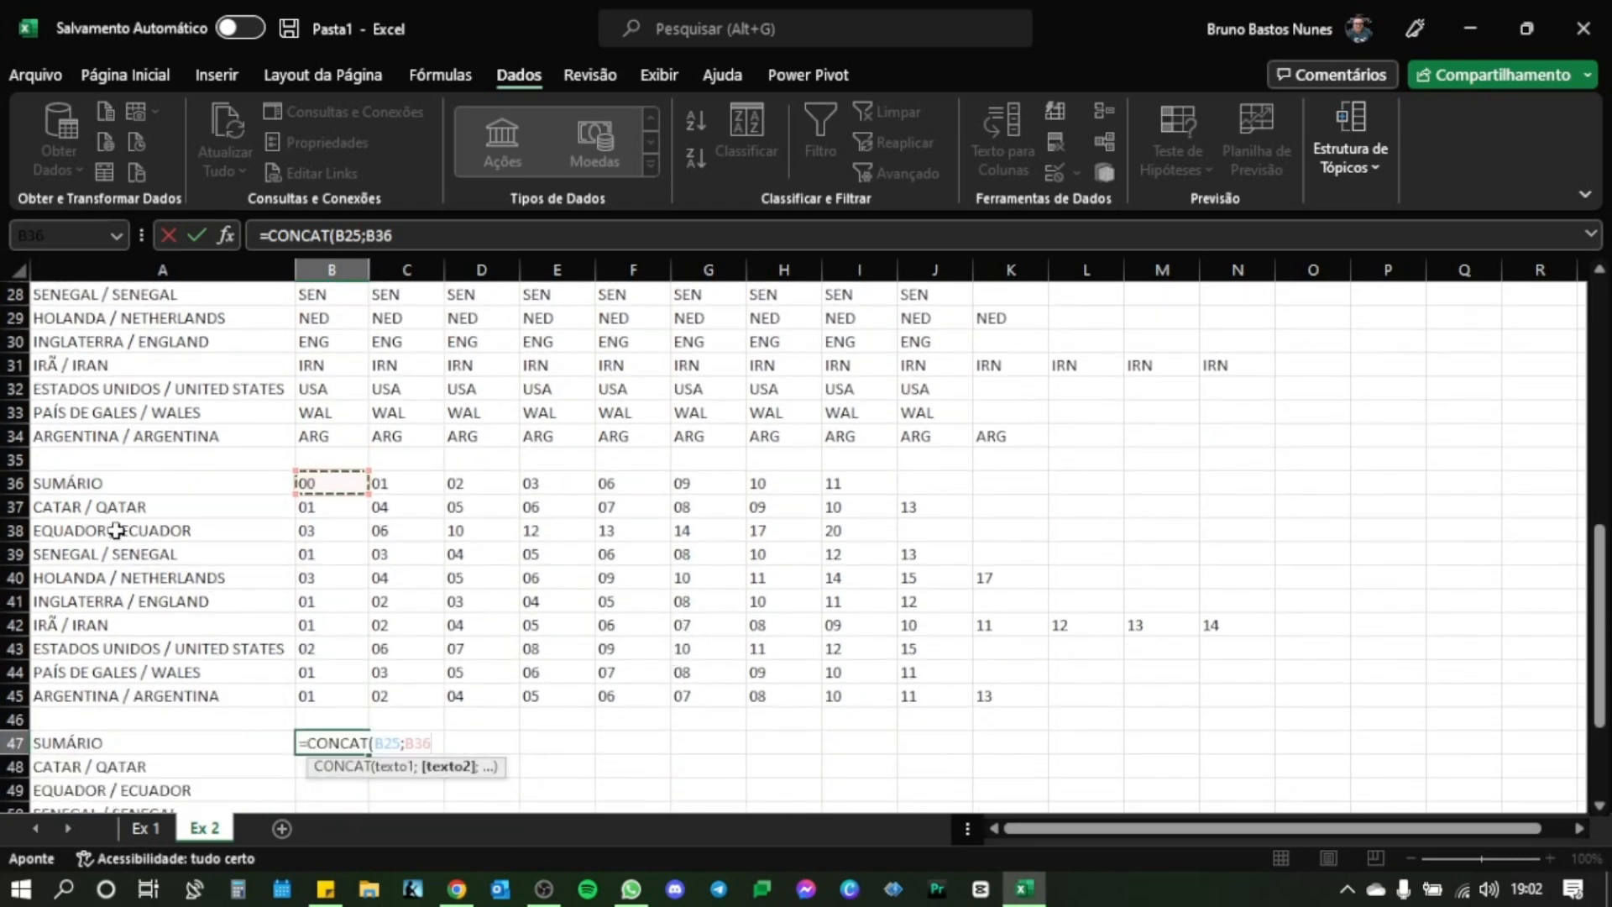
pyautogui.scroll(3, 564, 608)
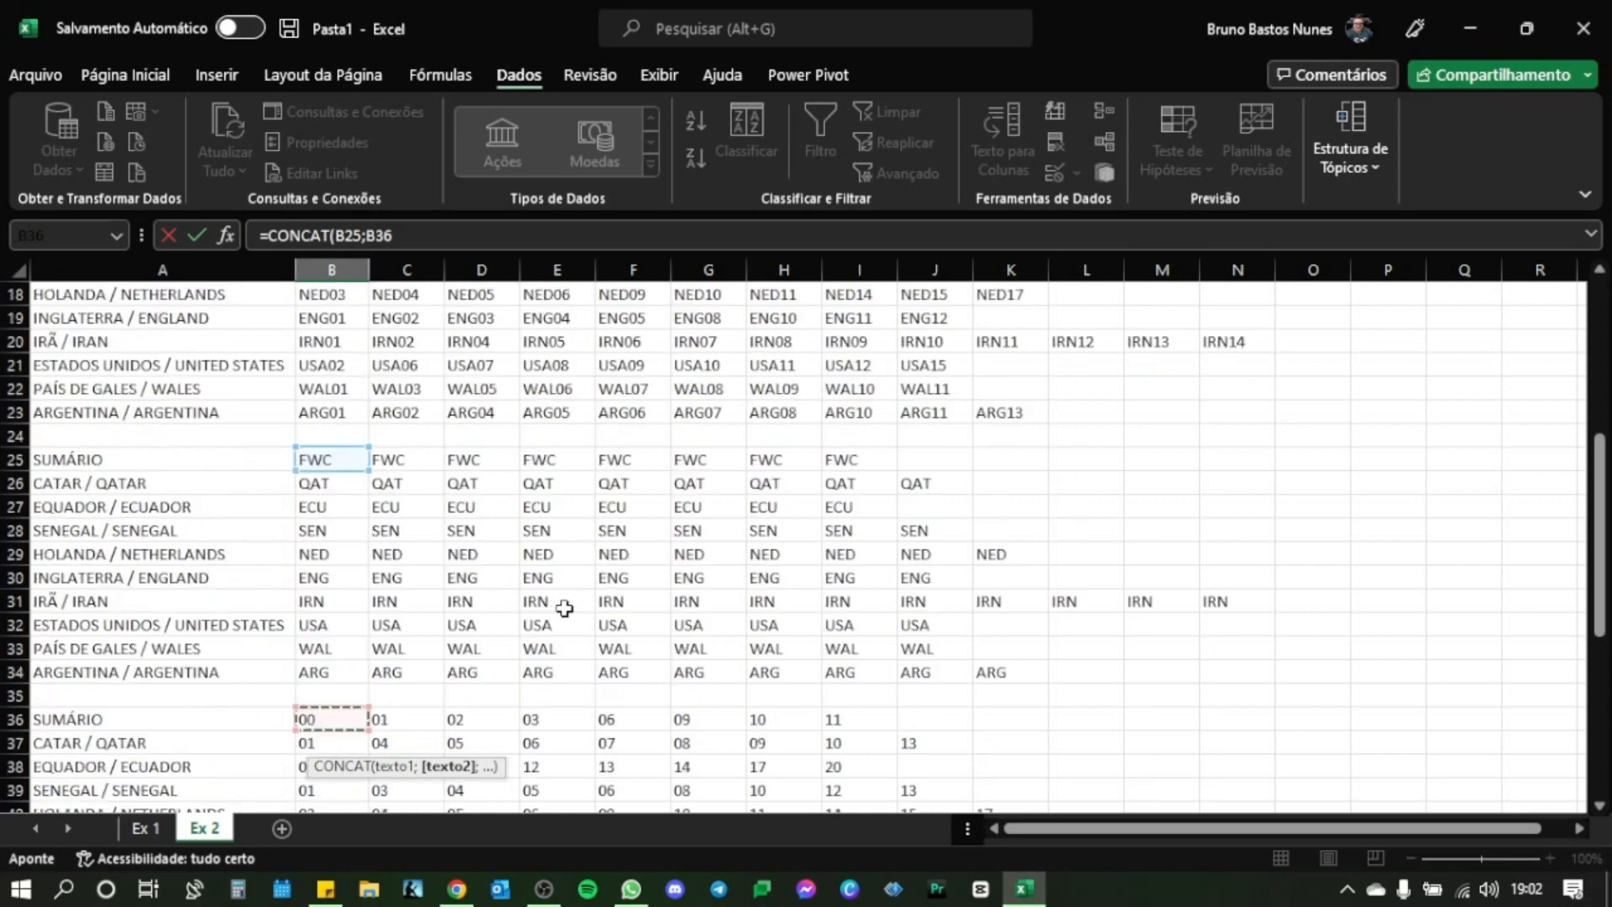
pyautogui.scroll(3, 564, 608)
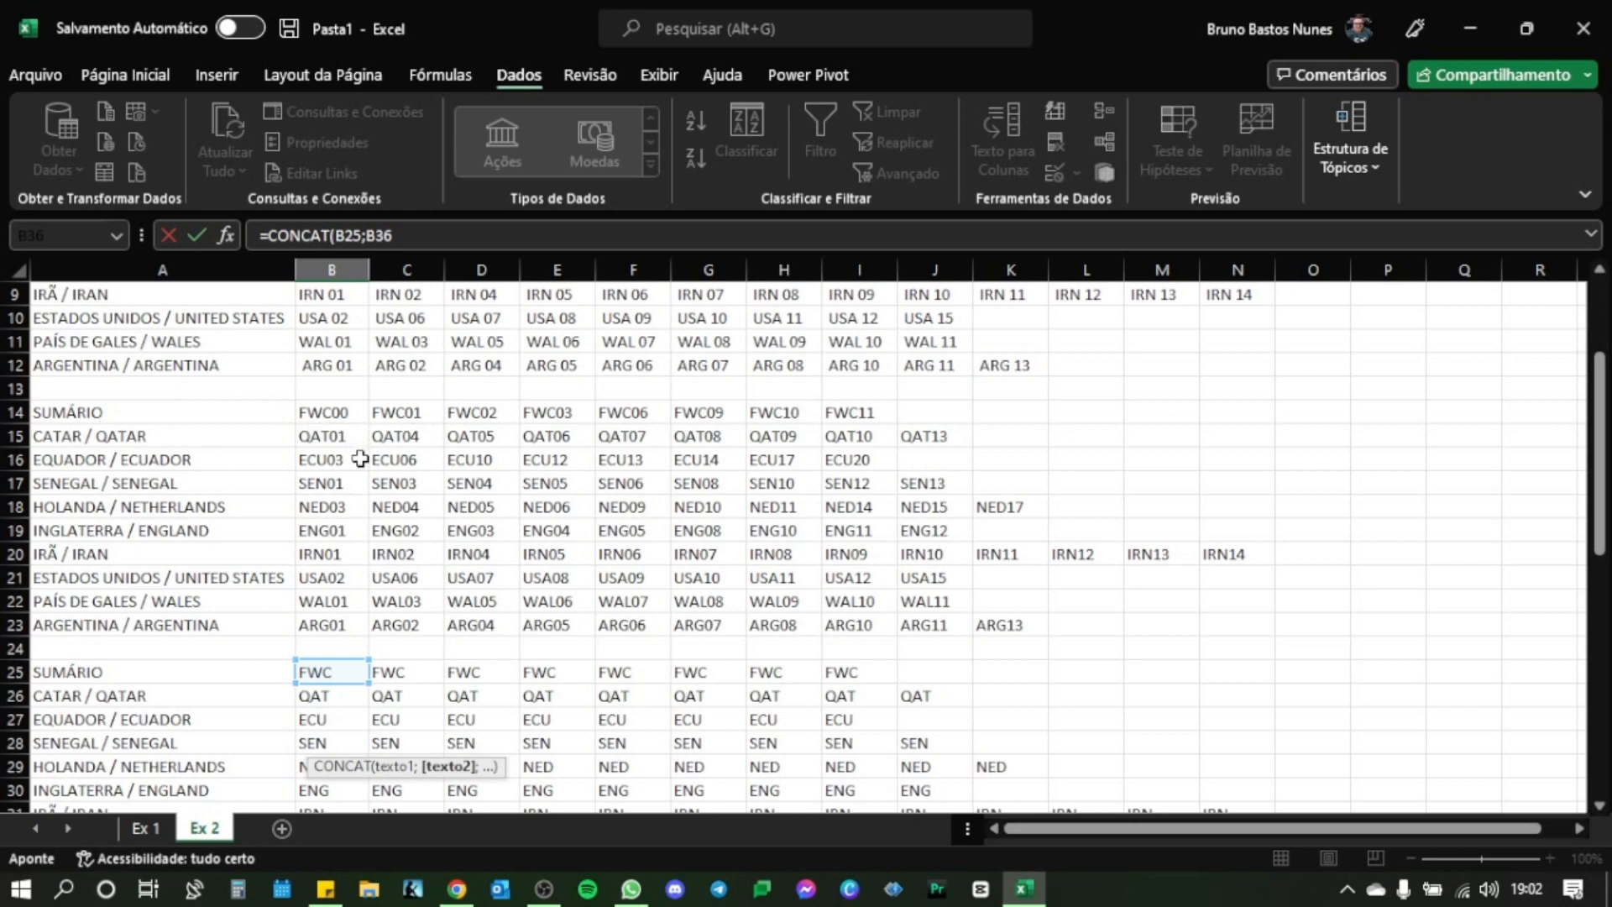
pyautogui.scroll(-6, 361, 459)
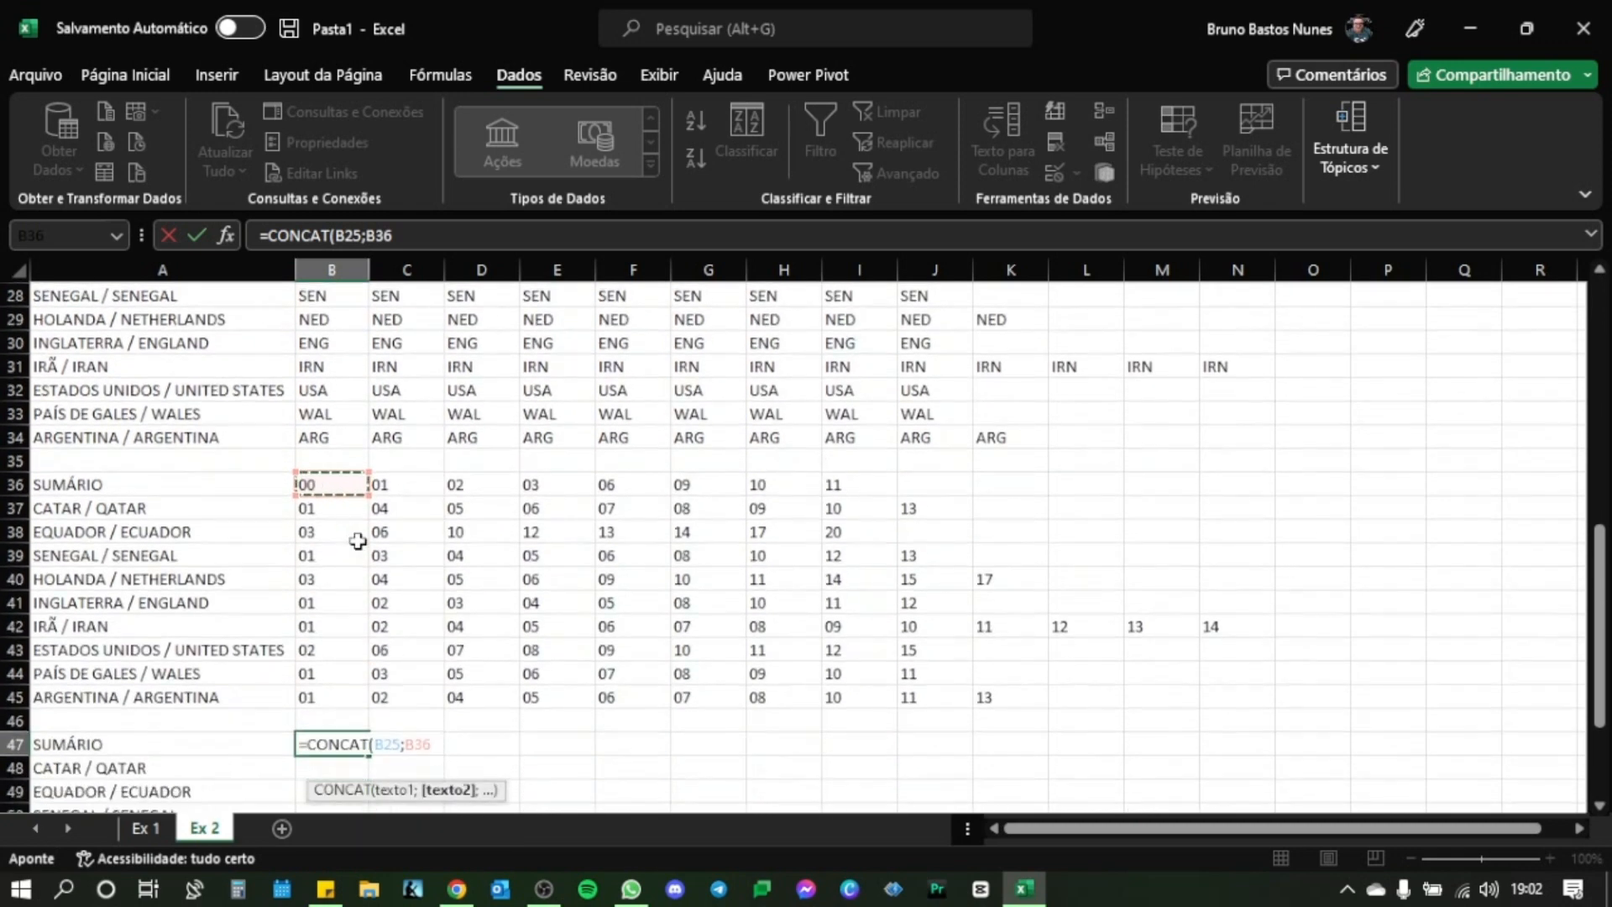
pyautogui.scroll(-2, 361, 542)
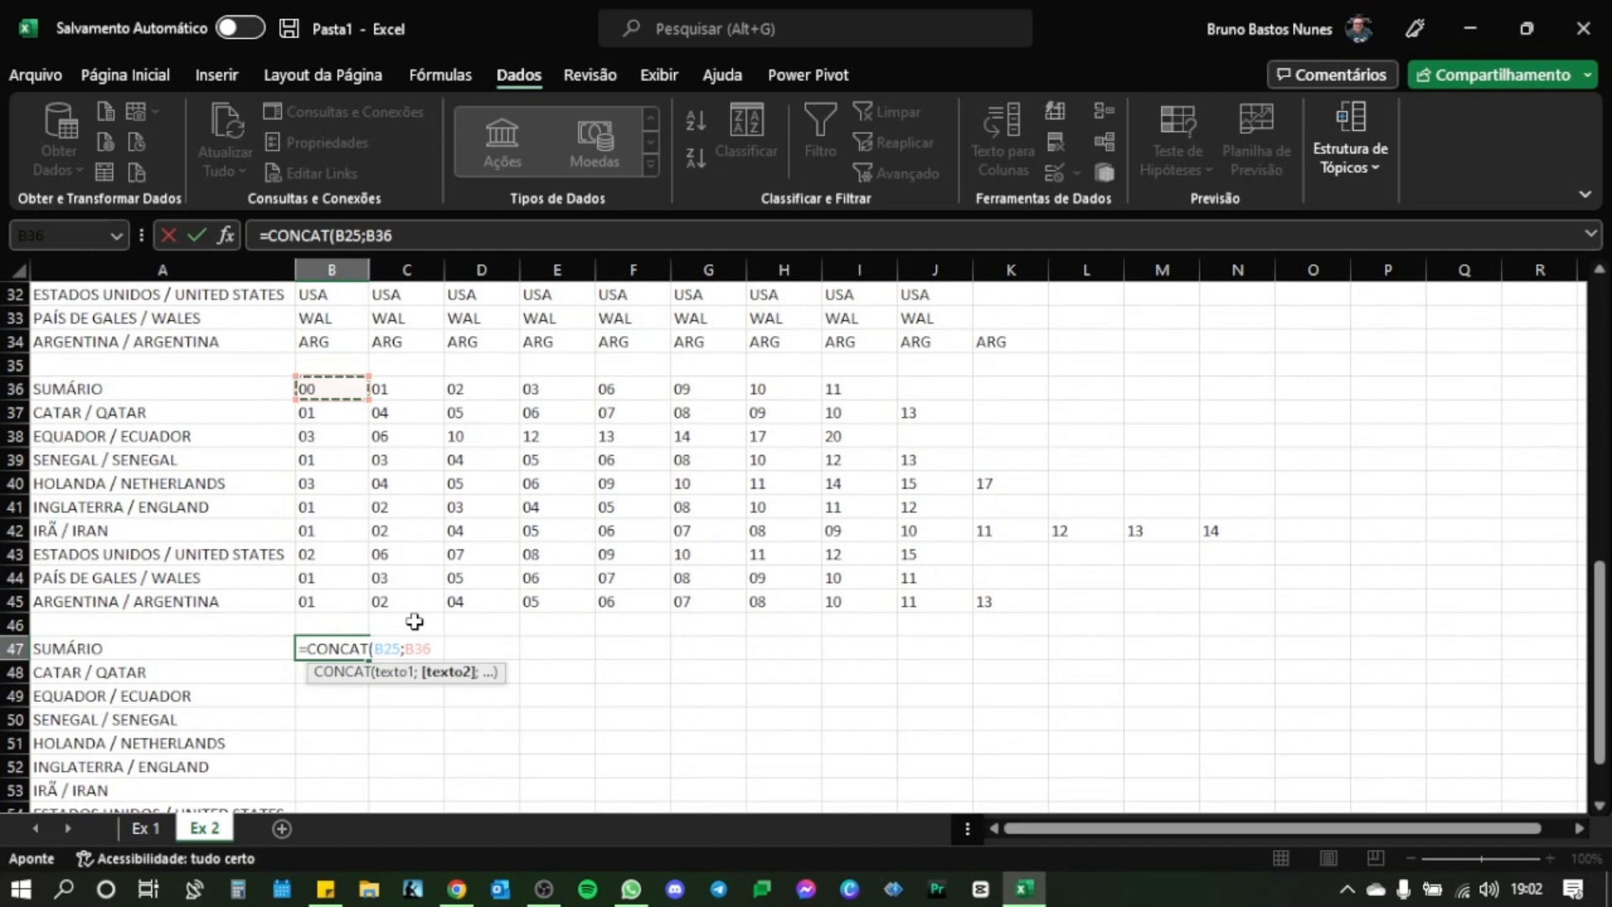
pyautogui.press('Escape')
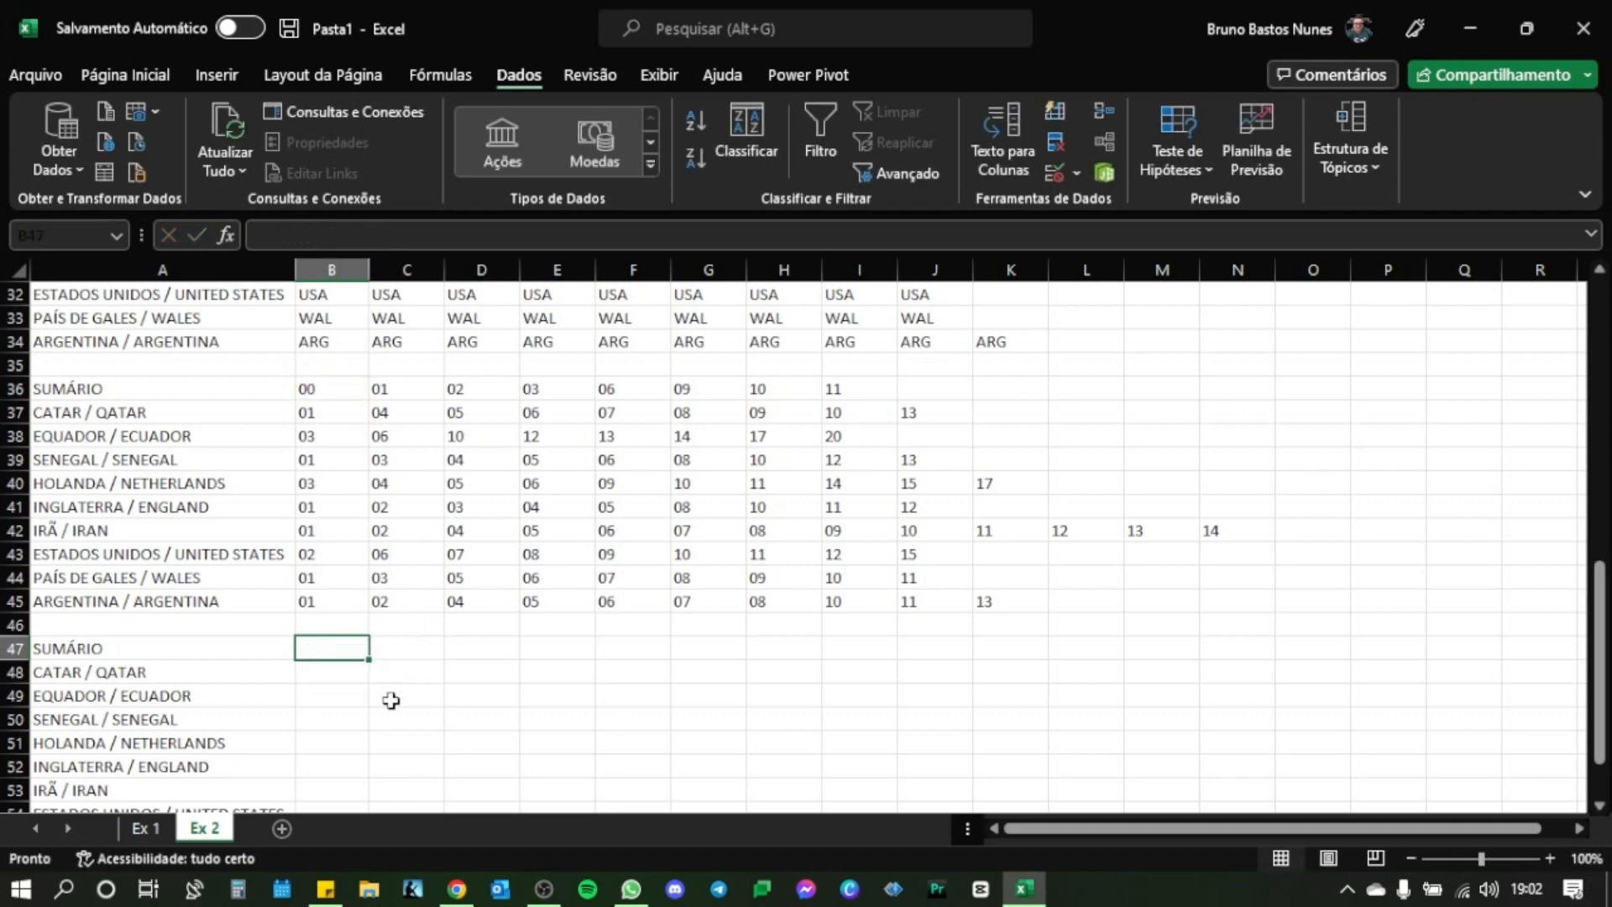
# Enter separator characters above the data in row 1, with a hyphen in cell C1 and another in cell D1
pyautogui.scroll(-1, 544, 569)
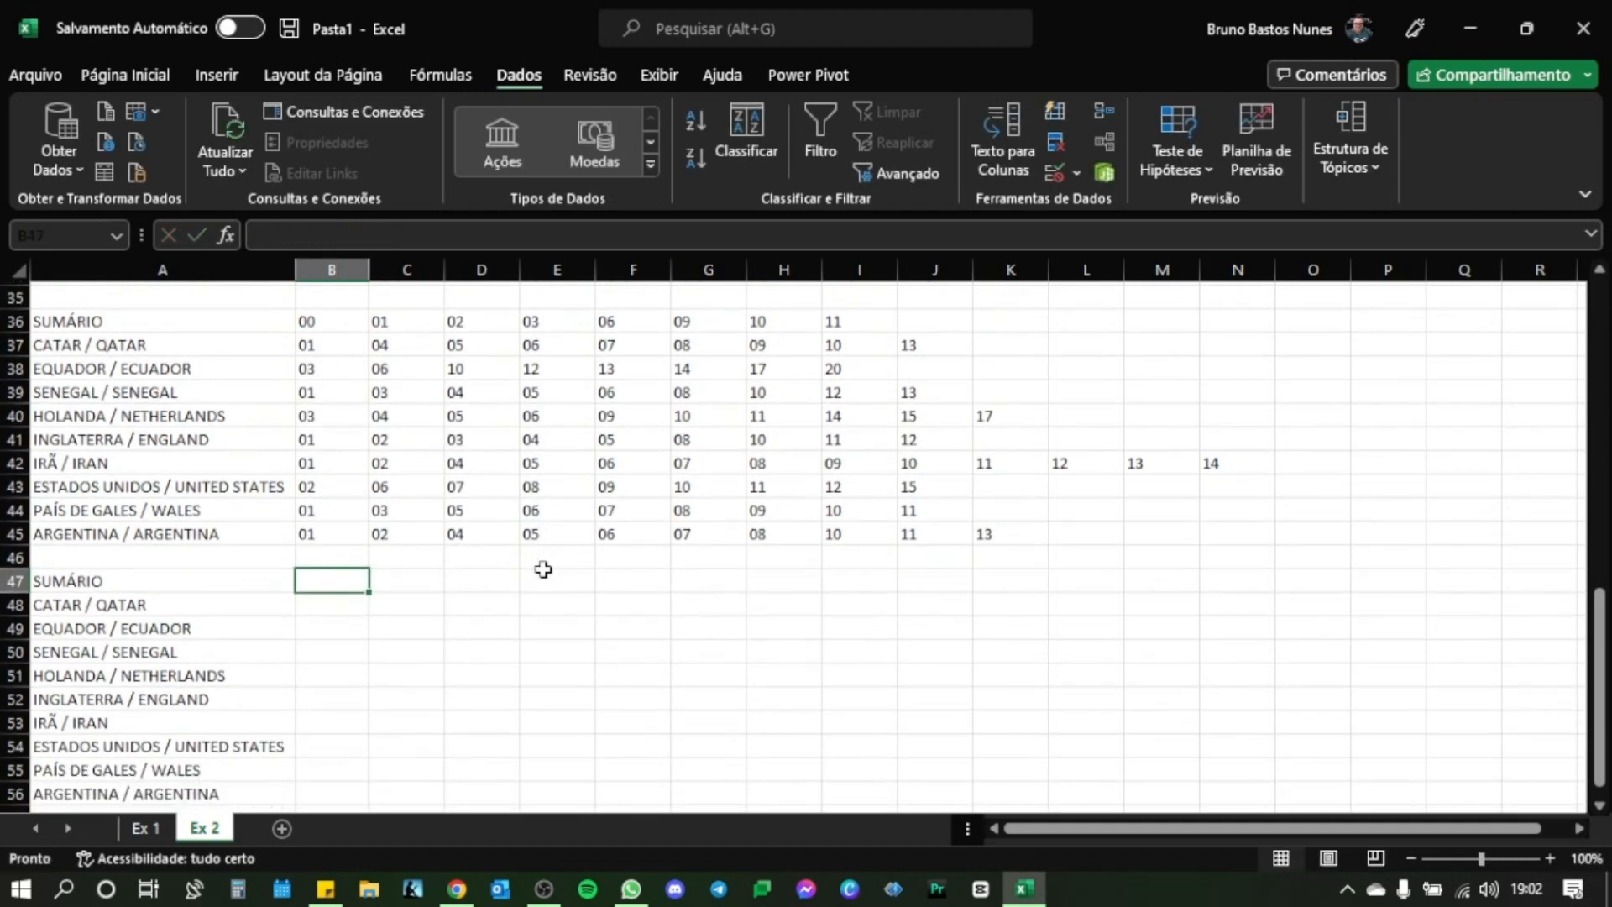
pyautogui.scroll(10, 543, 569)
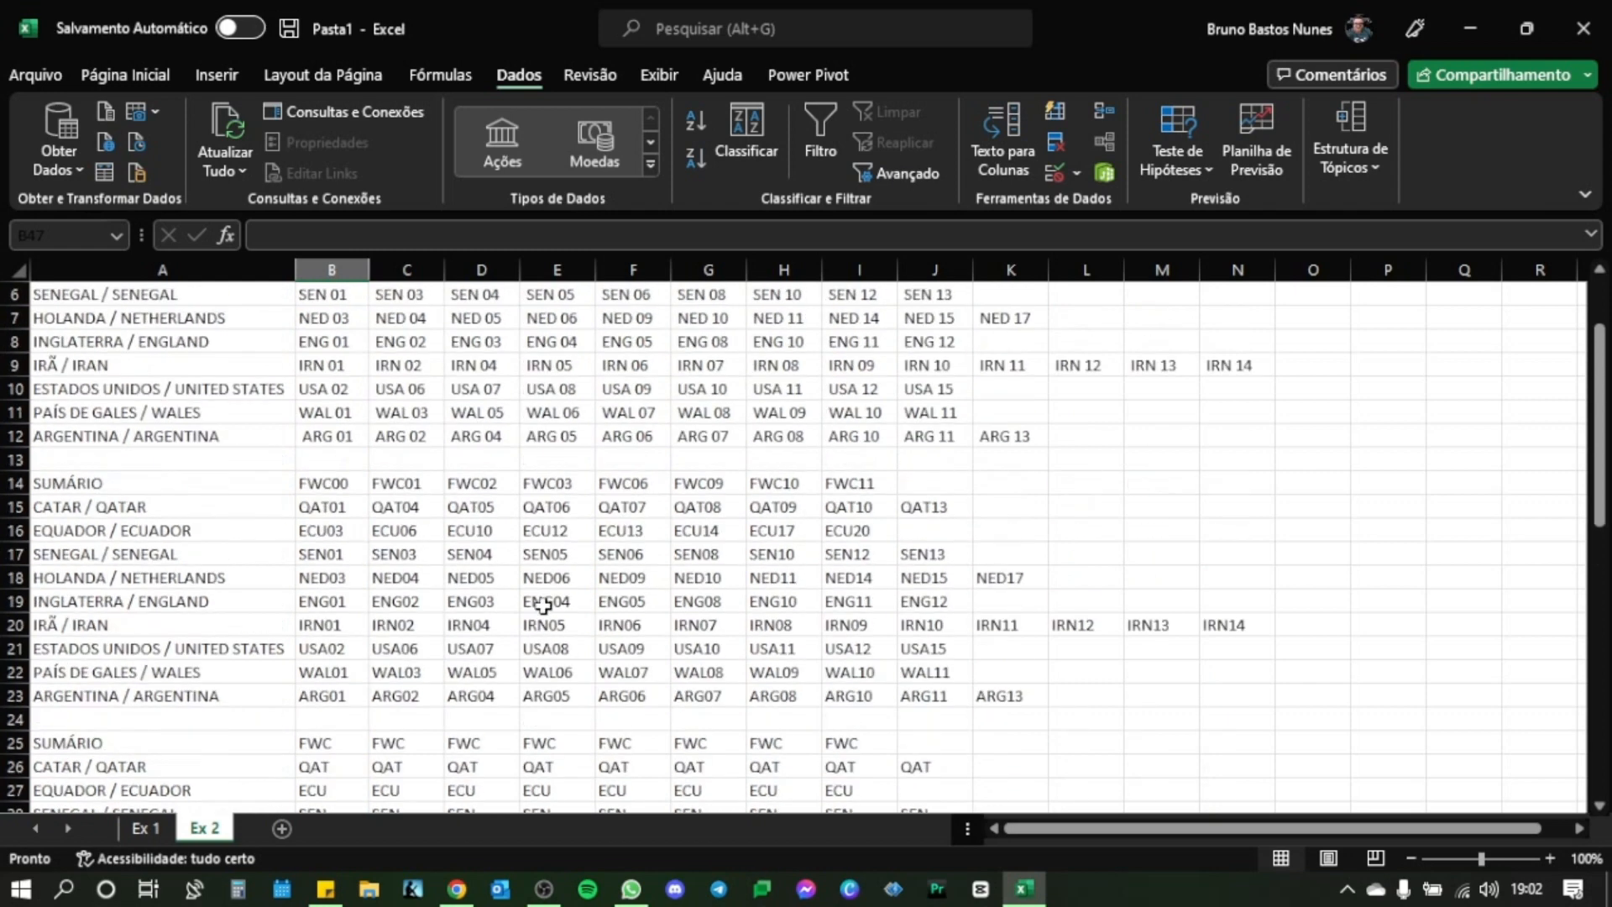
pyautogui.scroll(2, 543, 603)
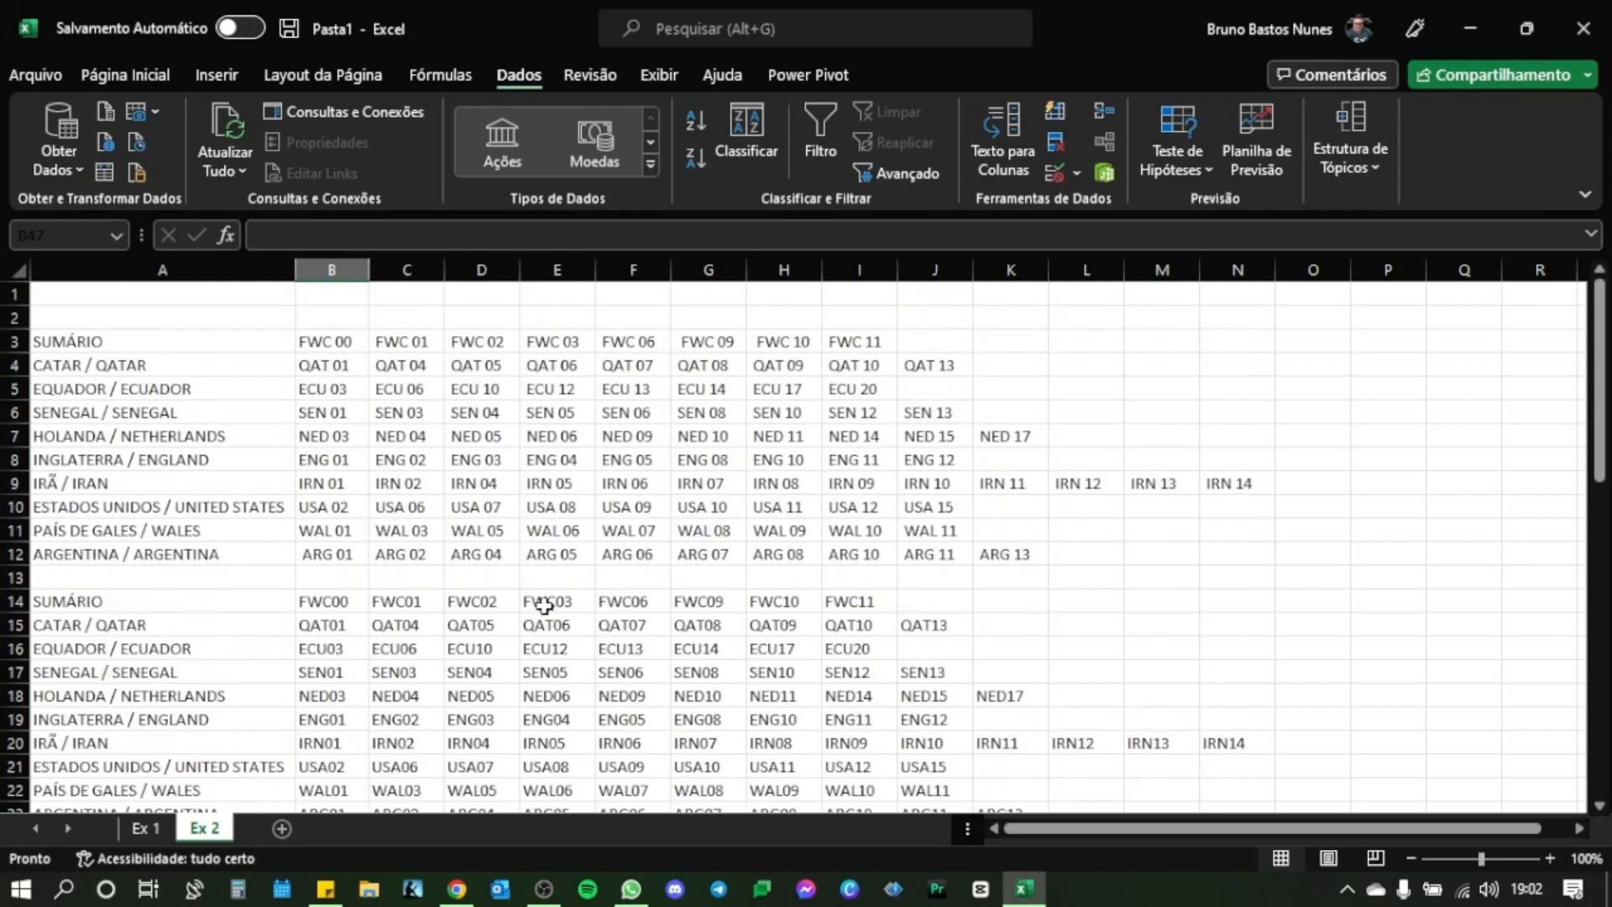
pyautogui.click(319, 298)
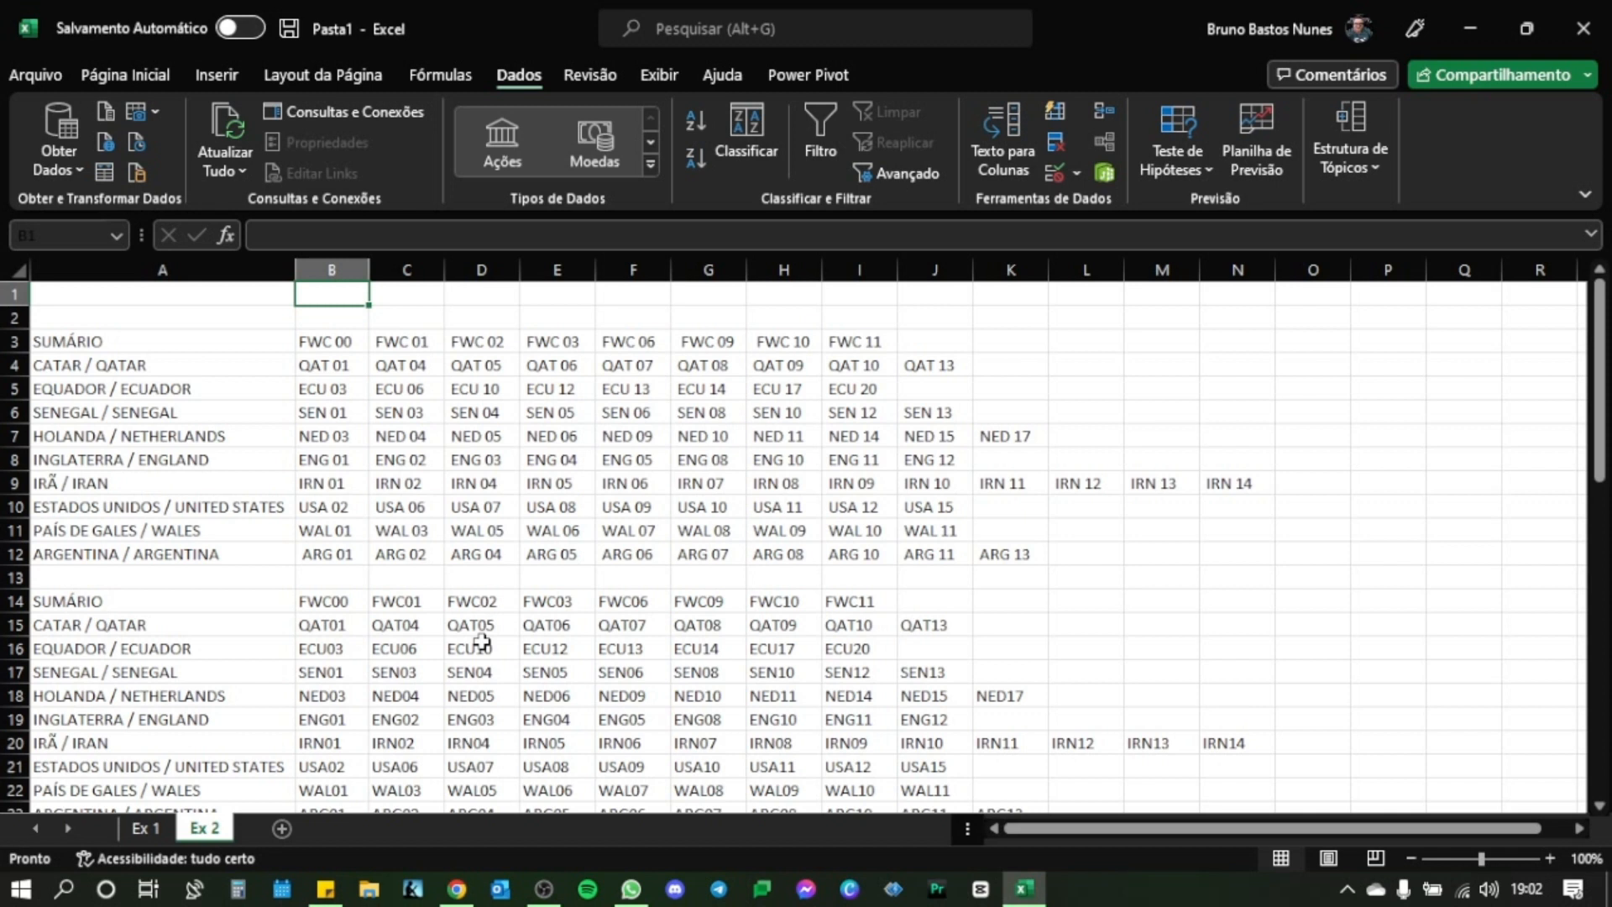
pyautogui.doubleClick(337, 300)
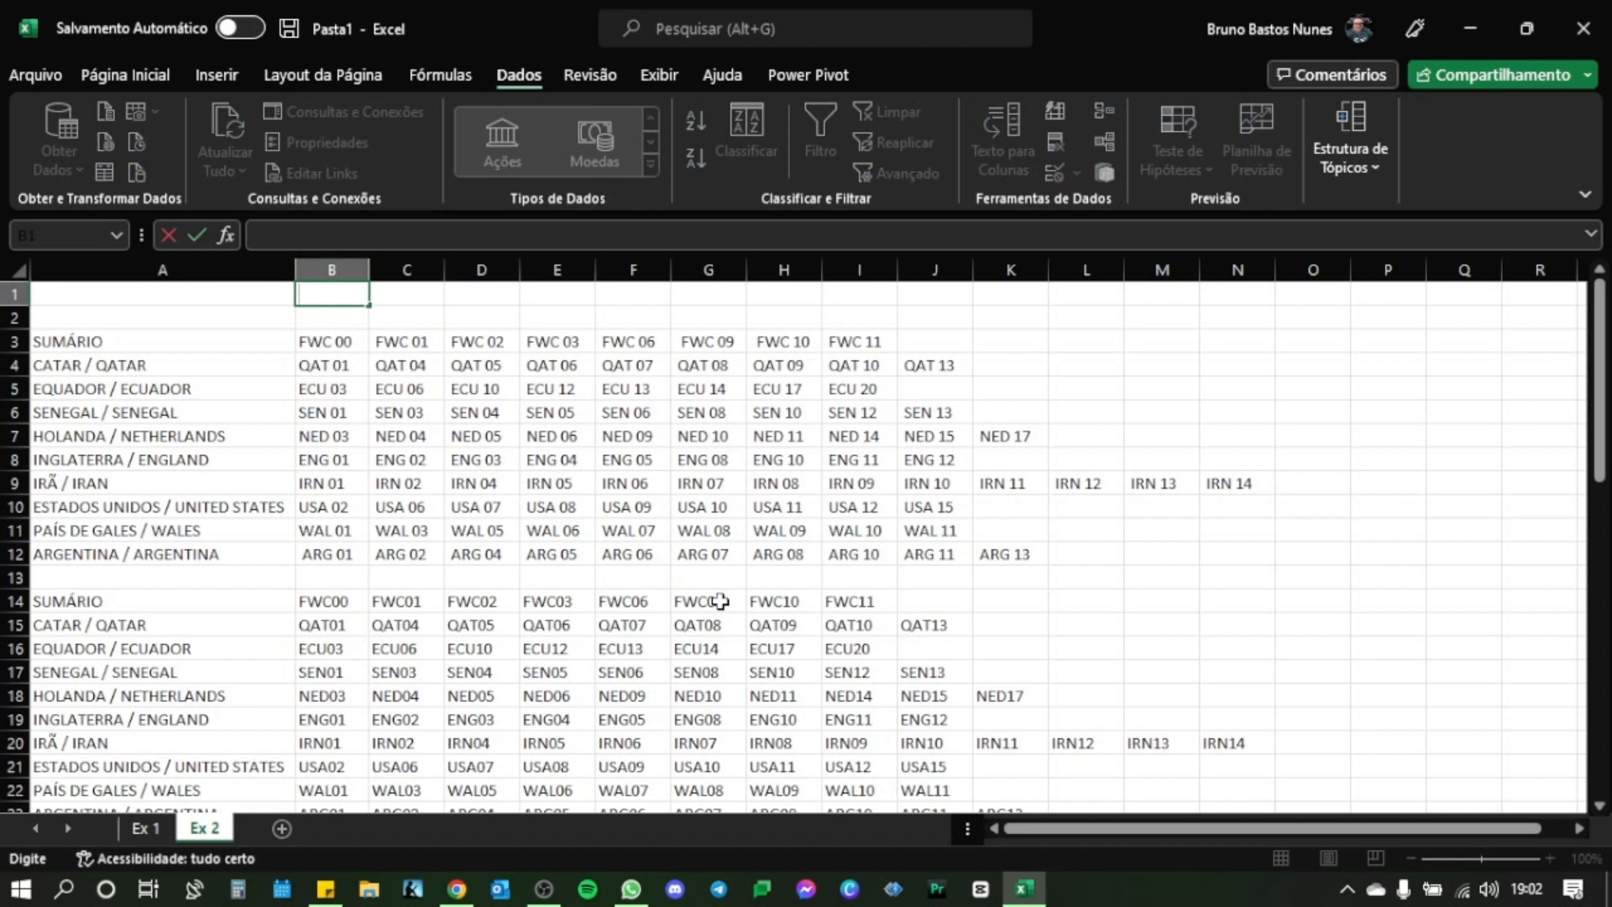
pyautogui.press('Return')
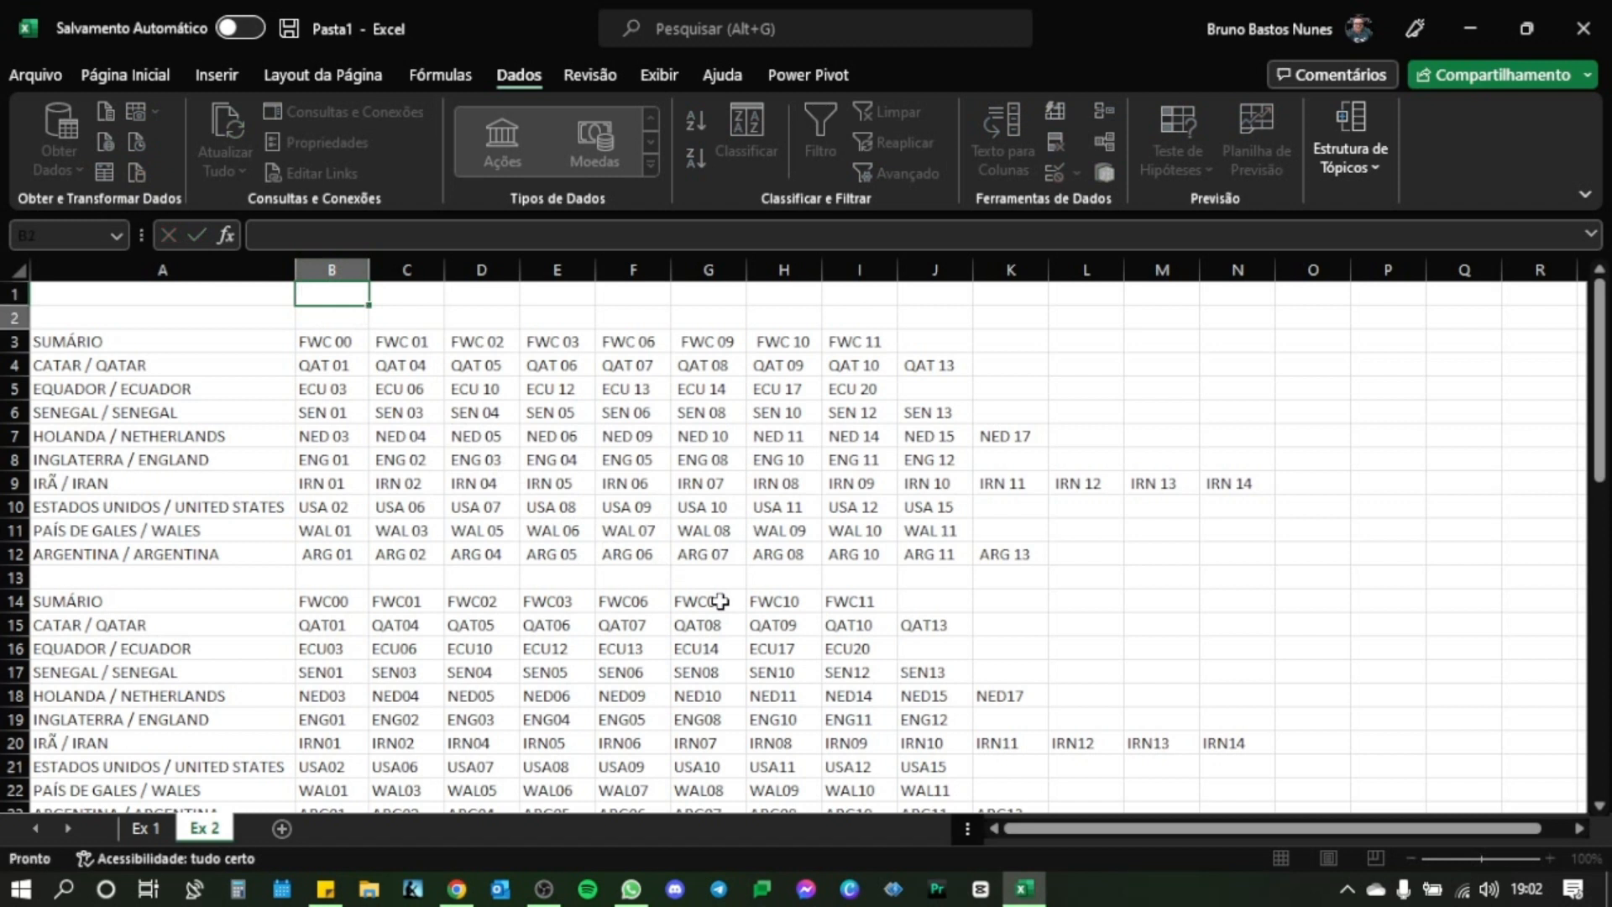
pyautogui.click(327, 292)
pyautogui.click(423, 296)
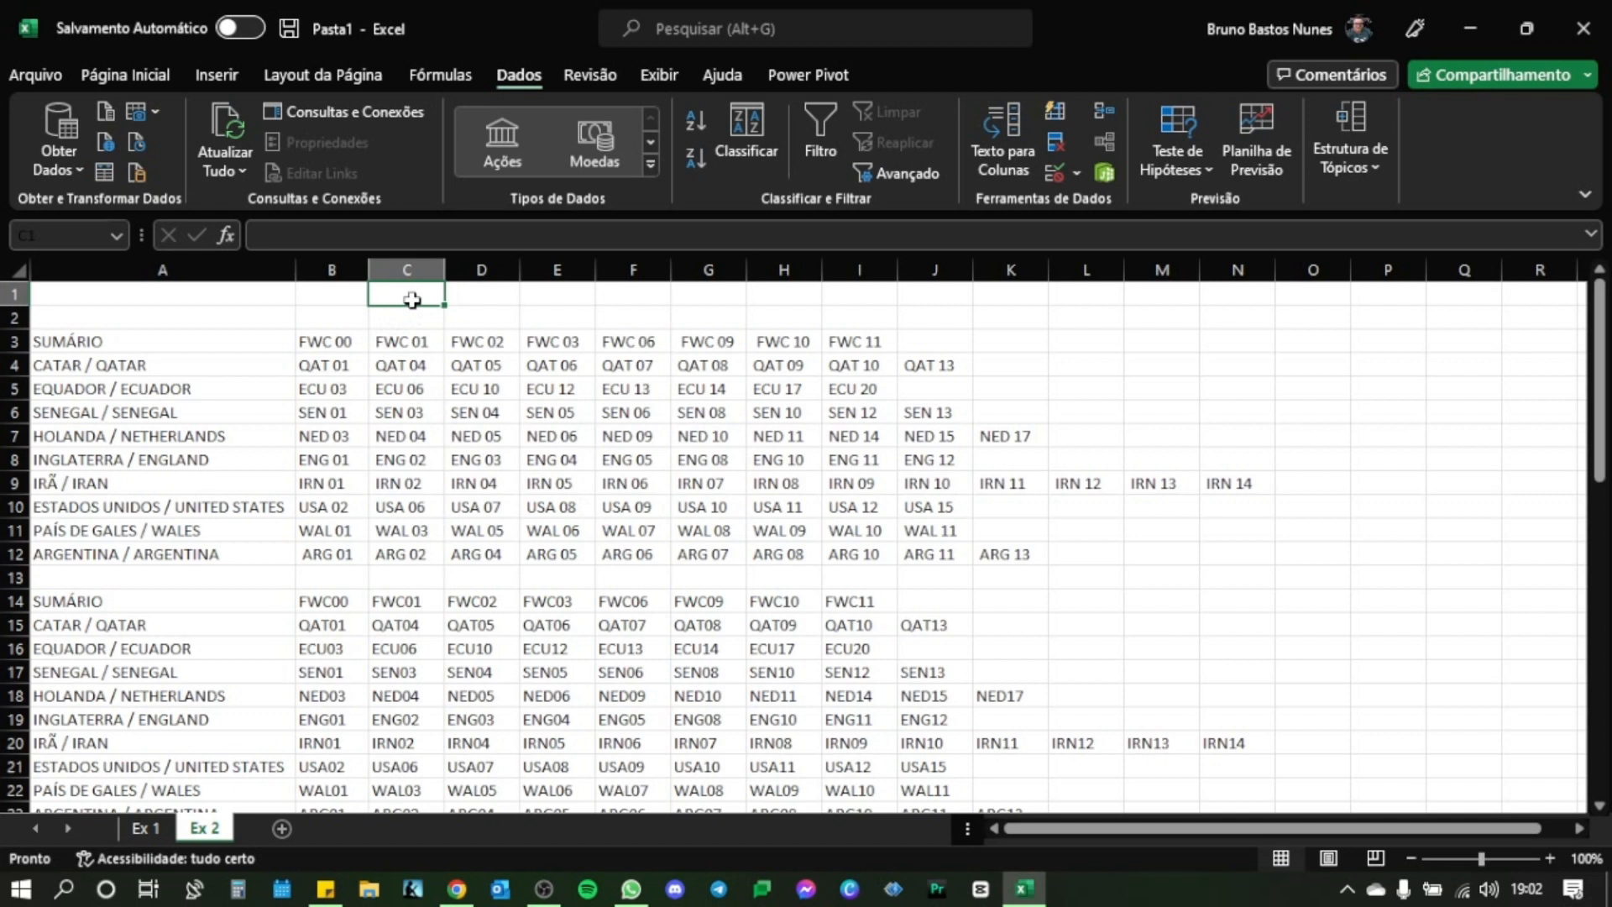
pyautogui.write('-')
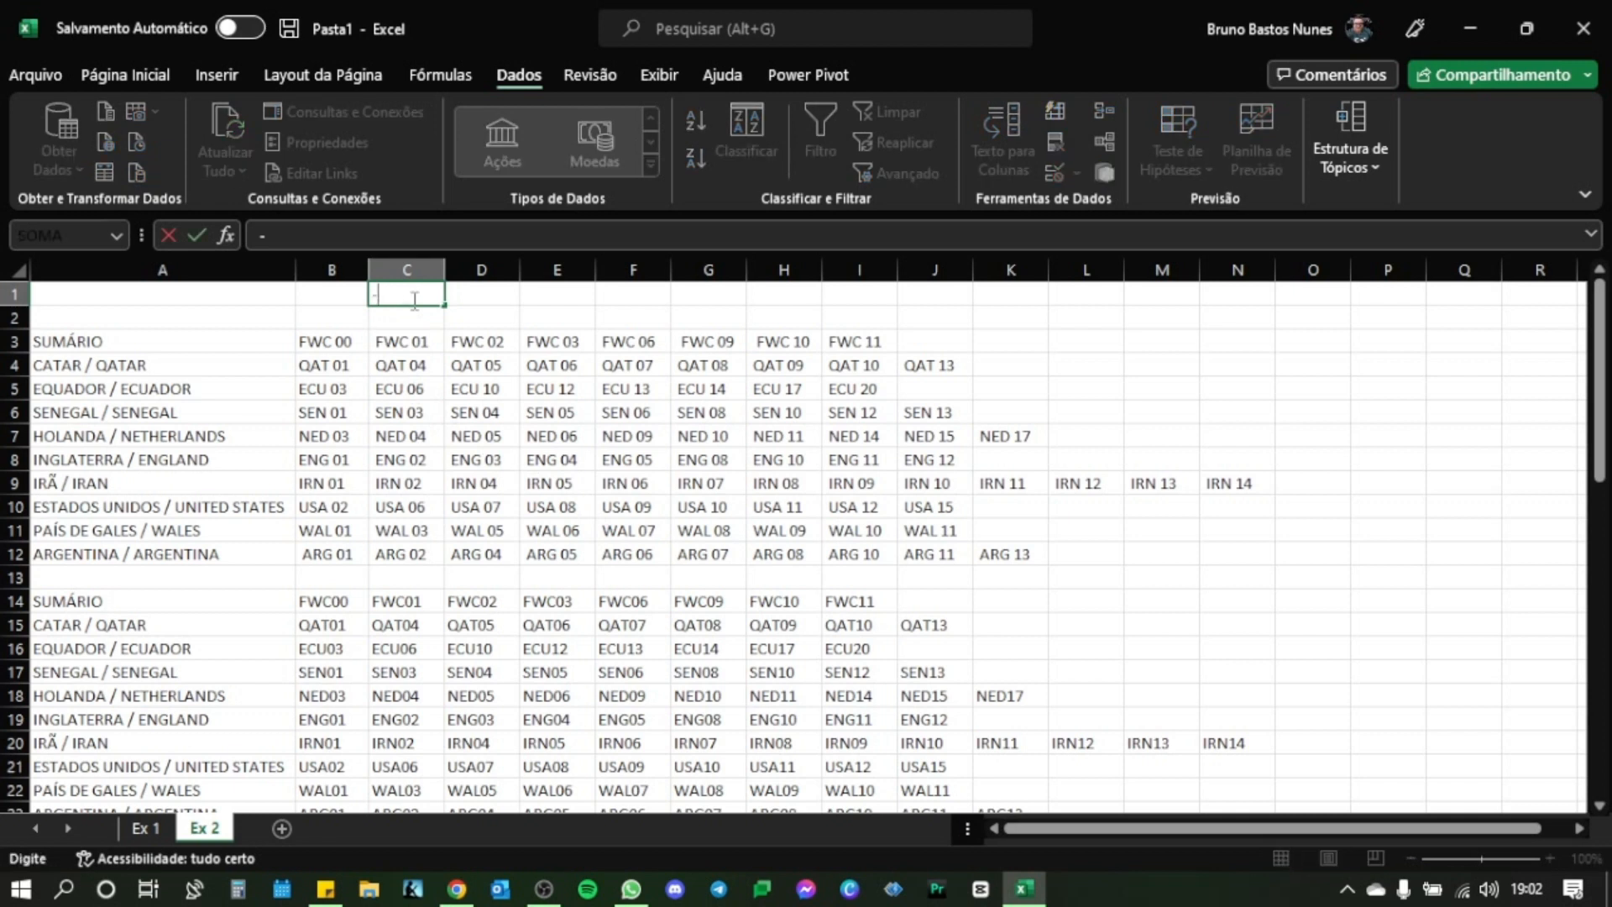
pyautogui.press('Return')
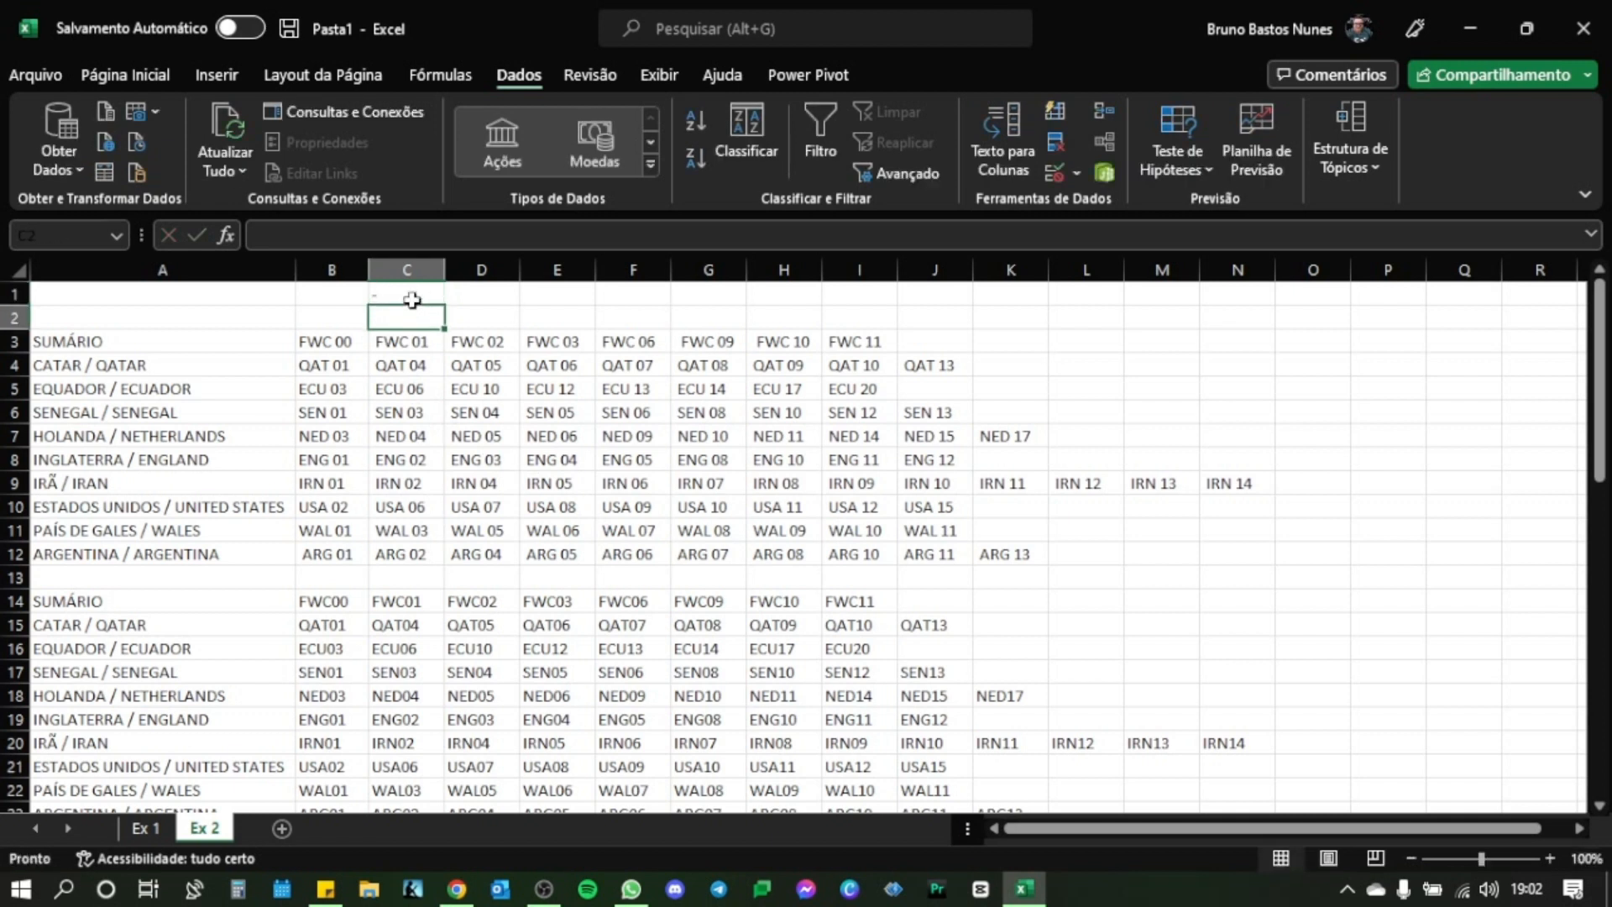
pyautogui.click(494, 291)
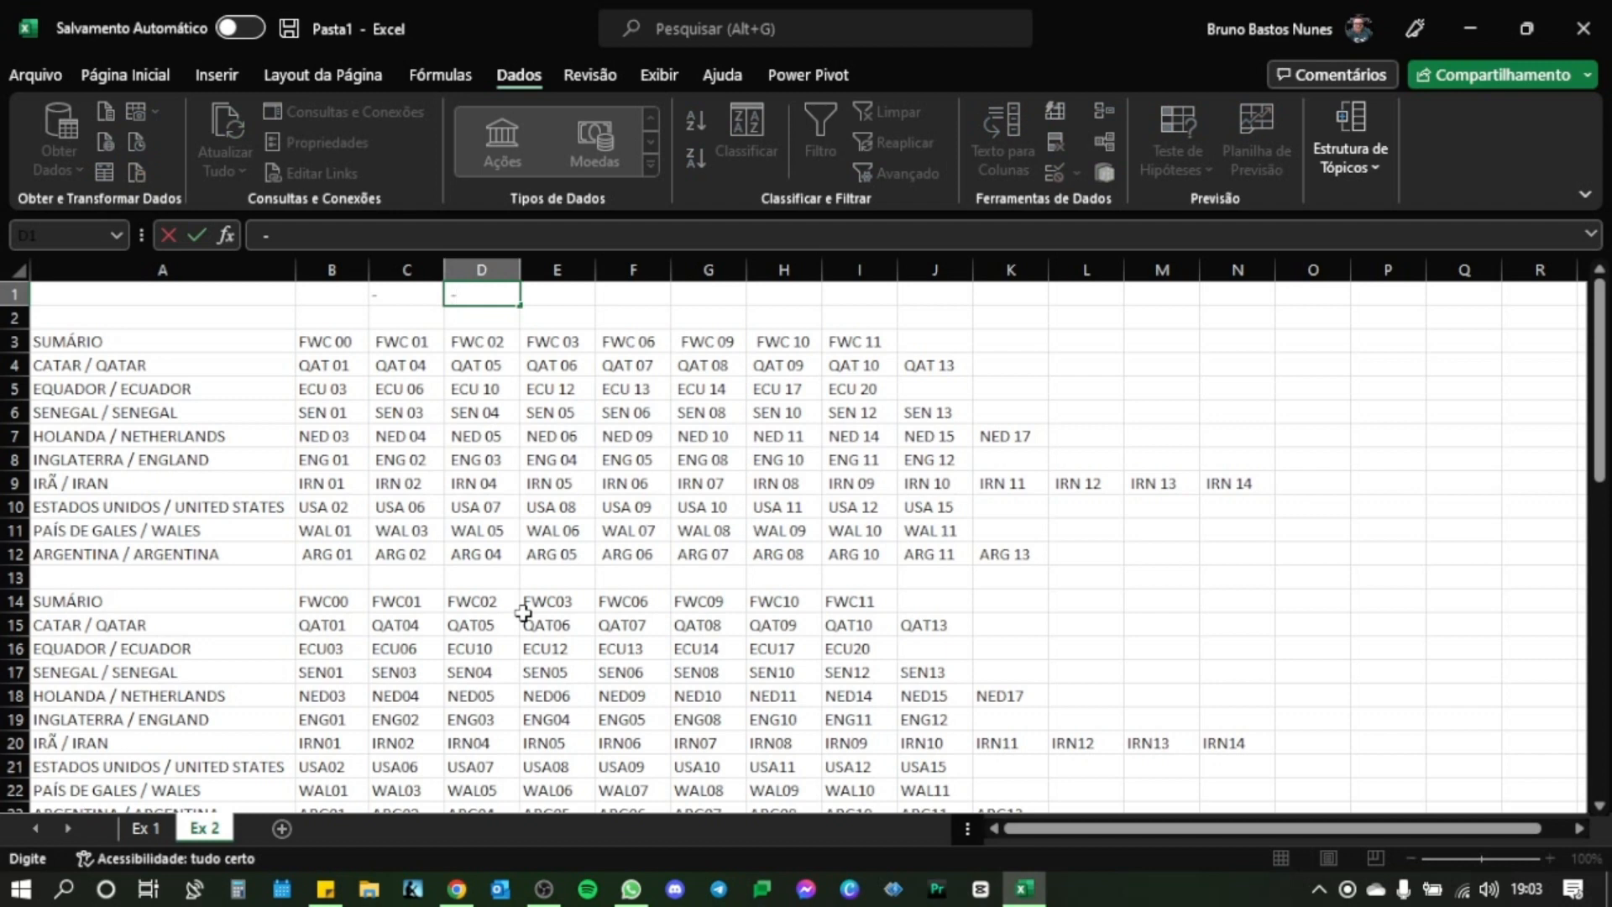
pyautogui.press('Return')
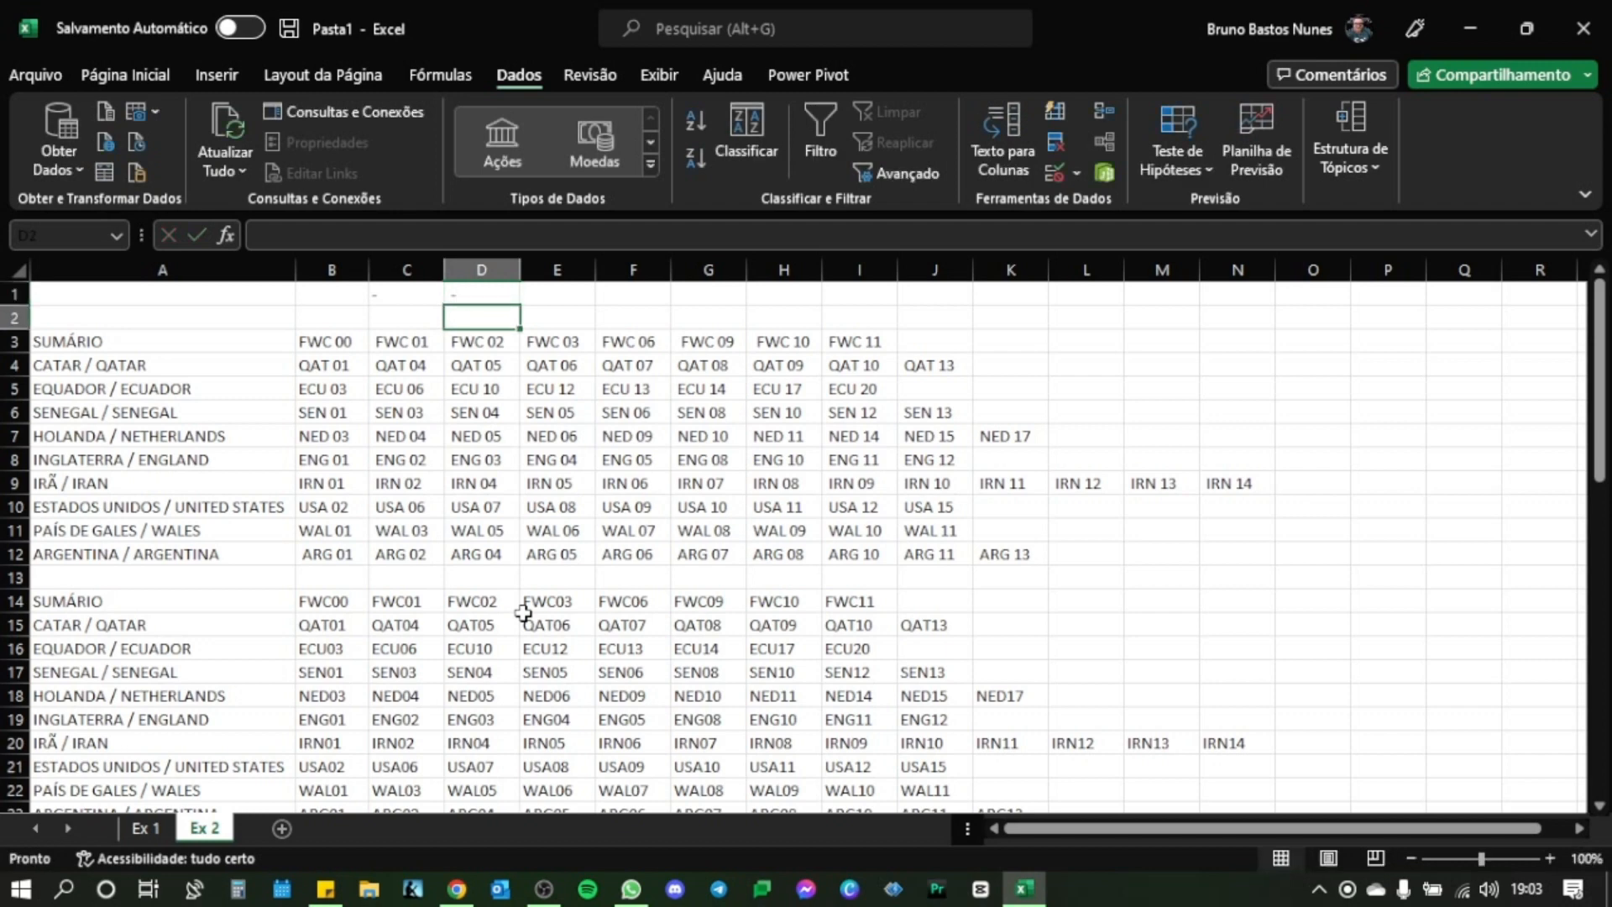
# Start a CONCAT formula in cell B47 with B25 as its first argument, followed by a semicolon
pyautogui.scroll(-1, 435, 428)
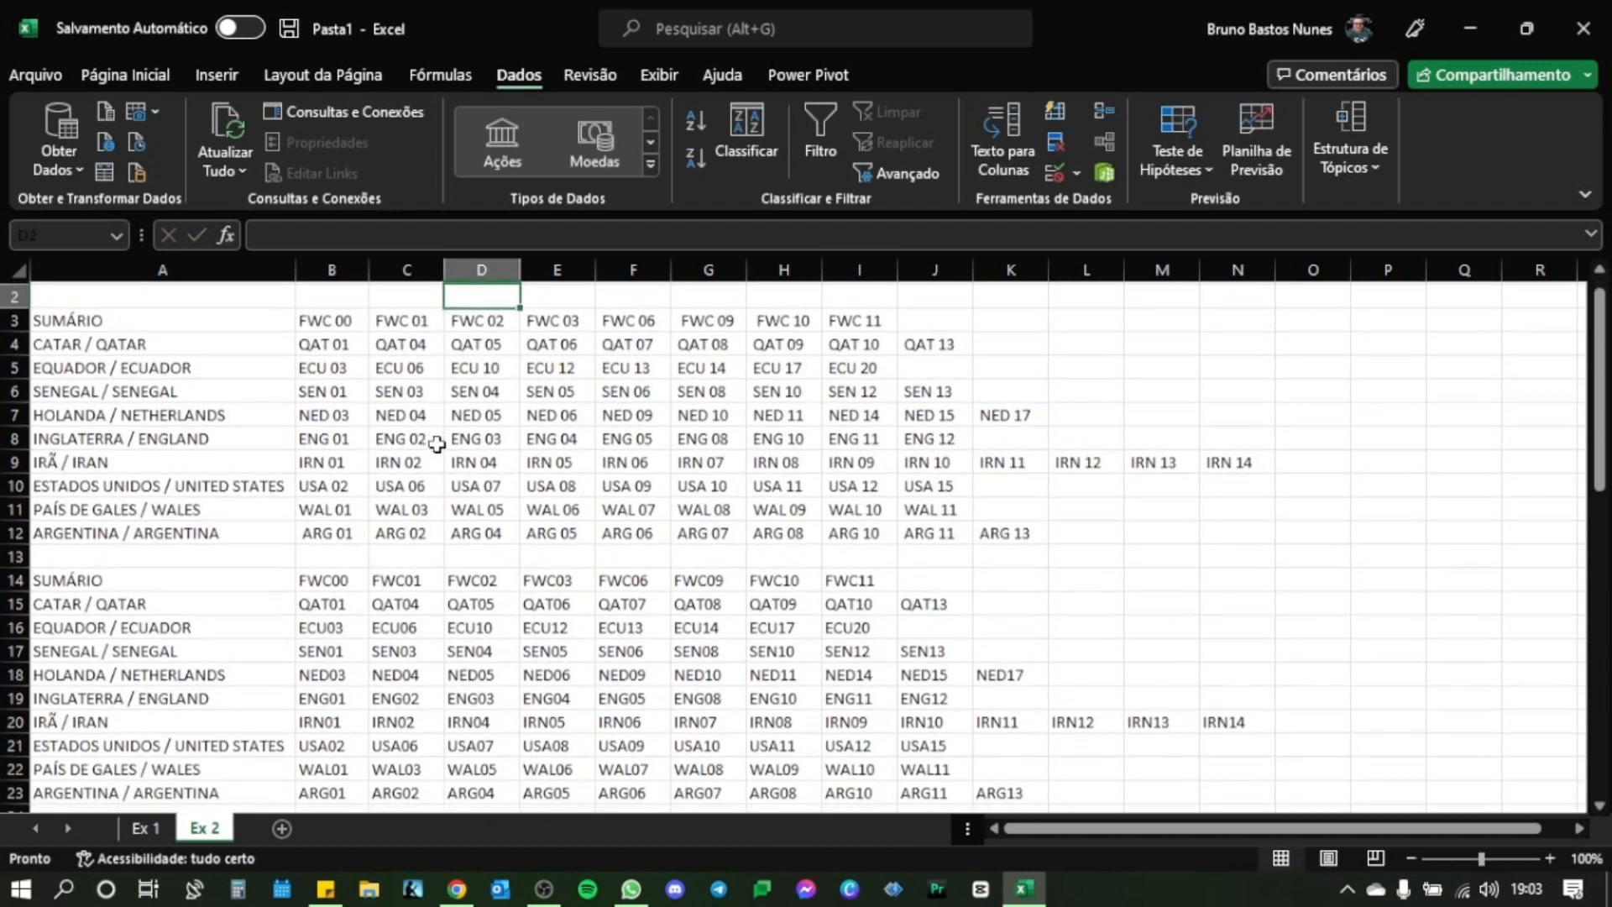
pyautogui.scroll(-9, 435, 445)
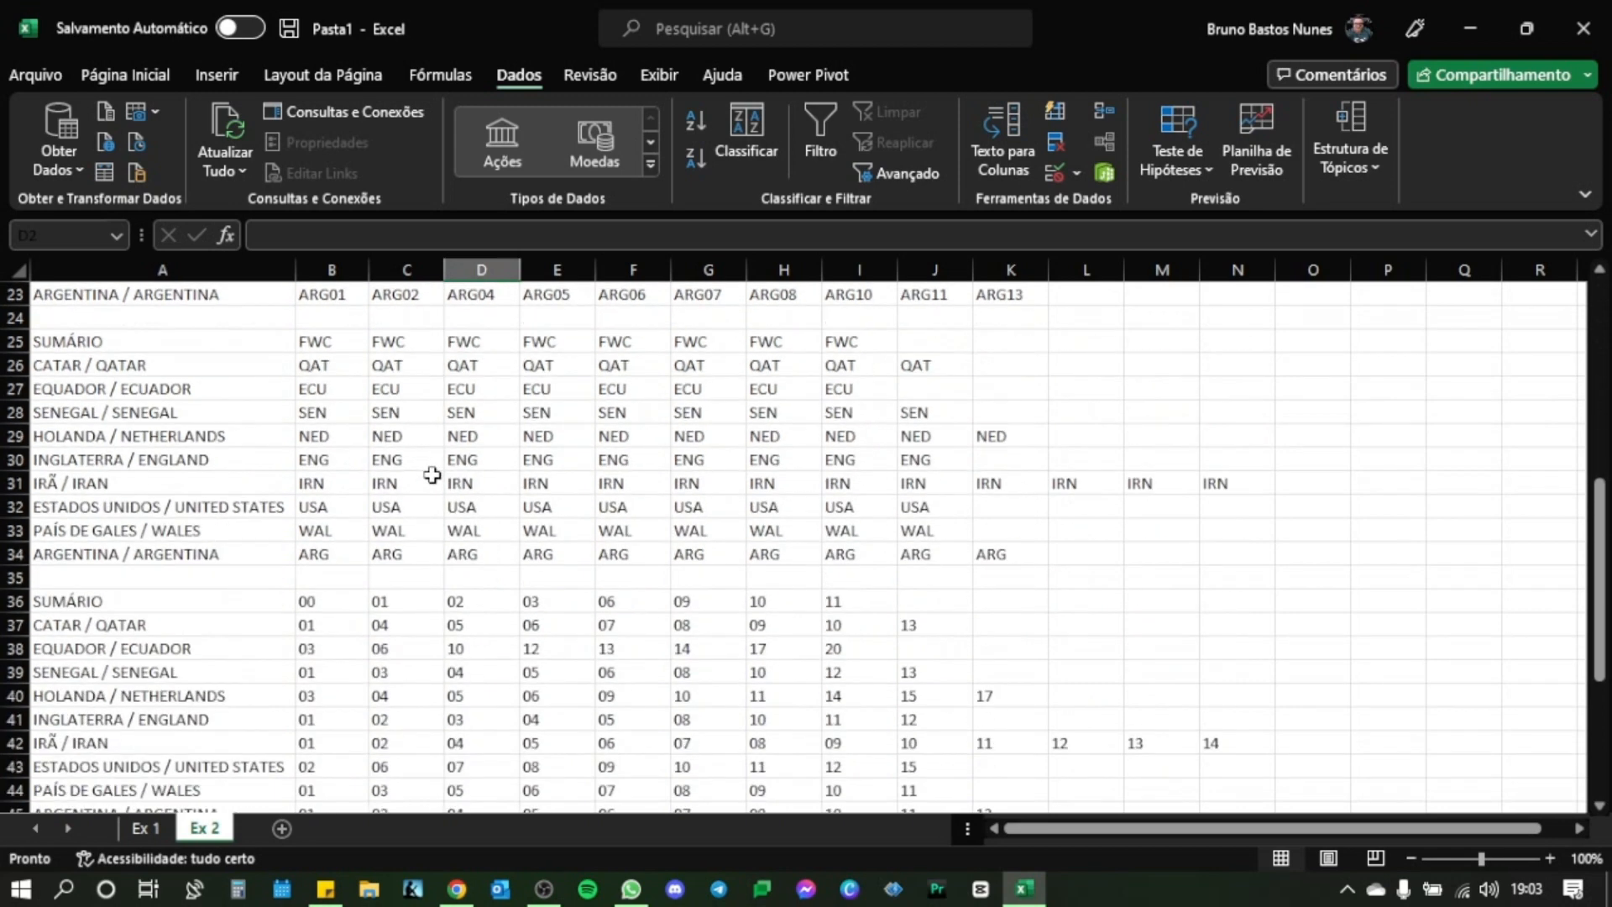
pyautogui.scroll(-4, 432, 475)
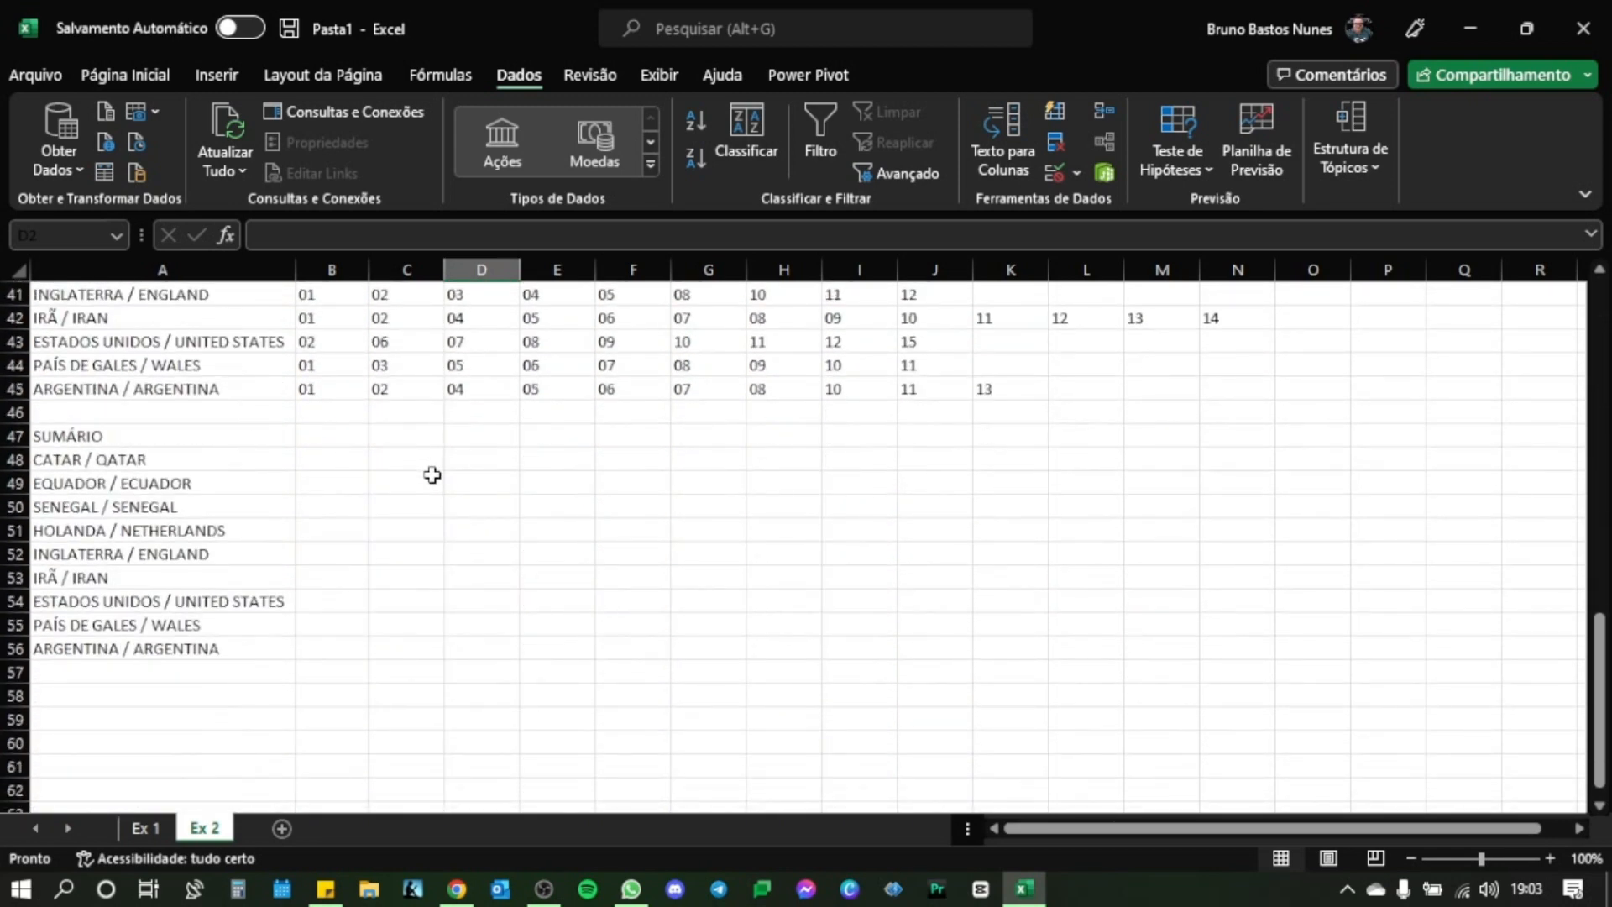
pyautogui.click(345, 435)
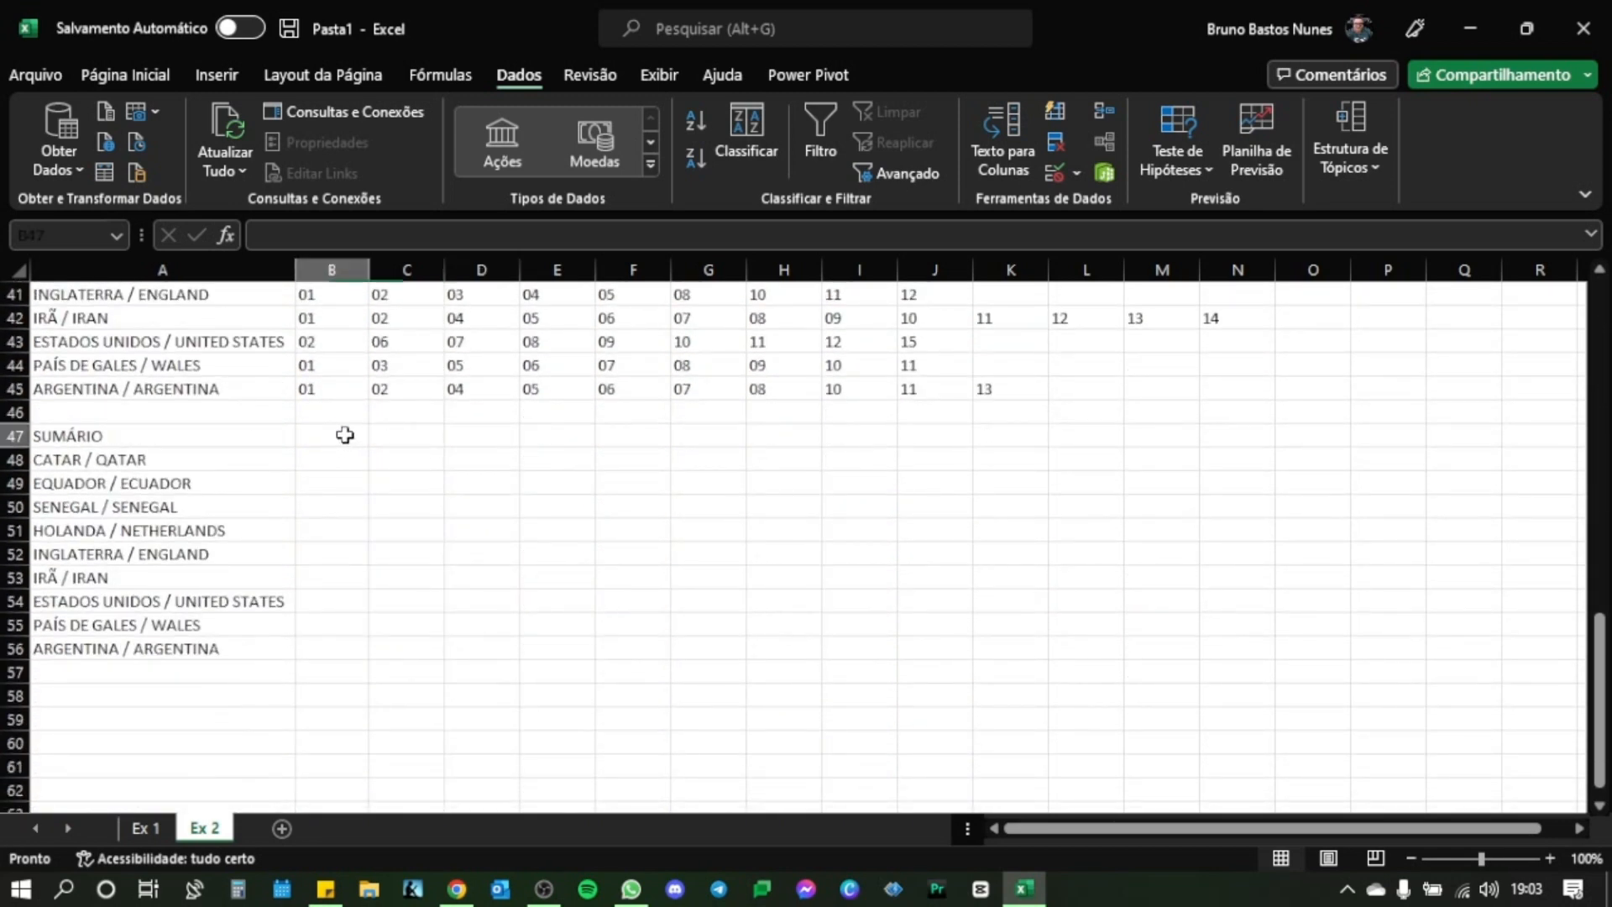
pyautogui.write('=CONCAT')
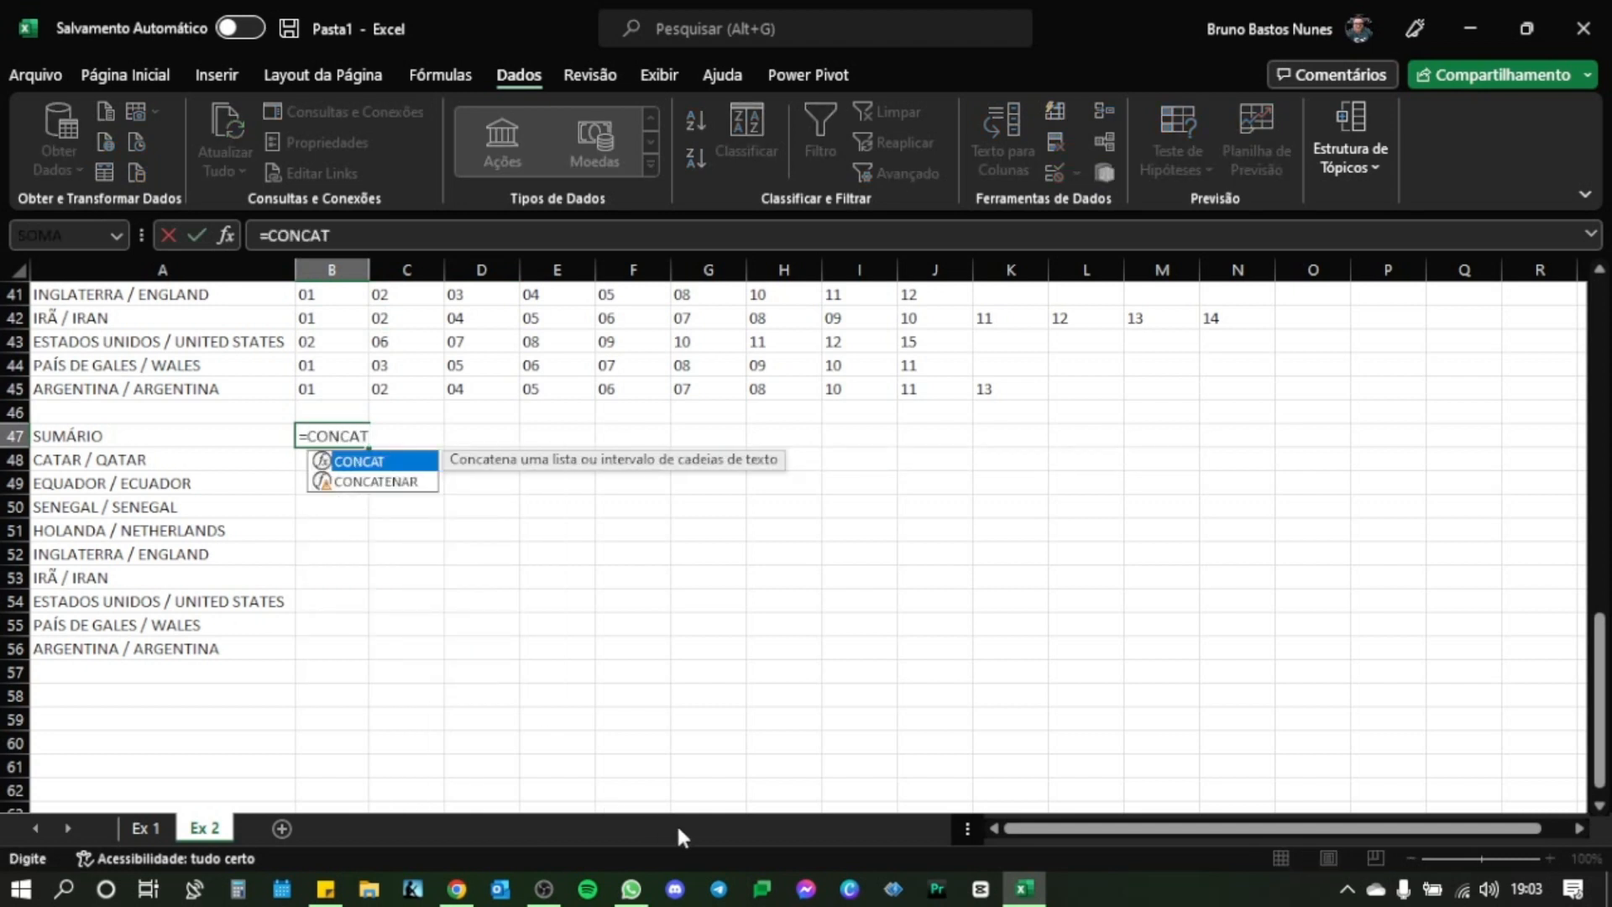
pyautogui.doubleClick(386, 464)
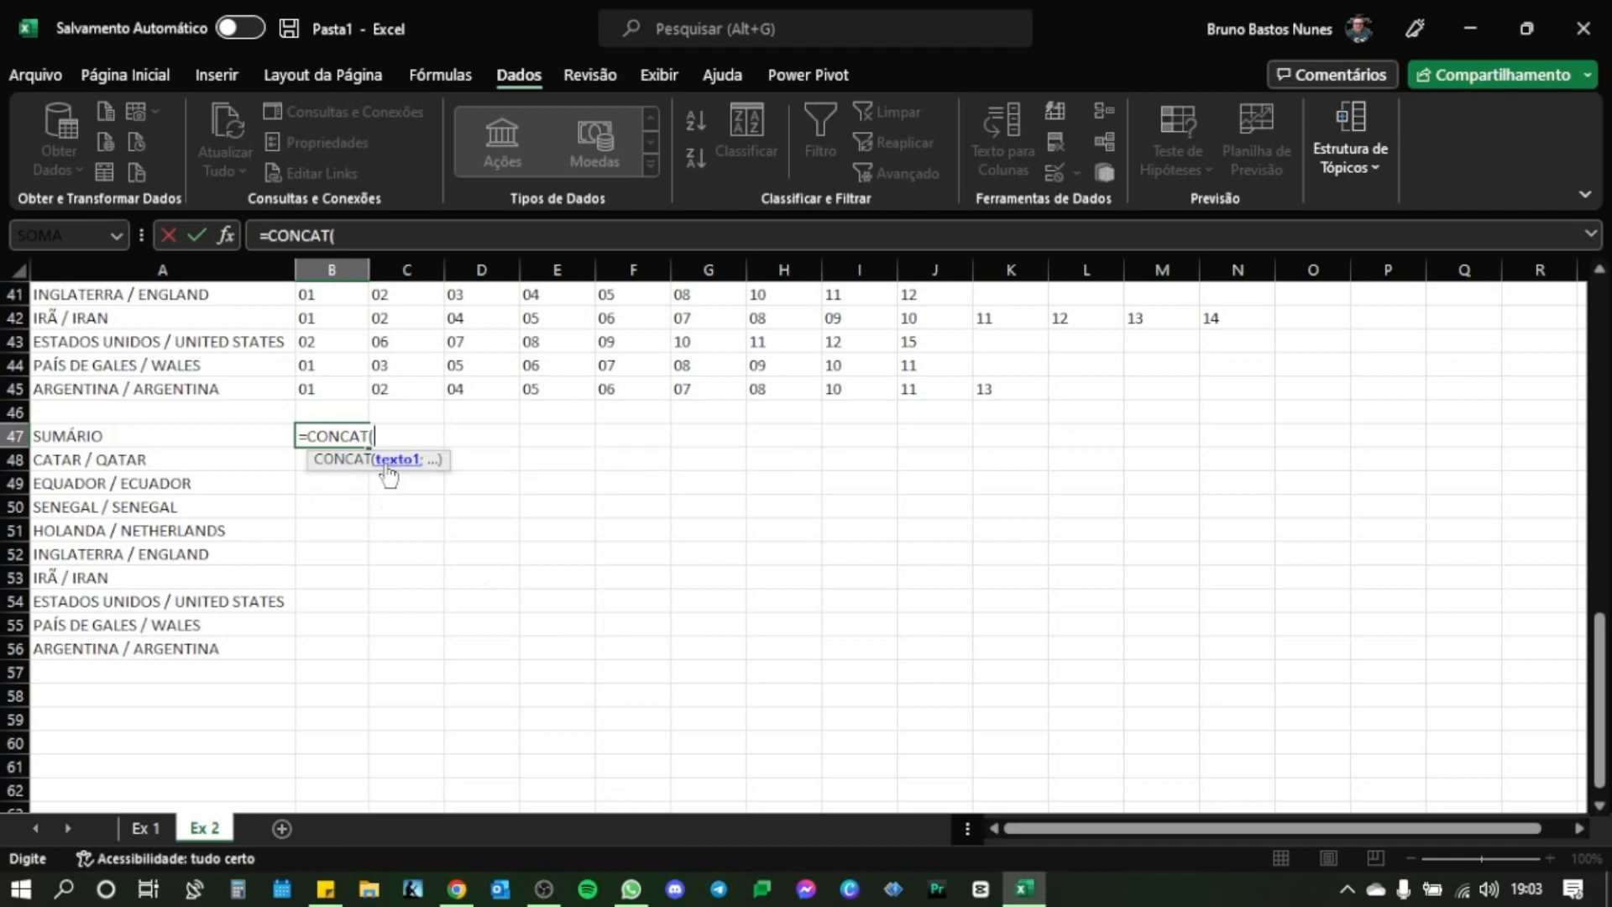
pyautogui.scroll(6, 403, 516)
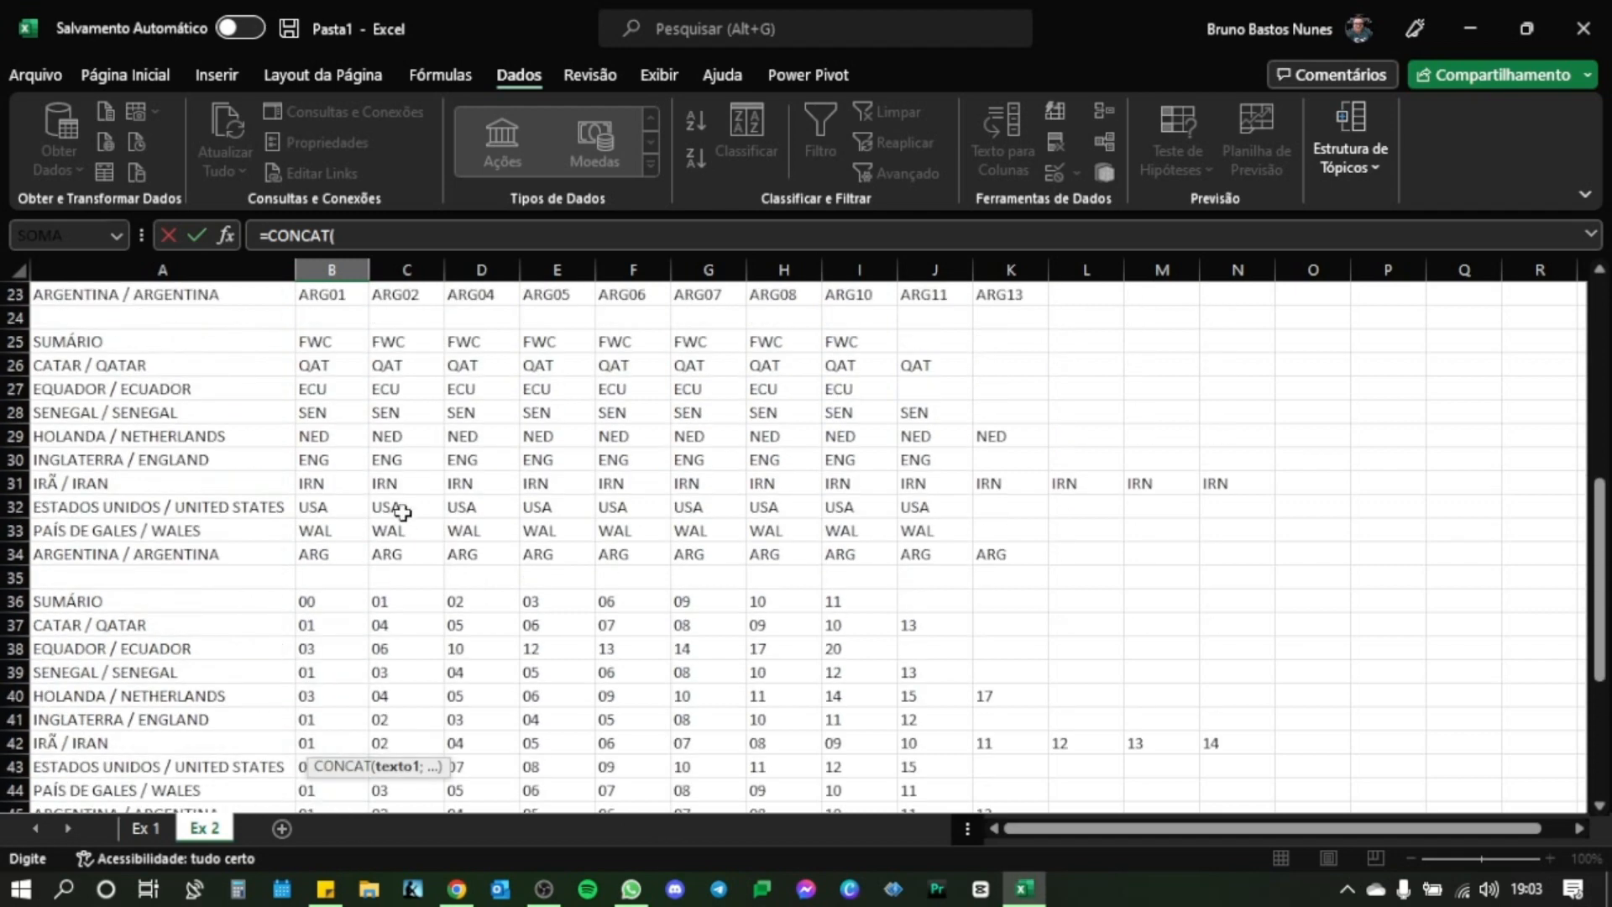
pyautogui.click(333, 343)
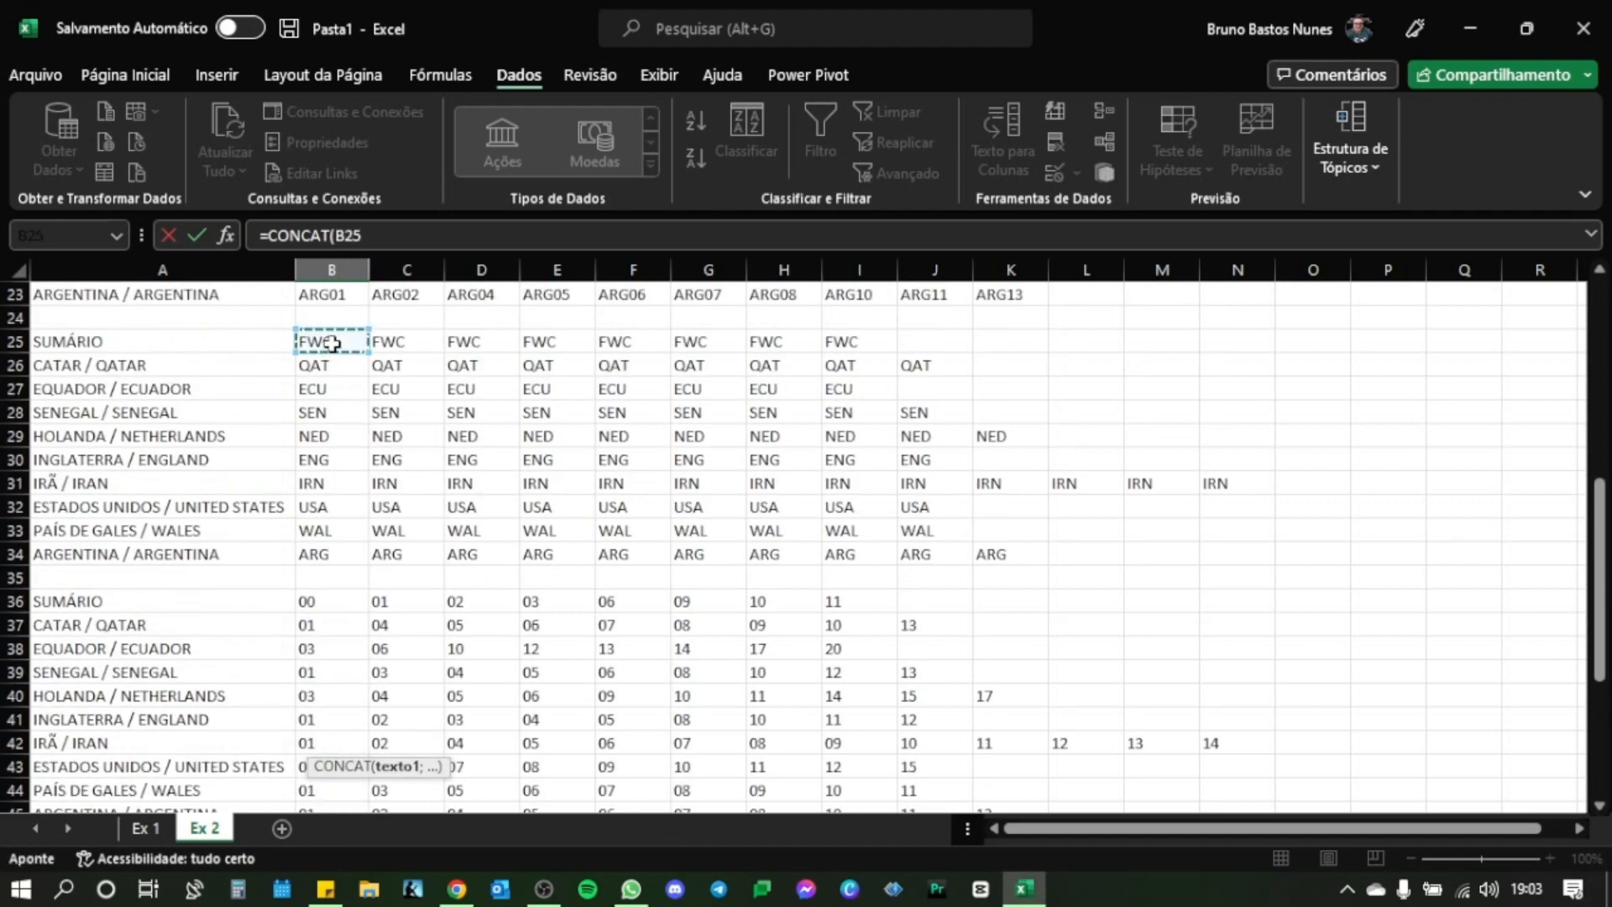
pyautogui.scroll(-4, 416, 613)
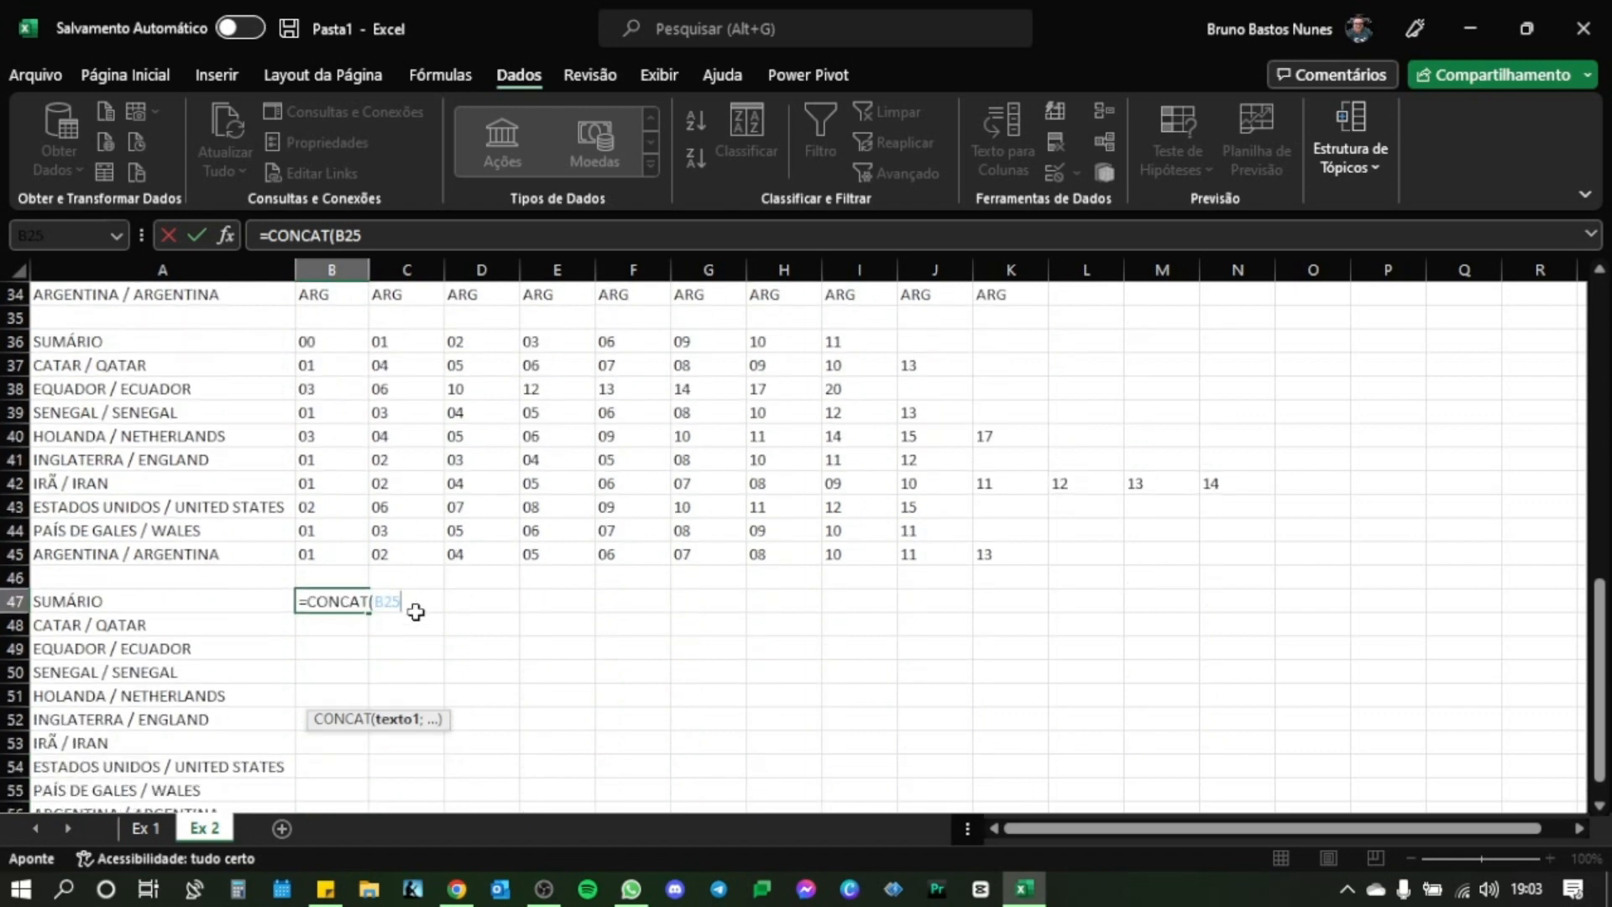
pyautogui.write(';')
pyautogui.click(310, 344)
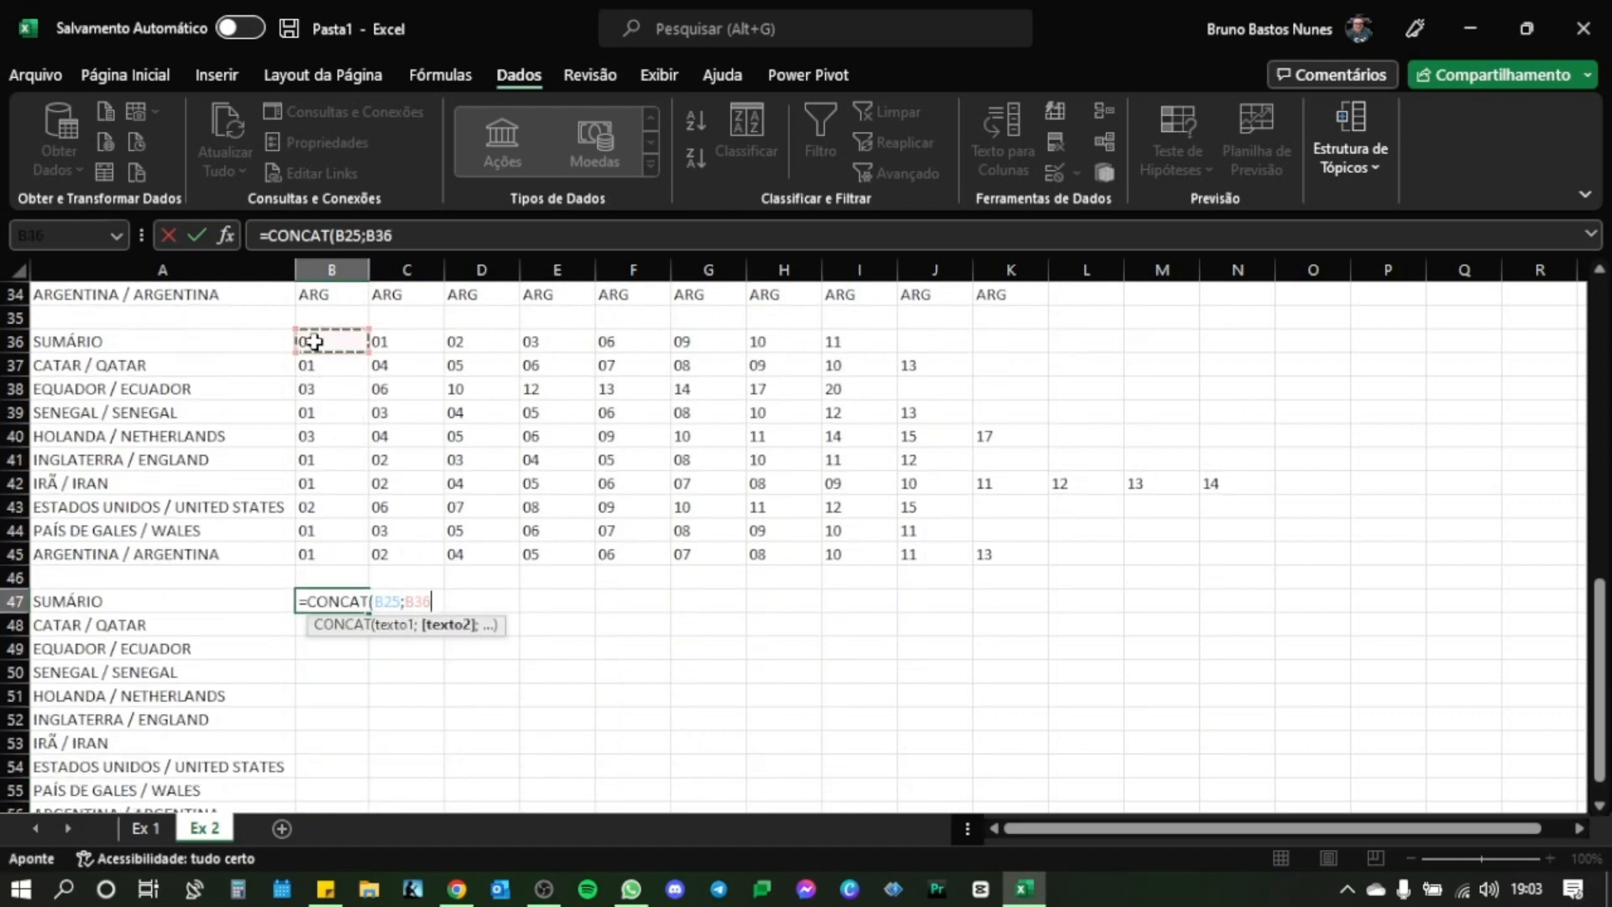
pyautogui.press('BackSpace')
pyautogui.press('BackSpace')
pyautogui.press('BackSpace')
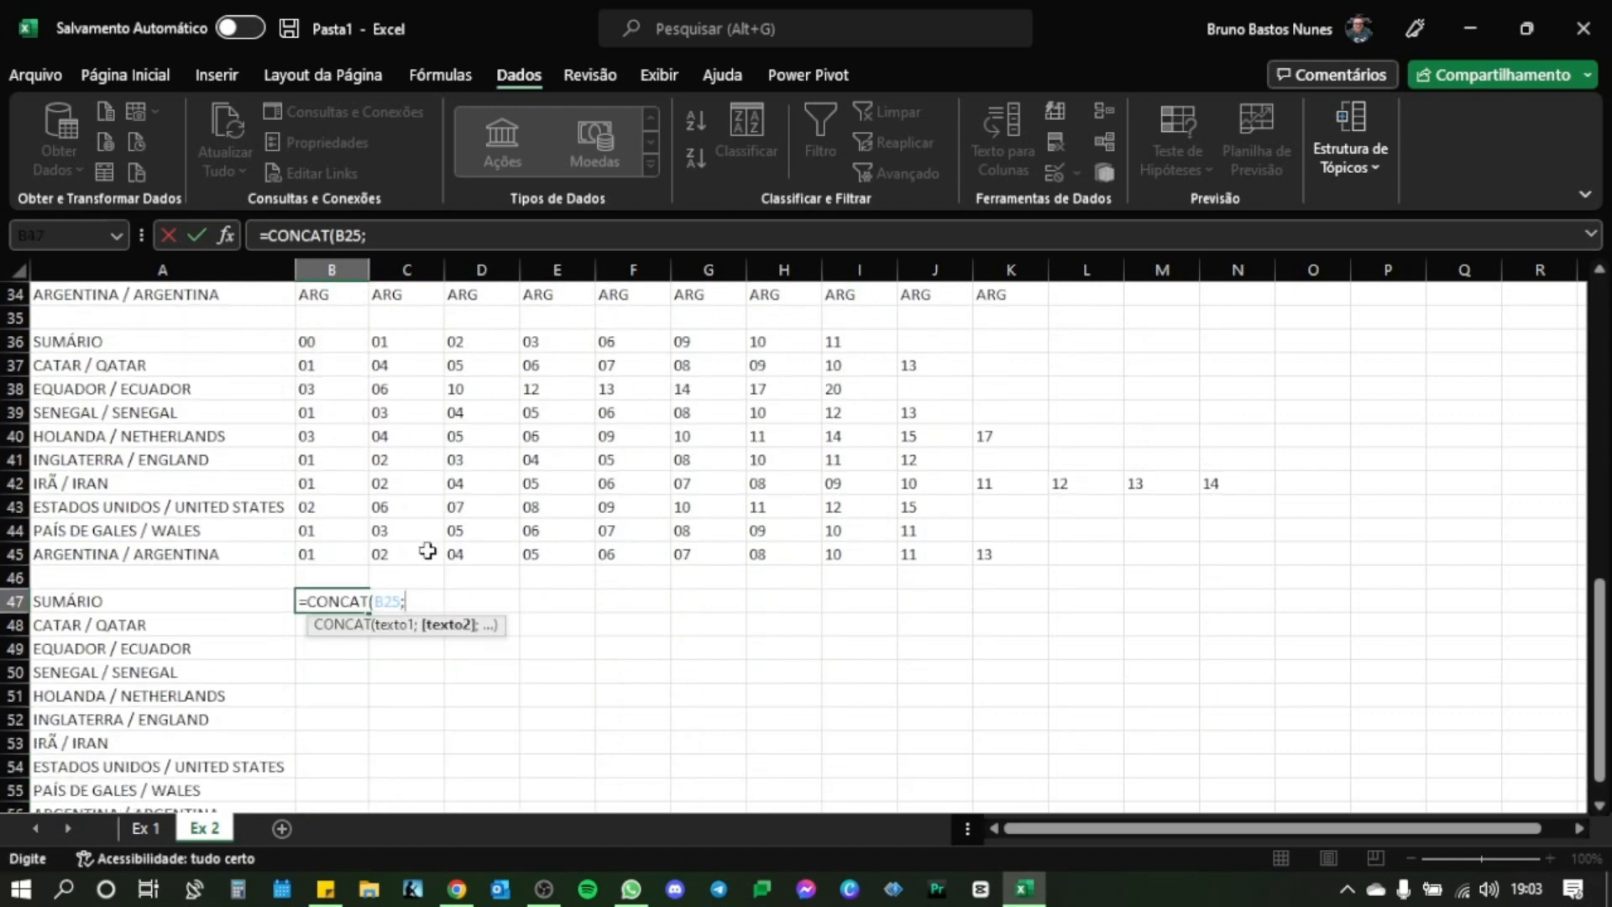
# Add cell B1 as the second argument of the CONCAT formula in B47
pyautogui.scroll(10, 422, 549)
pyautogui.scroll(1, 397, 657)
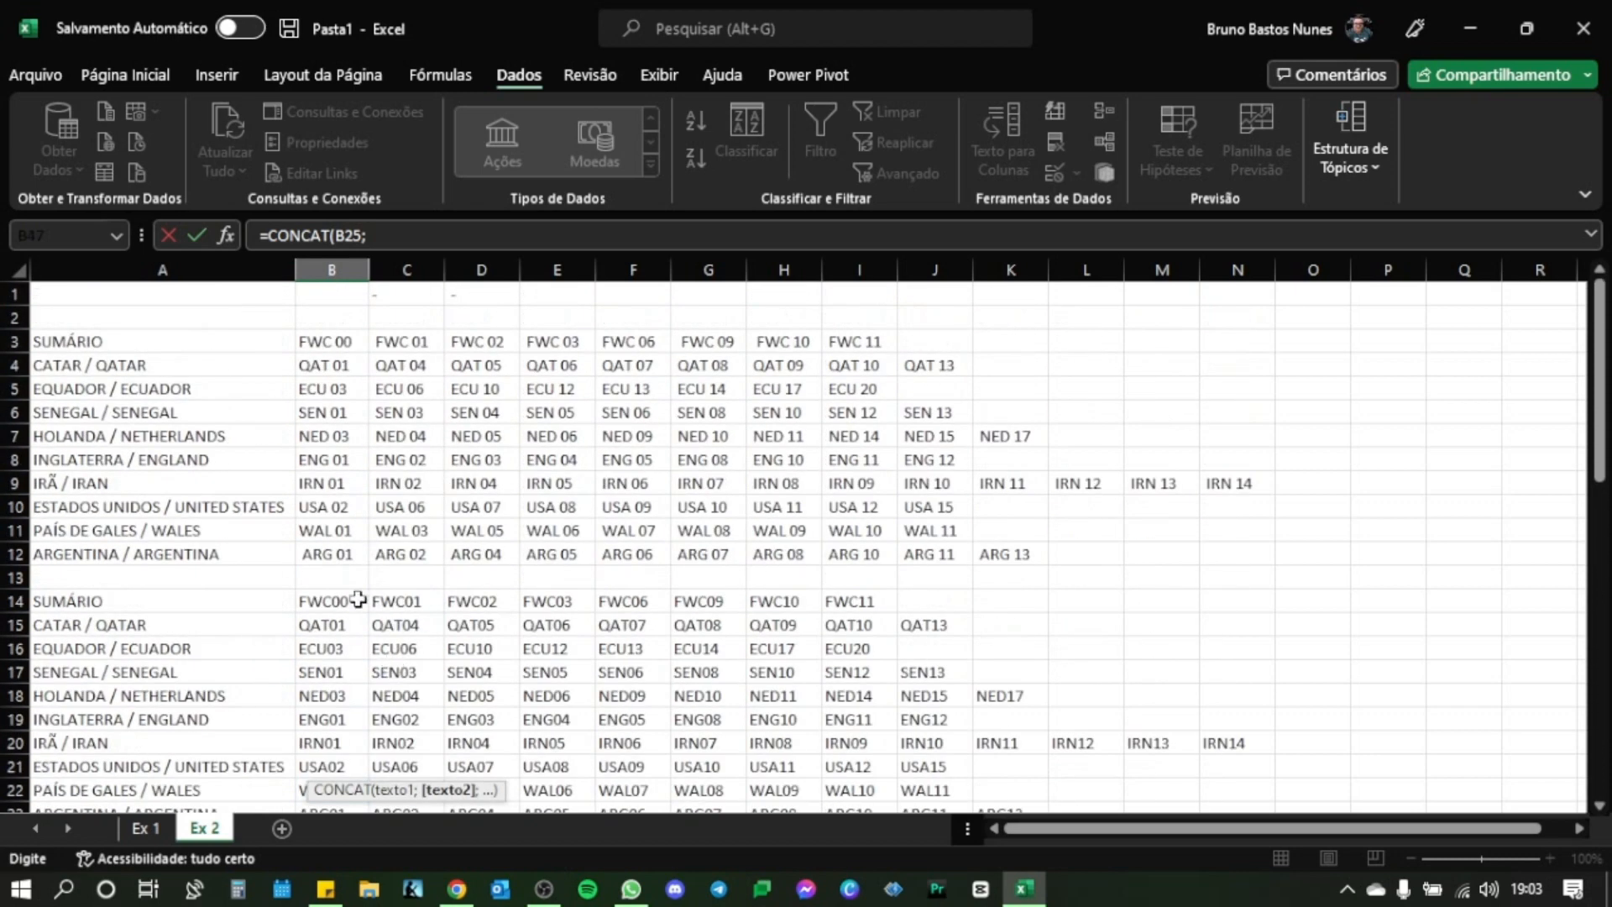
pyautogui.click(330, 291)
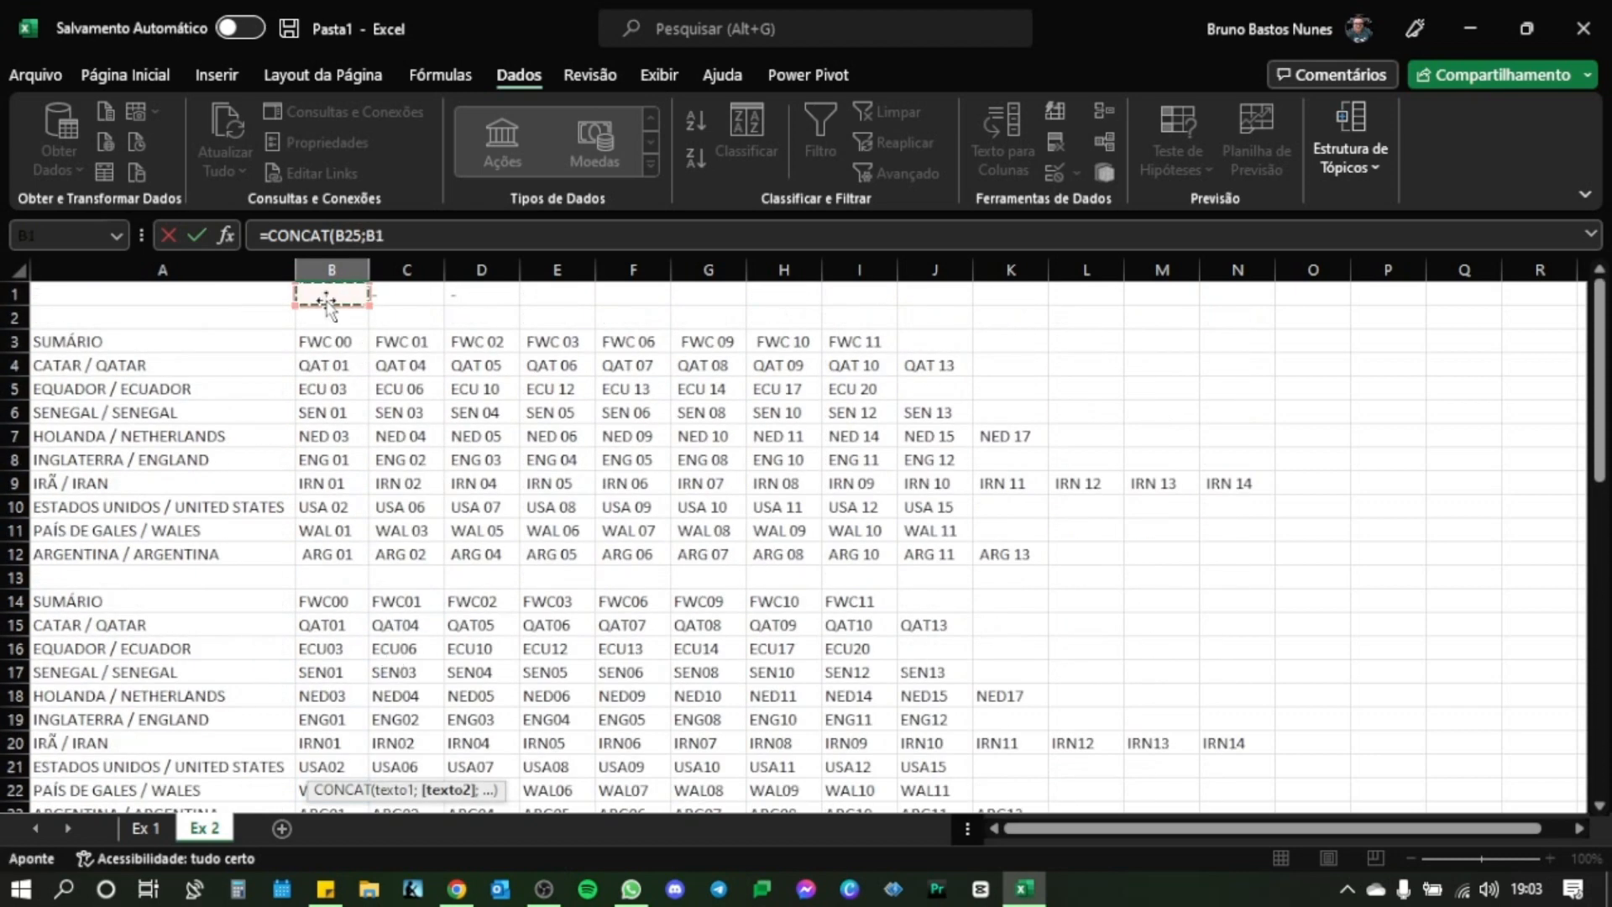
pyautogui.scroll(-2, 443, 620)
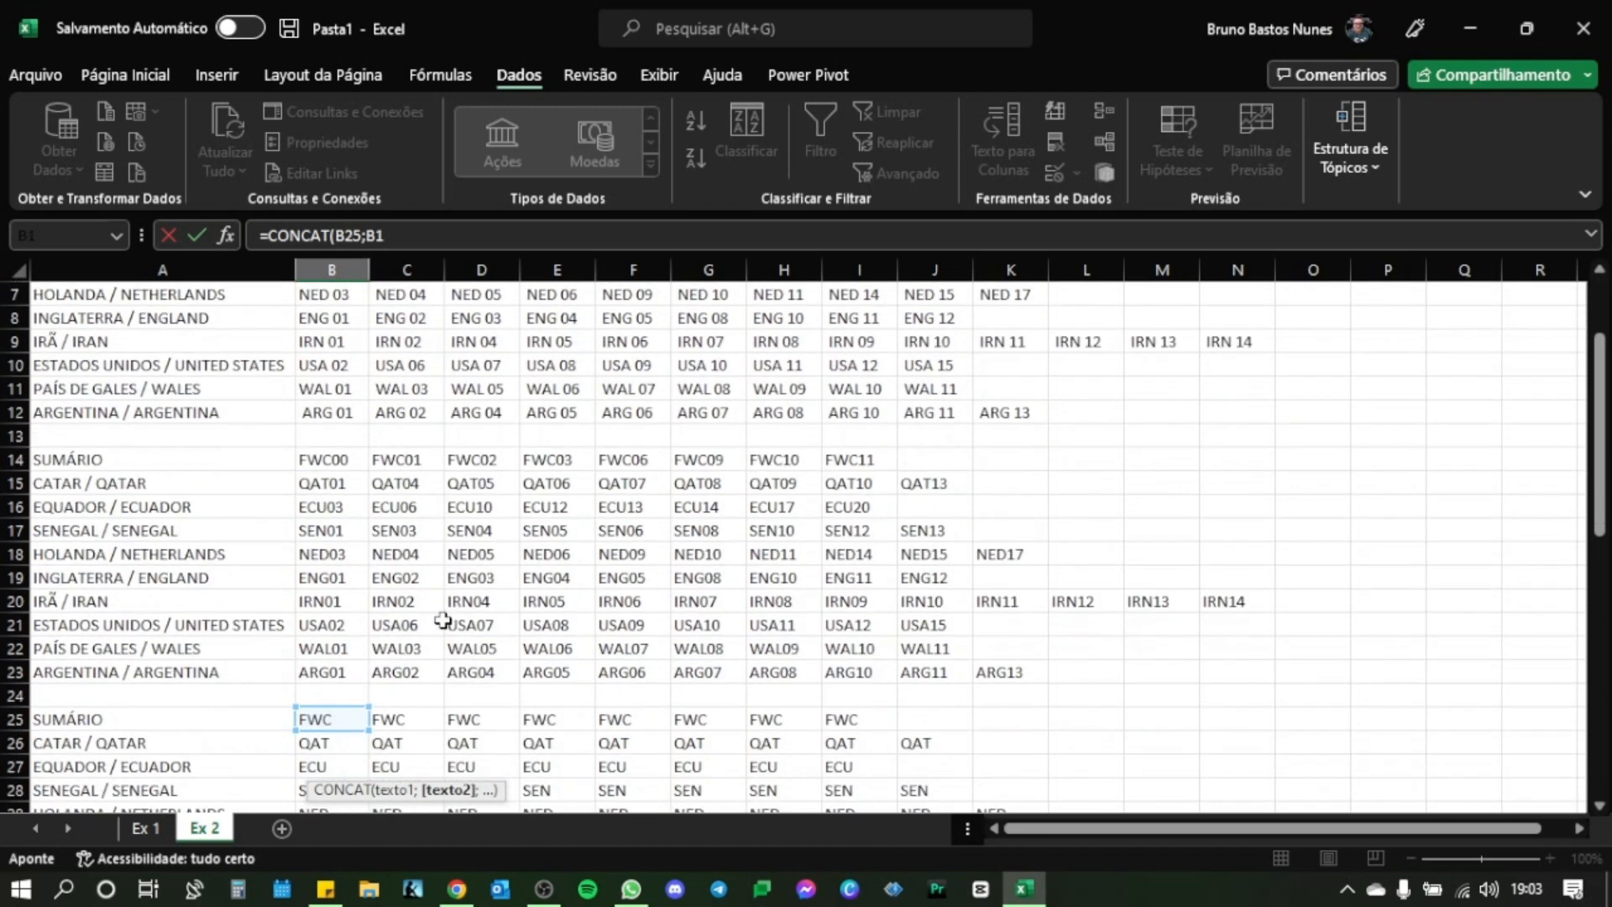
pyautogui.scroll(2, 443, 621)
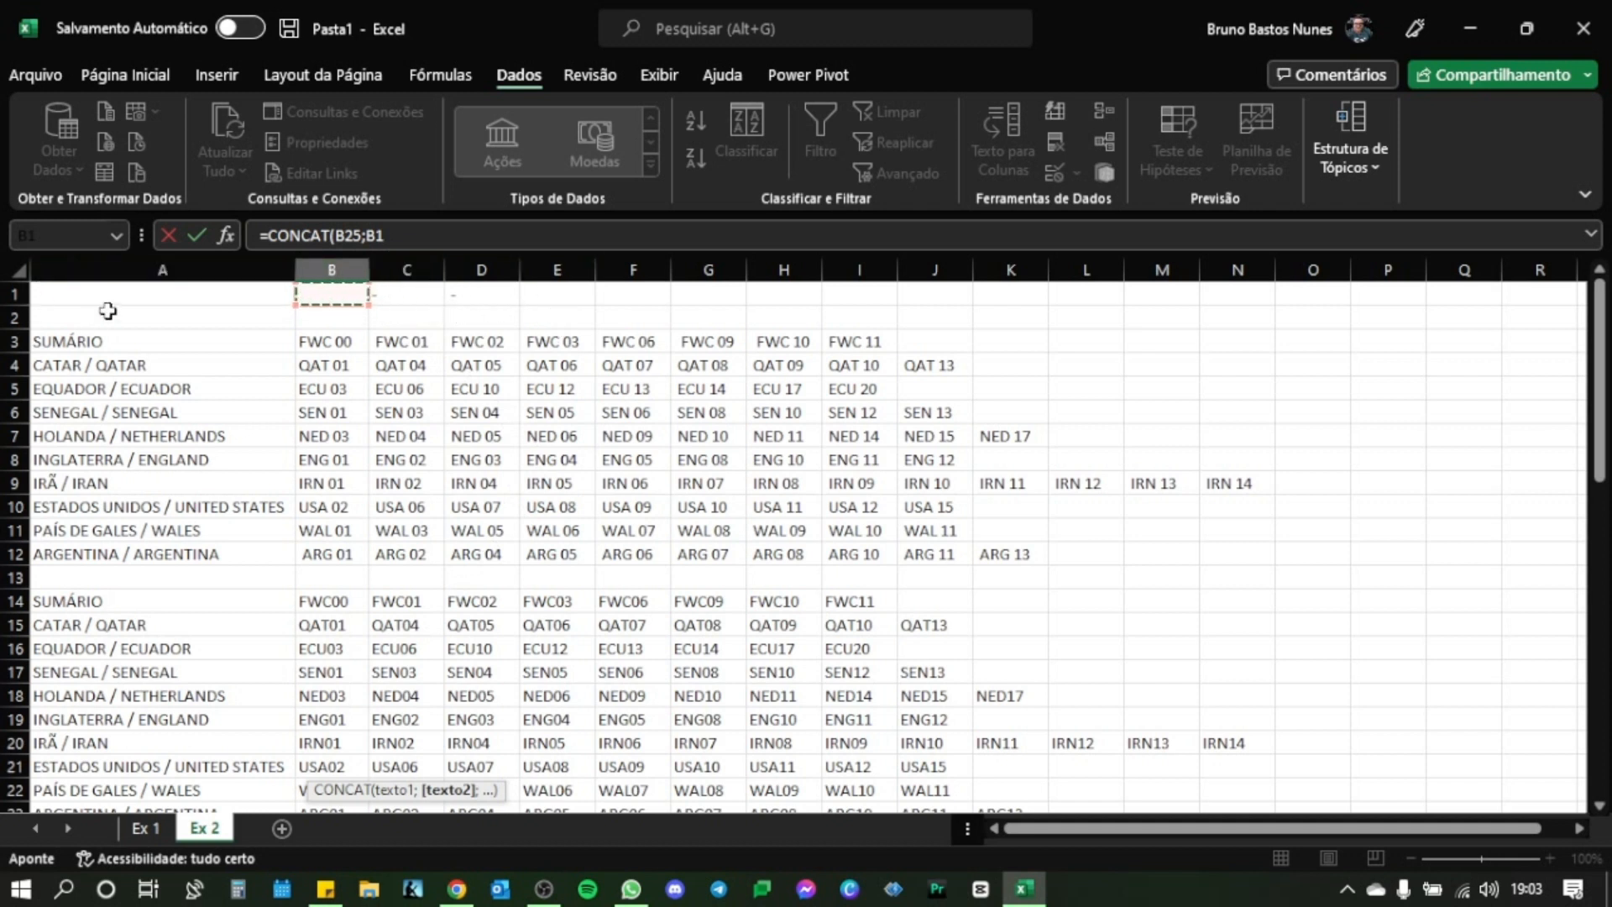
pyautogui.scroll(-1, 407, 487)
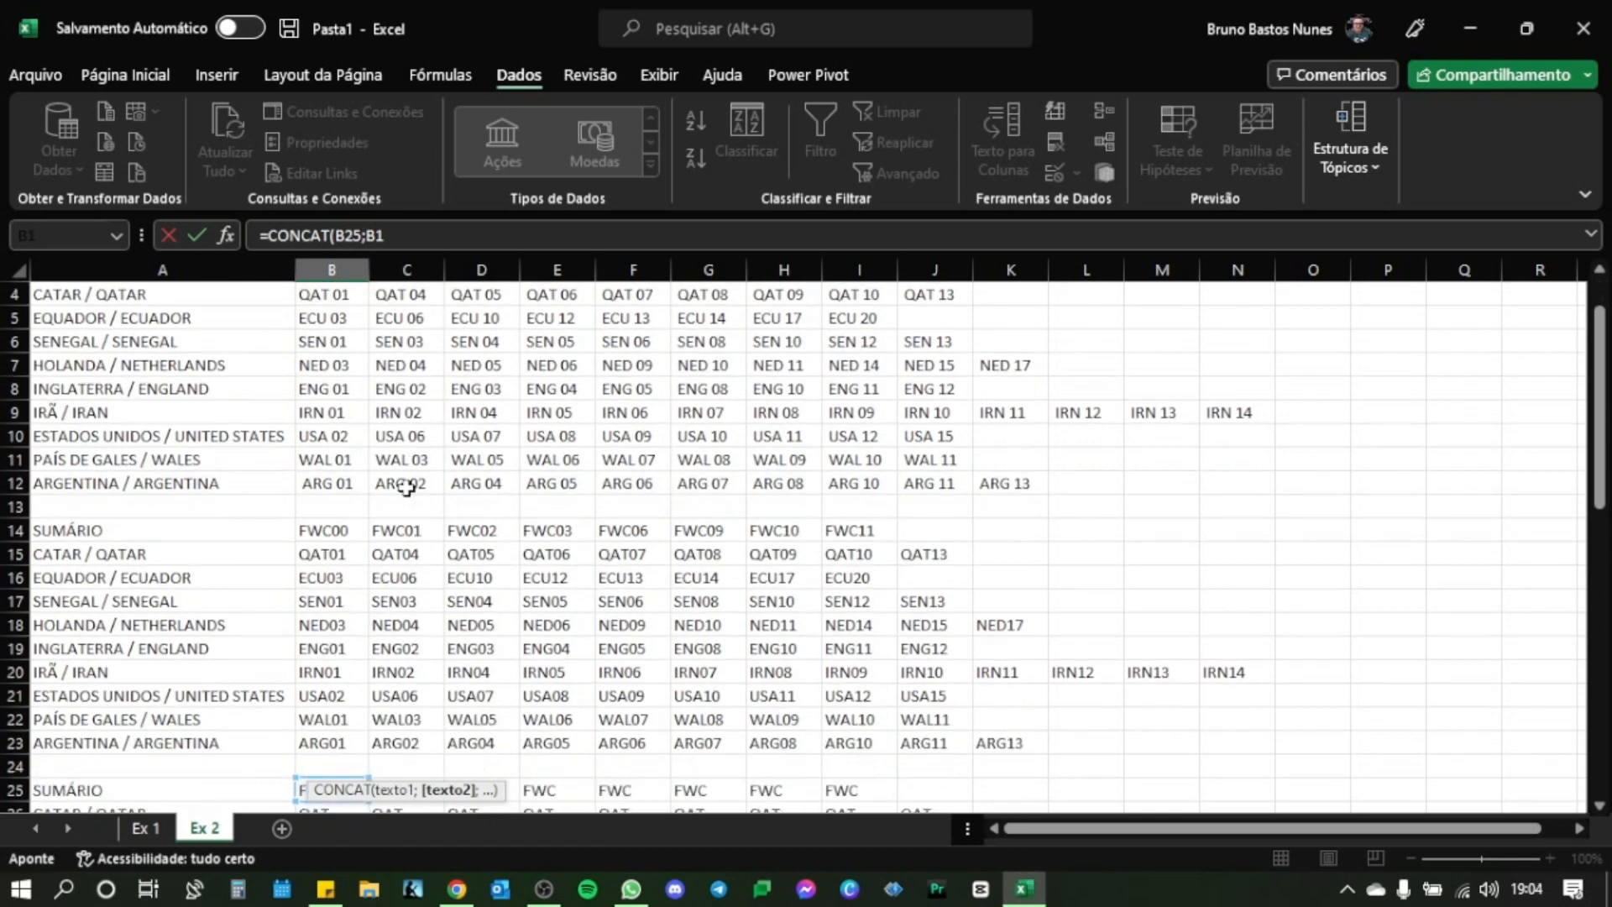
pyautogui.scroll(-6, 406, 487)
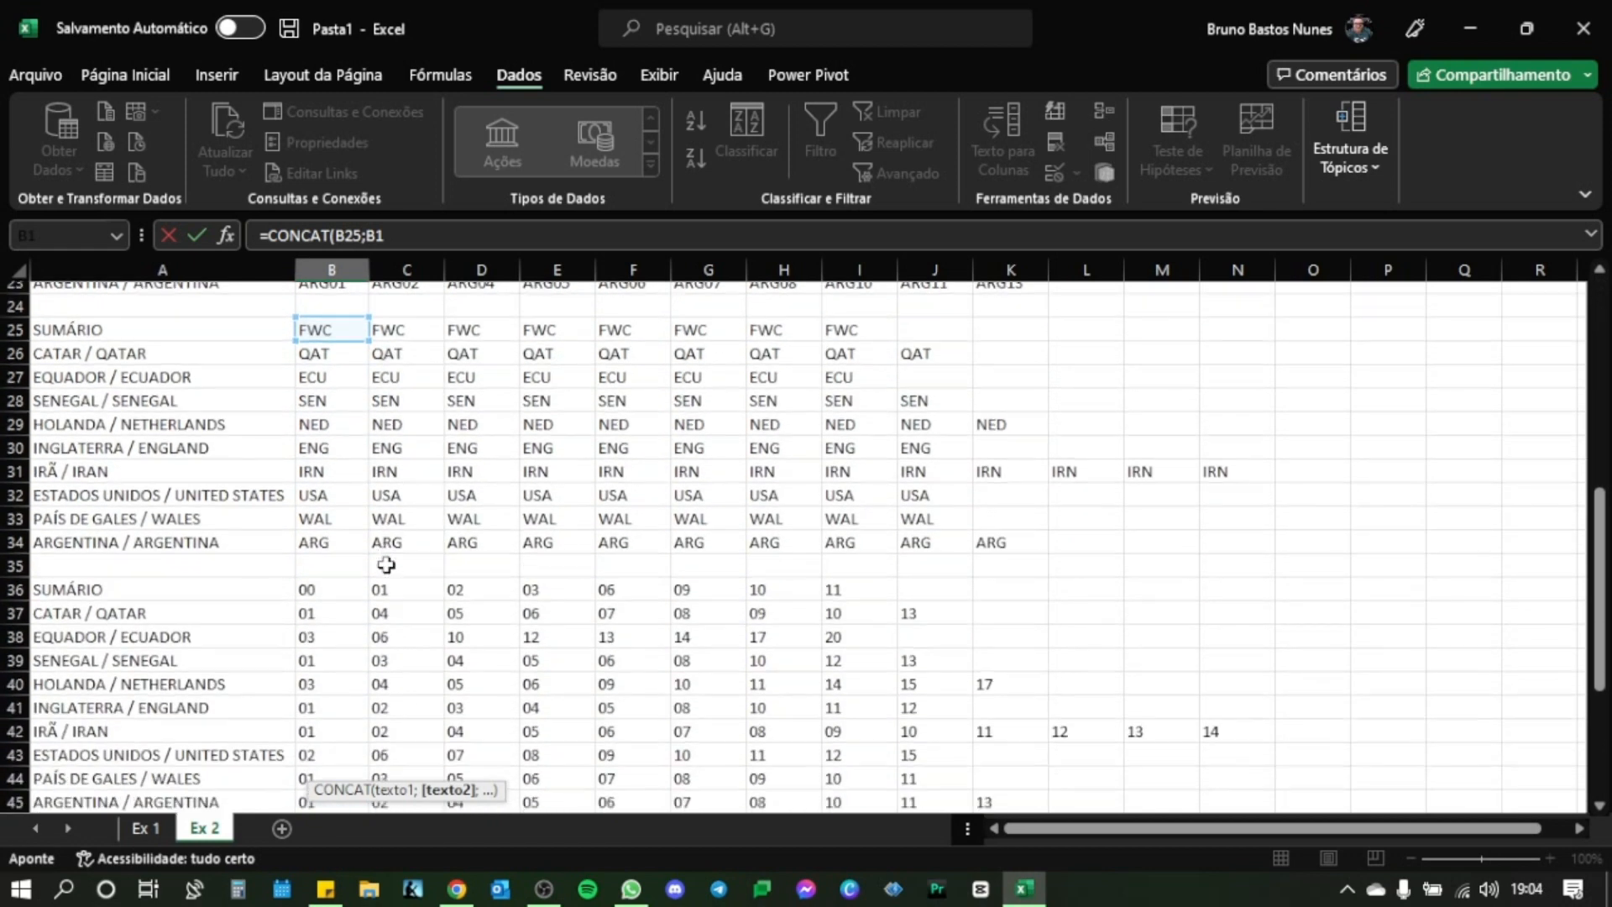
pyautogui.scroll(-2, 385, 564)
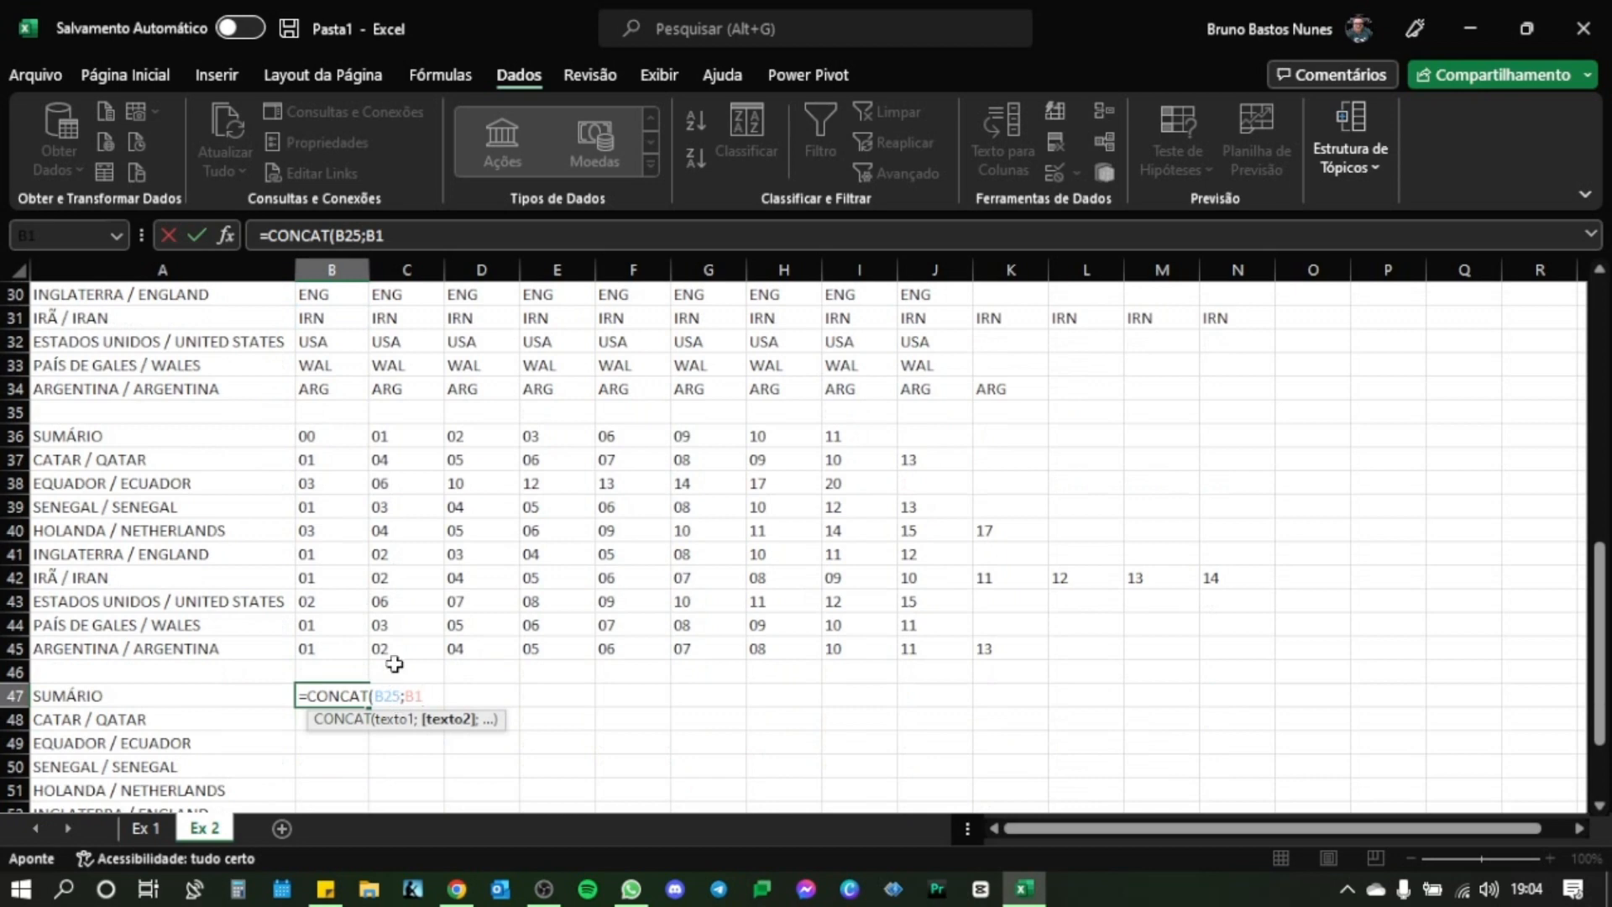
pyautogui.scroll(10, 394, 664)
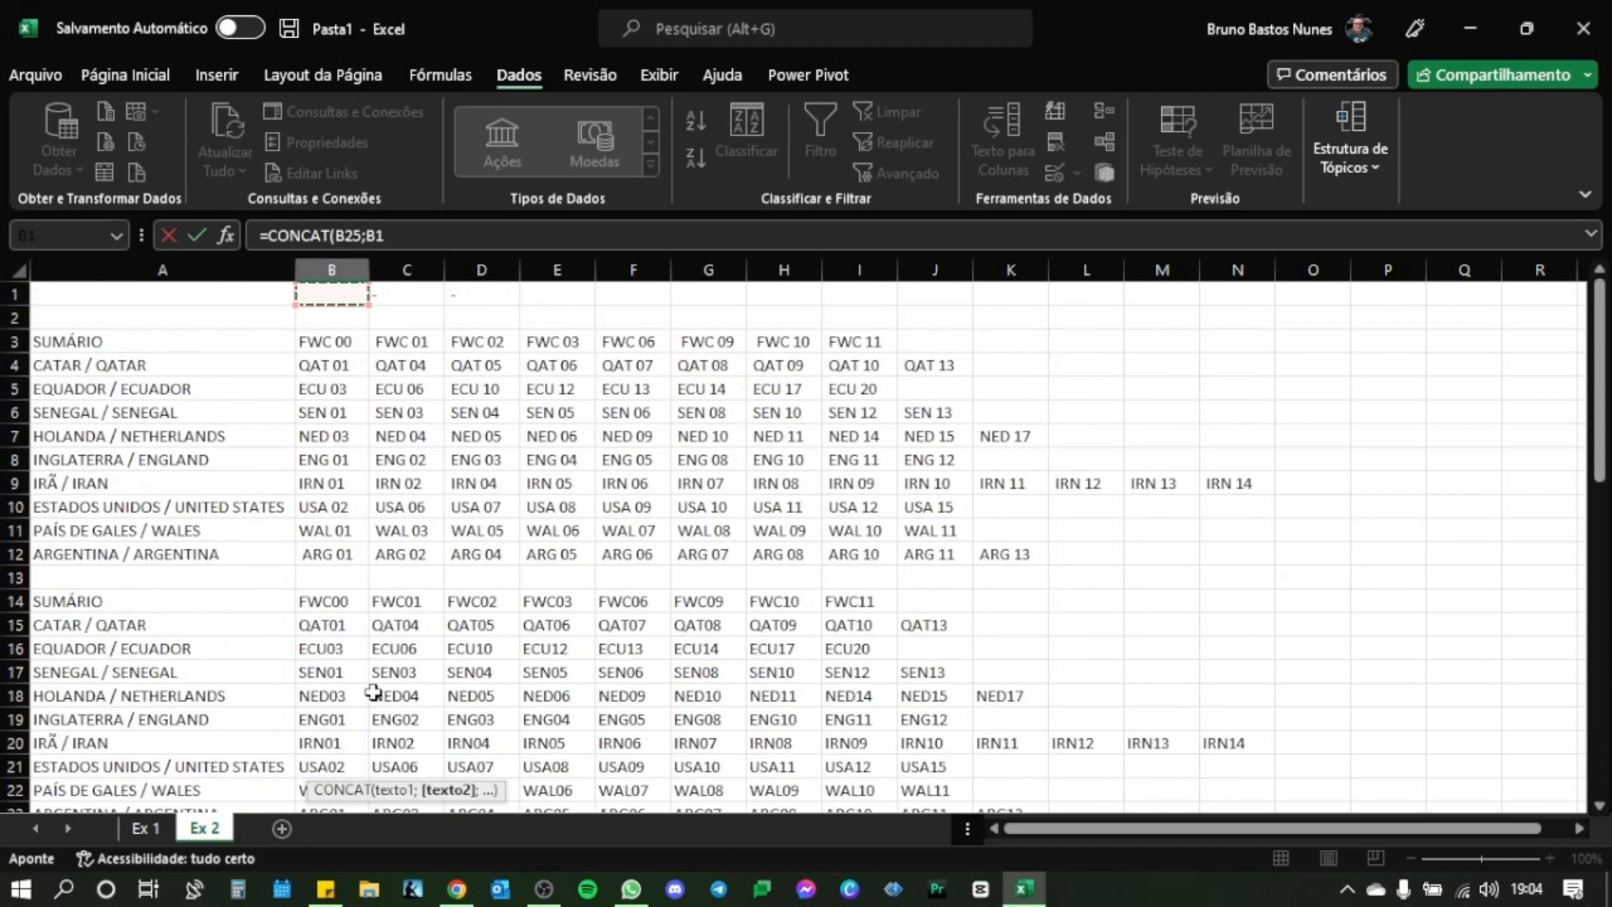
pyautogui.scroll(-4, 352, 344)
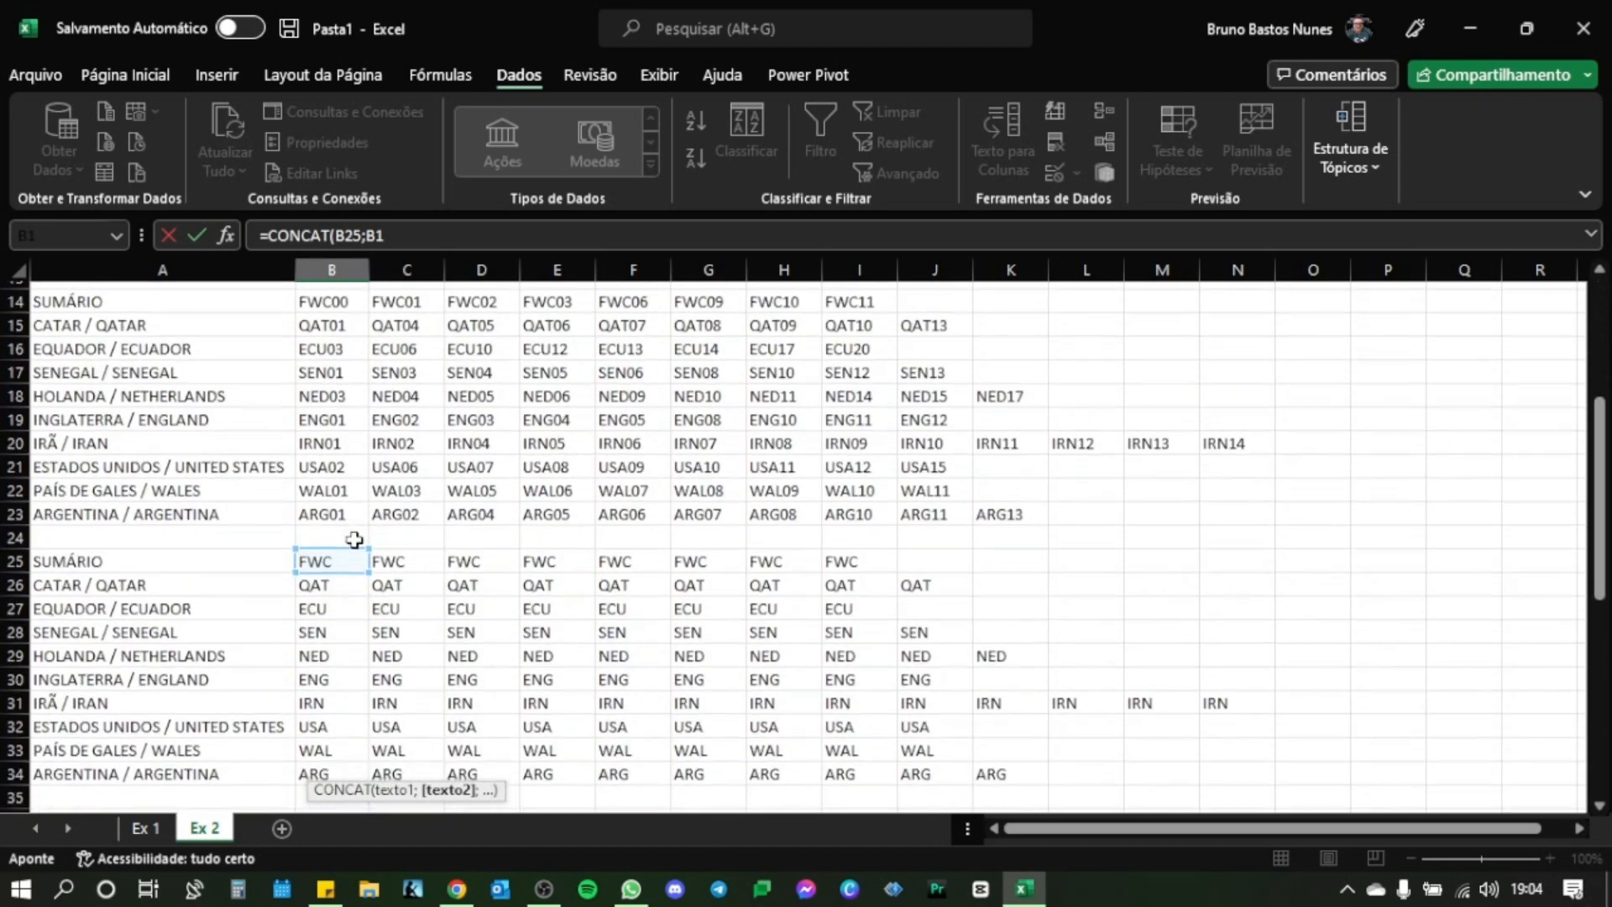
pyautogui.scroll(-1, 353, 539)
pyautogui.scroll(-2, 352, 542)
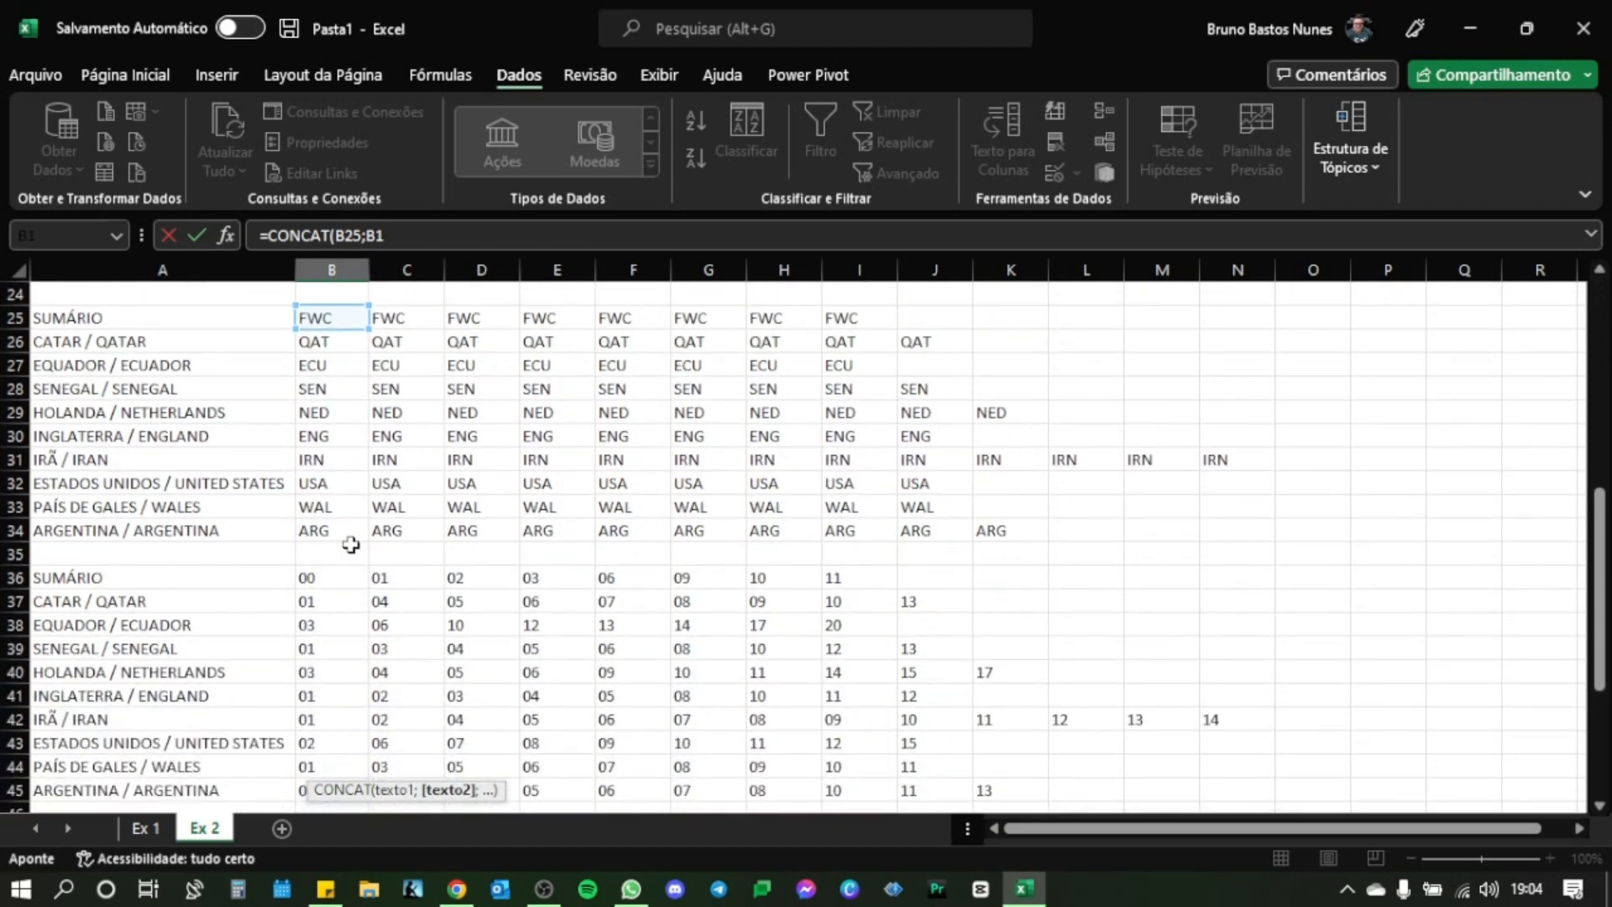
pyautogui.scroll(-2, 325, 573)
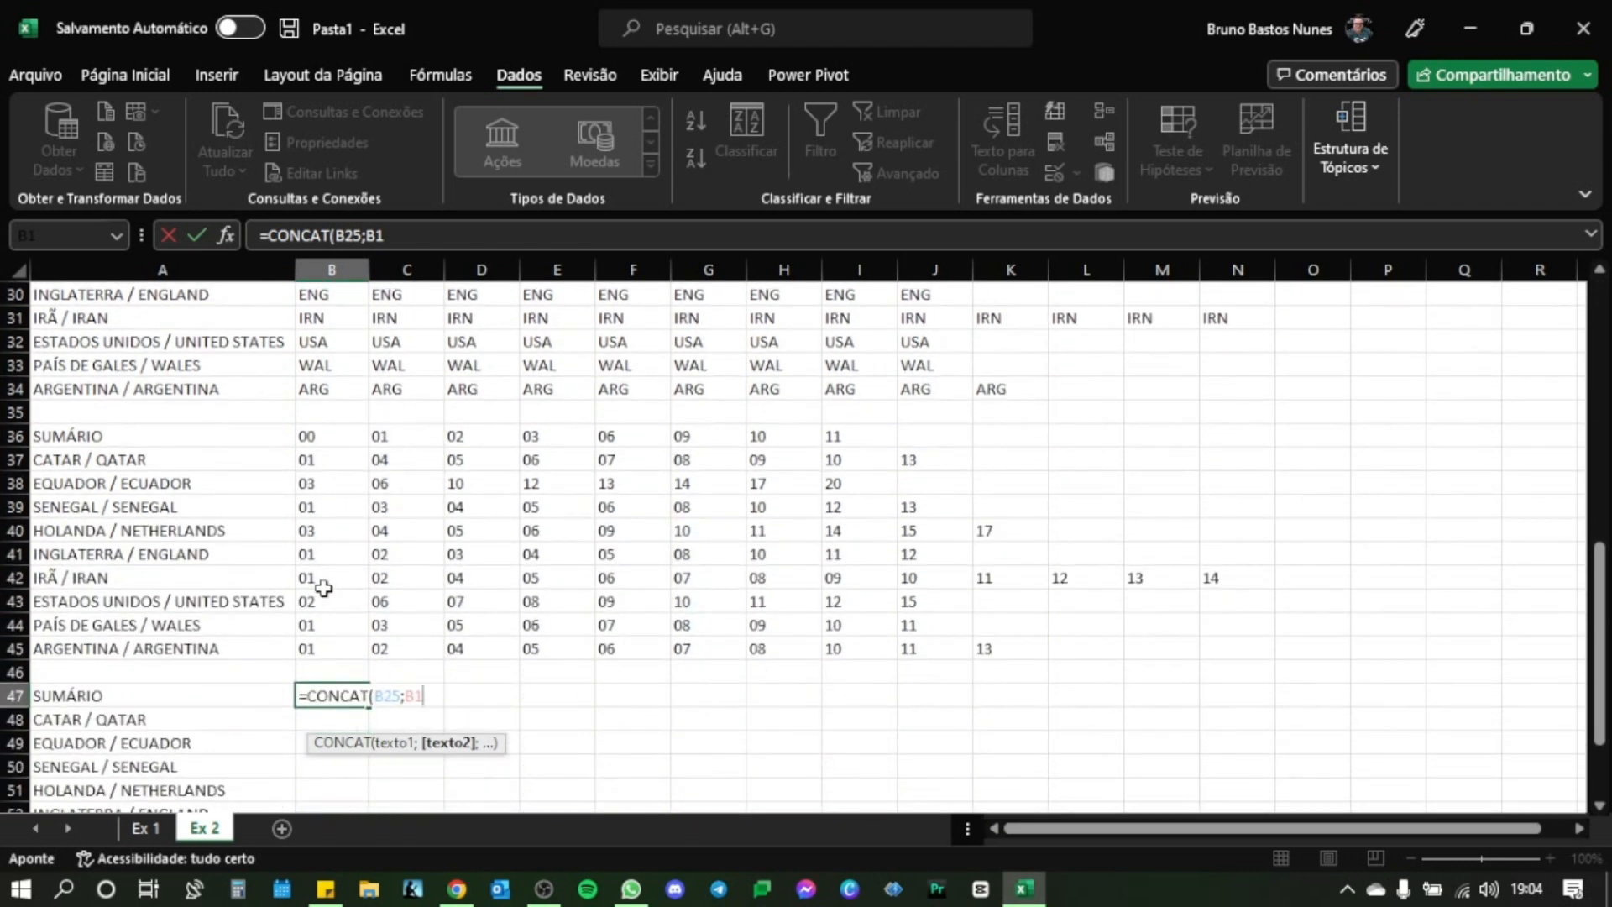
# Add B36 as the third argument and enter the formula =CONCAT(B25;B1;B36) in B47
pyautogui.write(';')
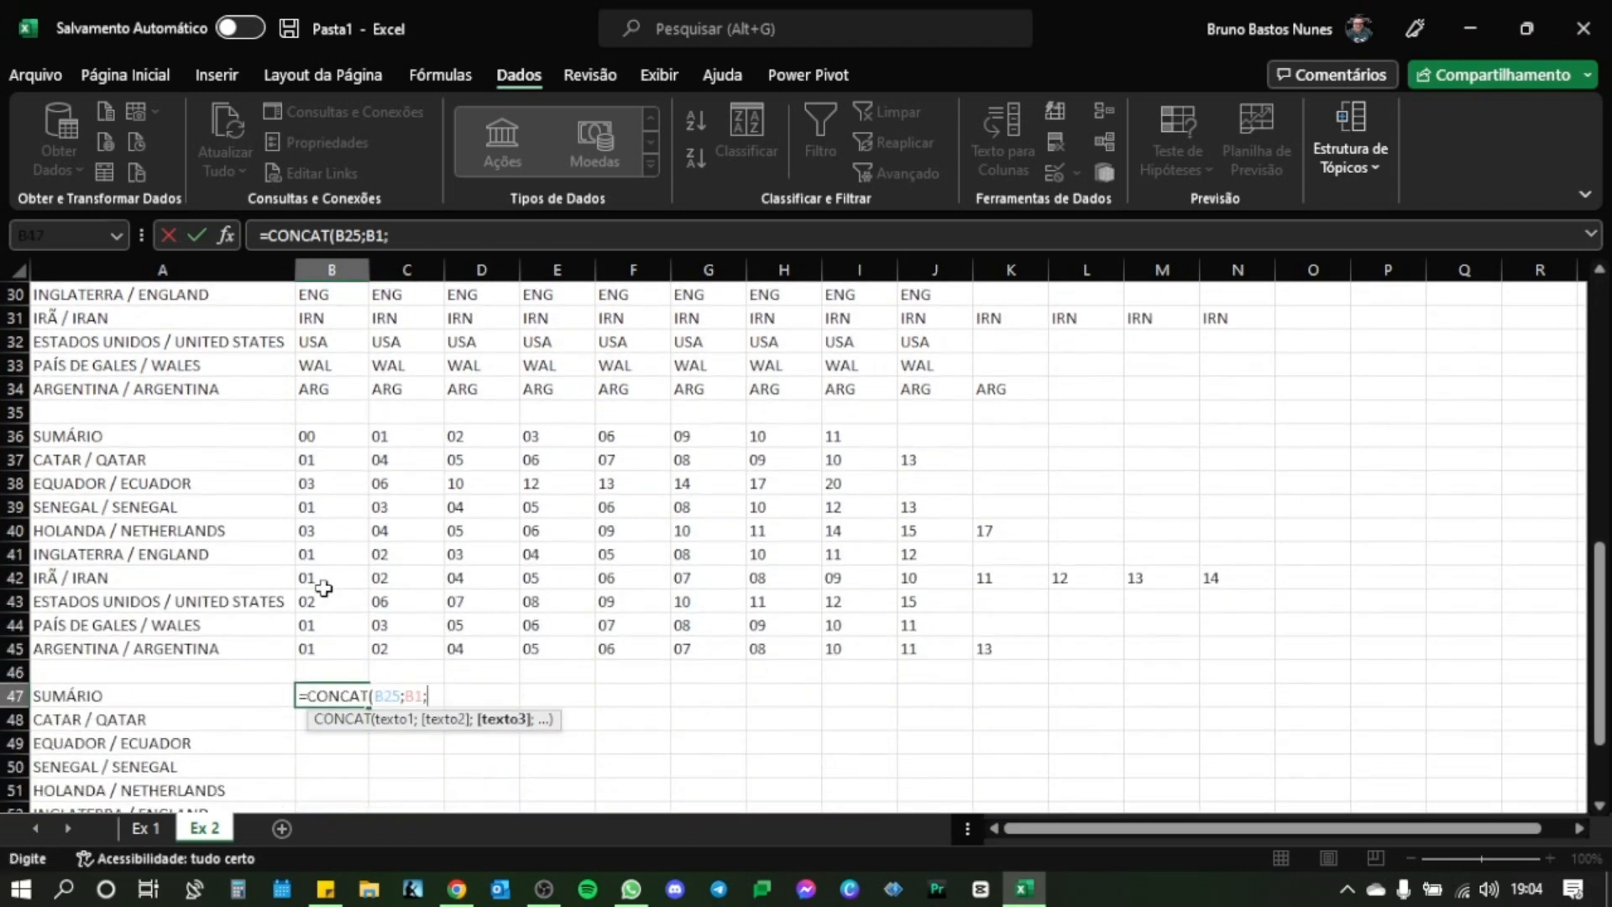
pyautogui.click(323, 436)
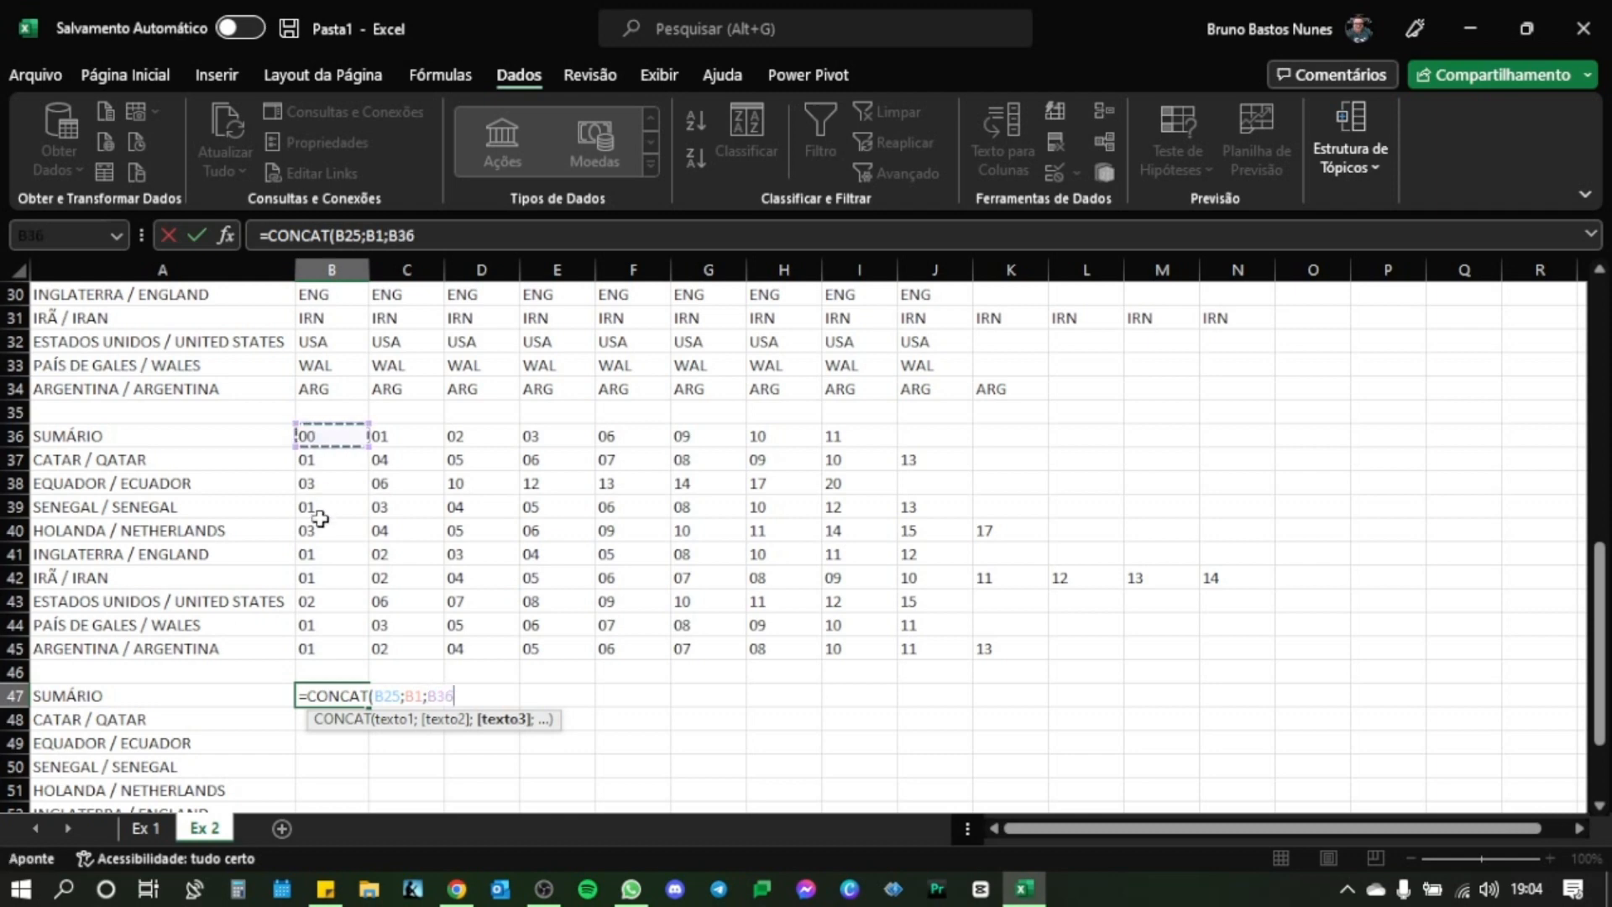
pyautogui.press('Return')
pyautogui.scroll(-1, 294, 730)
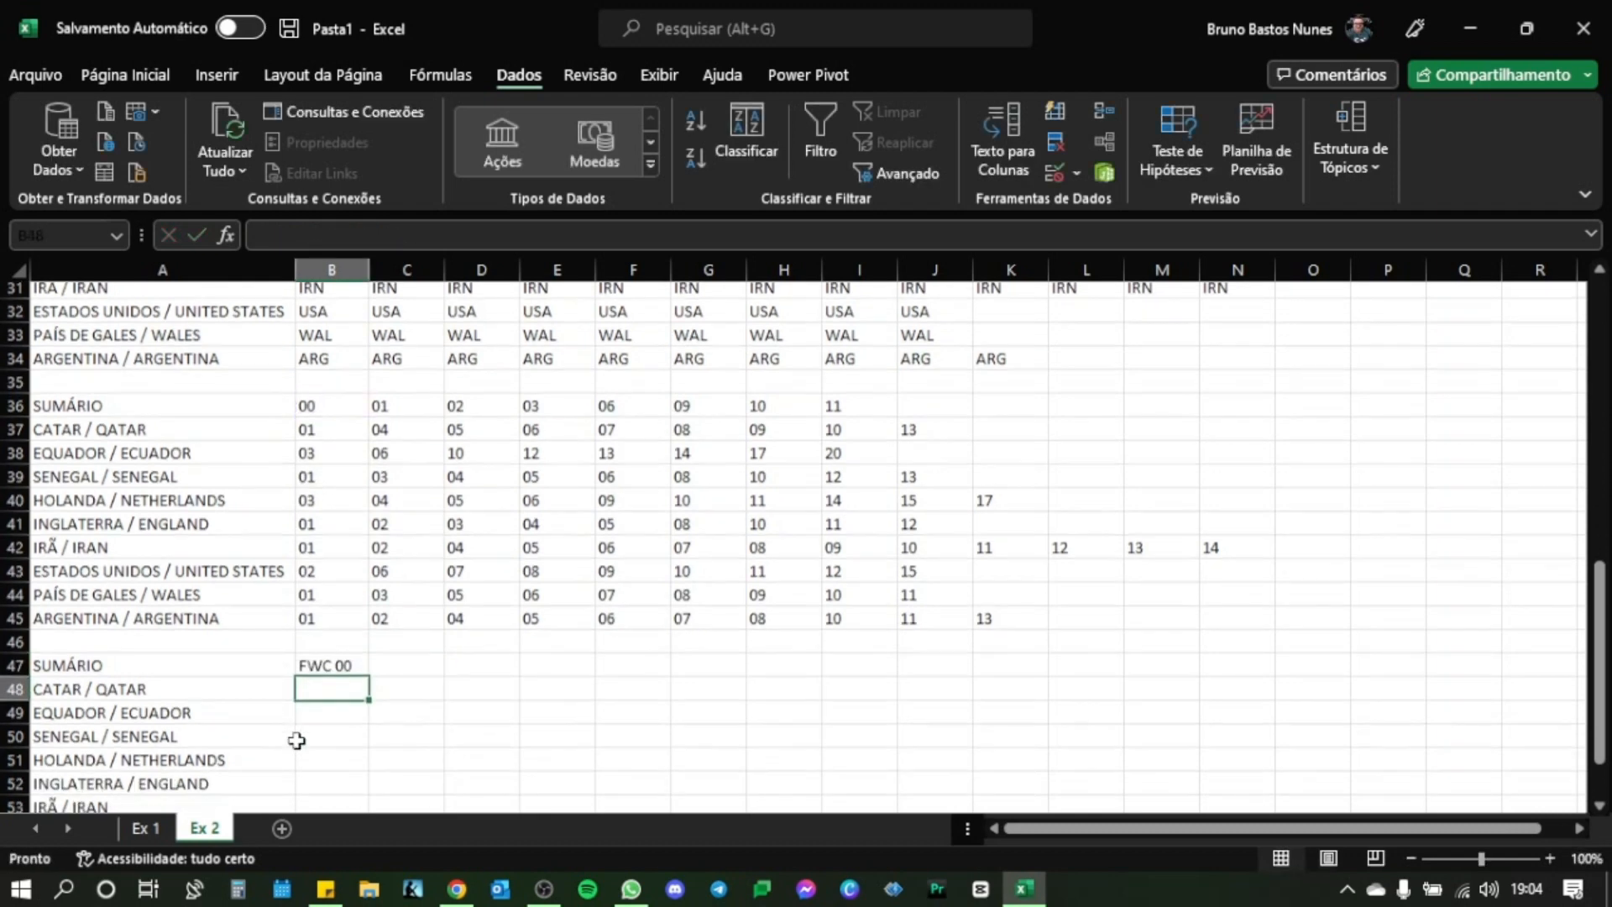
# Try to fill the CONCAT formula from B47 down to B56 with its relative separator reference
pyautogui.click(345, 623)
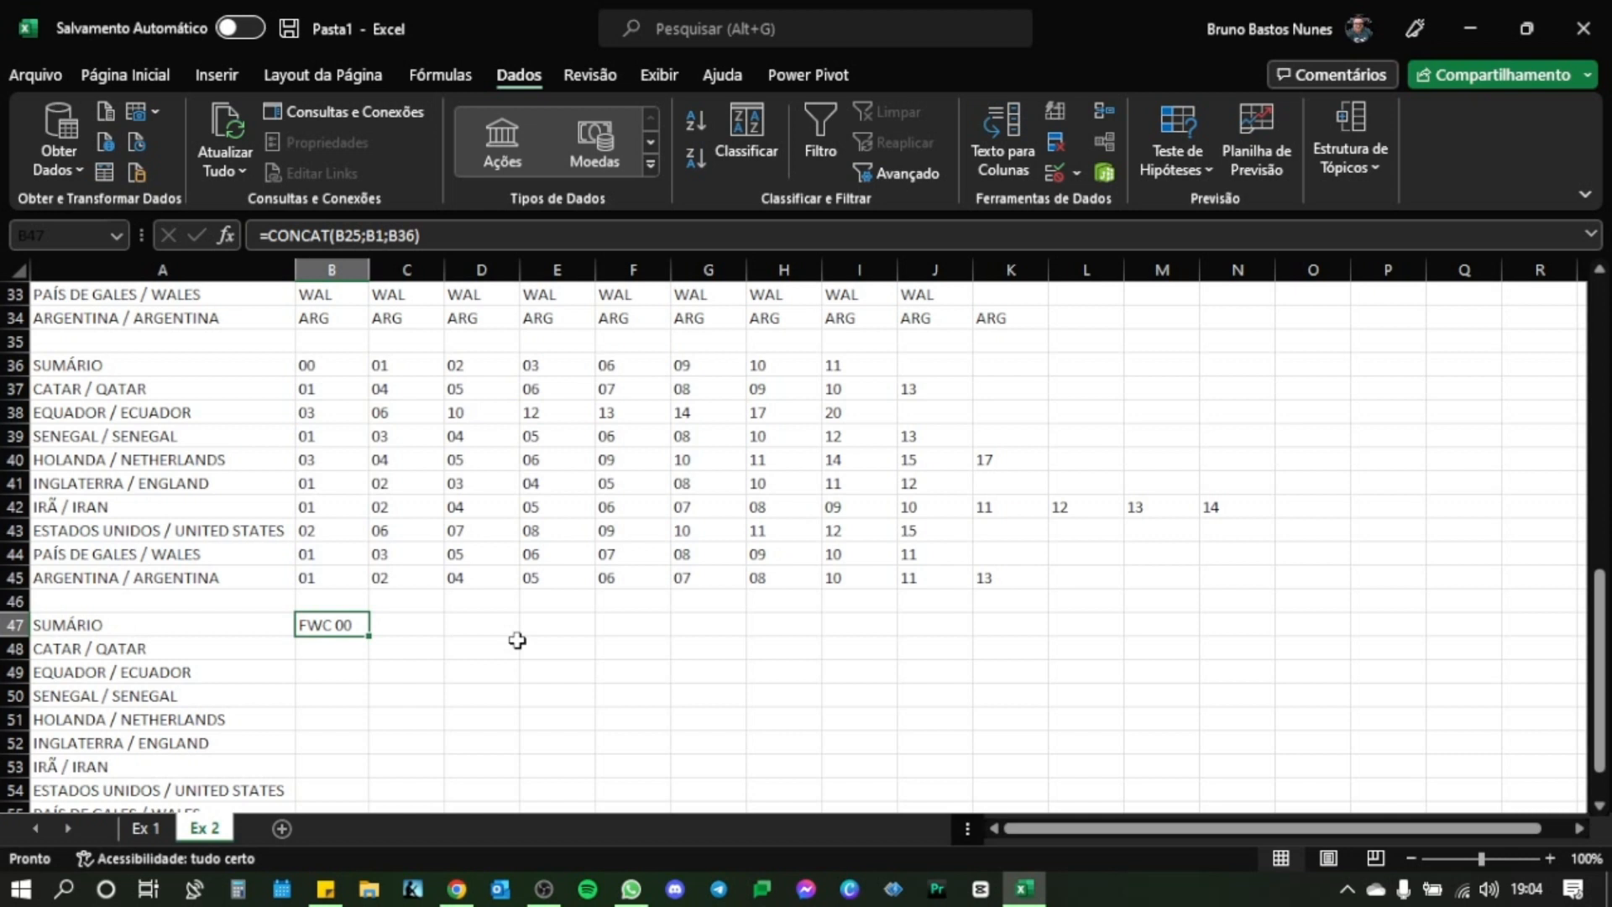
pyautogui.scroll(-2, 517, 640)
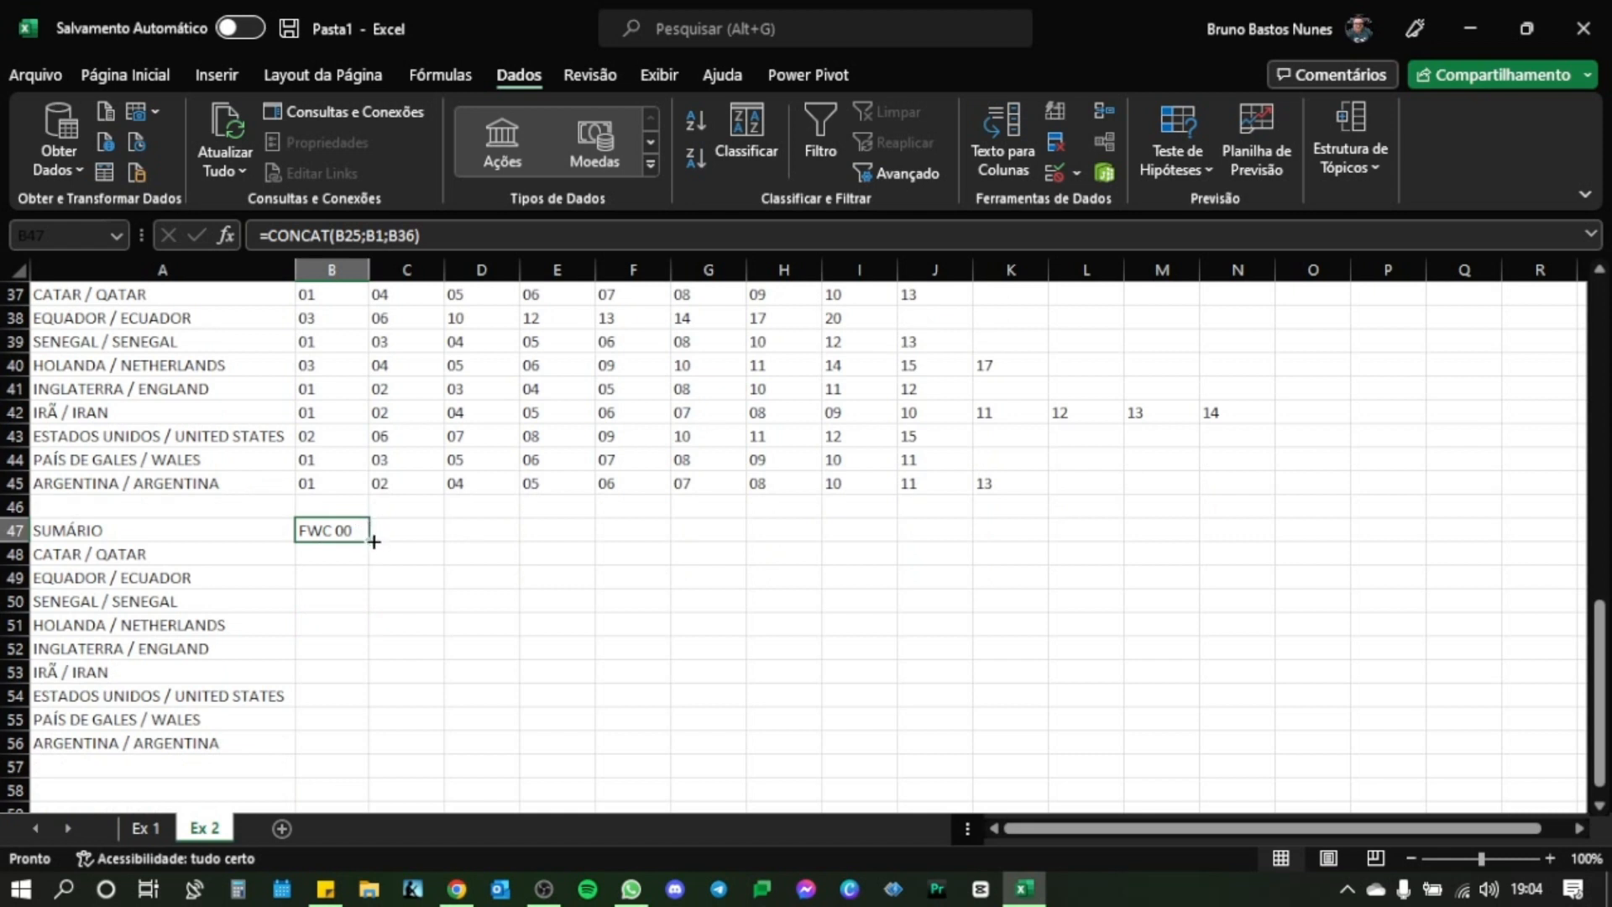
pyautogui.moveTo(373, 542); pyautogui.dragTo(356, 754)
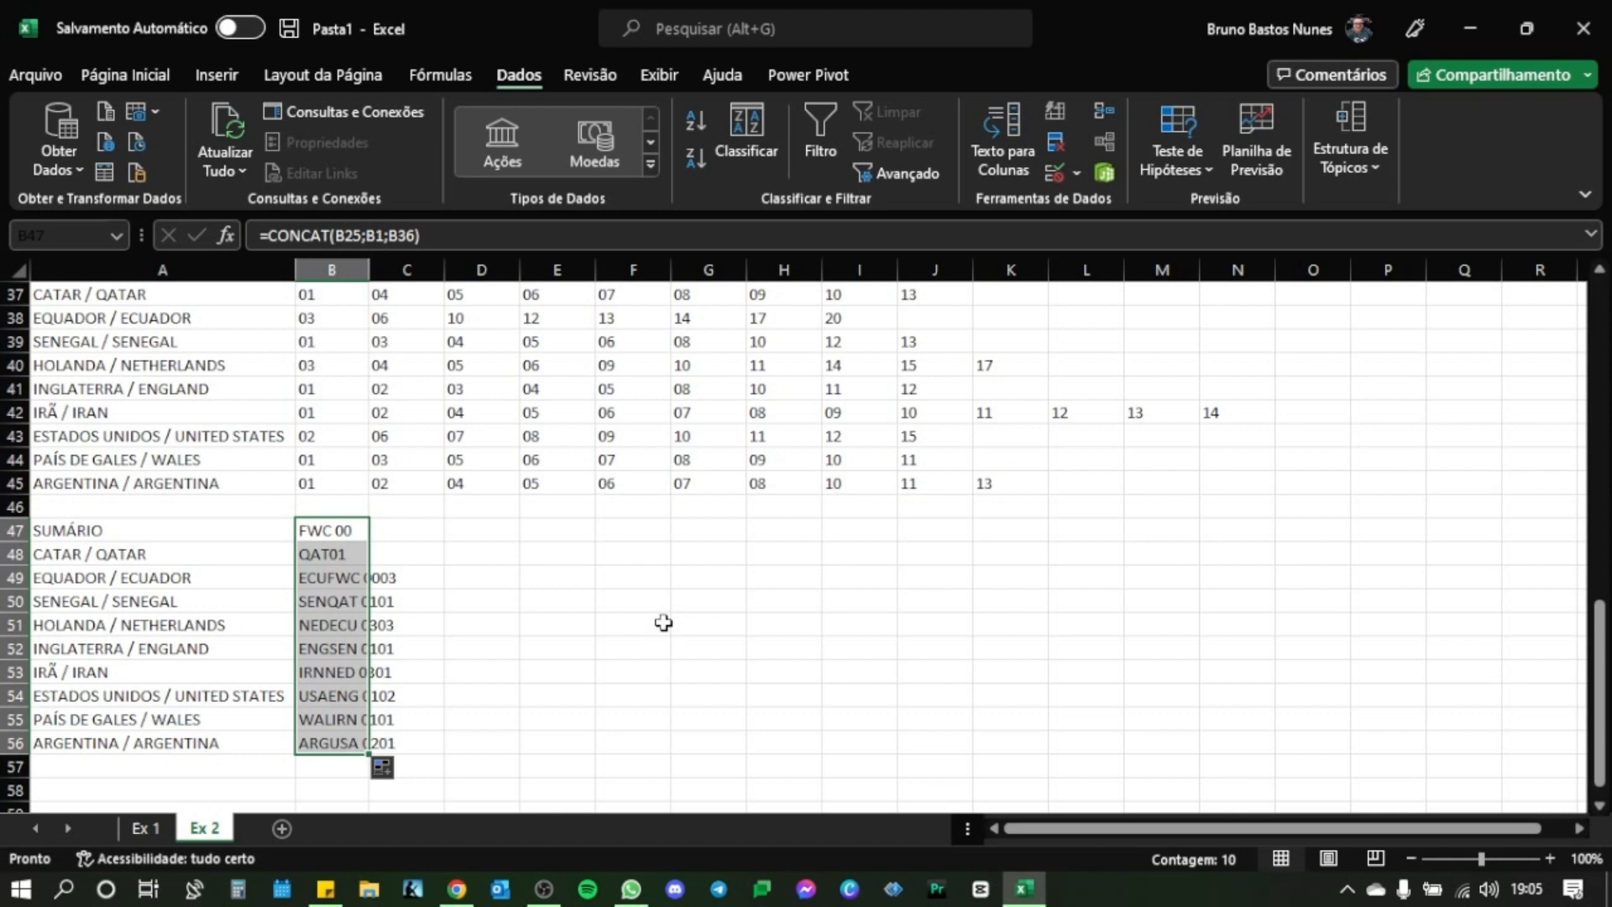
# Examine how the separator reference differs between the CONCAT formulas in B47 and B48, leaving both formulas unedited
pyautogui.click(331, 537)
pyautogui.click(352, 235)
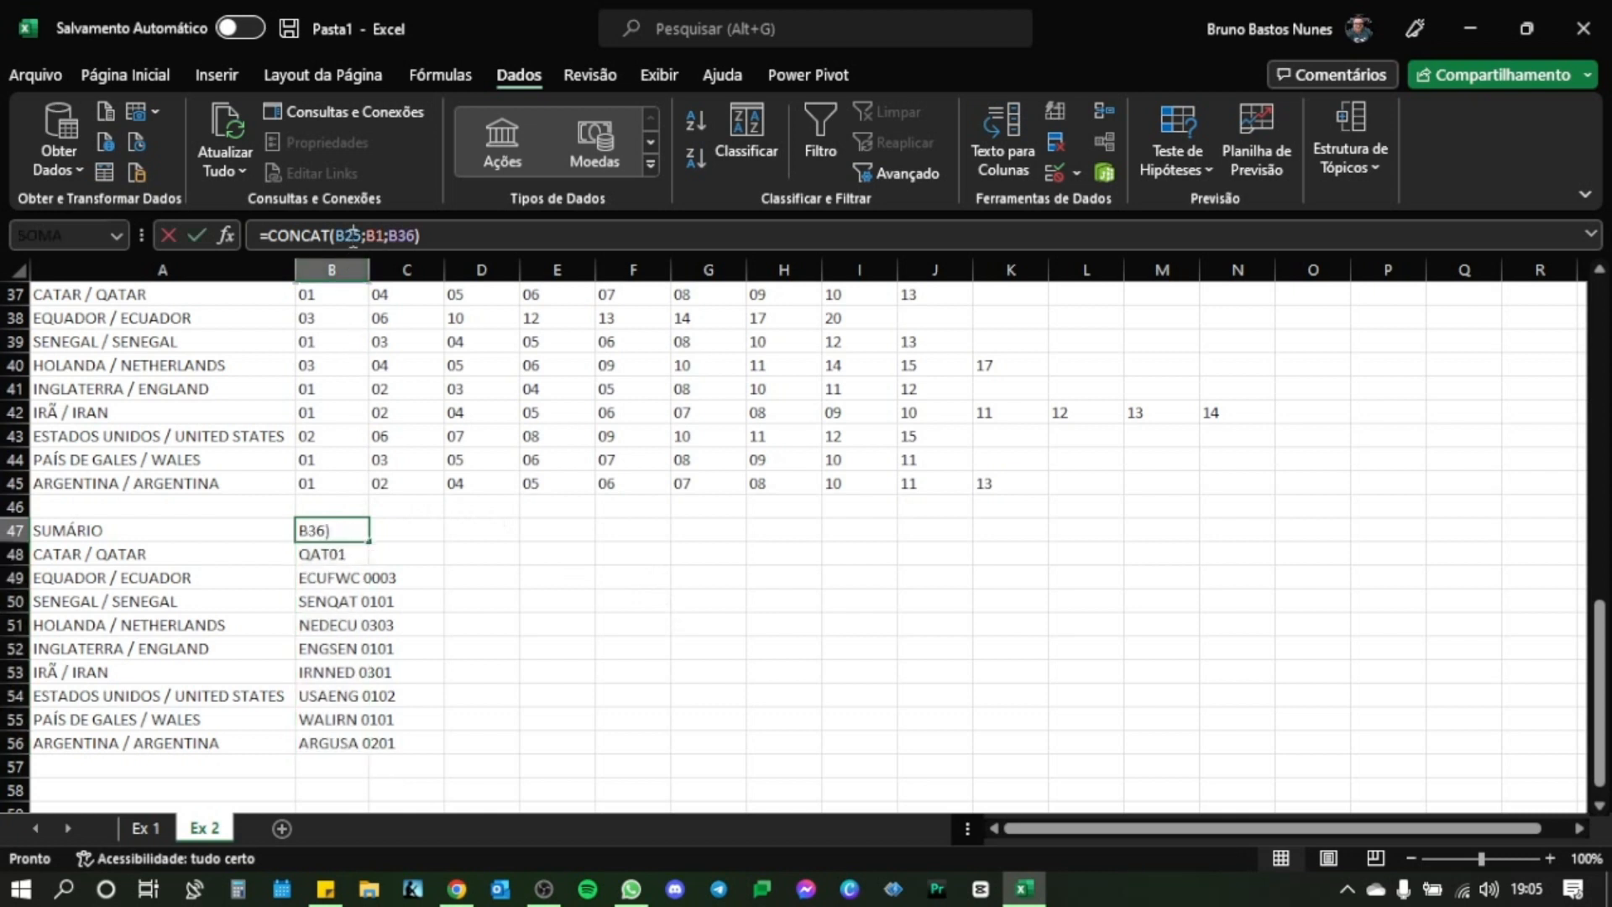
pyautogui.click(376, 236)
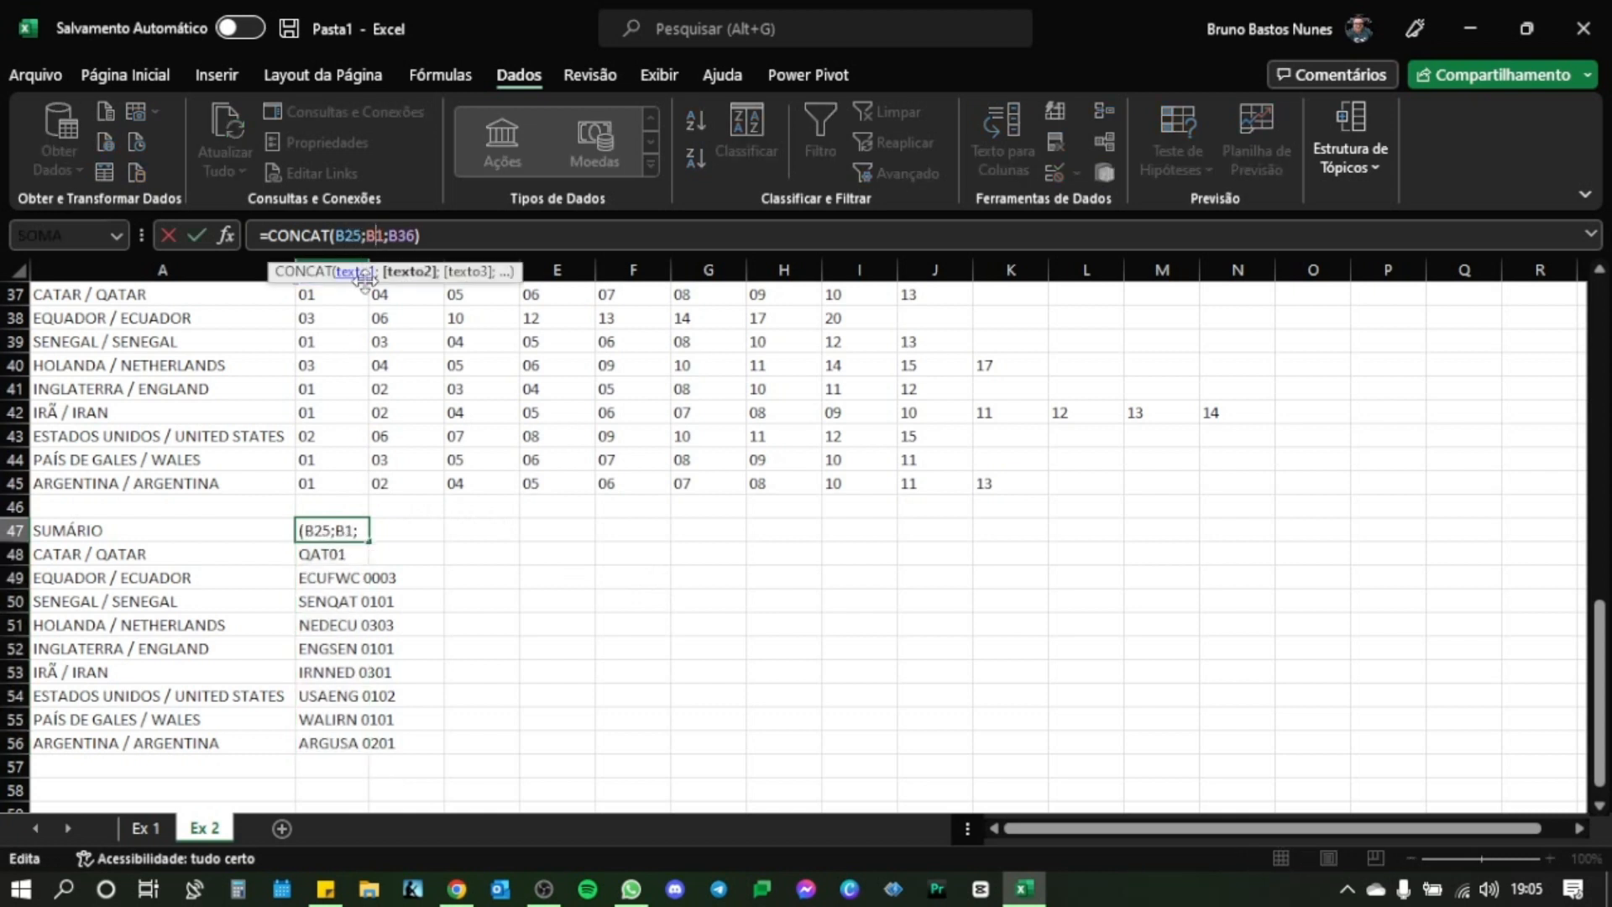
pyautogui.press('Escape')
pyautogui.click(353, 557)
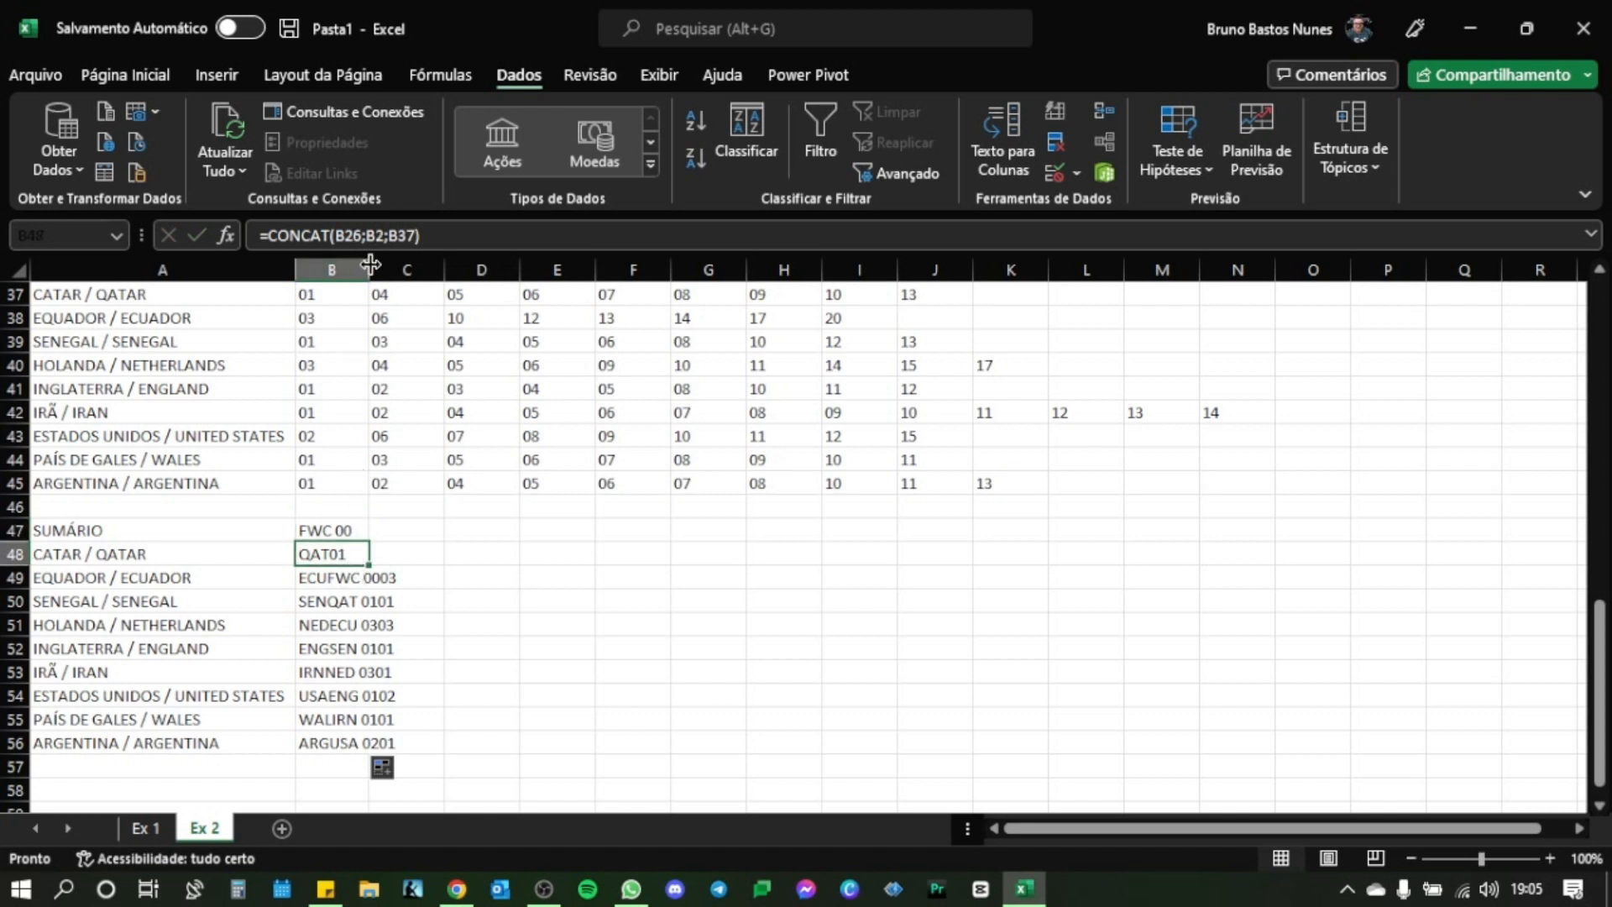
pyautogui.click(373, 236)
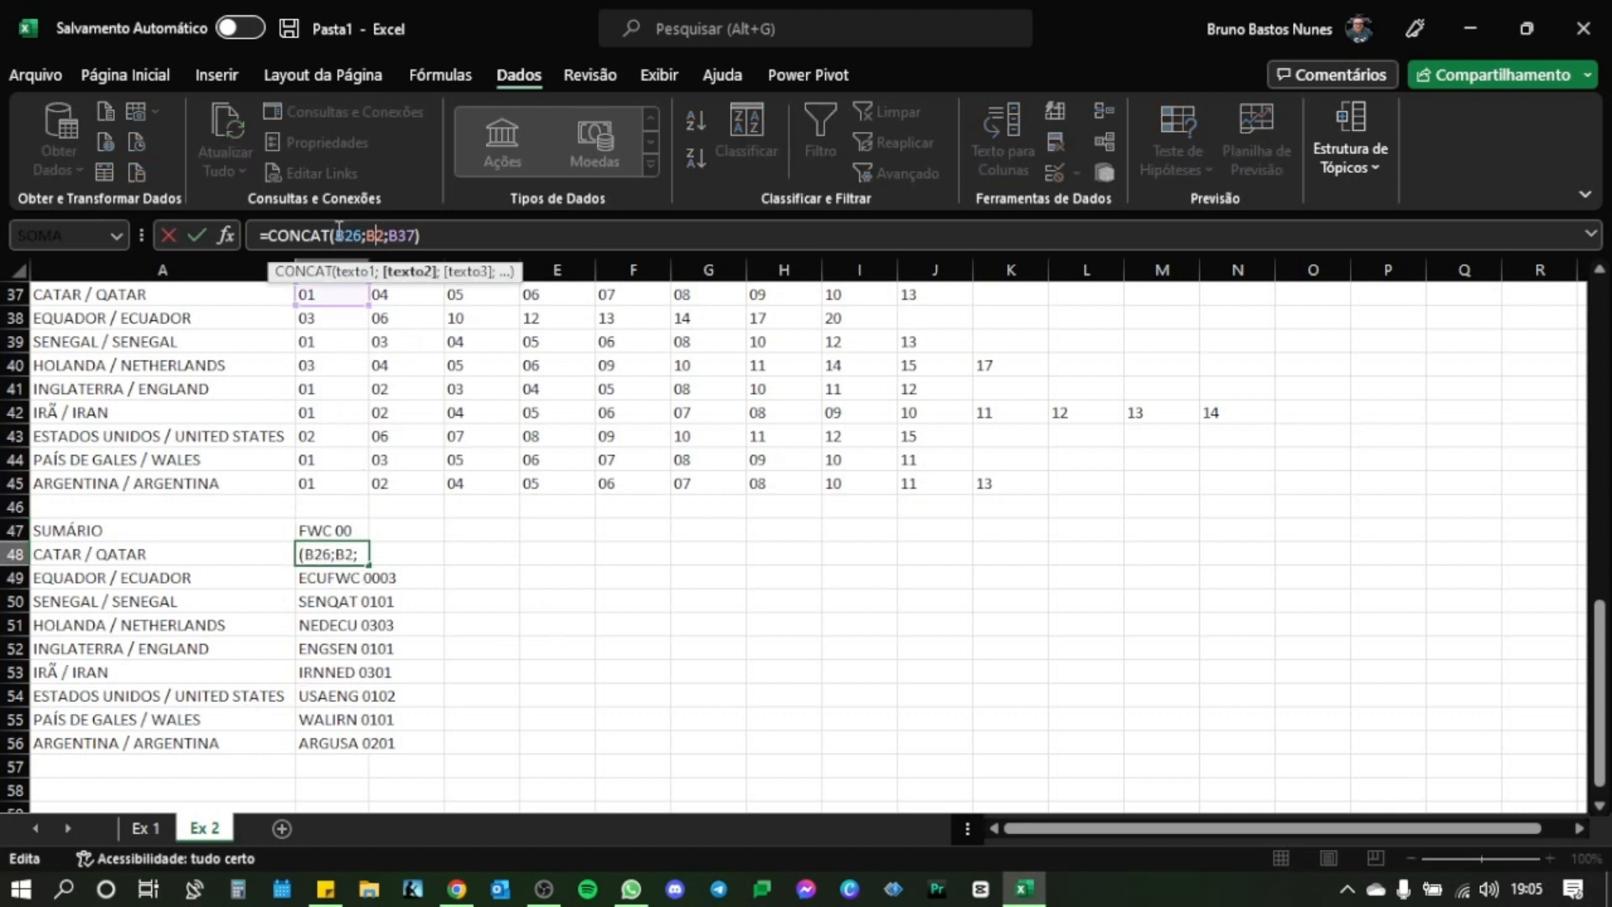
pyautogui.doubleClick(373, 235)
pyautogui.hotkey('ctrl', 'Return')
pyautogui.click(316, 529)
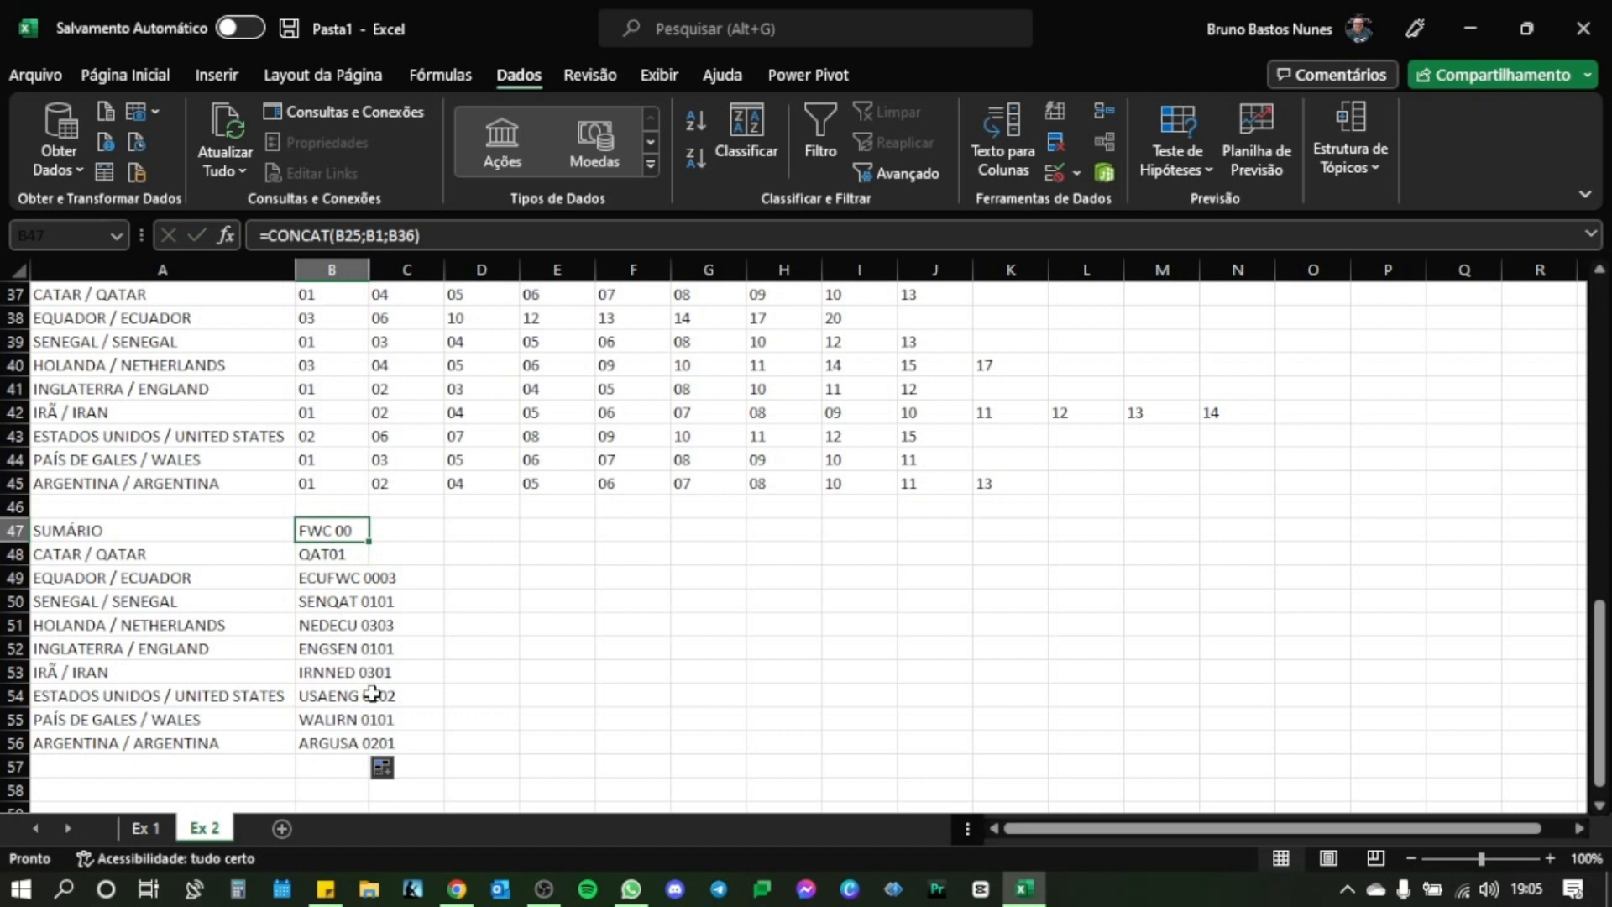
pyautogui.click(367, 234)
pyautogui.doubleClick(373, 235)
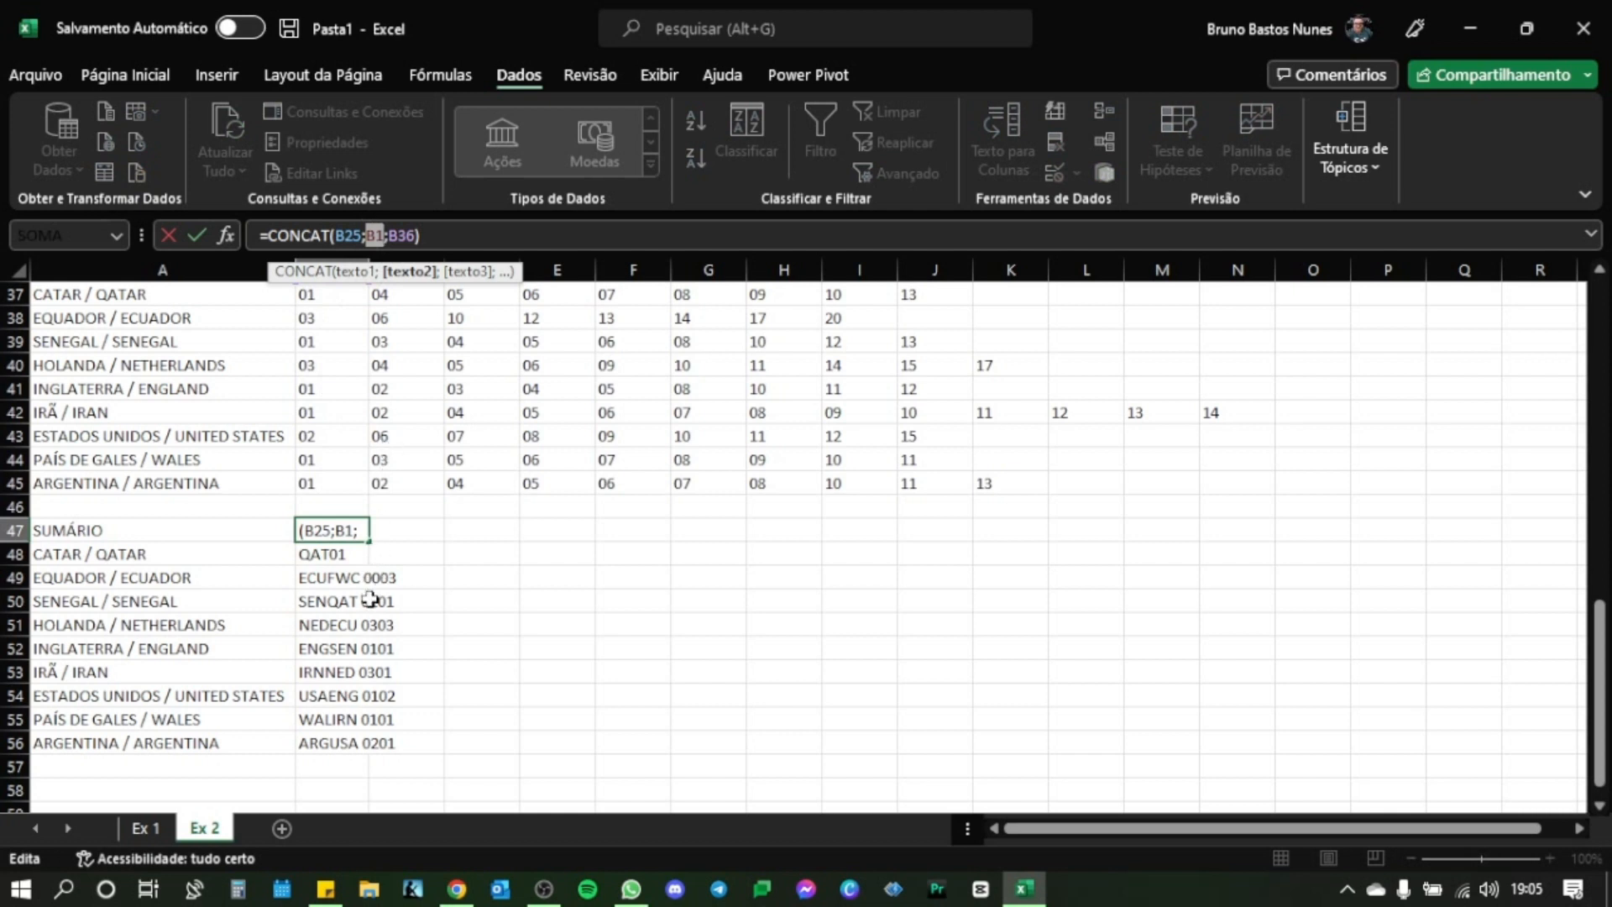
pyautogui.press('Escape')
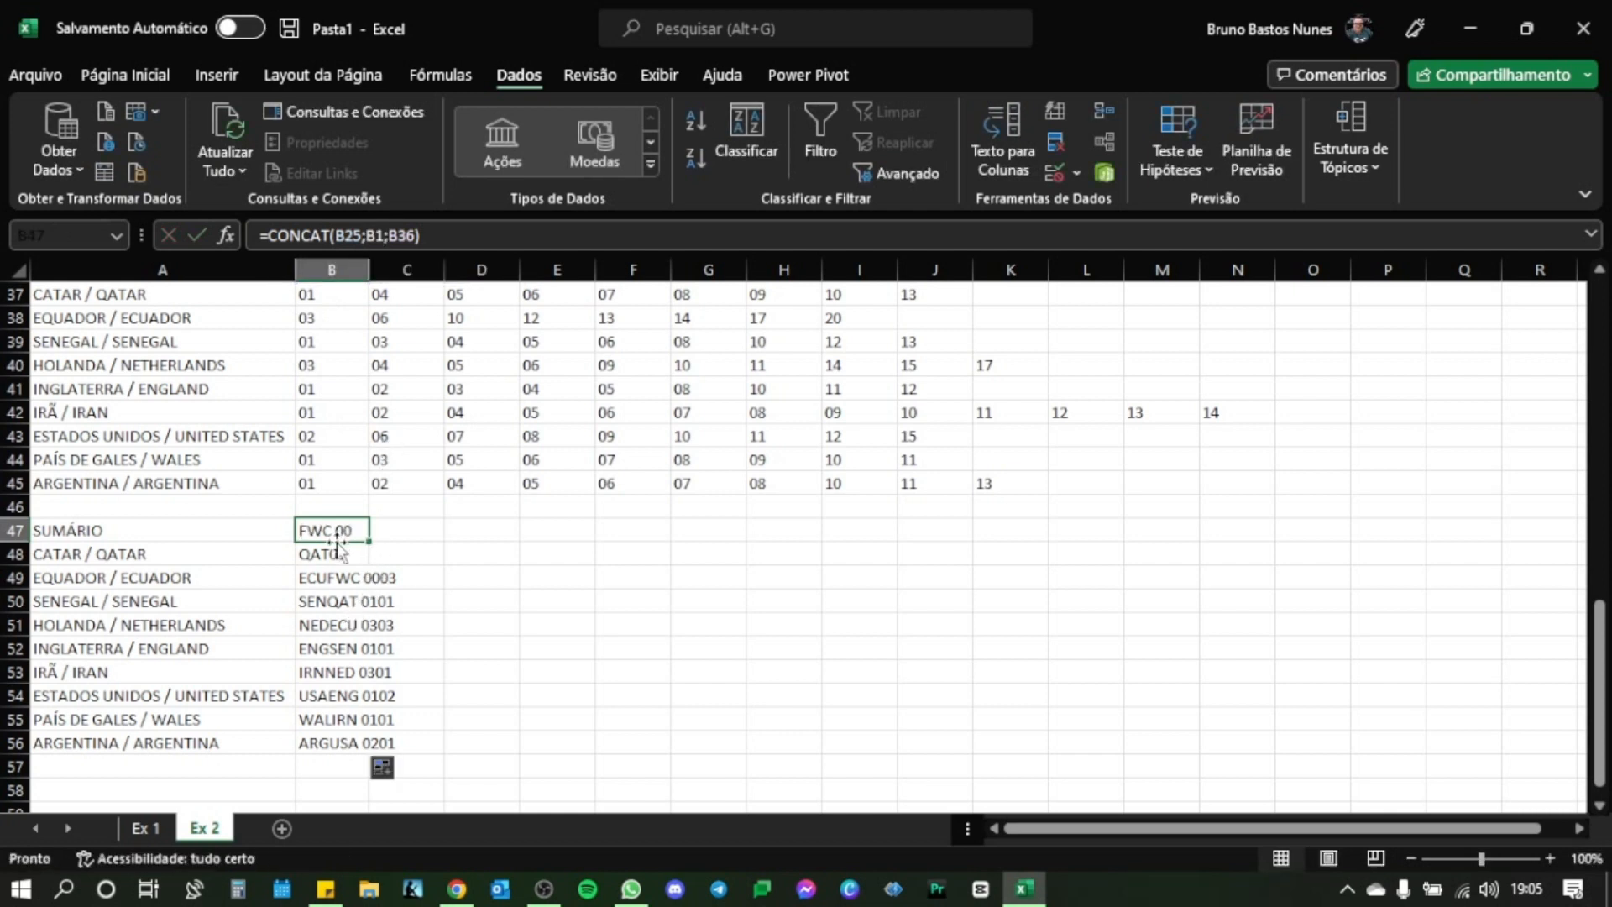
# Clear the copied CONCAT formulas from cells B48:B56
pyautogui.click(340, 553)
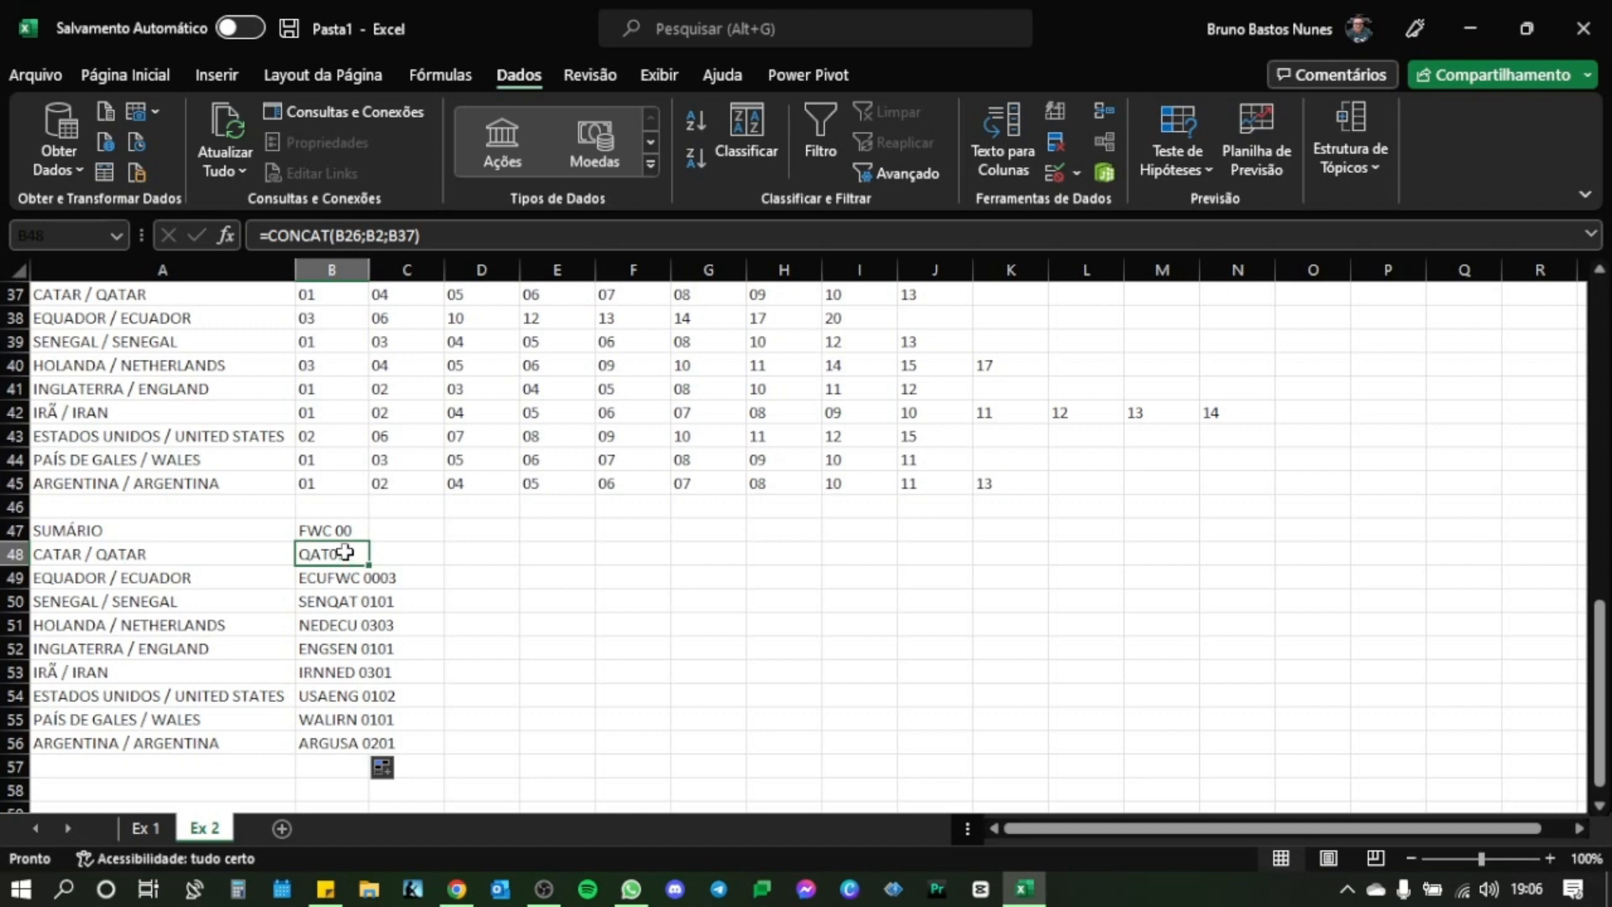
pyautogui.moveTo(346, 552); pyautogui.dragTo(345, 736)
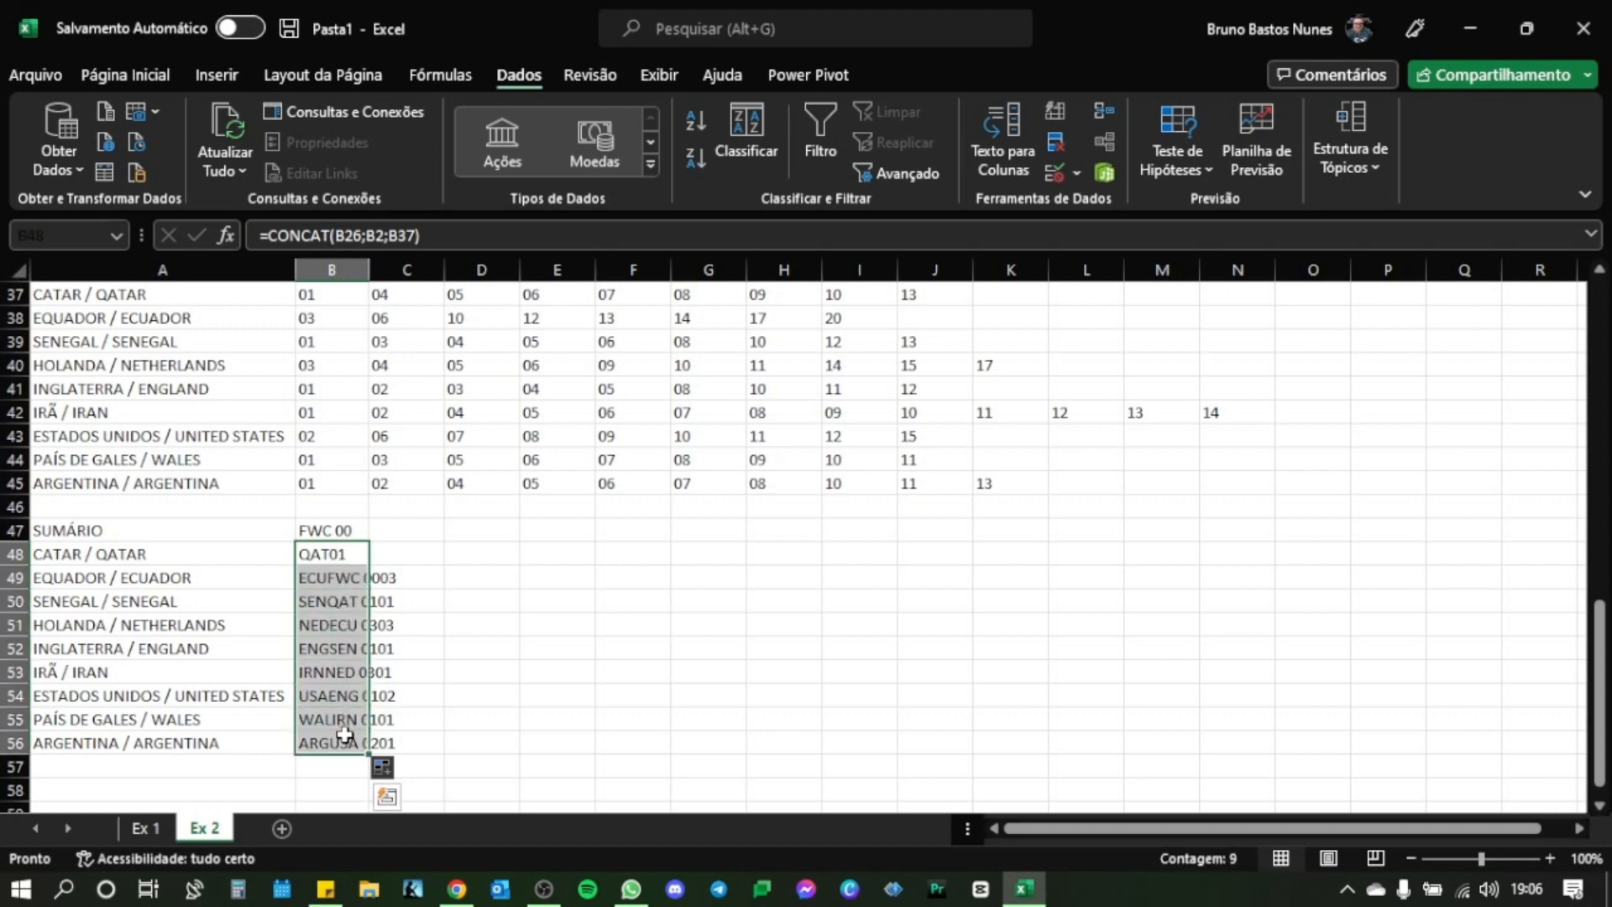
pyautogui.press('Delete')
# Make the separator reference absolute in B47 so the formula reads =CONCAT(B25;$B$1;B36)
pyautogui.click(340, 536)
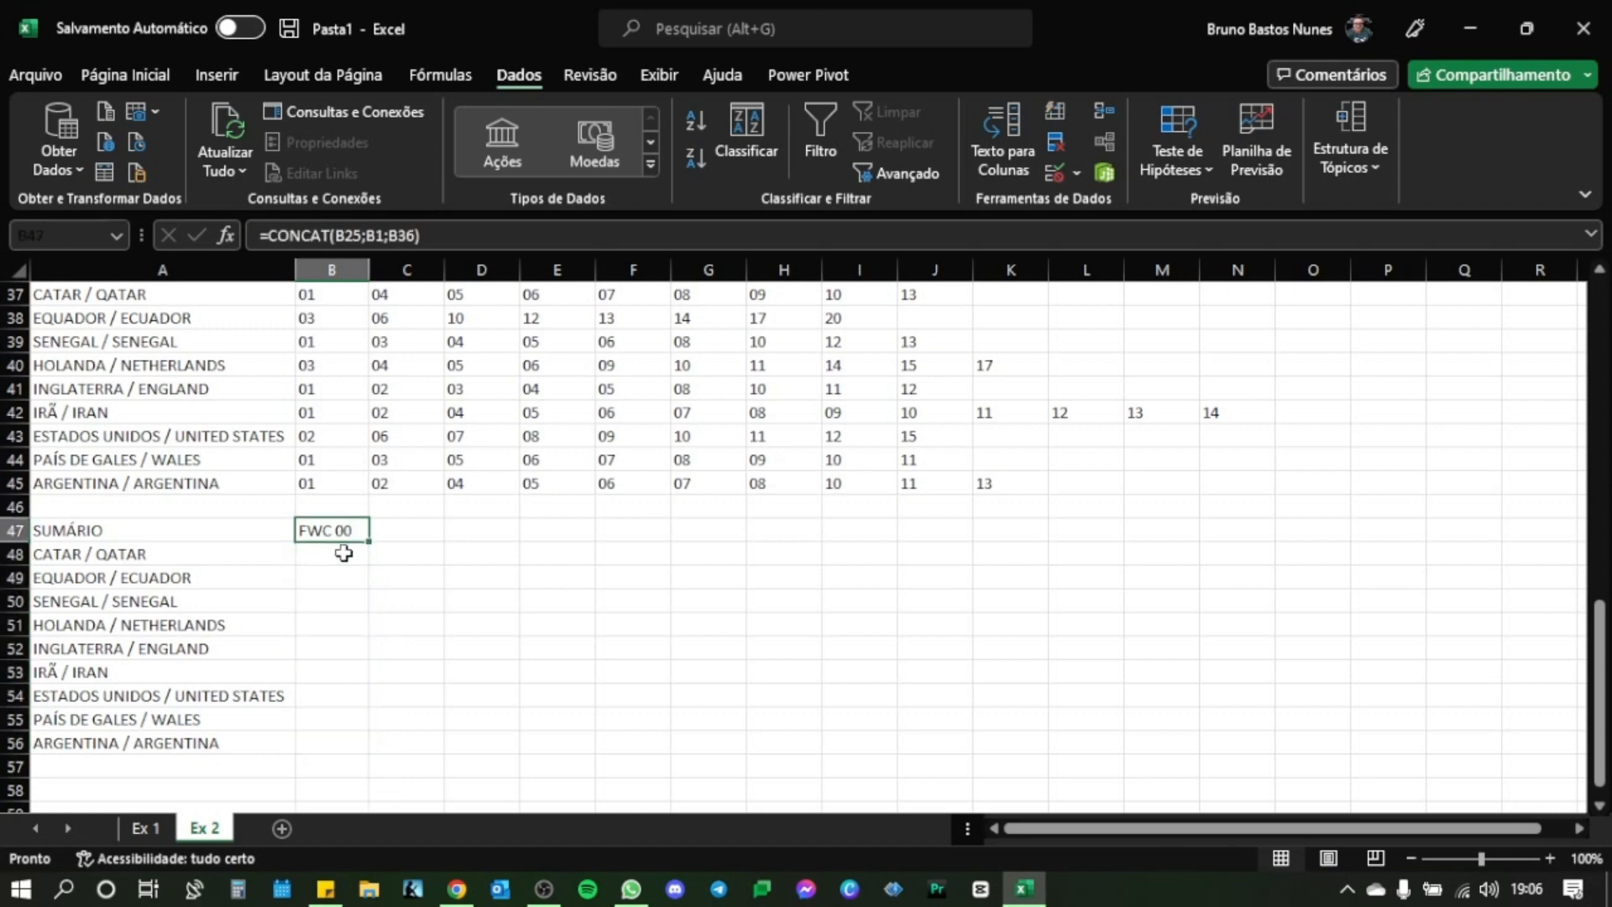
pyautogui.scroll(2, 361, 587)
pyautogui.scroll(10, 363, 598)
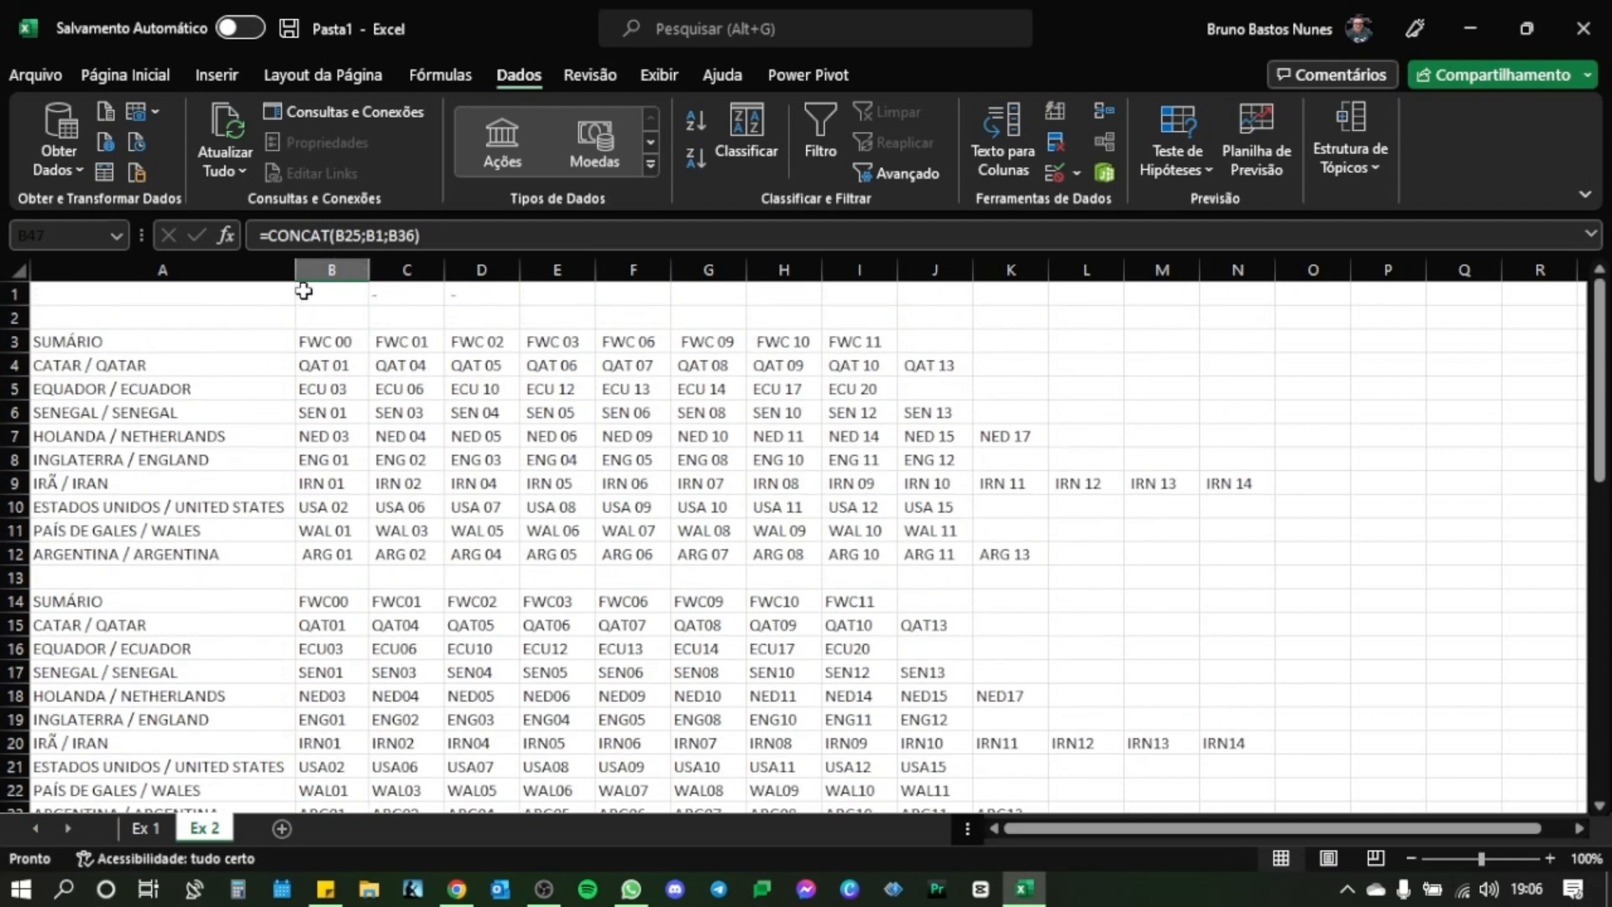
pyautogui.click(376, 235)
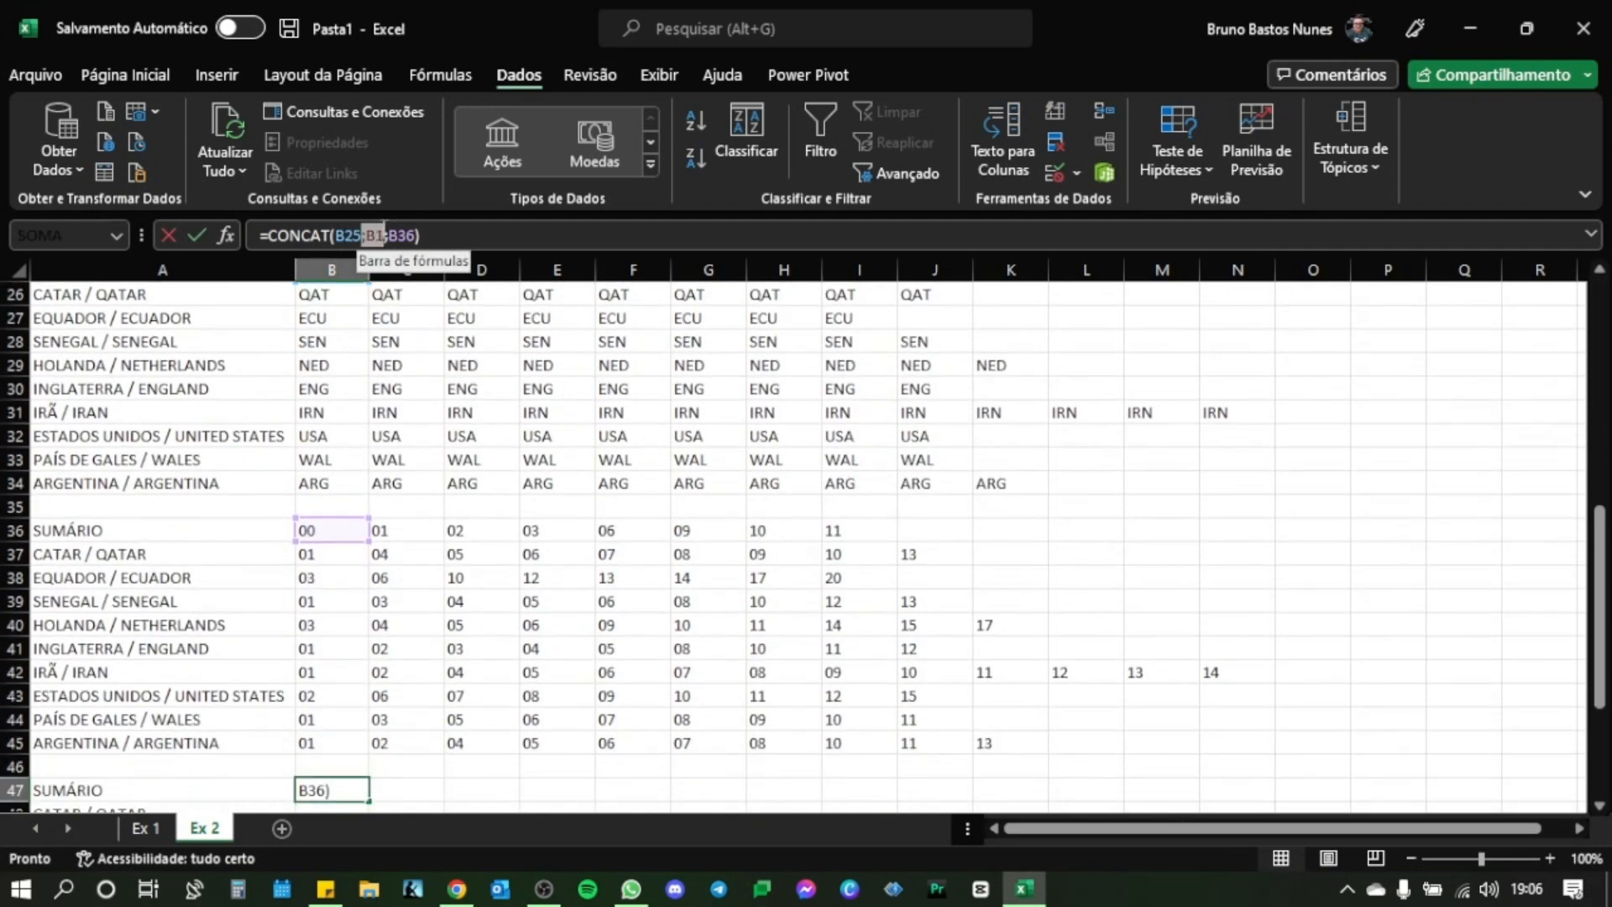
pyautogui.doubleClick(376, 235)
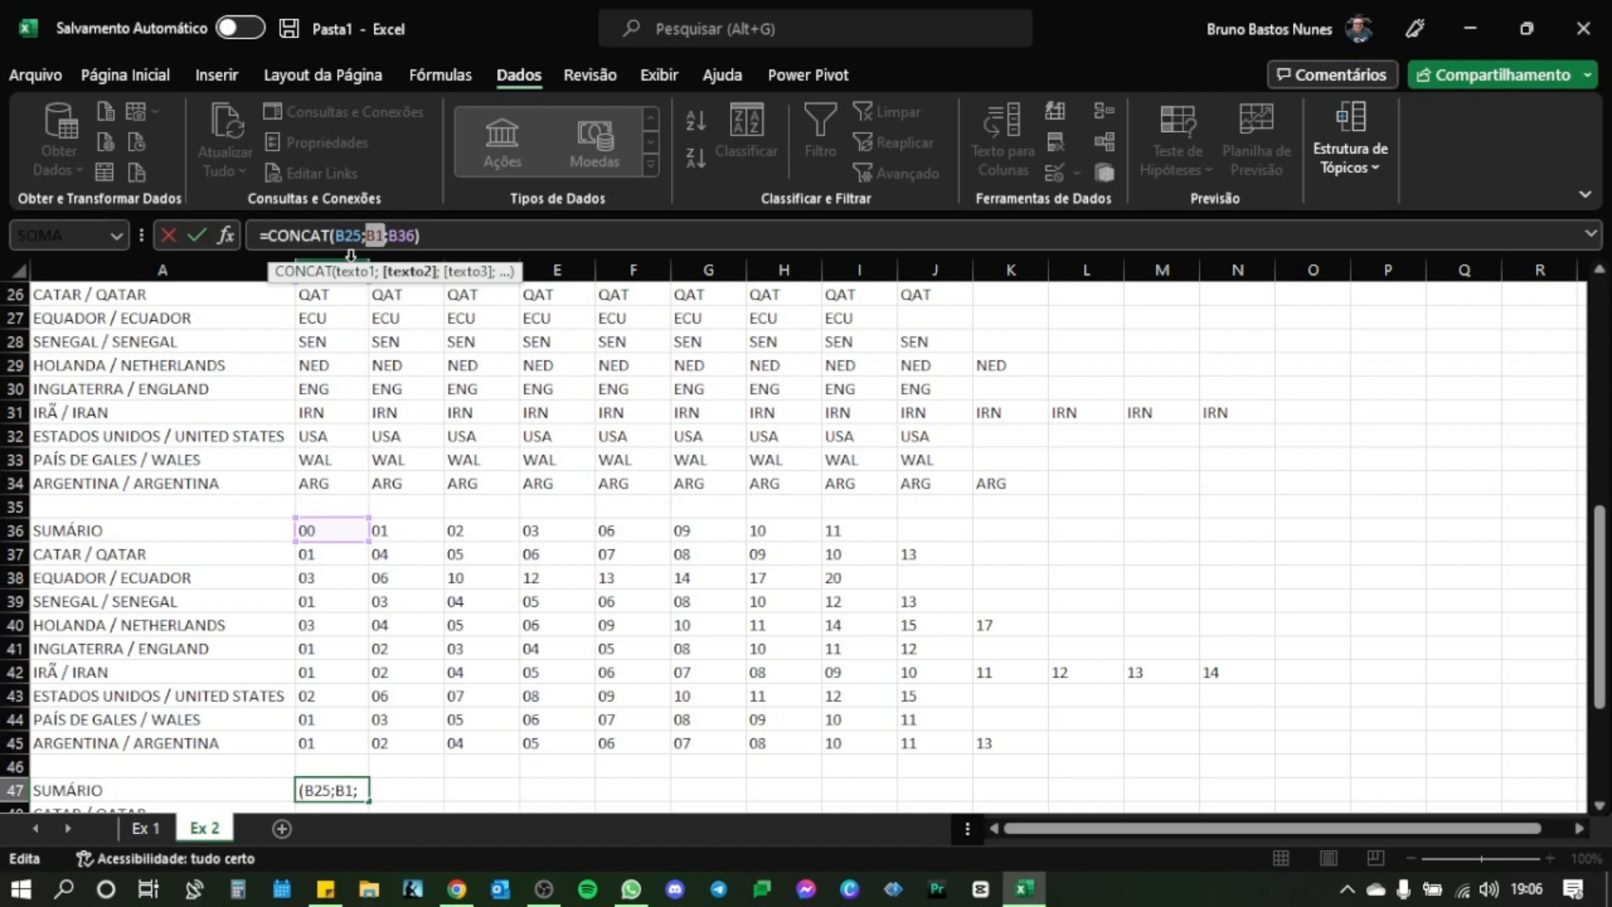
pyautogui.click(369, 236)
pyautogui.write('$B$')
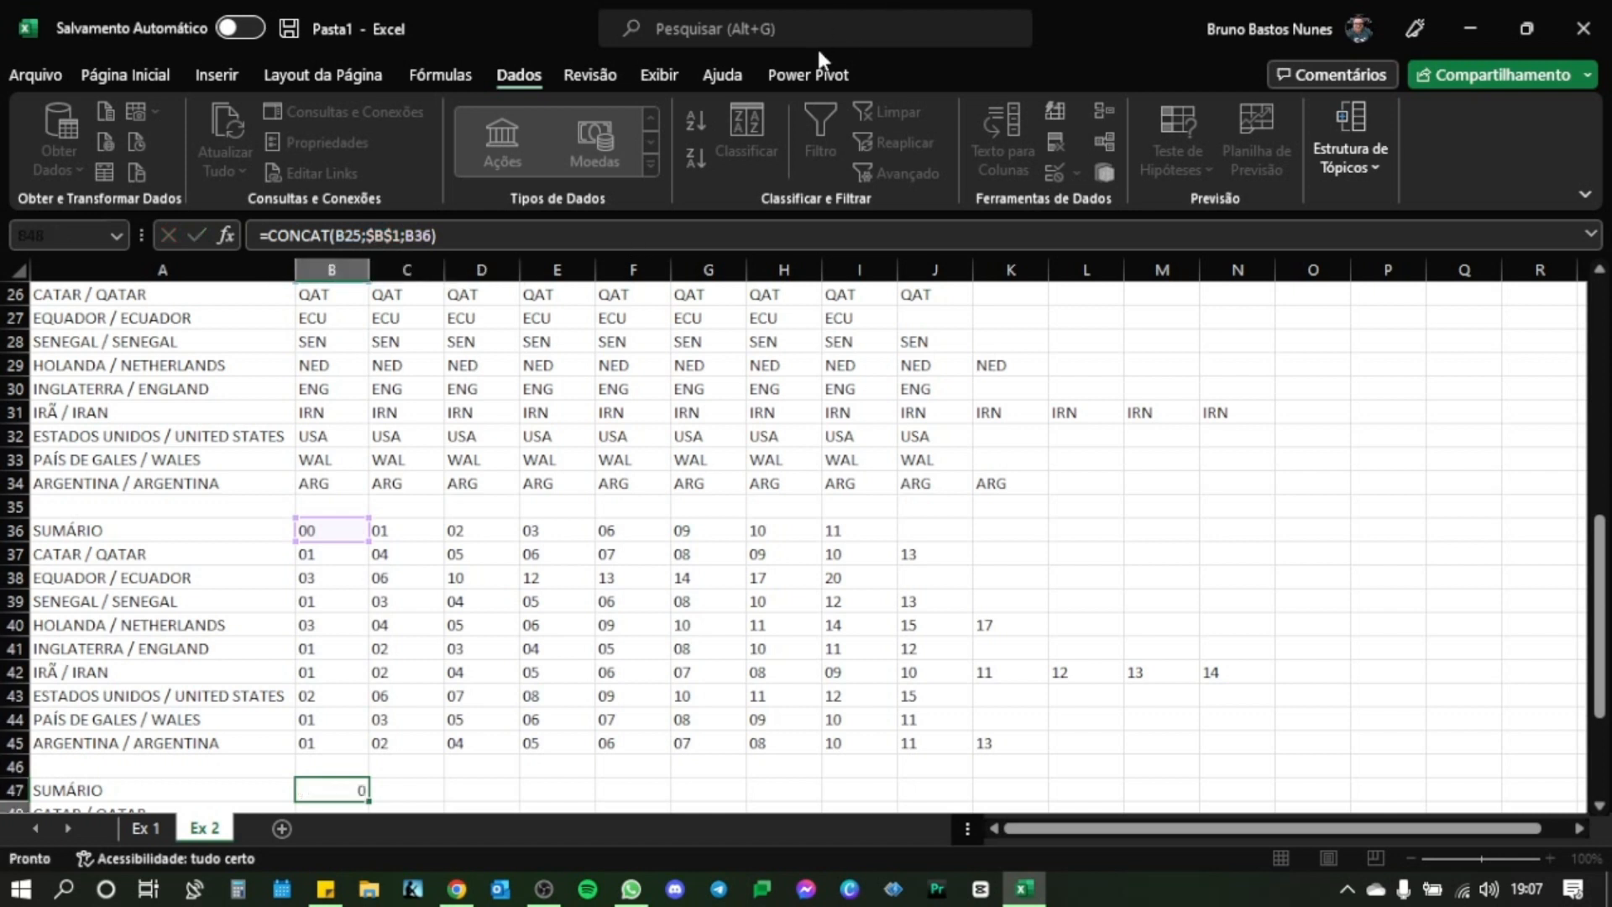
pyautogui.press('Return')
pyautogui.click(811, 74)
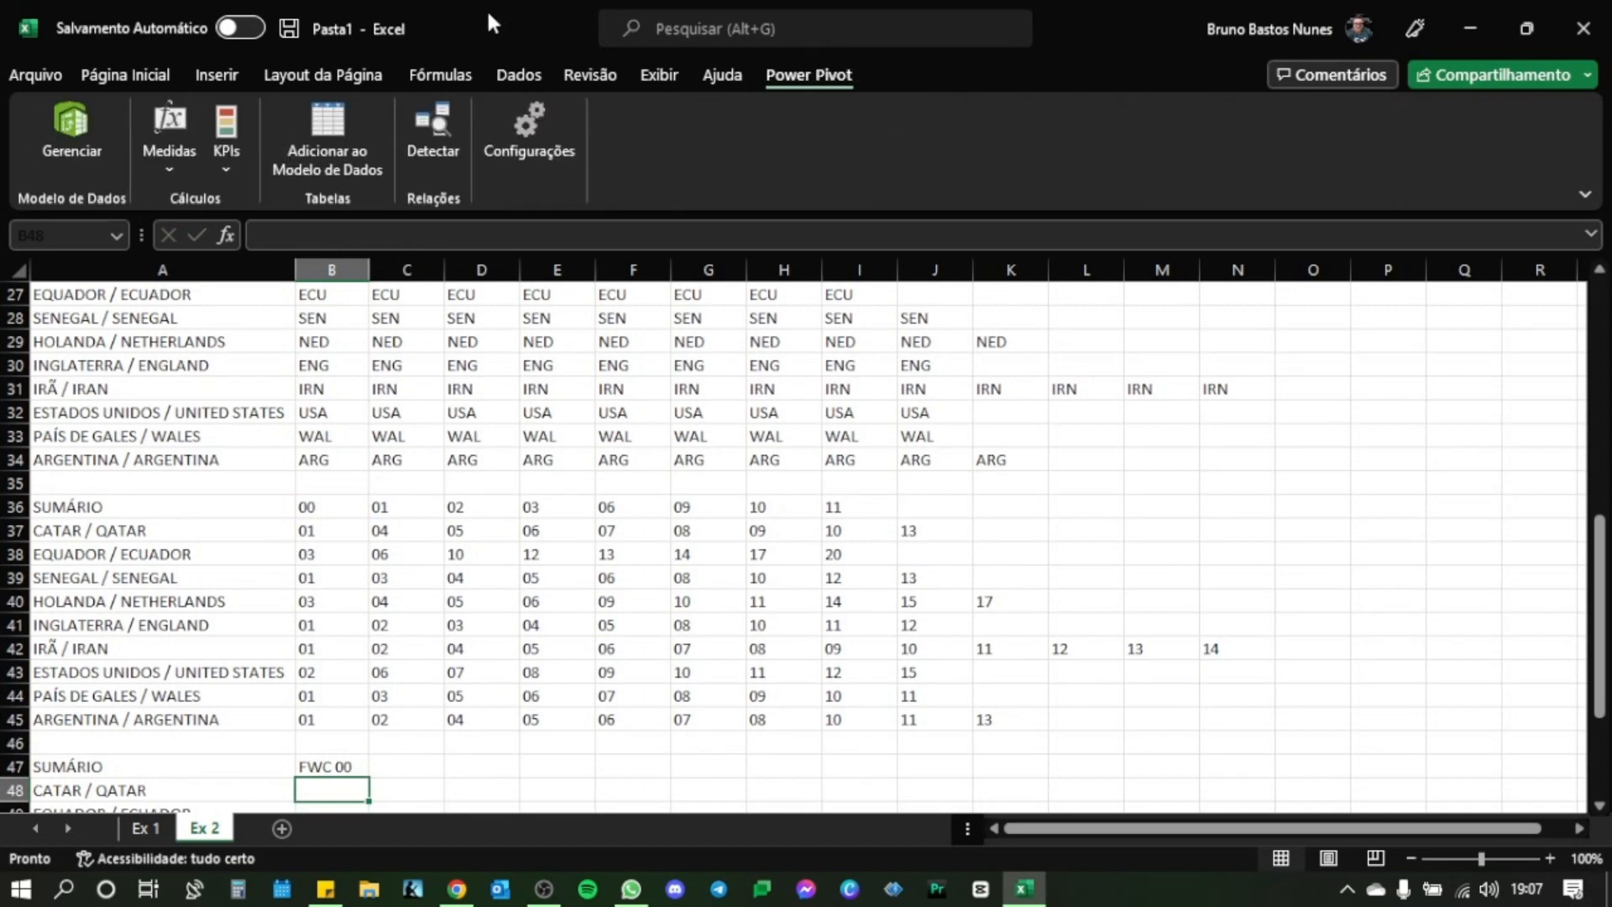
# Fill the CONCAT formula with the absolute $B$1 reference from B47 down to B56
pyautogui.scroll(-4, 425, 612)
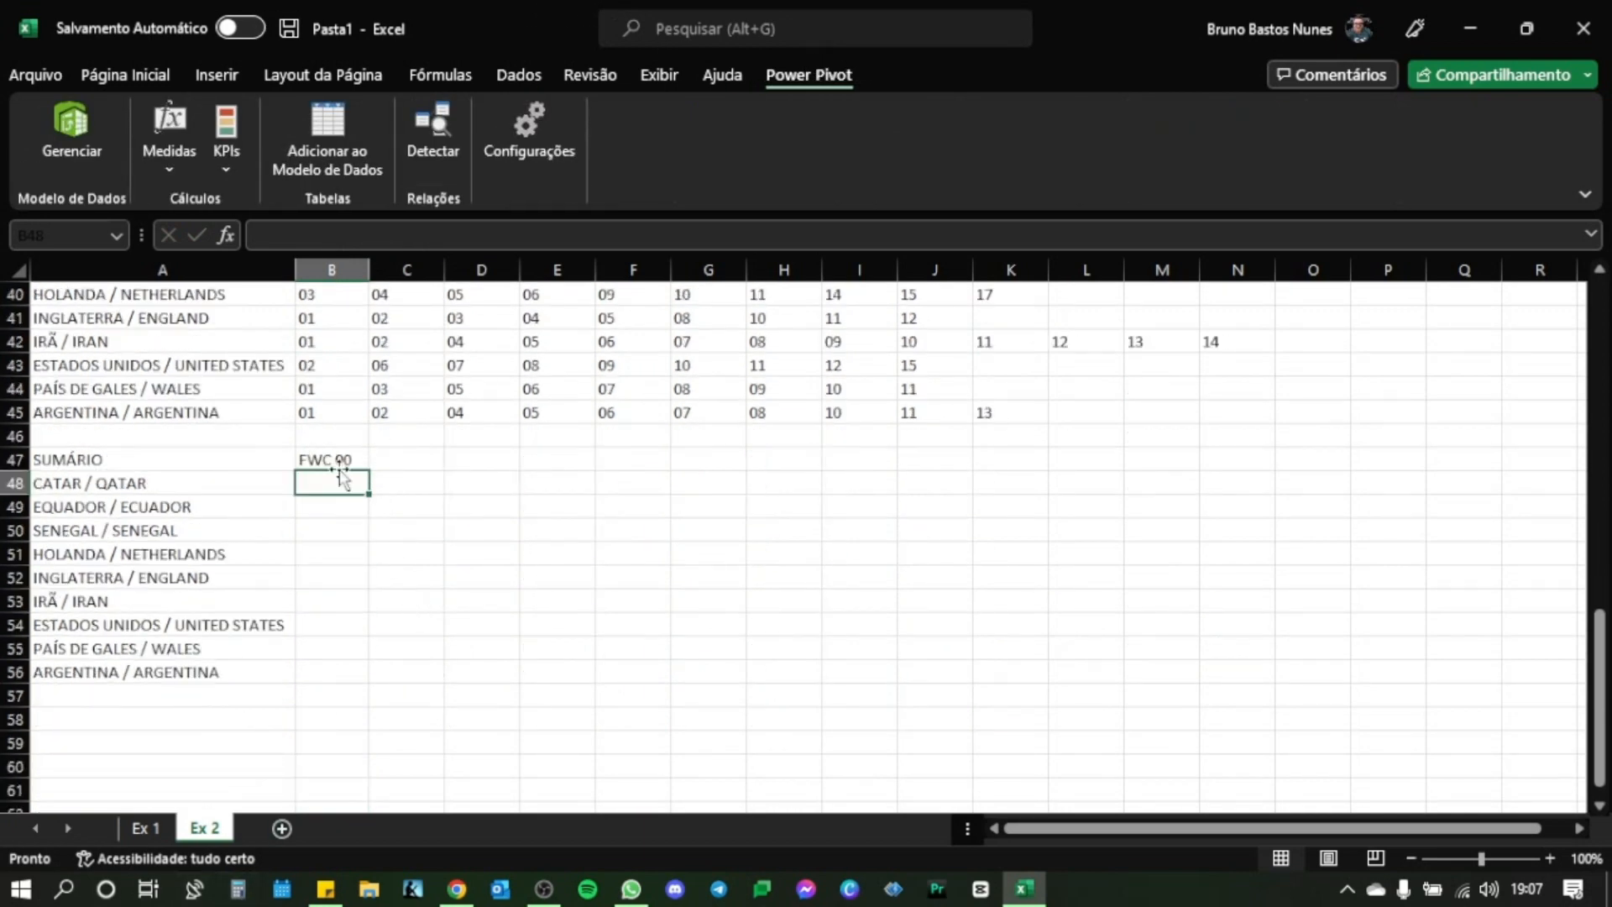
pyautogui.click(338, 462)
pyautogui.moveTo(374, 473); pyautogui.dragTo(360, 677)
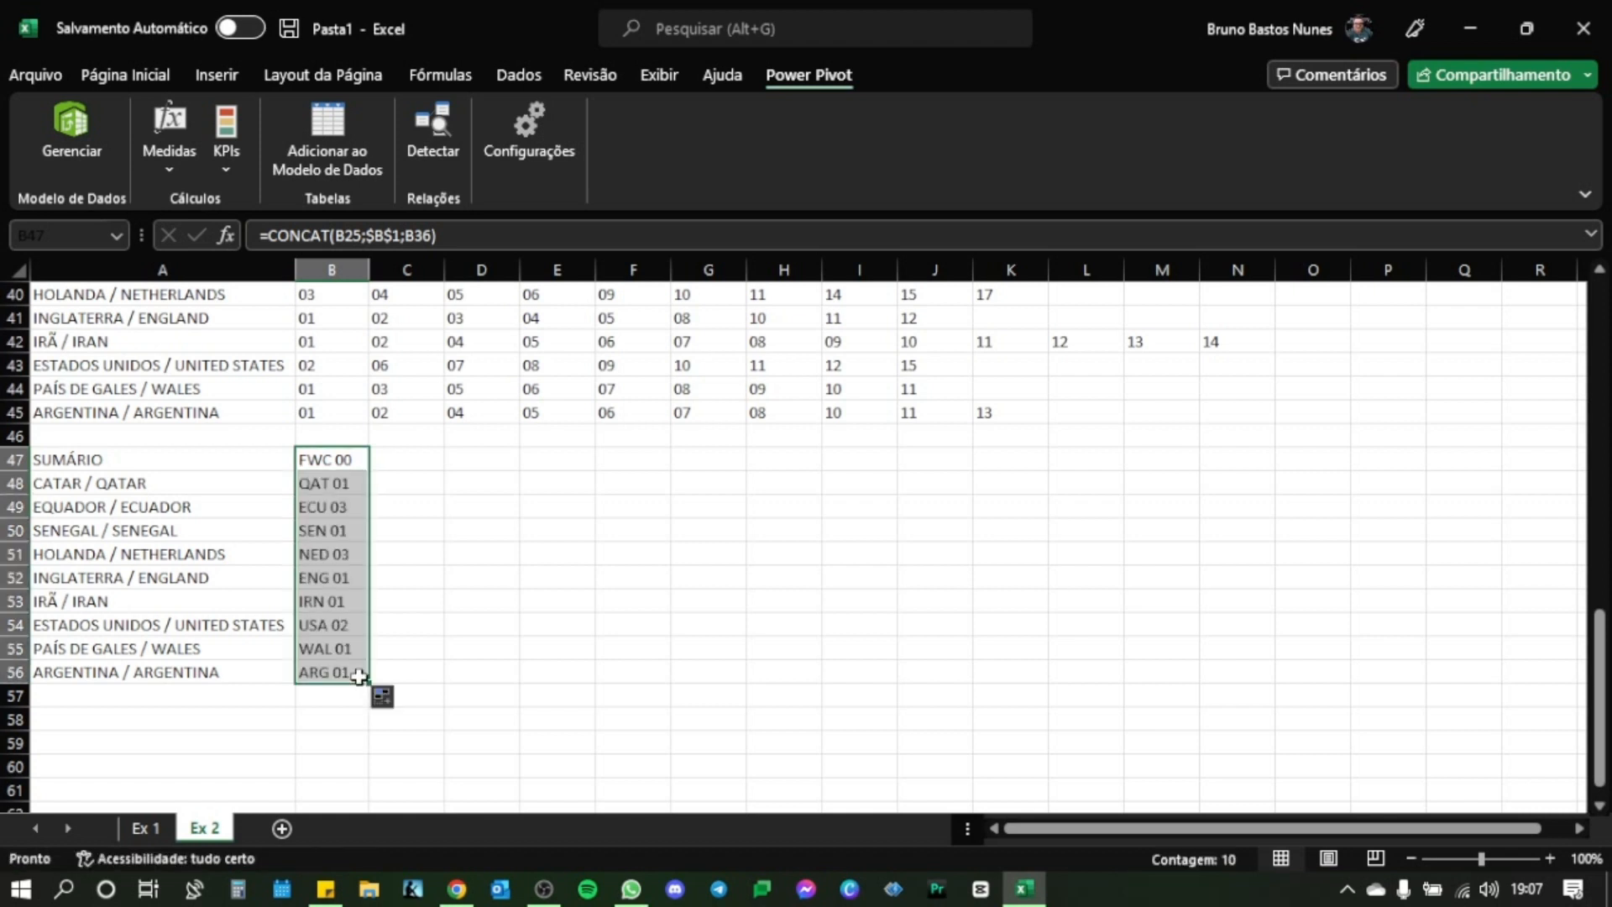
# Examine the relative and absolute references in the CONCAT formula in B47, leaving the formula unedited
pyautogui.click(357, 237)
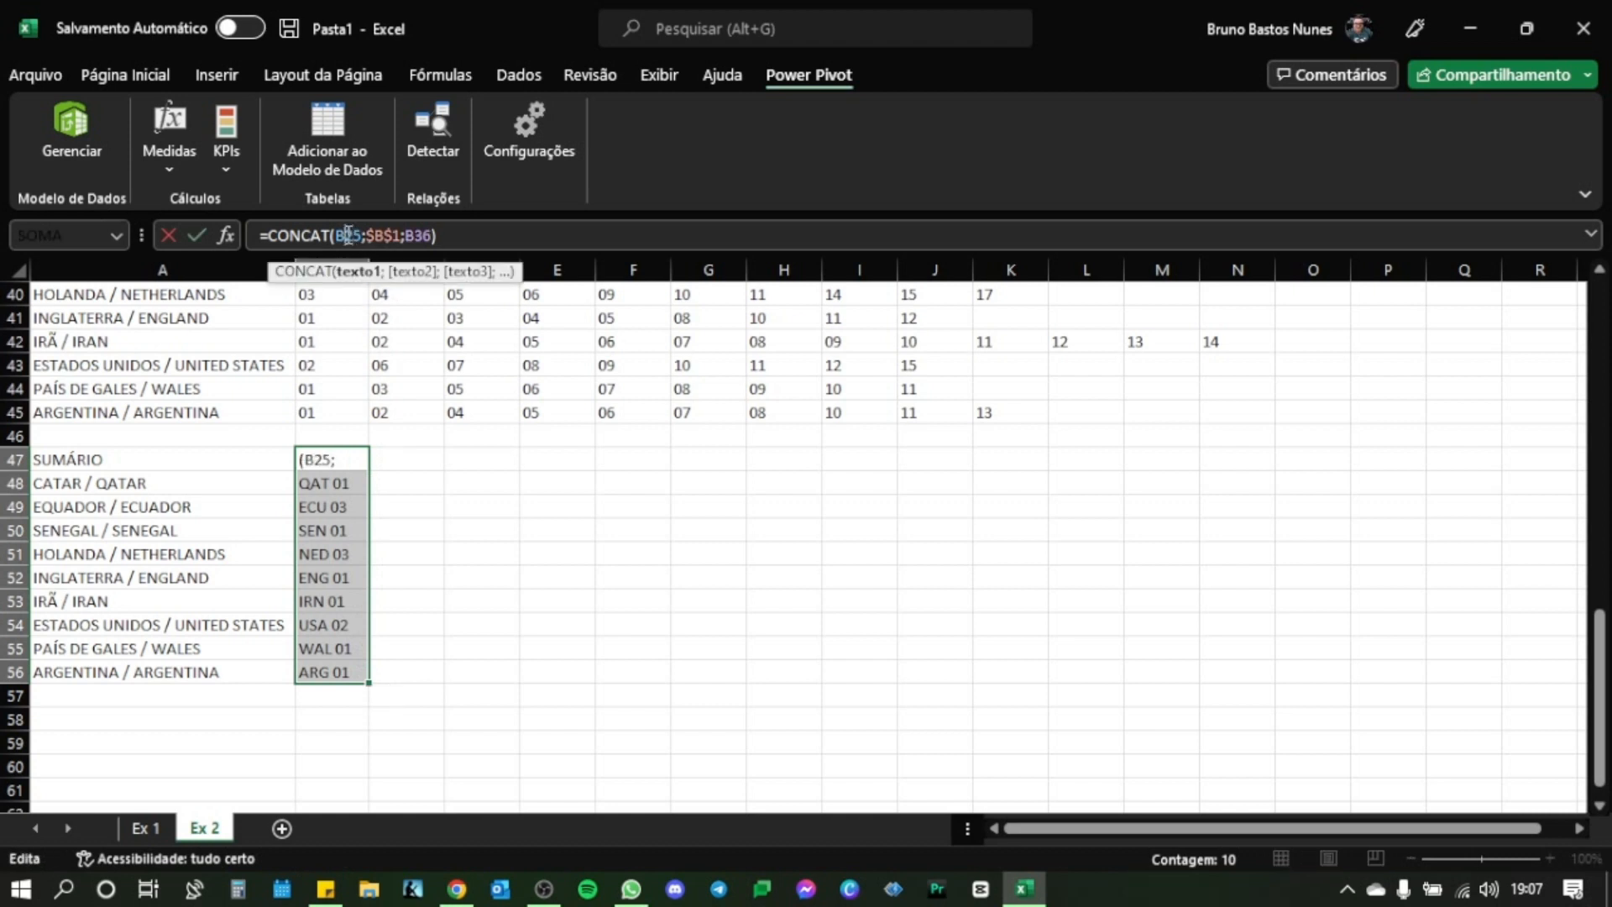
pyautogui.click(423, 235)
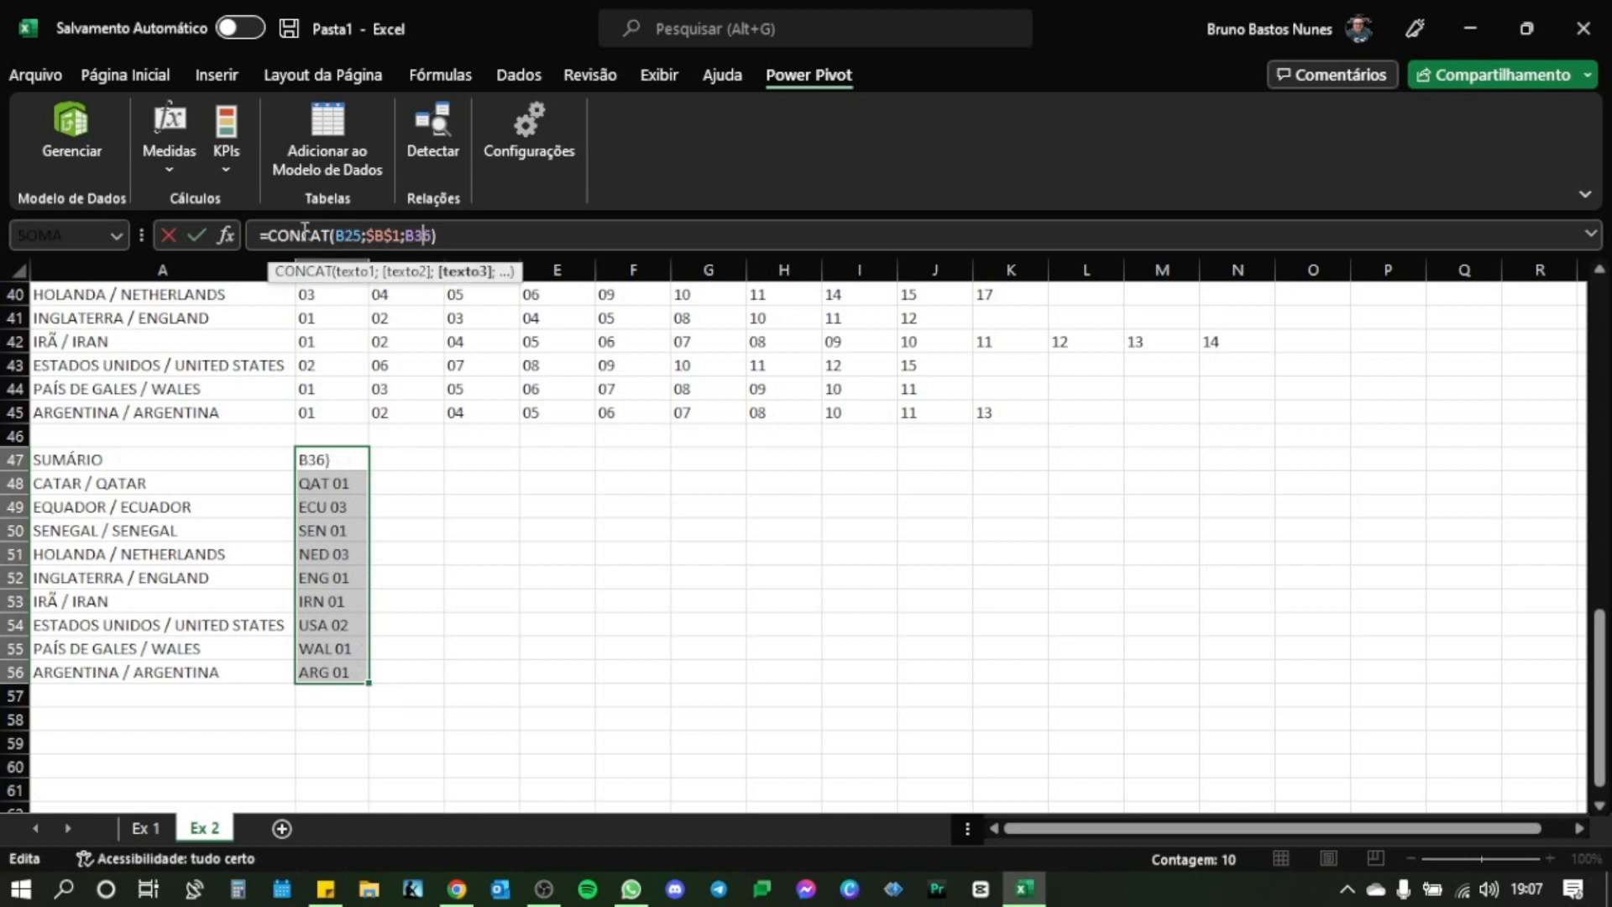
pyautogui.click(337, 236)
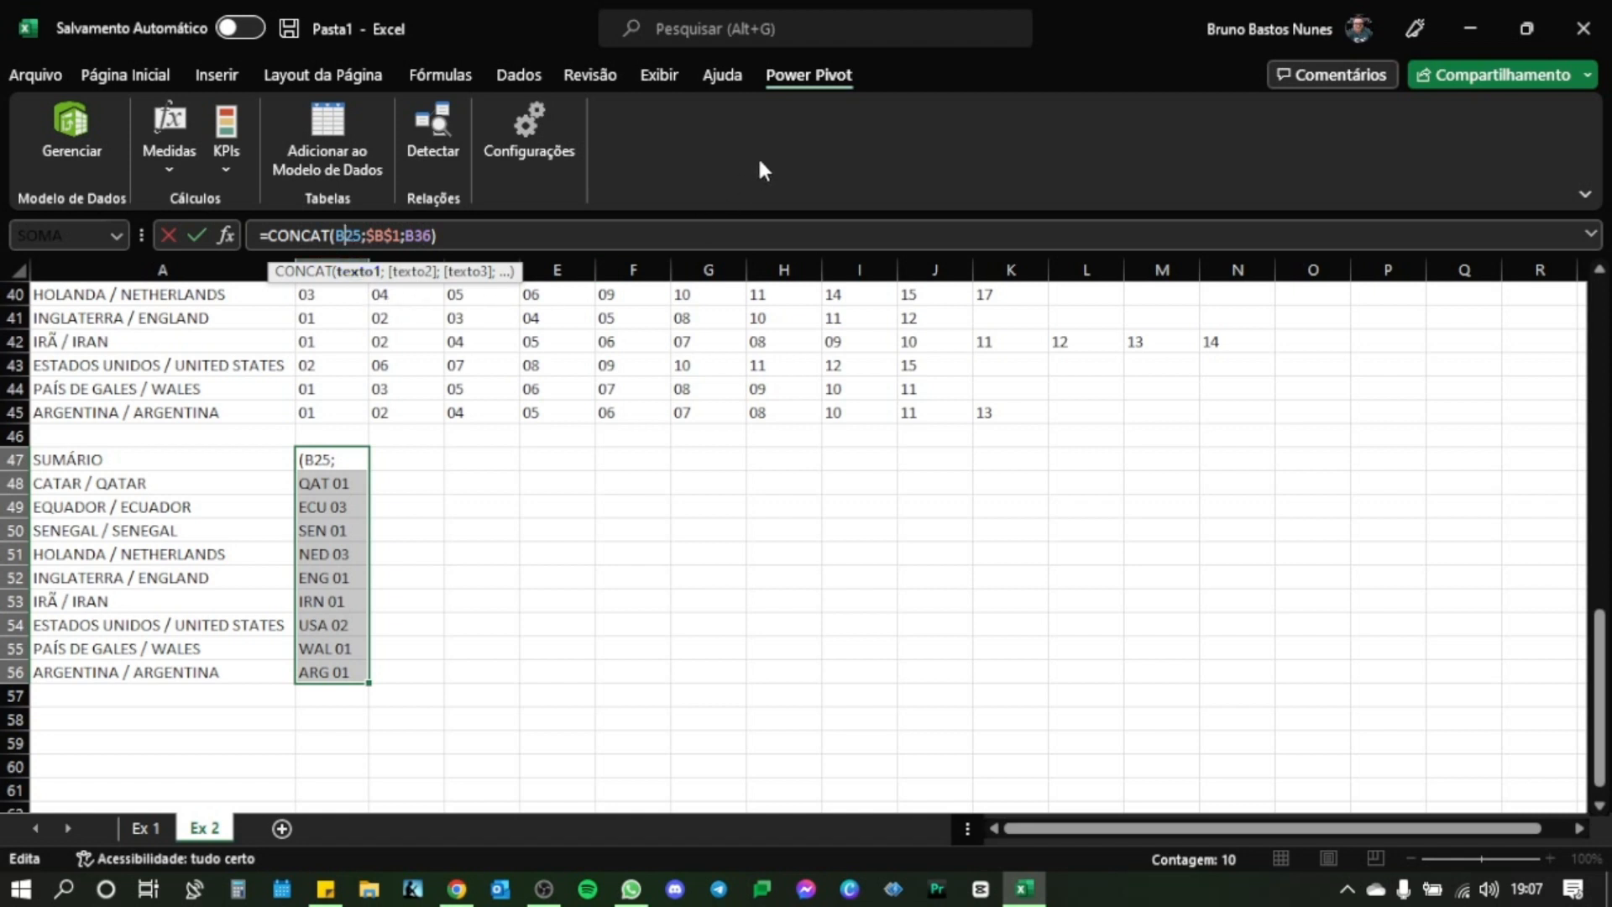
pyautogui.click(397, 236)
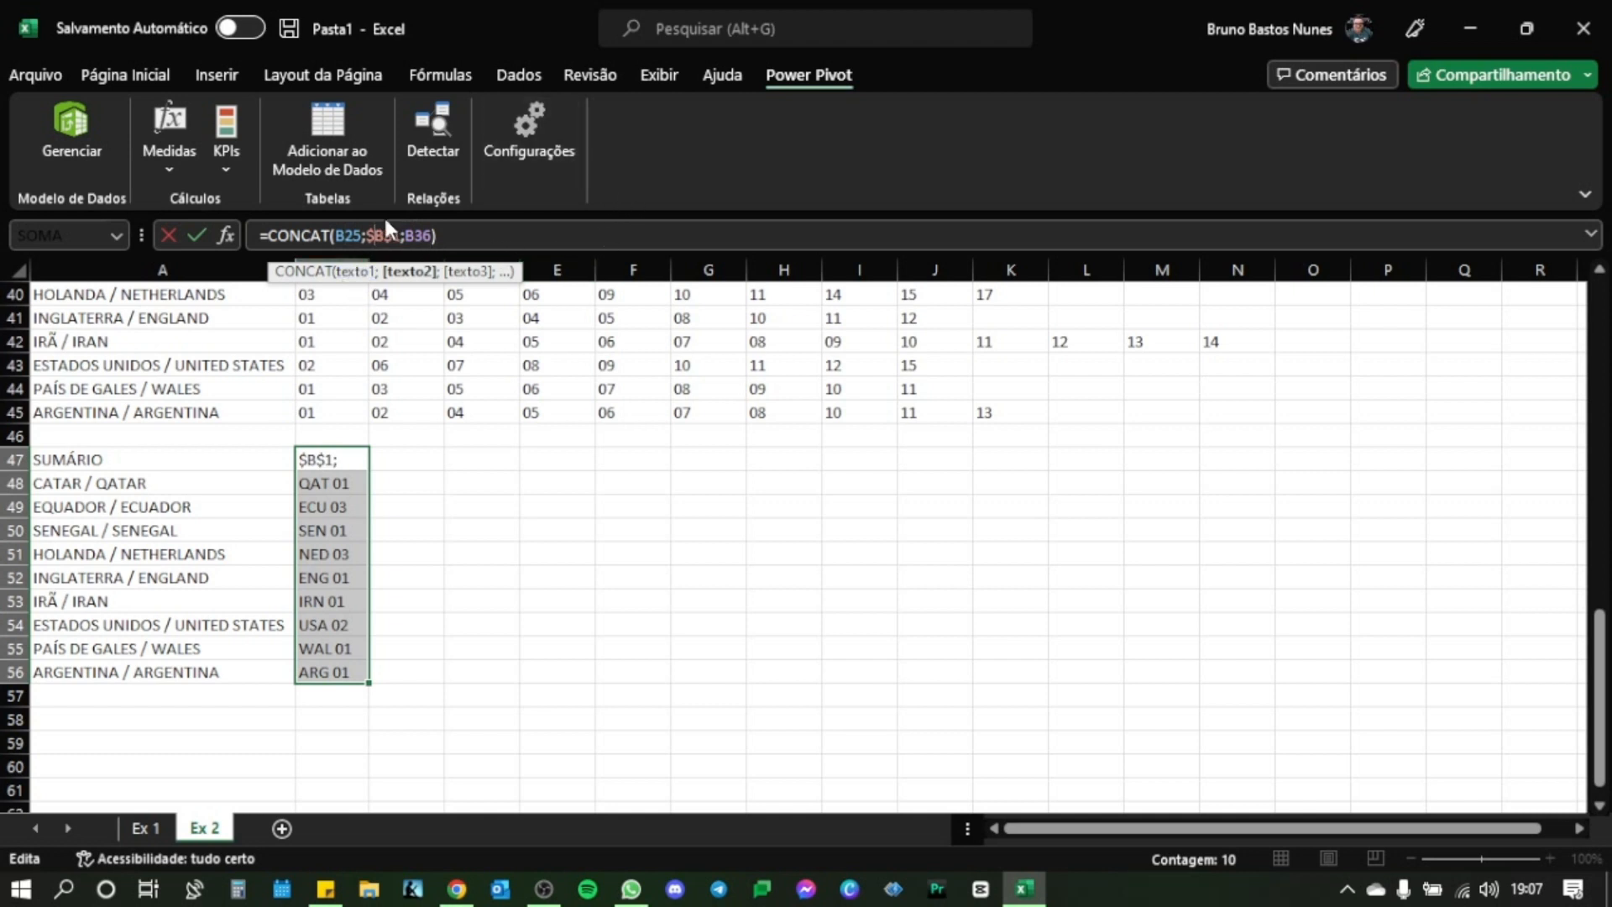
pyautogui.moveTo(363, 235); pyautogui.dragTo(411, 236)
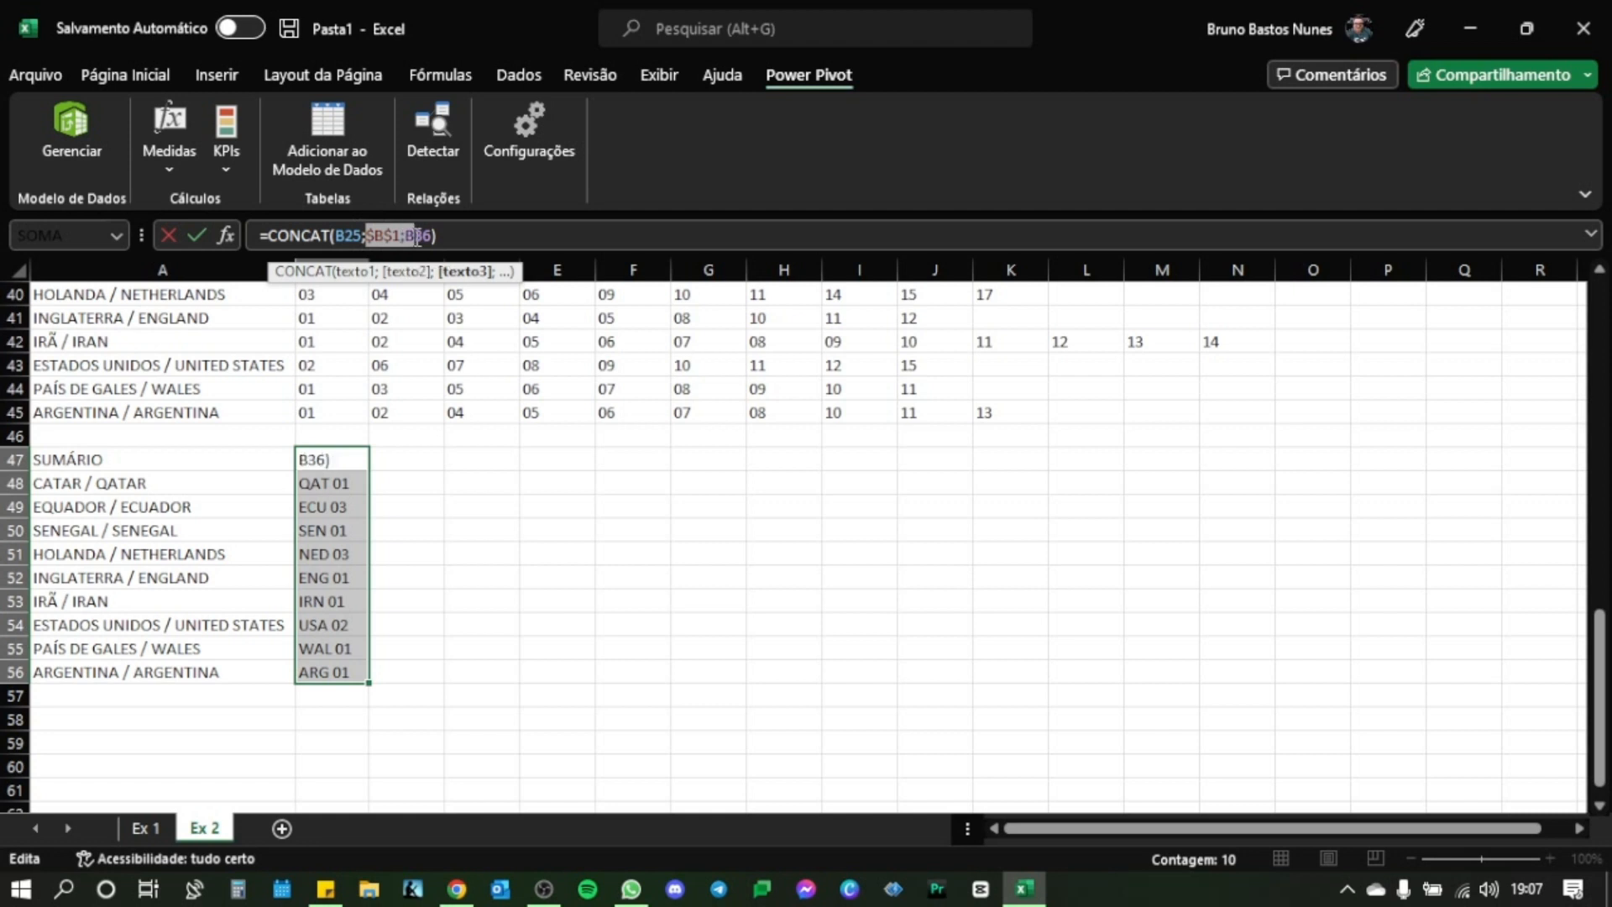
pyautogui.hotkey('ctrl', 'Return')
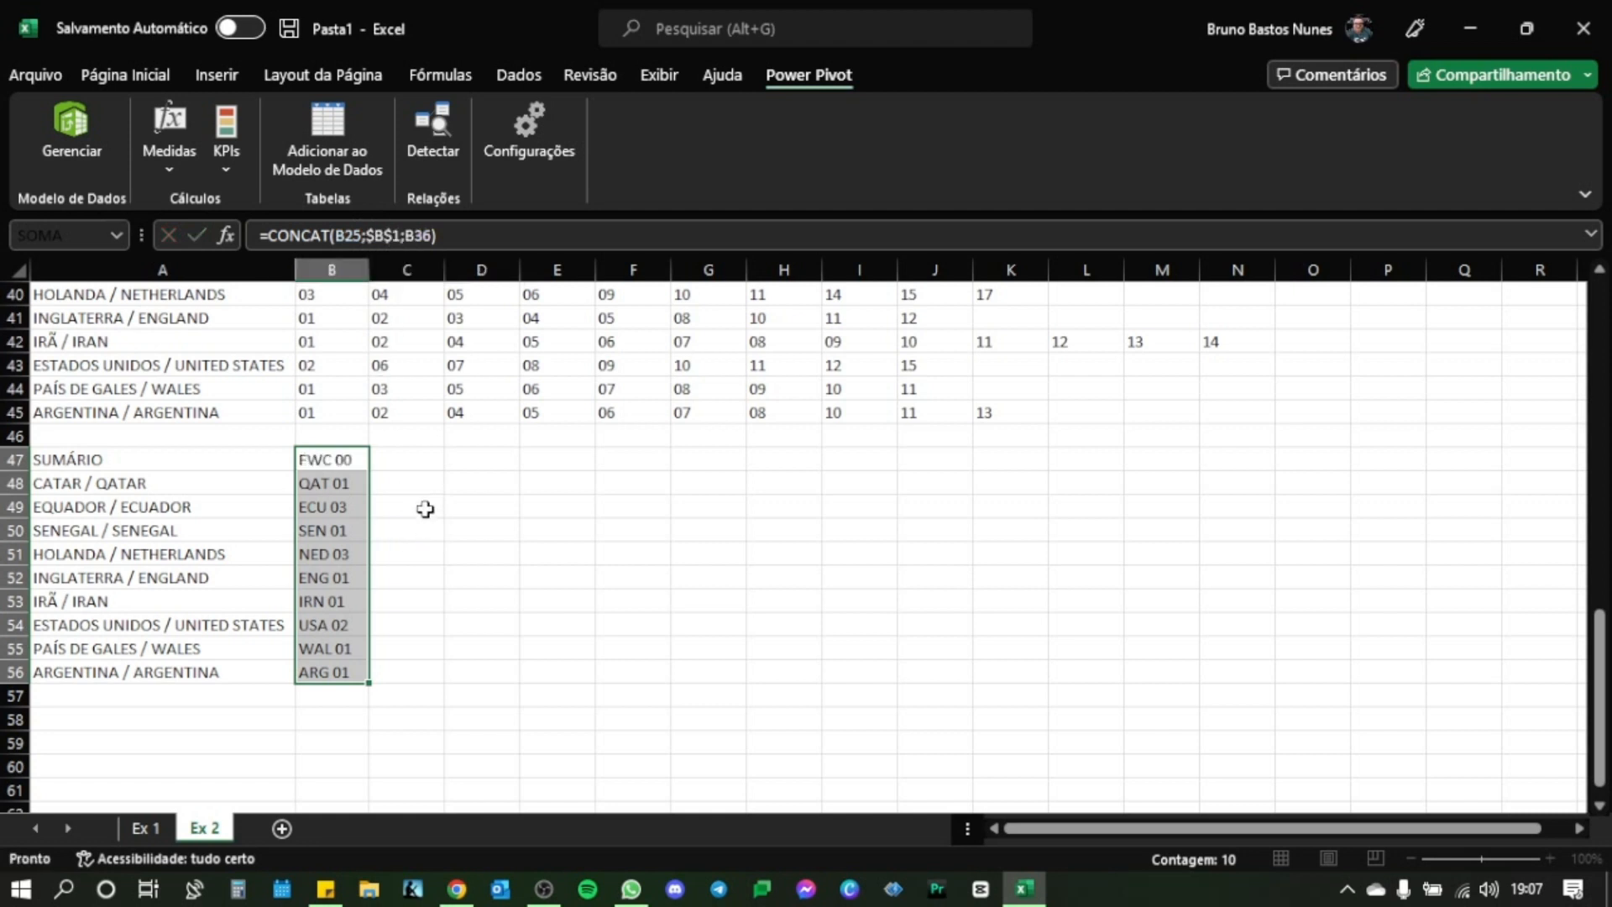
# Fill the CONCAT formulas from B47:B56 across to column N
pyautogui.click(410, 460)
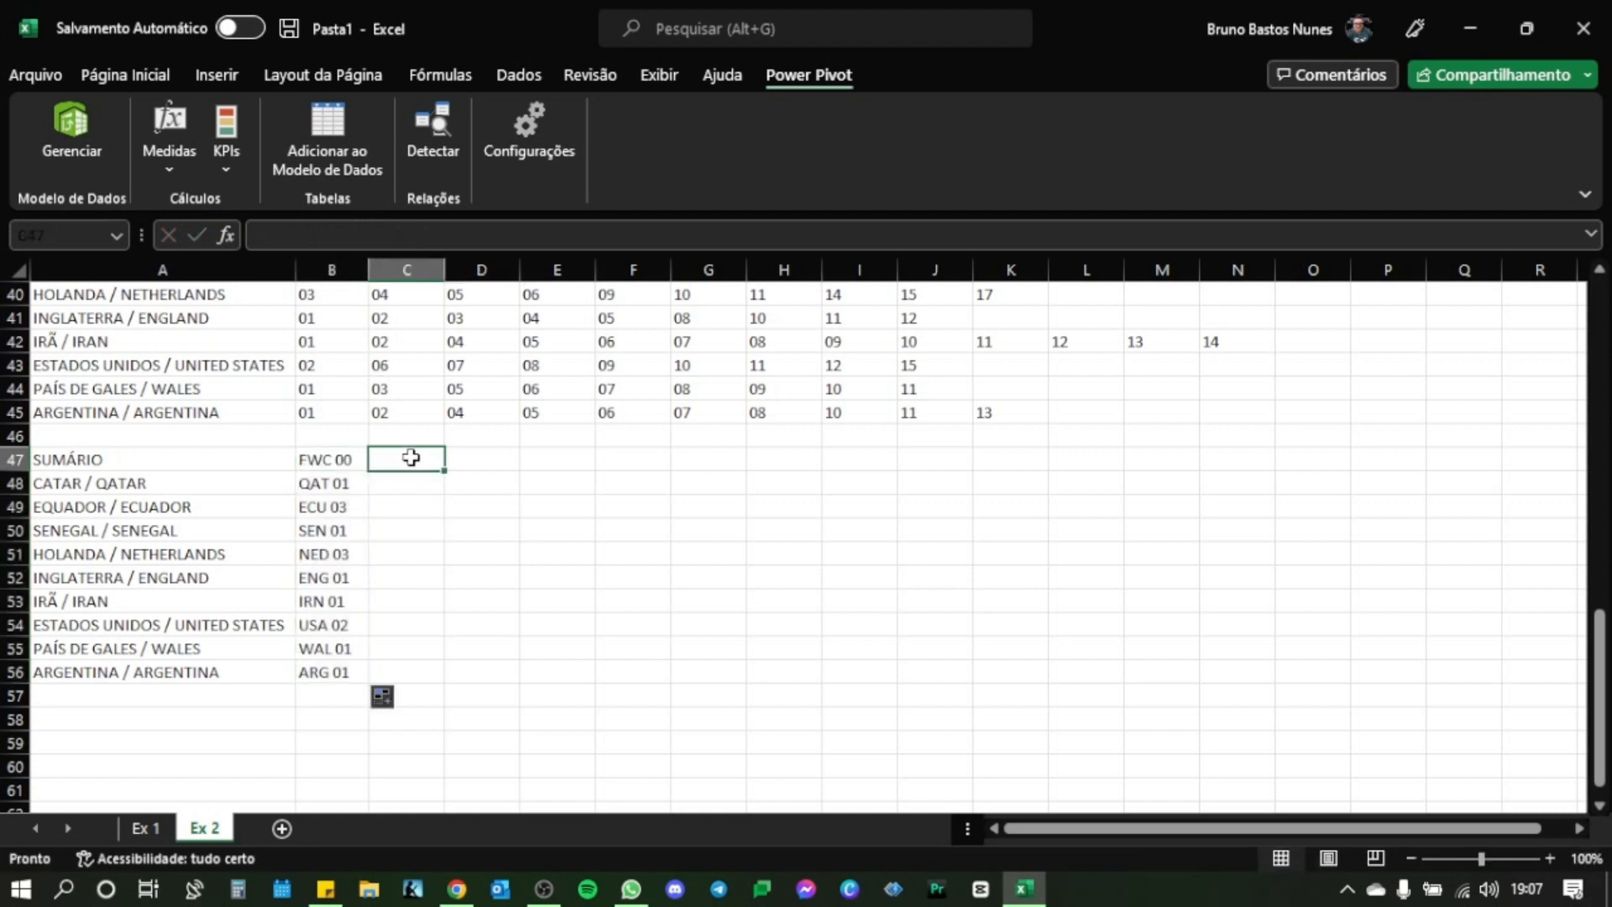
pyautogui.click(337, 462)
pyautogui.moveTo(357, 461); pyautogui.dragTo(1276, 620)
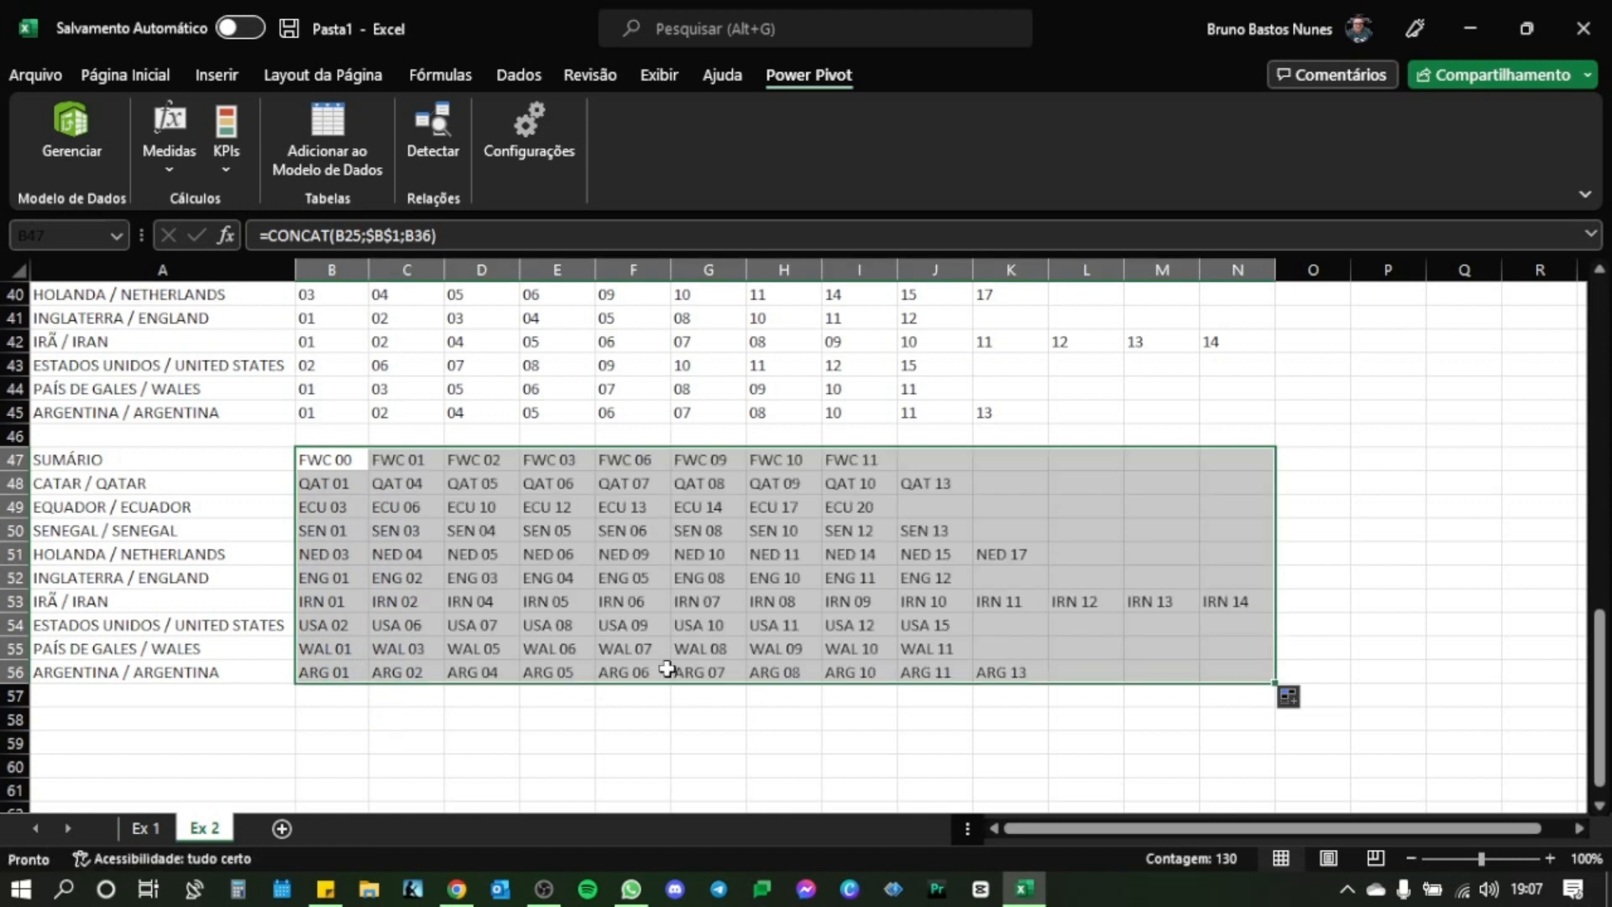
pyautogui.click(414, 741)
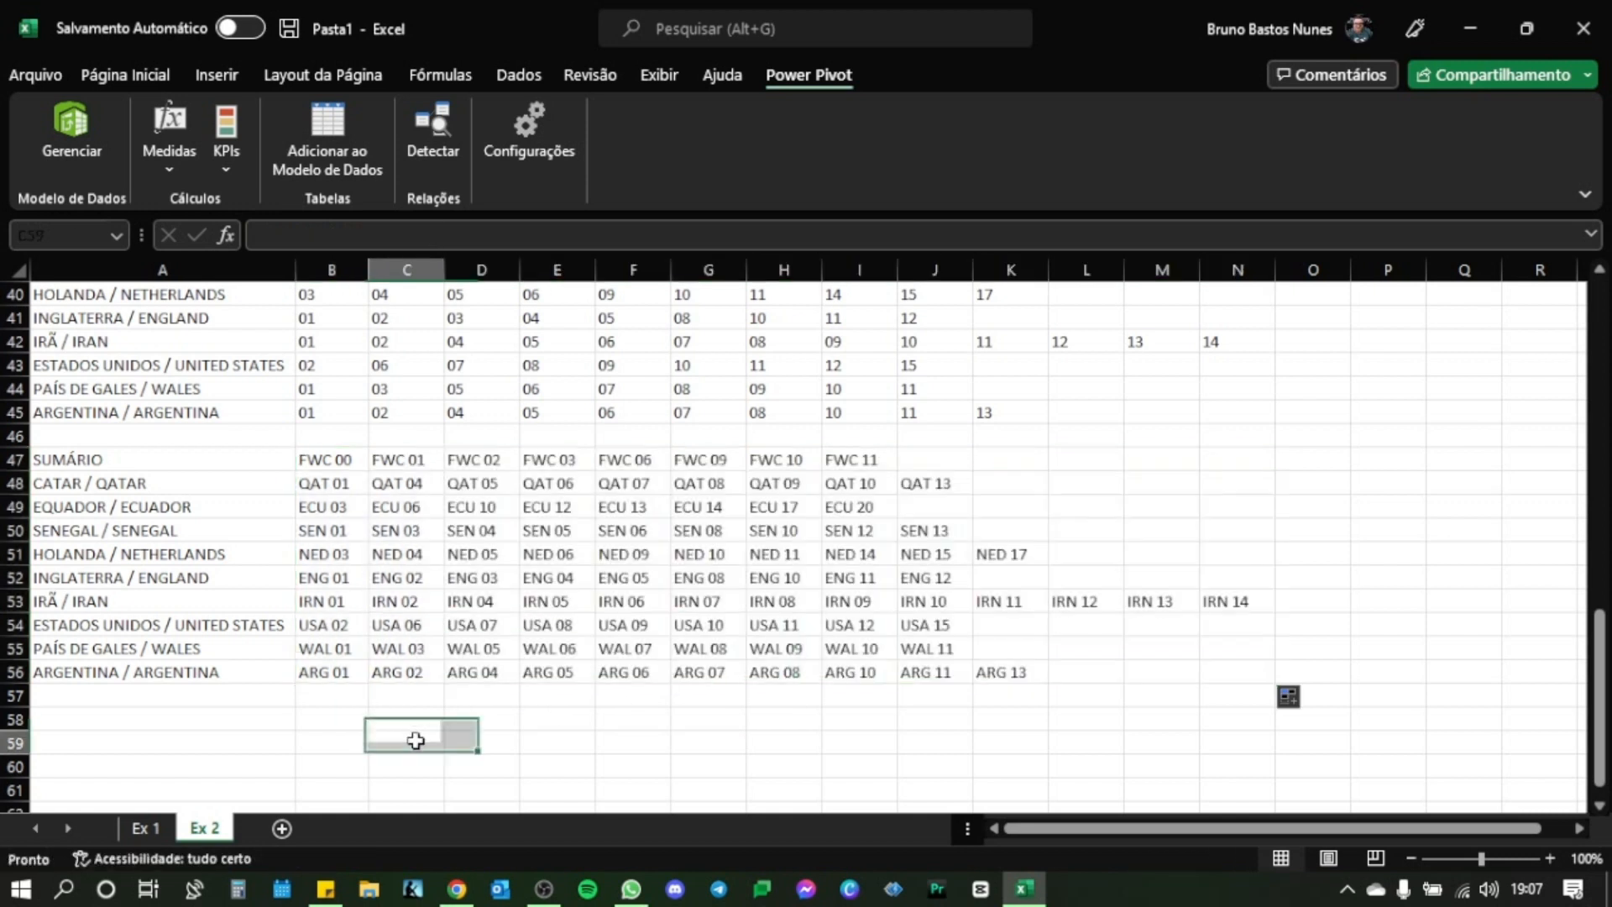
# Compare the rejoined codes in rows 47 to 56 with the original, space-free and extracted blocks above them
pyautogui.click(326, 460)
pyautogui.scroll(12, 334, 519)
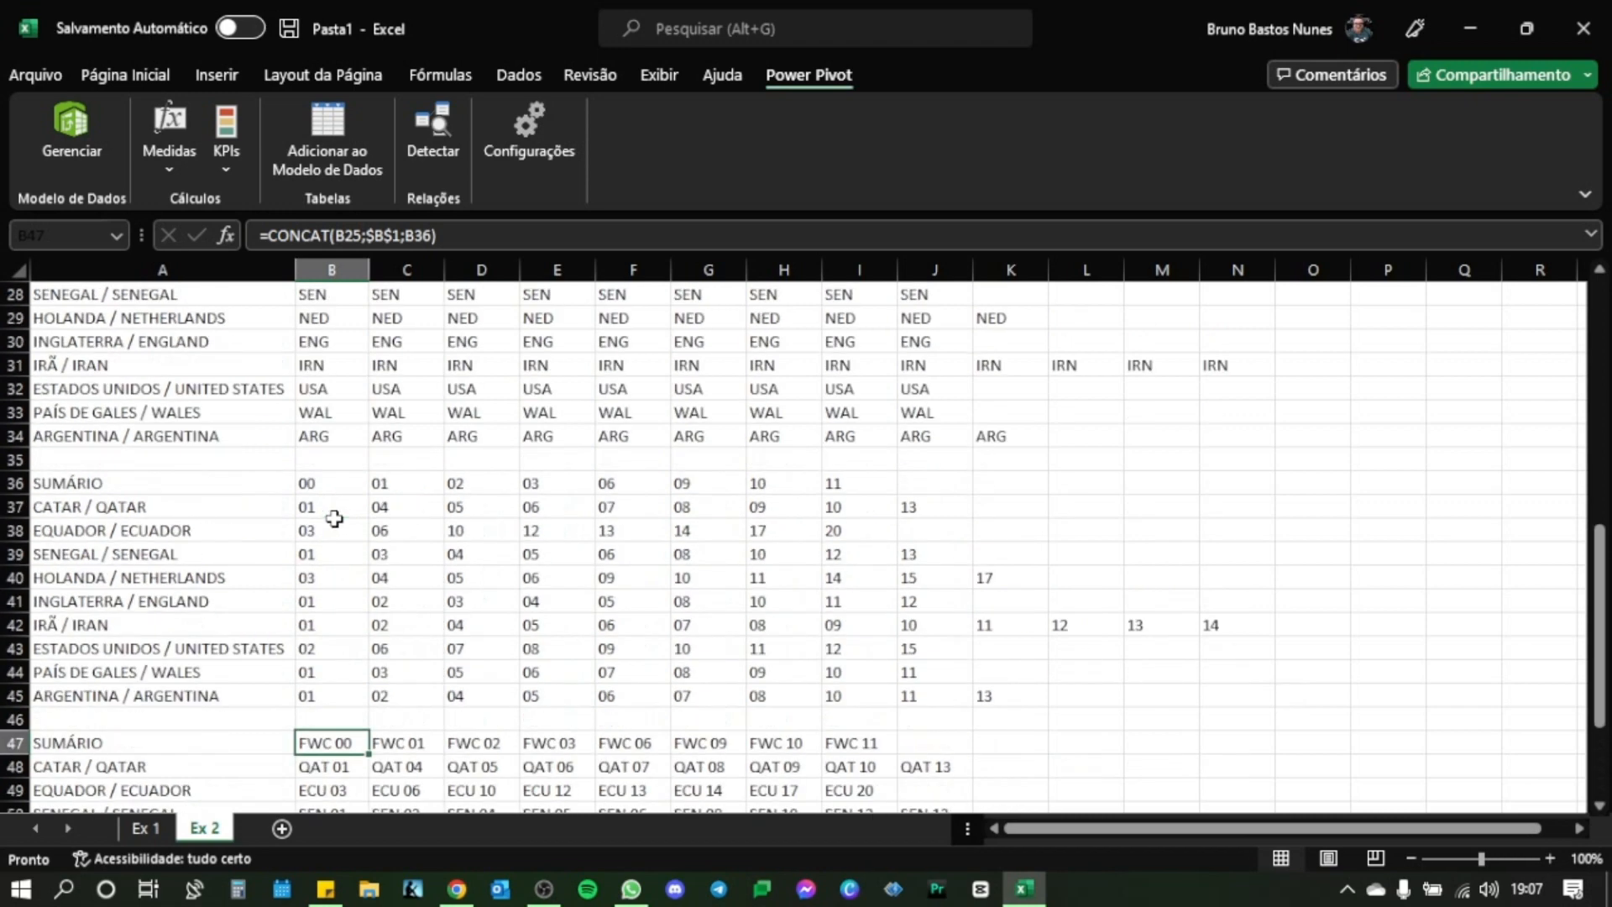
pyautogui.scroll(1, 334, 518)
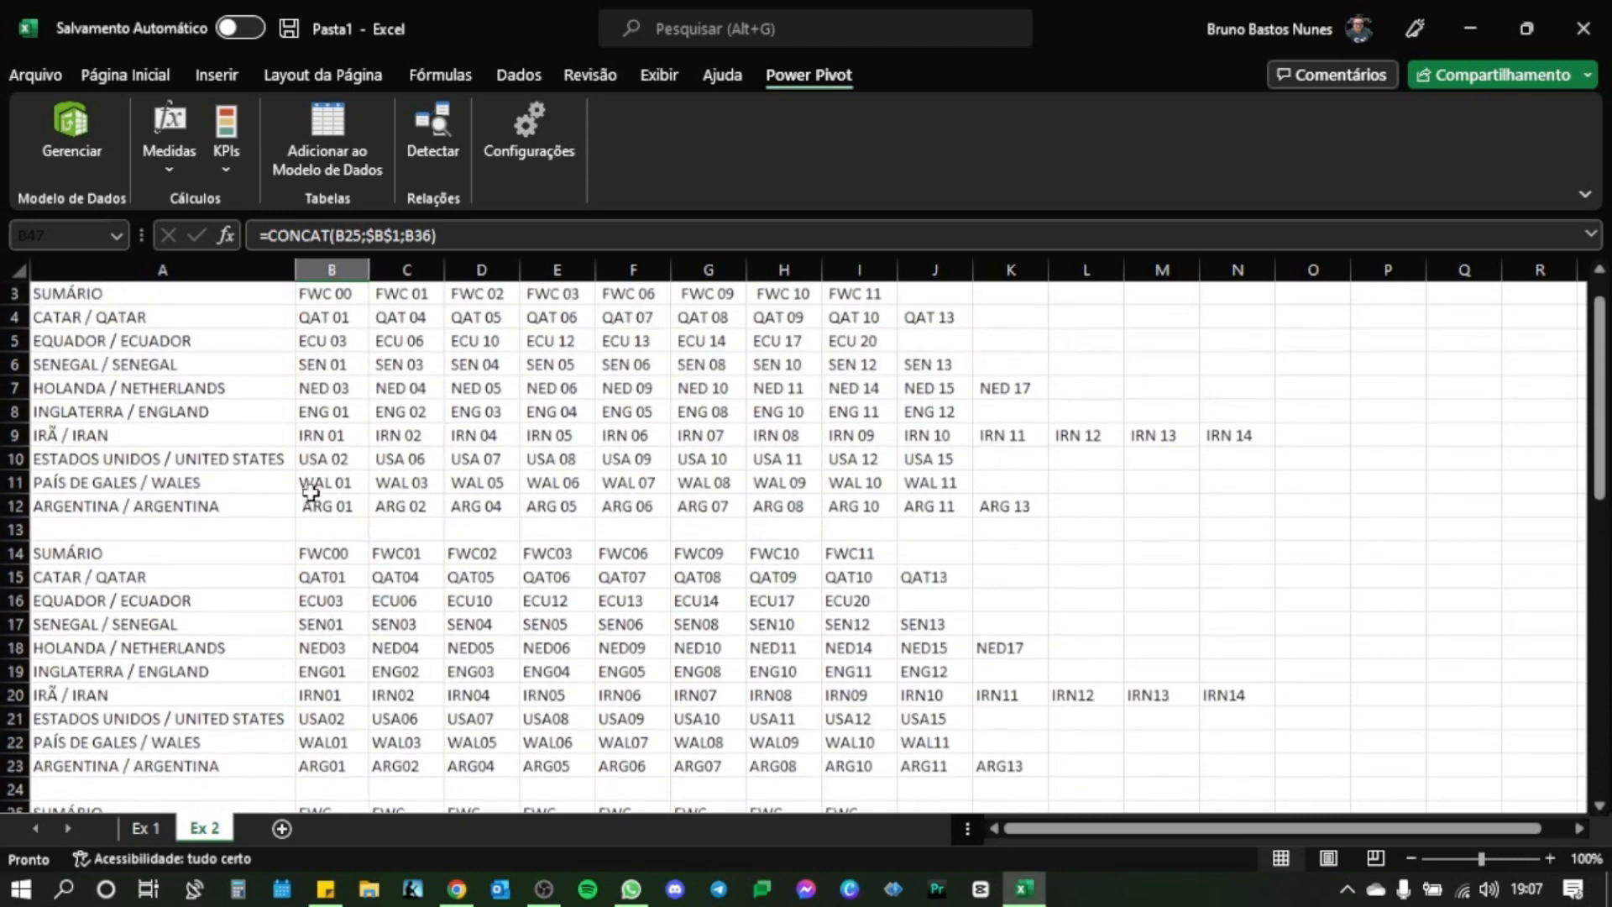
pyautogui.click(312, 506)
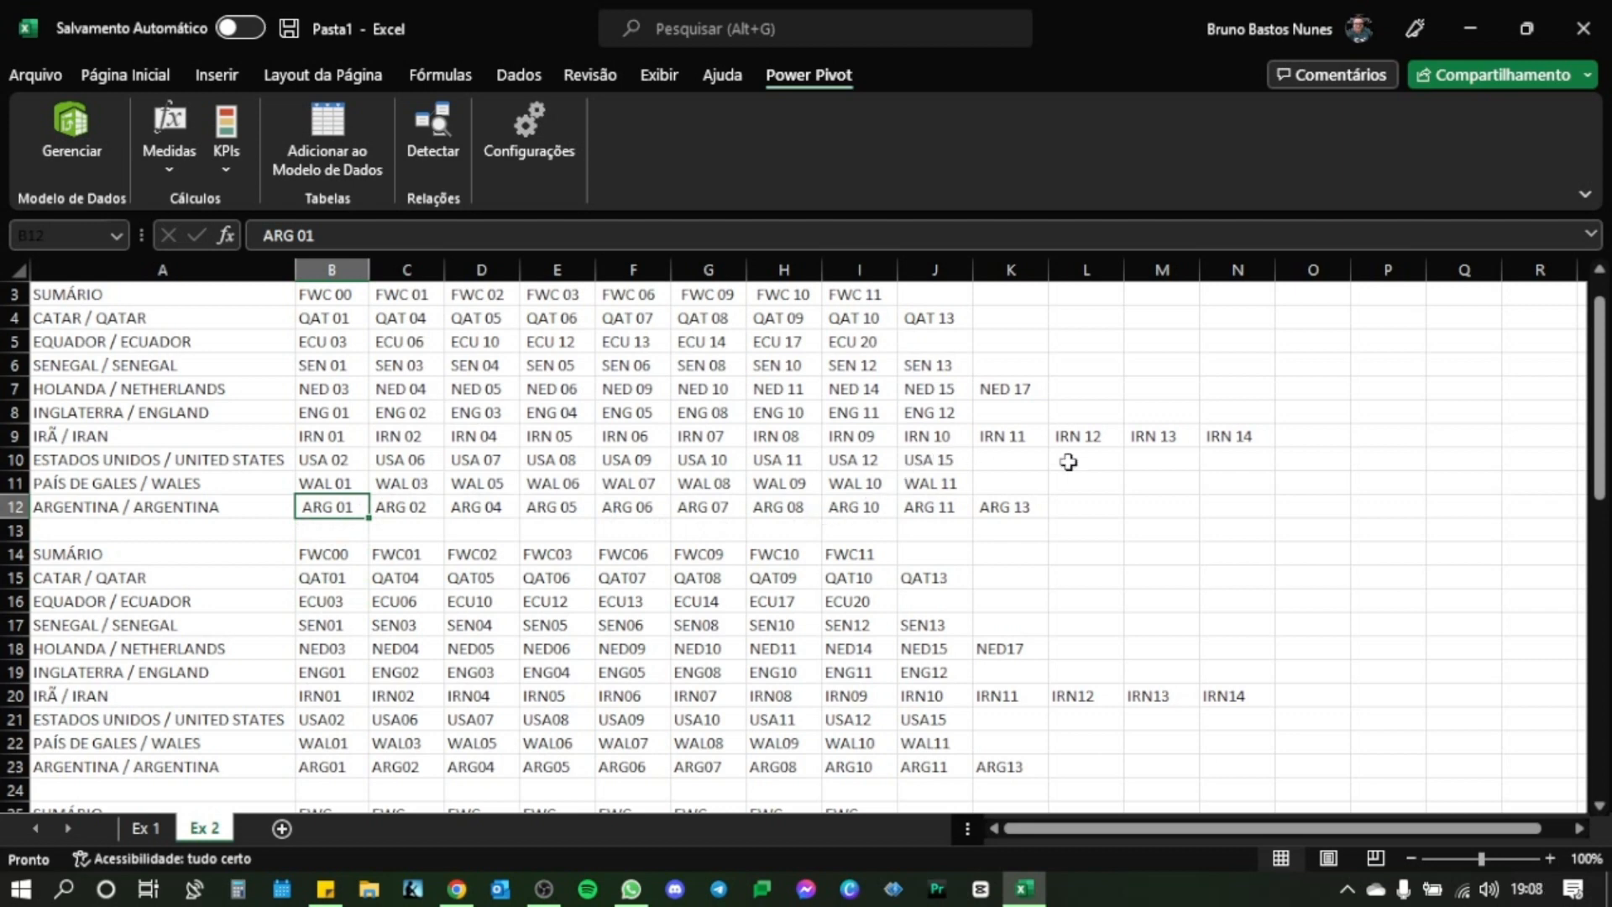
pyautogui.scroll(-13, 819, 487)
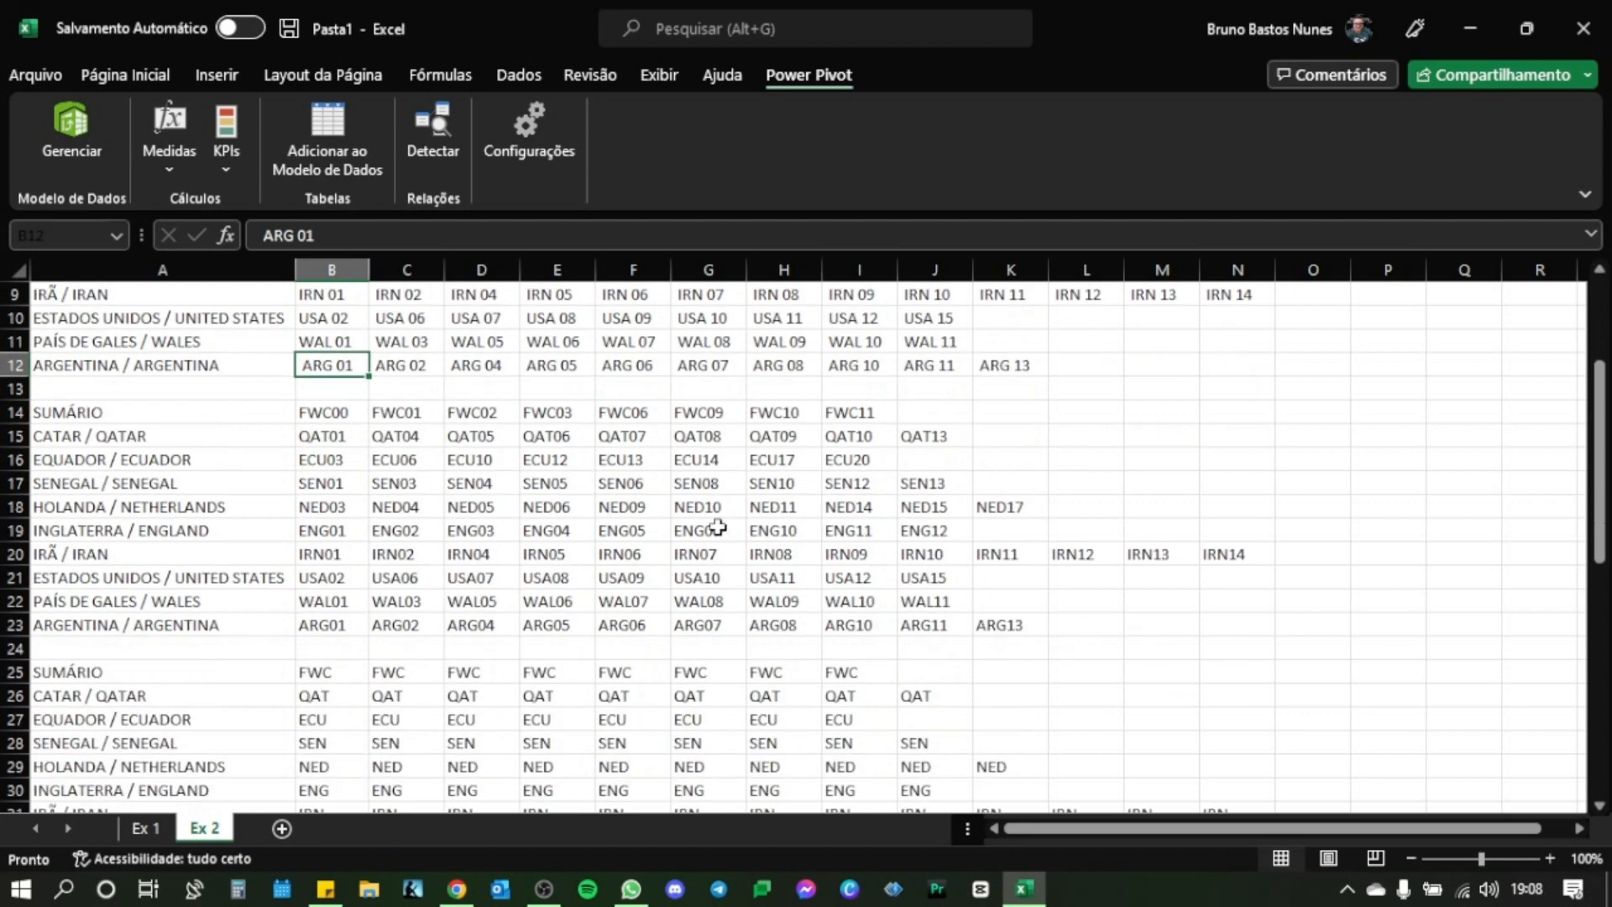
pyautogui.scroll(-1, 669, 609)
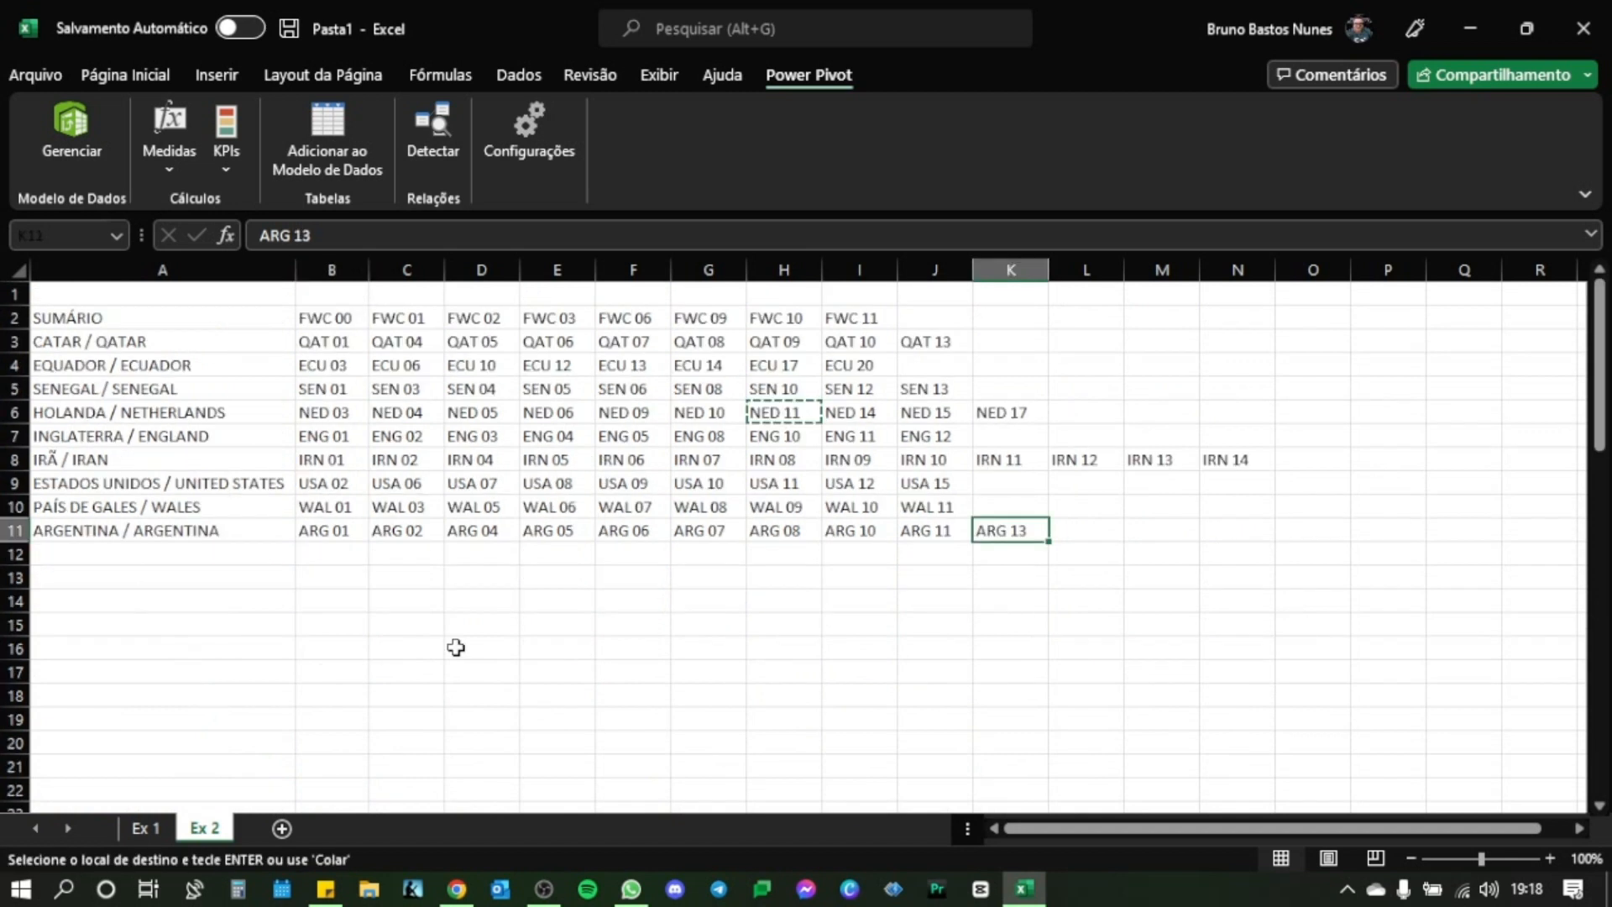
# Add a new worksheet after Ex 2
pyautogui.click(456, 648)
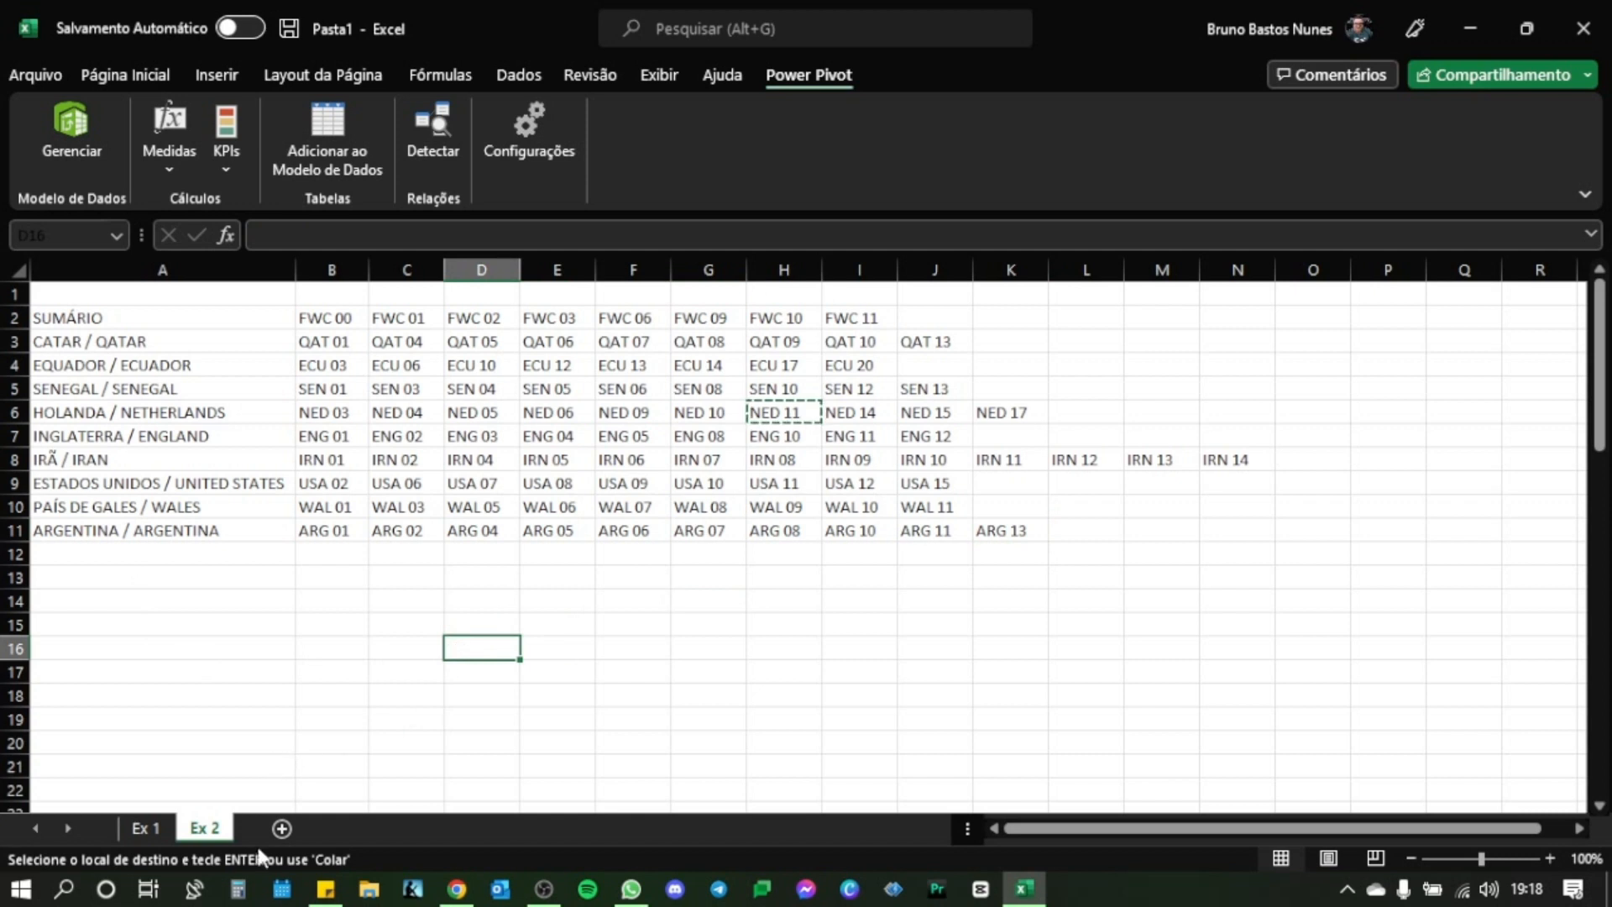
pyautogui.click(282, 828)
pyautogui.click(245, 342)
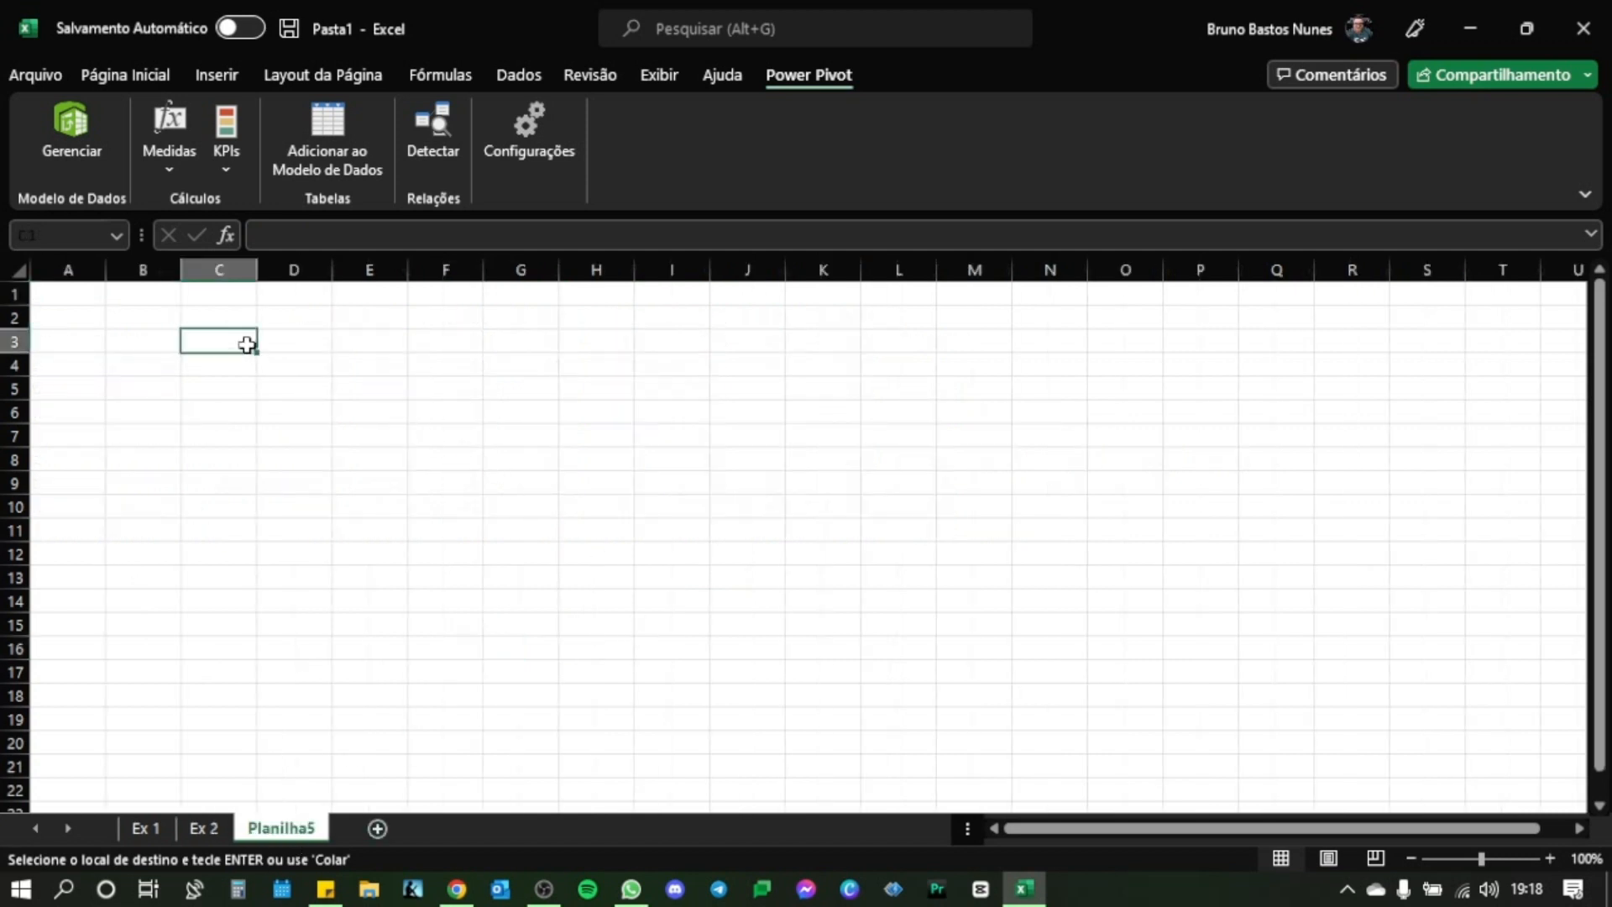
# Enter a sample phone number in B3 with parenthesised area code, space and hyphen, and autofit column B
pyautogui.click(135, 338)
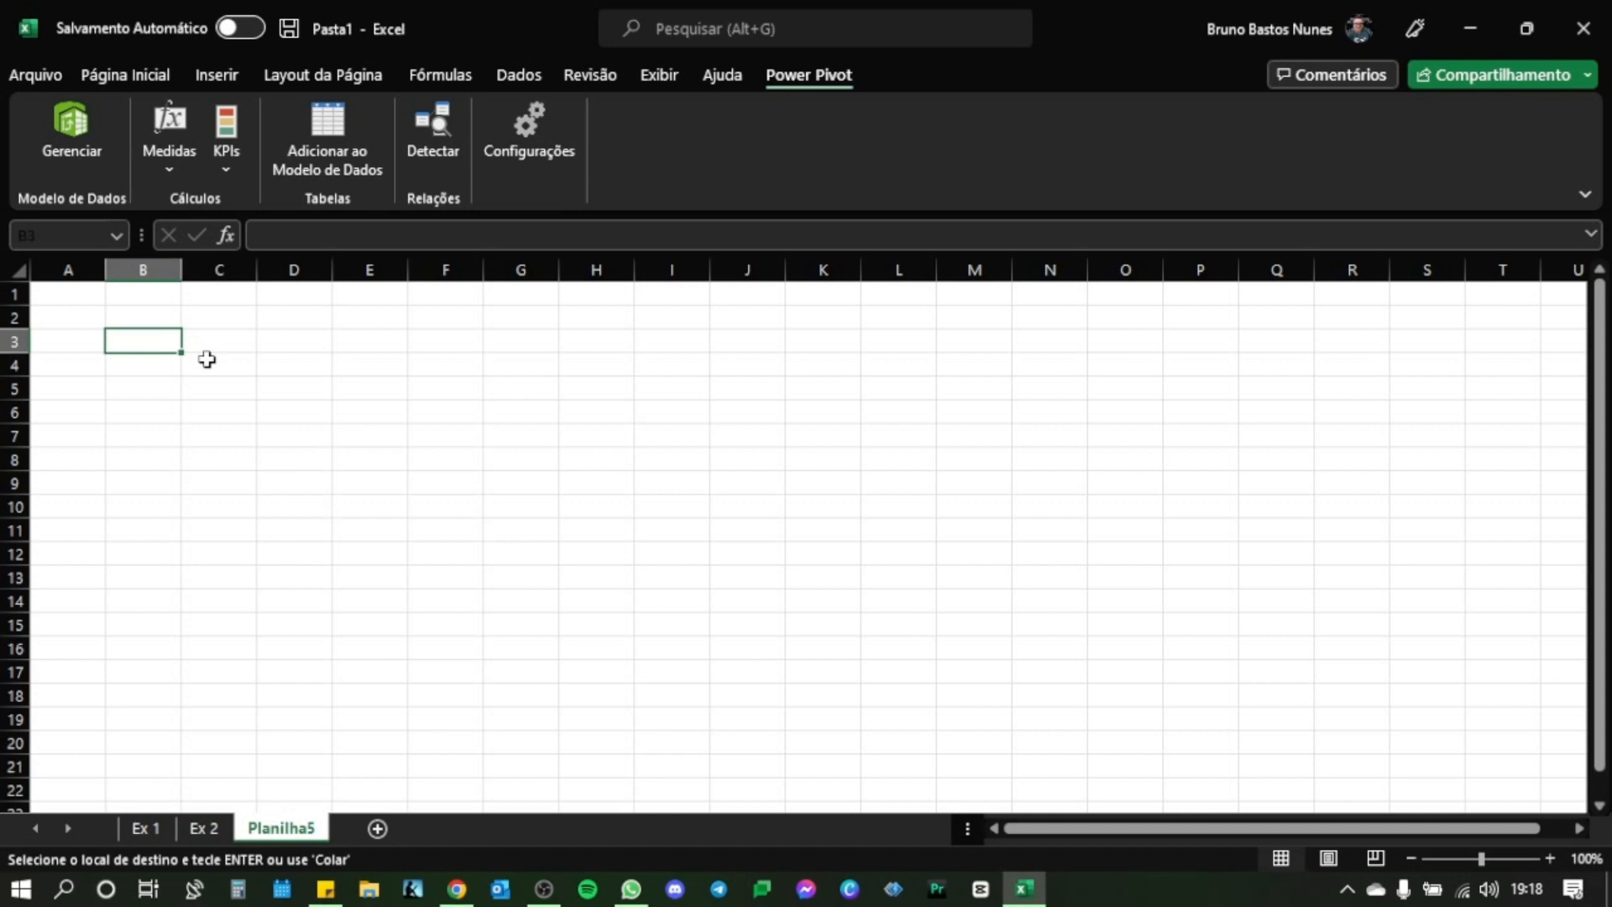
pyautogui.write('(21)')
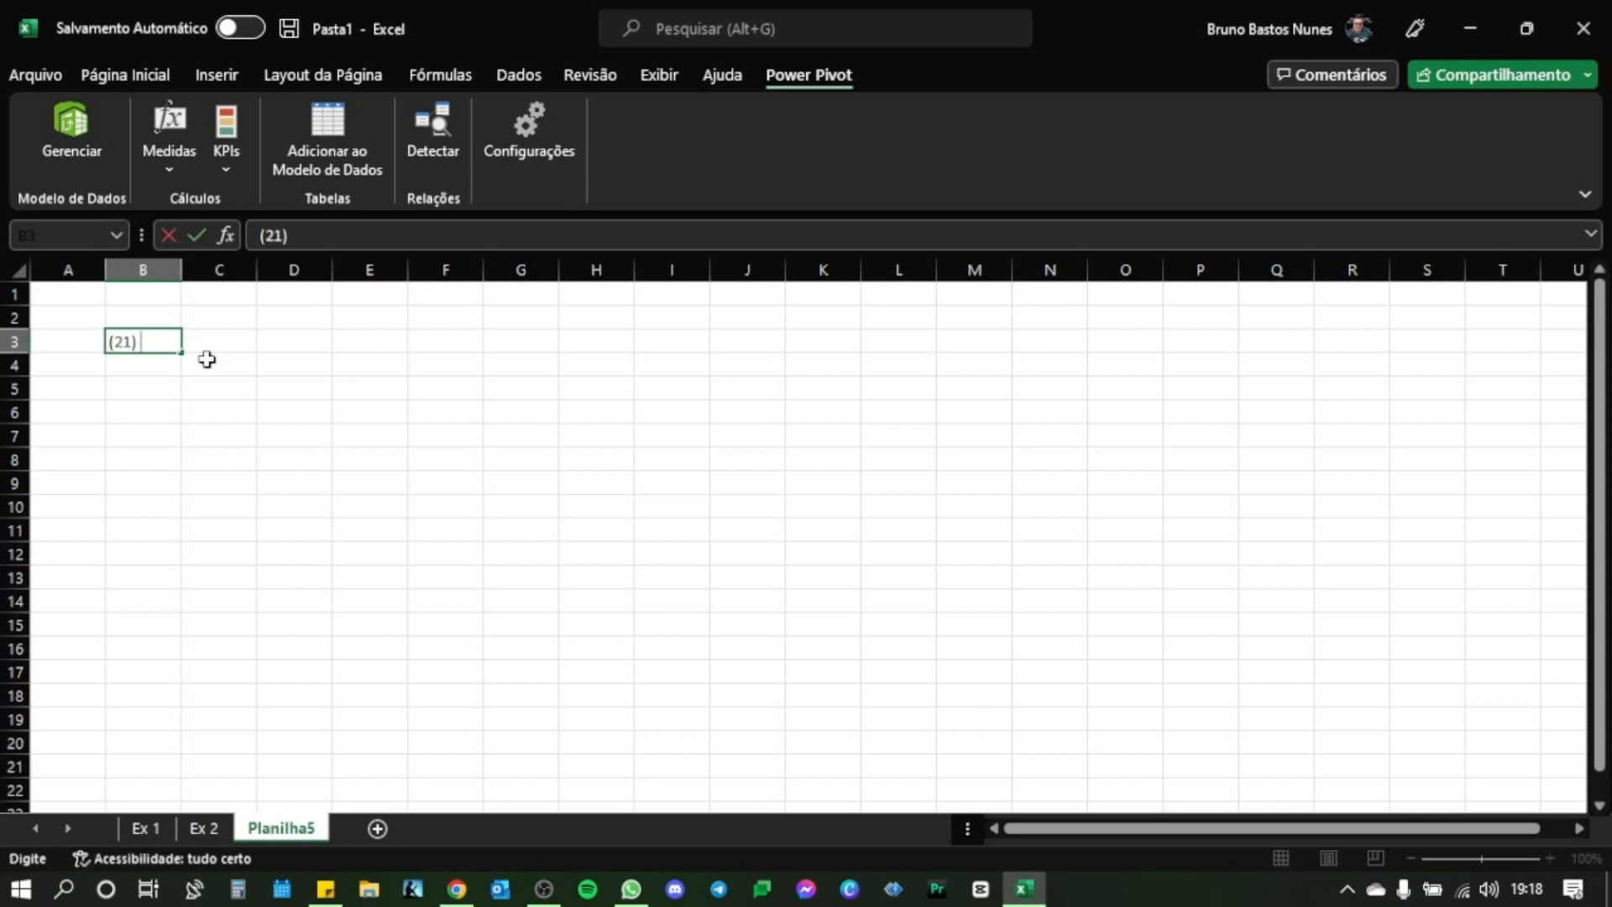
pyautogui.write(' 99999-0000')
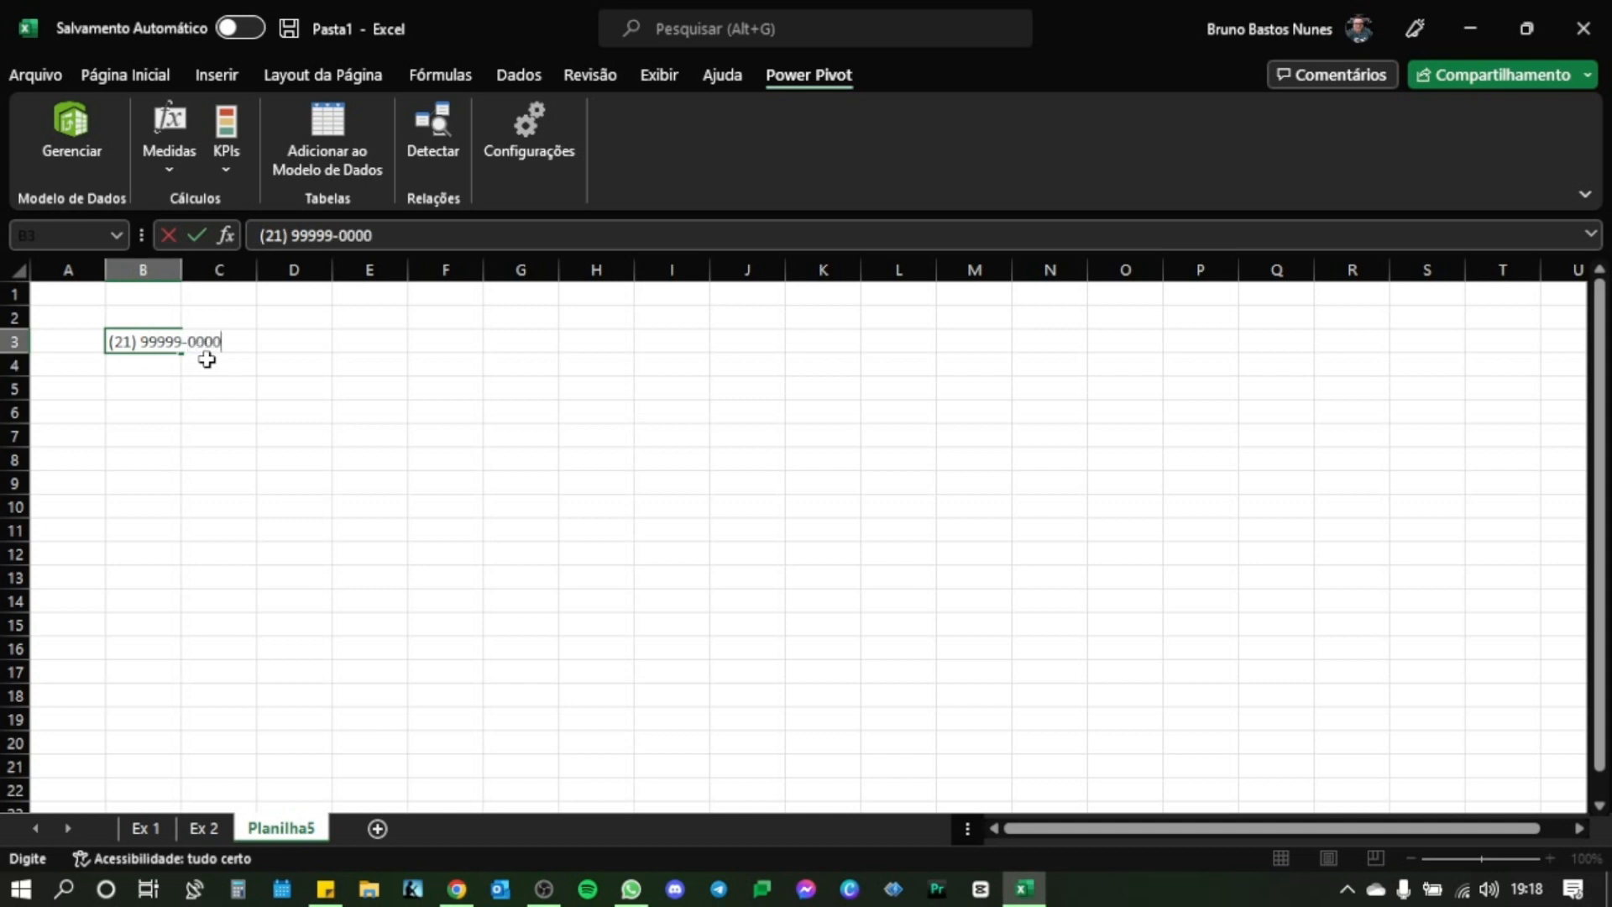
pyautogui.press('Return')
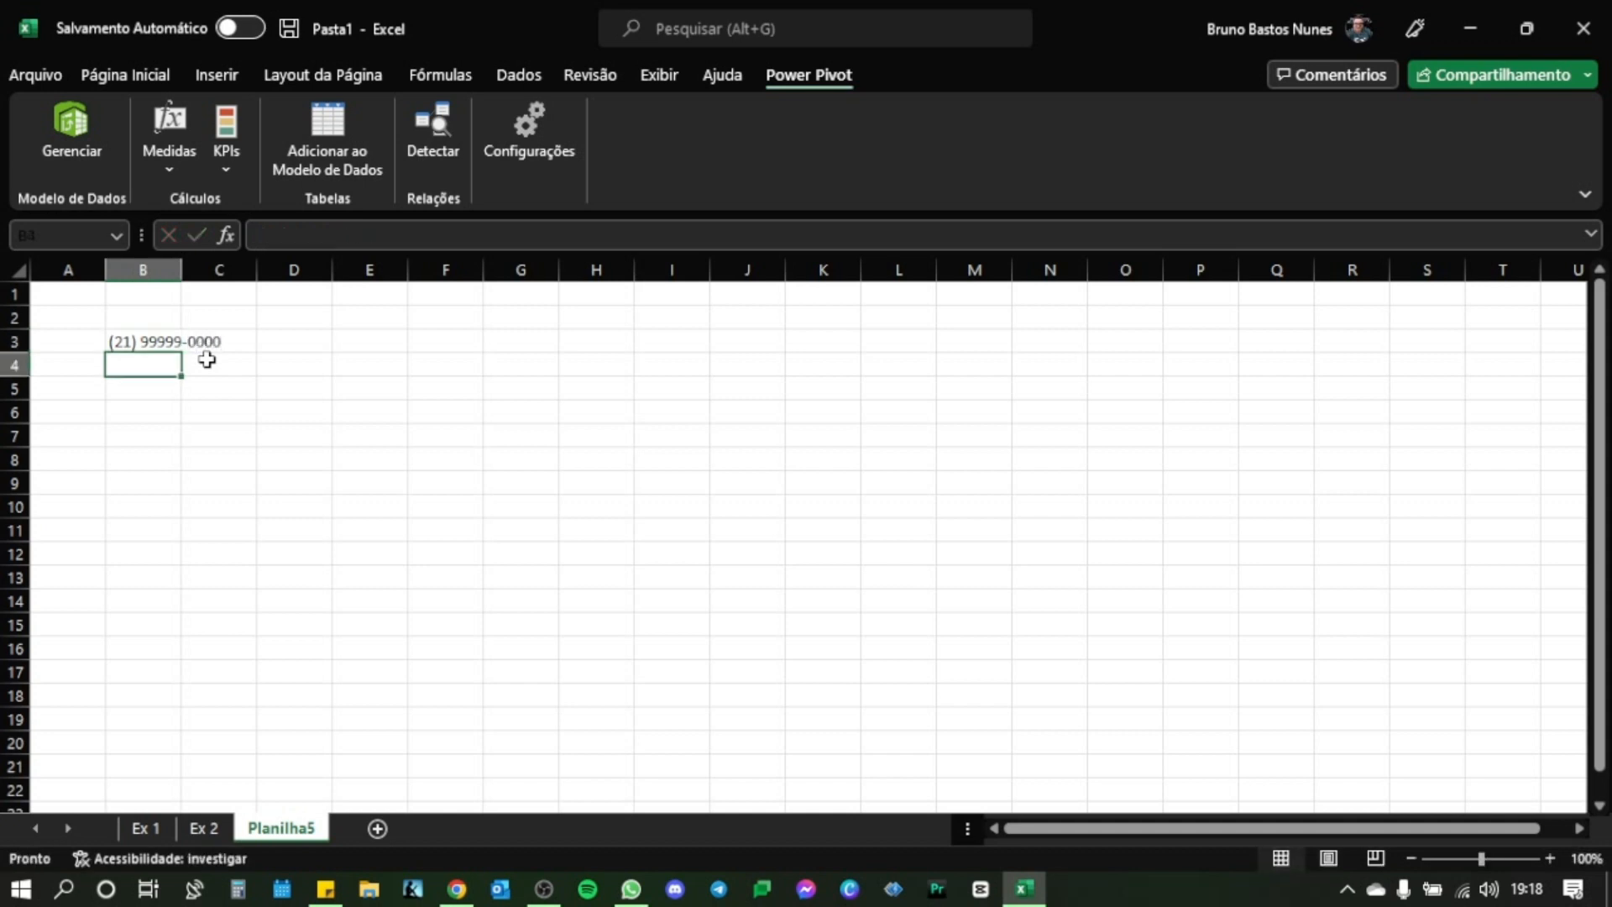
pyautogui.doubleClick(182, 270)
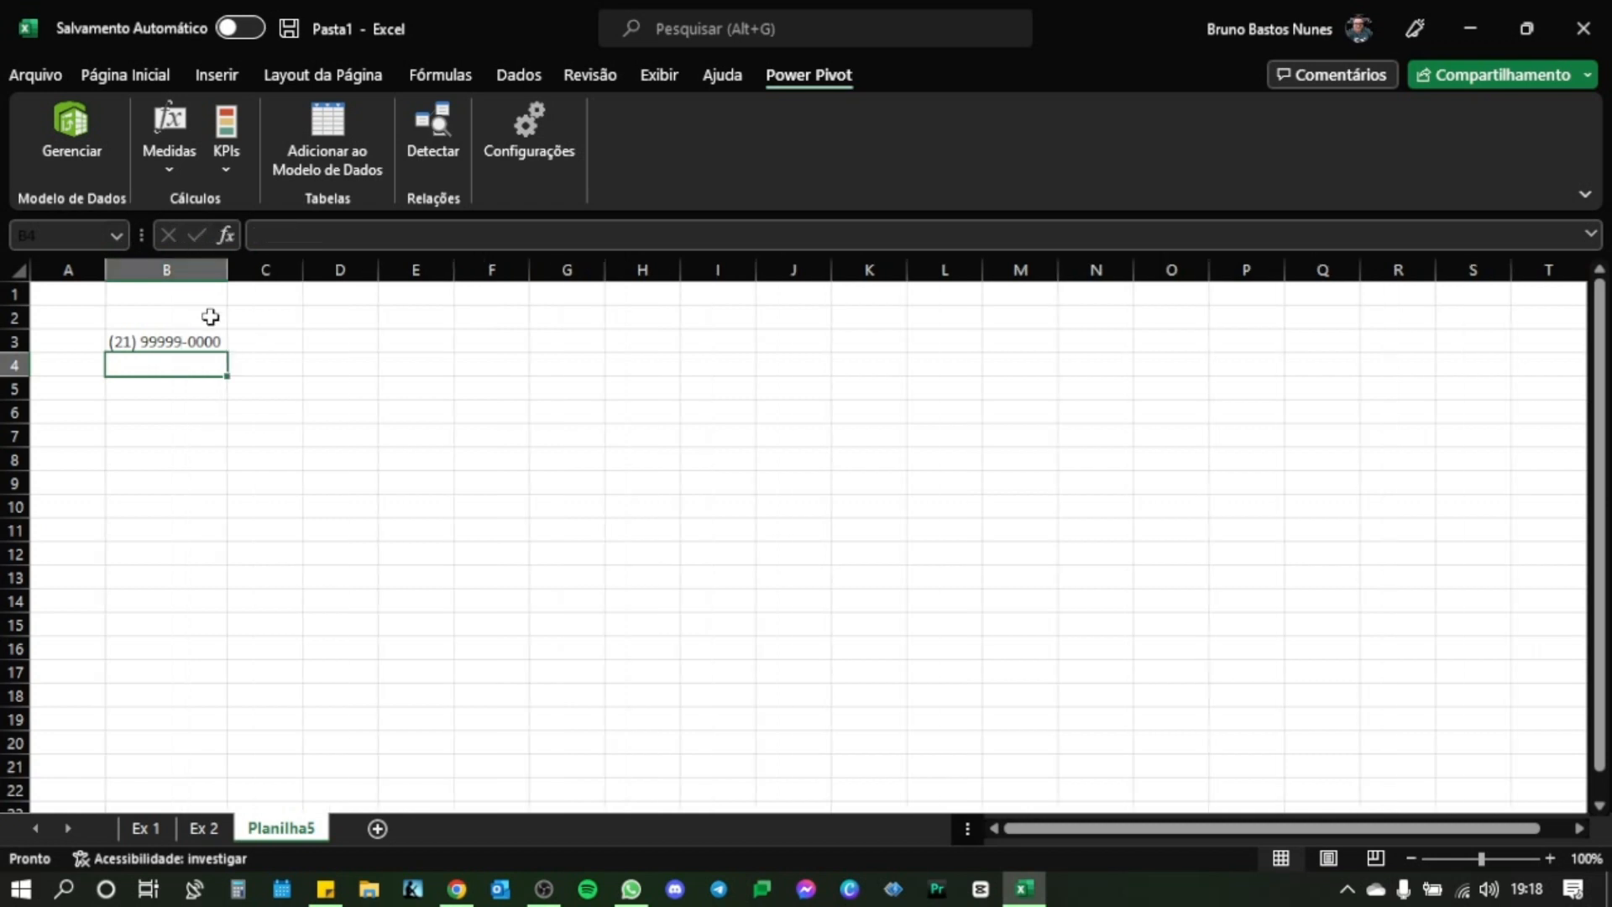
# Enter the same sample phone number in B4 without parentheses, keeping the space after the area code and the hyphen
pyautogui.click(290, 341)
pyautogui.click(198, 360)
pyautogui.write('21')
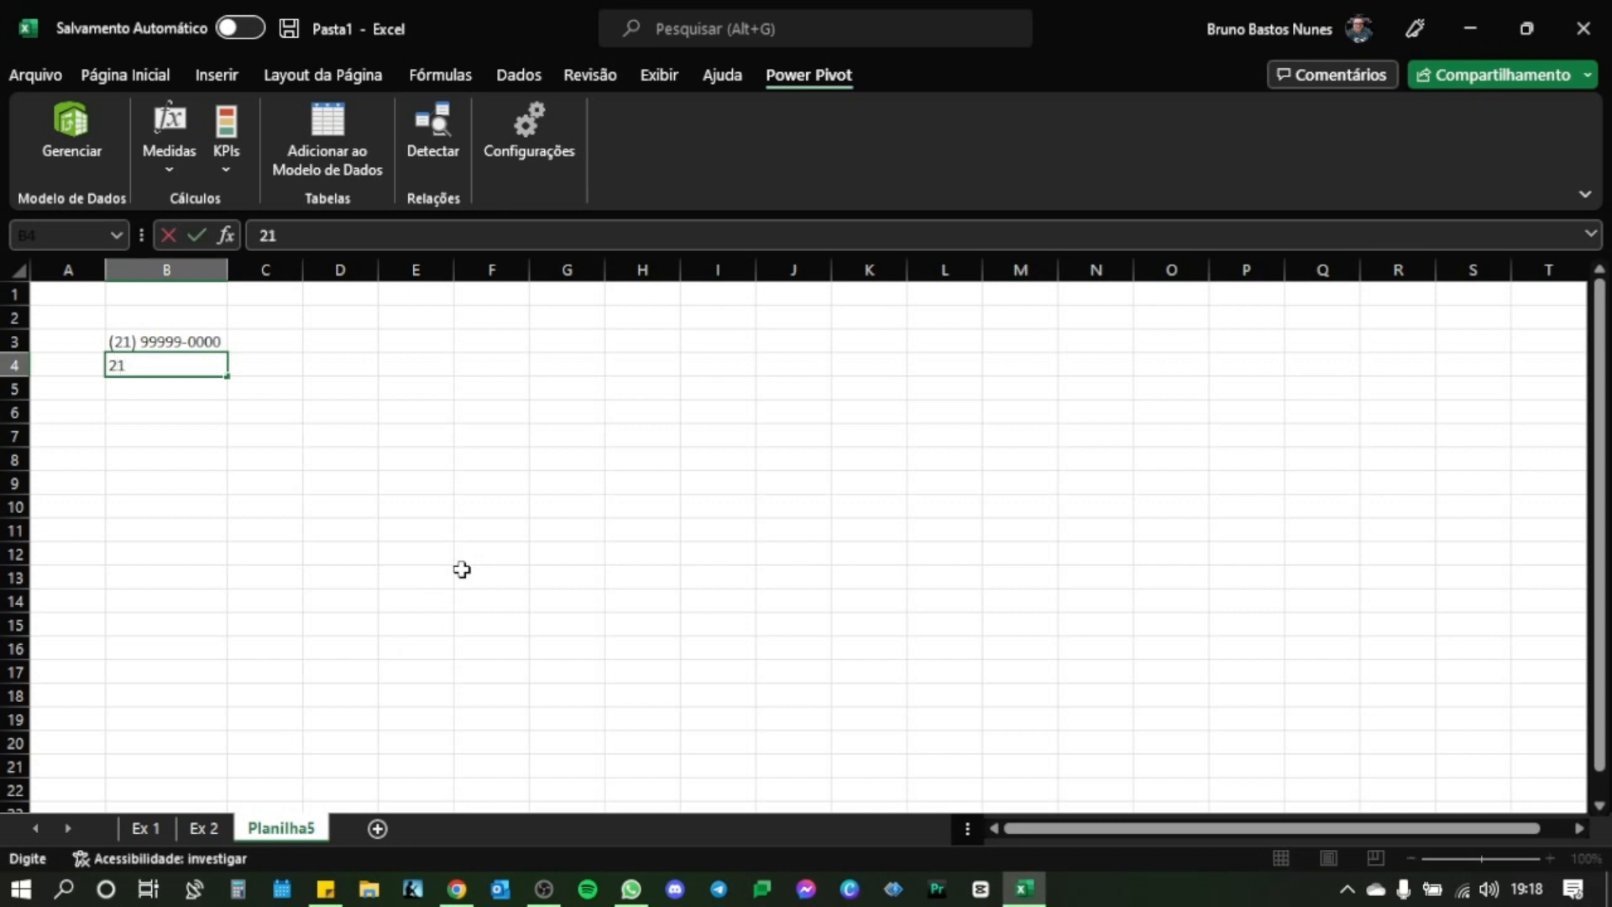
pyautogui.write(' 99999-0000')
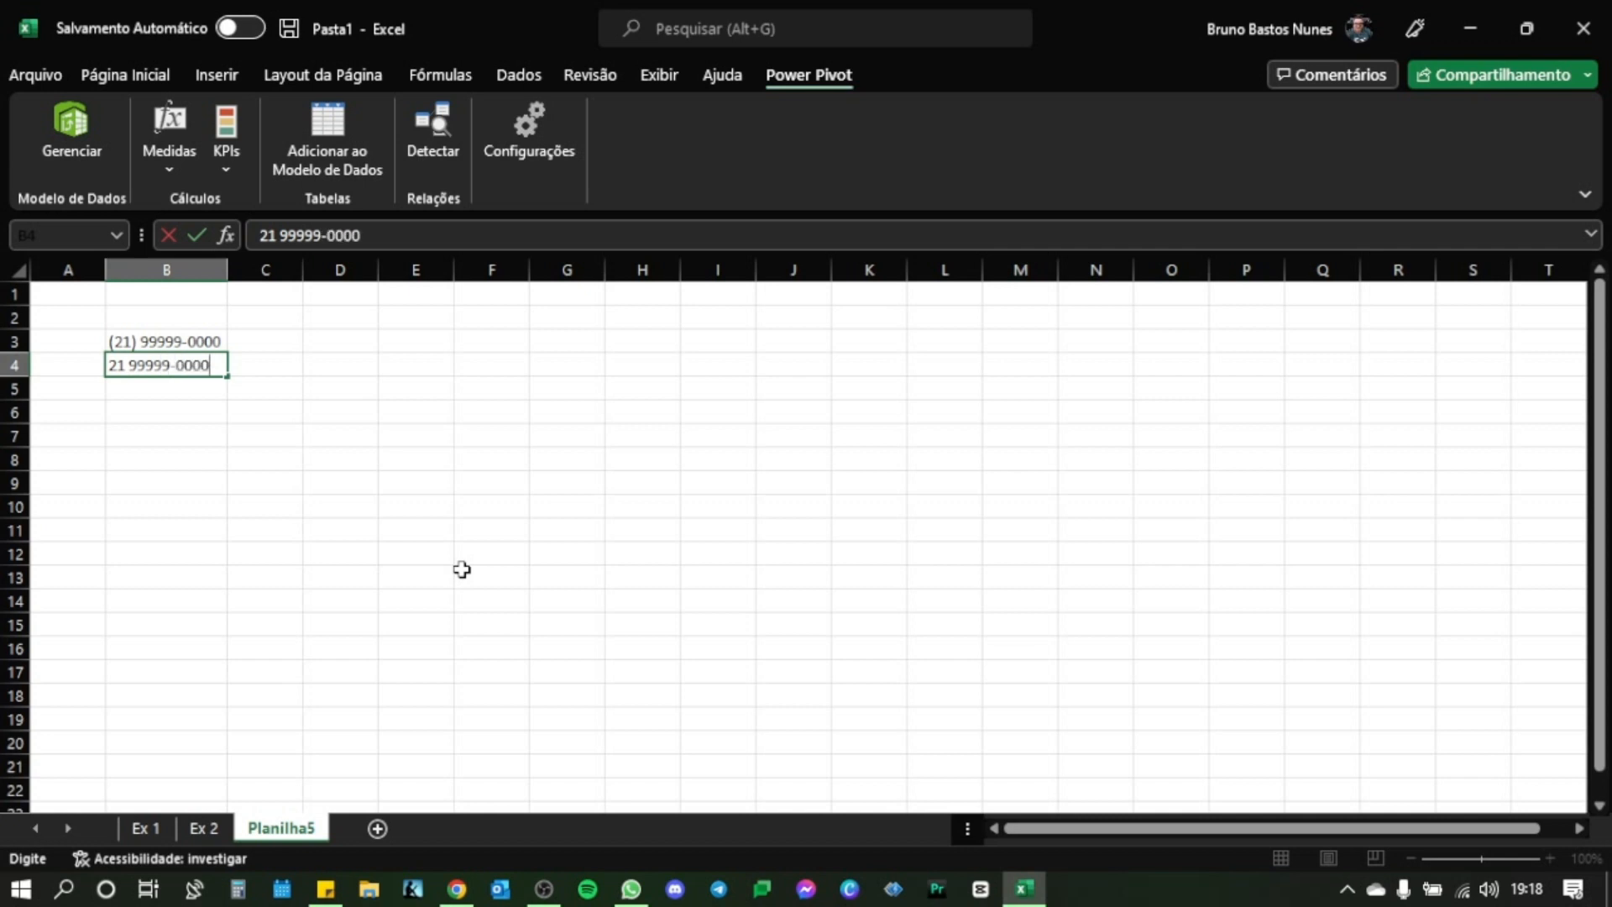
pyautogui.press('Return')
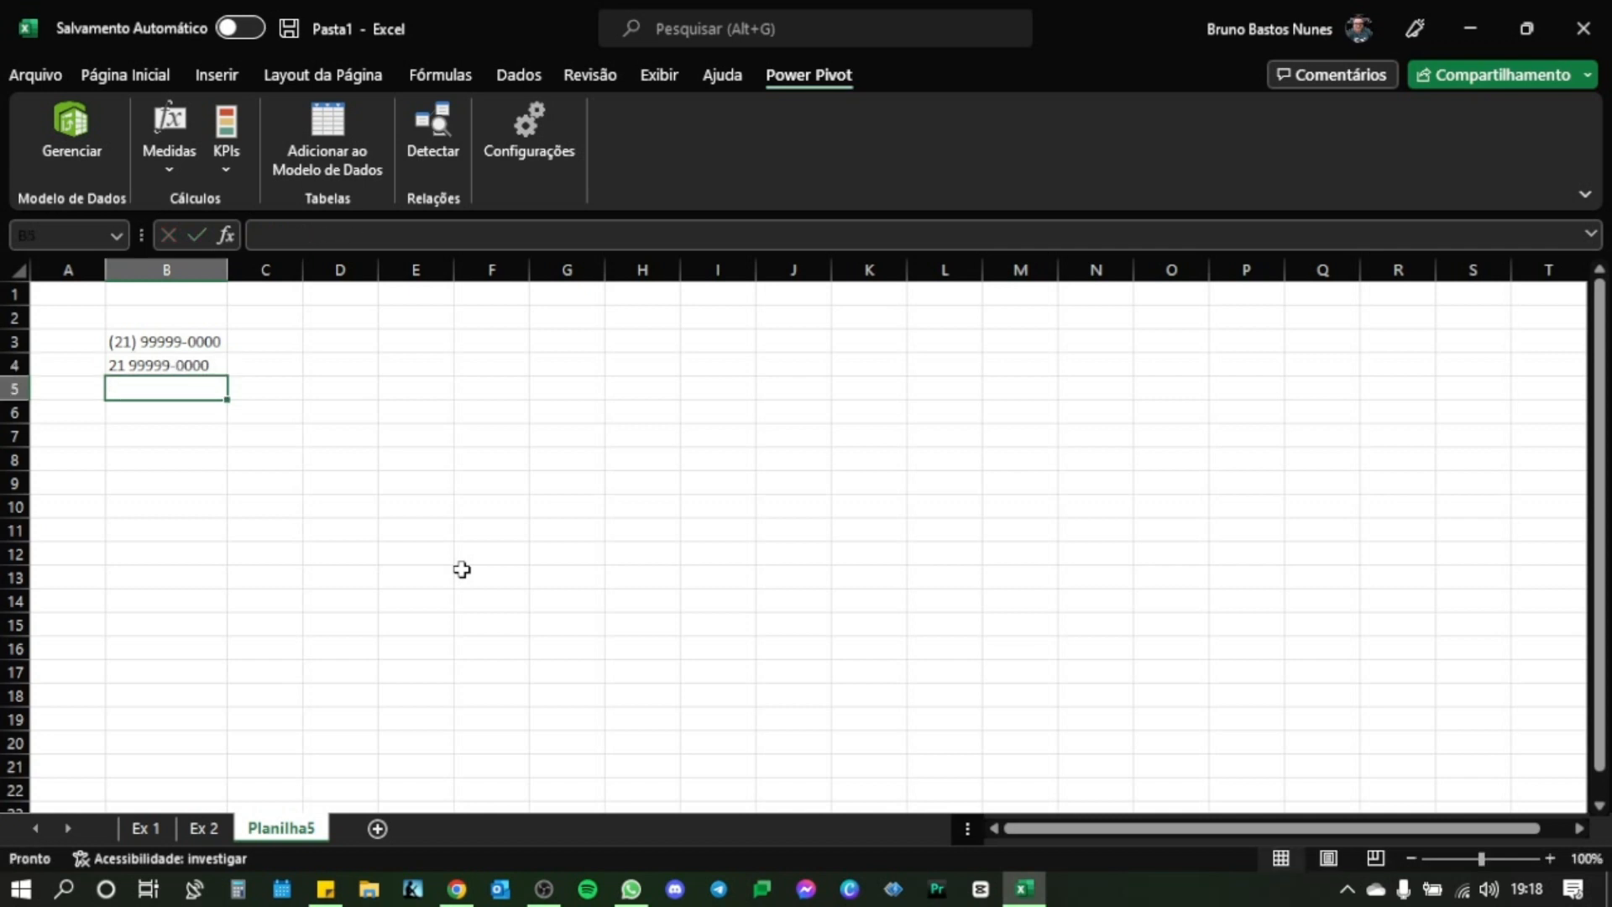
# Enter the sample phone number in B5 with a parenthesised area code, no space, and a hyphen
pyautogui.write('(')
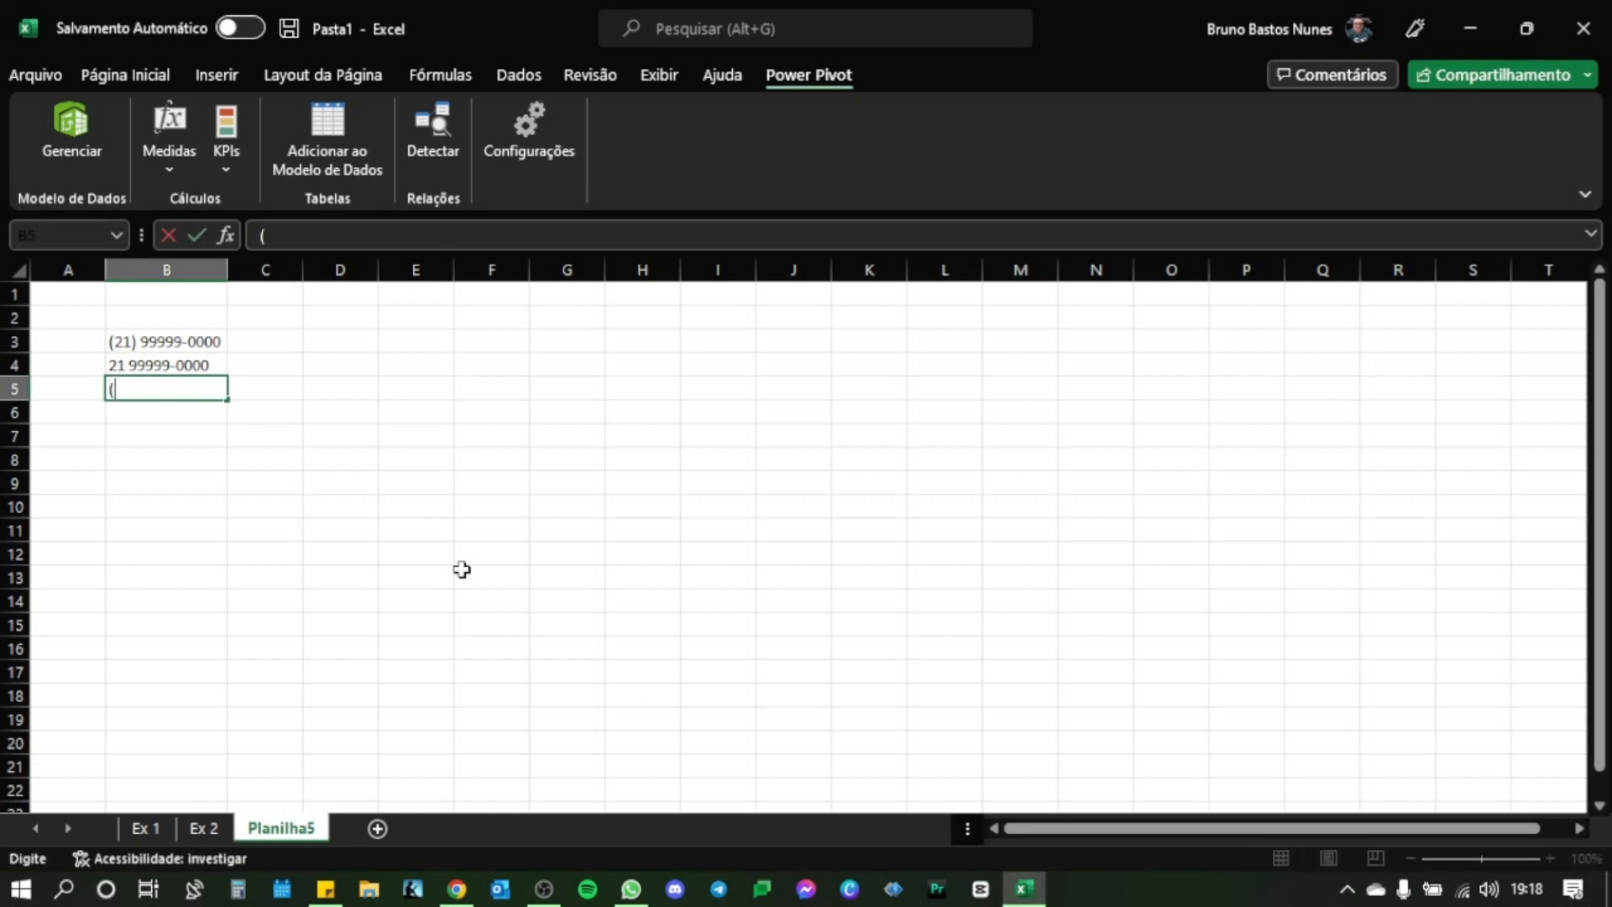
pyautogui.write('21)')
pyautogui.write('9999 9')
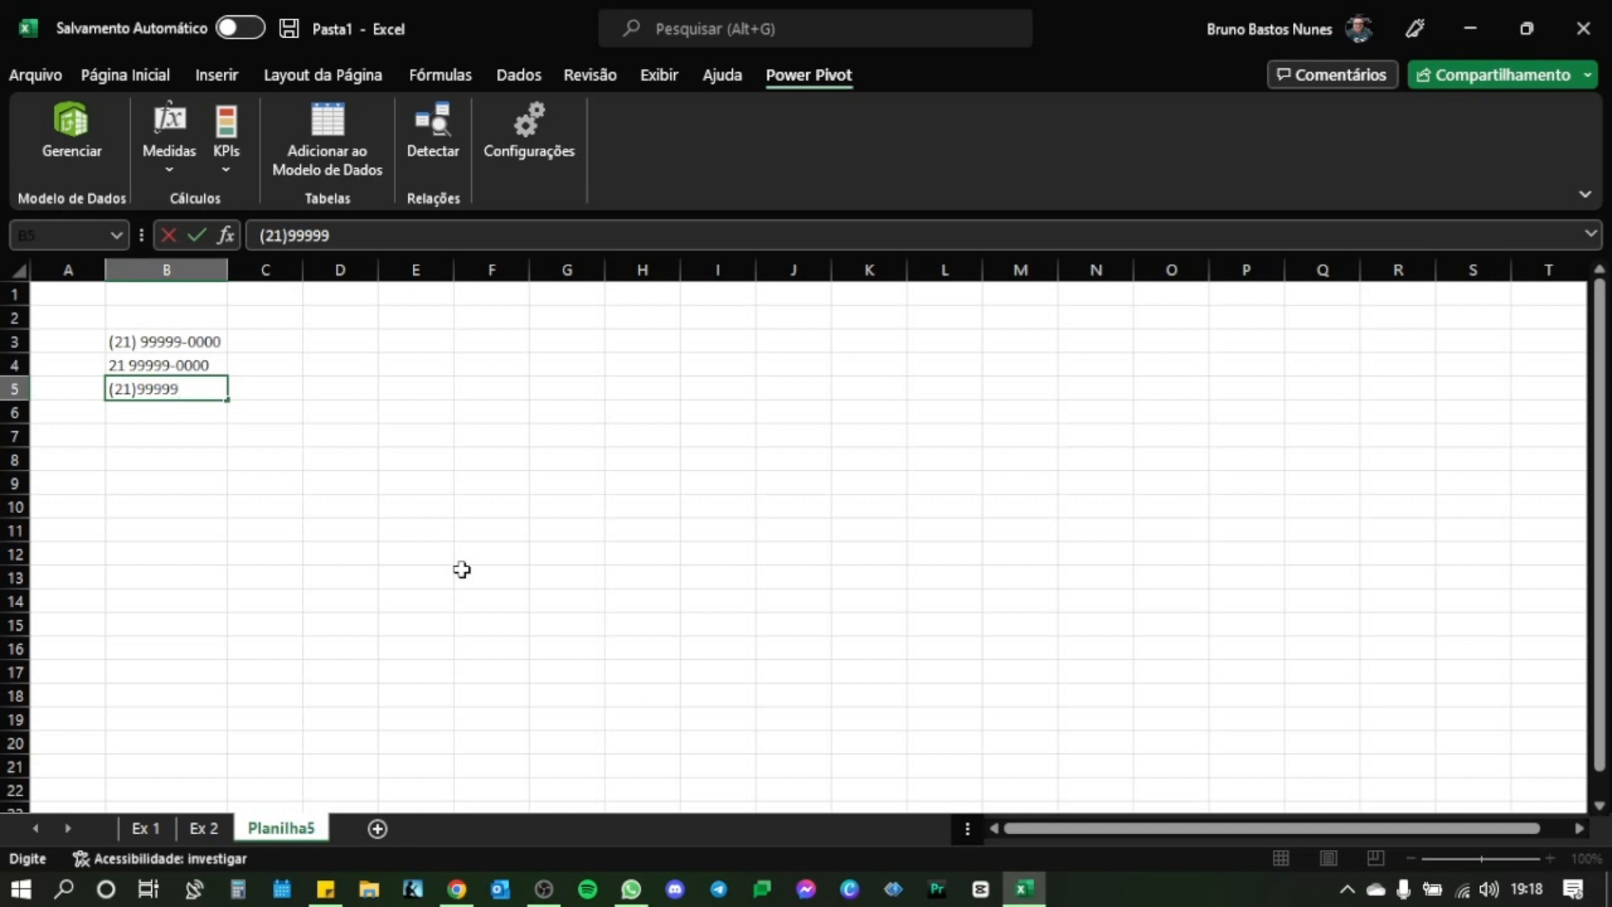
pyautogui.write('-0000')
pyautogui.hotkey('ctrl', 'Return')
pyautogui.press('Down')
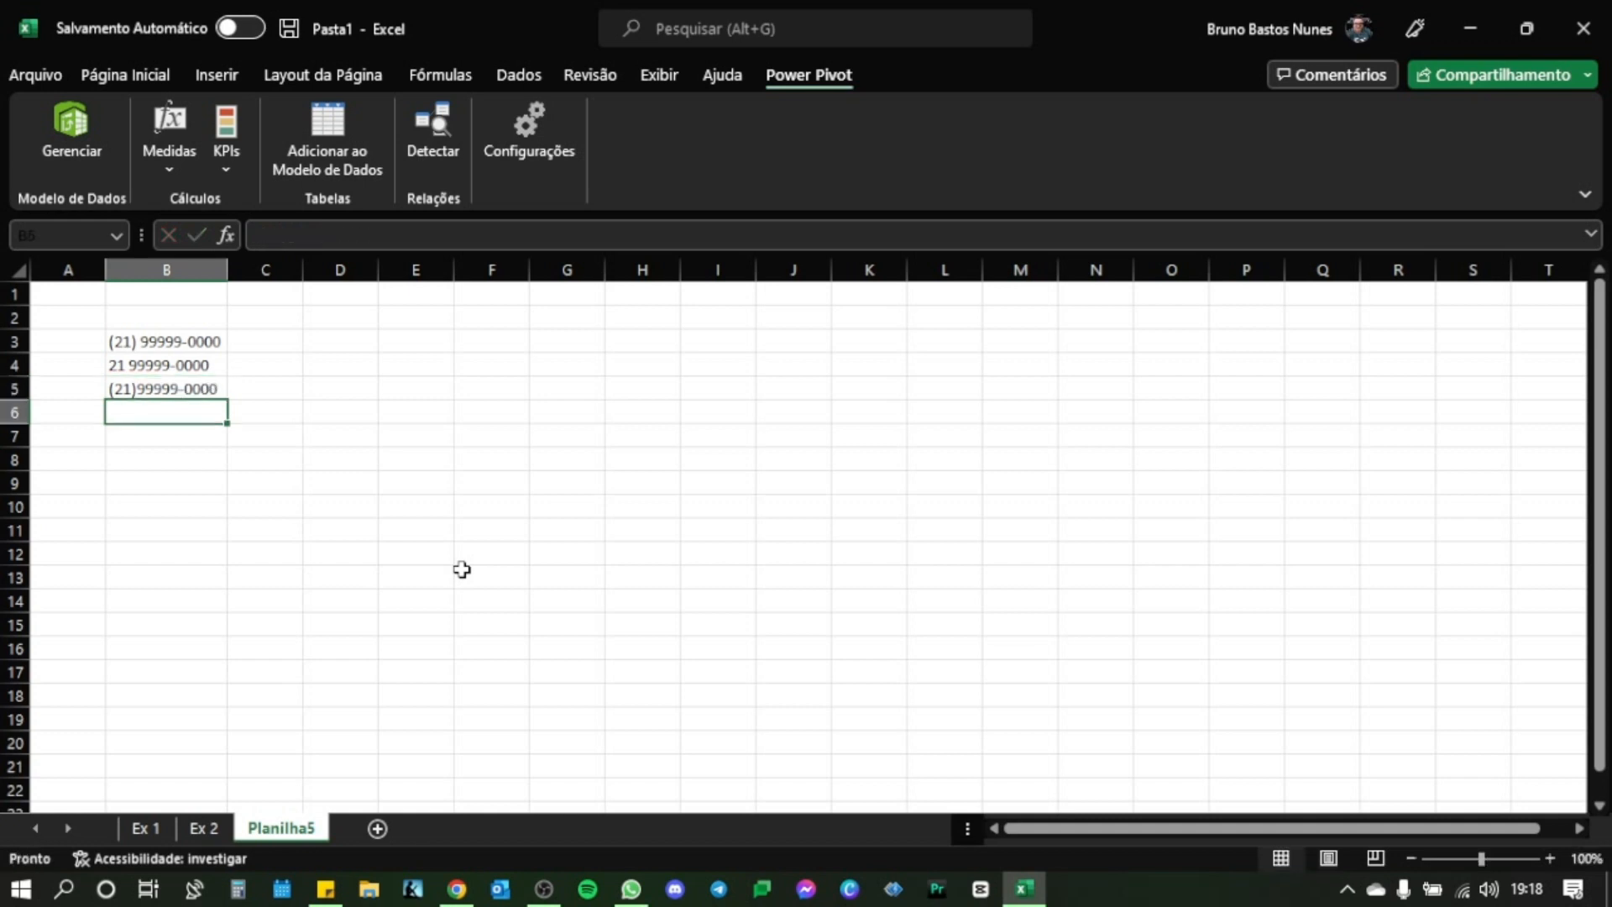
# Enter the sample phone number in B6 as digits only, without parentheses, space or hyphen
pyautogui.write('219')
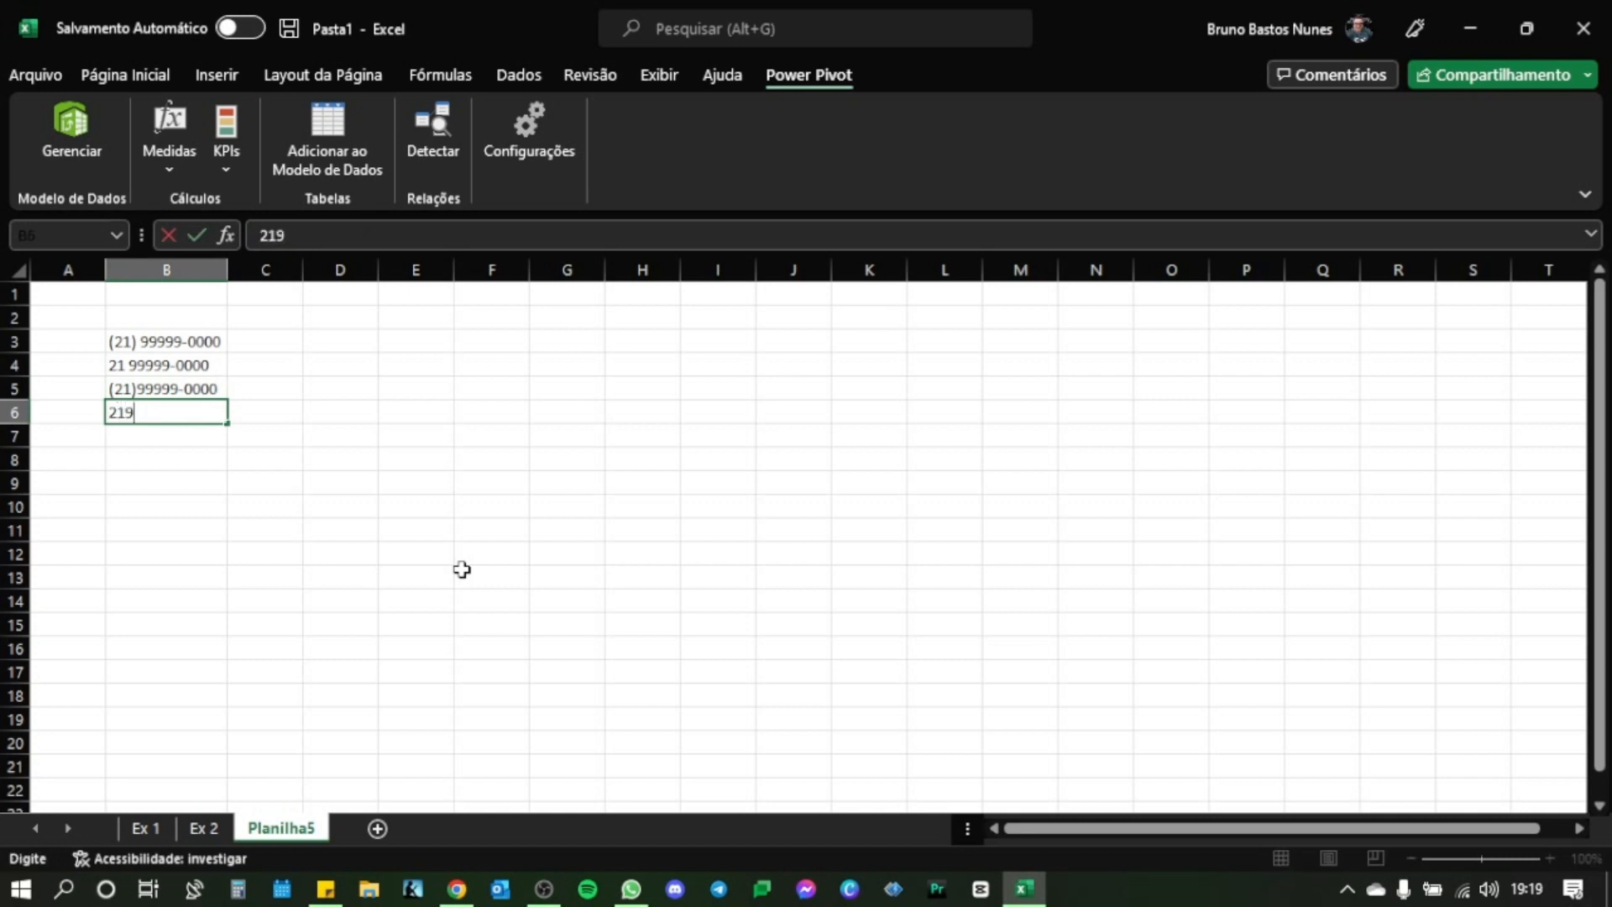
pyautogui.write('99990000')
pyautogui.press('Return')
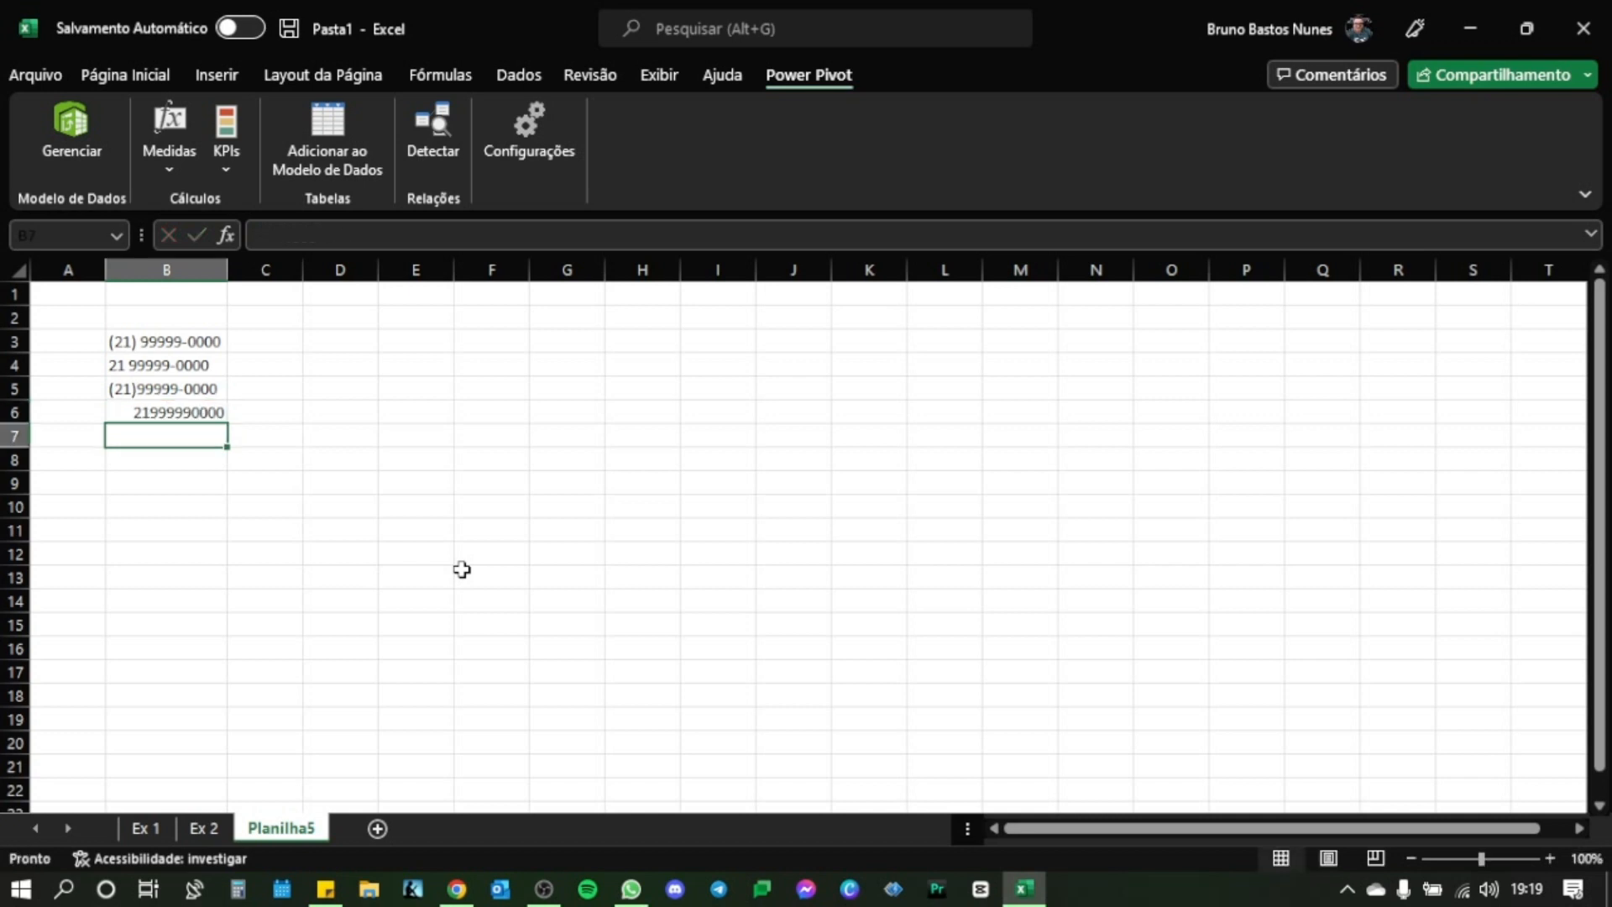
# Compare the differing phone number formats in B3:B6
pyautogui.click(180, 351)
pyautogui.moveTo(180, 351); pyautogui.dragTo(188, 410)
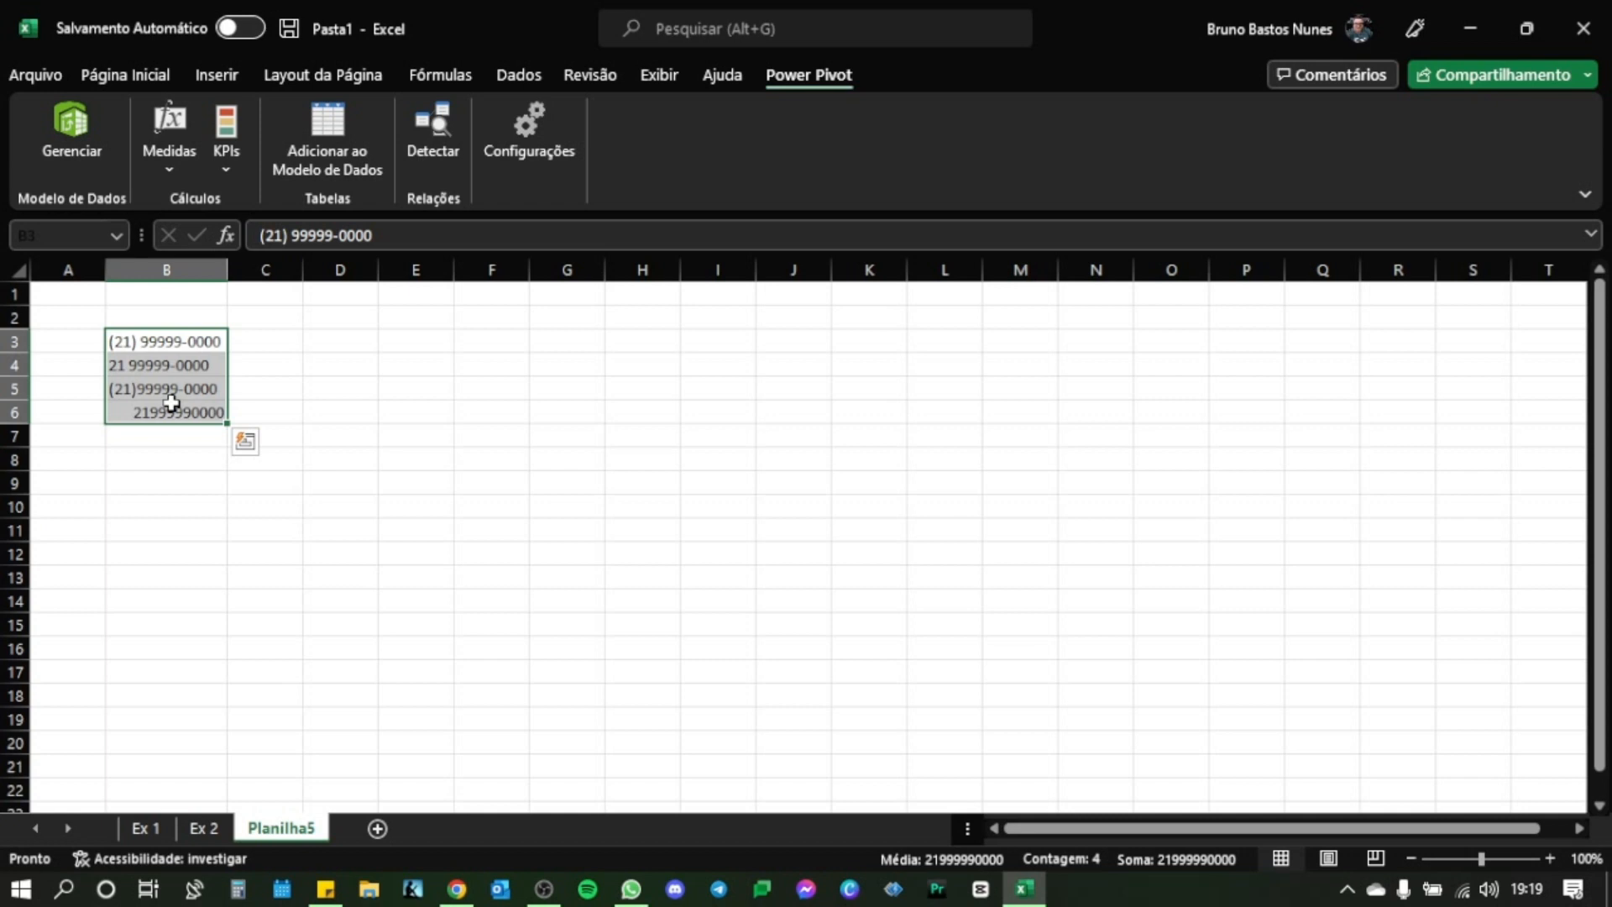
pyautogui.moveTo(205, 345); pyautogui.dragTo(207, 426)
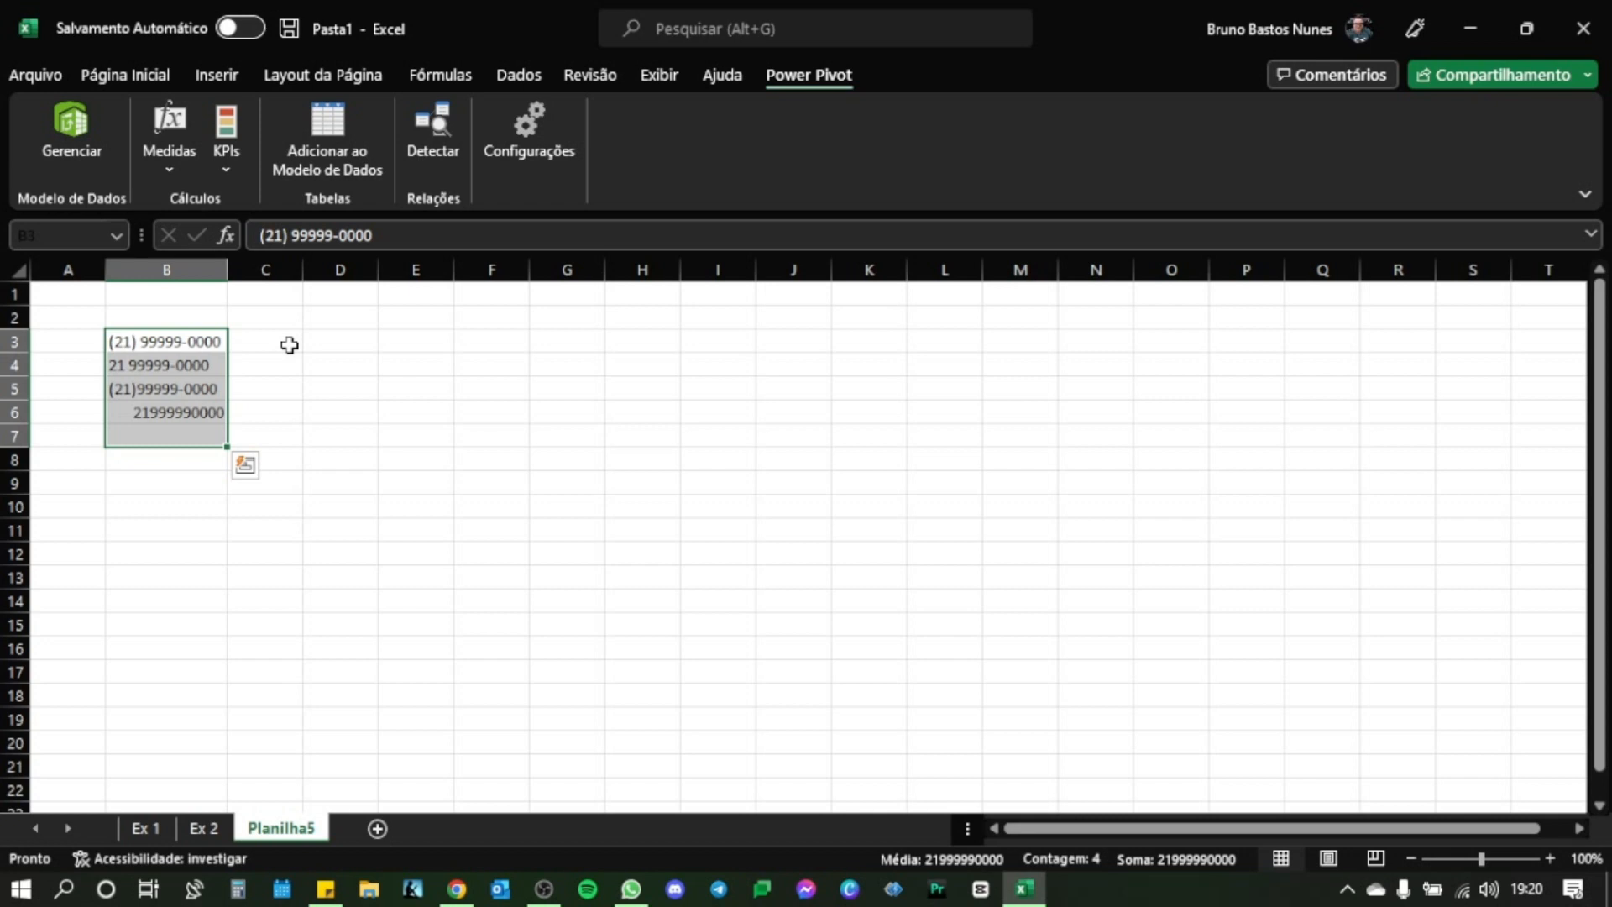
# Start a SUBSTITUIR formula in C3, beside the first phone number
pyautogui.click(289, 345)
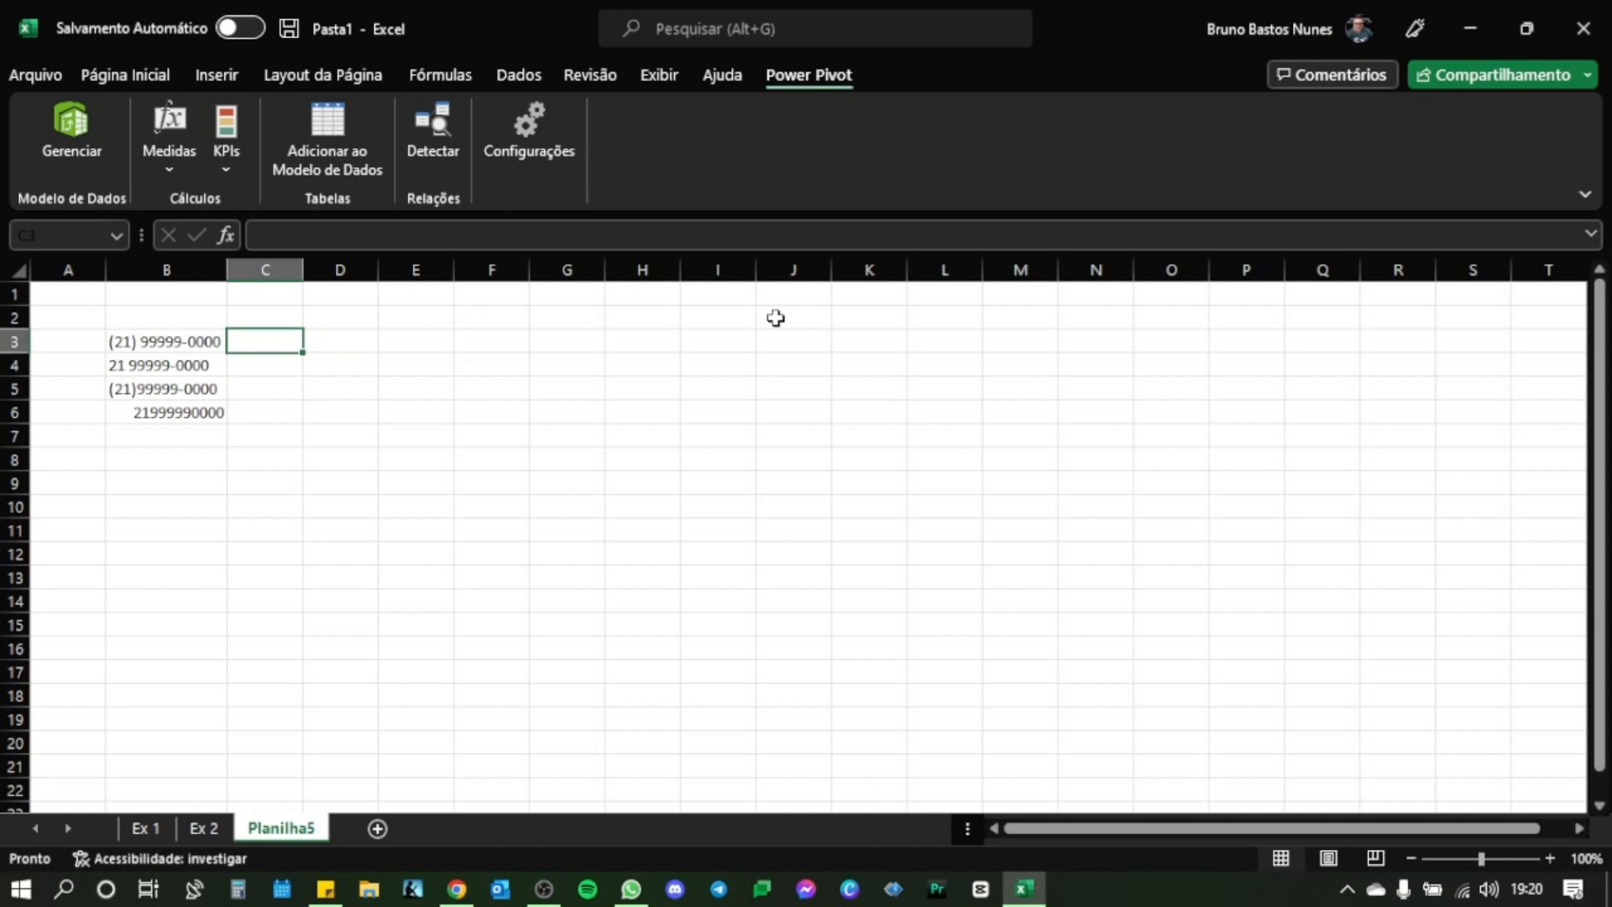
pyautogui.write('=SU')
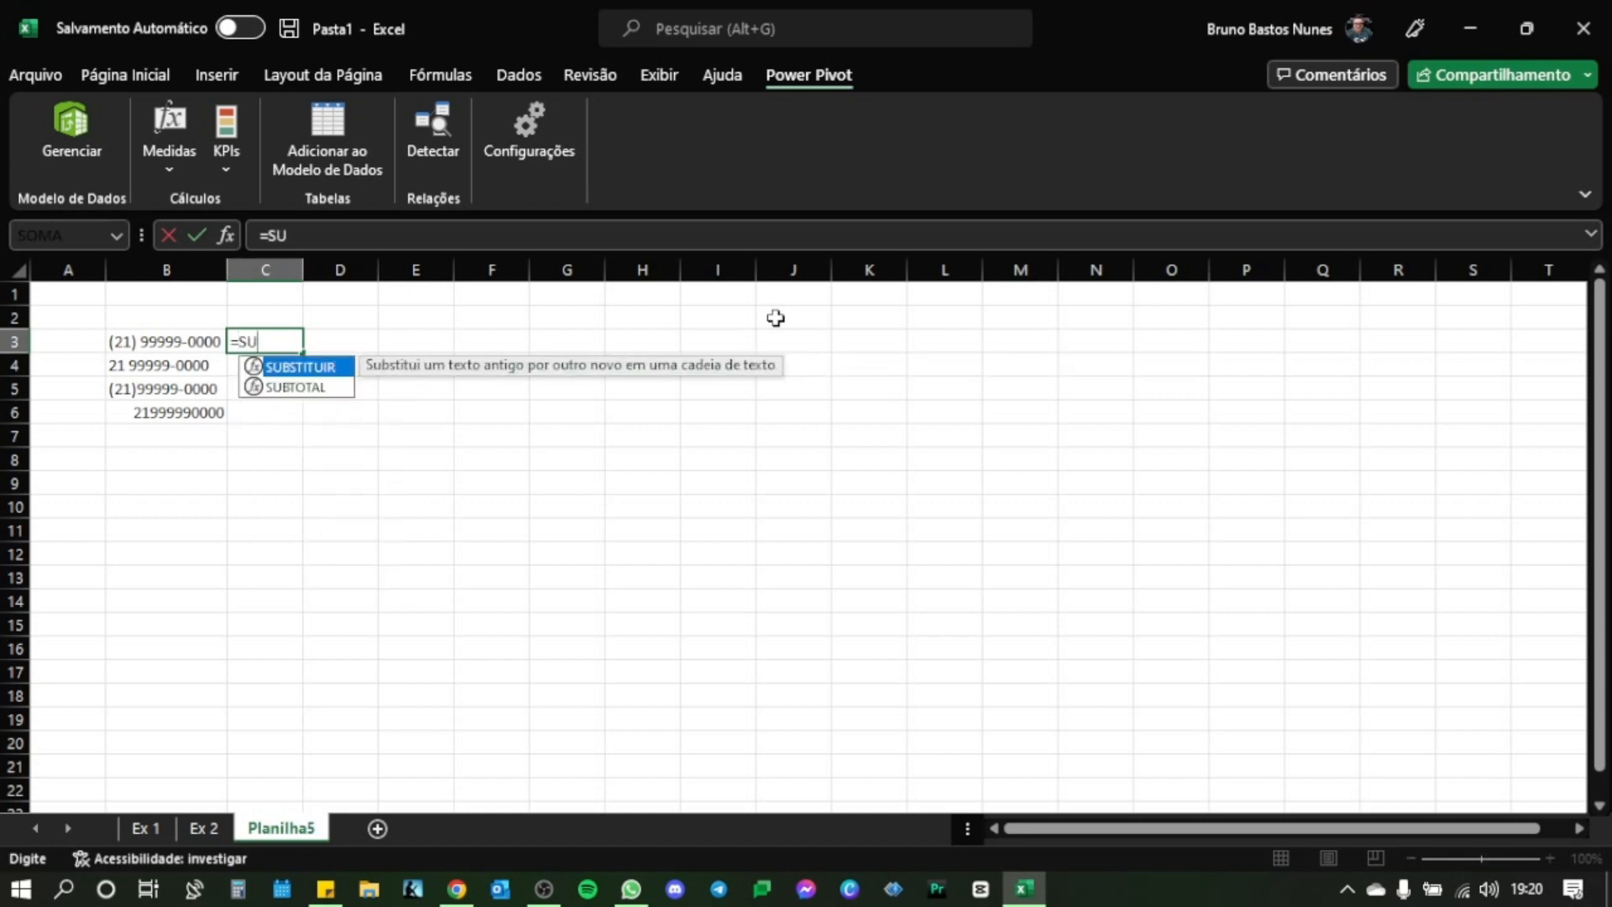
pyautogui.doubleClick(306, 369)
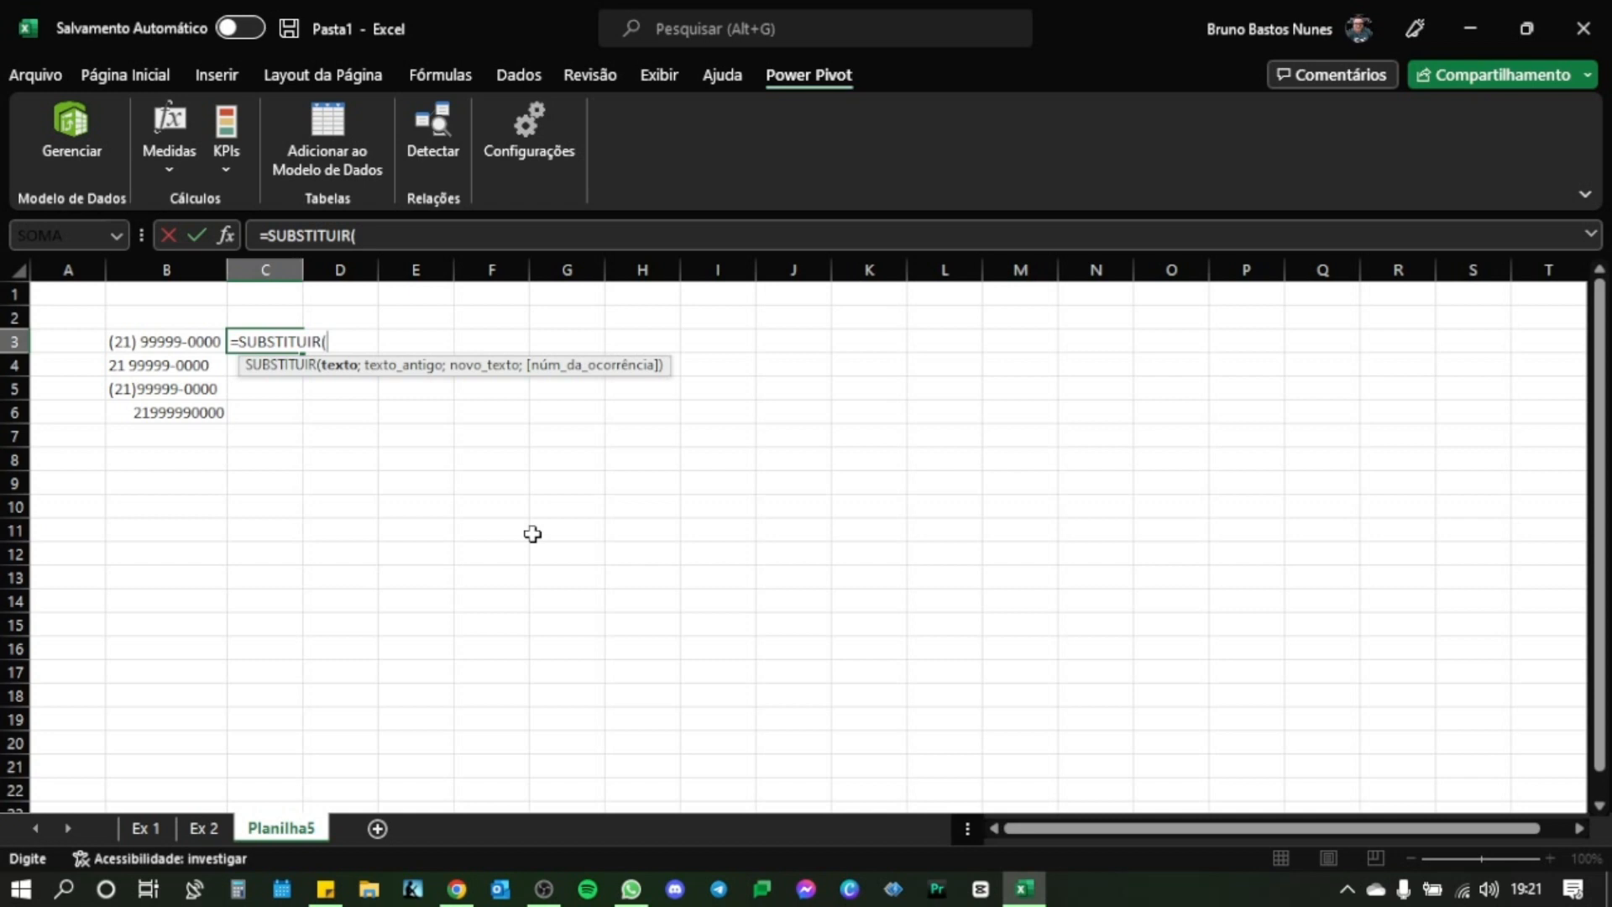
# Complete the C3 formula as =SUBSTITUIR(B3;"(";"") to replace the opening parenthesis with empty text
pyautogui.click(188, 342)
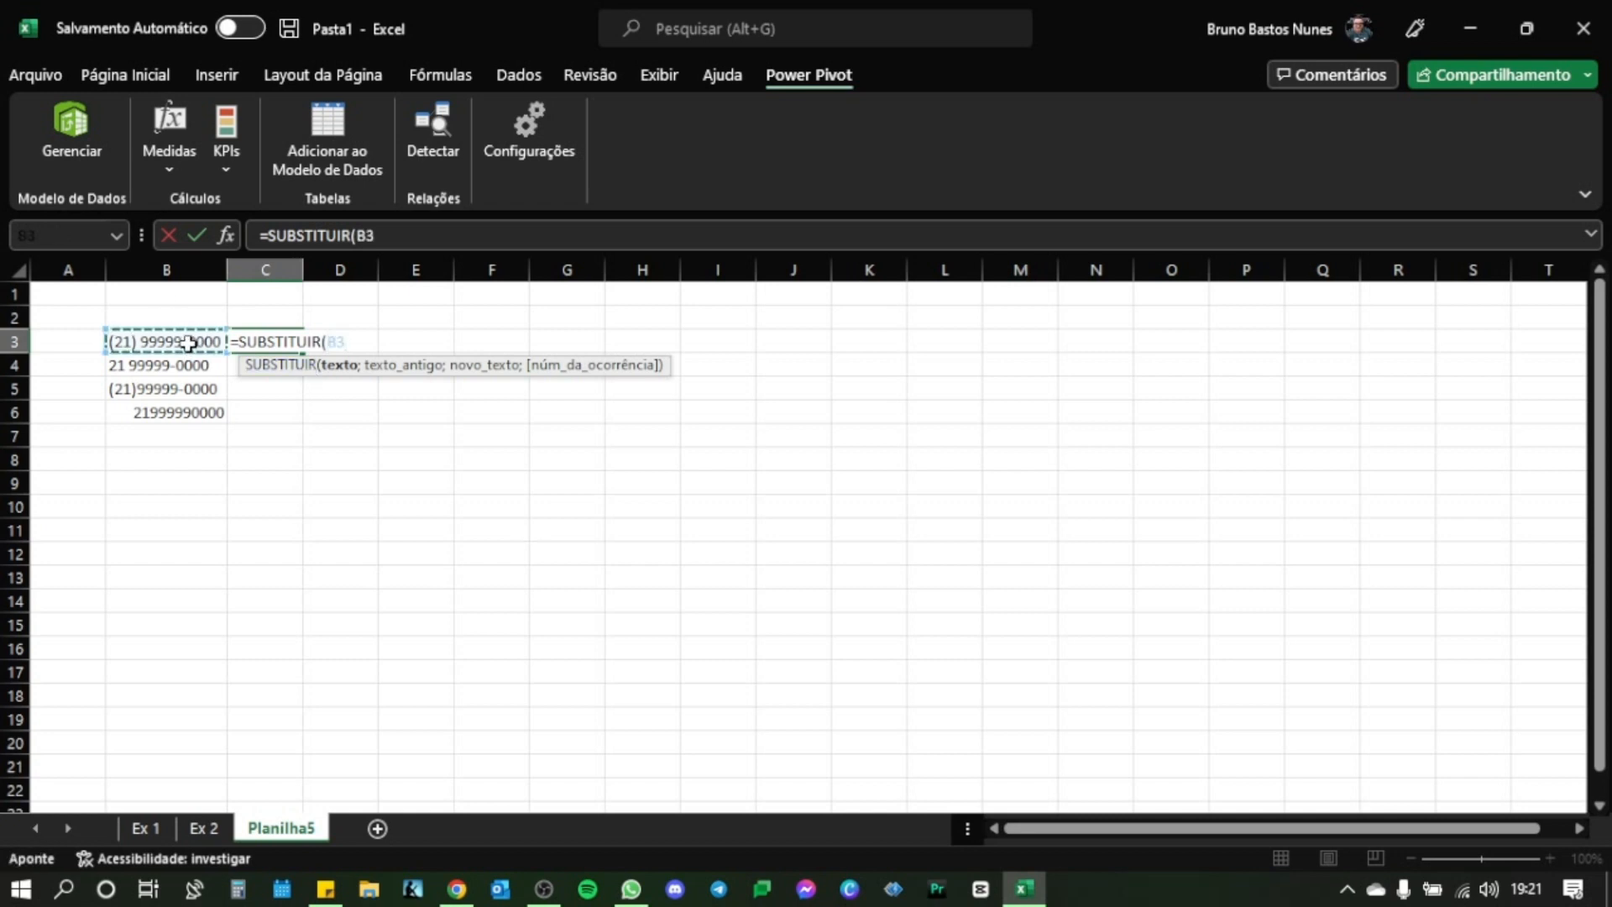
pyautogui.write(';')
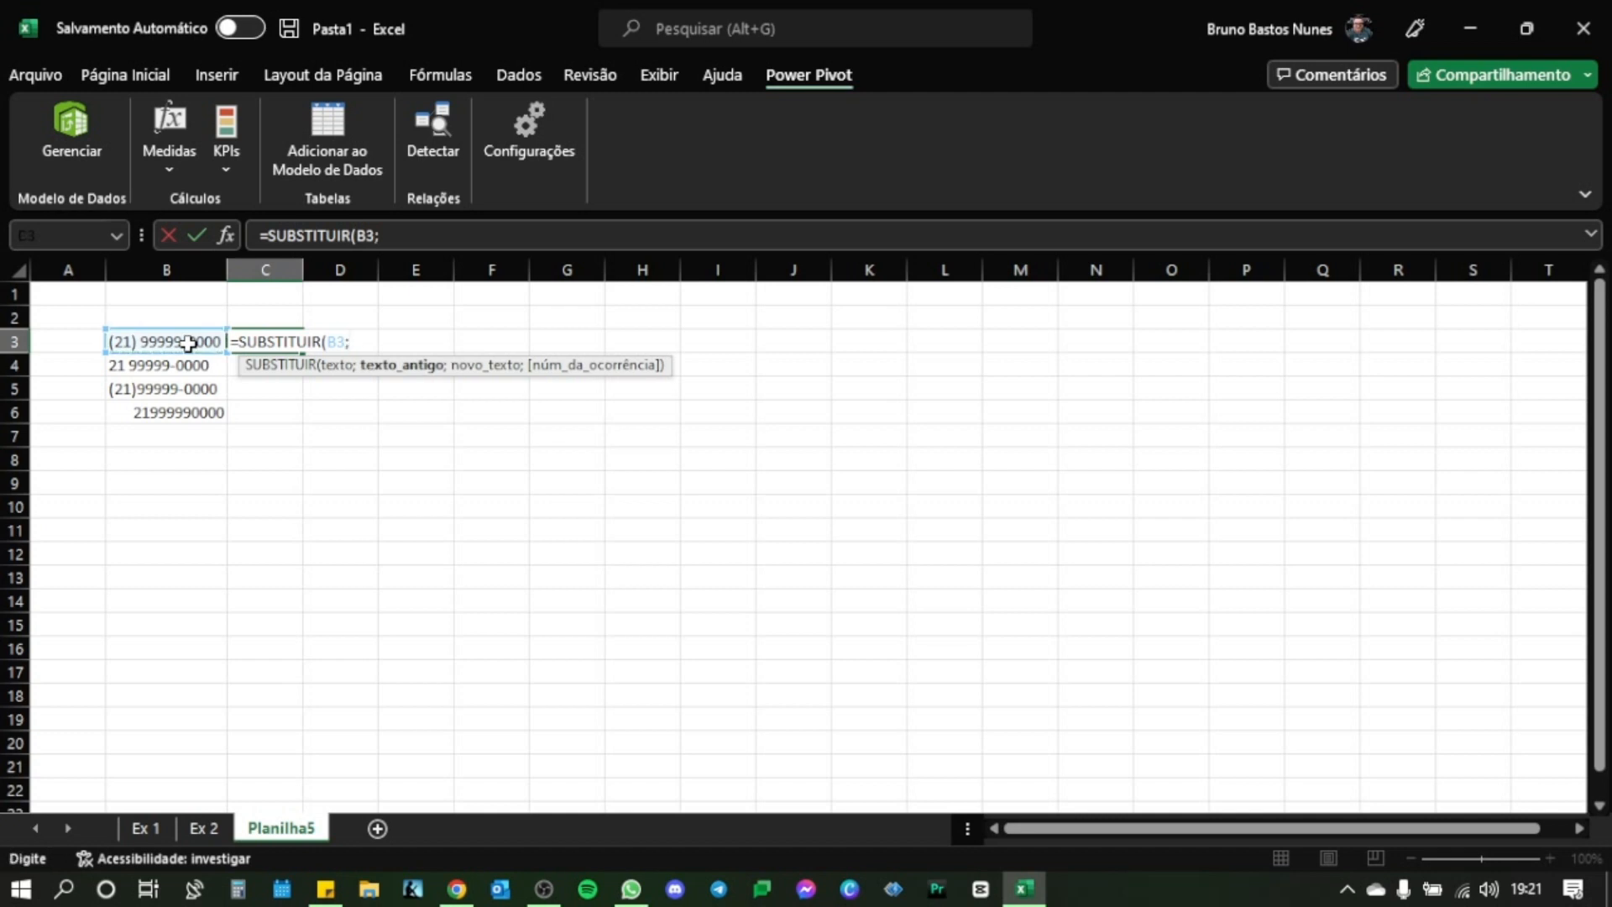
pyautogui.write('"')
pyautogui.write('("')
pyautogui.write(';')
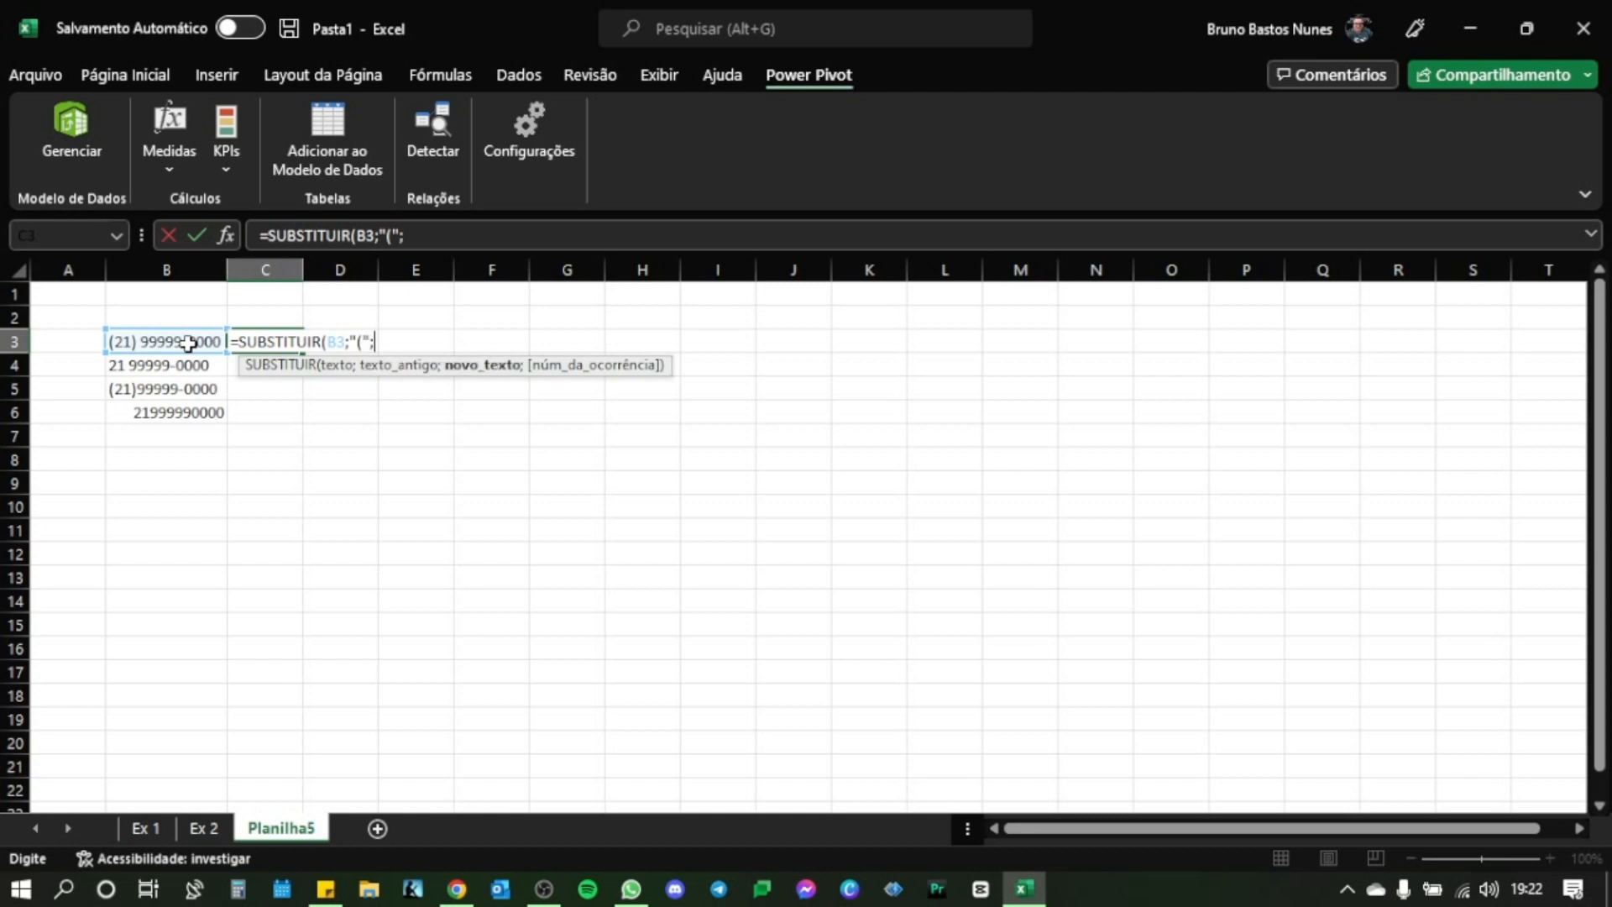
pyautogui.write('"")')
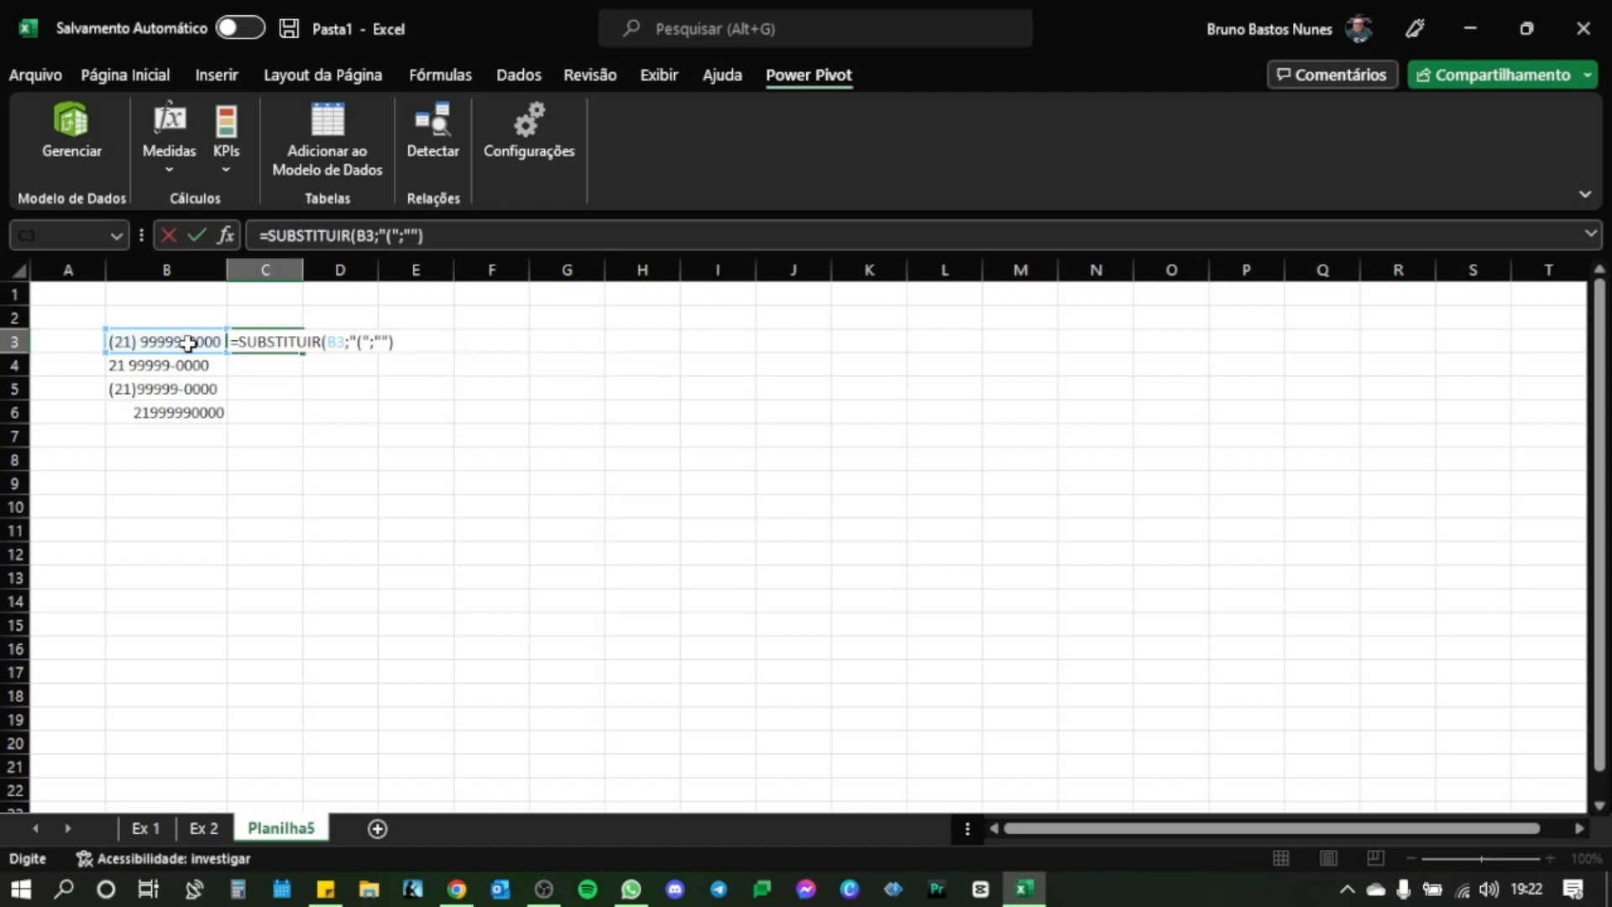
pyautogui.press('Return')
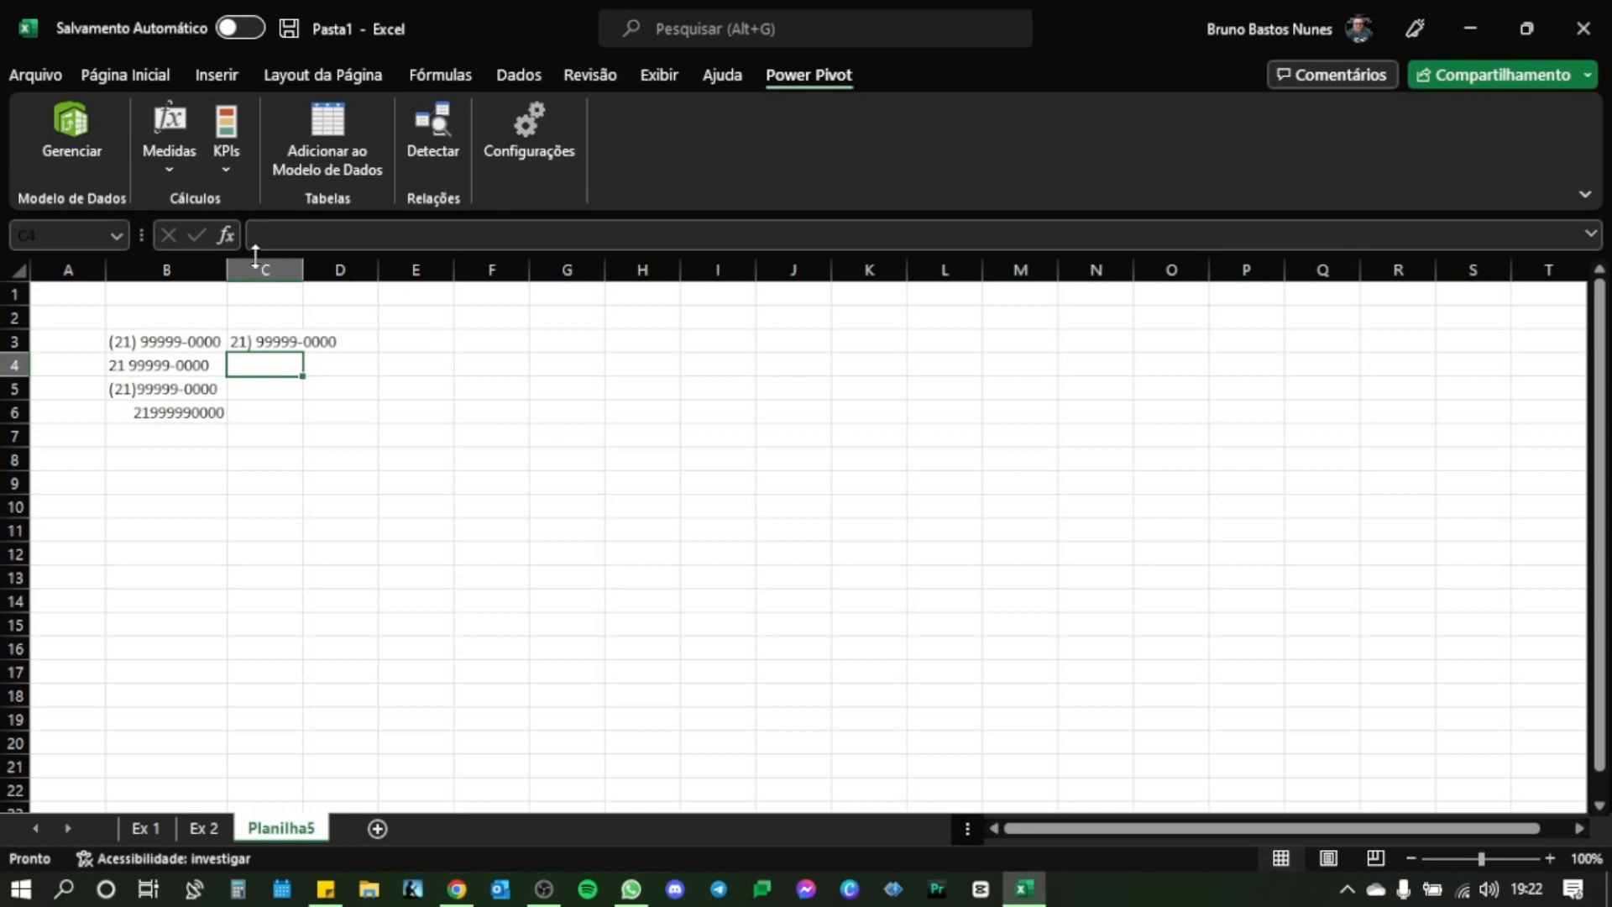
# Wrap the C3 formula in an outer SUBSTITUIR, using the existing call as its text argument
pyautogui.click(271, 338)
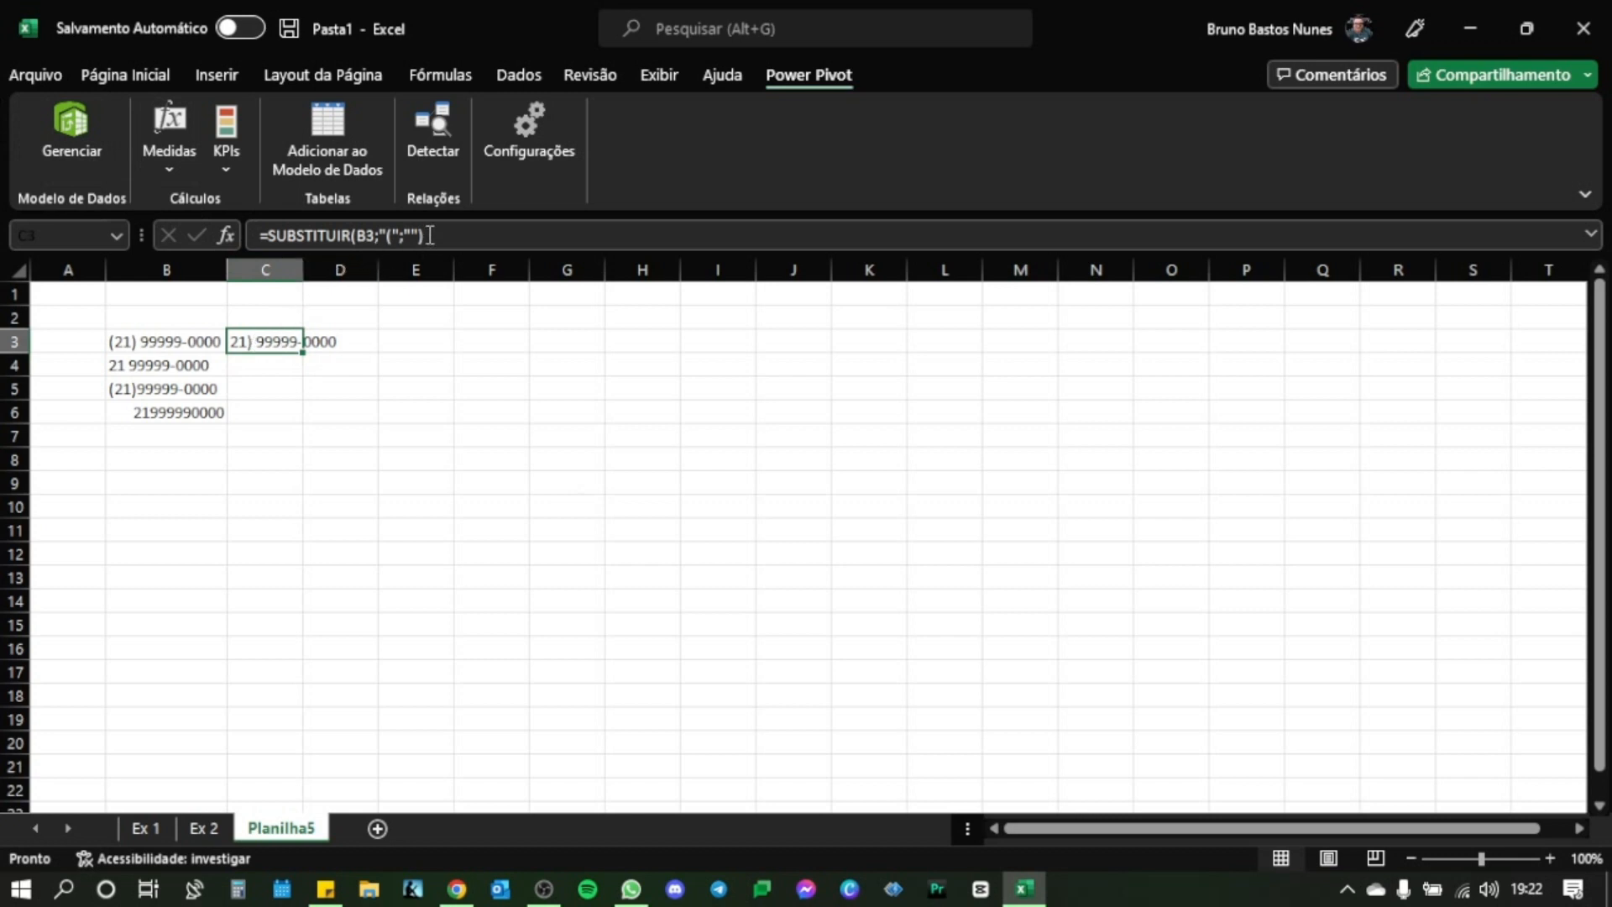
pyautogui.click(272, 238)
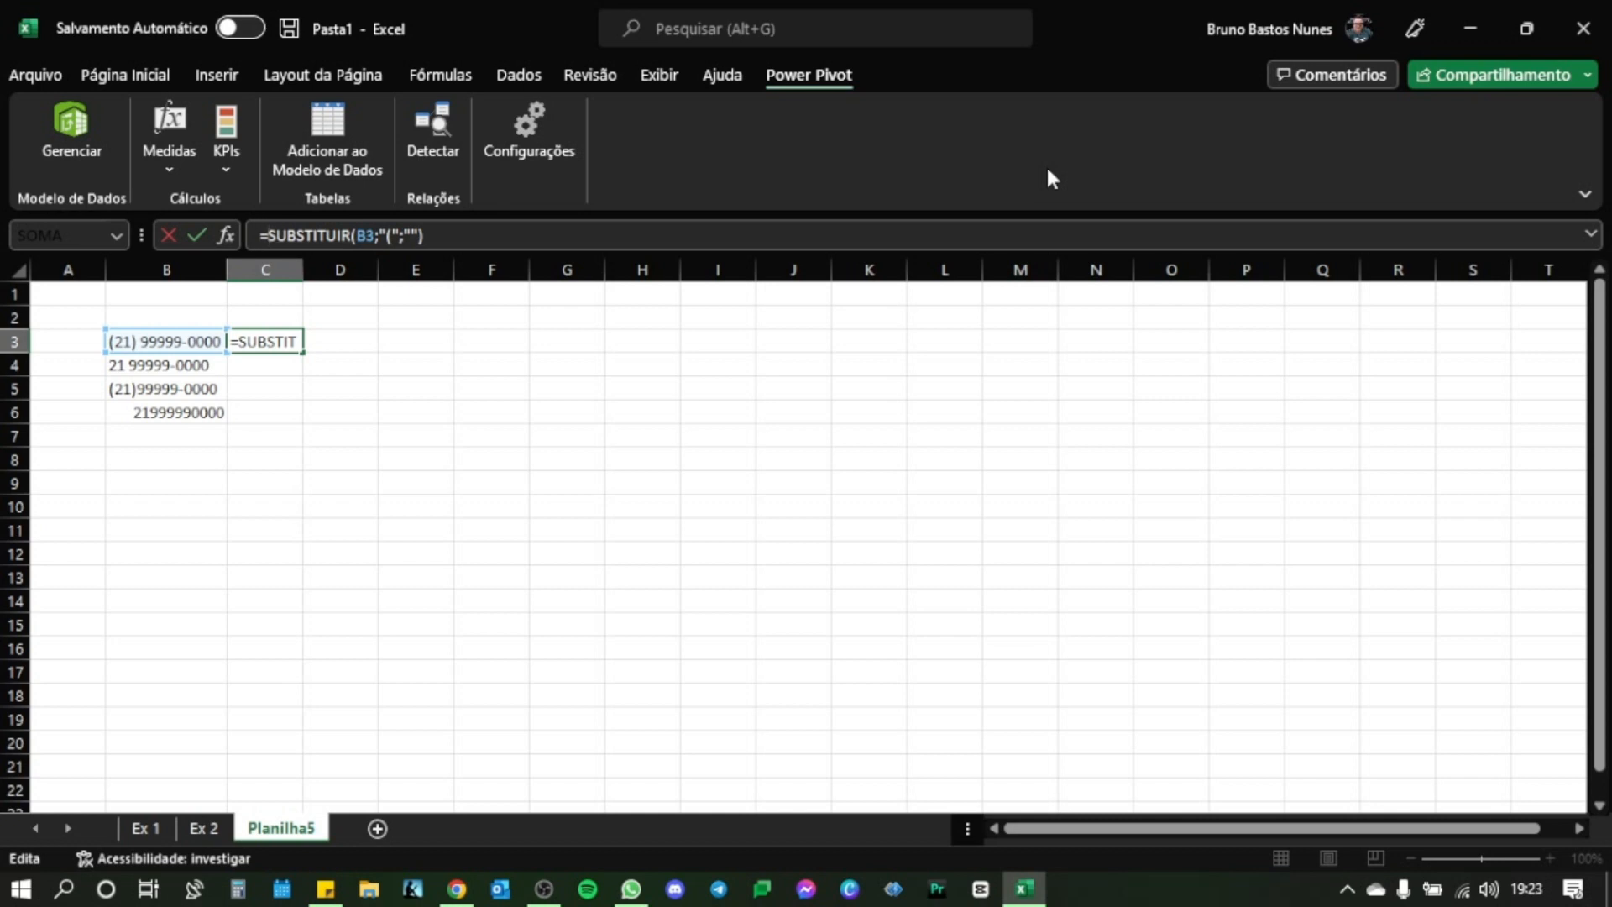
pyautogui.write('SUBSTITUI')
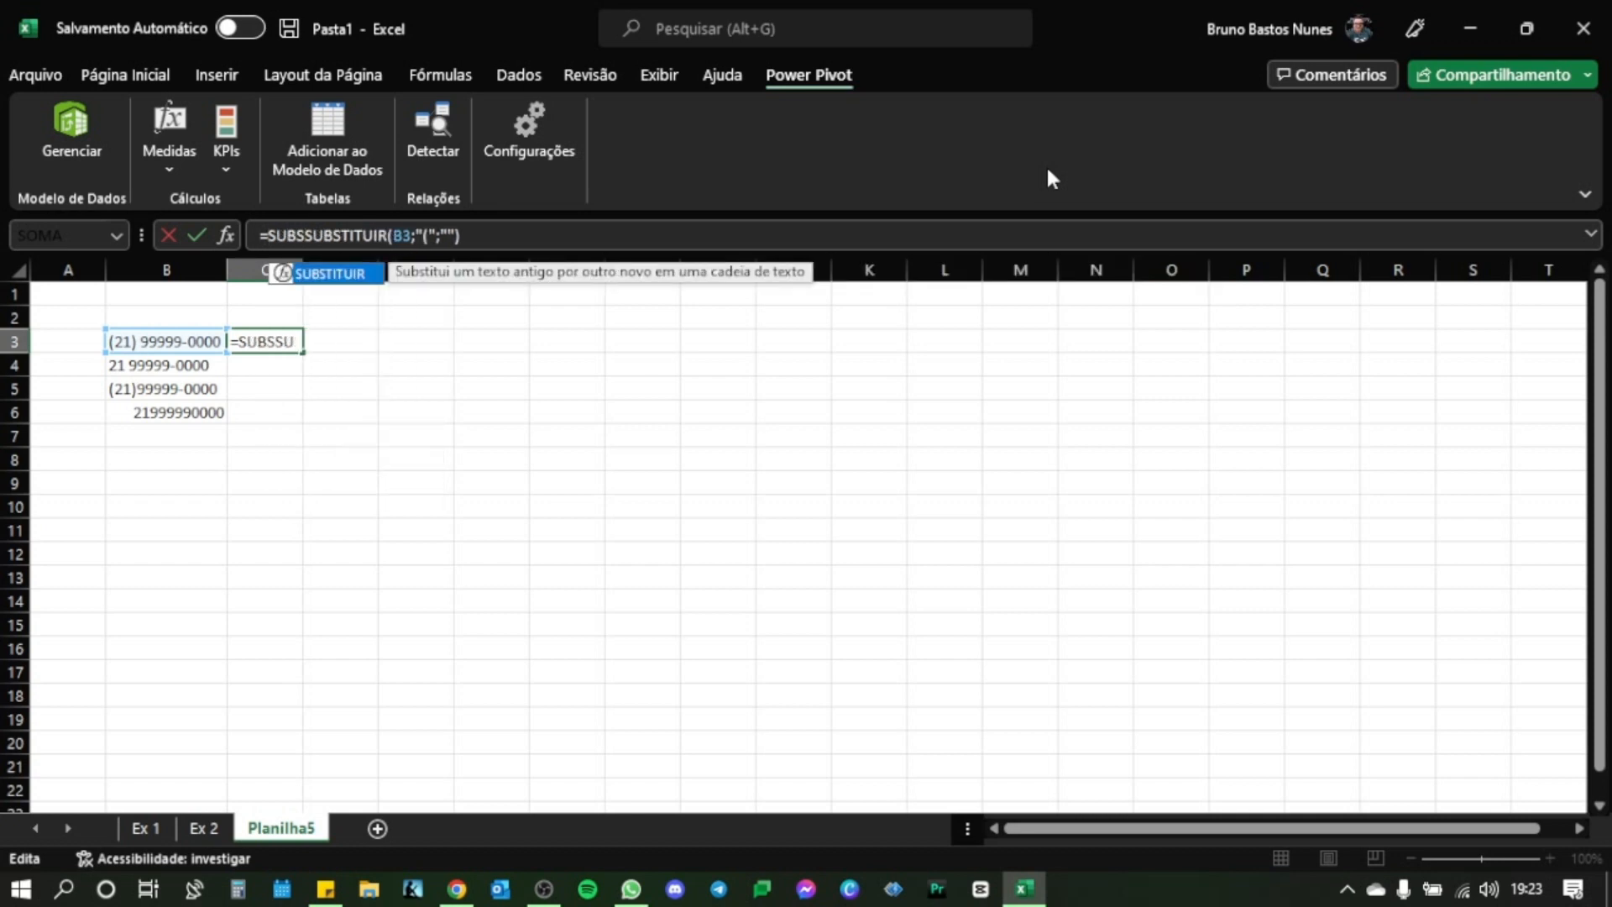
pyautogui.write('R(')
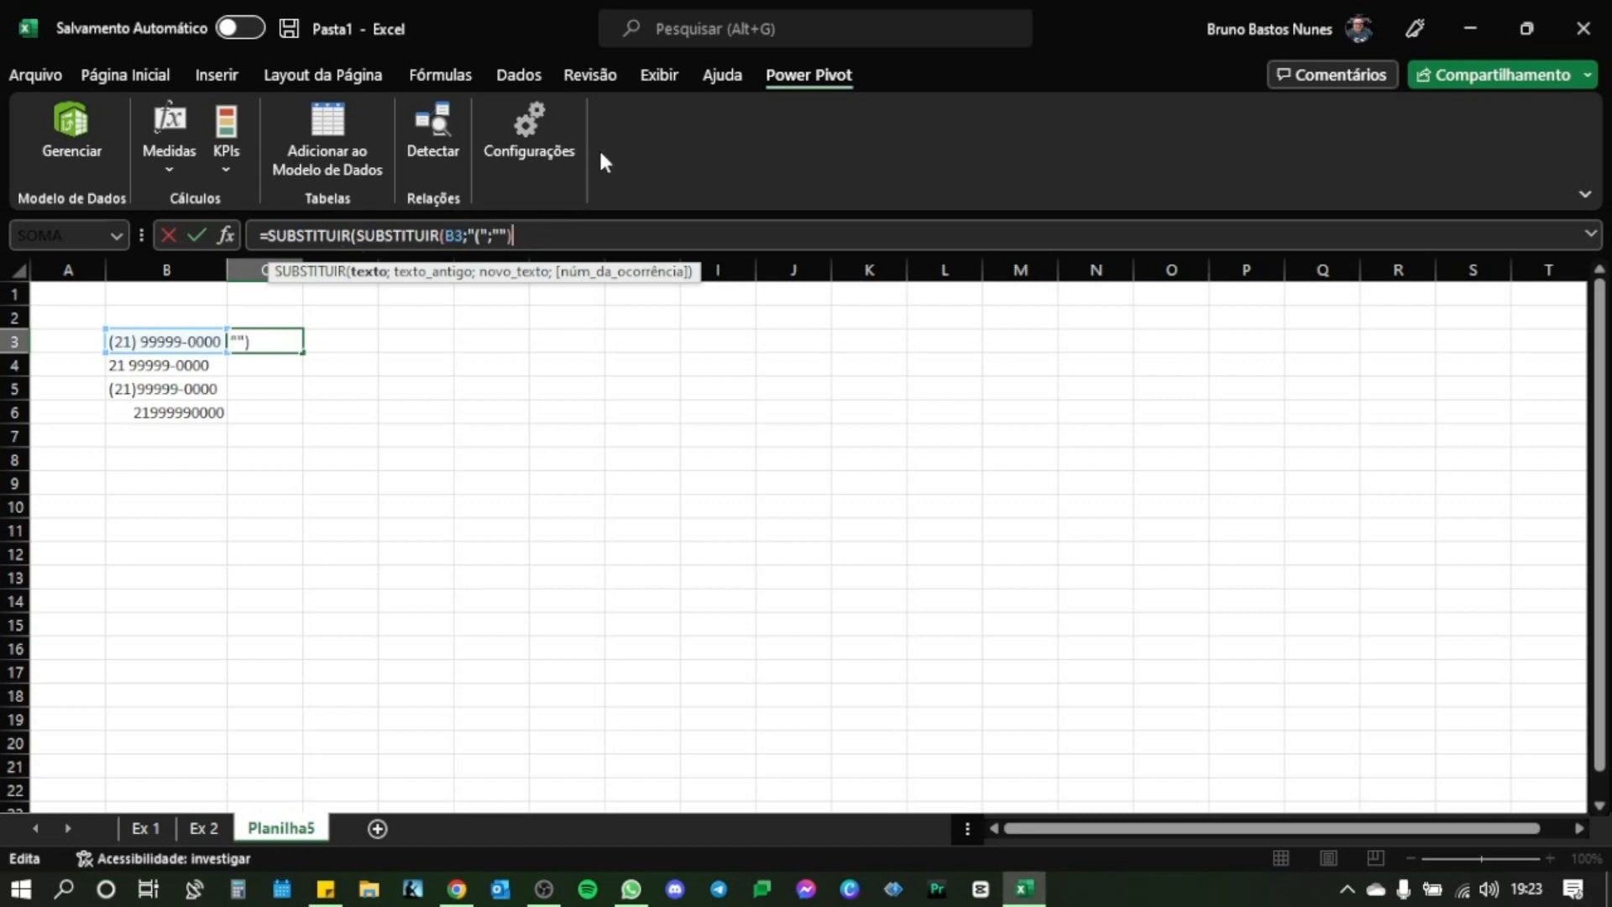
pyautogui.write(';')
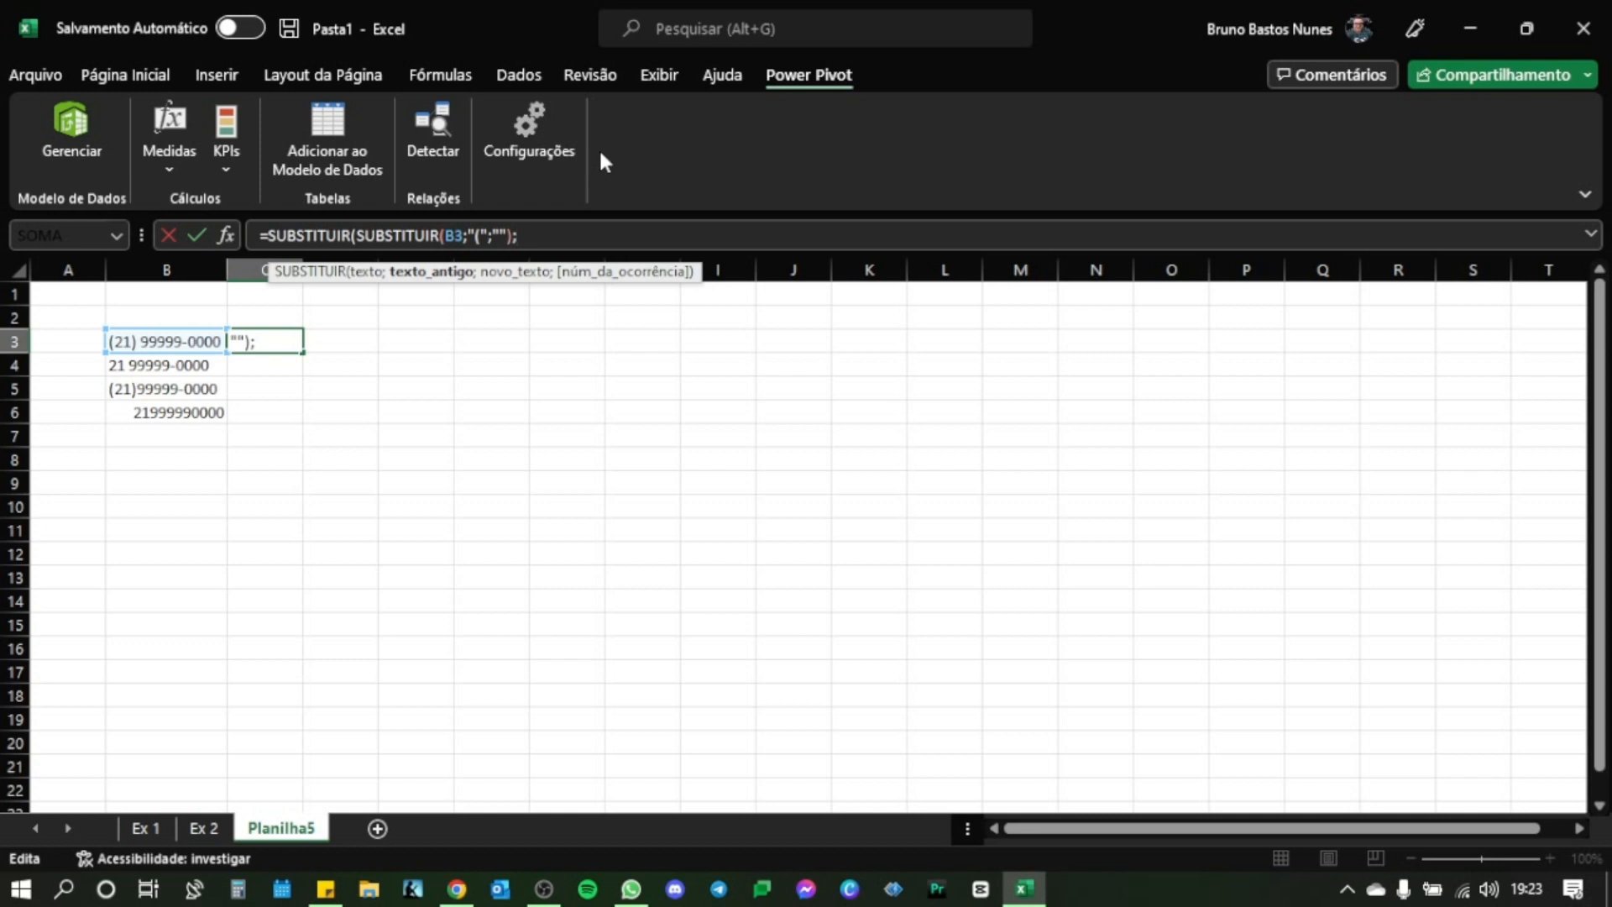
pyautogui.click(451, 236)
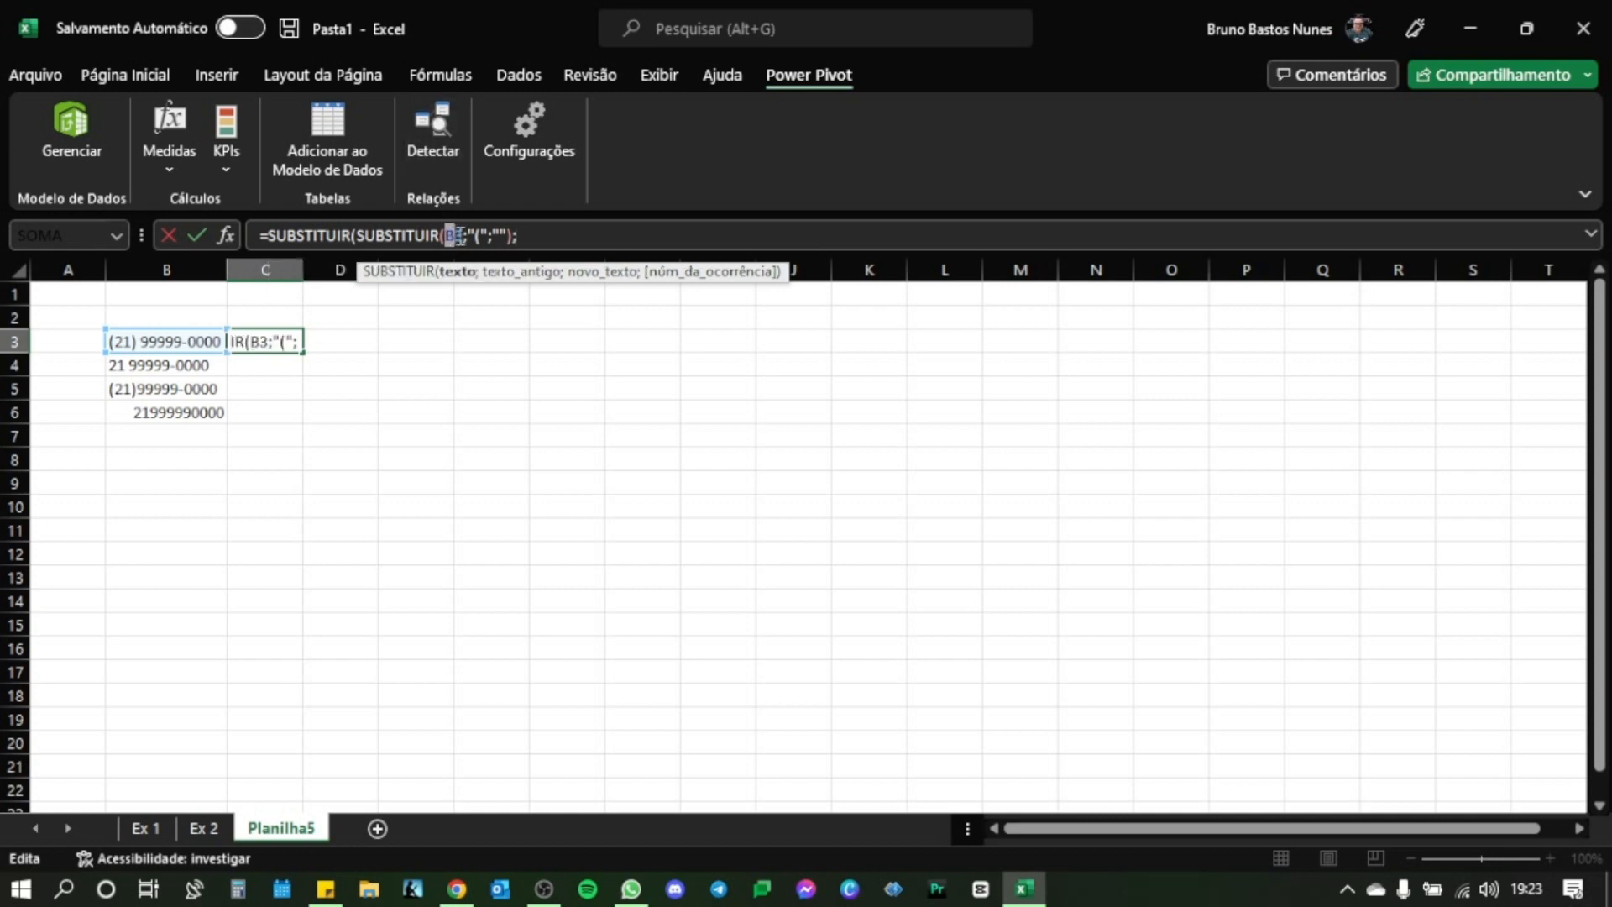
pyautogui.click(543, 240)
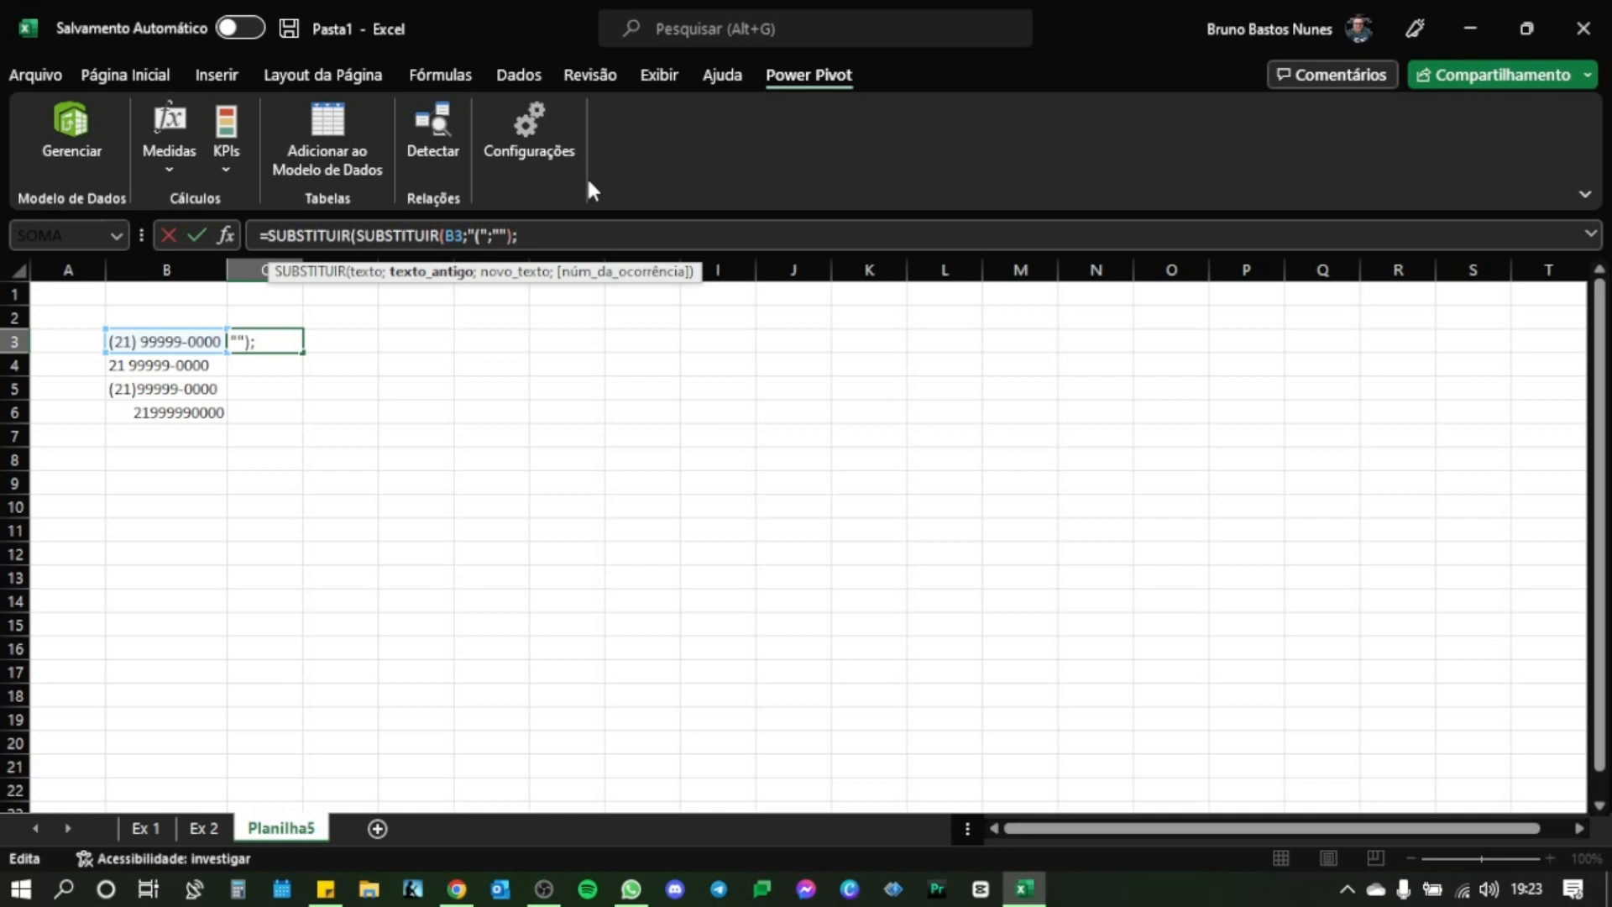
# Make the outer SUBSTITUIR replace ")" with "" and enter the formula, accepting the proposed closing-parenthesis correction
pyautogui.write('")"')
pyautogui.write(';')
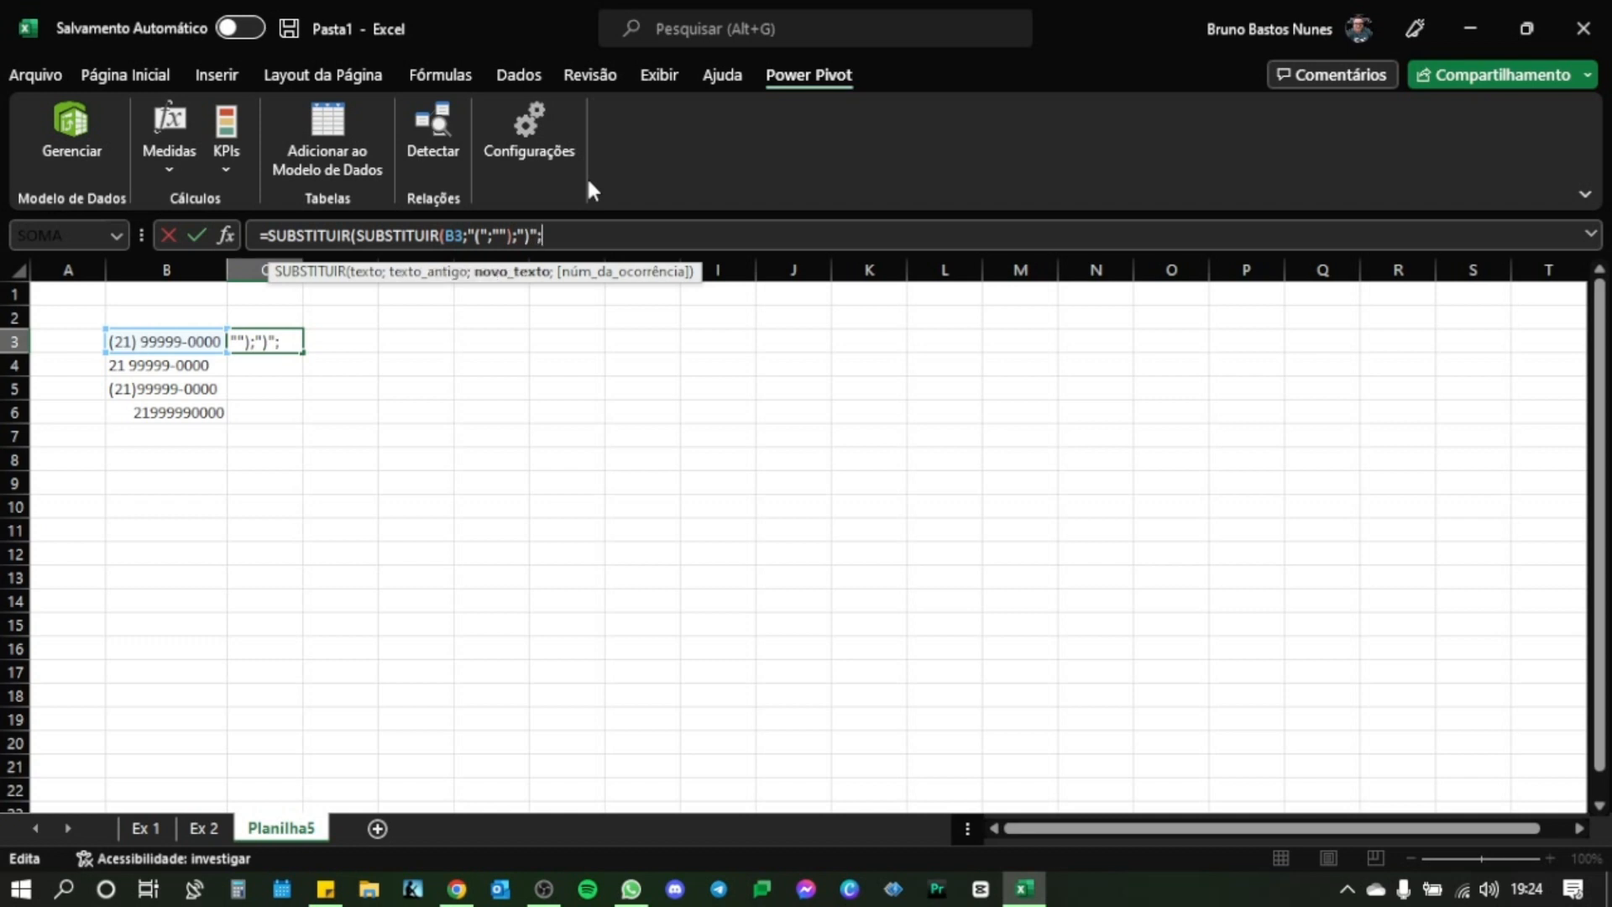
pyautogui.write('""')
pyautogui.press('Return')
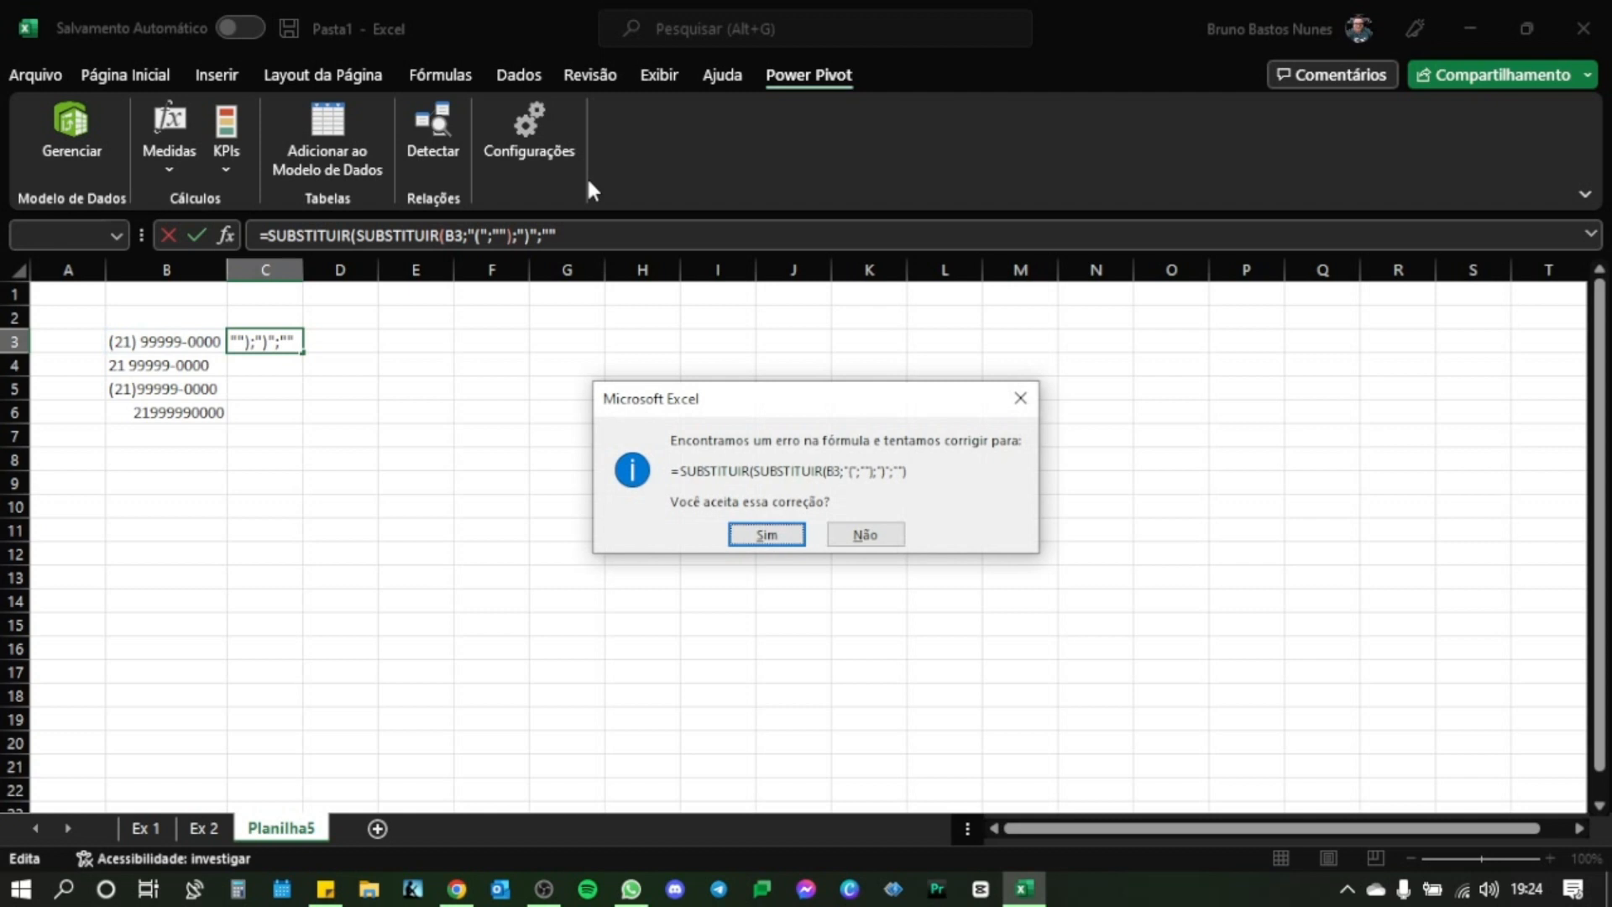
pyautogui.press('Return')
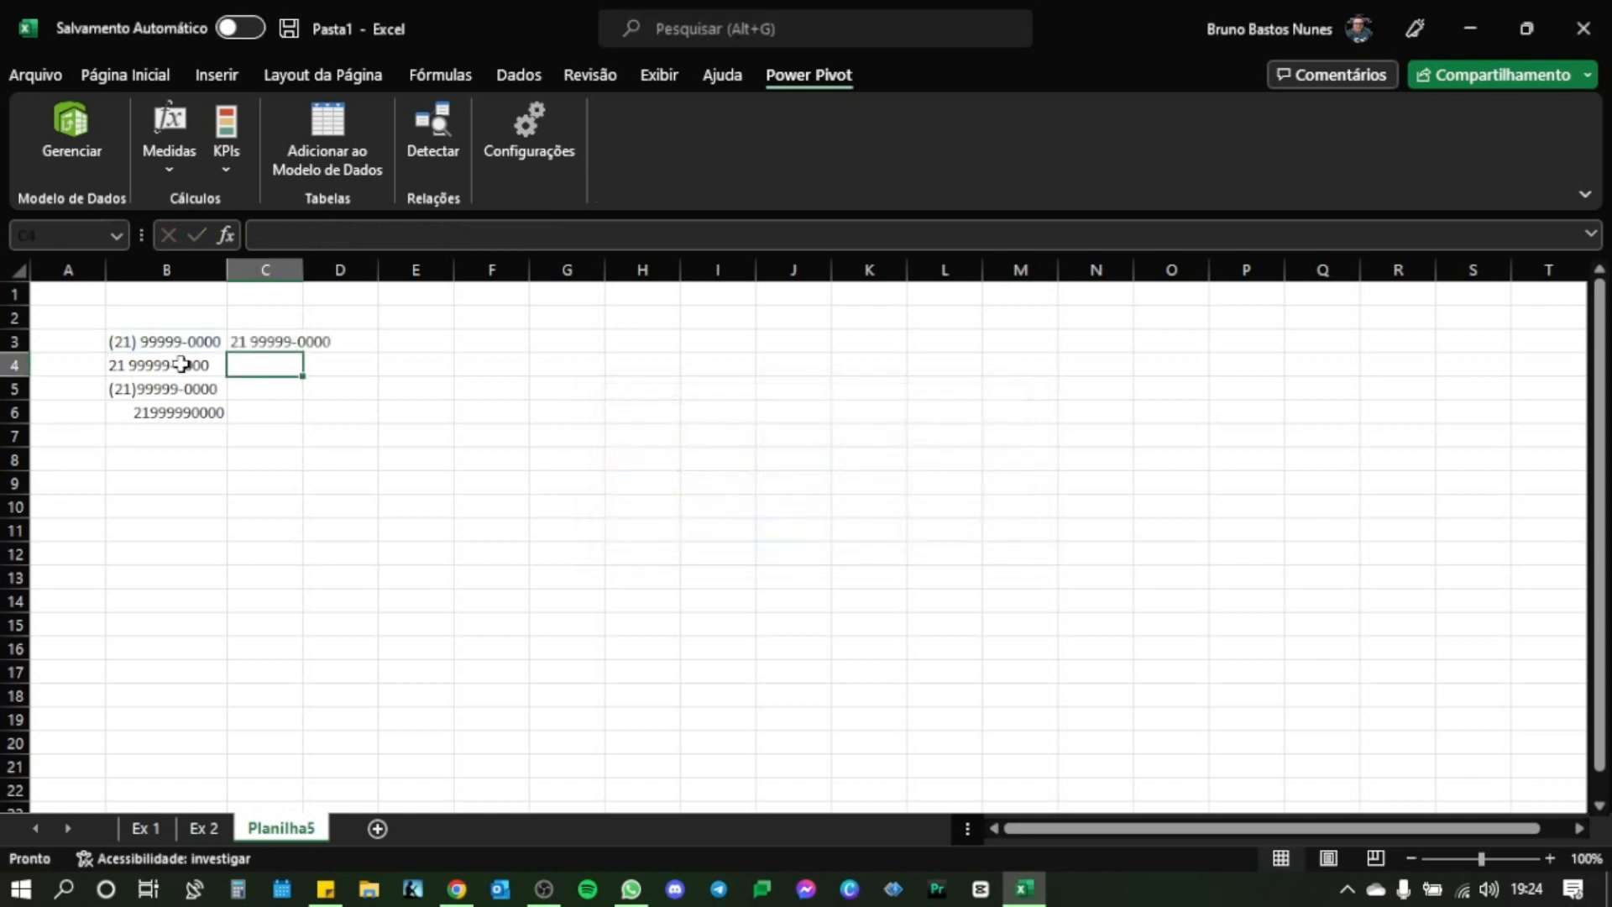
# Nest the C3 formula inside a third SUBSTITUIR as its text argument
pyautogui.click(282, 335)
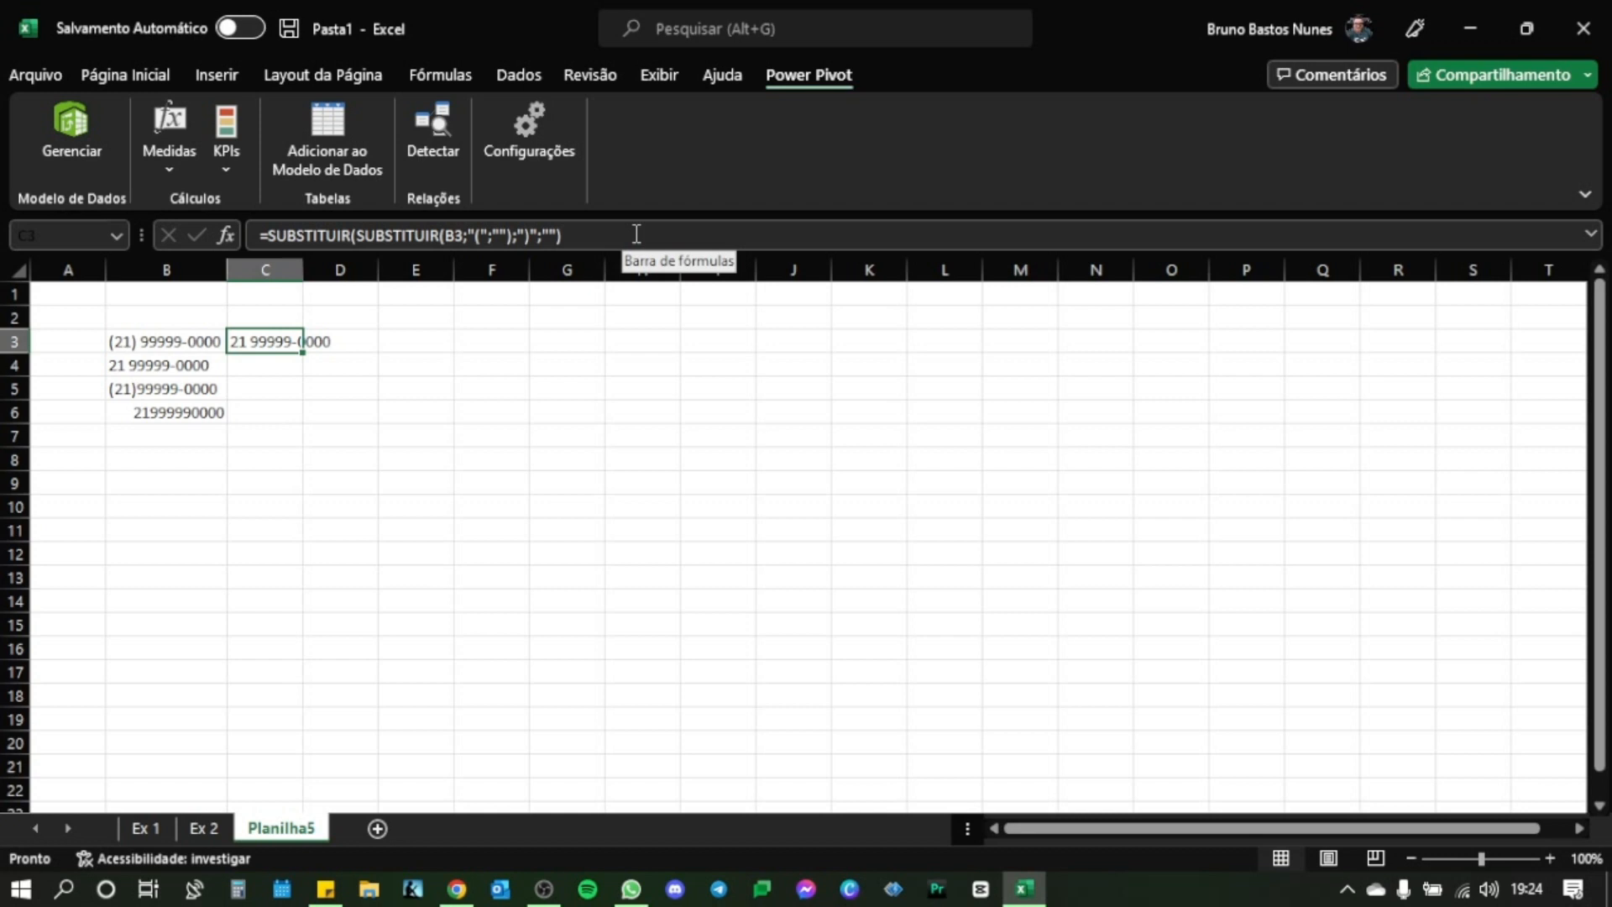
pyautogui.click(600, 235)
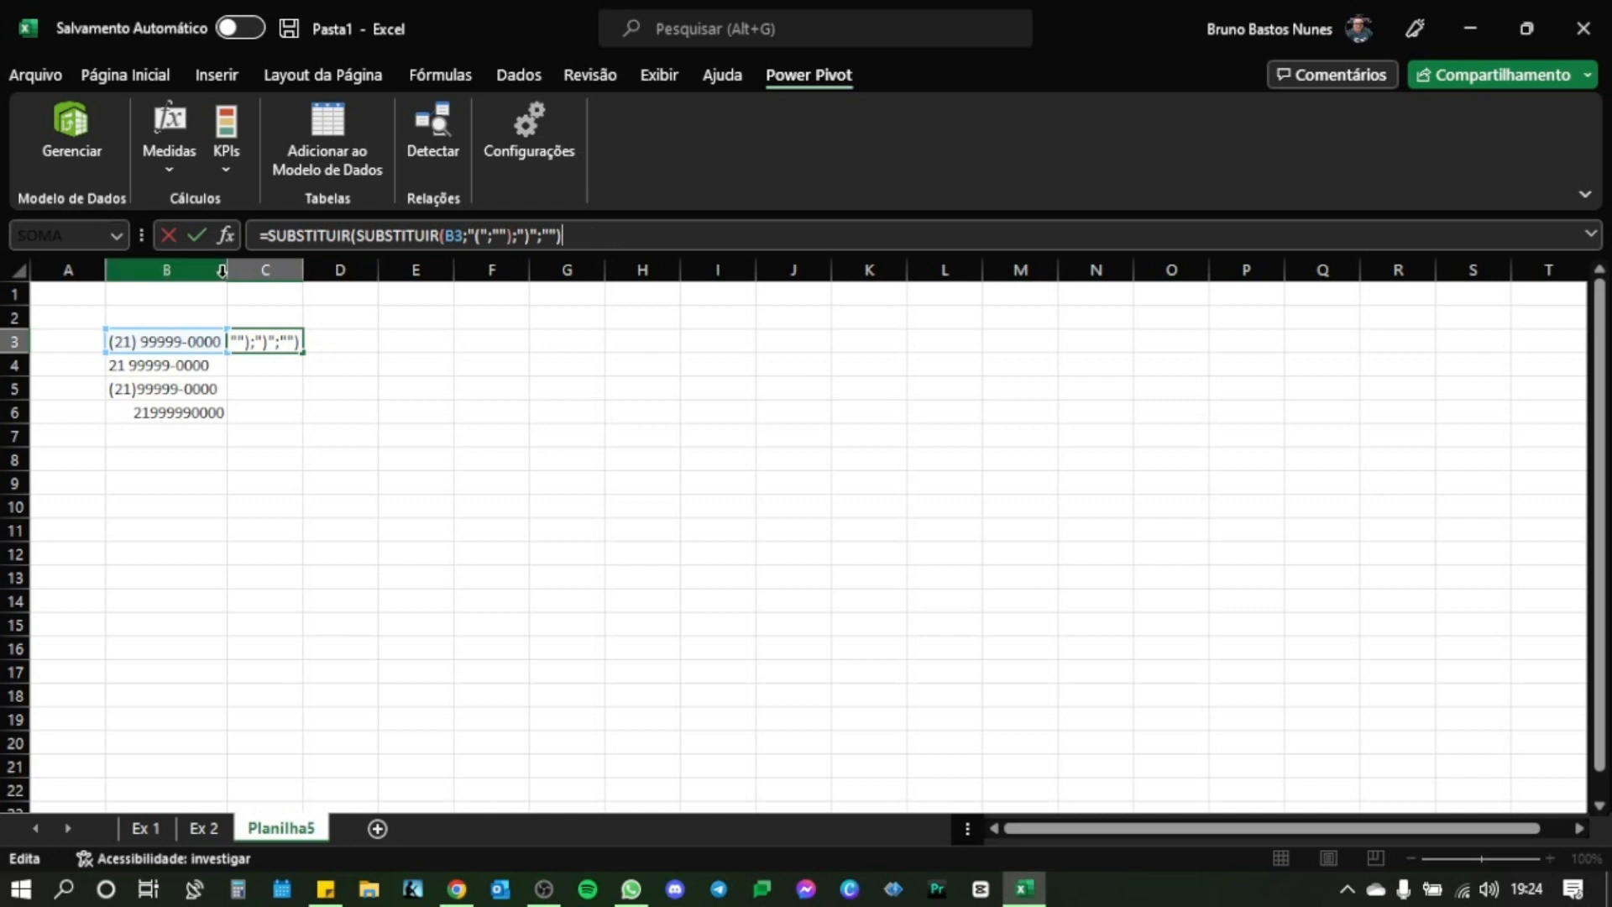
pyautogui.click(267, 235)
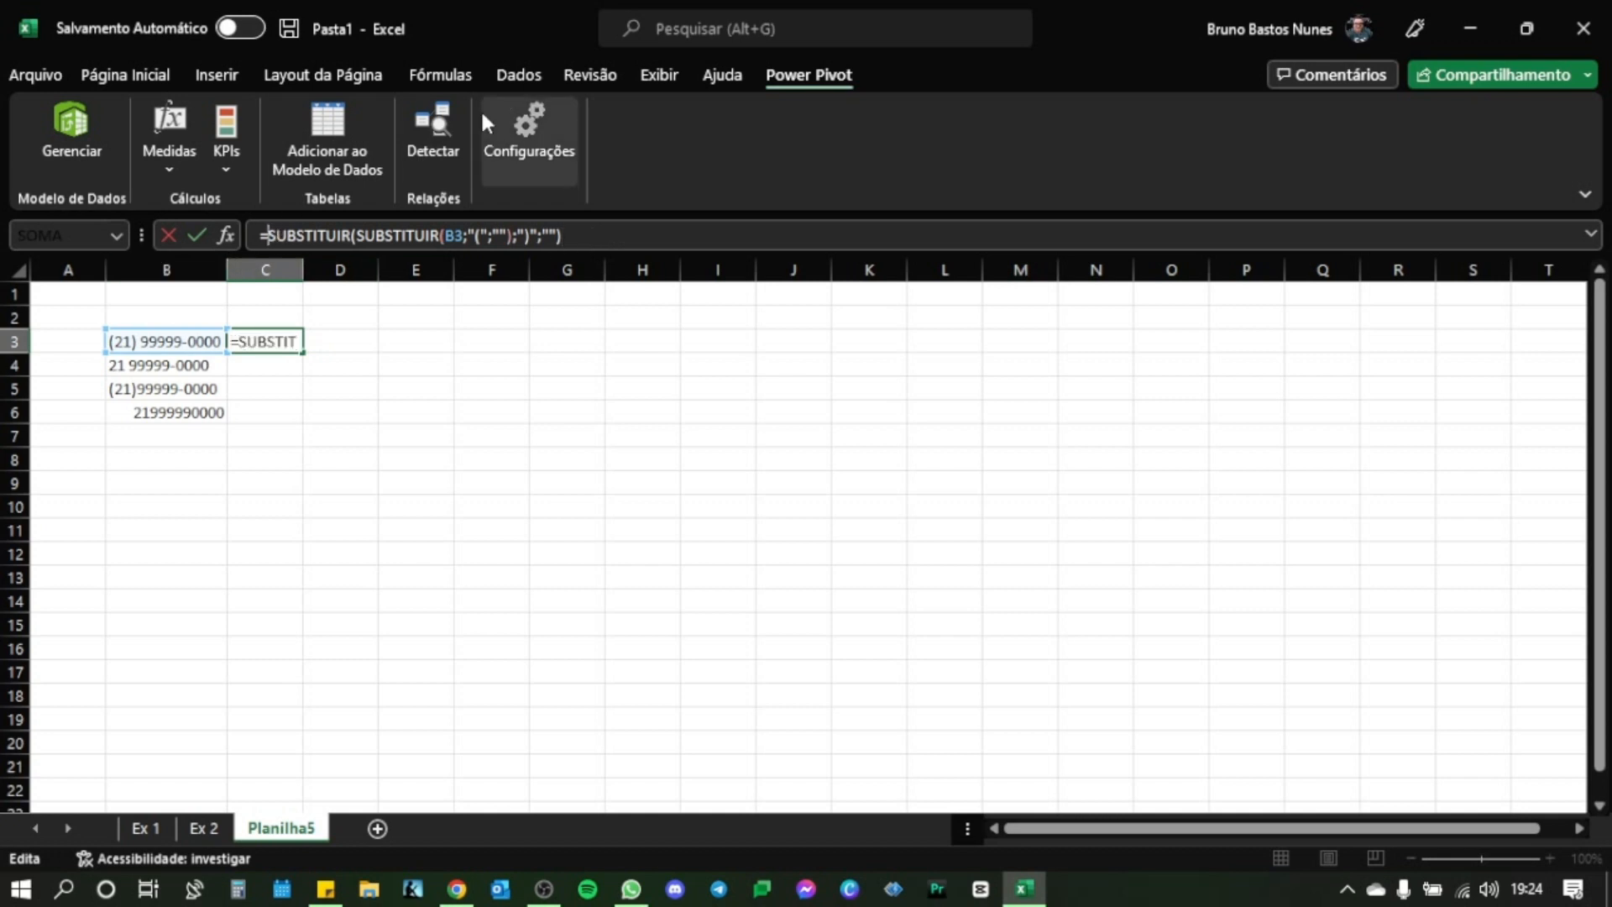
pyautogui.write('SUBSTITUIR')
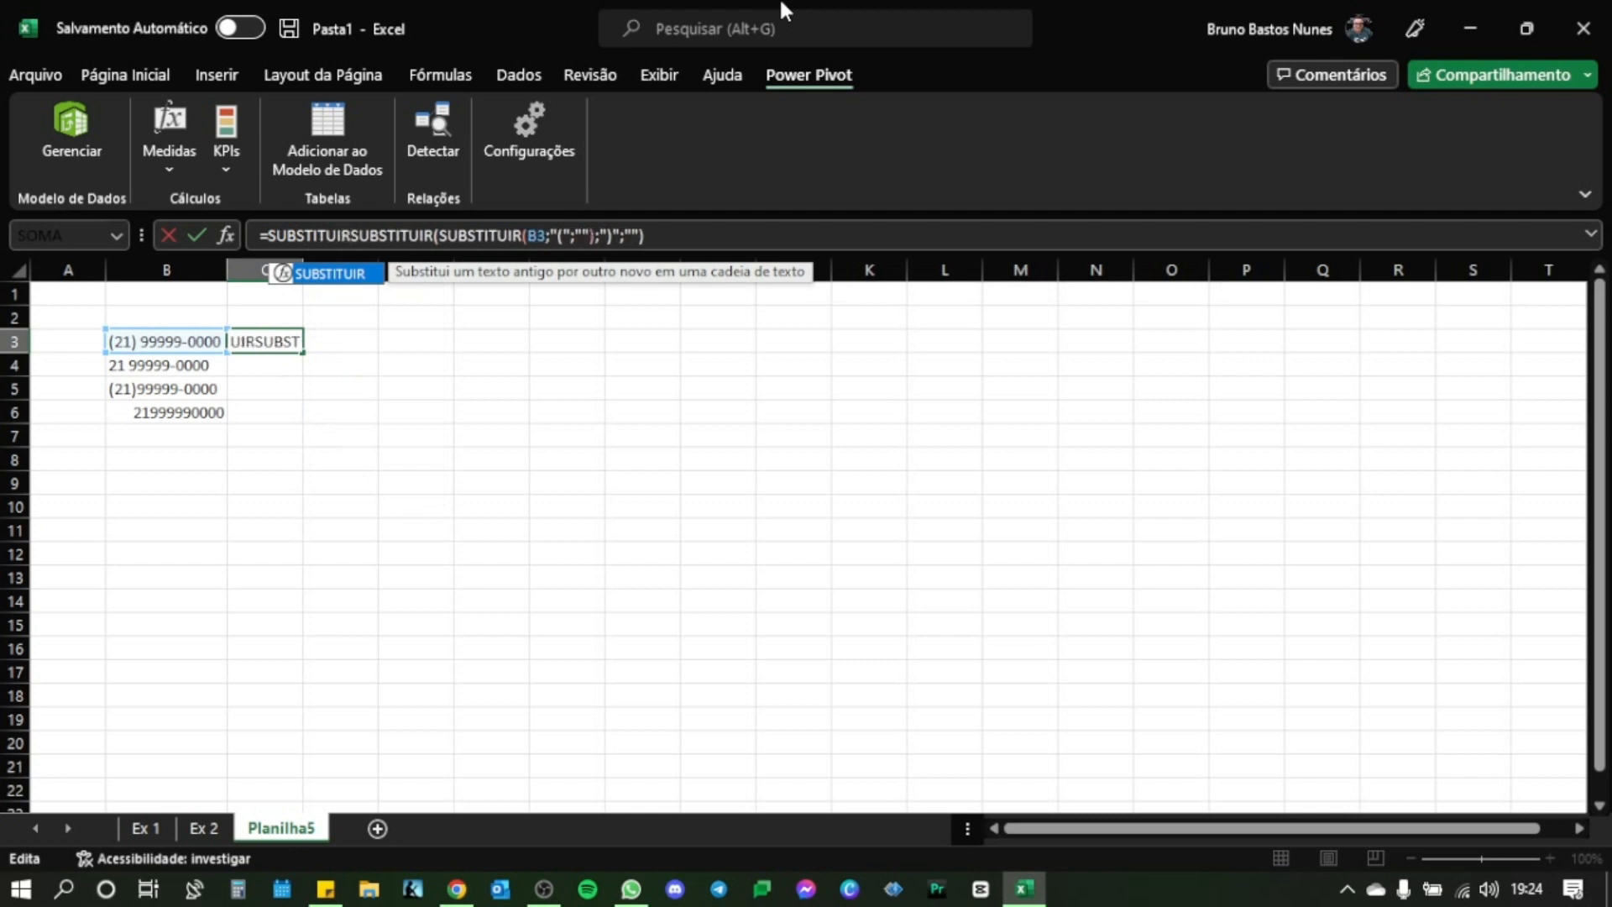
pyautogui.write('(')
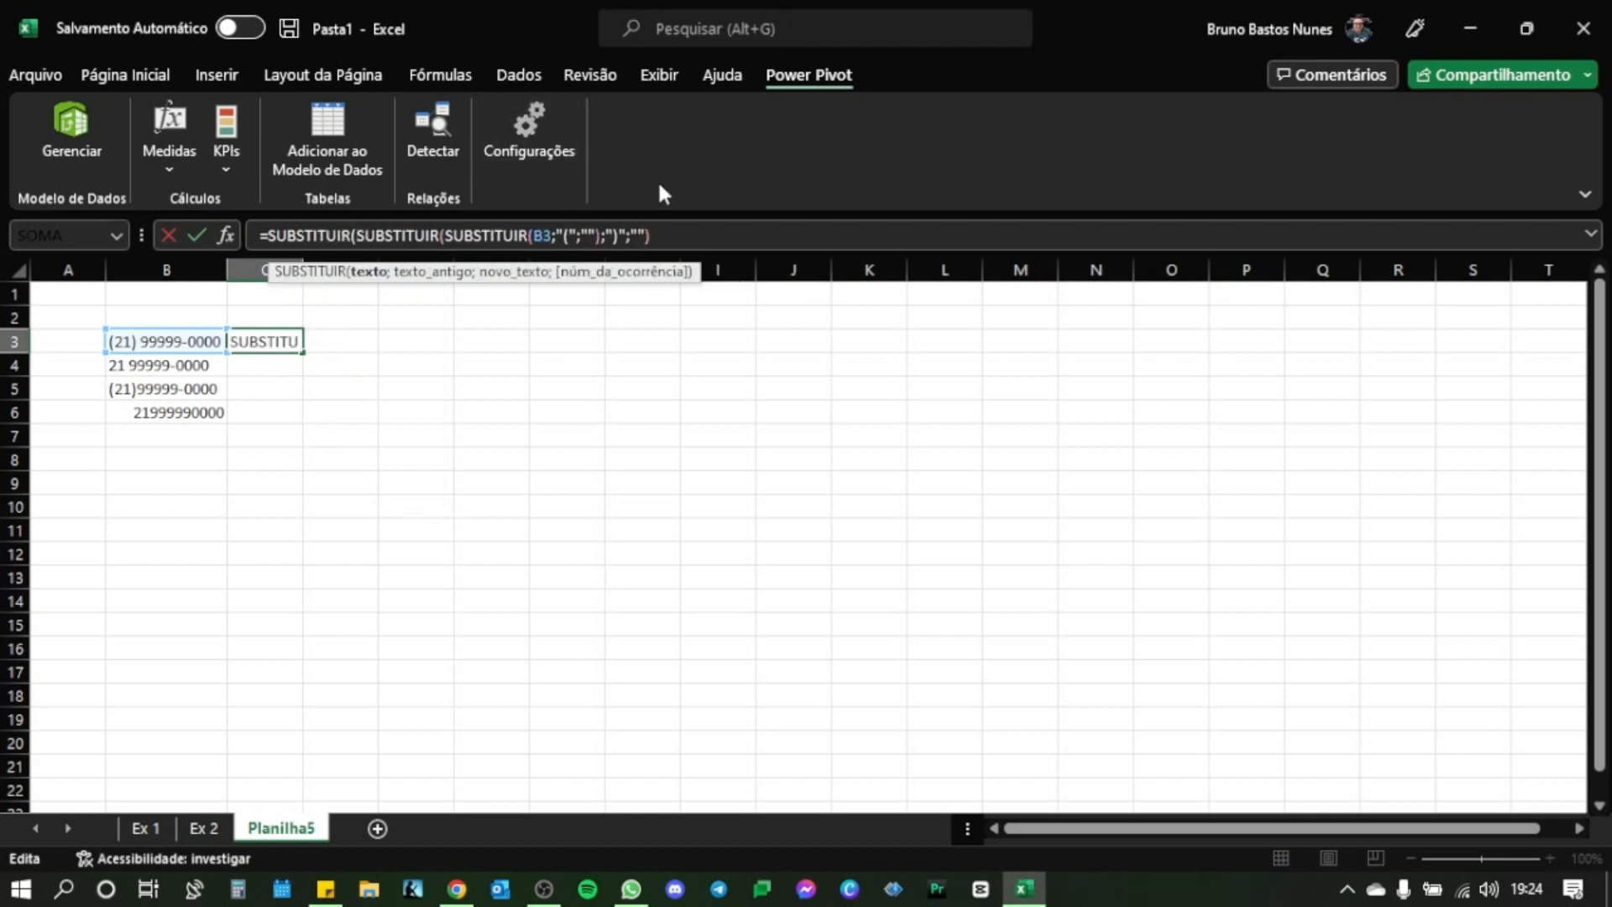
pyautogui.click(689, 235)
pyautogui.write(';')
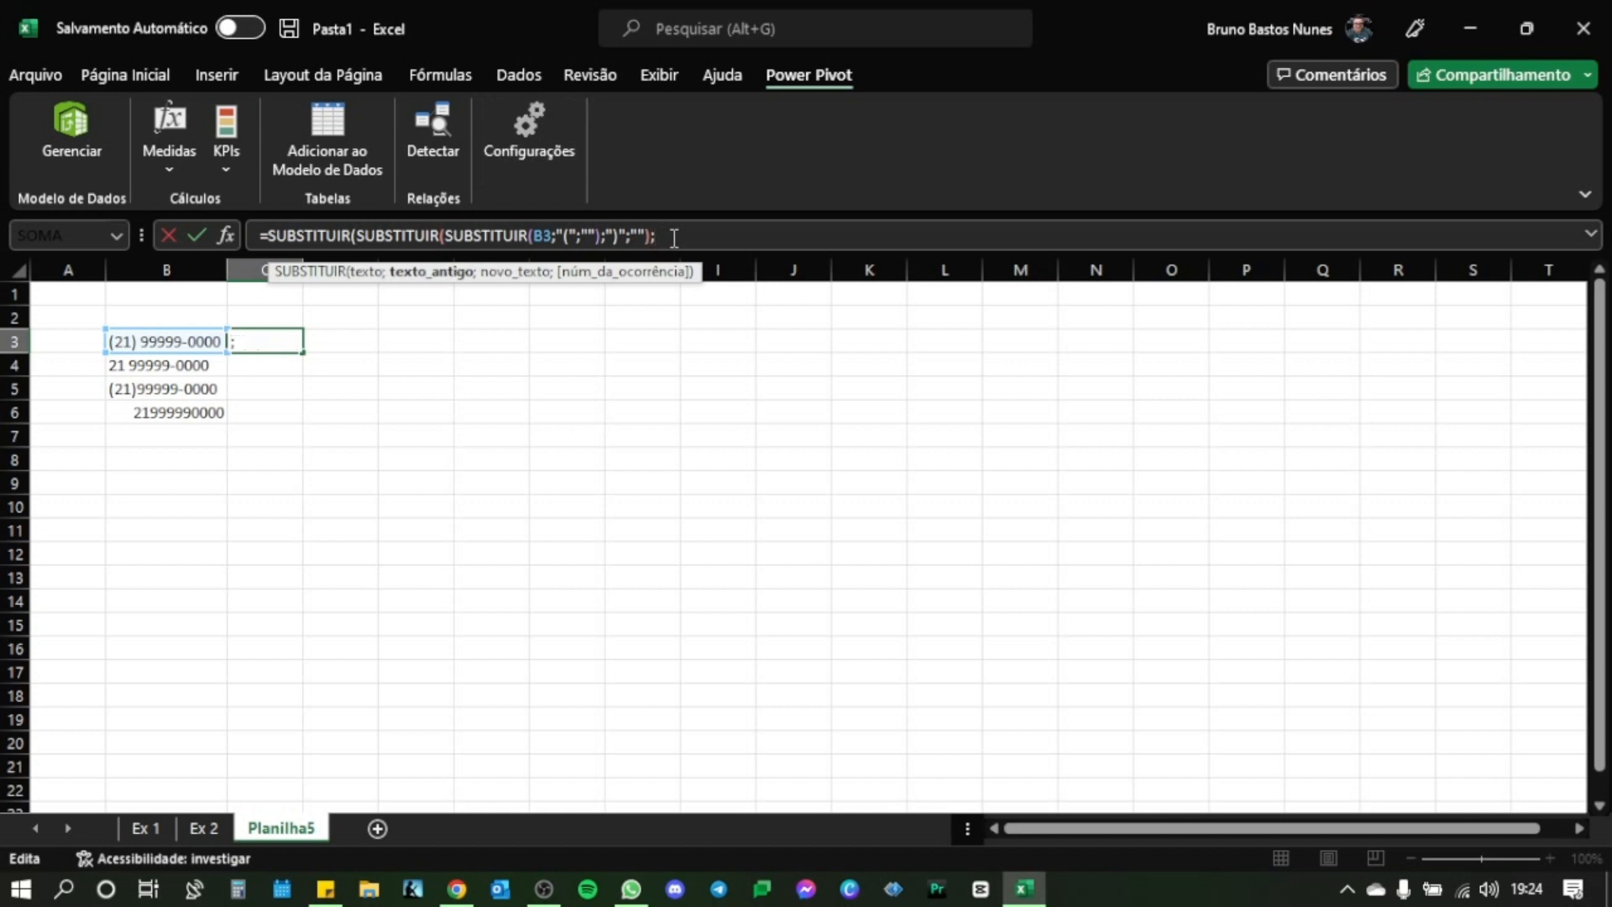
pyautogui.write('"')
# Make the third SUBSTITUIR replace a space (" ") with "" and enter the formula, accepting the proposed correction
pyautogui.write('";"')
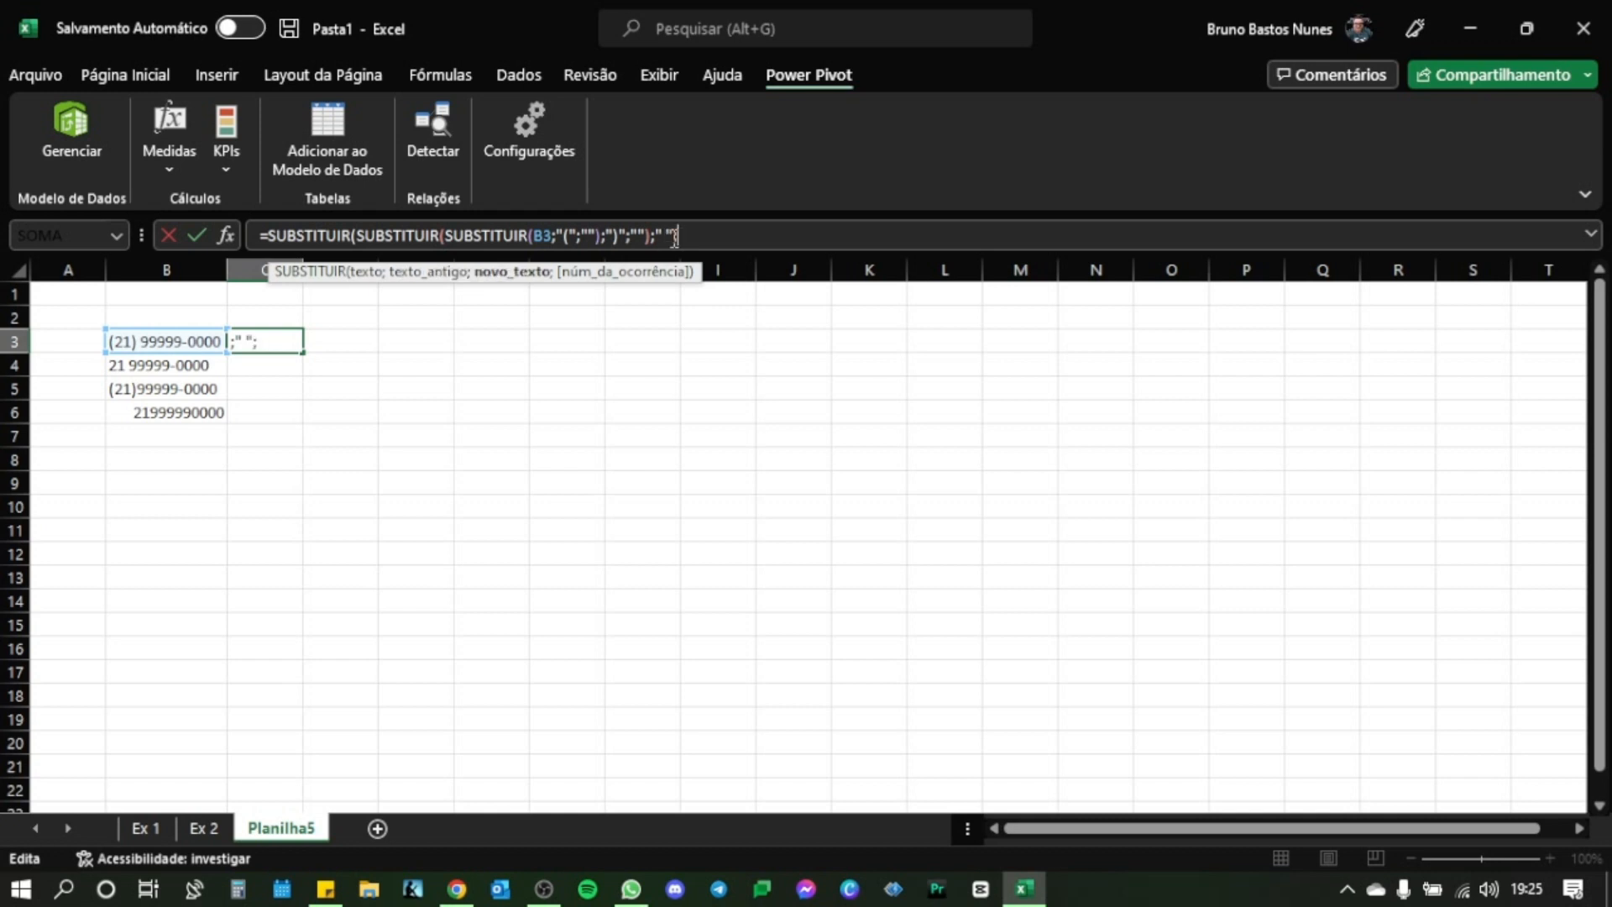
pyautogui.write('"')
pyautogui.press('Return')
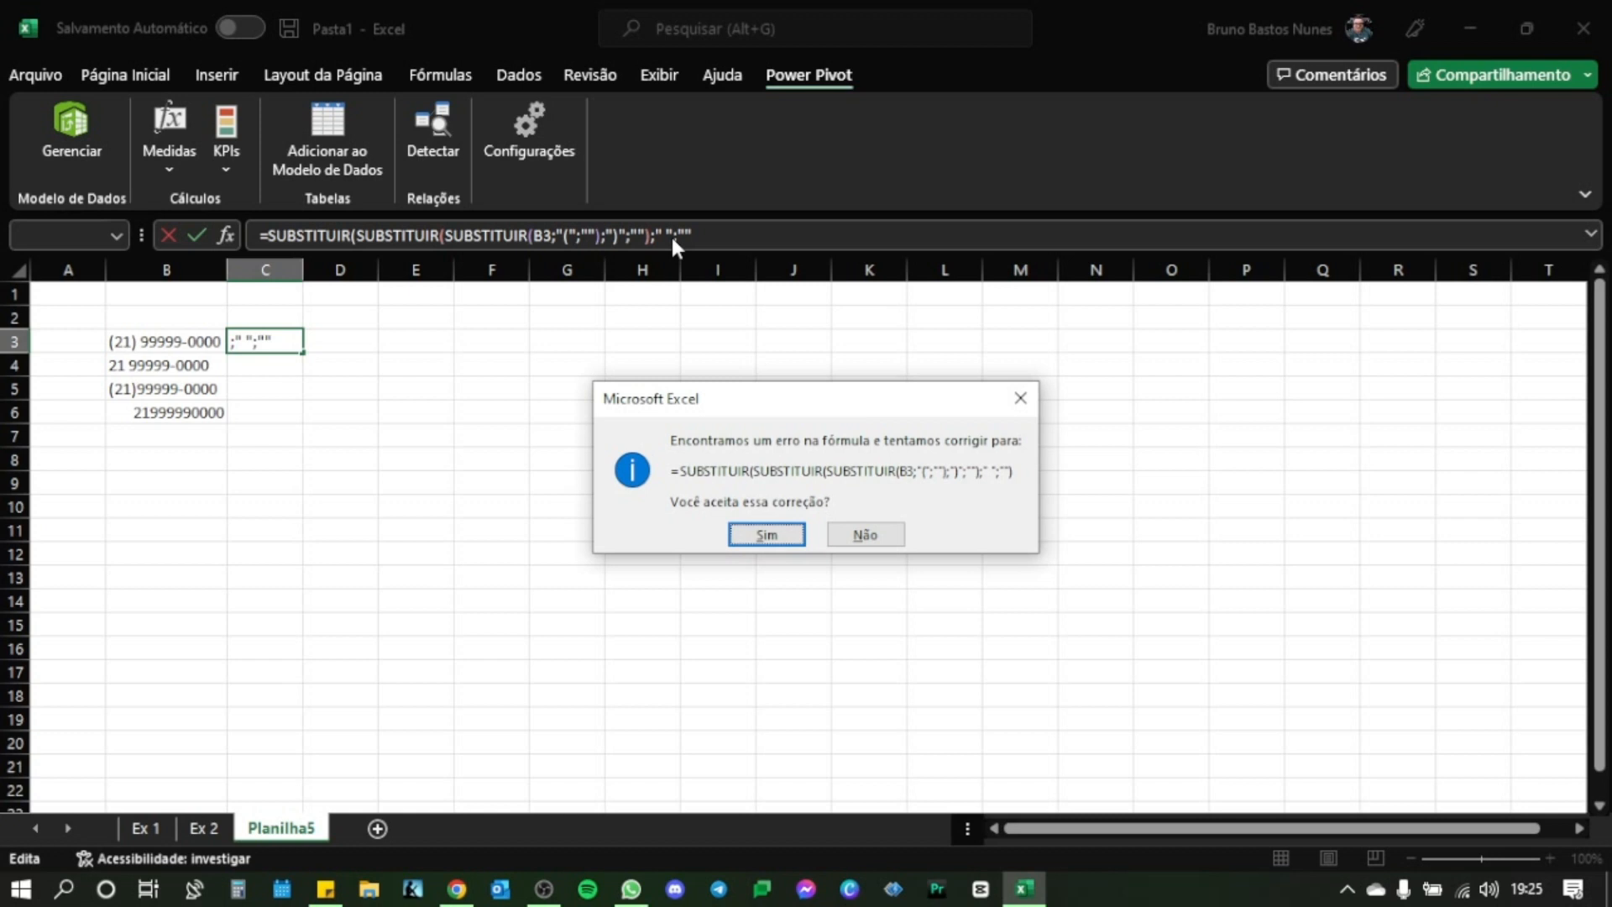
pyautogui.press('Return')
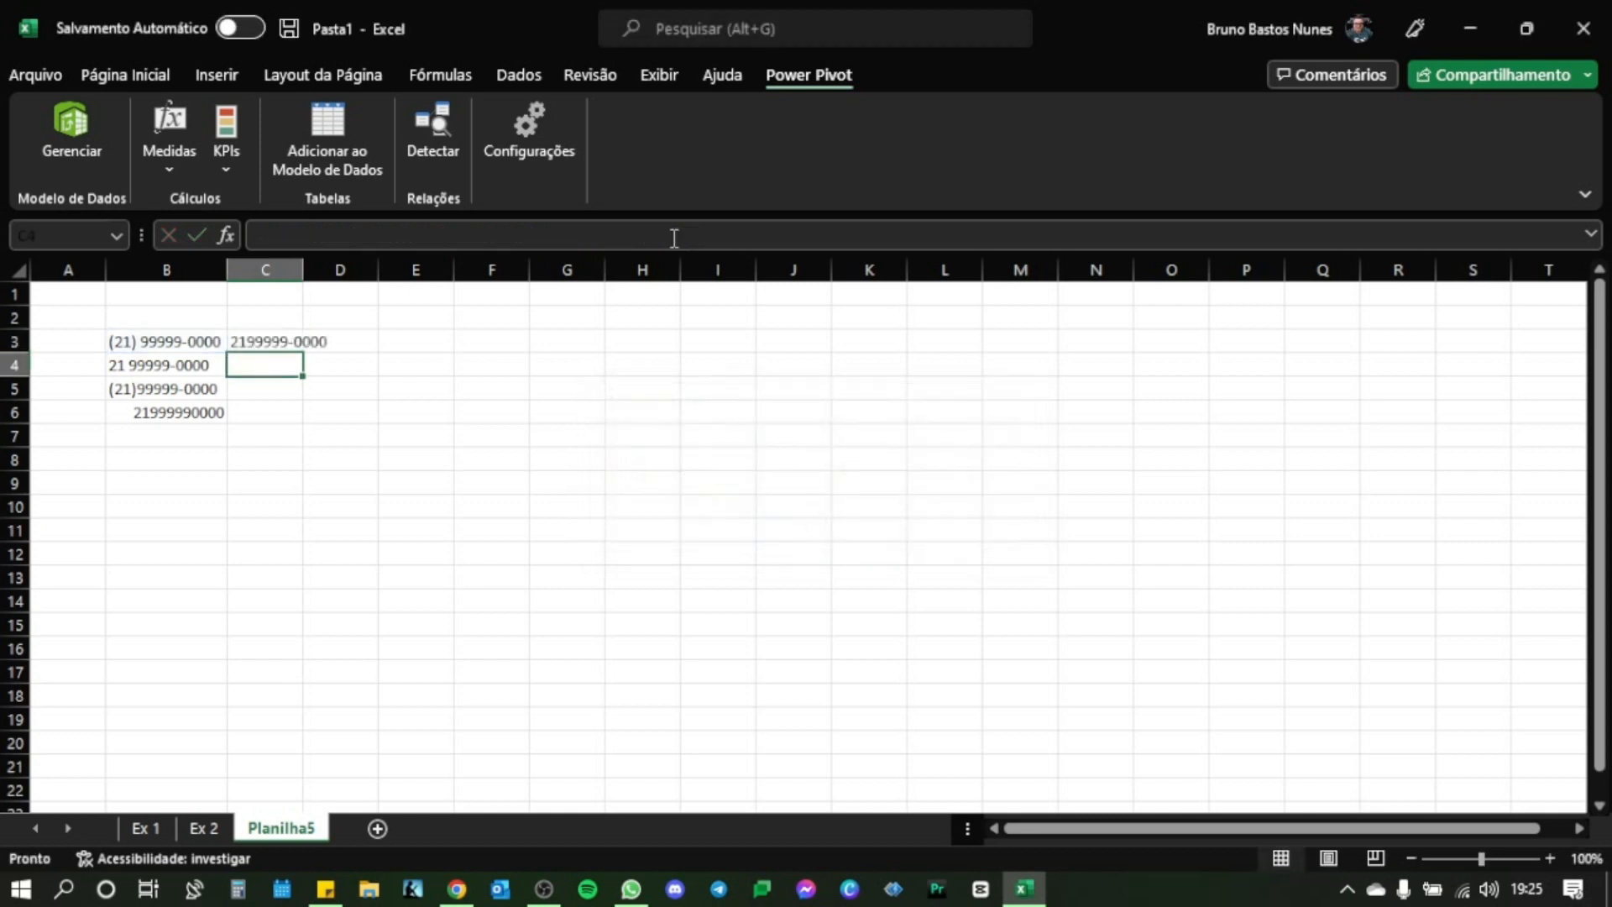
# Add a fourth SUBSTITUIR around the whole C3 formula
pyautogui.click(287, 340)
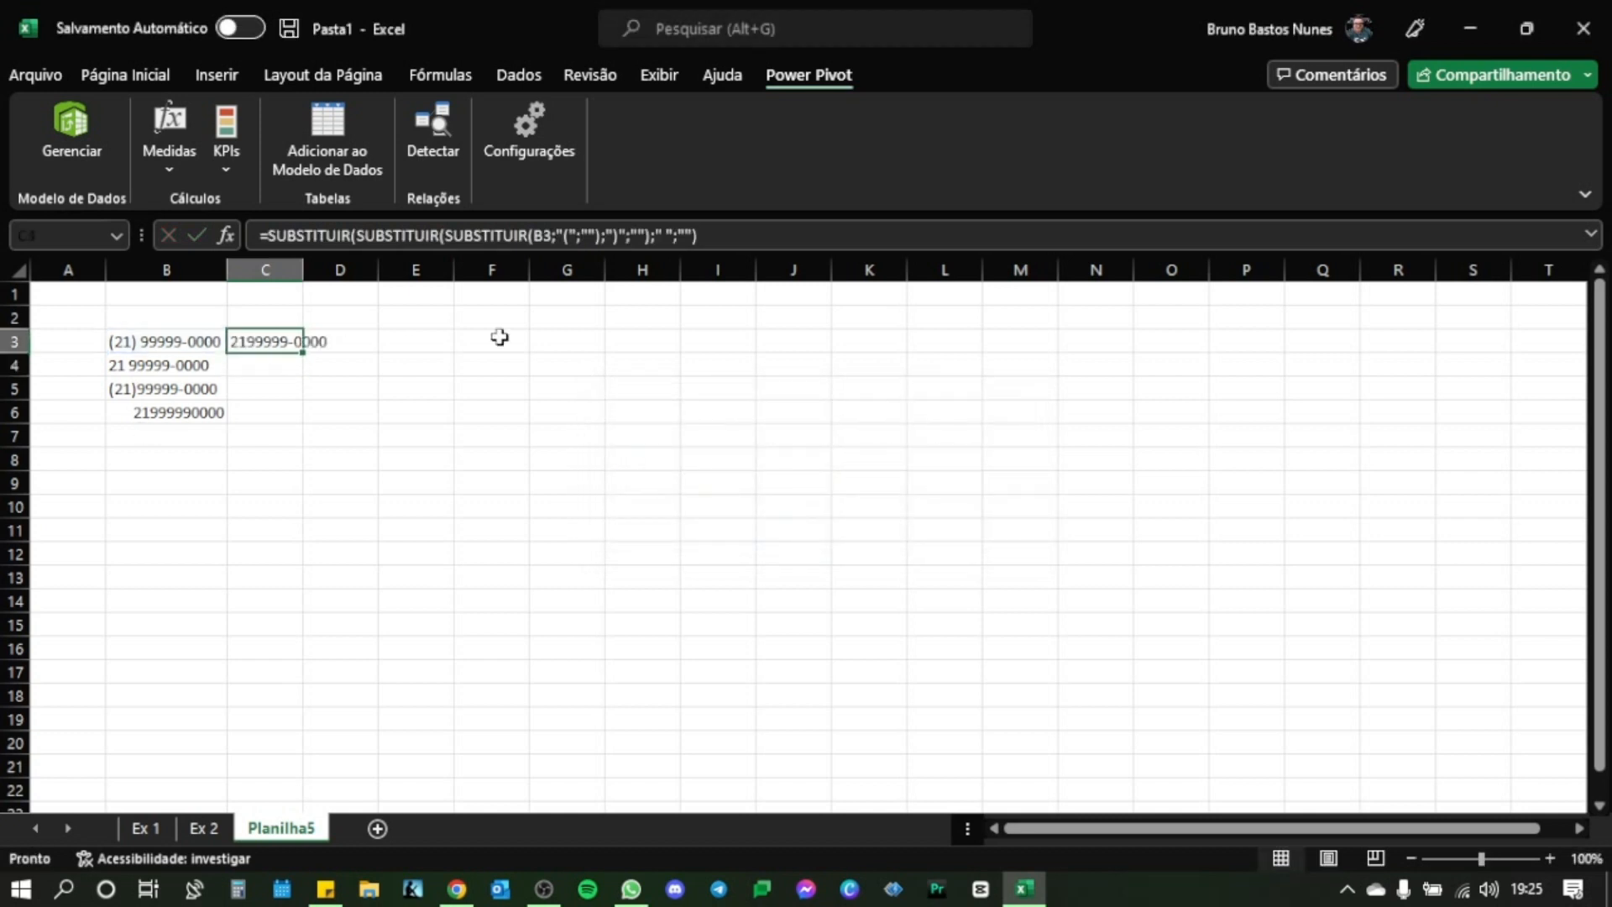
pyautogui.click(698, 235)
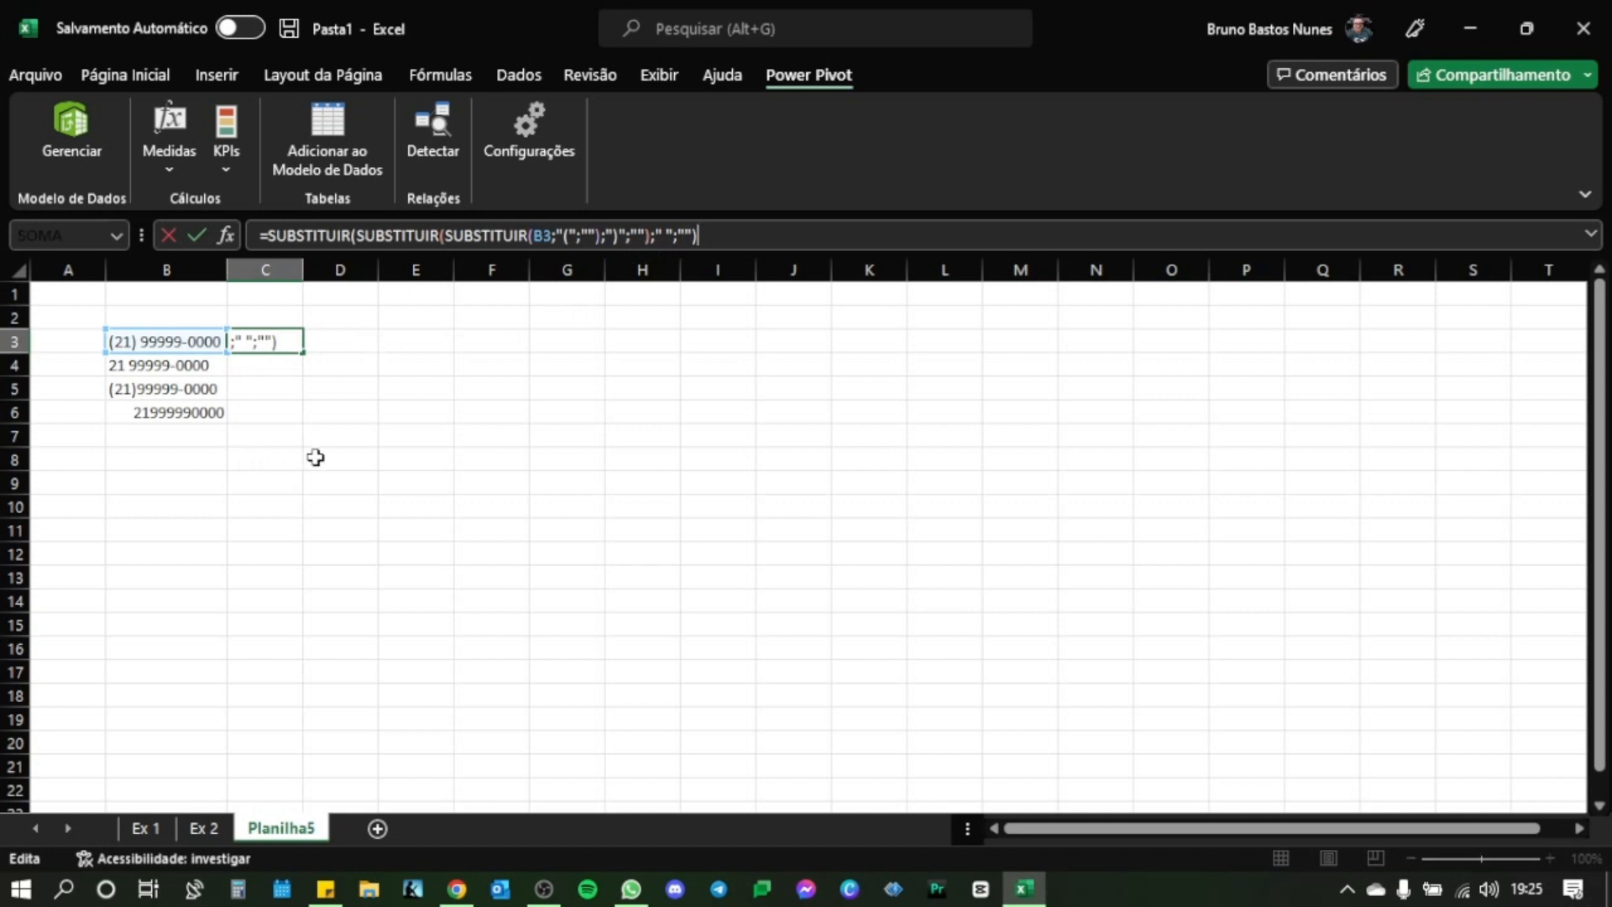
pyautogui.click(265, 236)
pyautogui.write('SU')
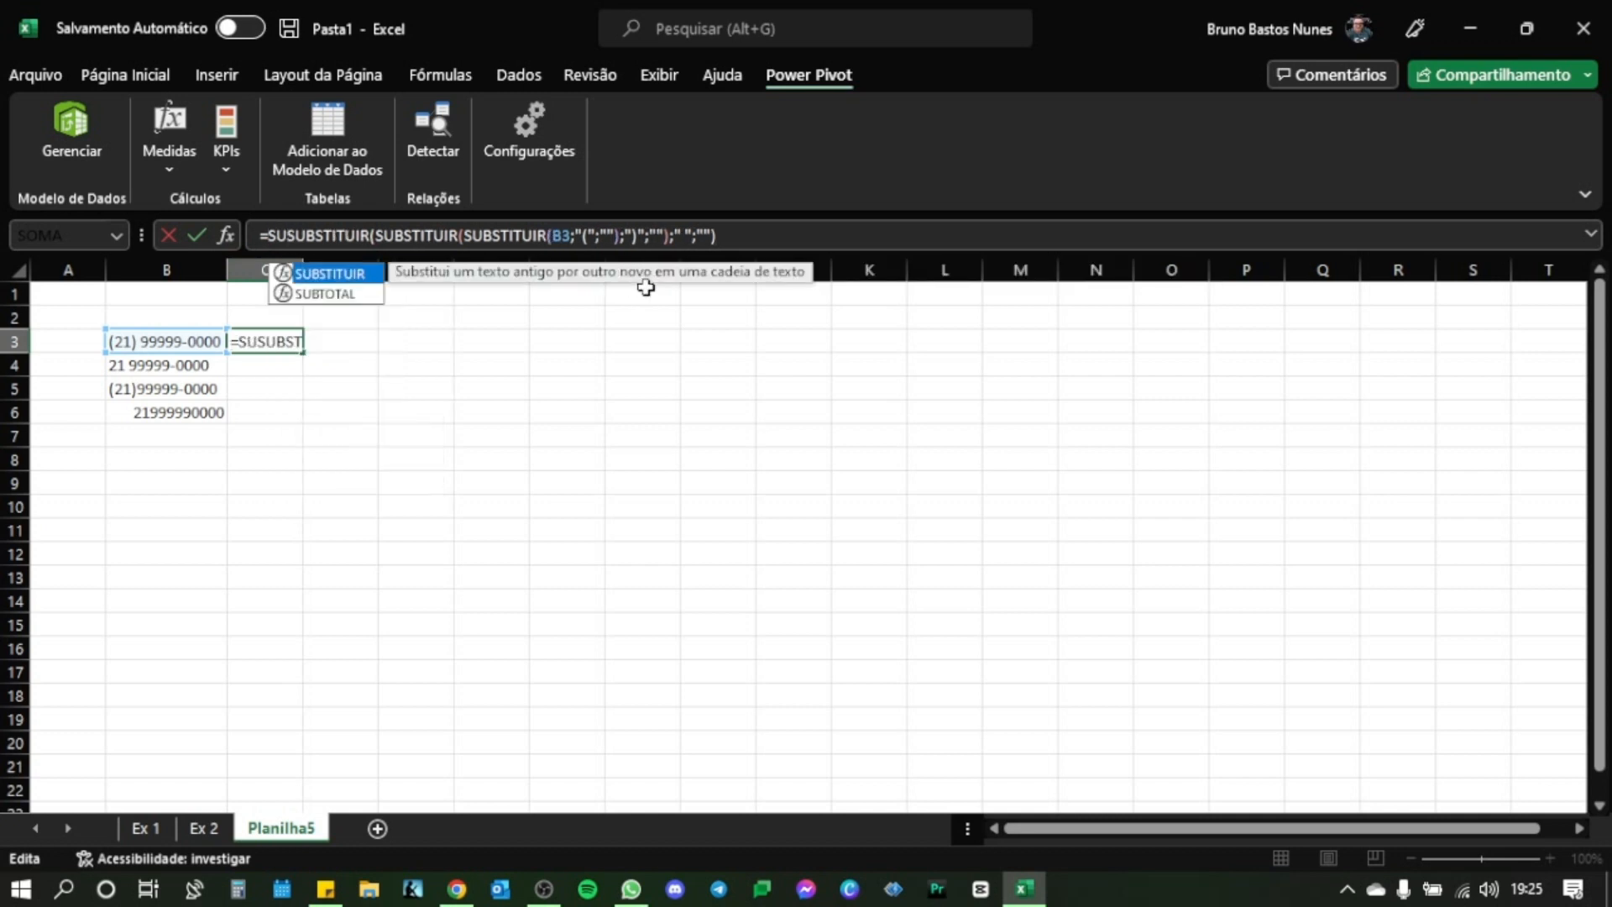
pyautogui.write('BSTITUIR')
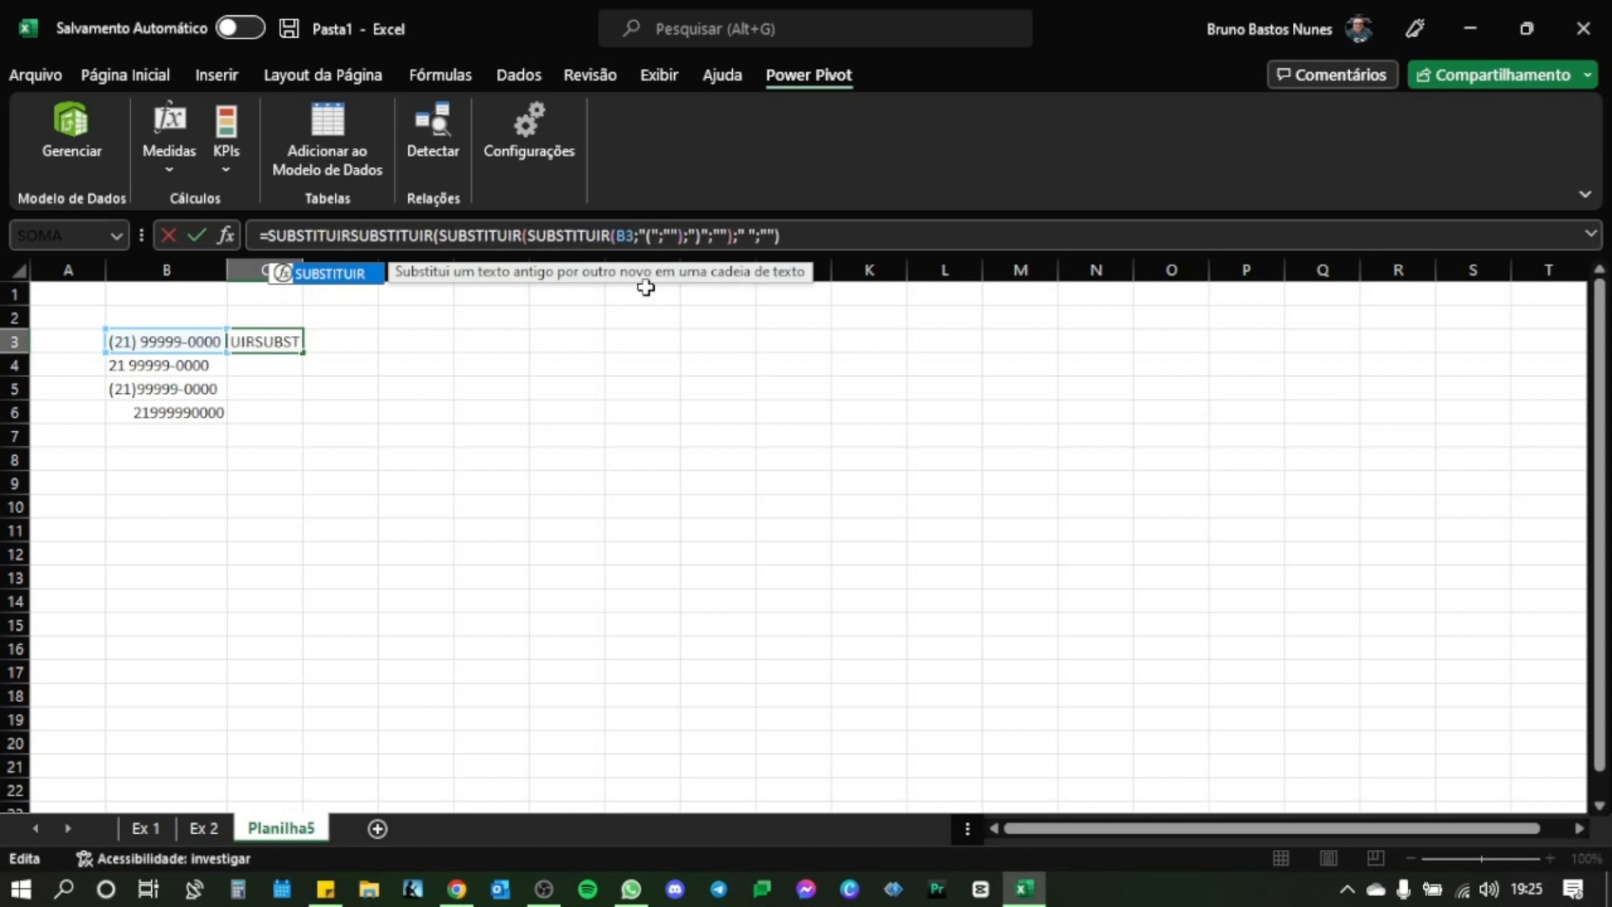
pyautogui.write('(')
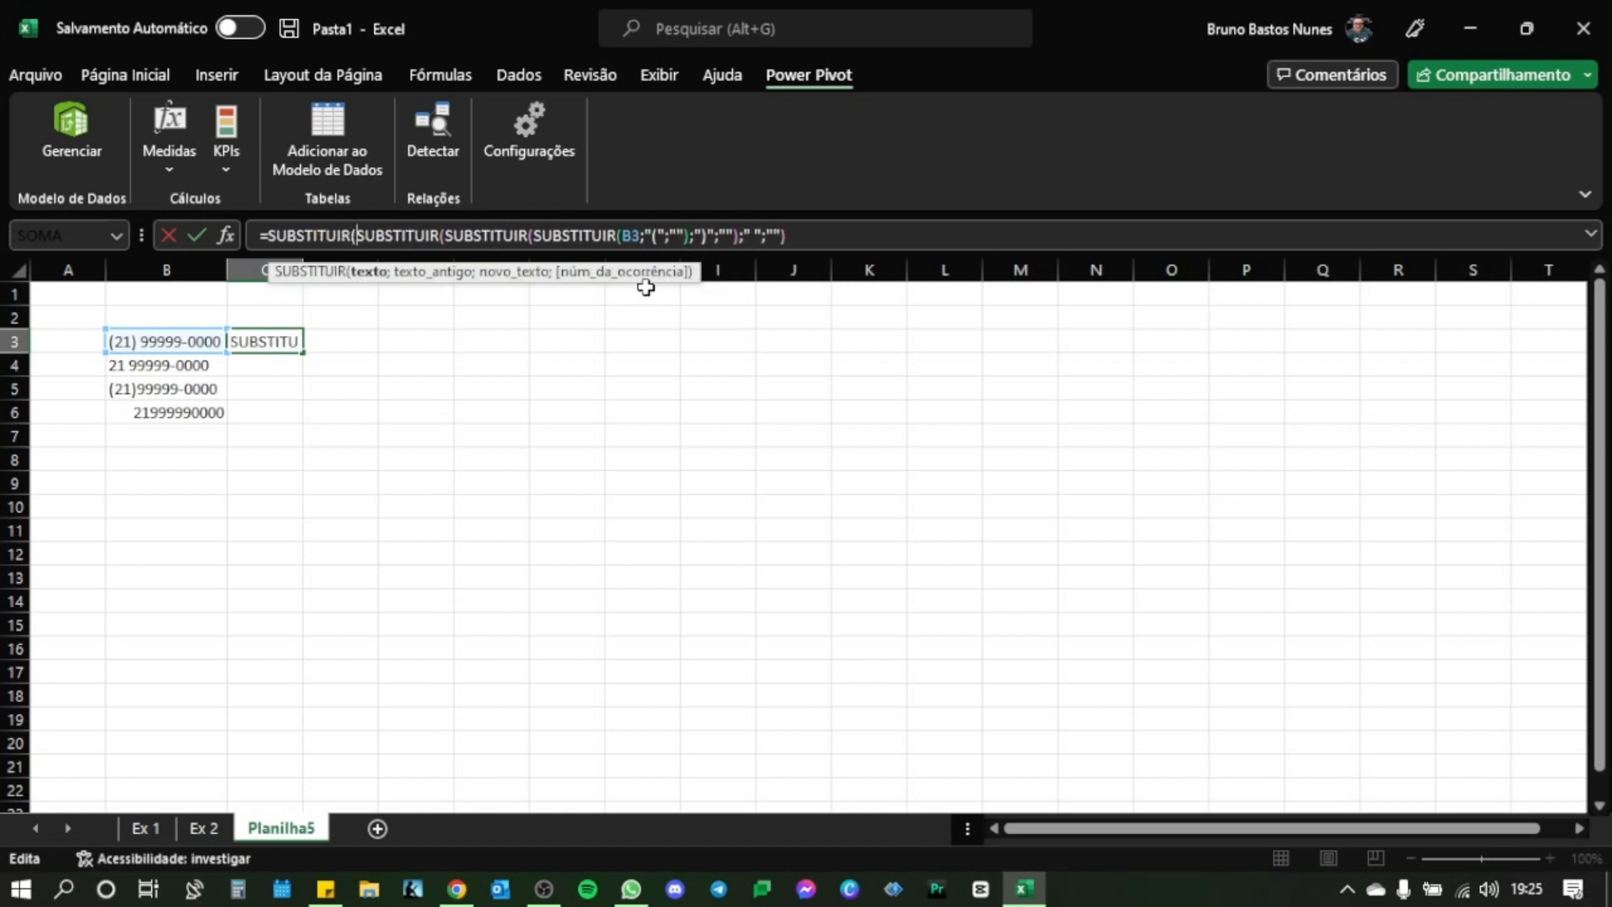
pyautogui.click(907, 232)
# Make the fourth SUBSTITUIR replace "-" with "", close it and enter the C3 formula
pyautogui.write(';"')
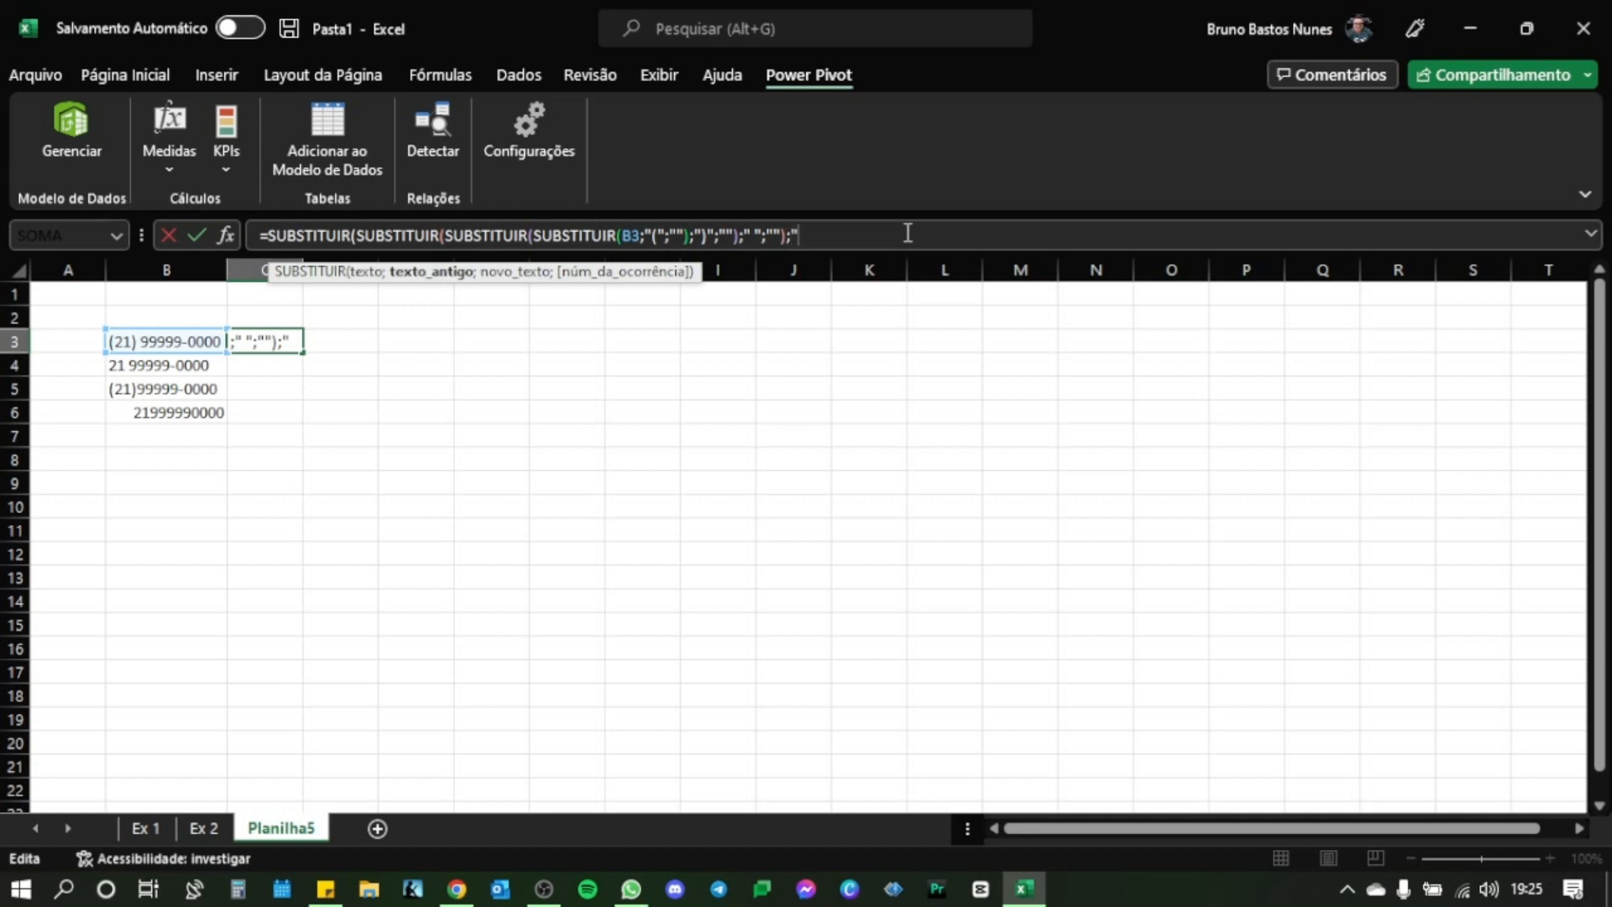
pyautogui.write('-";""')
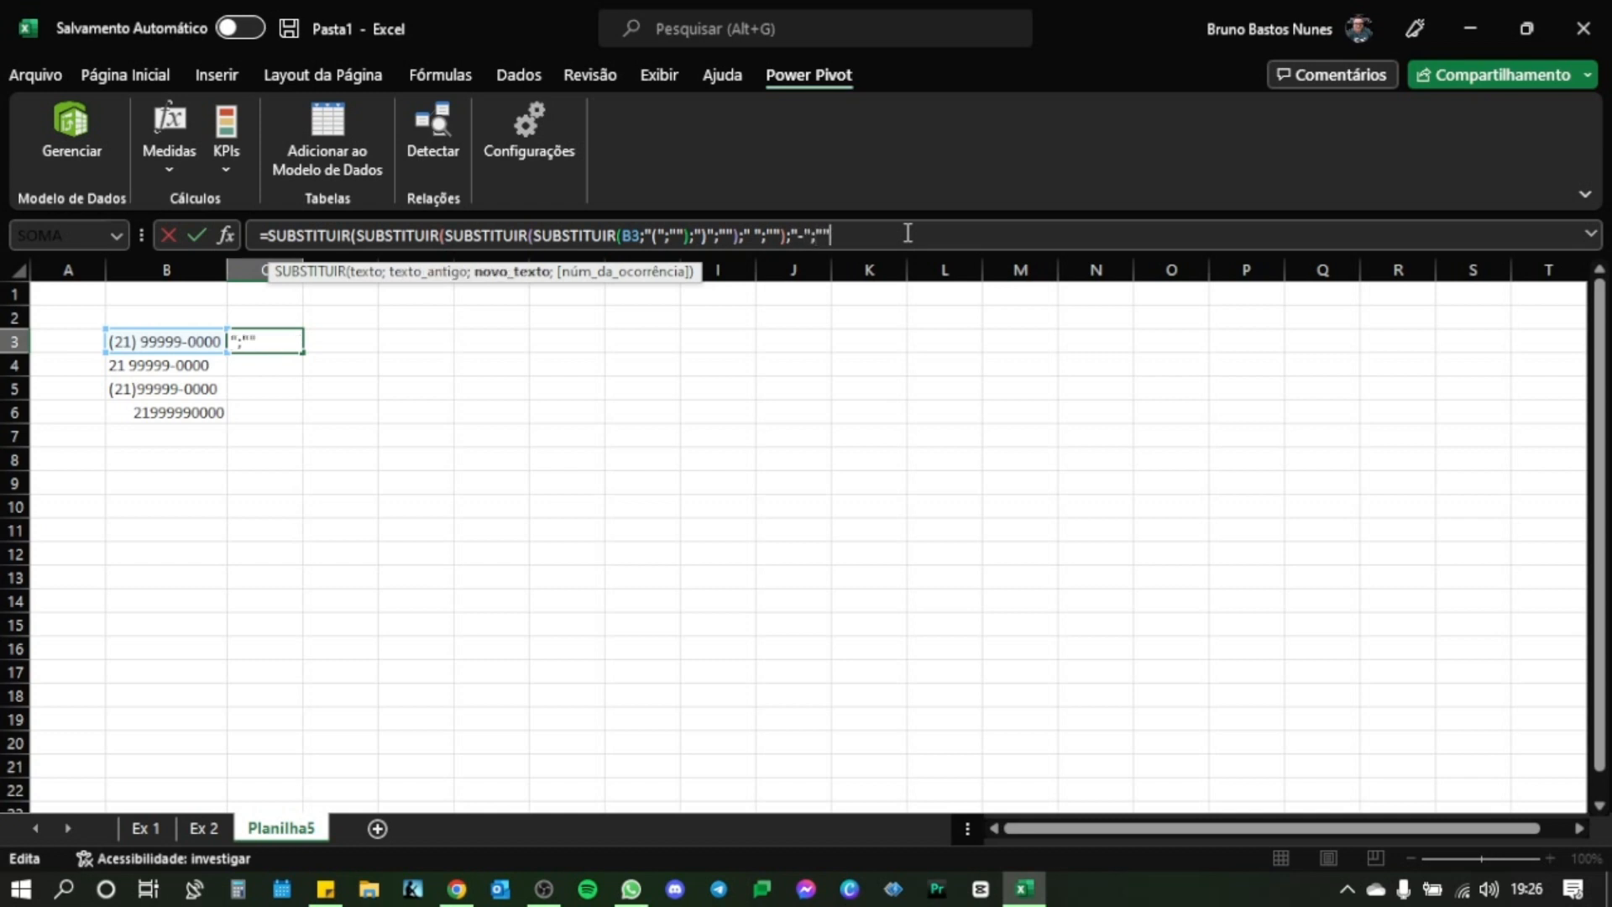
pyautogui.write(')')
pyautogui.press('Return')
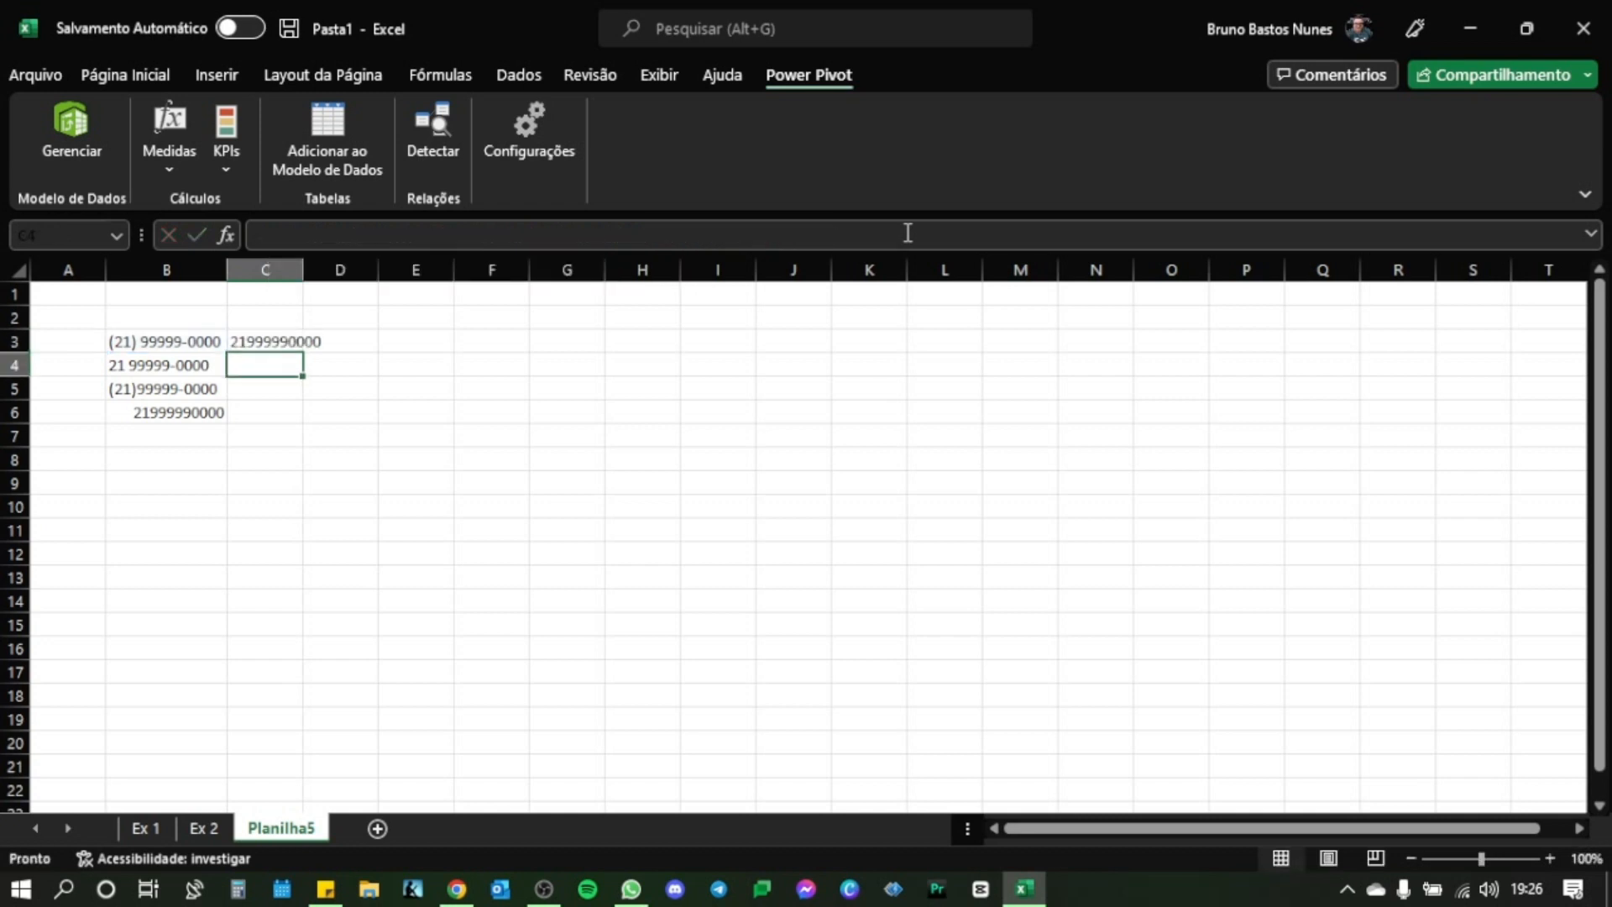
# Copy the phone numbers in B3:B6 and paste them three times below, filling column B down to B18
pyautogui.click(265, 336)
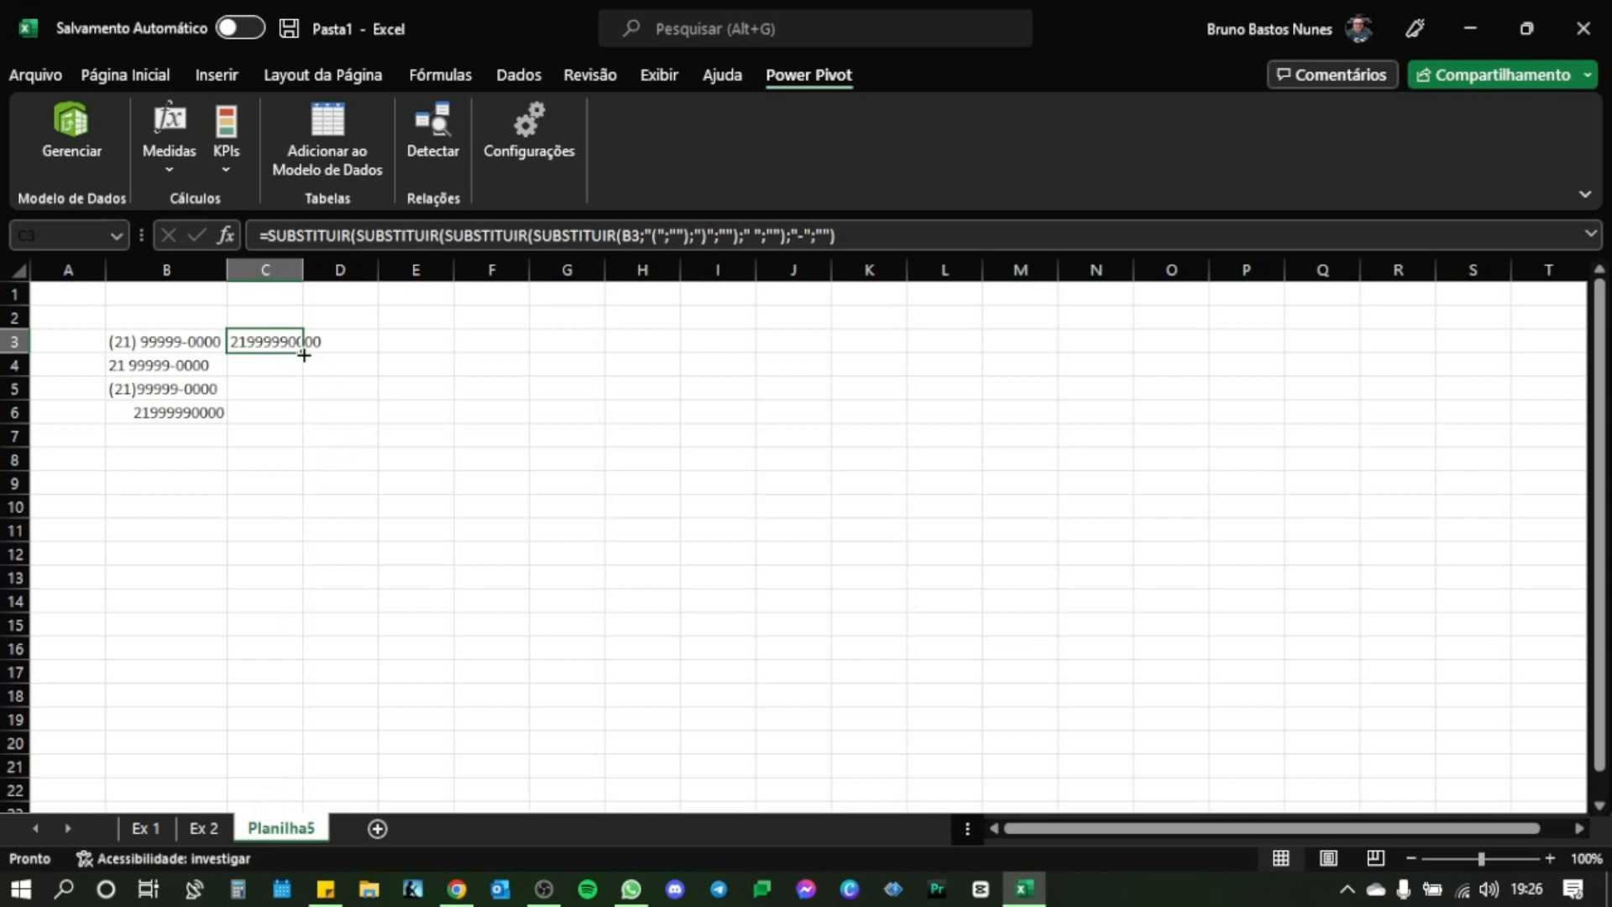
pyautogui.moveTo(206, 337); pyautogui.dragTo(196, 405)
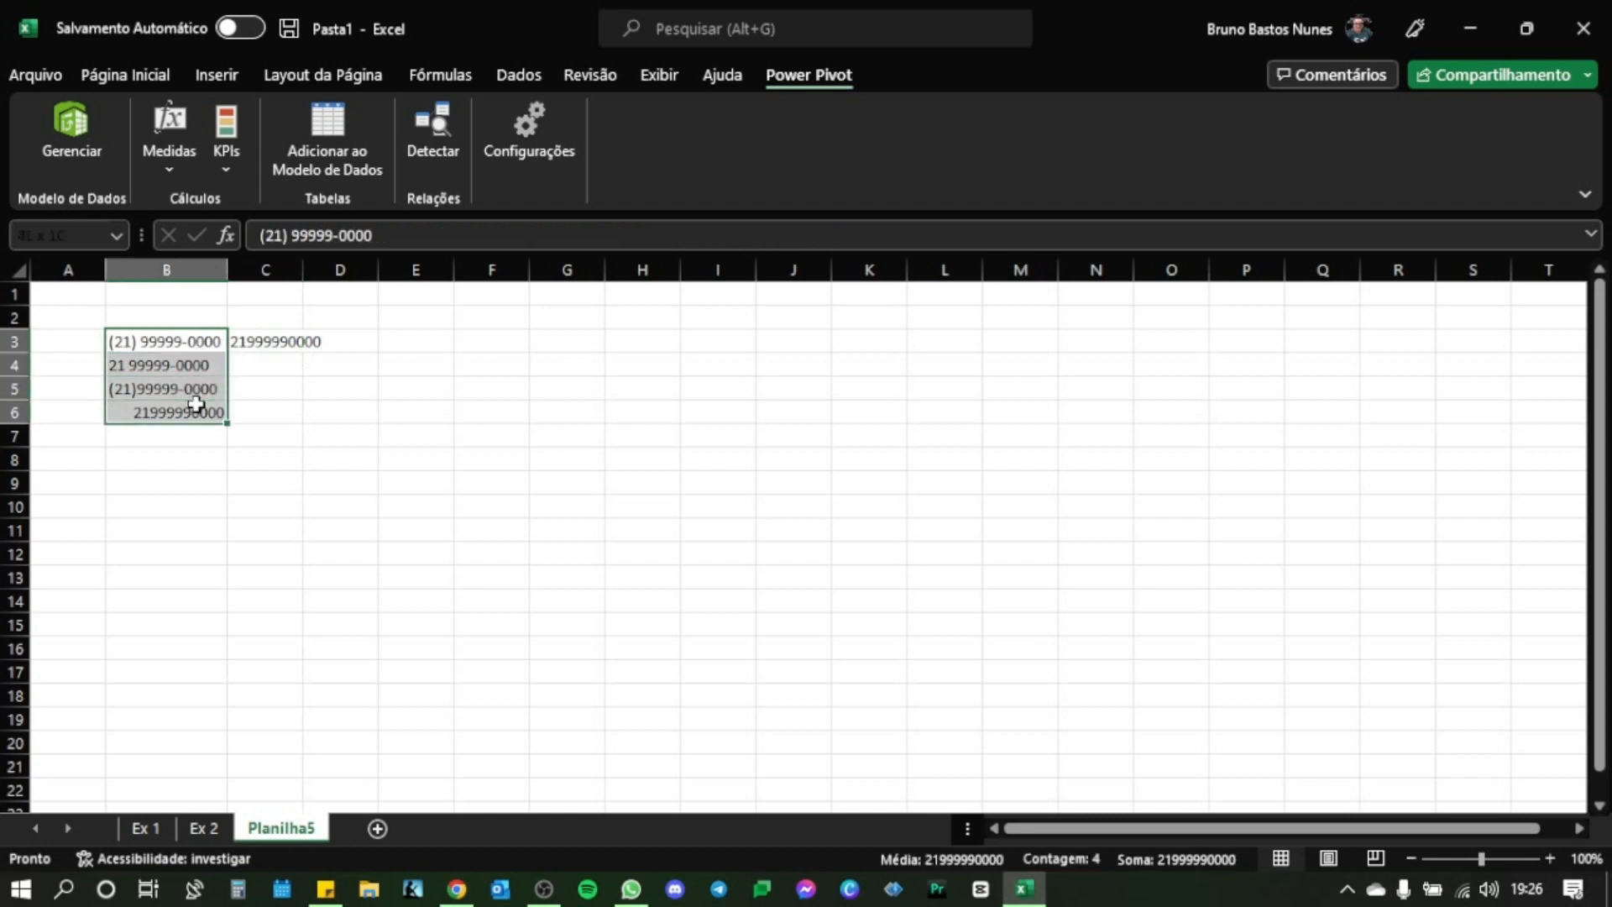
pyautogui.hotkey('ctrl', 'c')
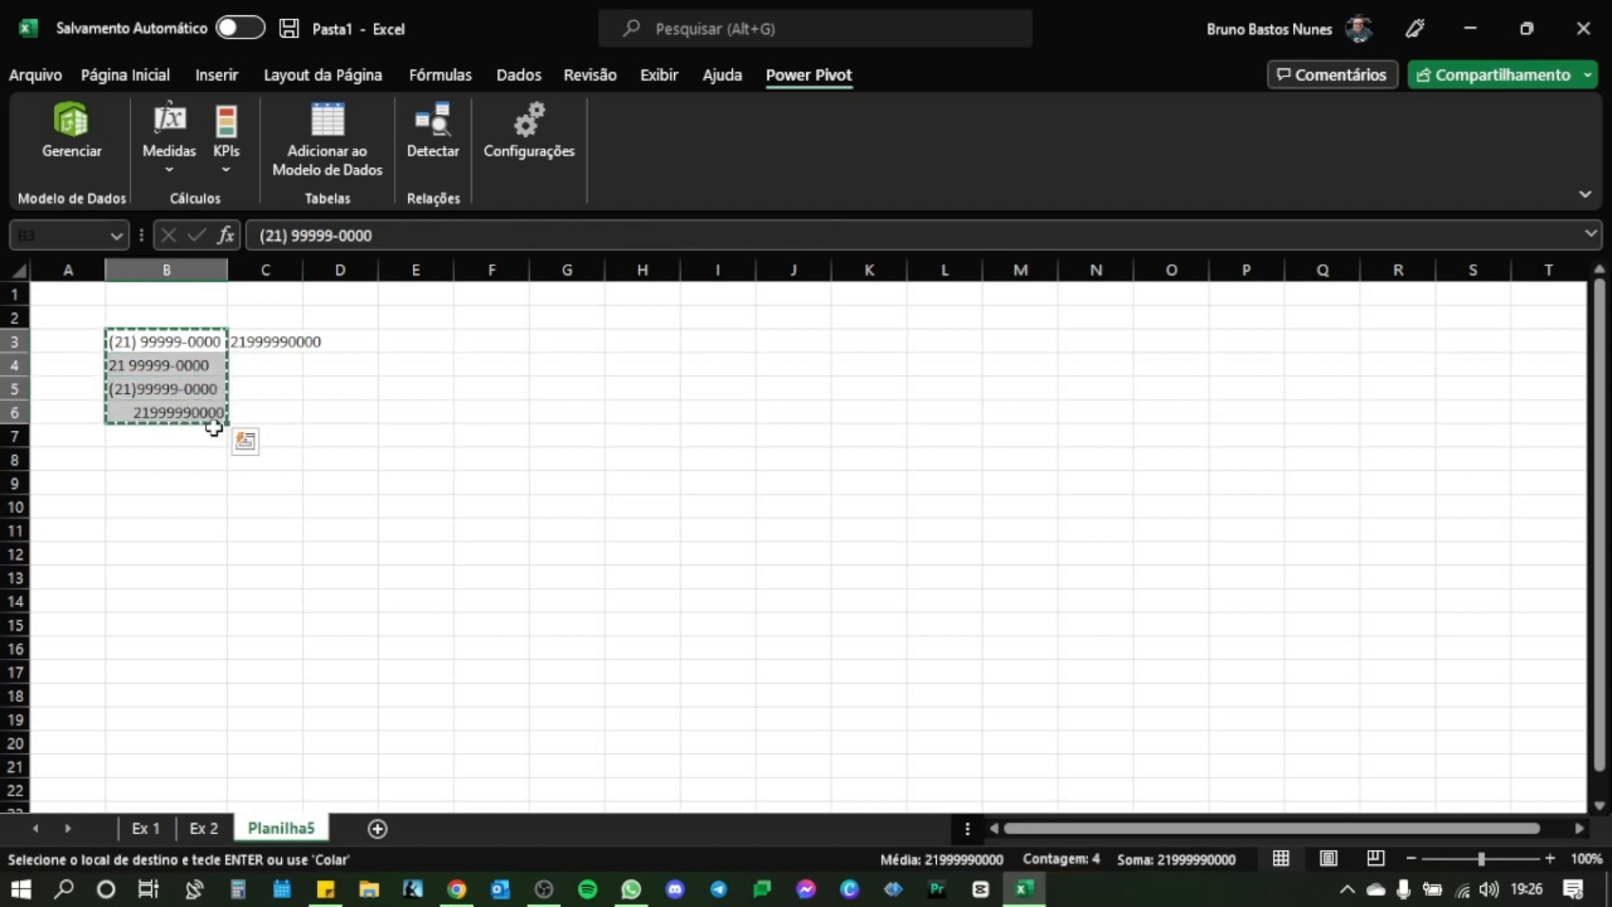
pyautogui.click(201, 433)
pyautogui.hotkey('ctrl', 'v')
pyautogui.scroll(-1, 199, 434)
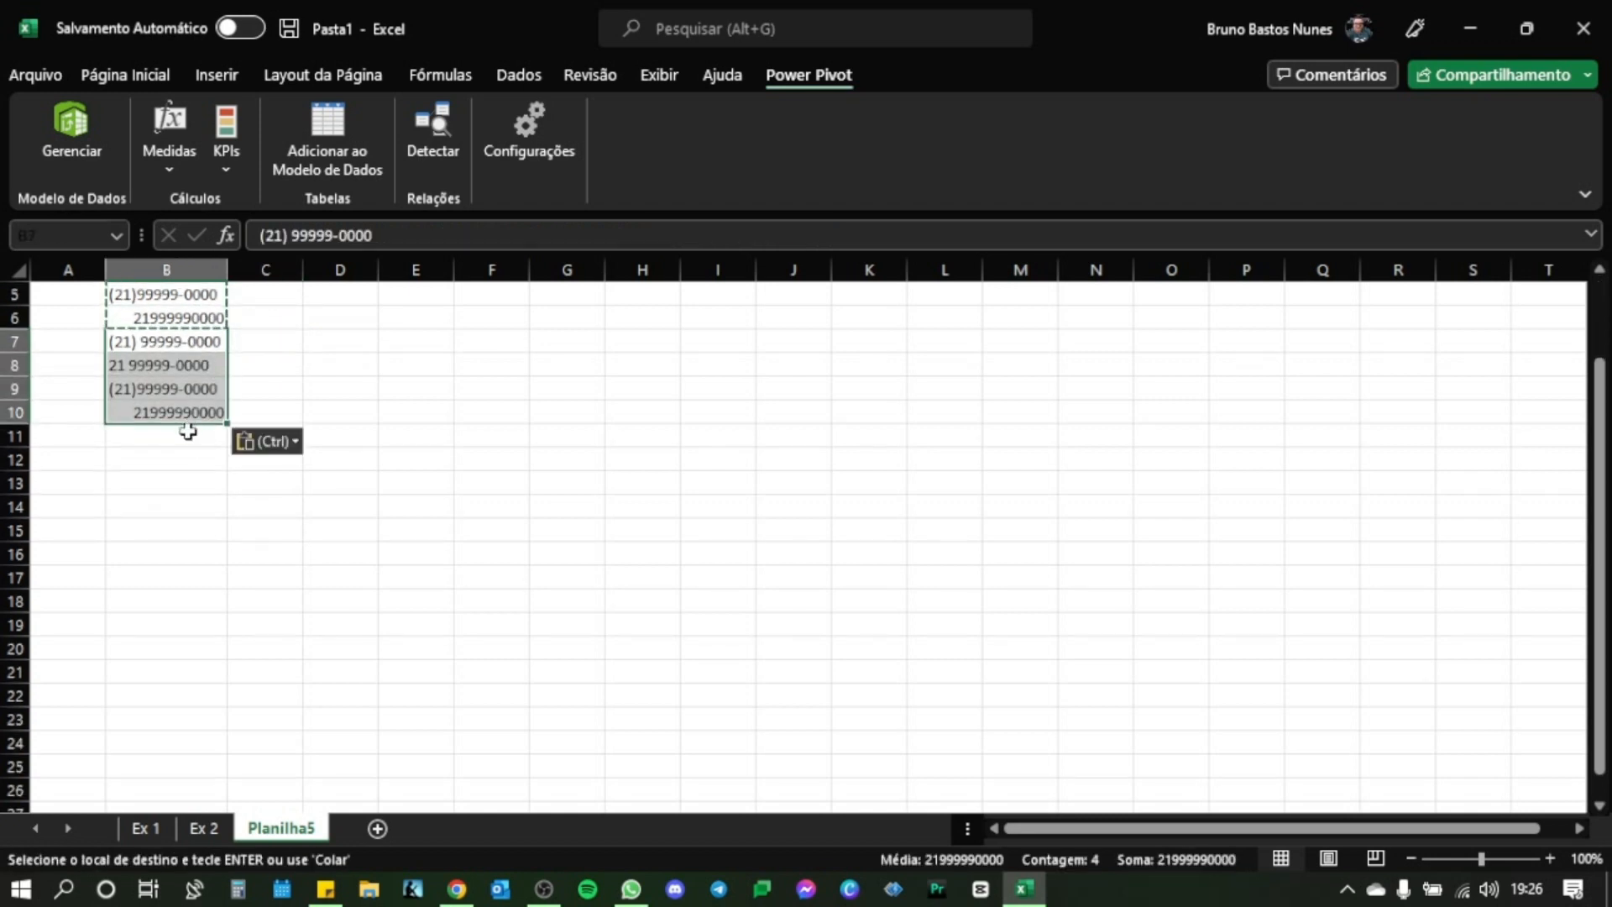
pyautogui.click(190, 434)
pyautogui.hotkey('ctrl', 'v')
pyautogui.click(155, 533)
pyautogui.hotkey('ctrl', 'v')
pyautogui.scroll(1, 154, 532)
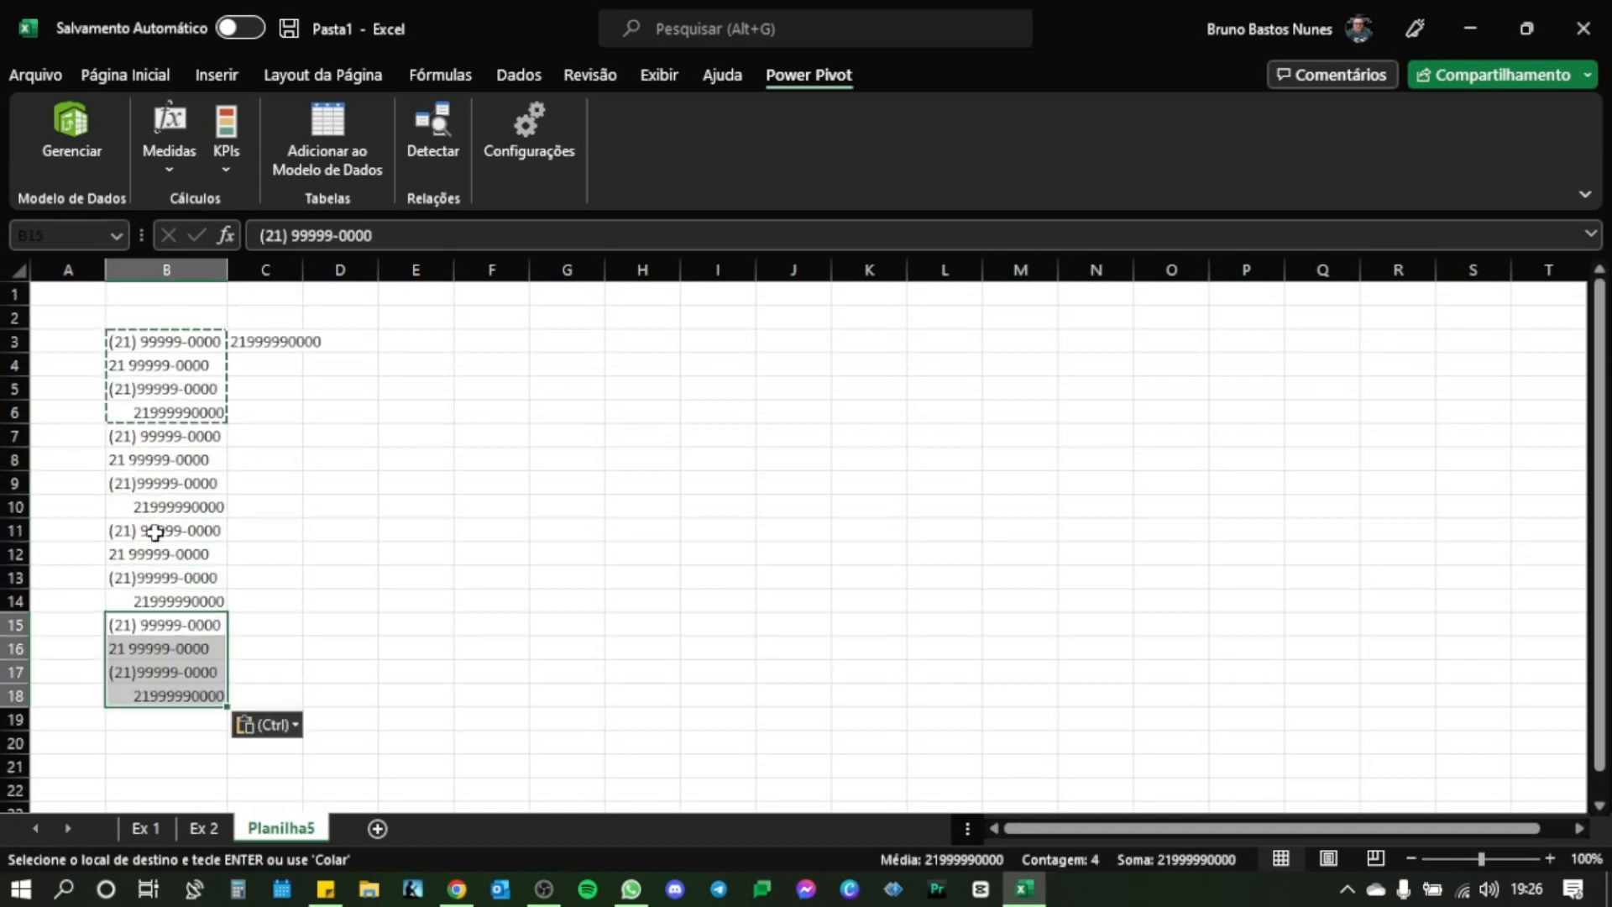
# Fill the C3 formula down to C18 and autofit column C to its contents
pyautogui.click(287, 344)
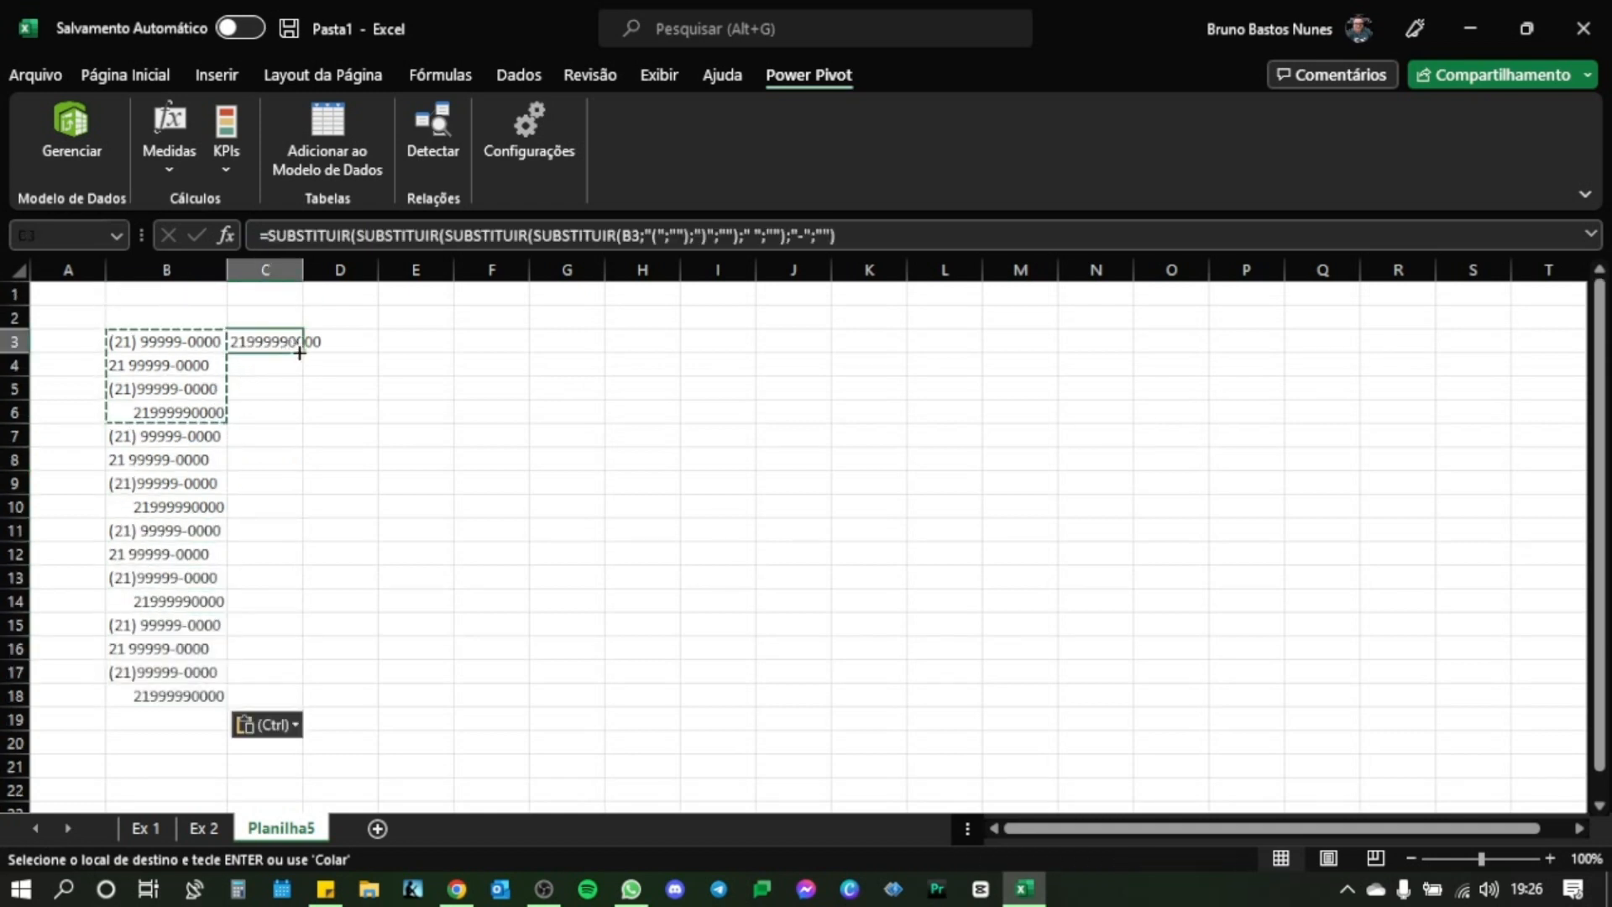
pyautogui.moveTo(302, 352); pyautogui.dragTo(293, 705)
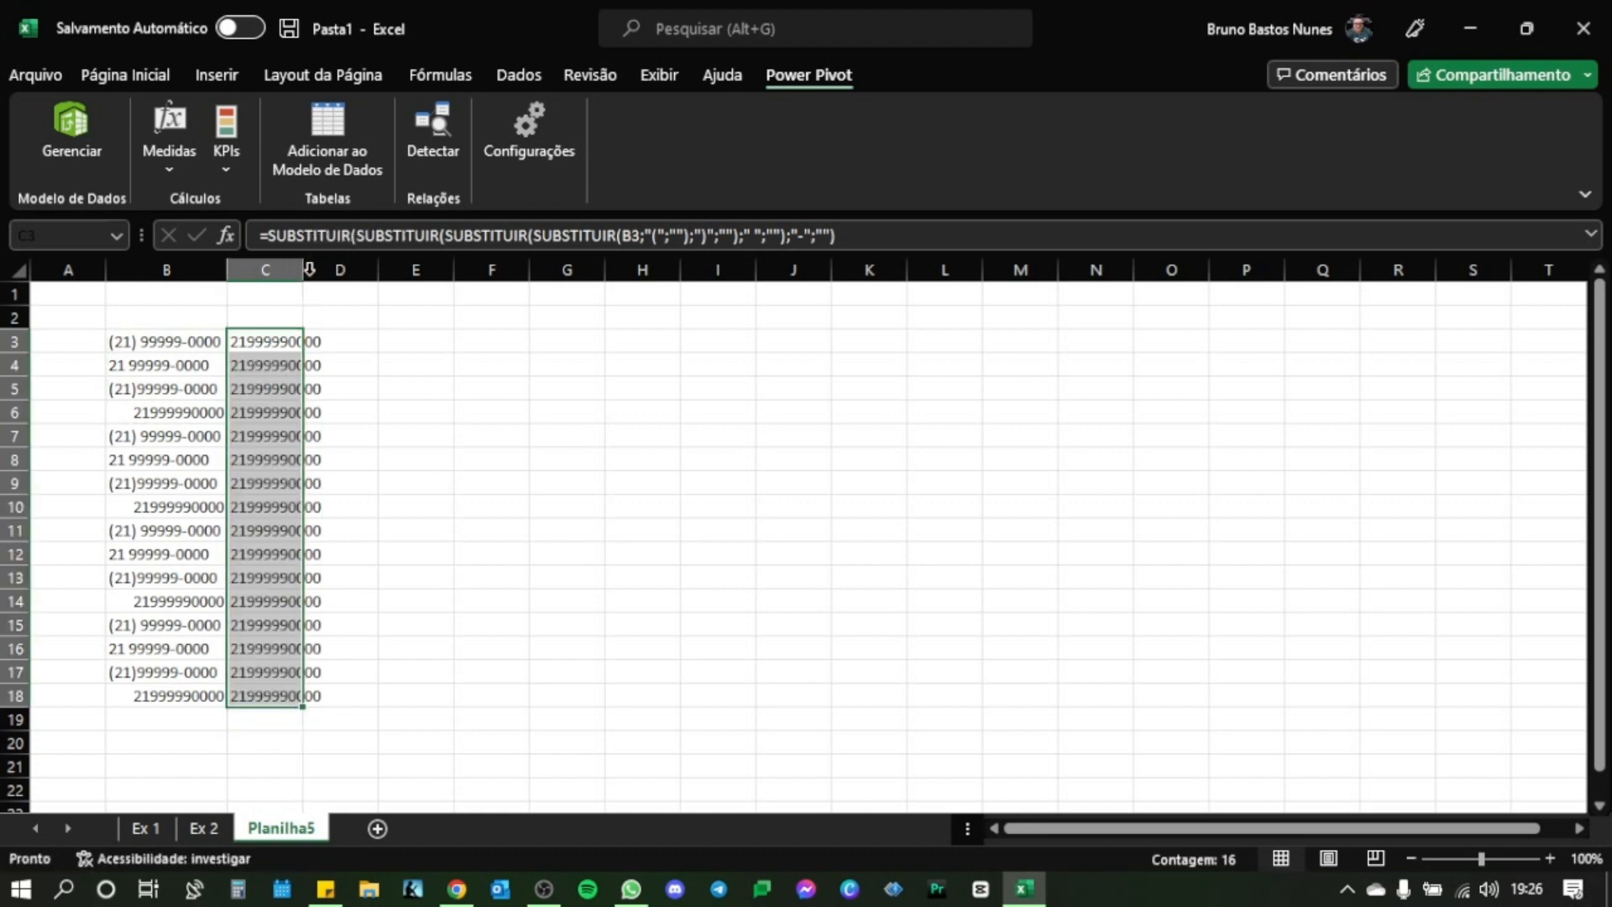
pyautogui.doubleClick(303, 270)
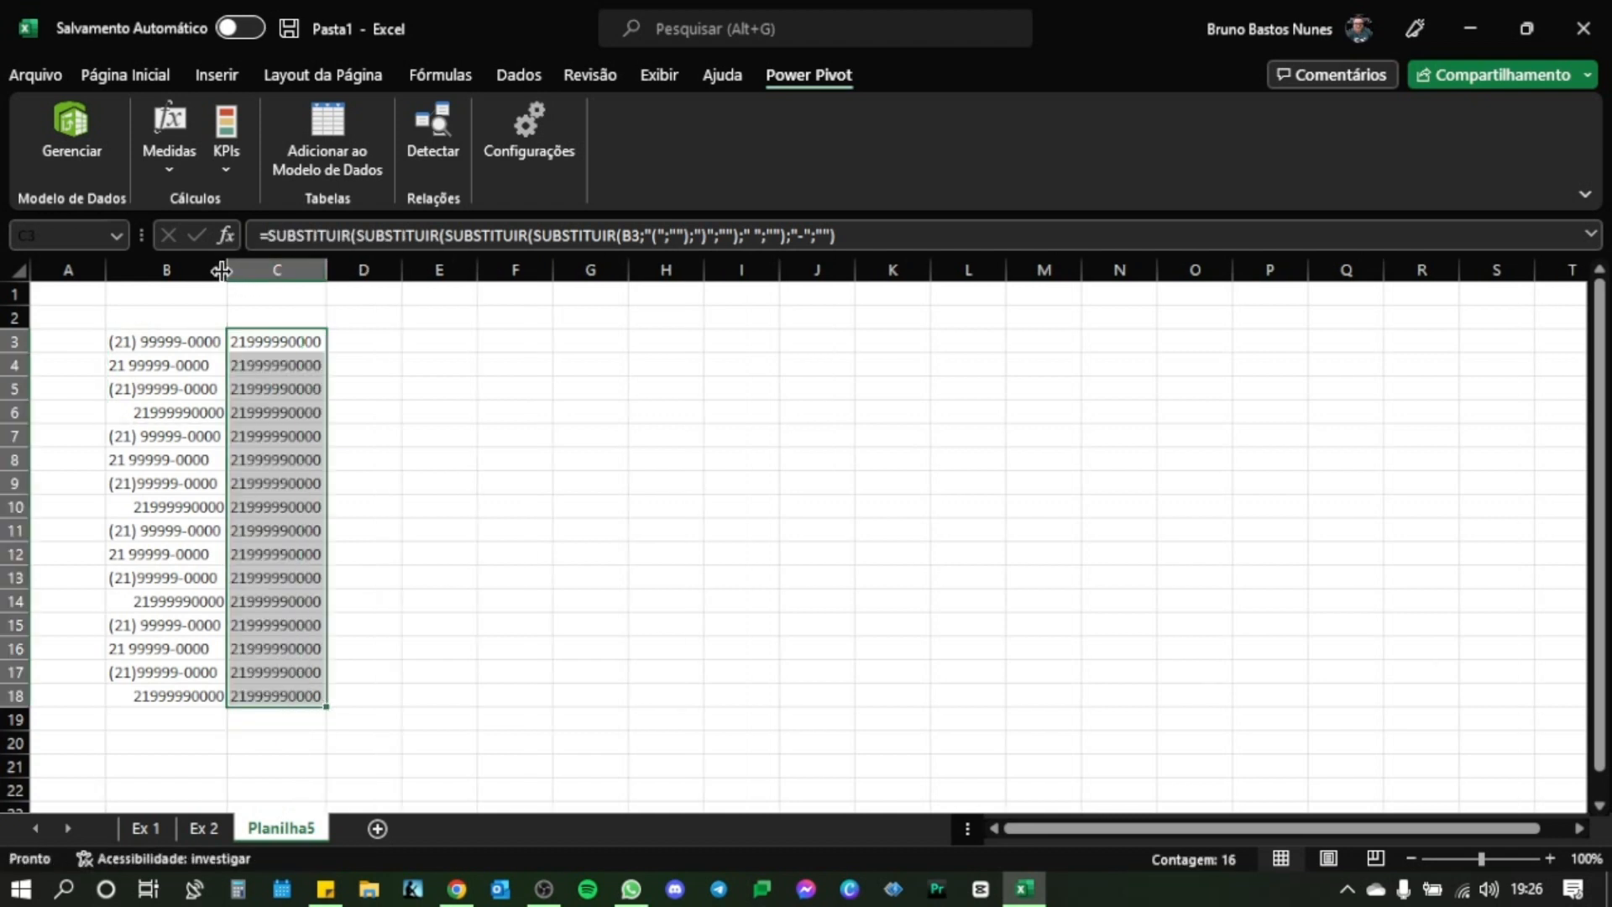
pyautogui.click(517, 360)
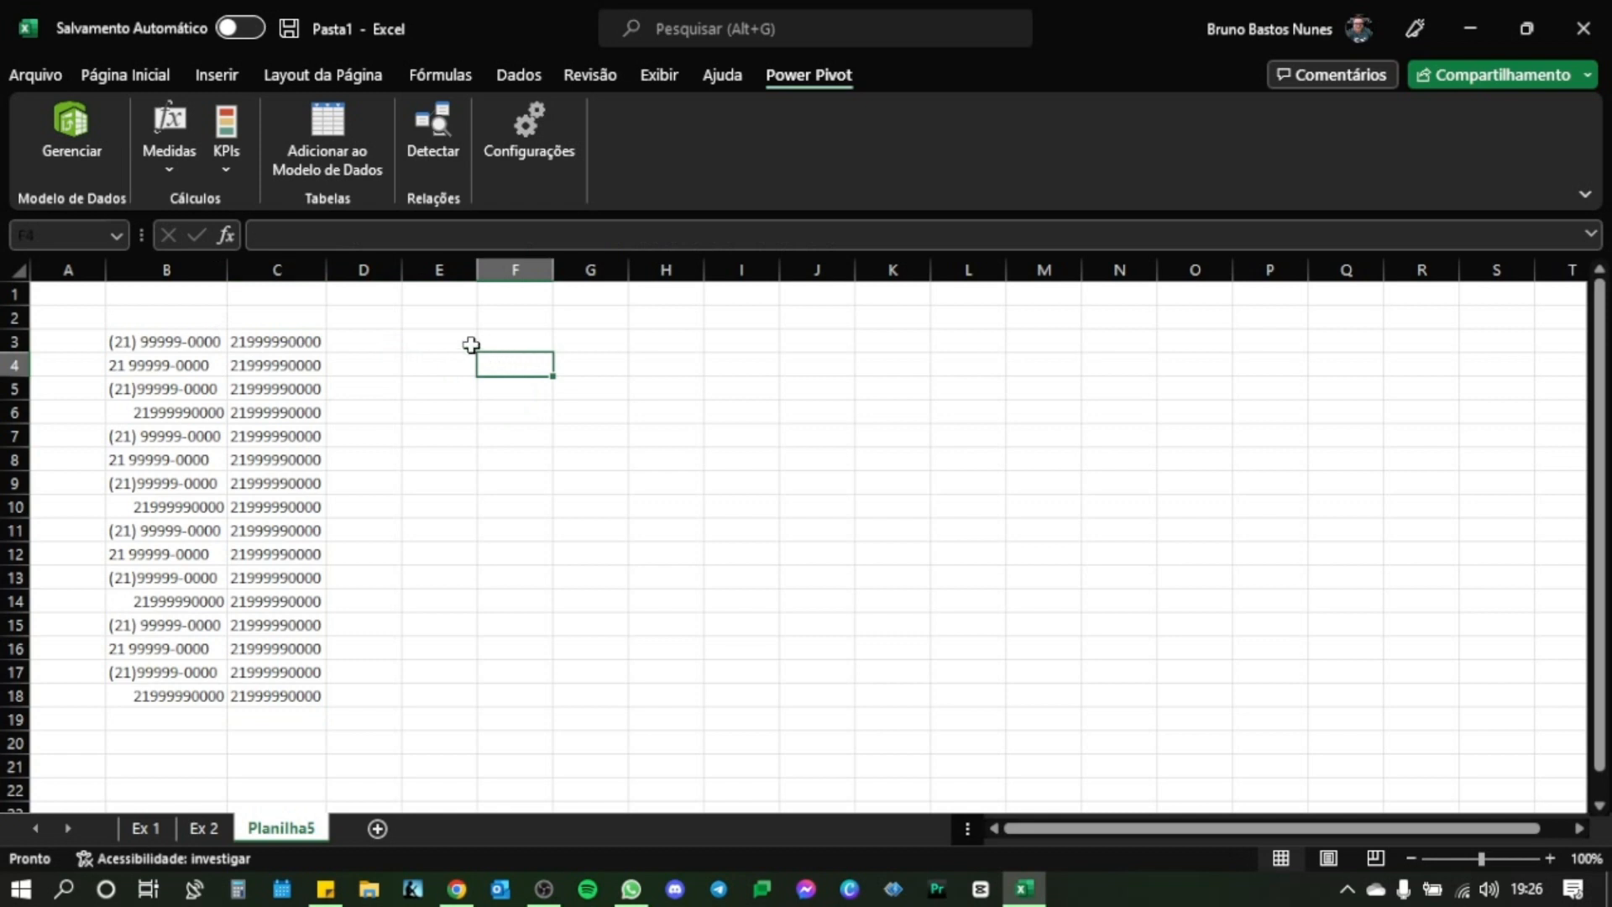
# Copy the results in C3:C18 and paste them as values only into E3:E18
pyautogui.click(301, 344)
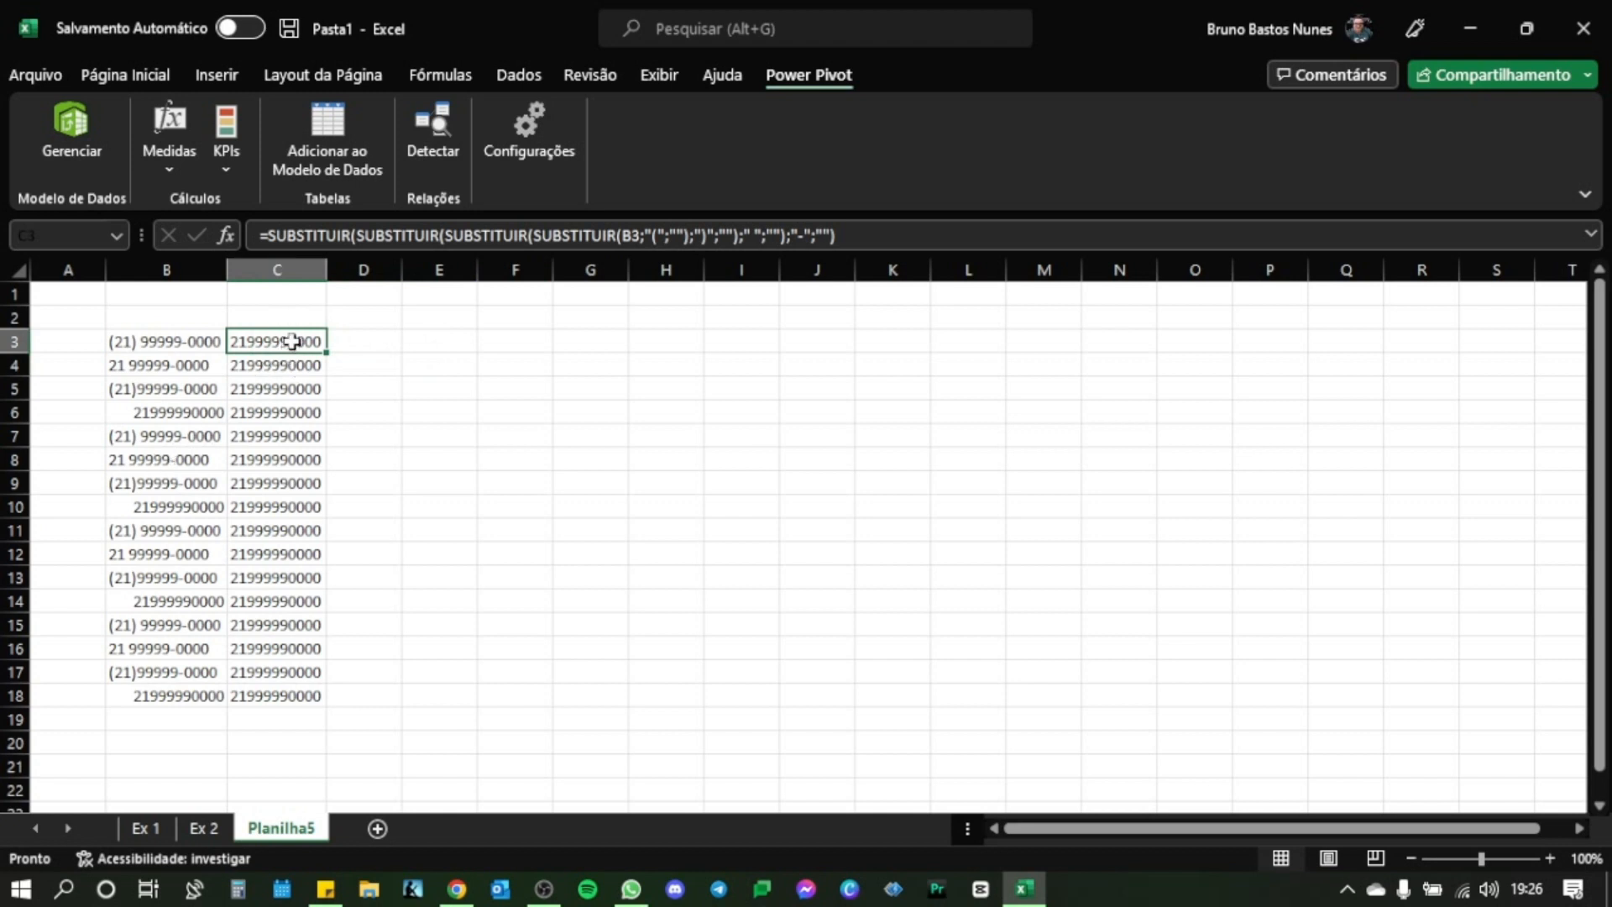
pyautogui.moveTo(295, 341); pyautogui.dragTo(273, 695)
pyautogui.hotkey('ctrl', 'c')
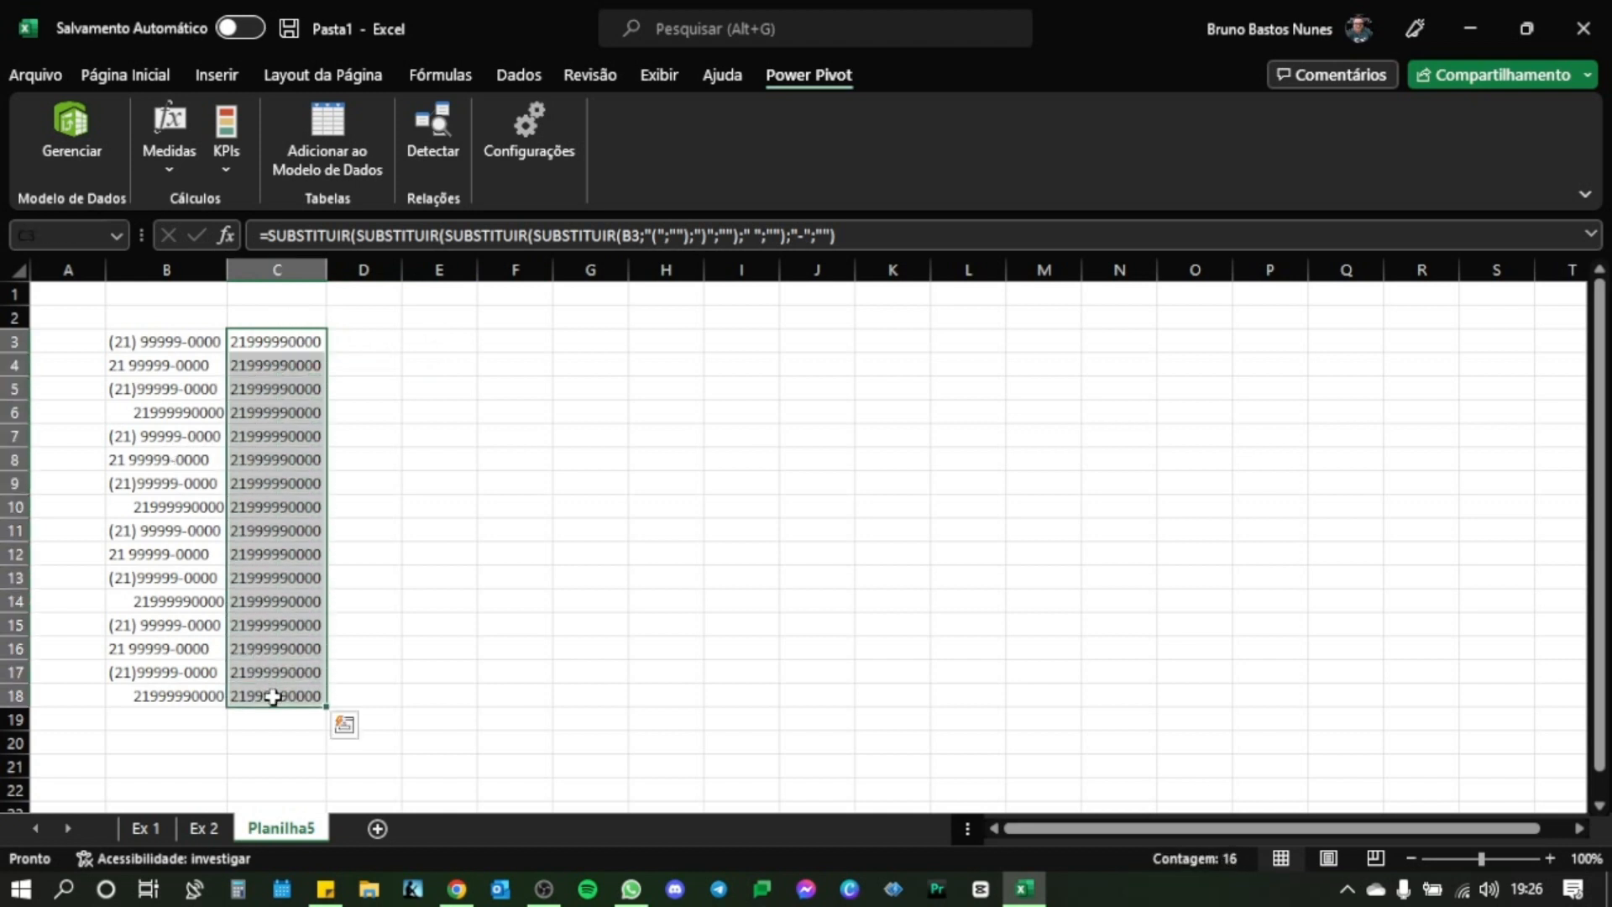
pyautogui.rightClick(464, 346)
pyautogui.click(556, 329)
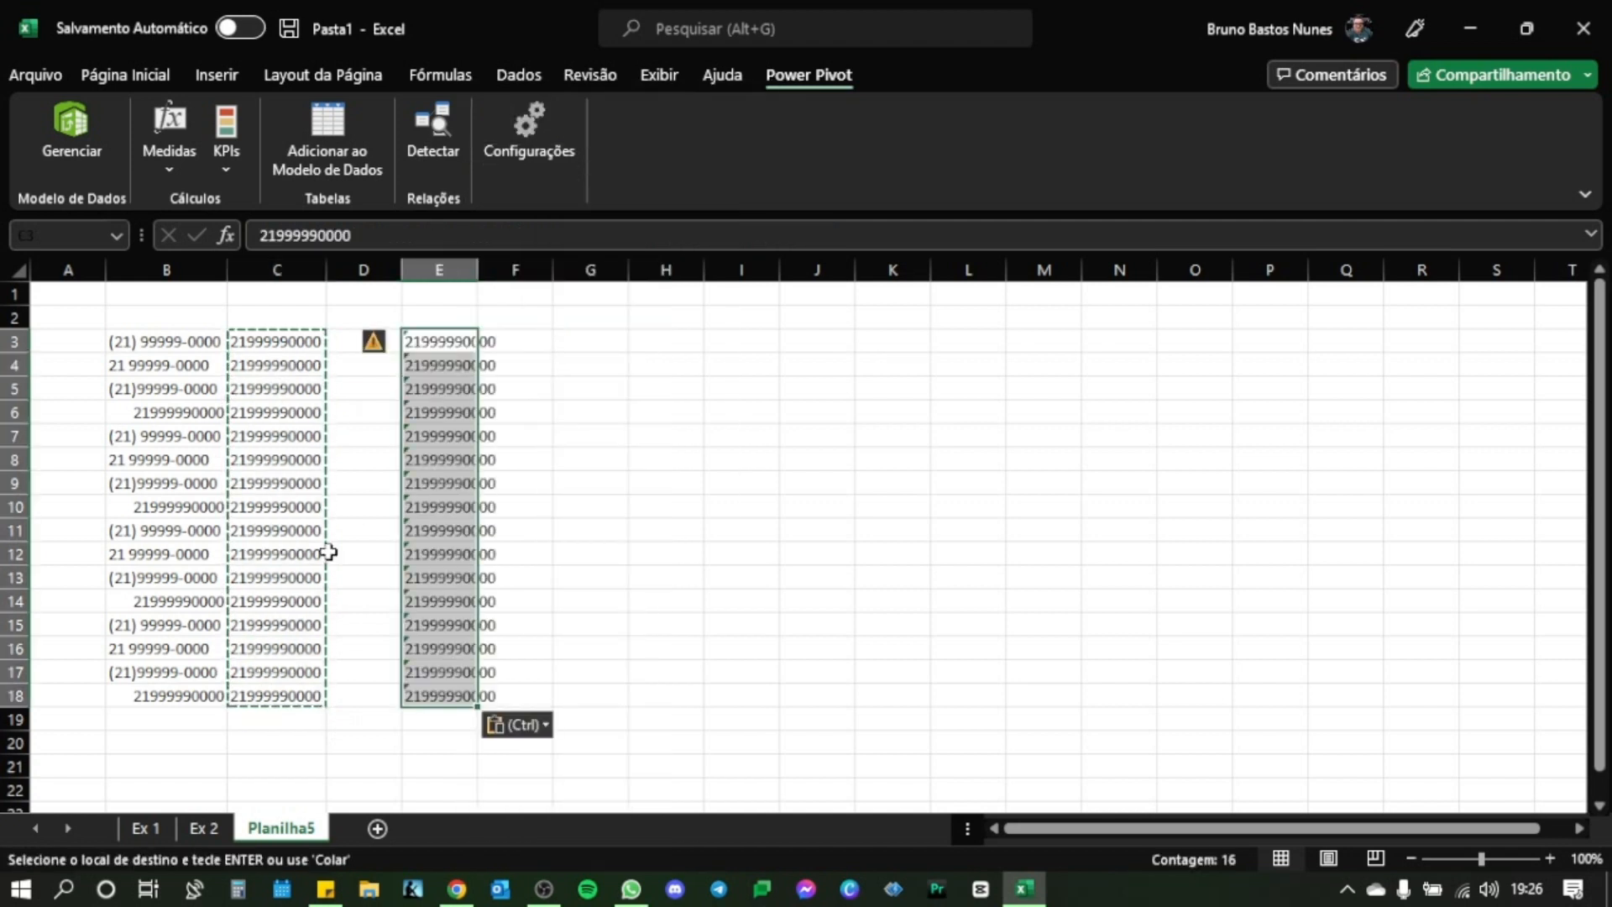
# Compare the contents of E3 with the formula in C3, and undo the values paste in column E
pyautogui.click(428, 339)
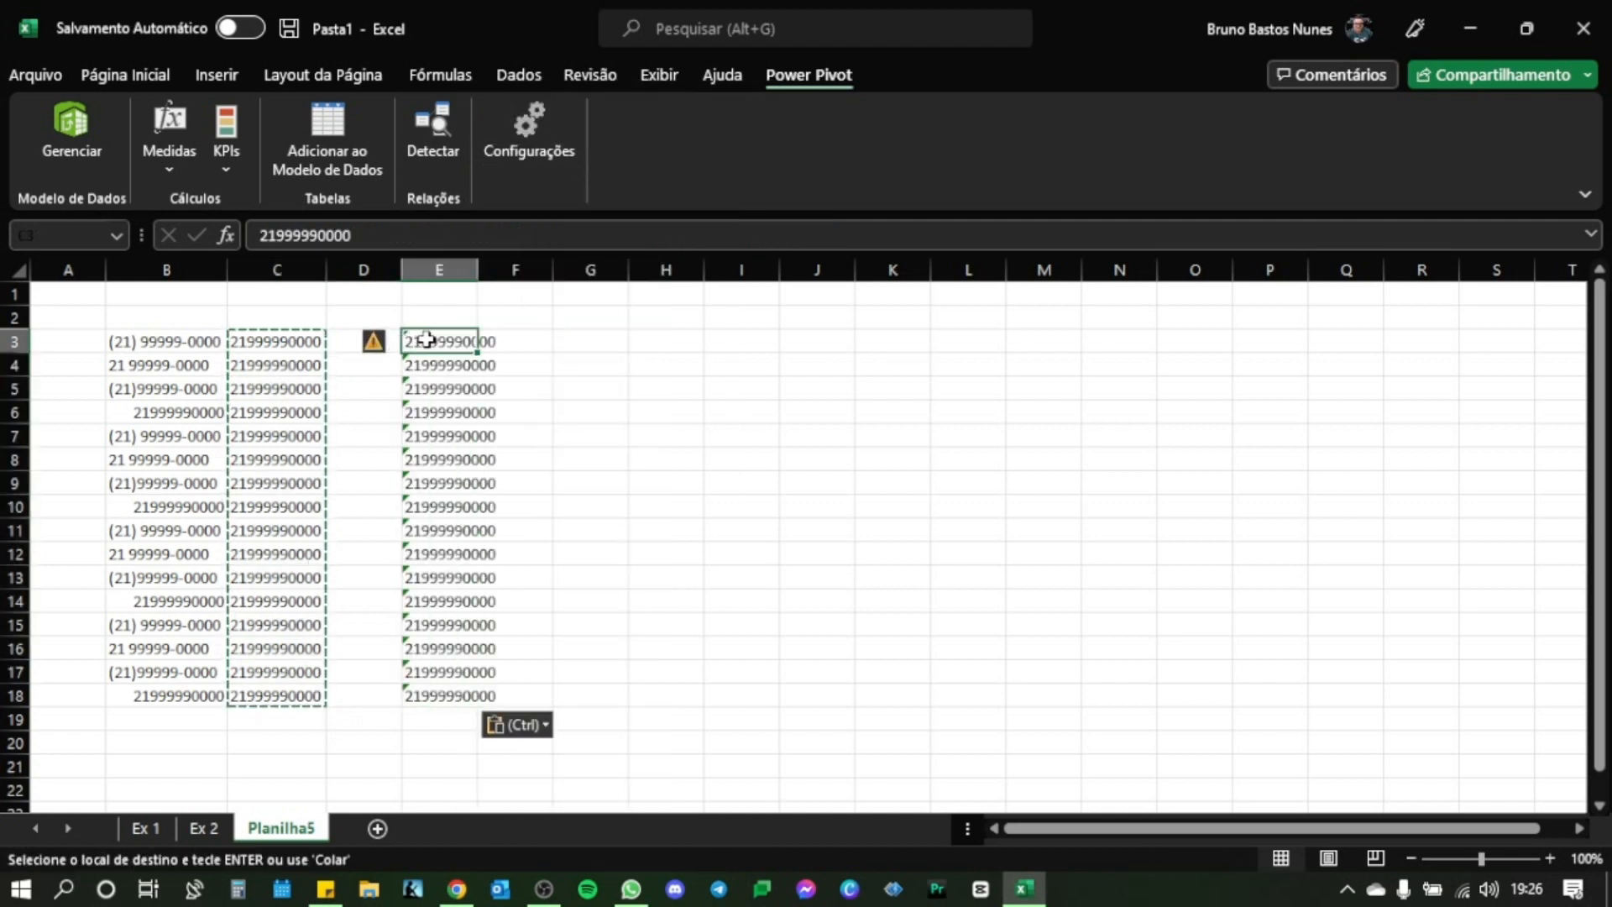
pyautogui.click(244, 334)
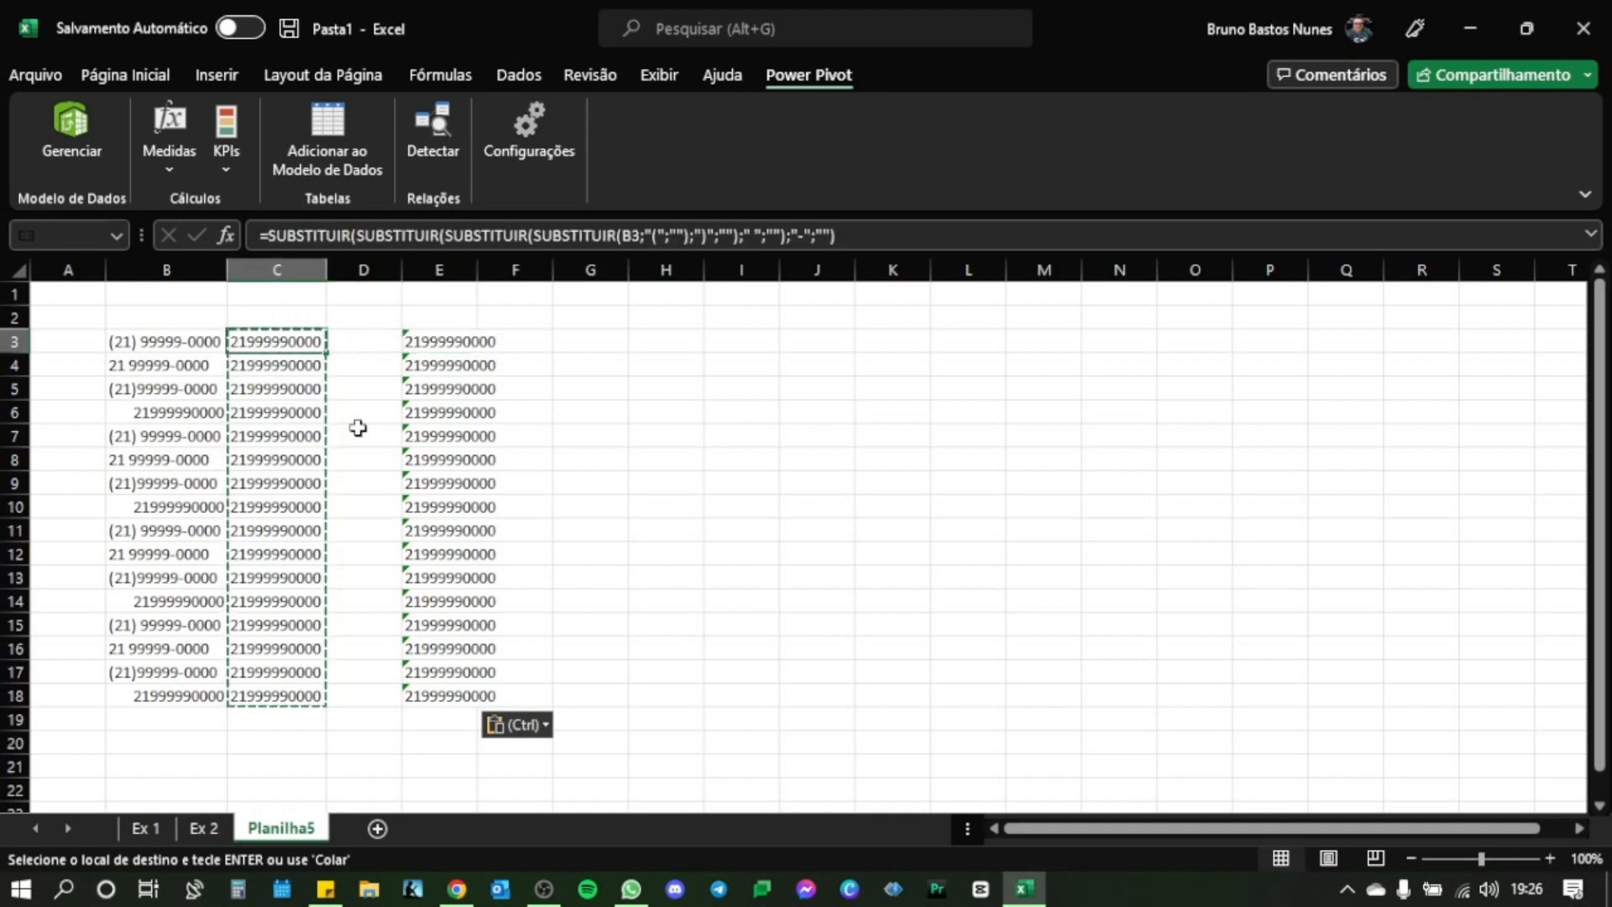
pyautogui.click(486, 325)
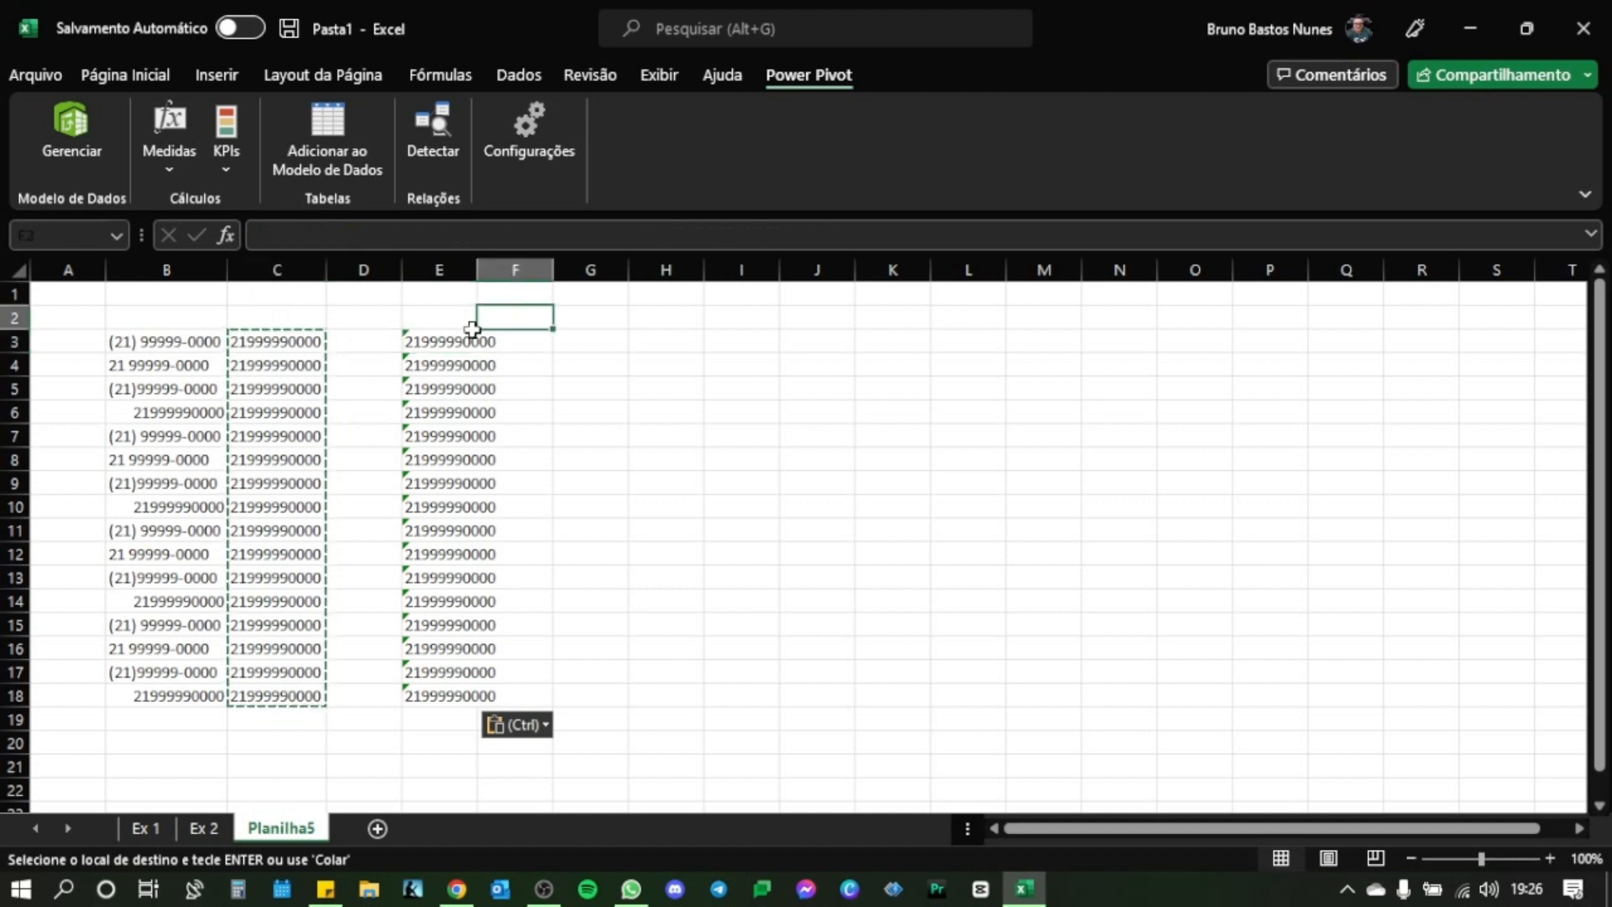
pyautogui.click(457, 341)
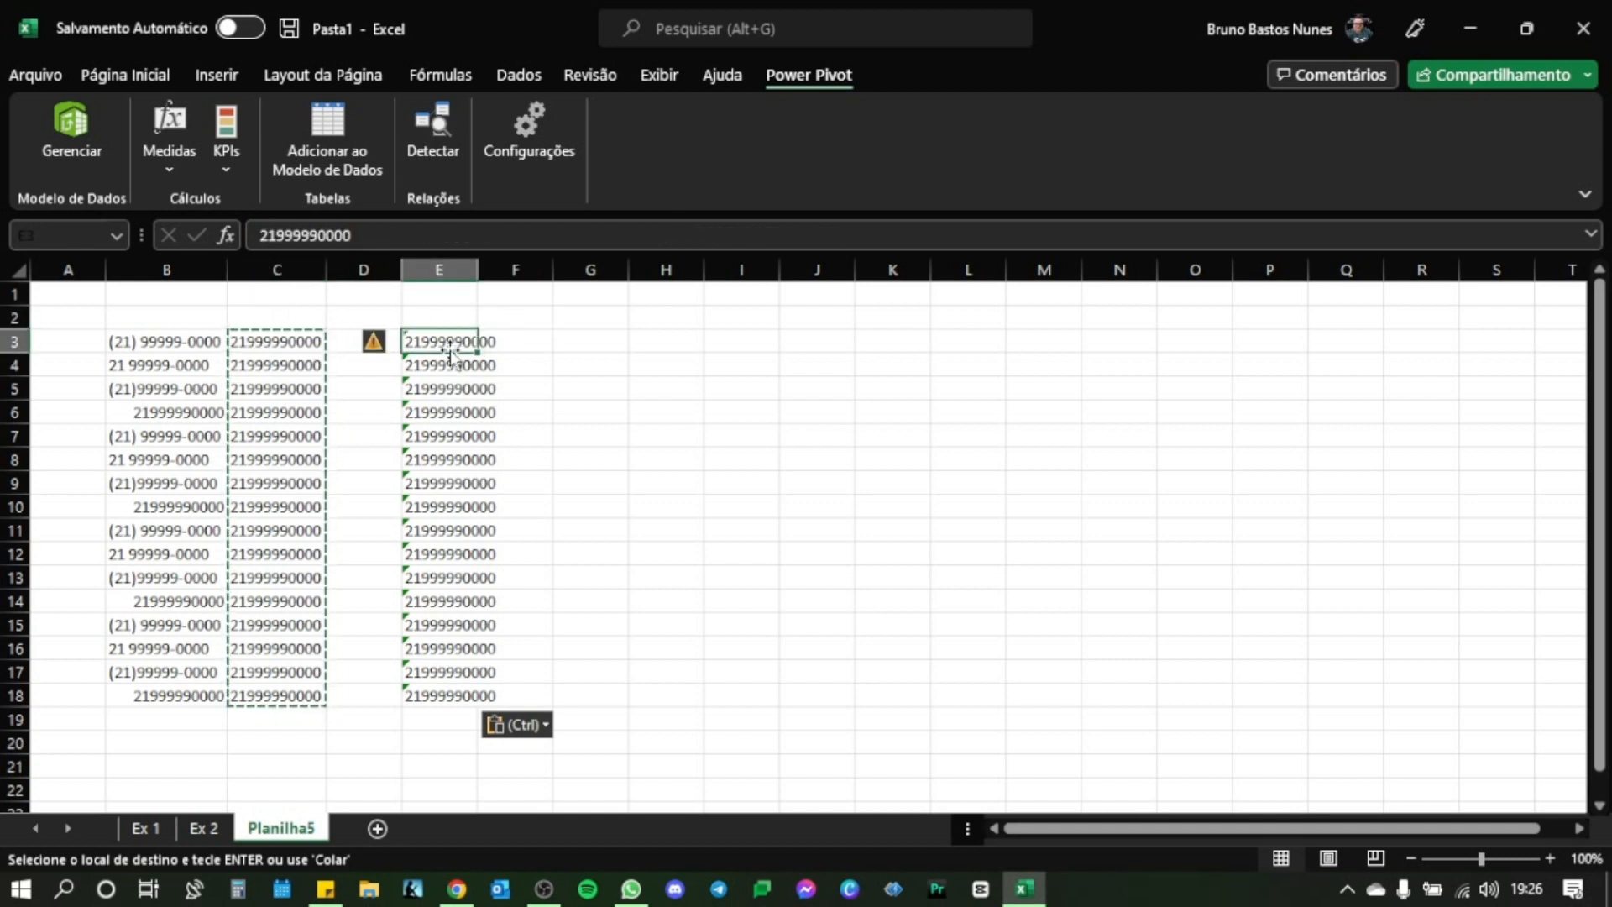
pyautogui.hotkey('ctrl', 'z')
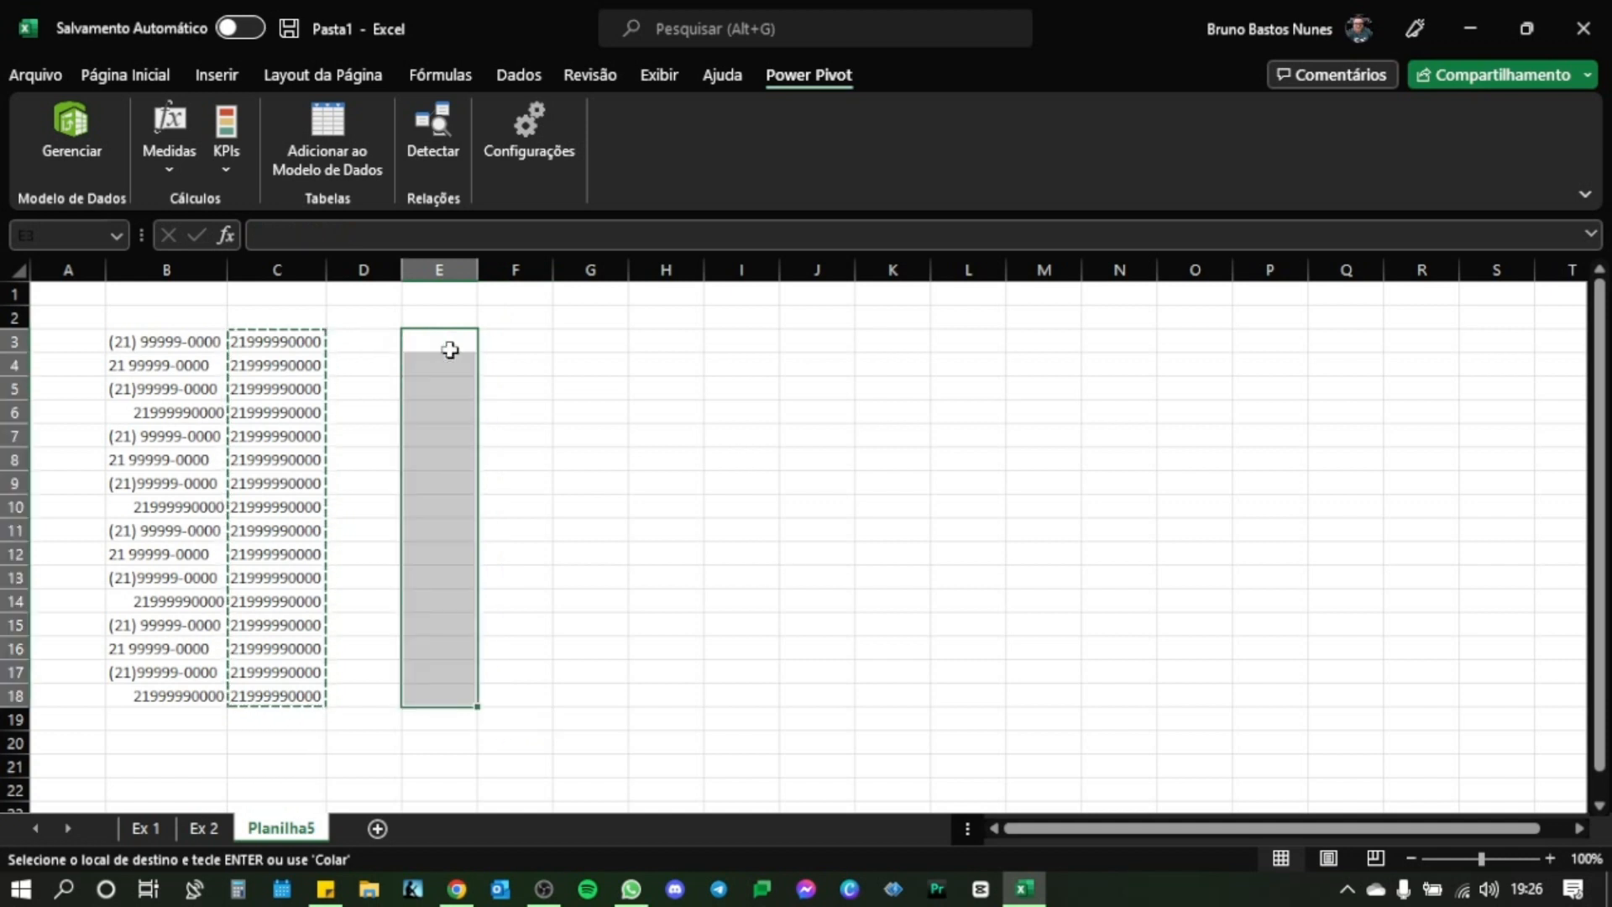
pyautogui.click(350, 347)
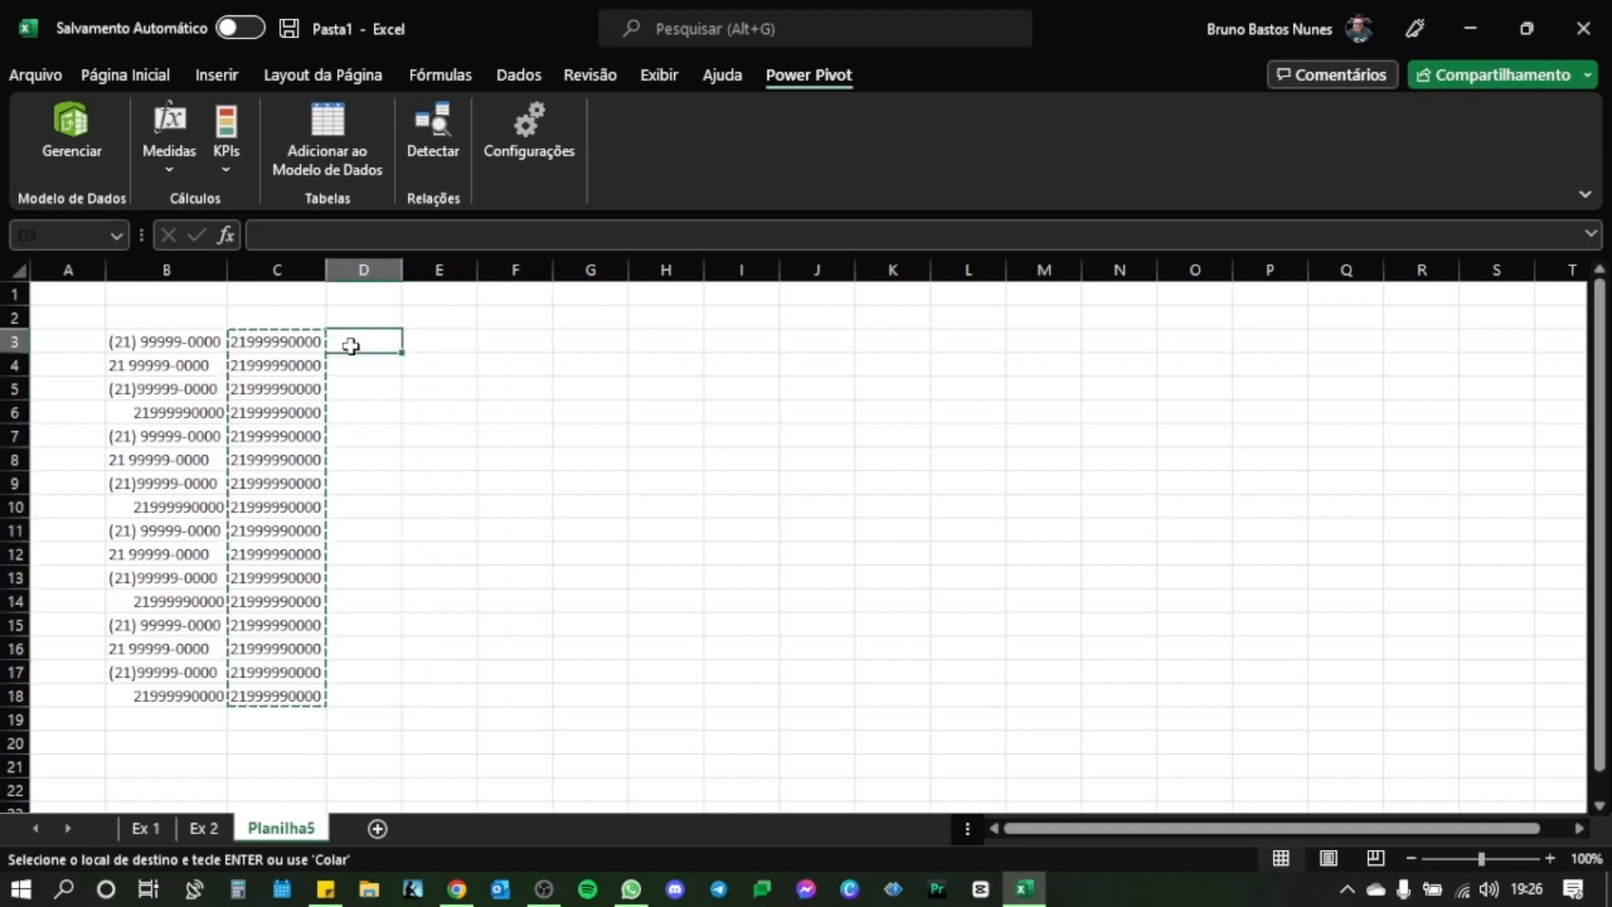